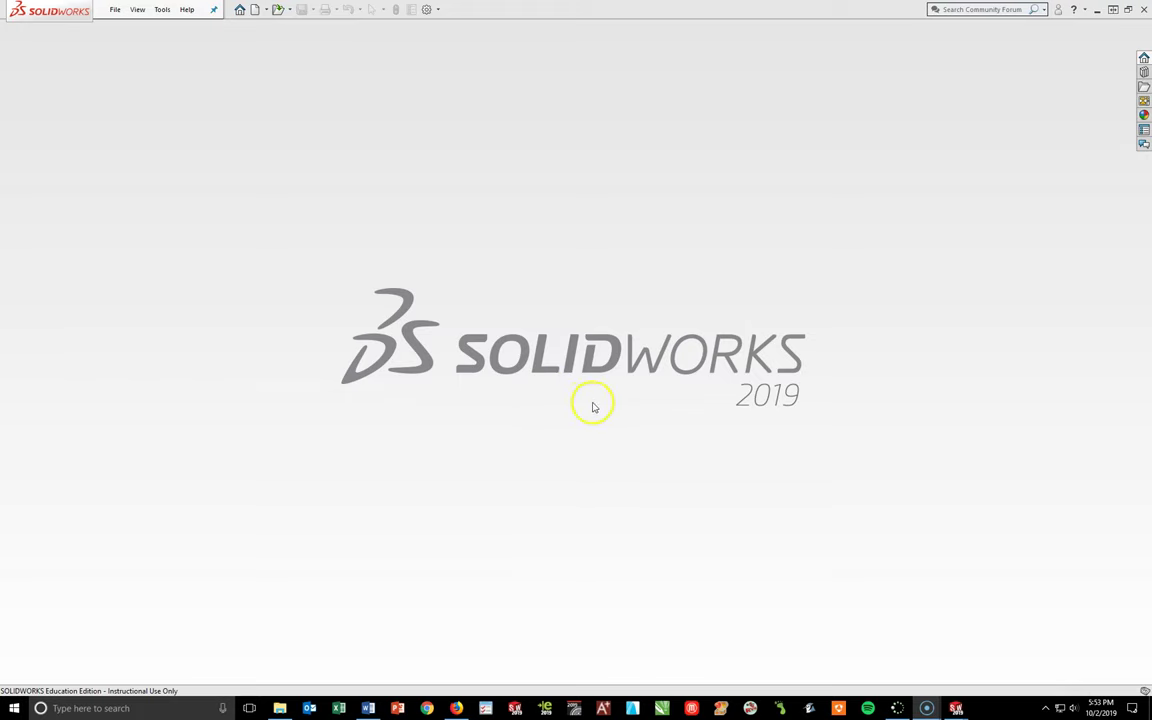
# - Create a new part document from the METRIC template
pyautogui.click(256, 9)
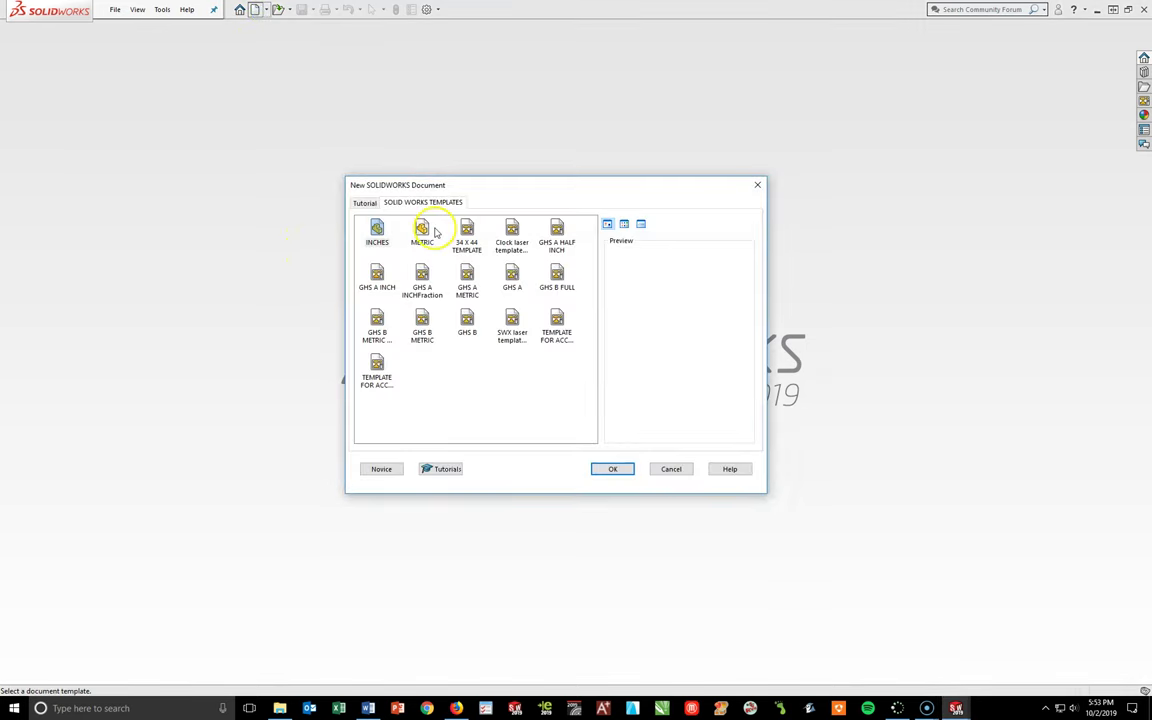
pyautogui.click(421, 231)
pyautogui.click(600, 468)
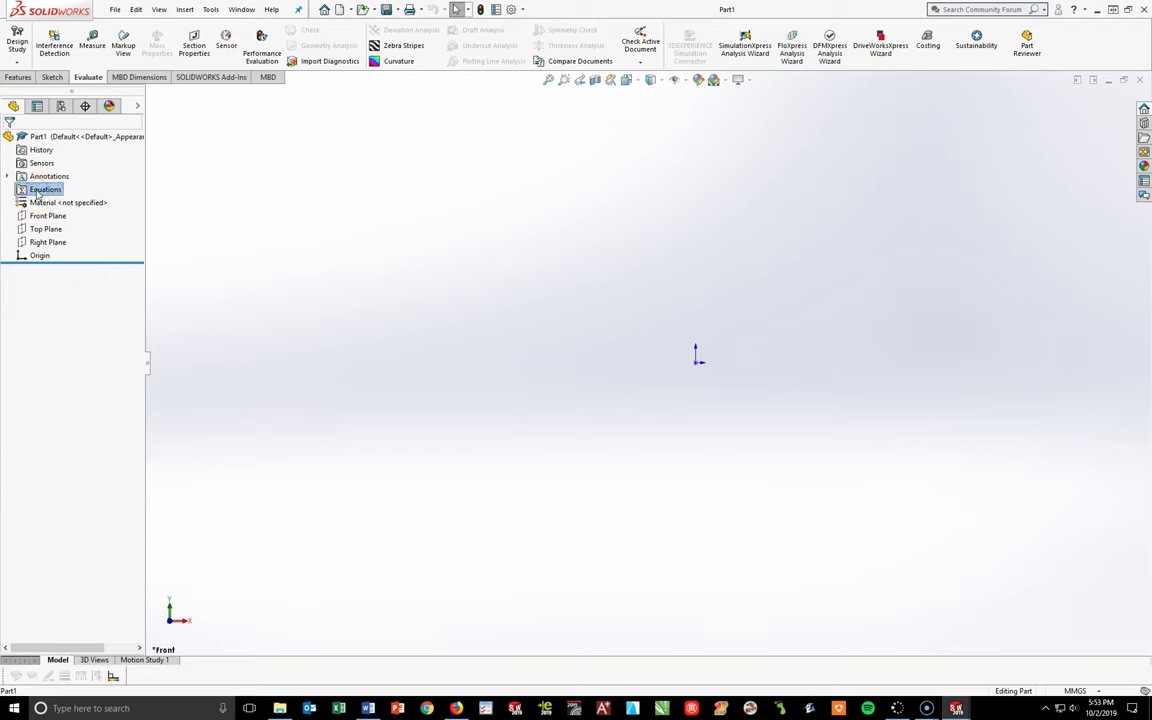
# - Open the part's equation manager and add a global variable A with the value 213
pyautogui.rightClick(38, 194)
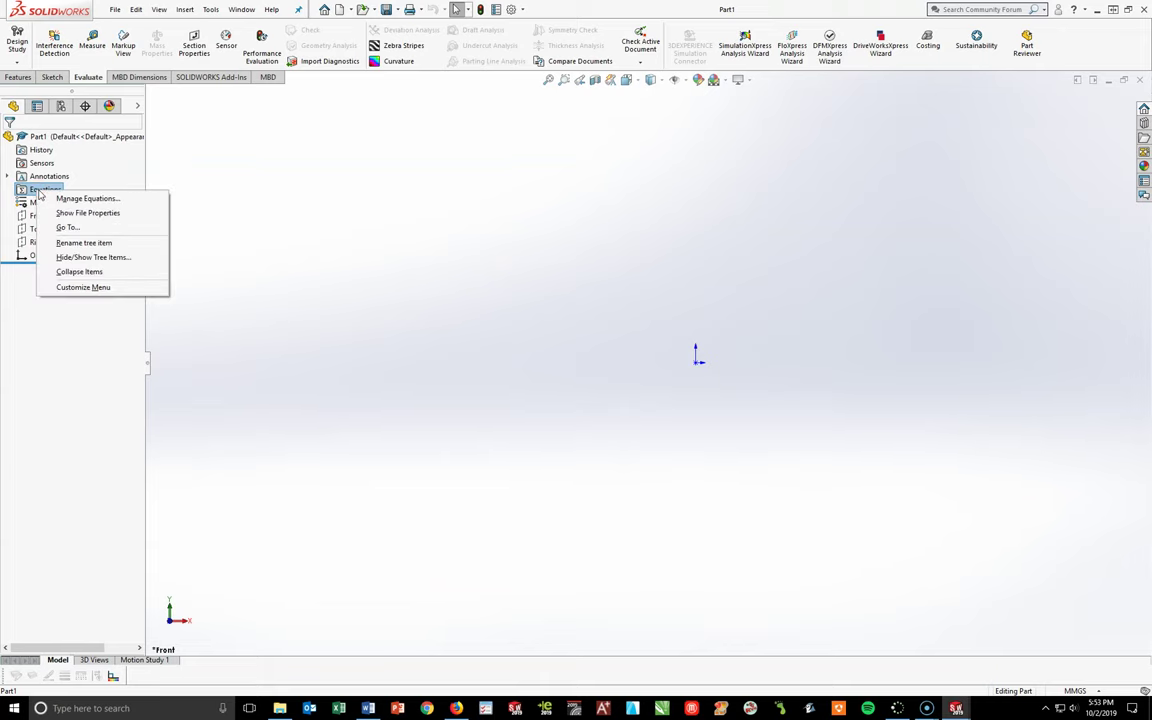
pyautogui.click(72, 198)
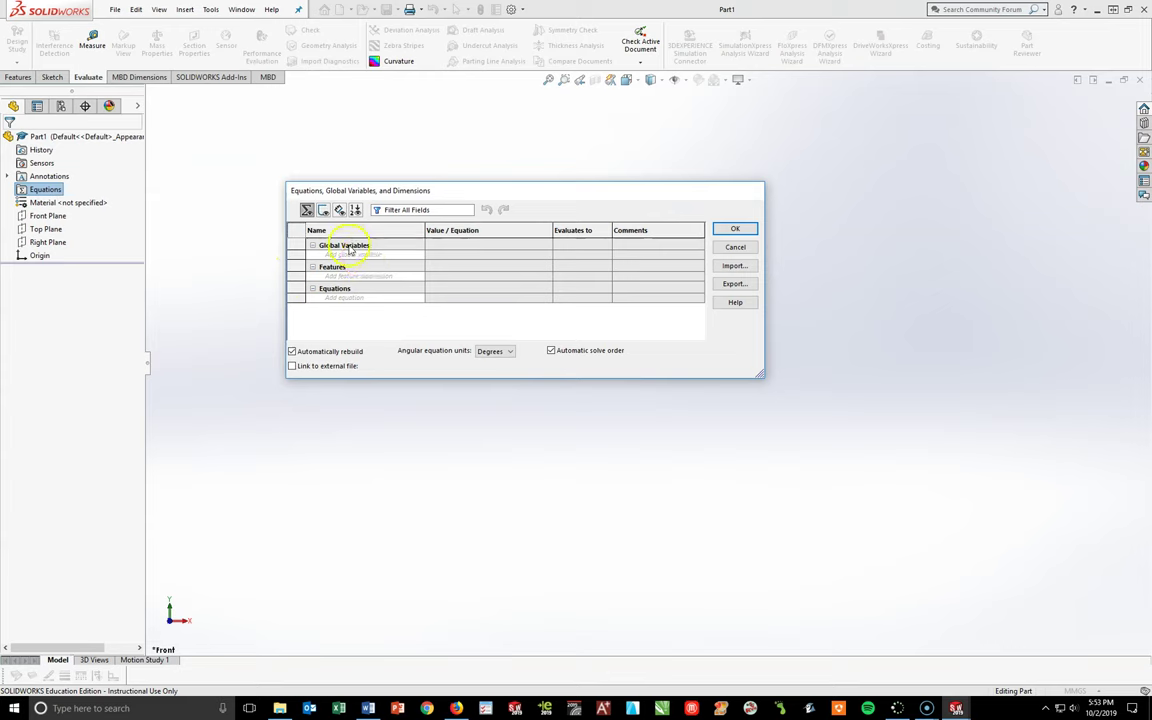
pyautogui.click(355, 254)
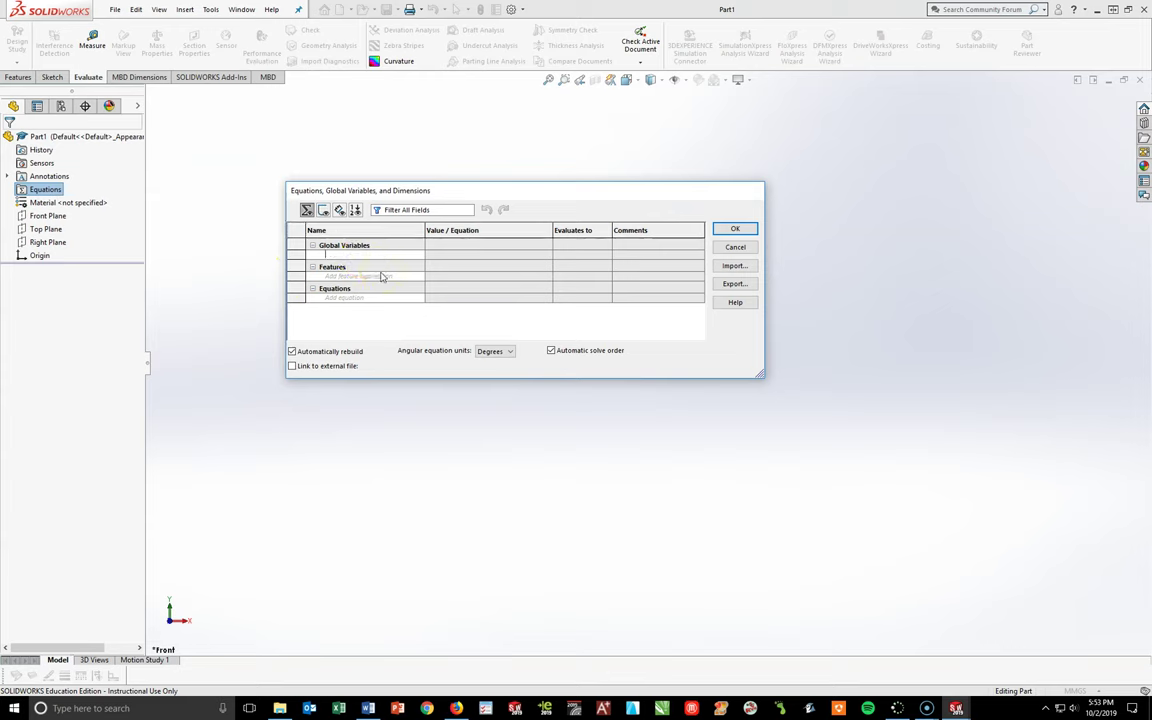
pyautogui.click(373, 254)
pyautogui.write('A')
pyautogui.press('Tab')
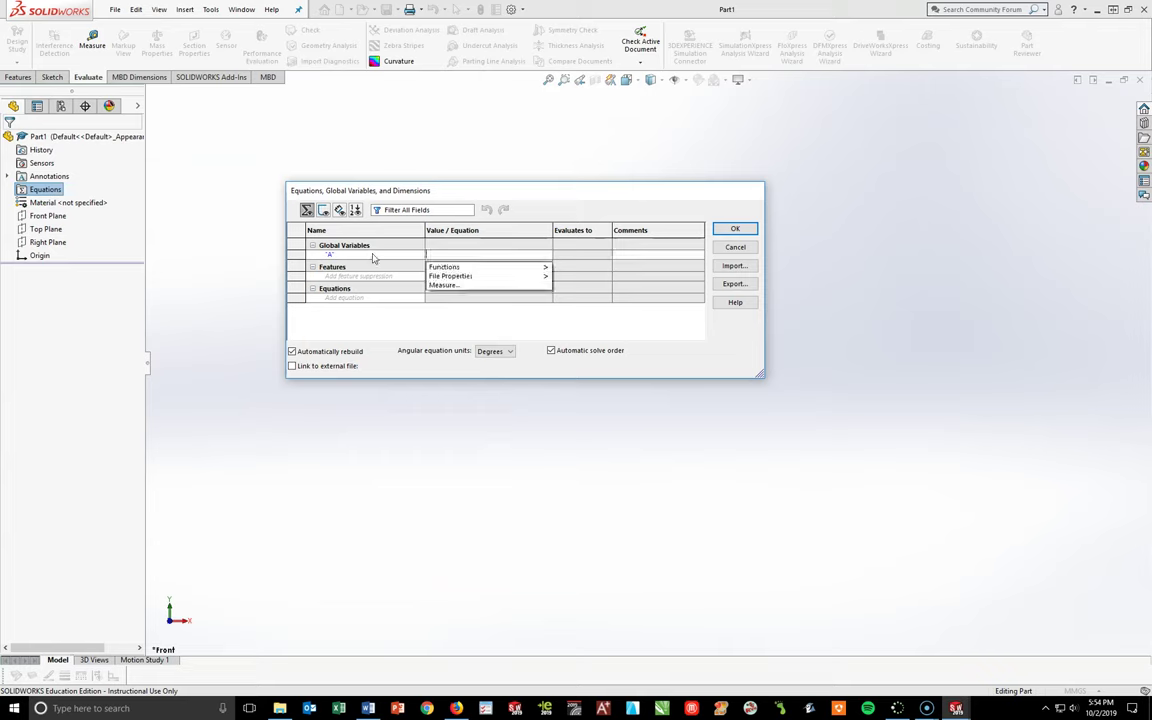
pyautogui.write('213')
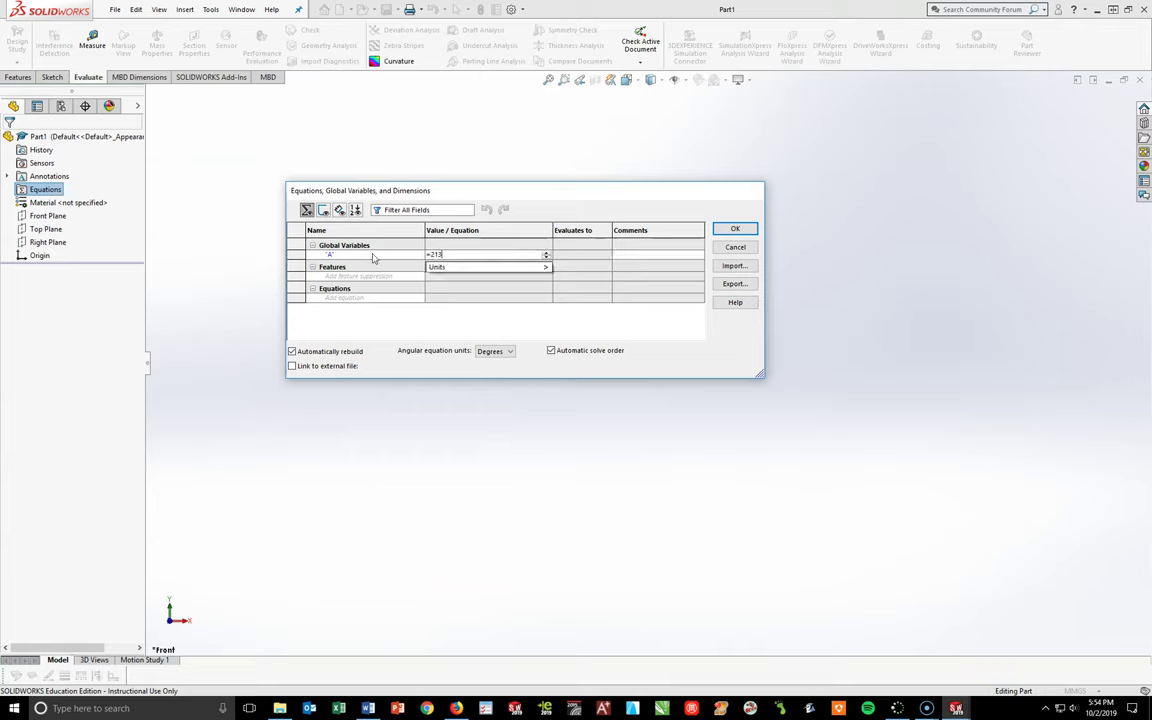
pyautogui.press('Tab')
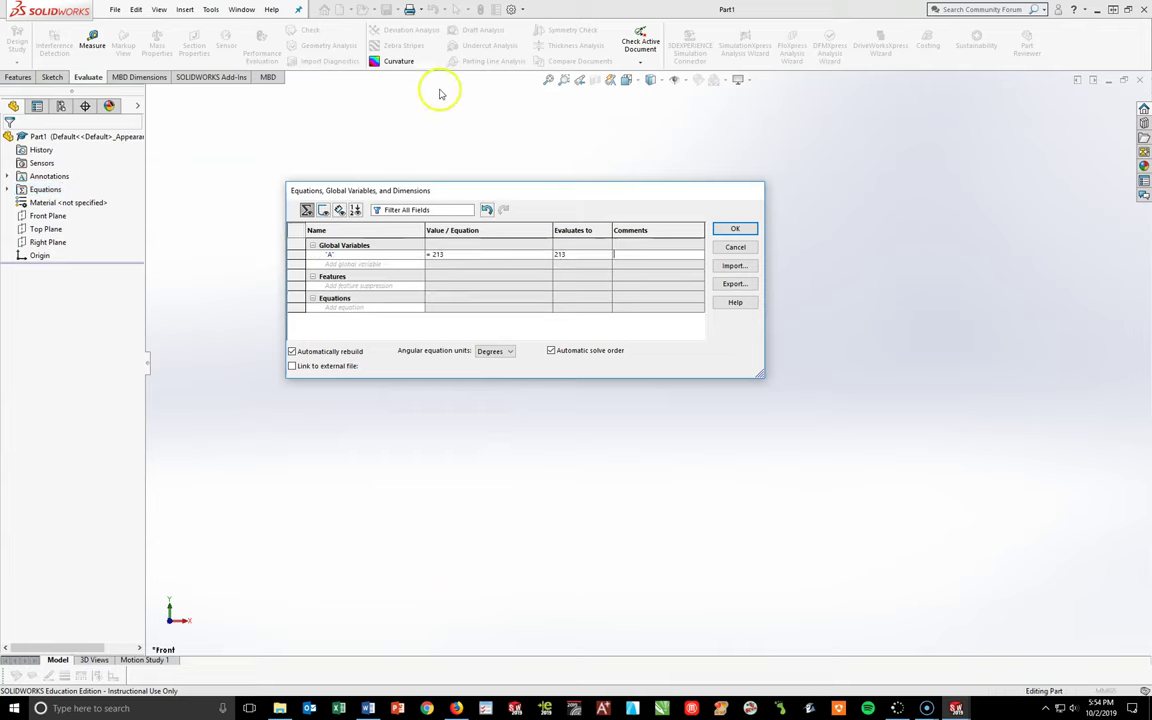
# - Add a global variable B with the value 200
pyautogui.click(352, 264)
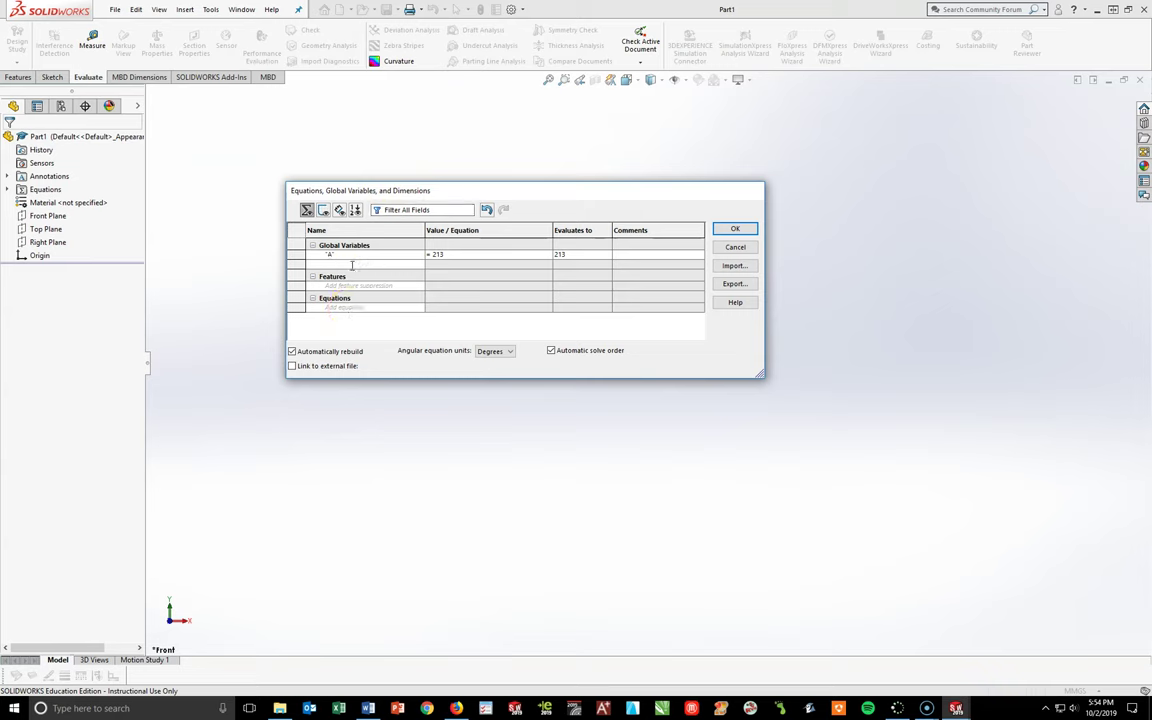
pyautogui.write('B')
pyautogui.press('Tab')
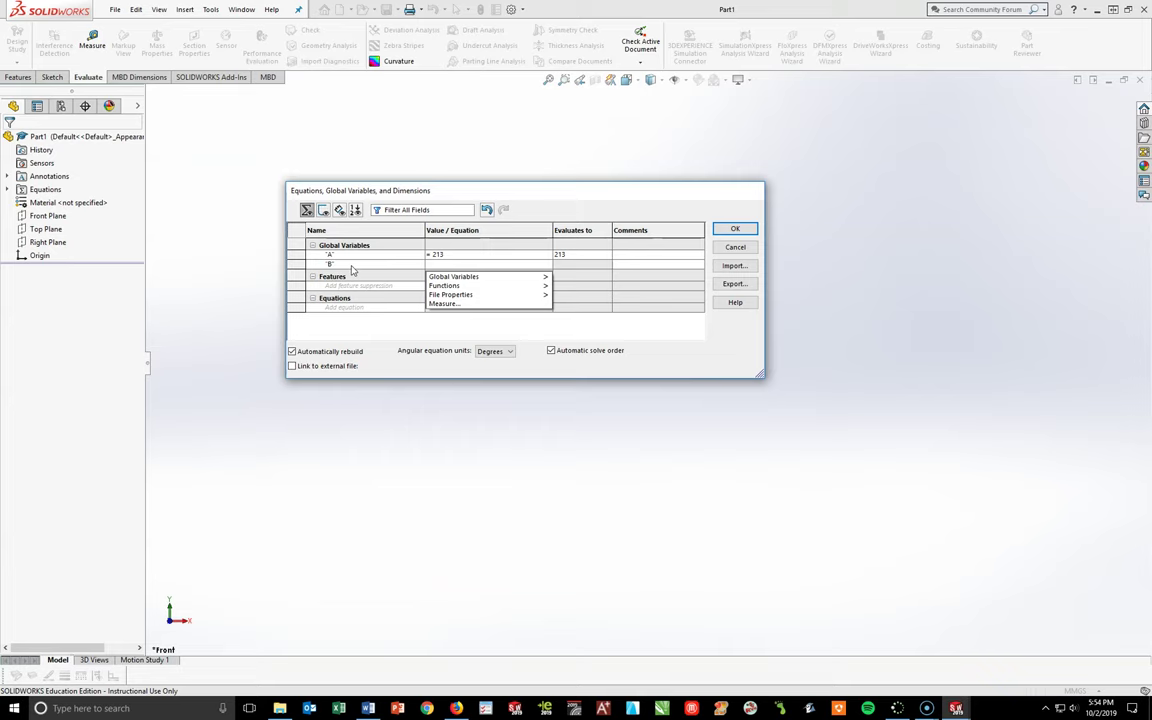
pyautogui.write('200')
pyautogui.press('Tab')
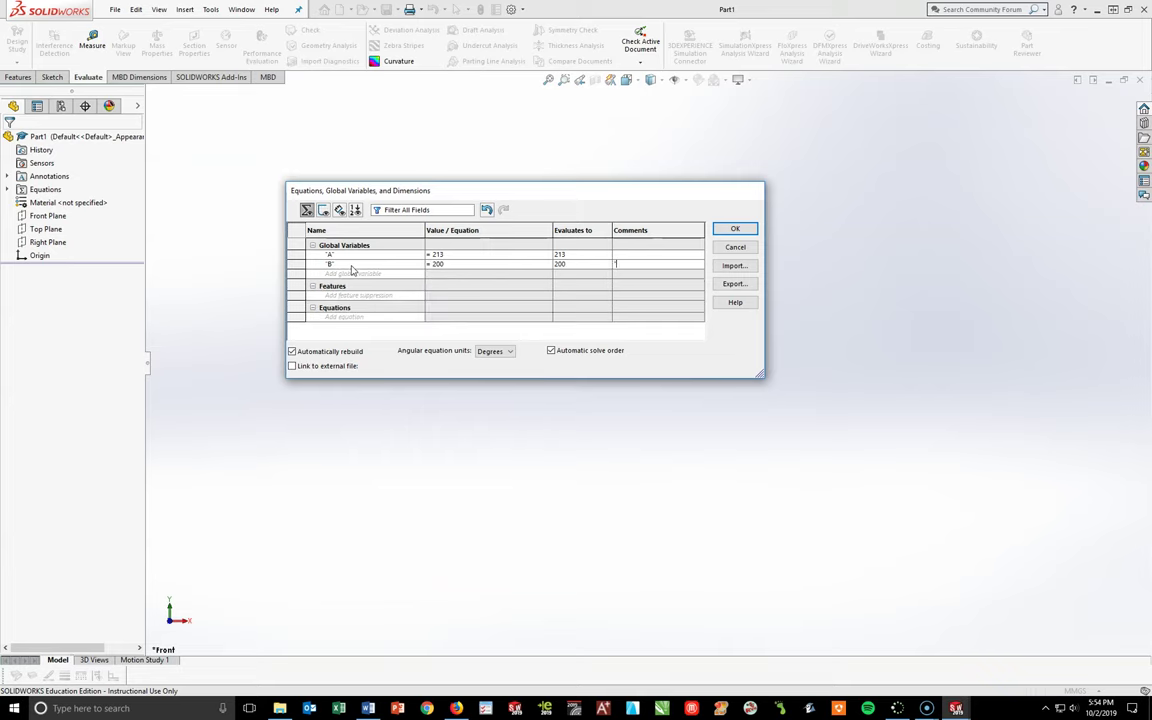
# - Add a global variable C with the value 170
pyautogui.write('C')
pyautogui.click(351, 272)
pyautogui.write('C')
pyautogui.press('Tab')
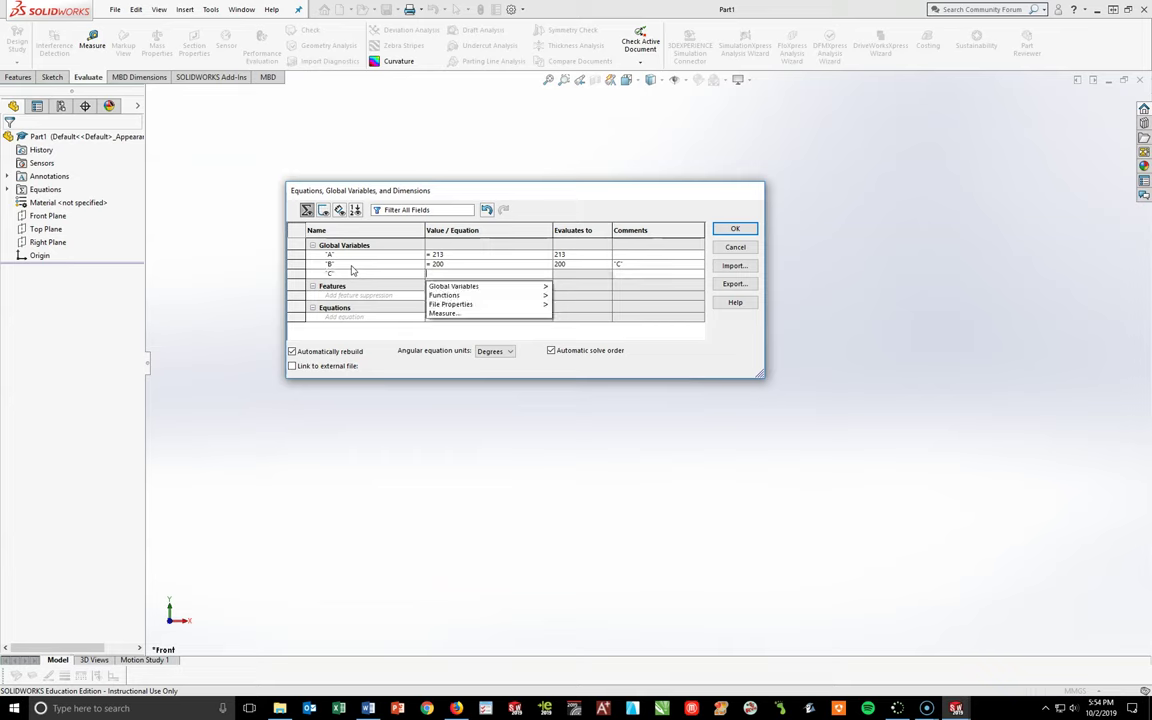
pyautogui.write('170')
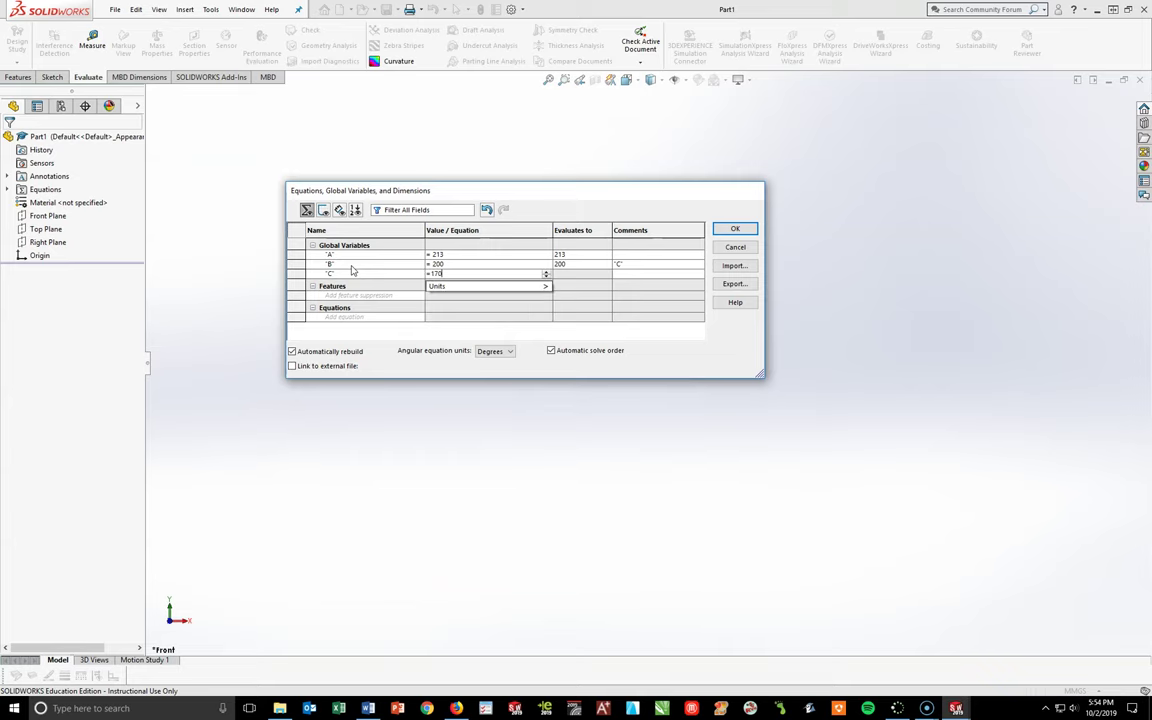
pyautogui.press('Tab')
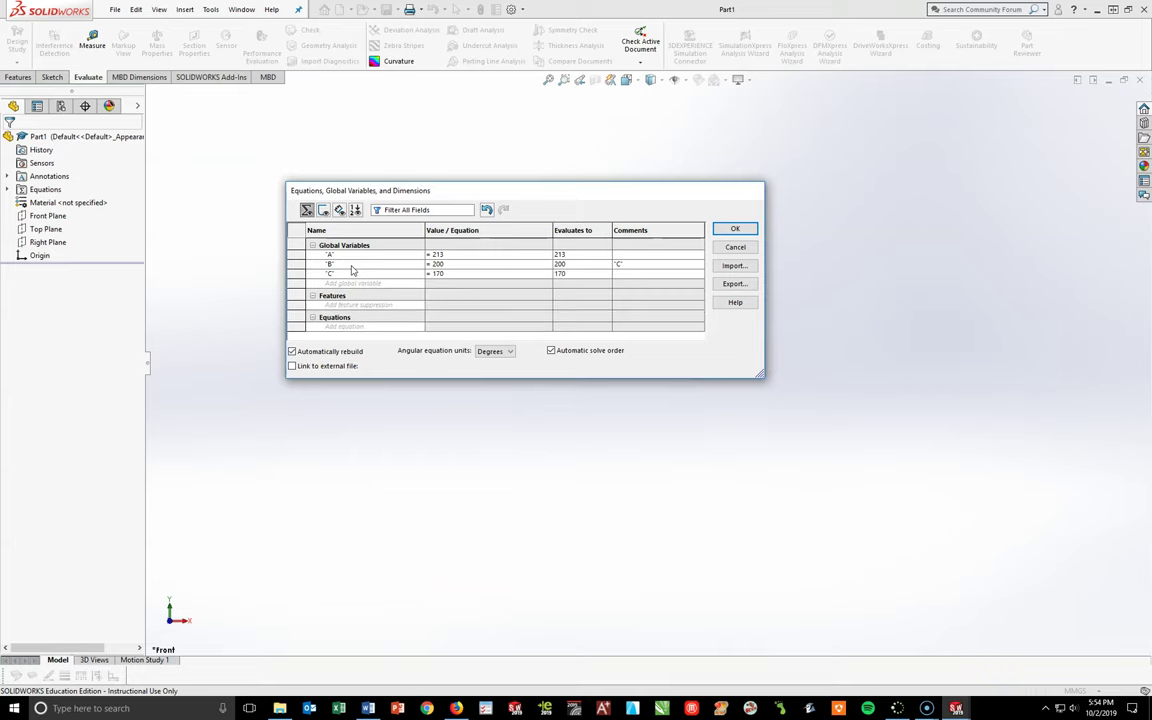
# - Add a global variable D with the value 130
pyautogui.click(330, 284)
pyautogui.write('D')
pyautogui.press('Tab')
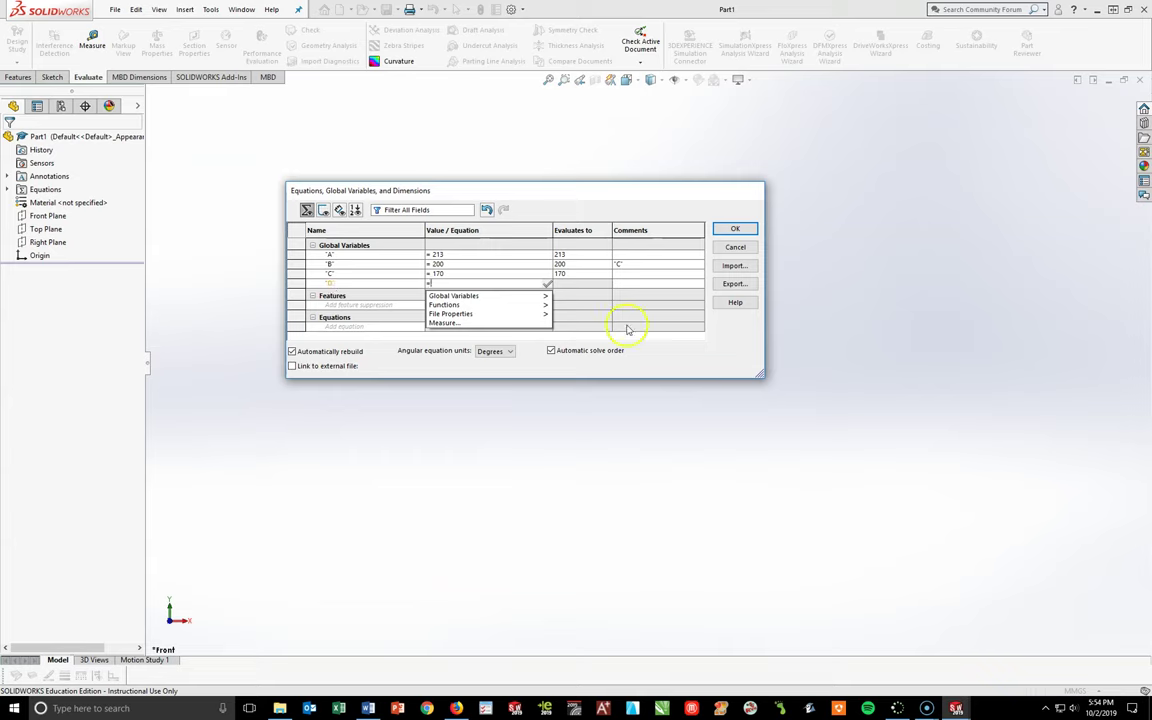
pyautogui.moveTo(445, 296)
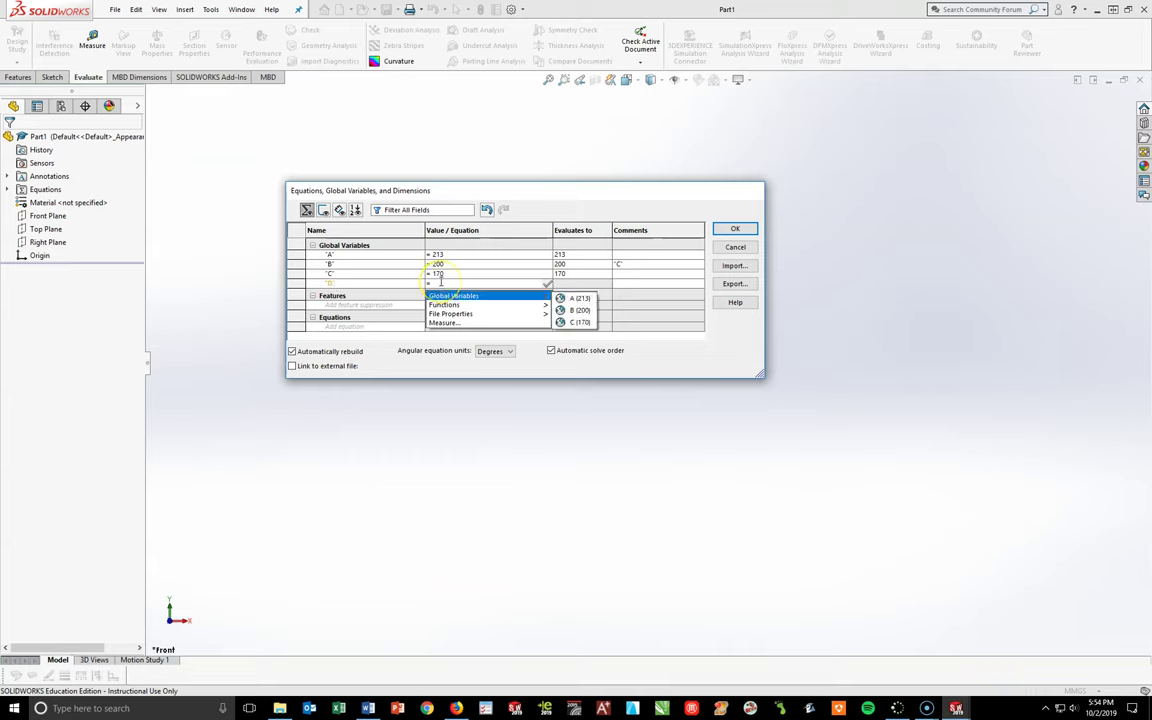
pyautogui.write('130')
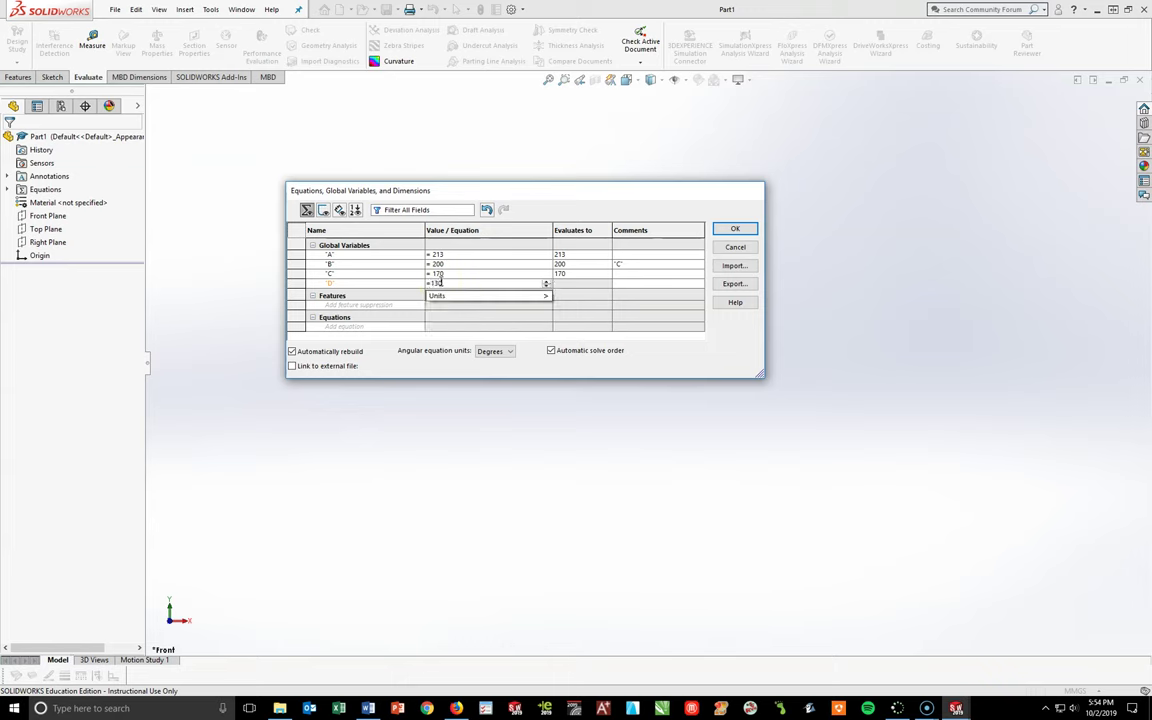
pyautogui.press('Return')
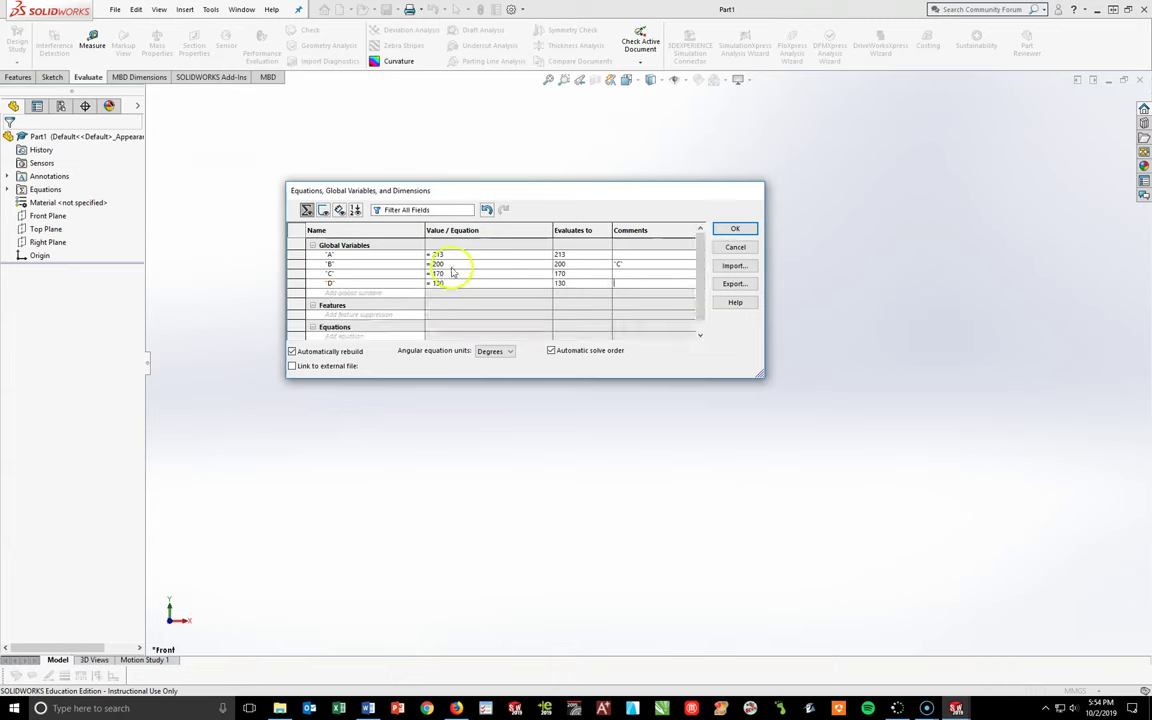
# - Add a global variable E with the value 41
pyautogui.click(363, 291)
pyautogui.write('E')
pyautogui.press('Tab')
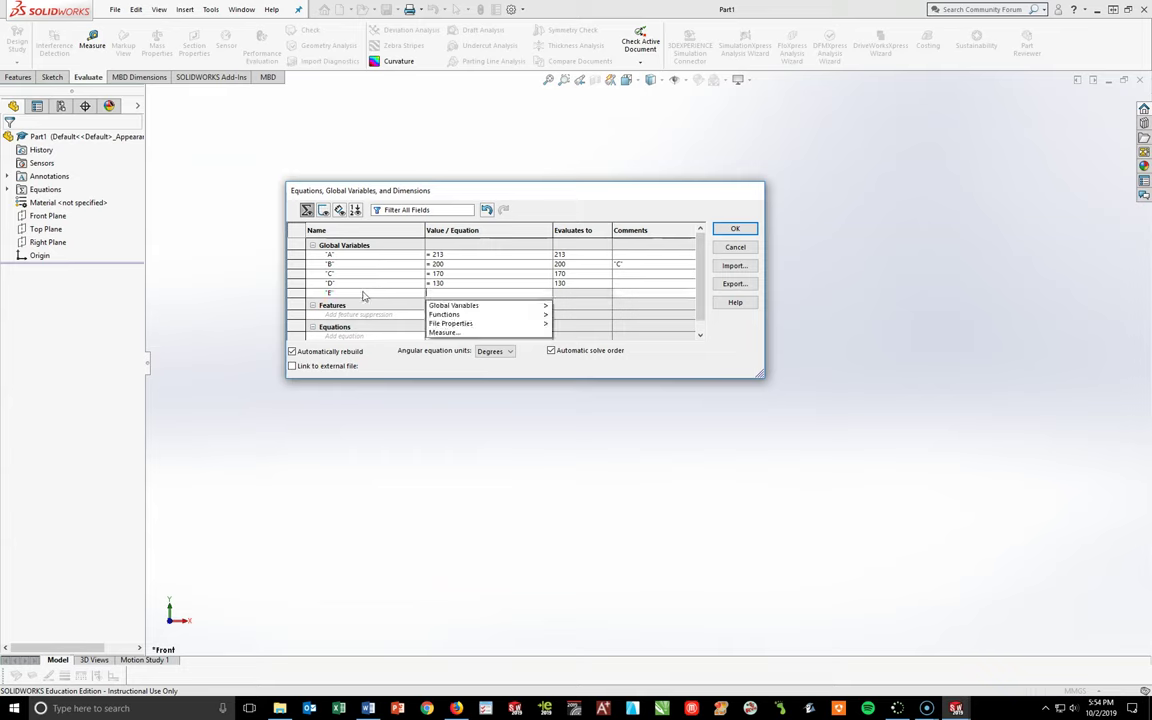
pyautogui.write('=41')
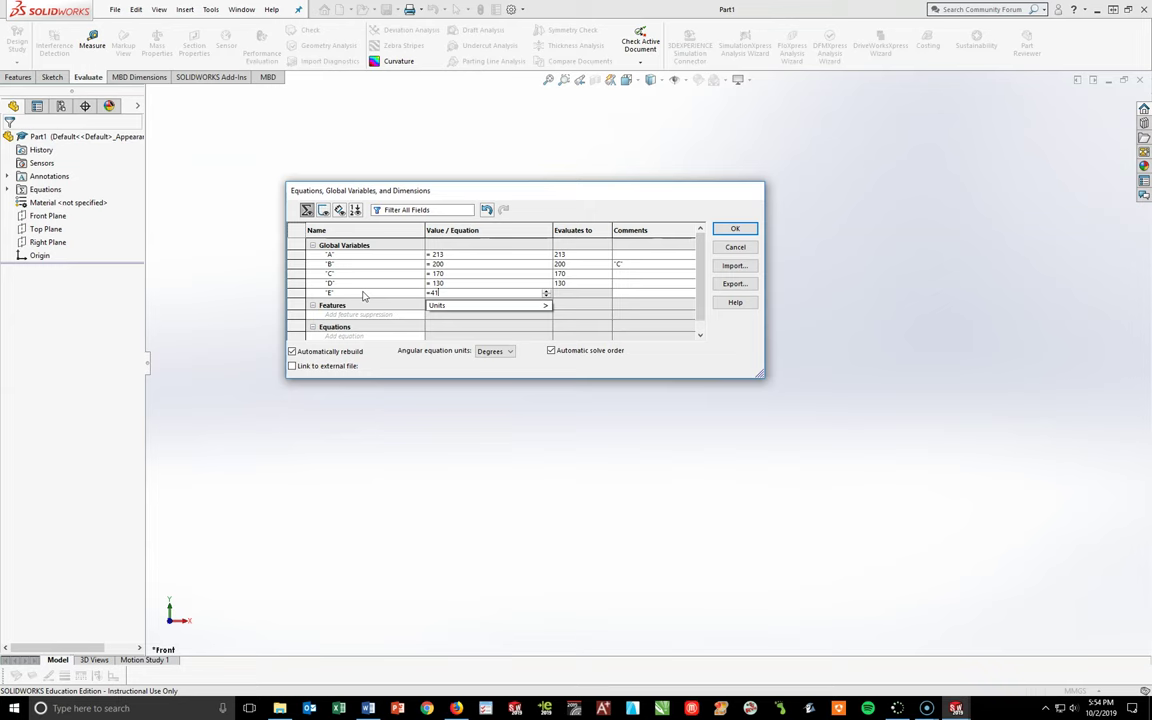
pyautogui.press('Tab')
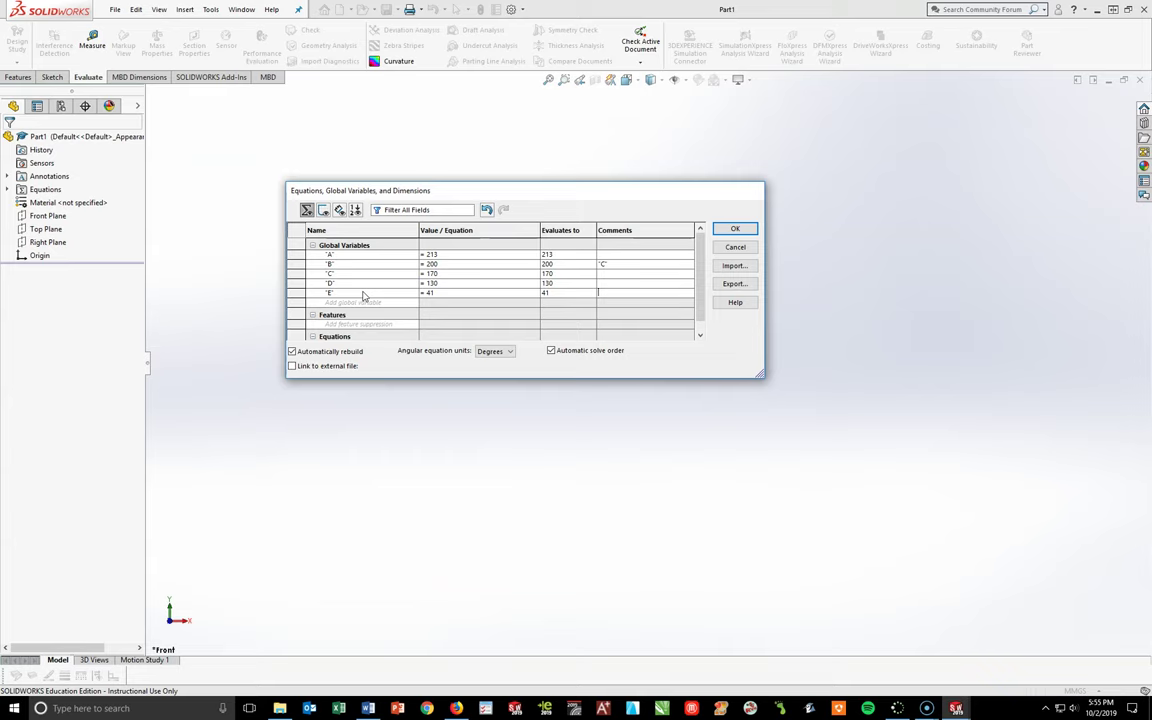
# - Add a global variable X defined by the equation "A" / 3
pyautogui.click(357, 302)
pyautogui.write('X')
pyautogui.press('Tab')
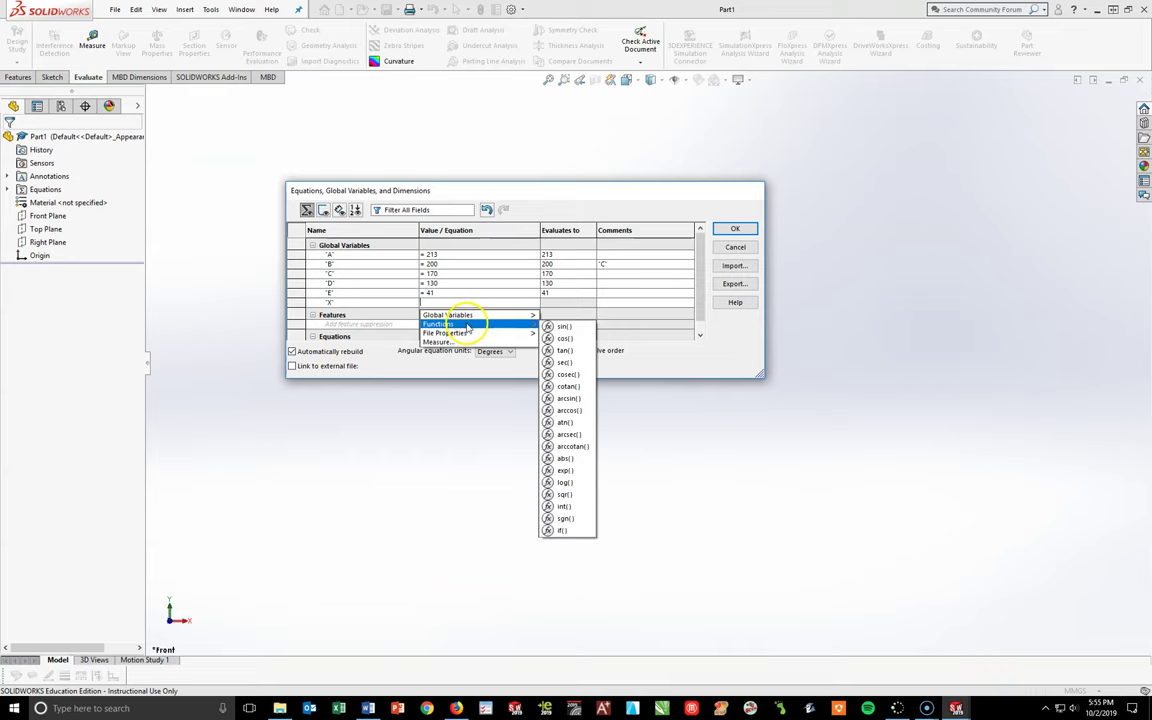
pyautogui.moveTo(470, 316)
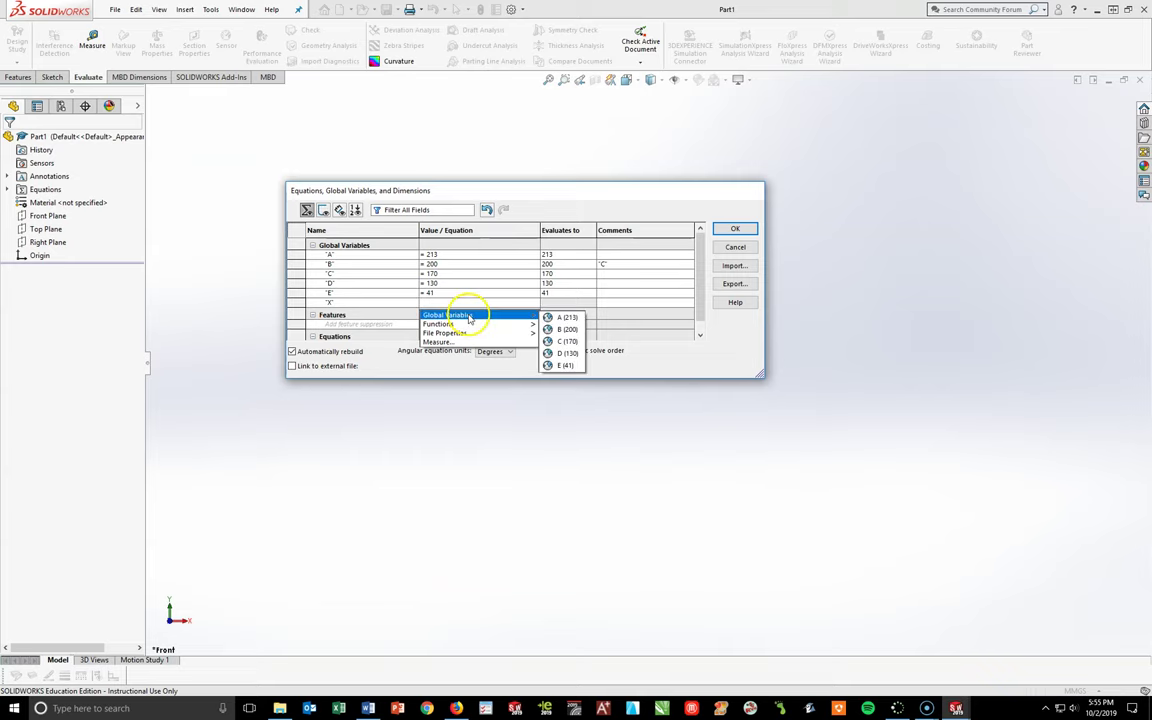
pyautogui.click(566, 318)
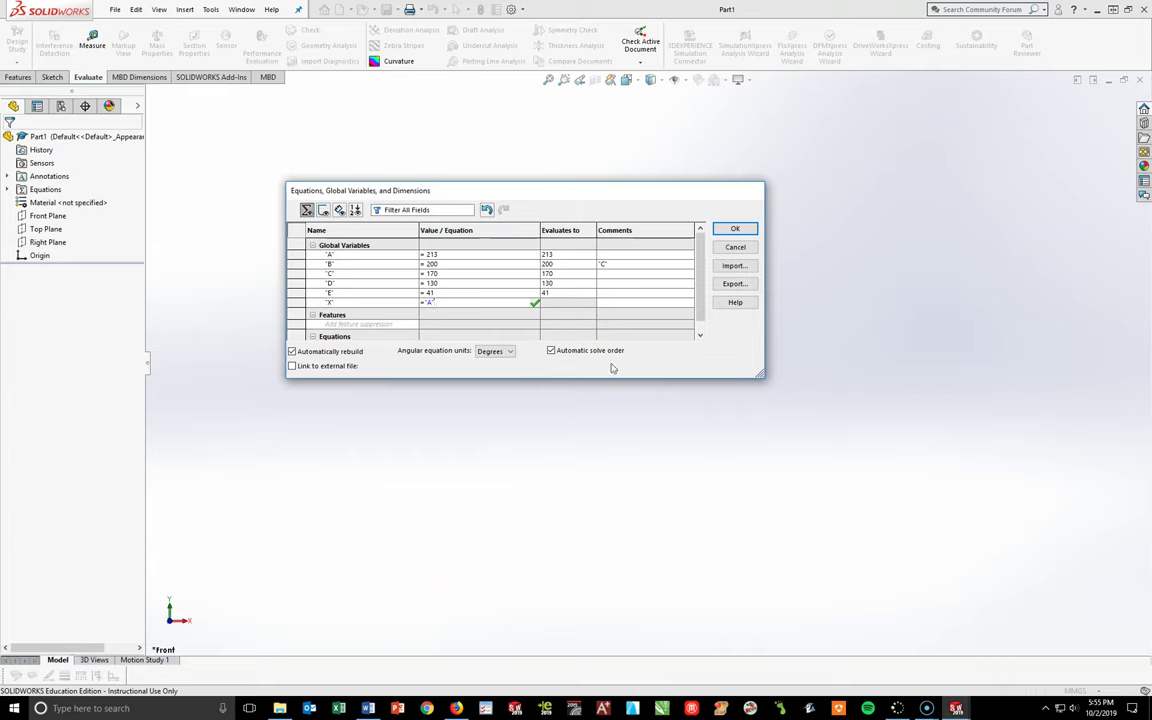
pyautogui.write('/3')
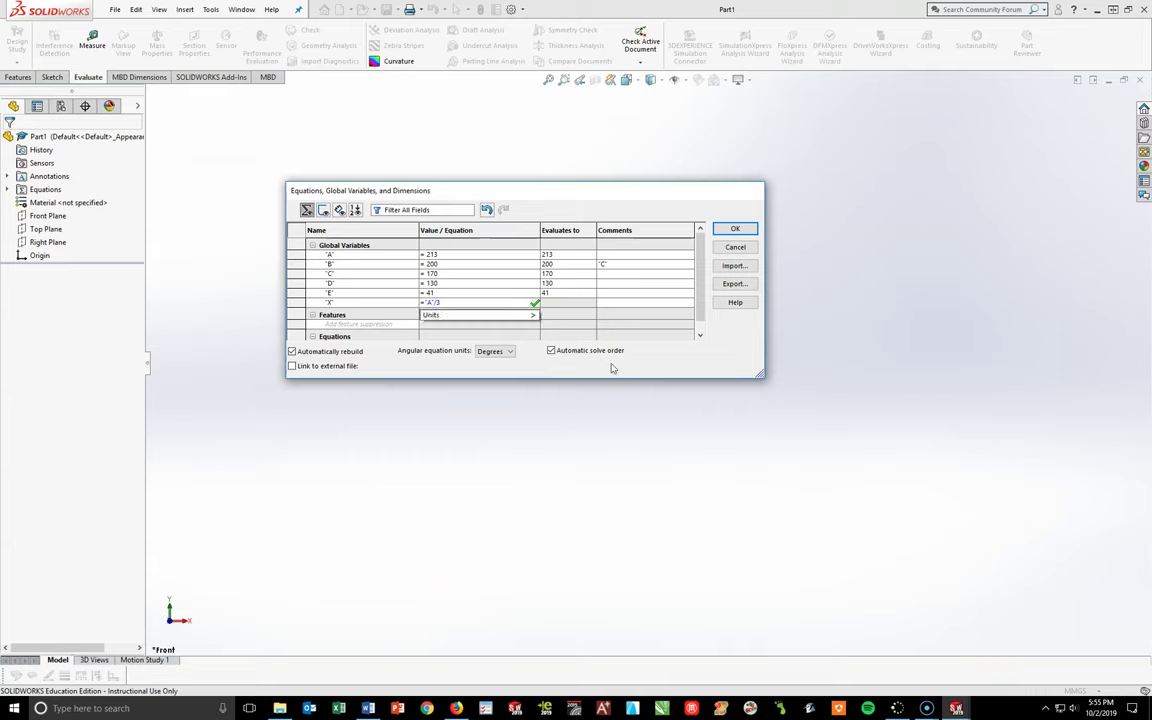
pyautogui.press('Tab')
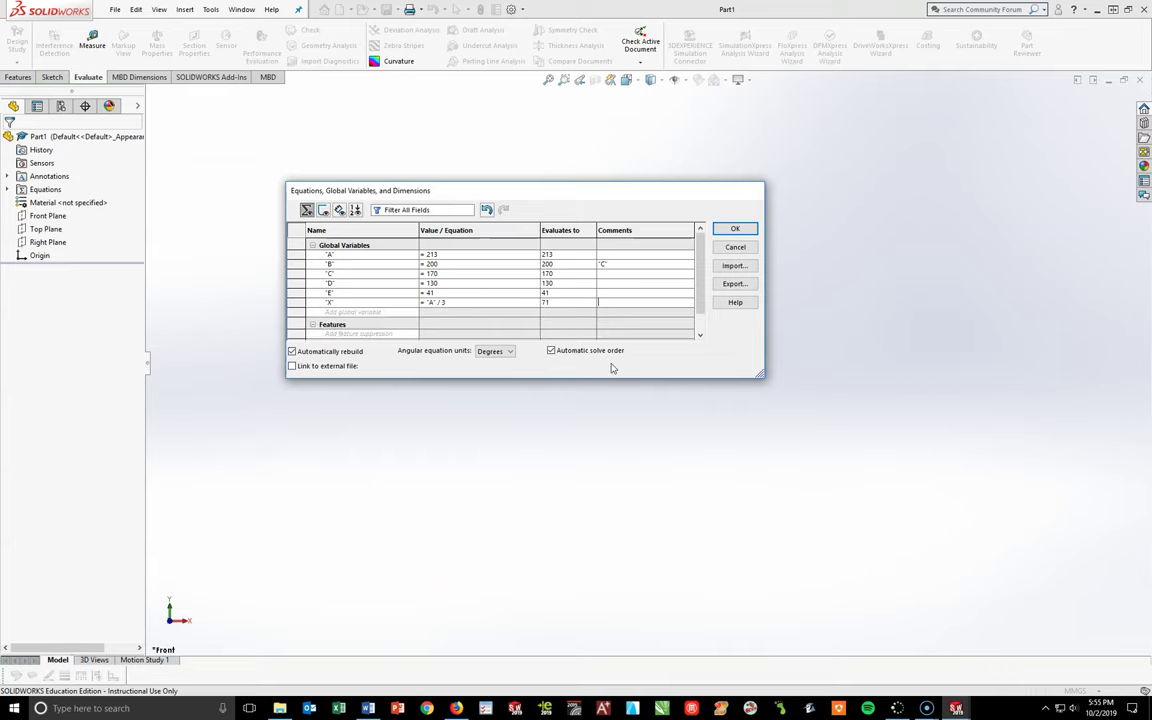
# - Add a global variable Y defined as "B" / 3 + 10, and accept the whole set of global variables
pyautogui.click(330, 312)
pyautogui.write('Y')
pyautogui.press('Tab')
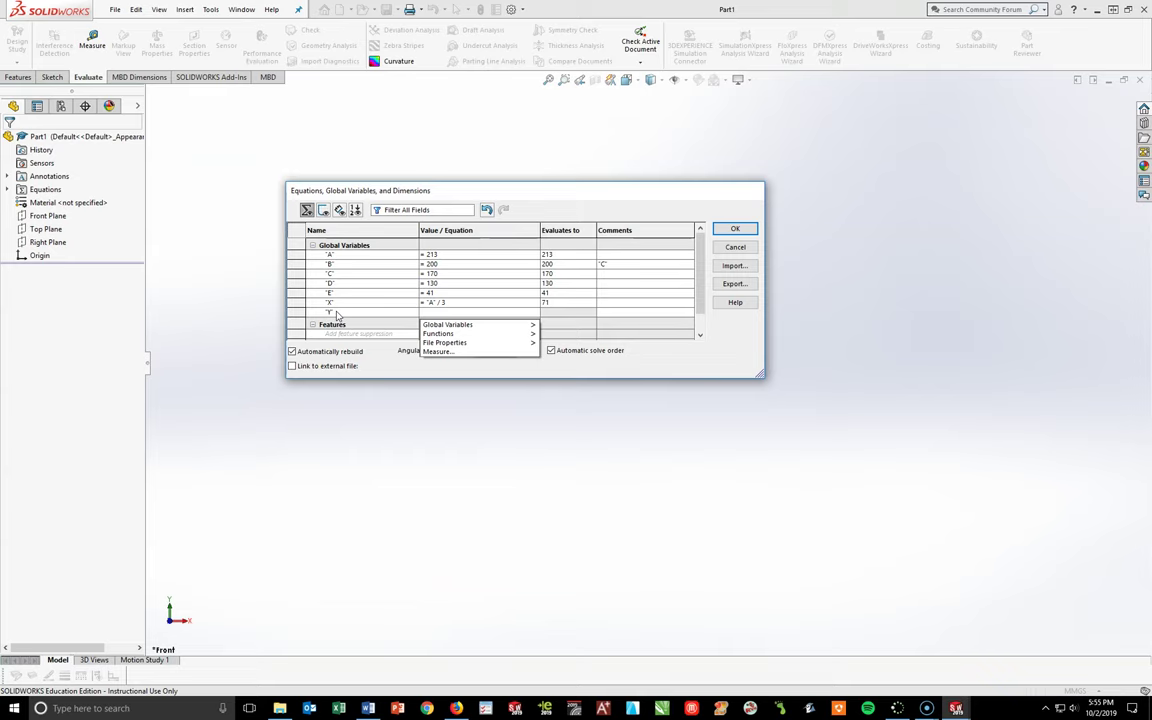
pyautogui.moveTo(455, 324)
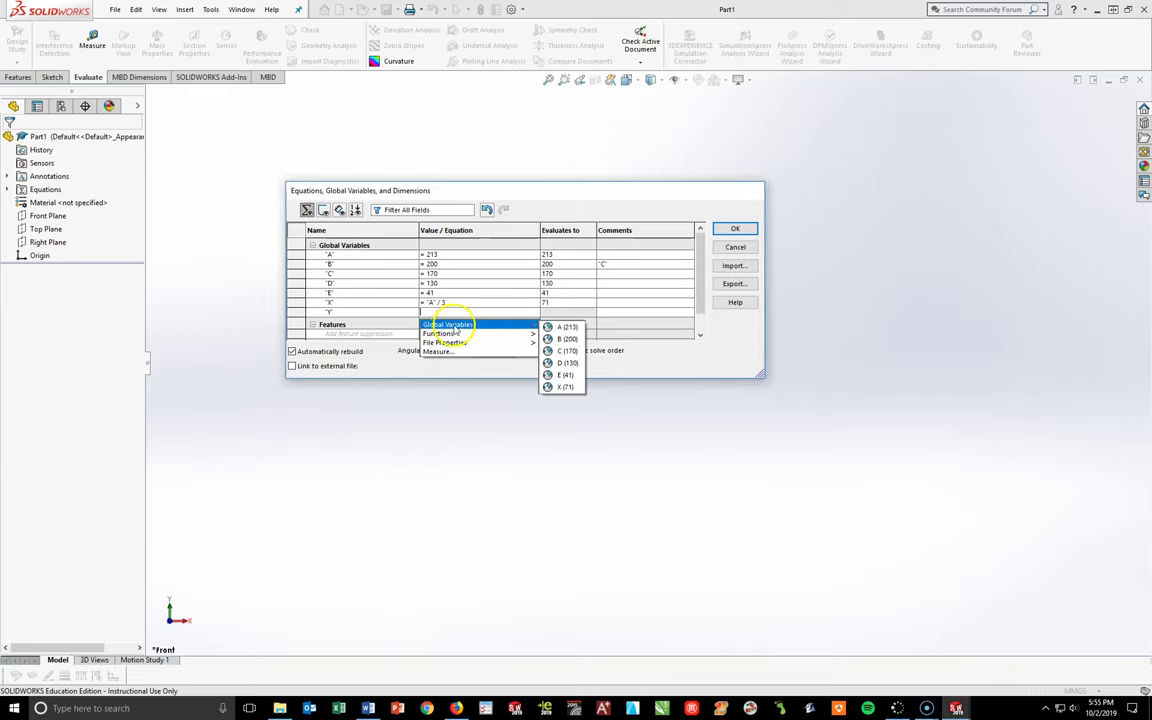
pyautogui.click(548, 340)
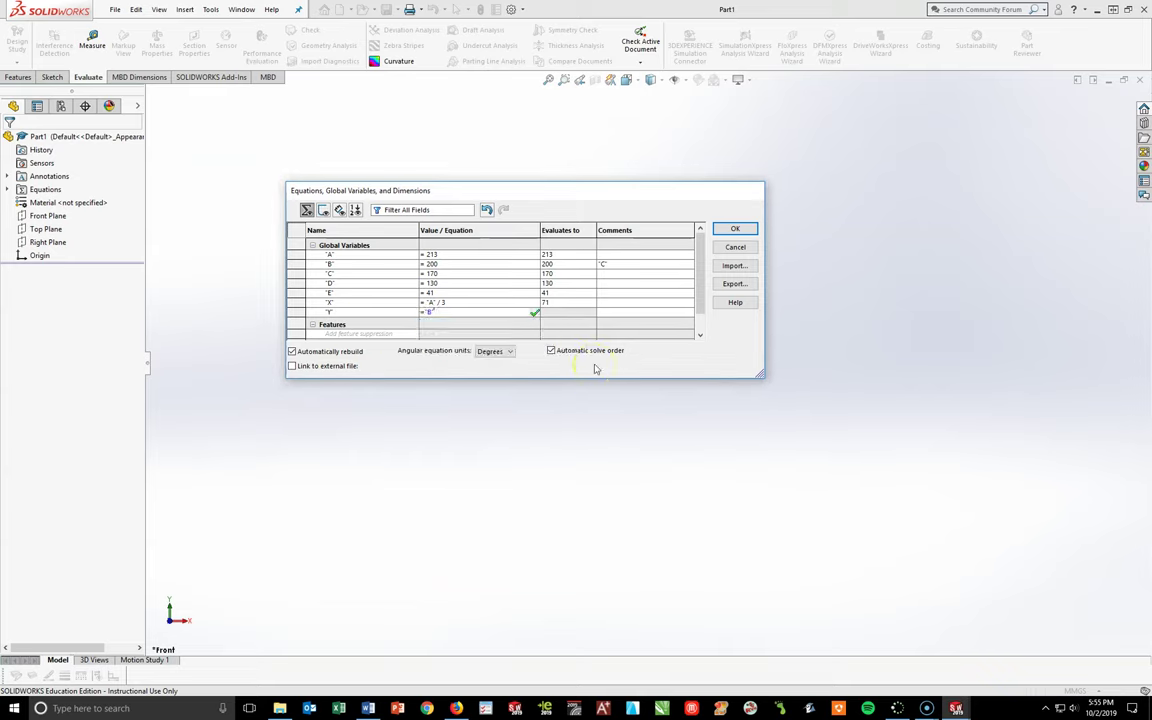
pyautogui.write('/3')
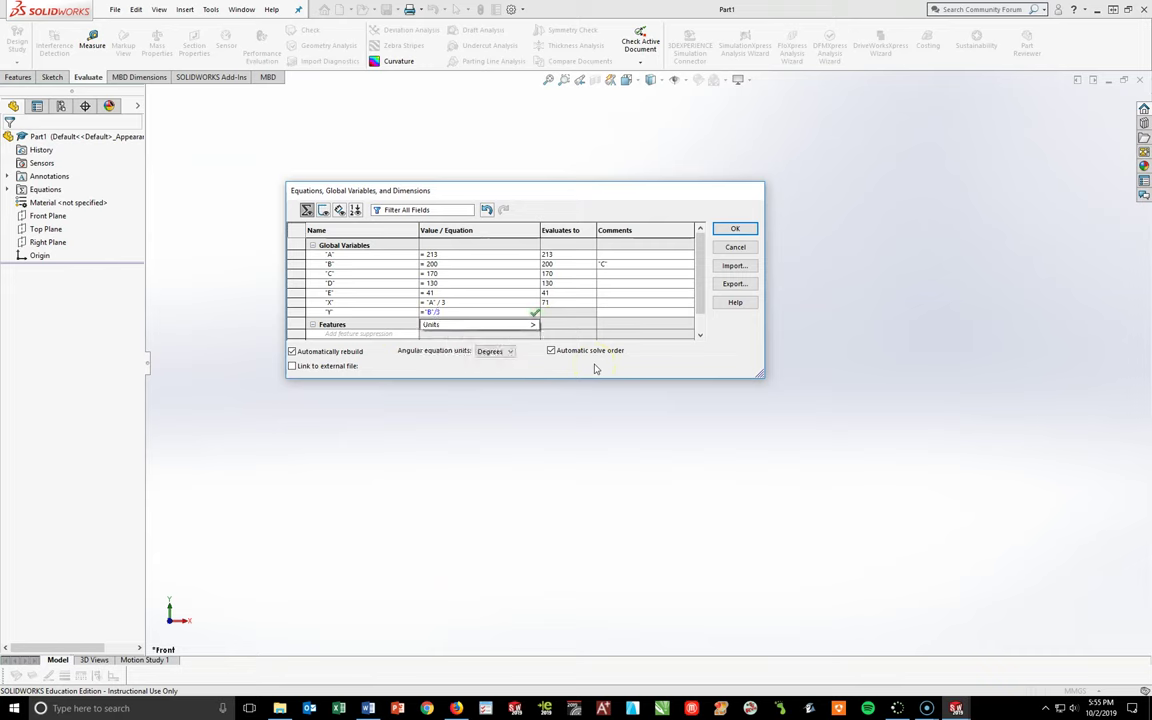
pyautogui.write('+10')
pyautogui.press('Return')
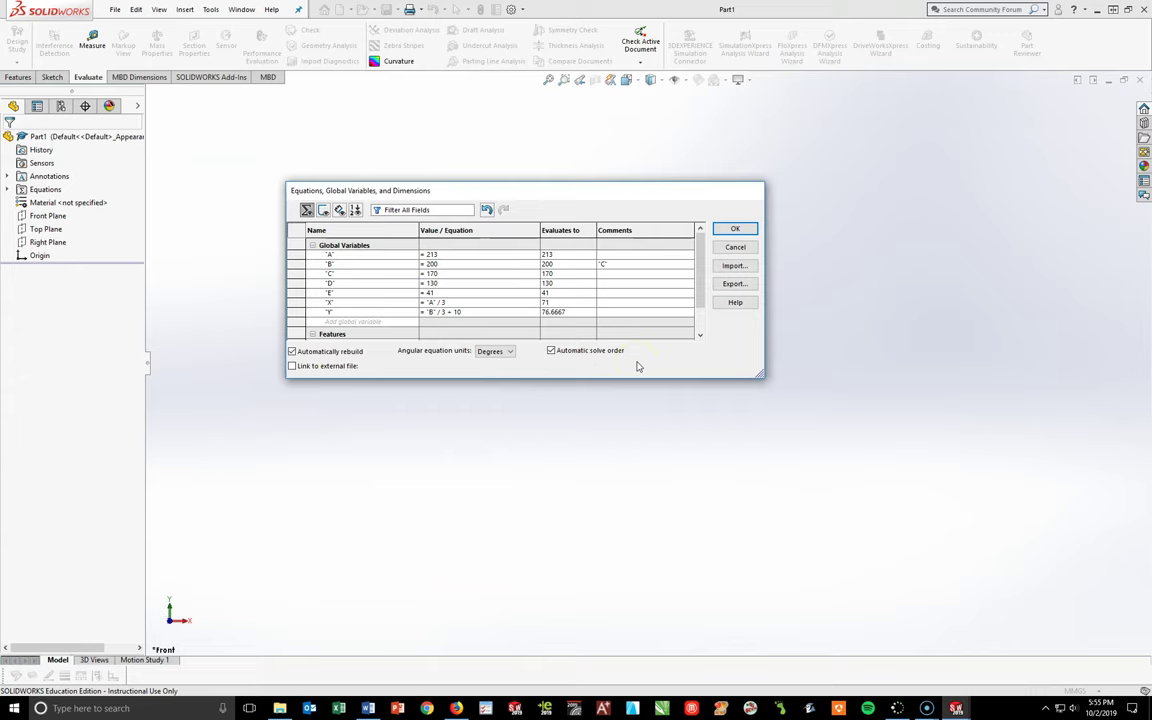
pyautogui.click(734, 228)
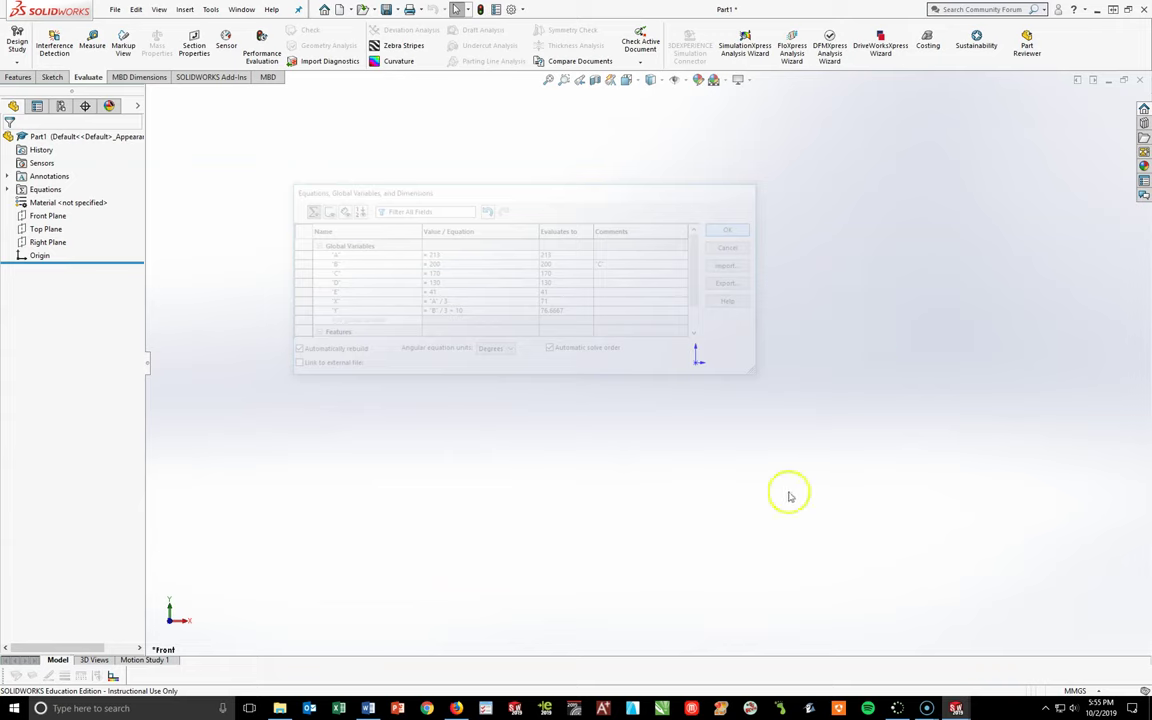
# - Sketch a center rectangle of about 166 by 117 mm on the Top Plane, centred on the origin
pyautogui.click(46, 229)
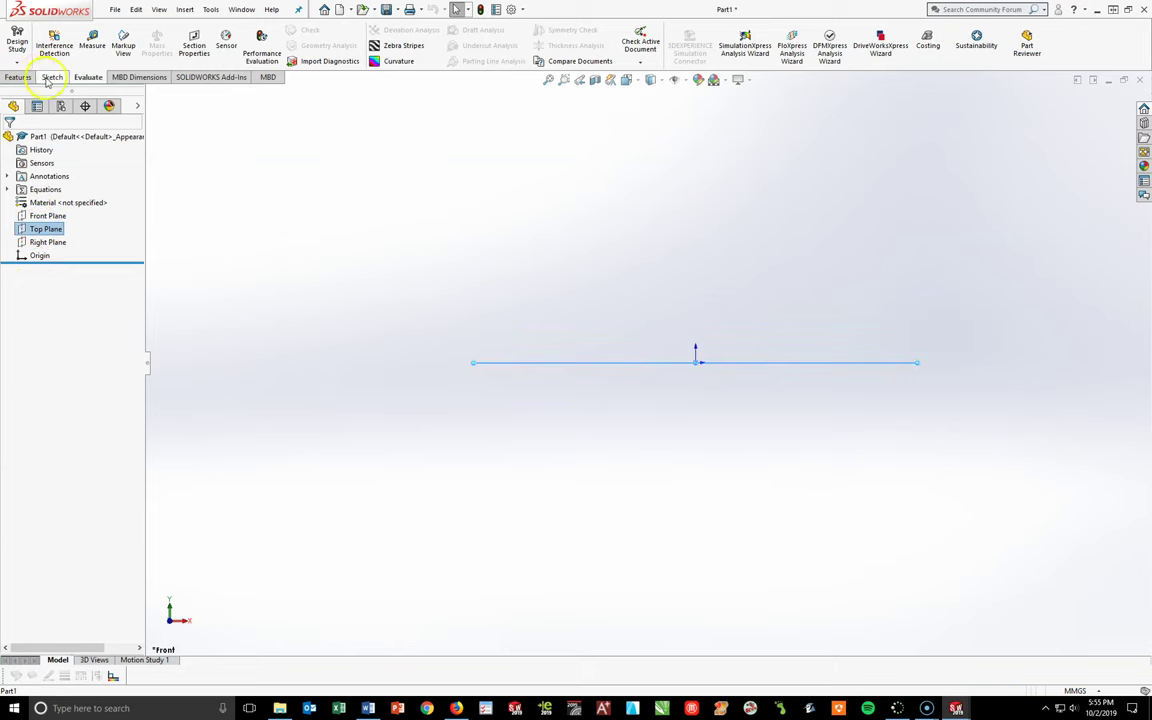
pyautogui.click(51, 77)
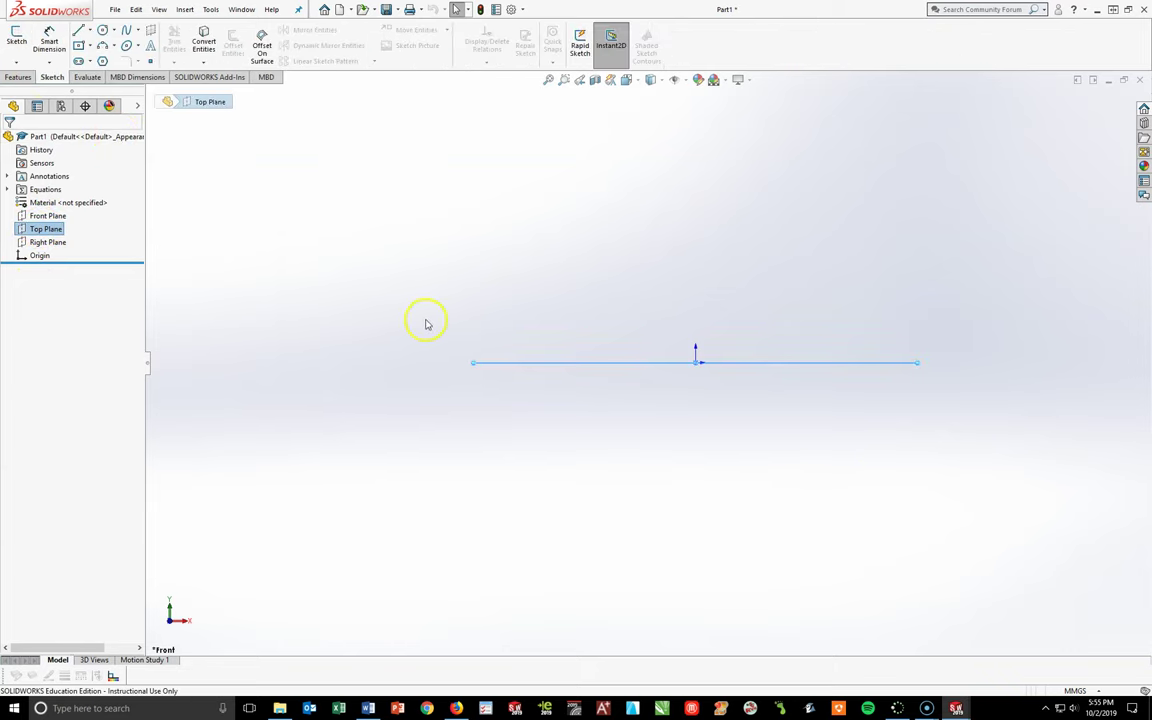
pyautogui.press('space')
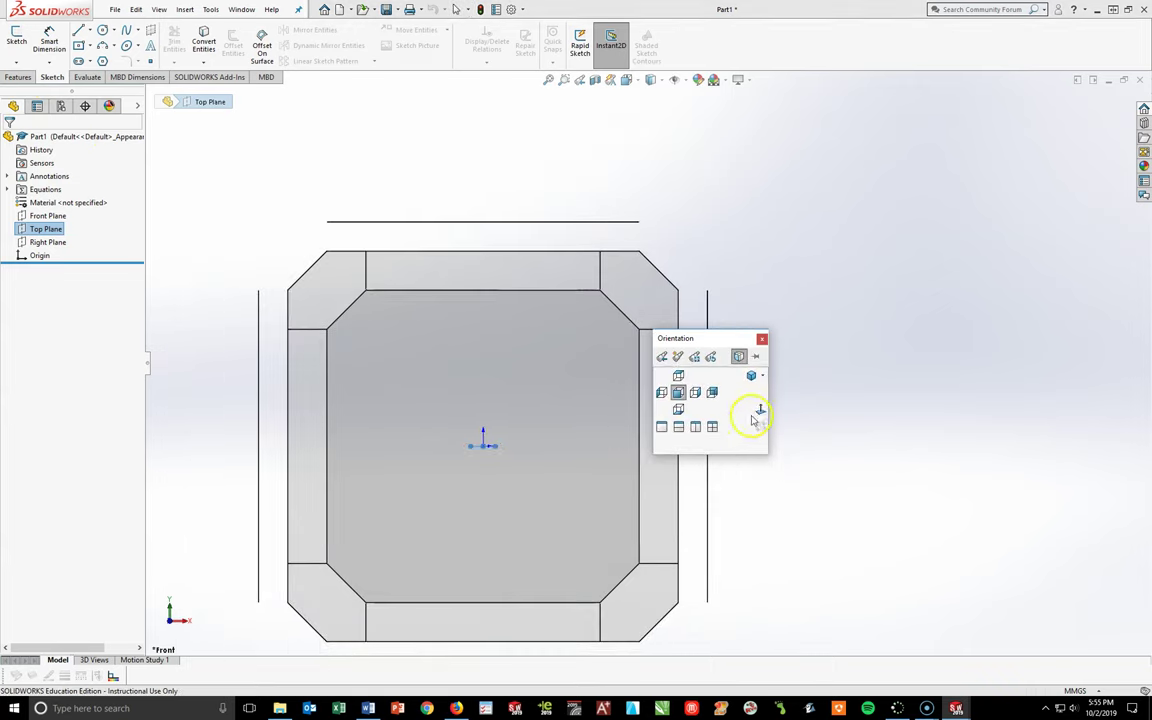
pyautogui.click(759, 410)
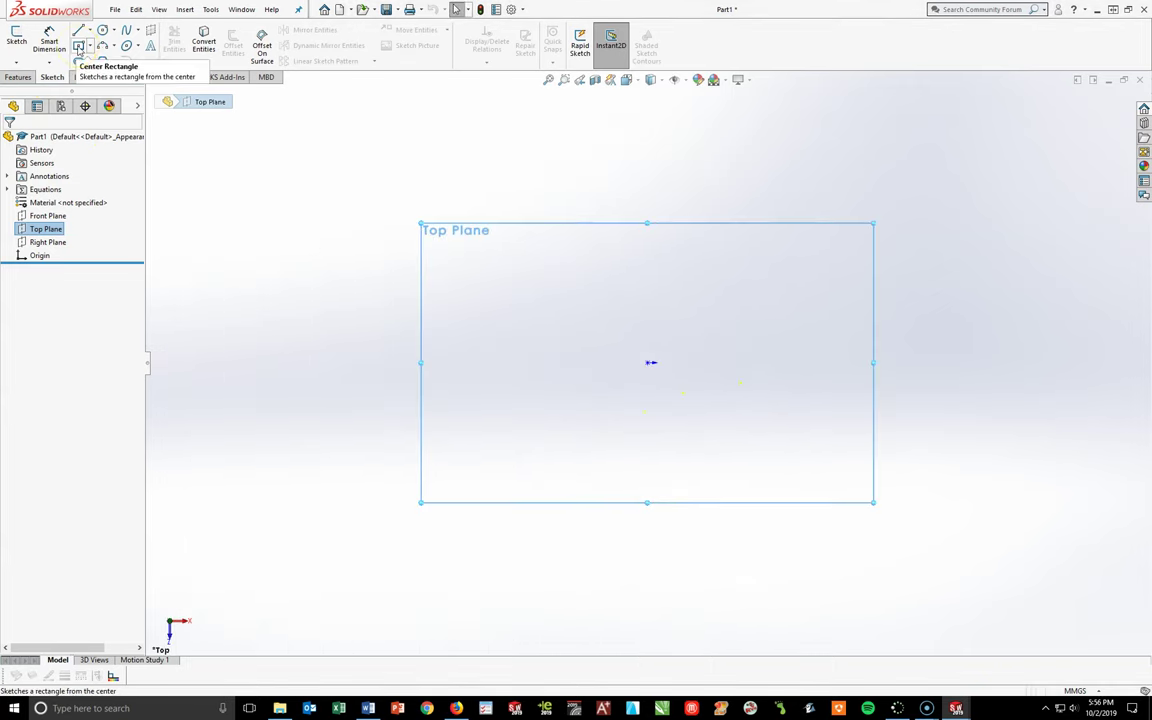
pyautogui.click(78, 49)
pyautogui.click(649, 363)
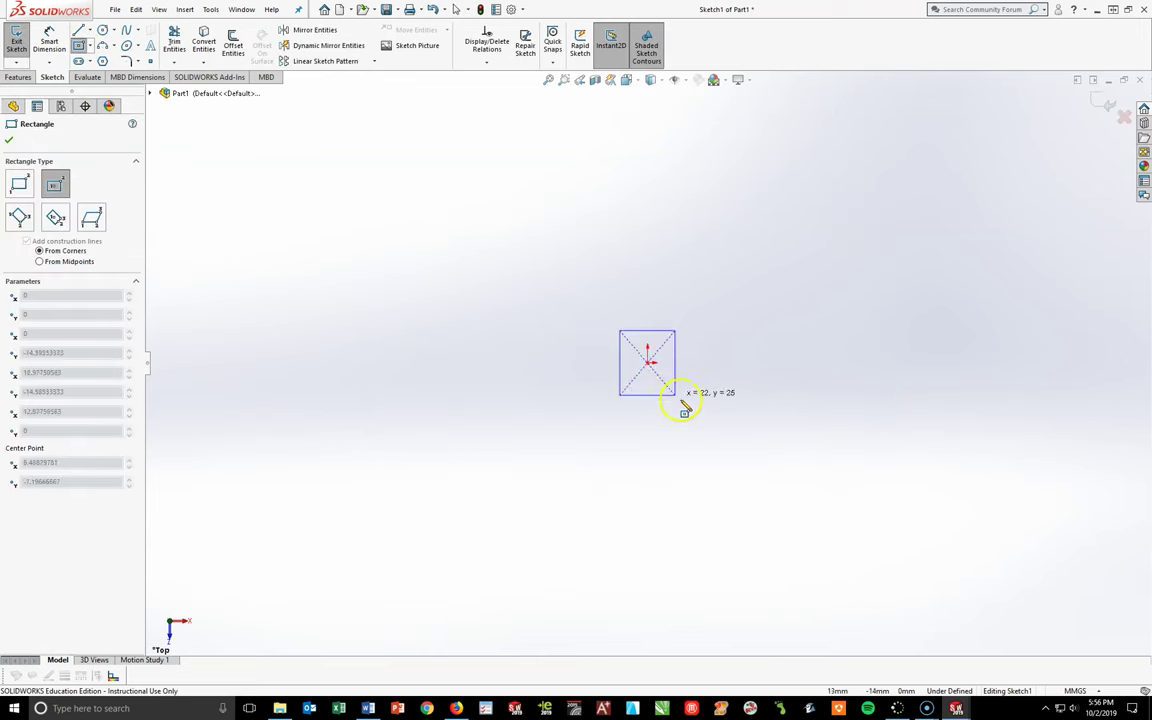
pyautogui.click(858, 511)
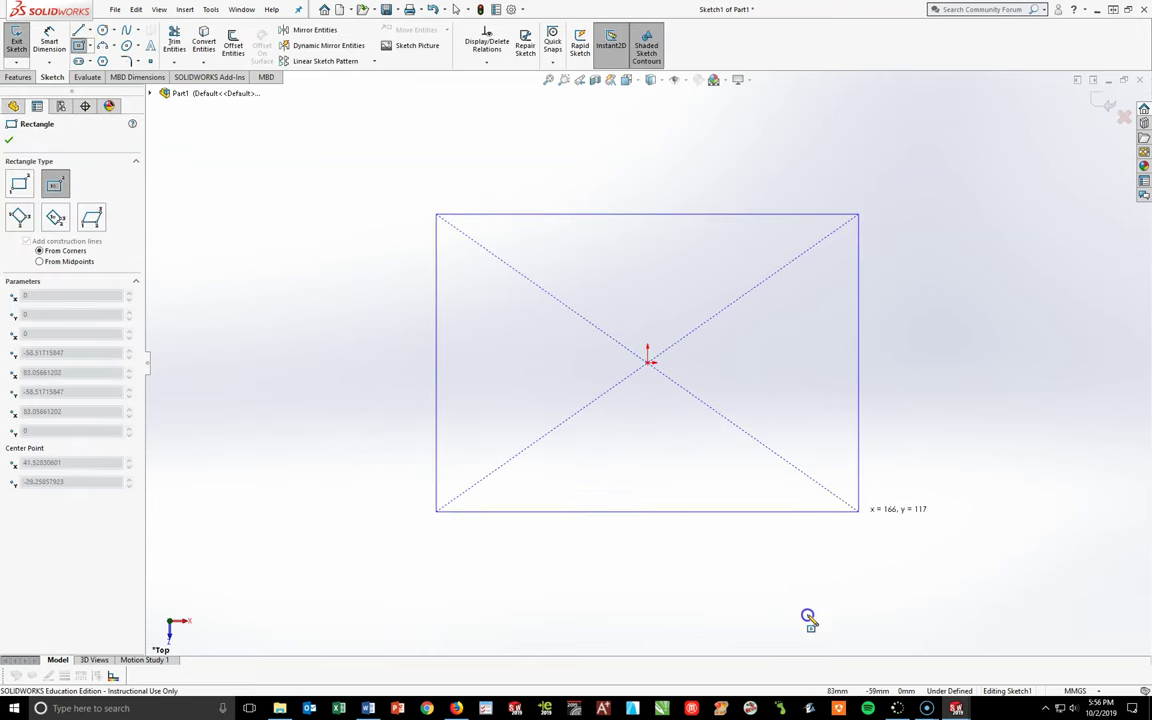
pyautogui.press('Escape')
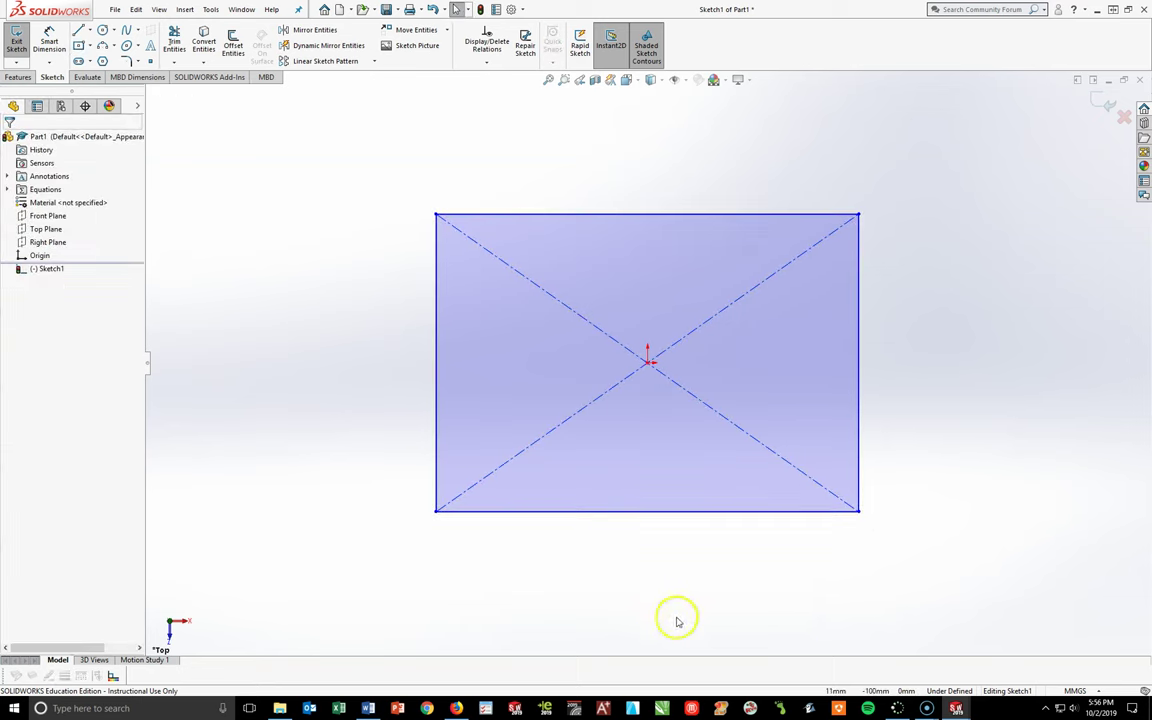
# - Dimension the rectangle's front long side in isometric view and link its length to global variable B
pyautogui.press('space')
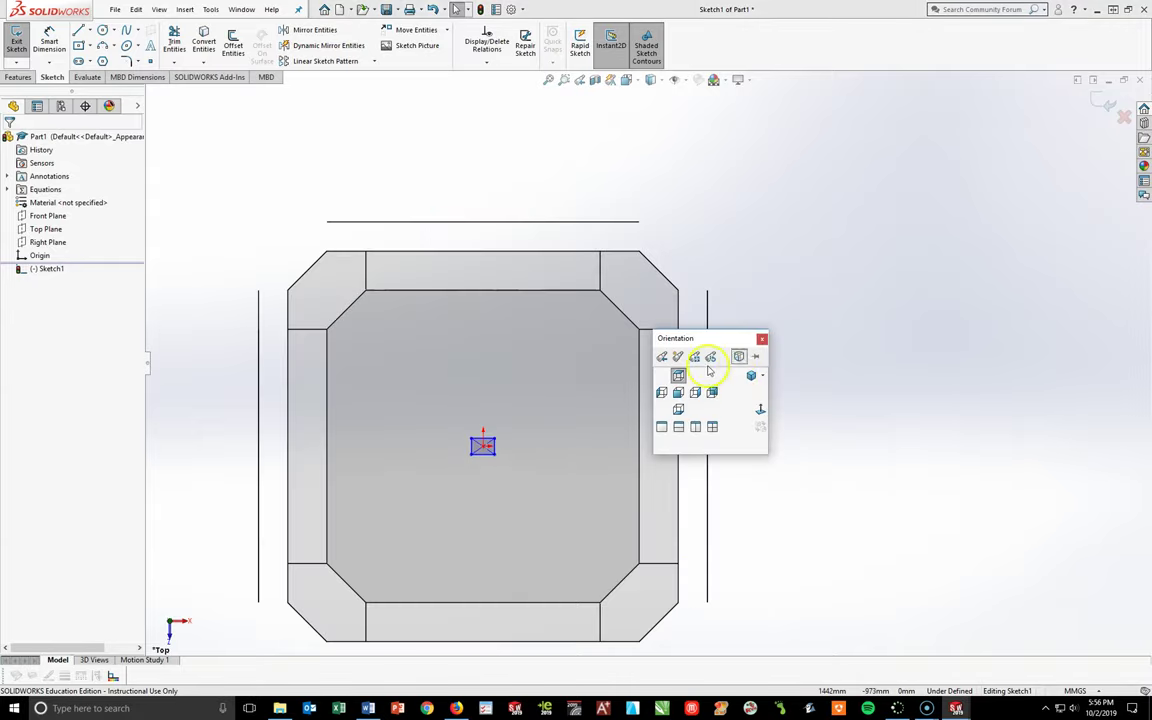
pyautogui.click(751, 374)
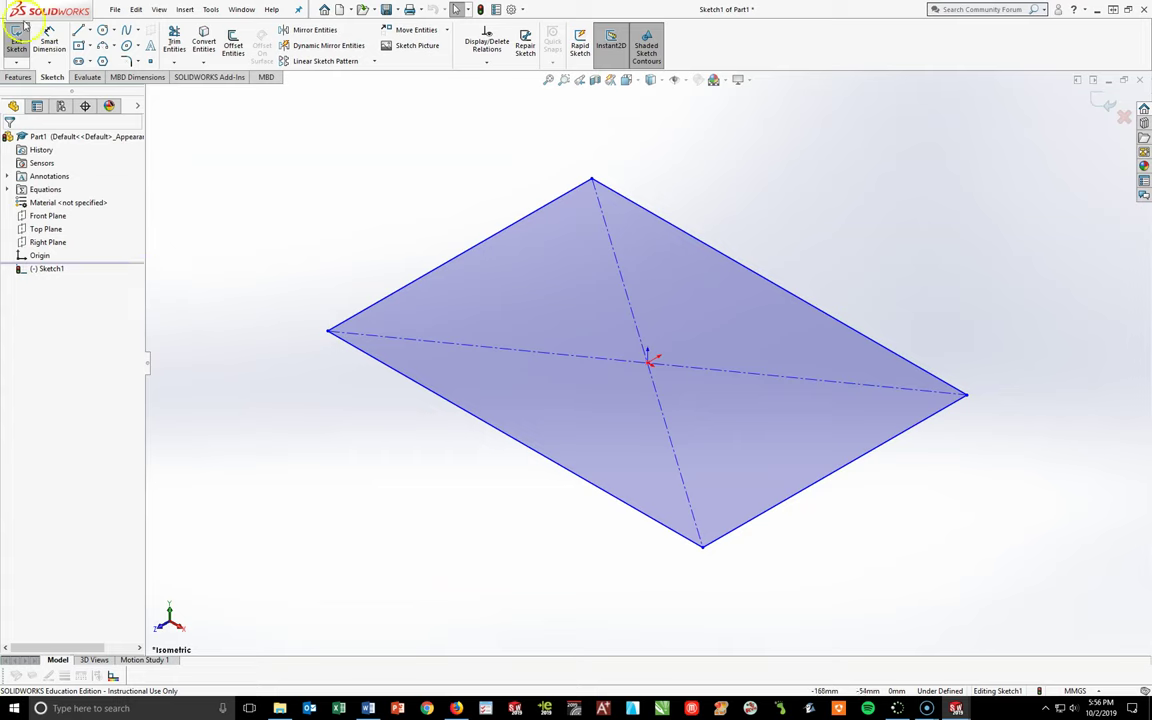
pyautogui.click(49, 42)
pyautogui.click(490, 428)
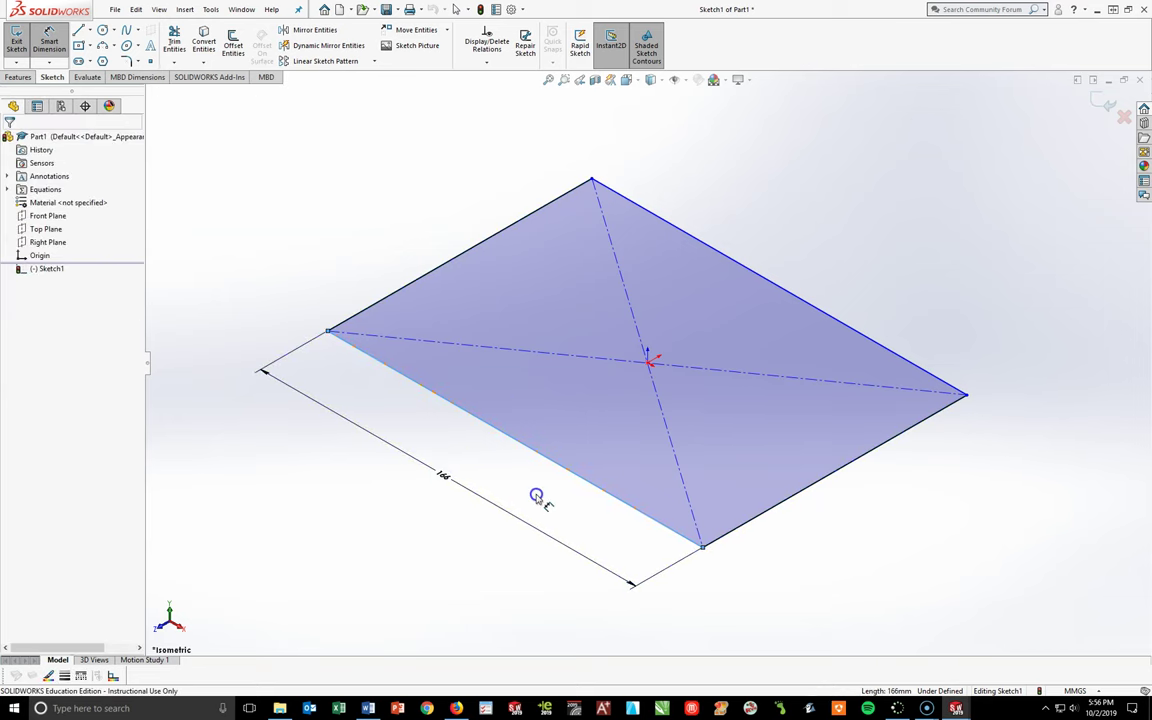
pyautogui.click(494, 500)
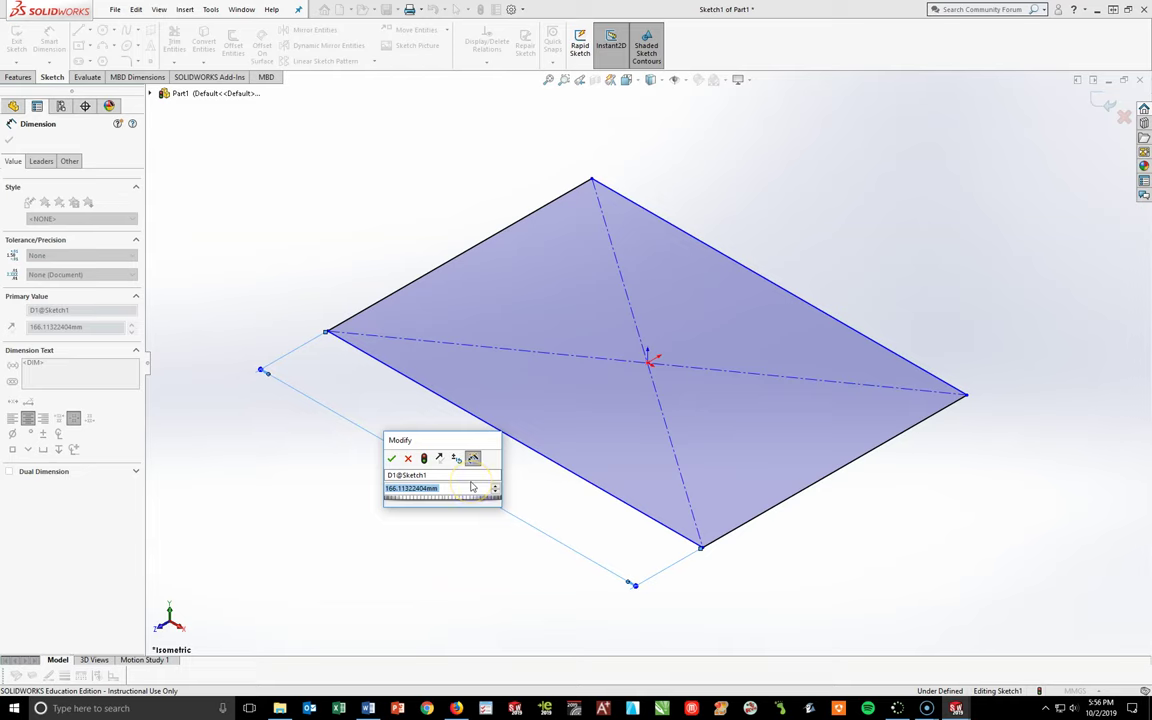
pyautogui.write('=')
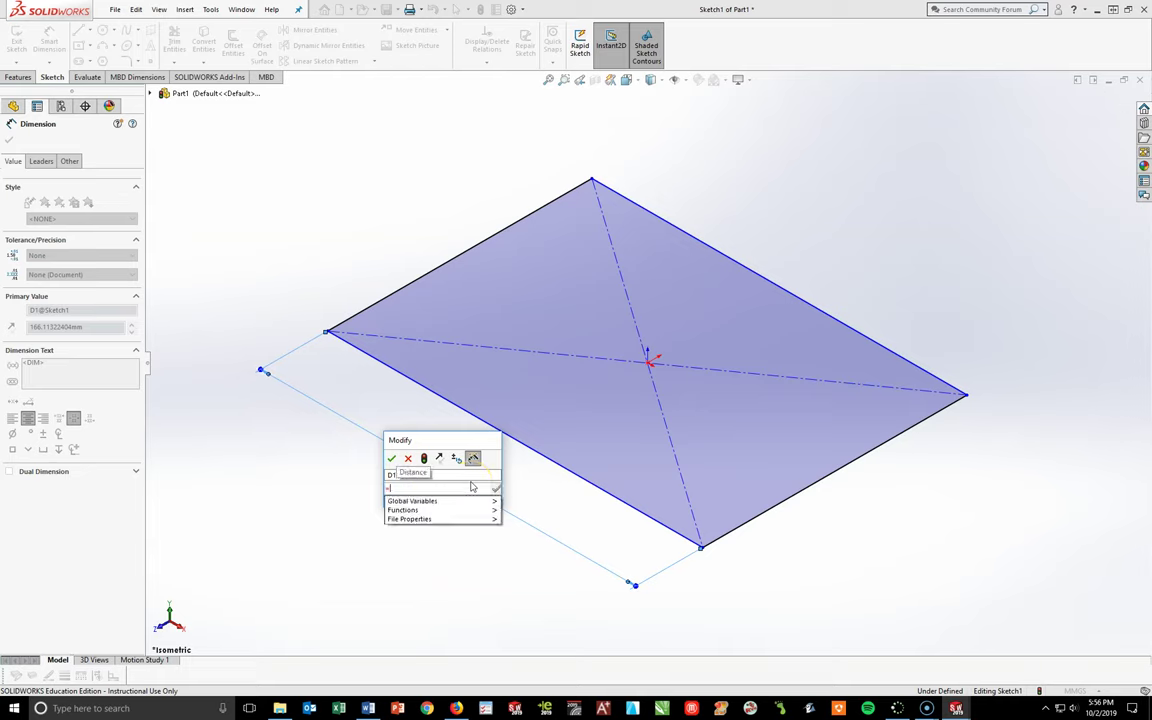
pyautogui.click(469, 504)
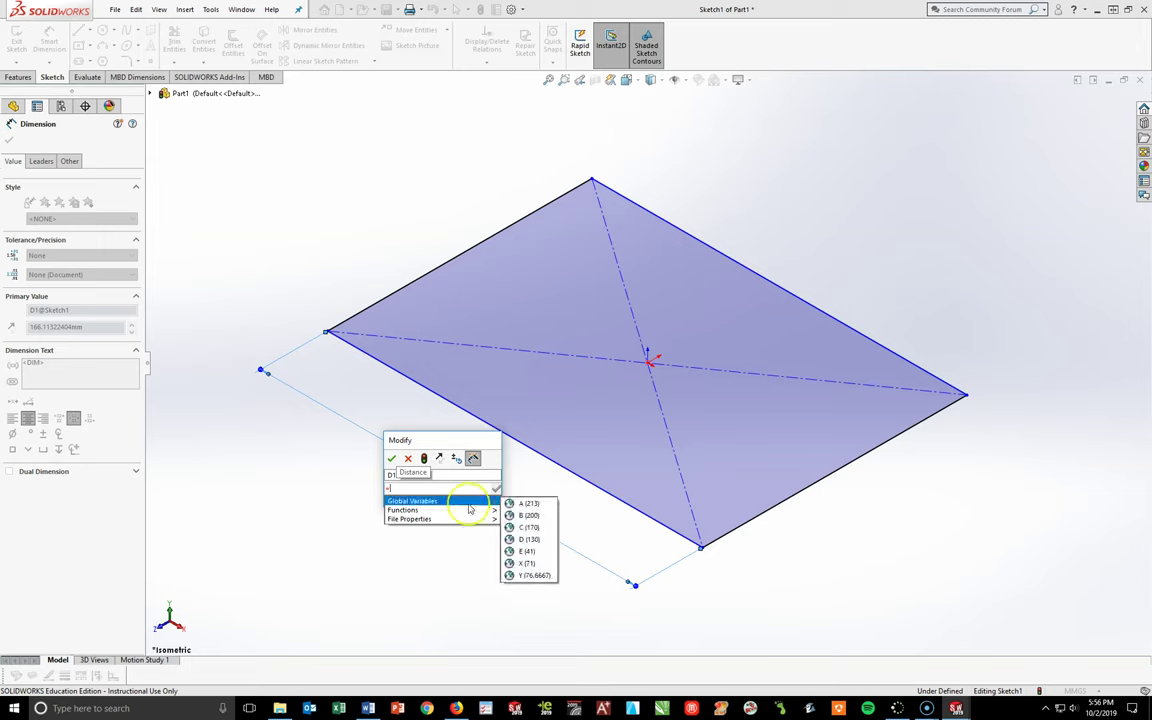
pyautogui.click(527, 515)
pyautogui.click(392, 459)
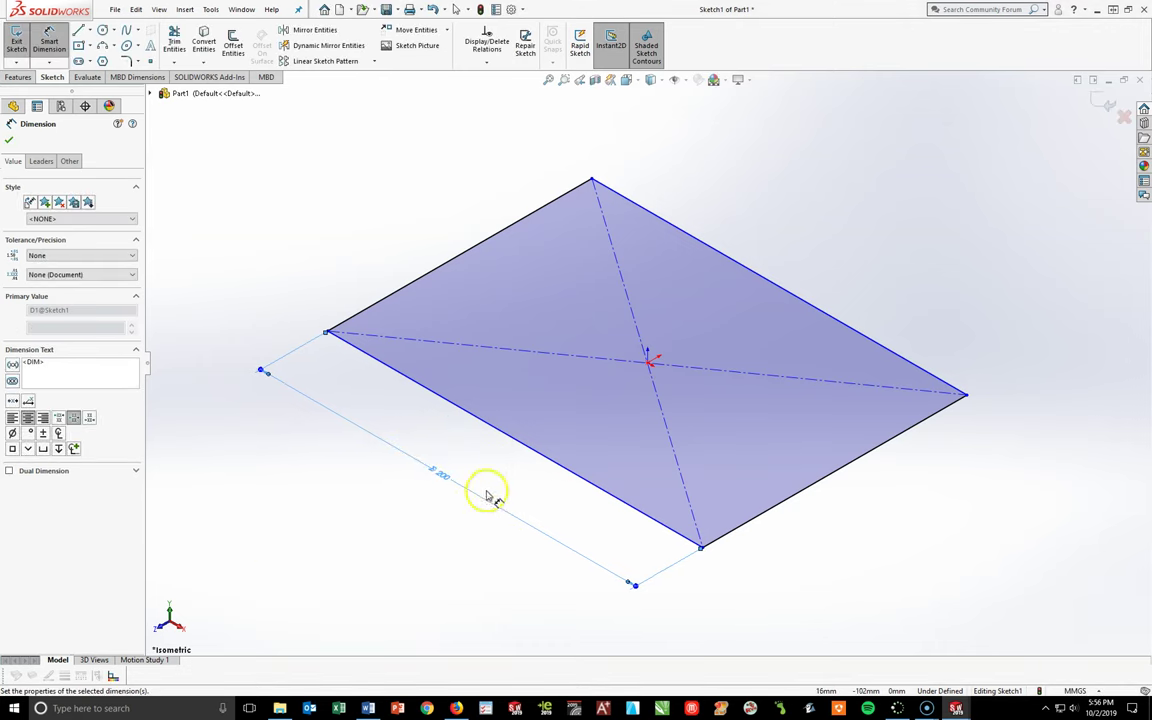
# - Dimension the rectangle's adjacent short side and link its length to global variable A
pyautogui.click(487, 239)
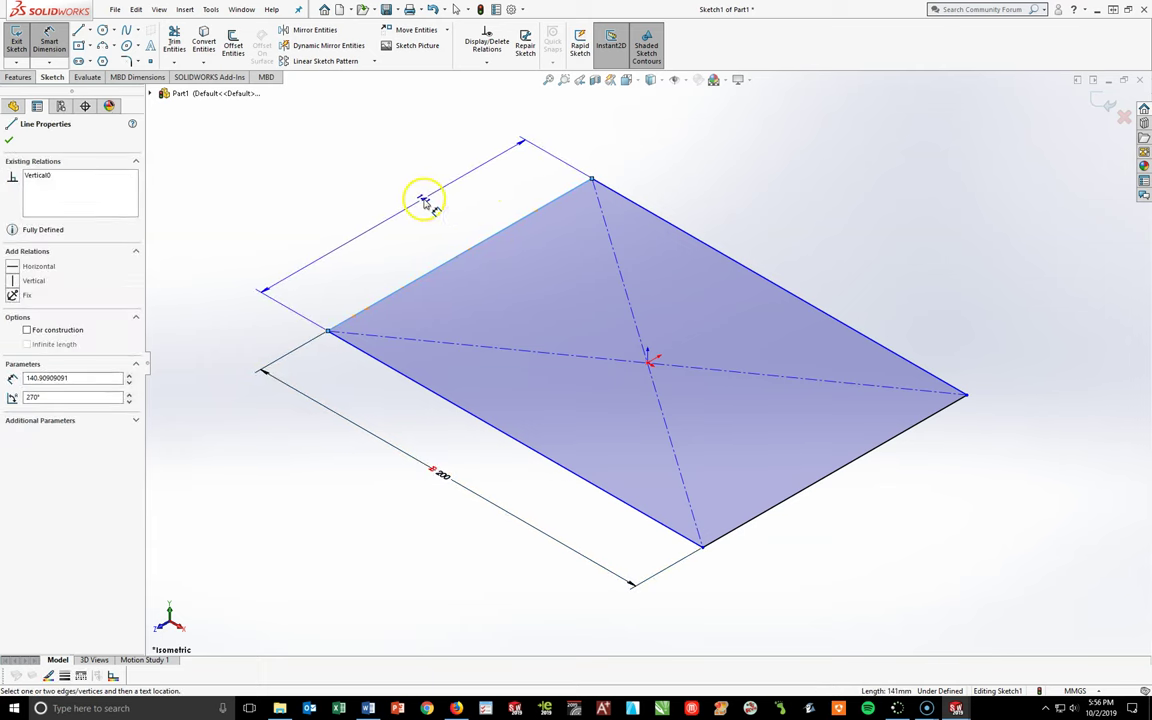
pyautogui.click(424, 203)
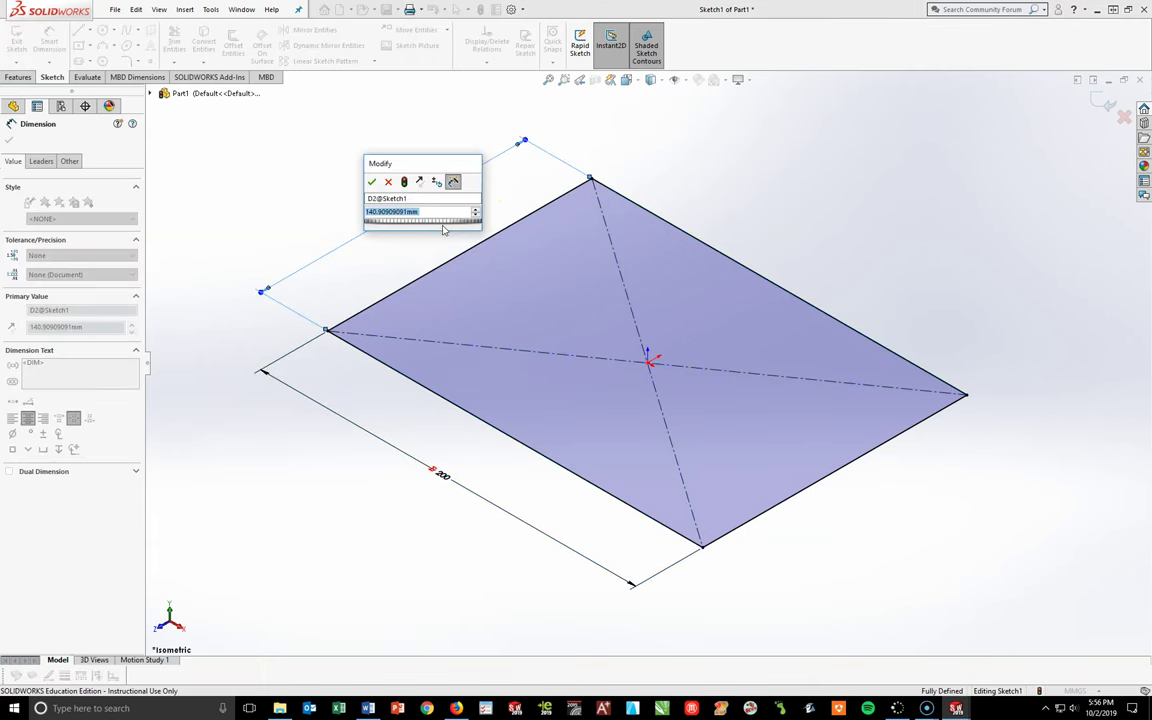
pyautogui.write('=')
pyautogui.click(507, 229)
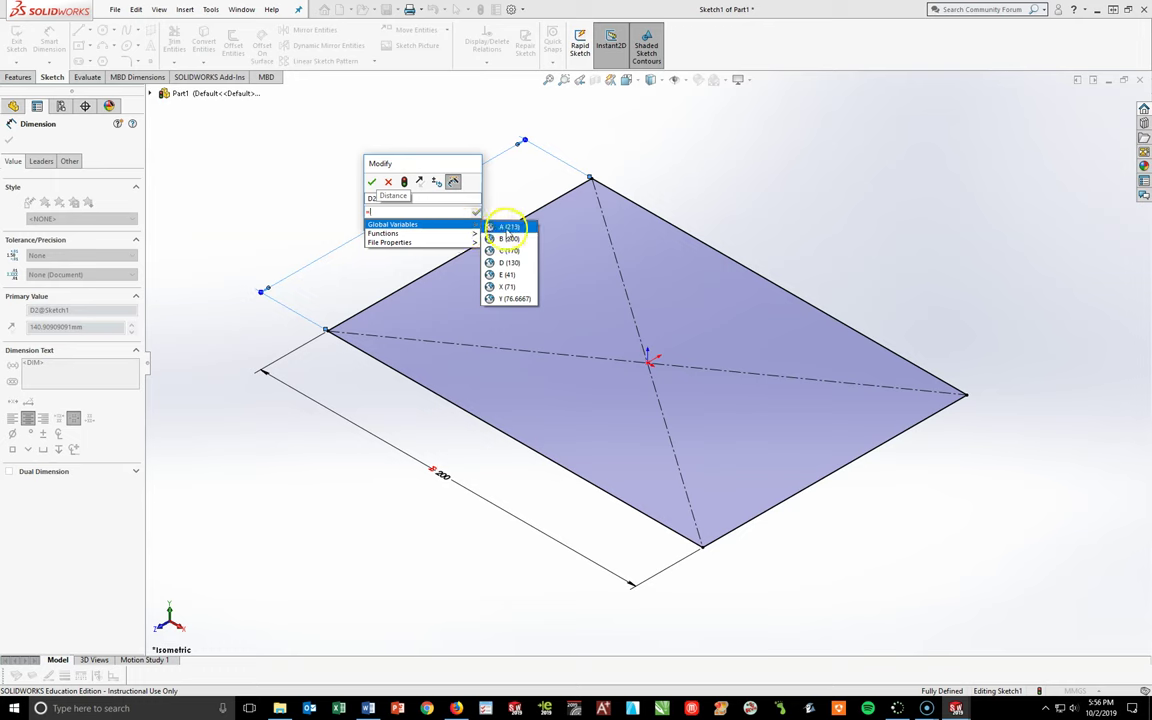
pyautogui.click(371, 181)
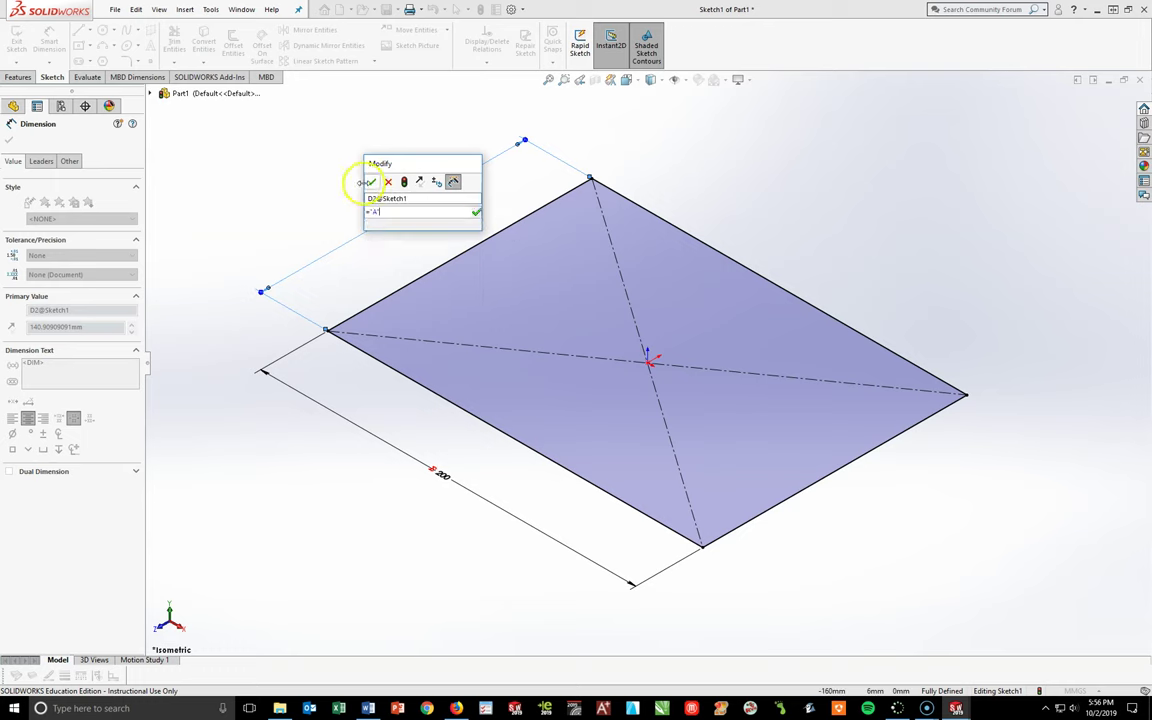
pyautogui.click(527, 373)
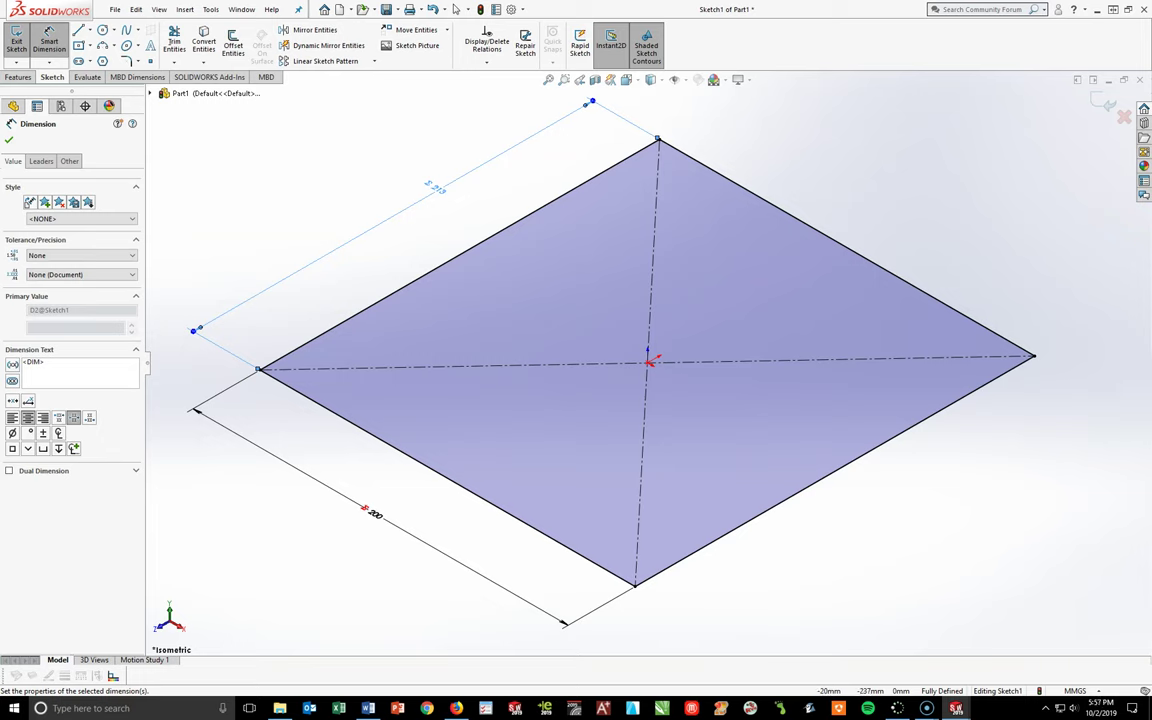
# - Extrude the rectangle upward as a blind boss 25 mm deep
pyautogui.click(20, 78)
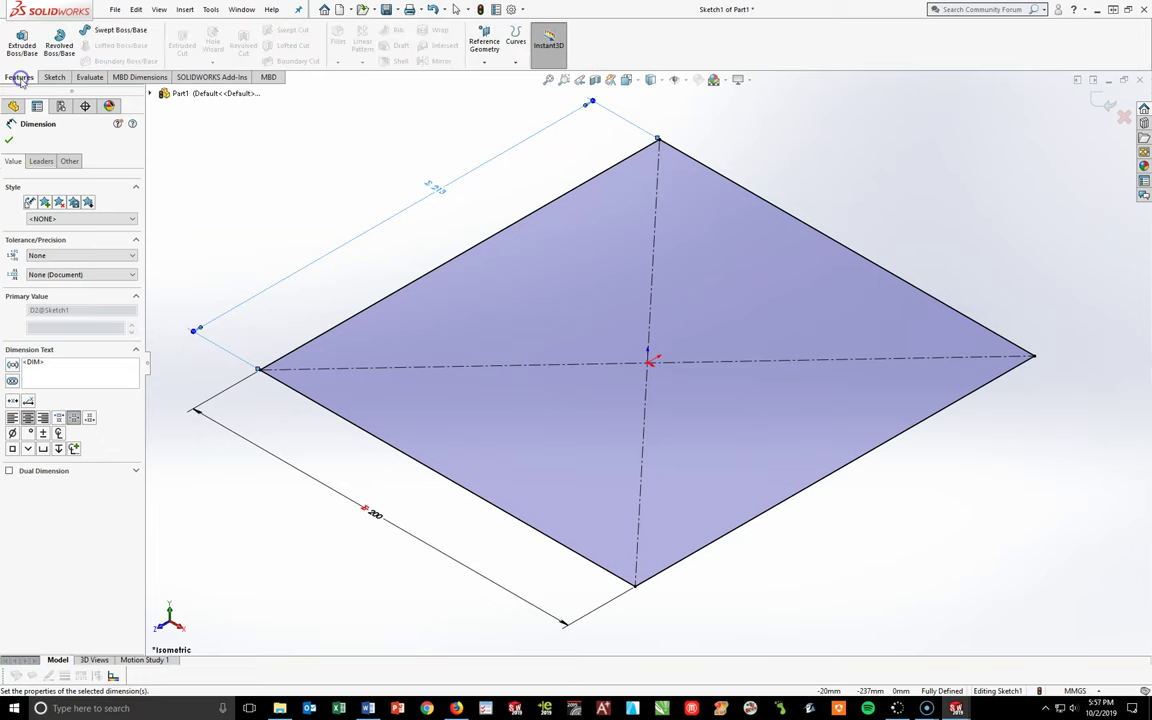
pyautogui.click(22, 46)
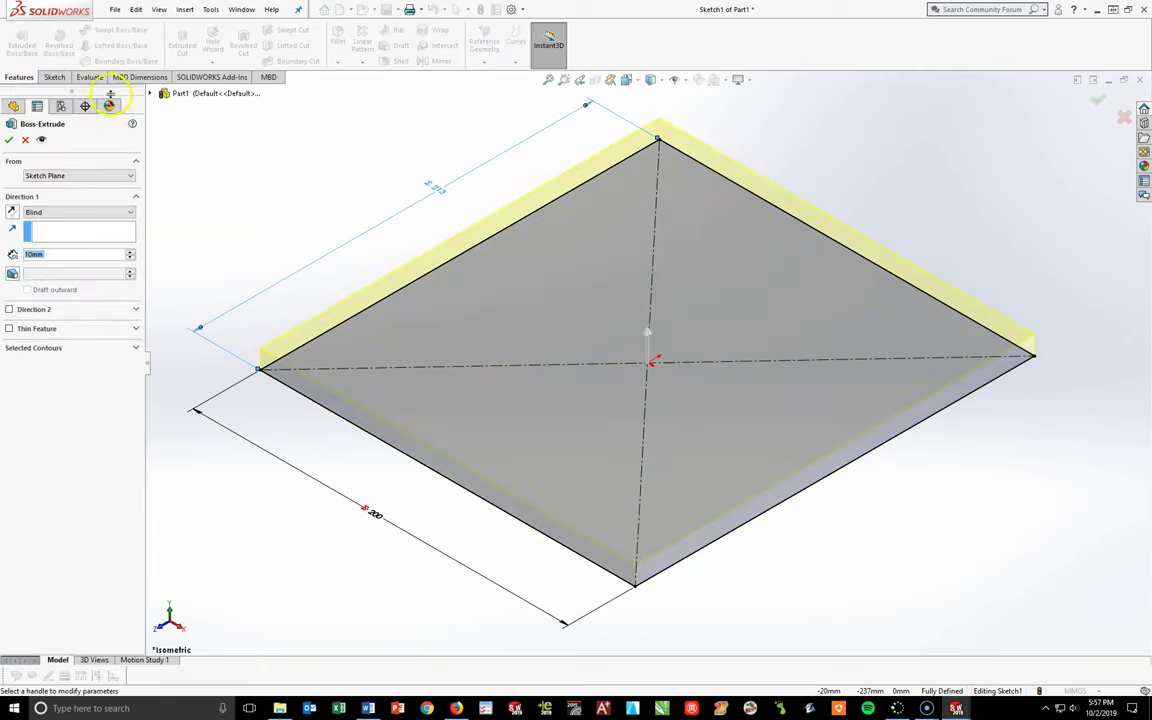
pyautogui.click(209, 131)
pyautogui.write('25')
pyautogui.press('Return')
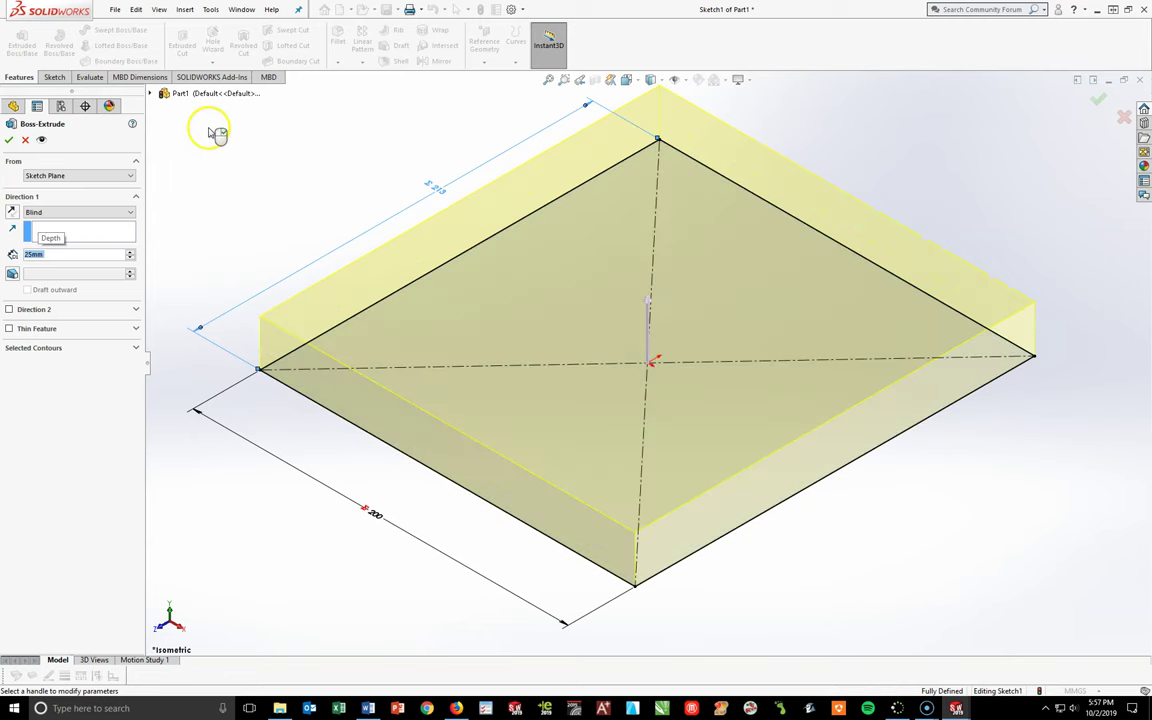
pyautogui.click(8, 140)
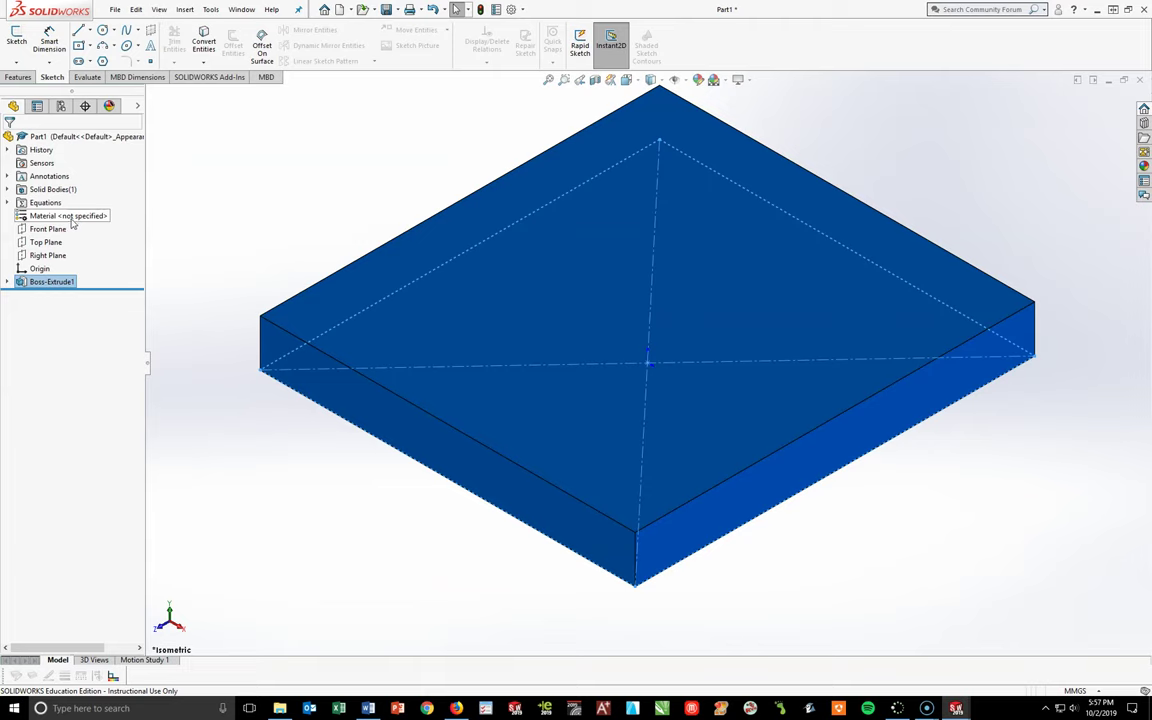
# - Assign Alloy Steel from the SOLIDWORKS Steel materials to the part
pyautogui.rightClick(38, 216)
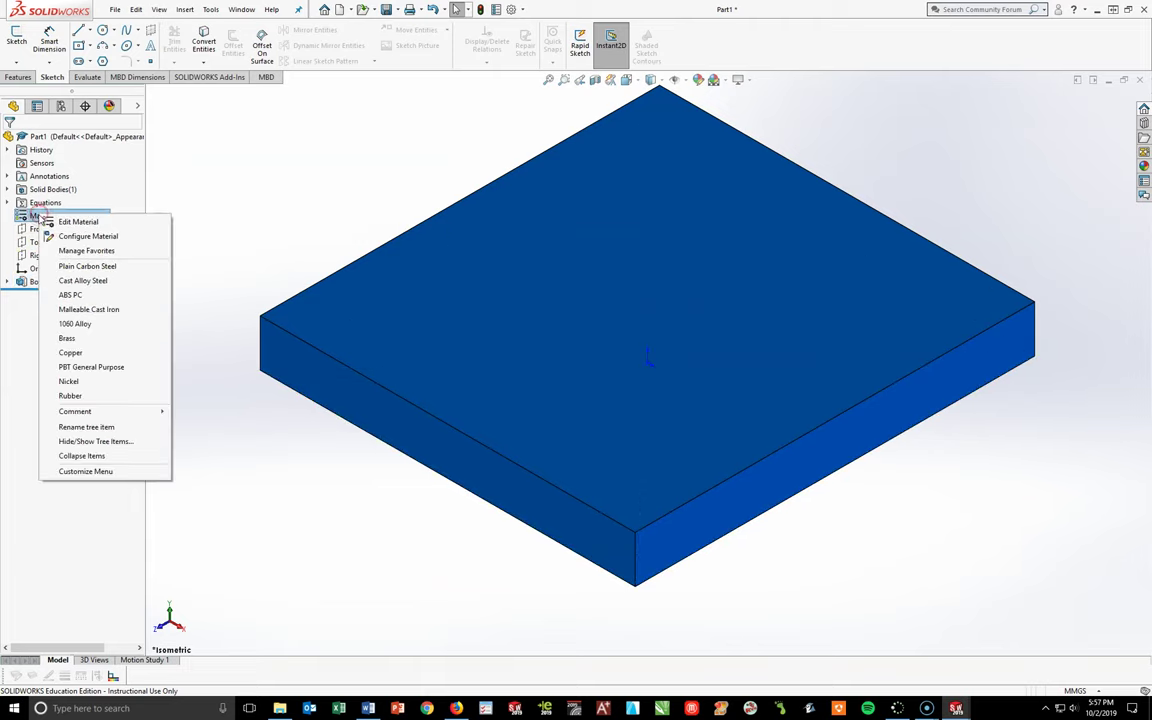
pyautogui.press('Escape')
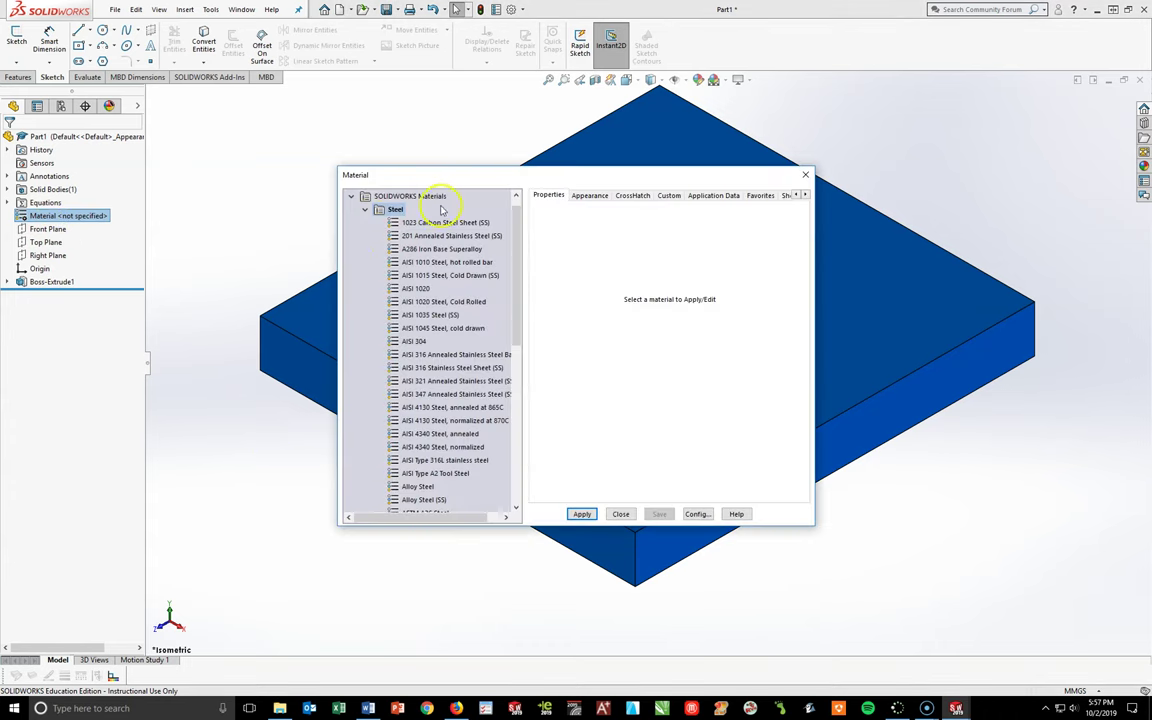
pyautogui.click(412, 487)
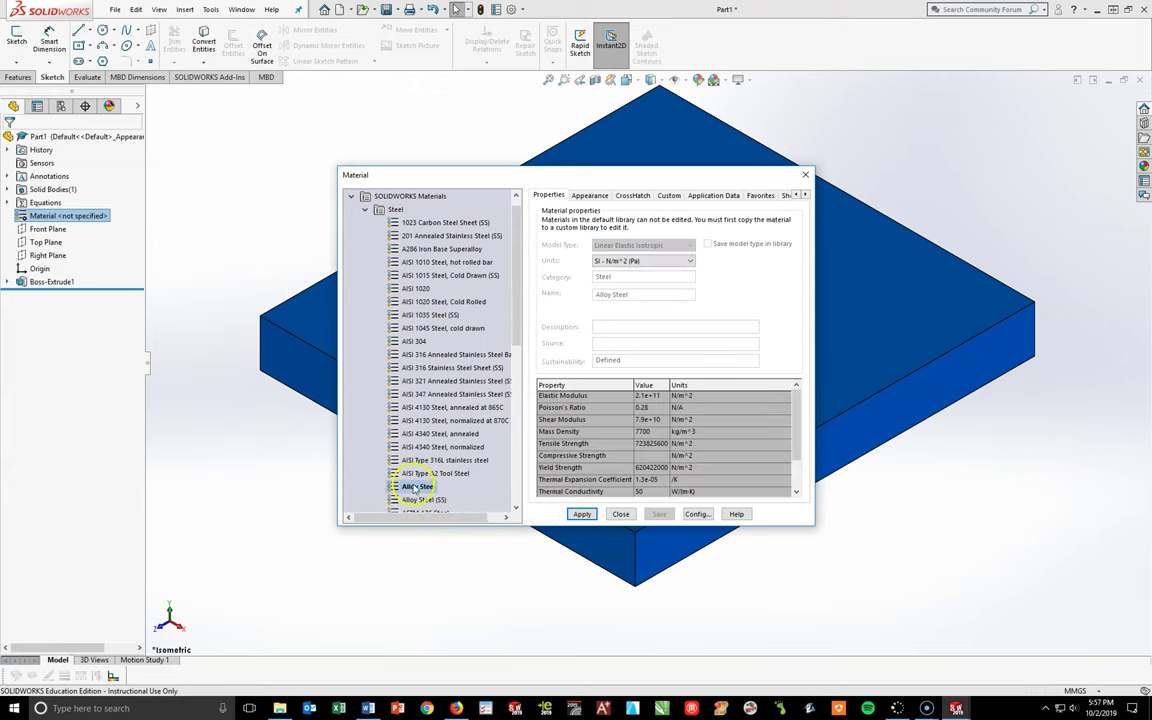
pyautogui.click(582, 514)
pyautogui.click(620, 514)
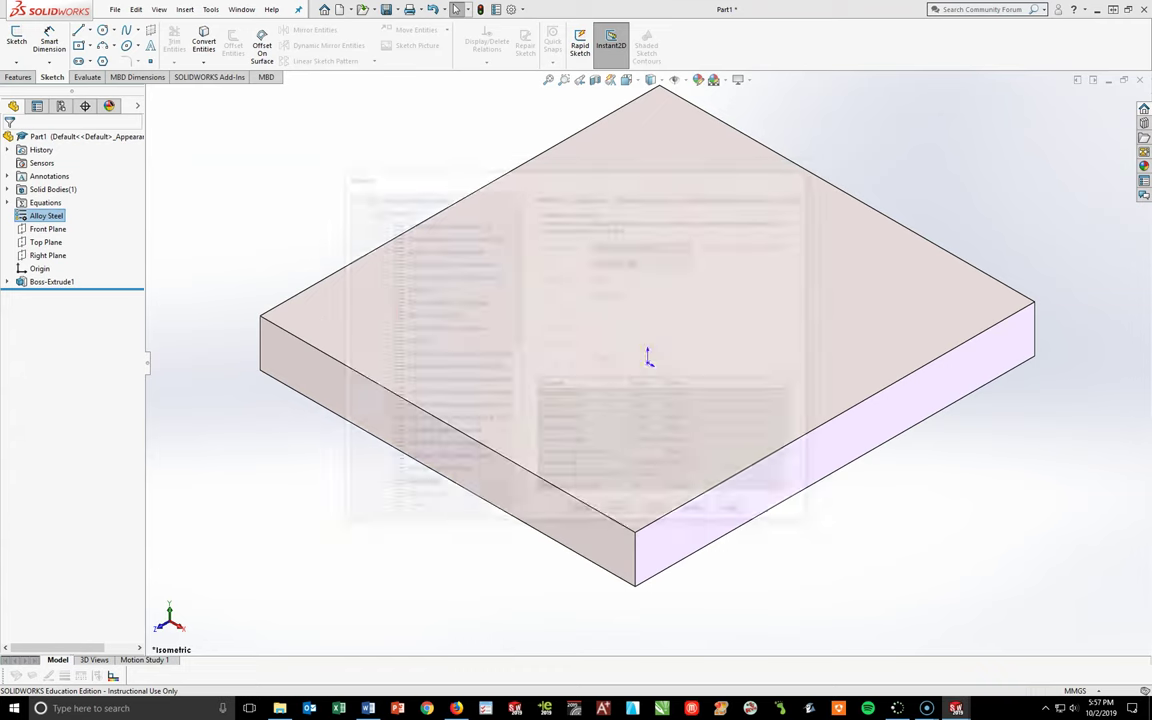
# - Save the part in the Eng Design folder as CSWA ADVANCED PART 1
pyautogui.press('space')
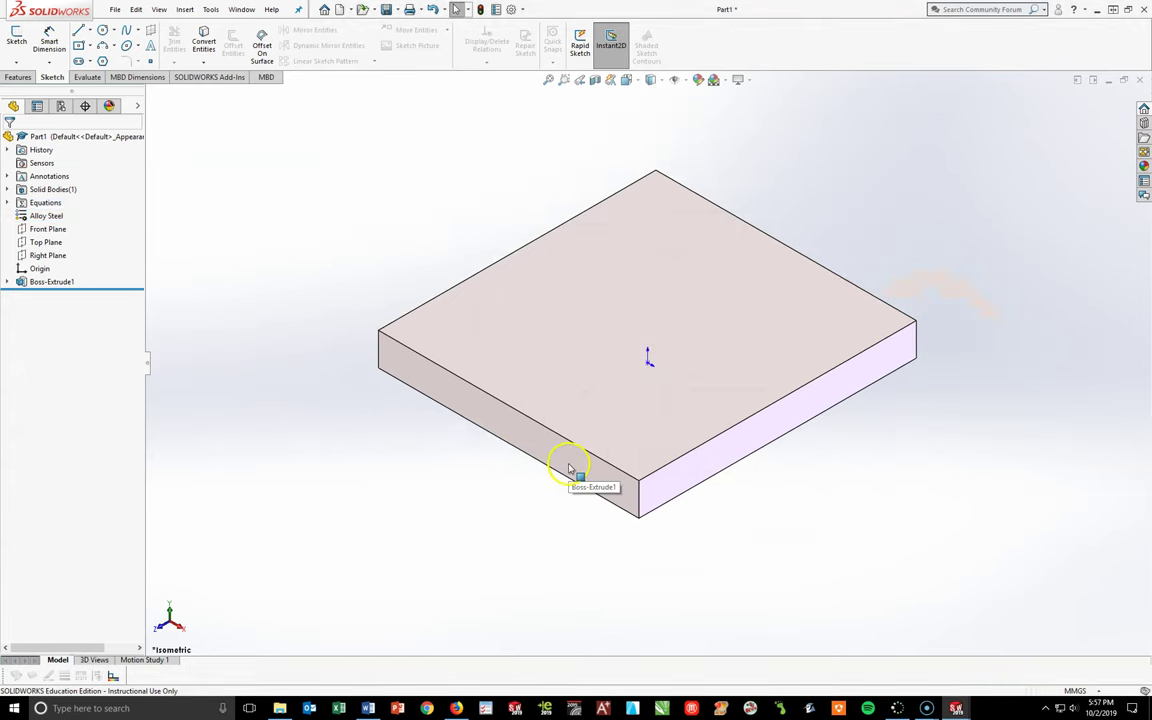
pyautogui.click(564, 464)
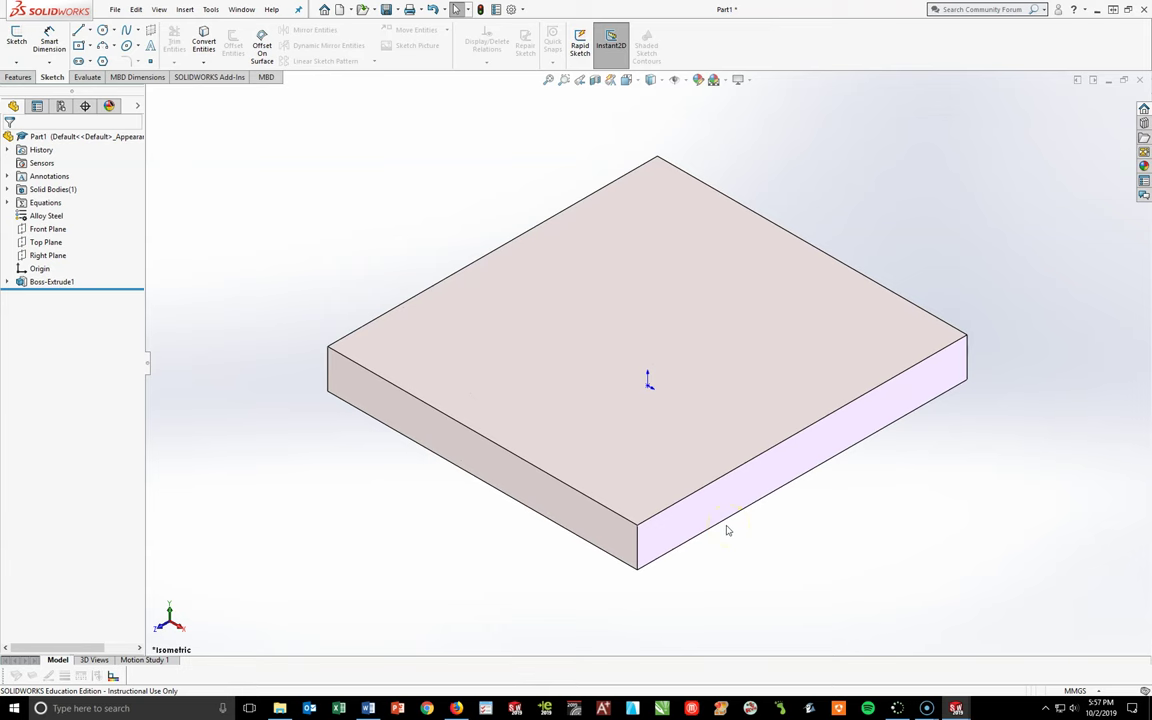
pyautogui.hotkey('ctrl', 's')
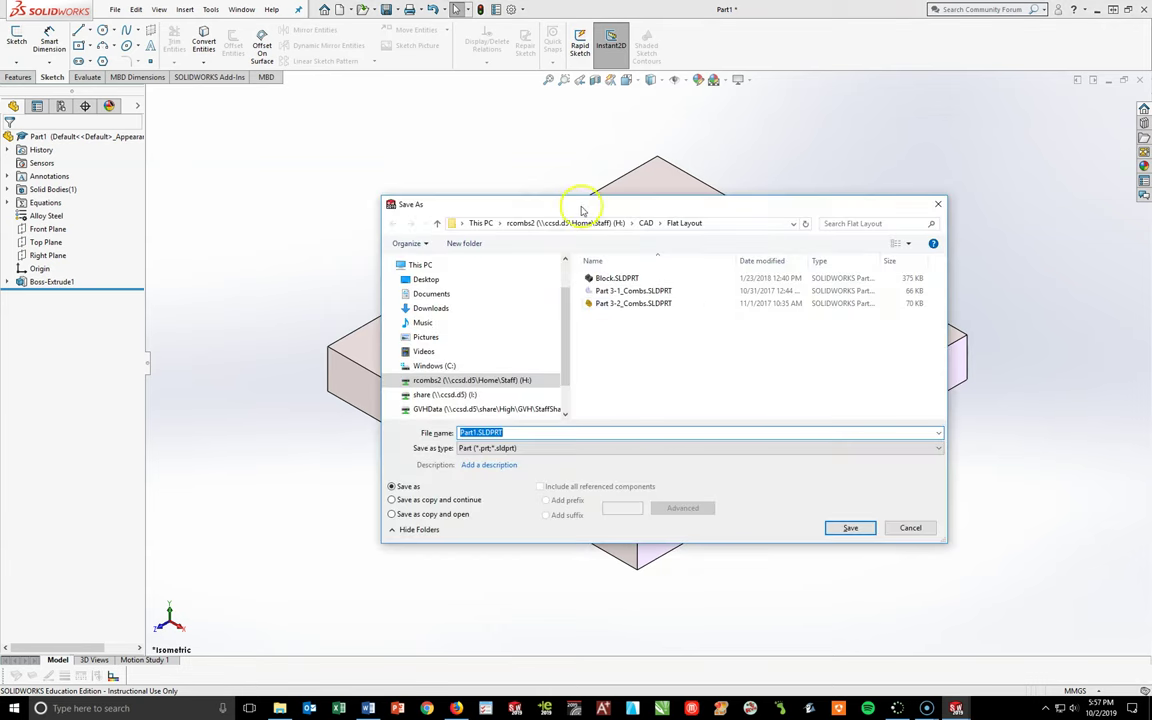
pyautogui.click(590, 223)
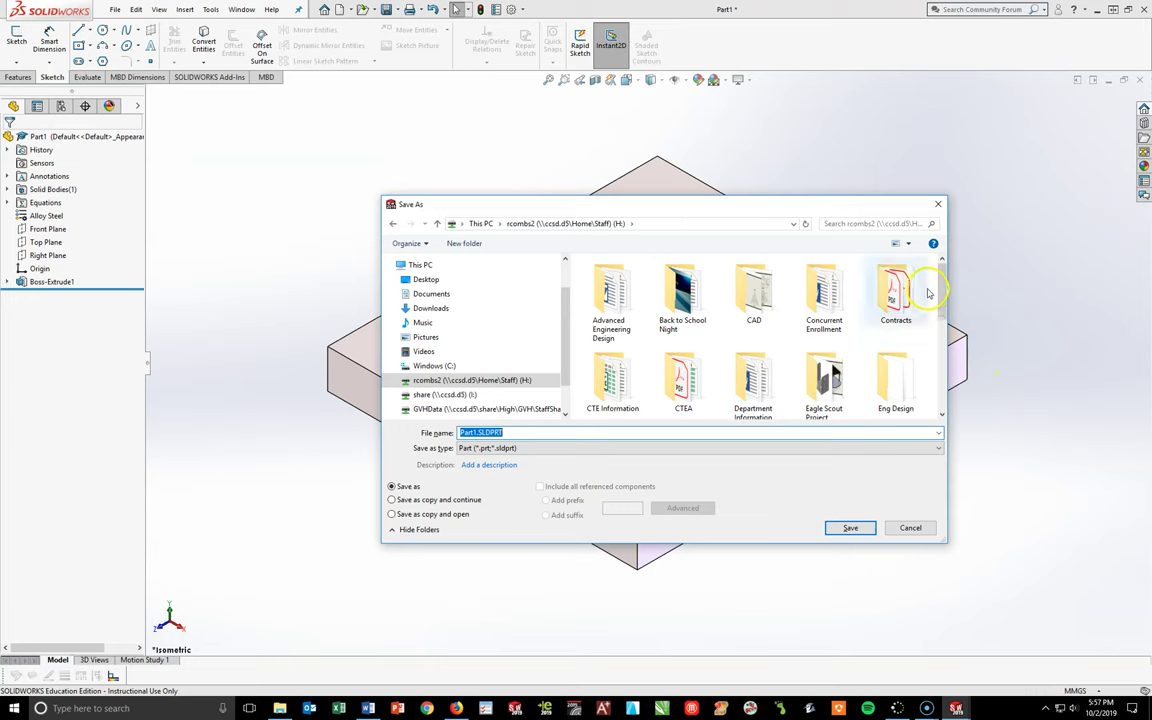
pyautogui.moveTo(943, 290); pyautogui.dragTo(945, 308)
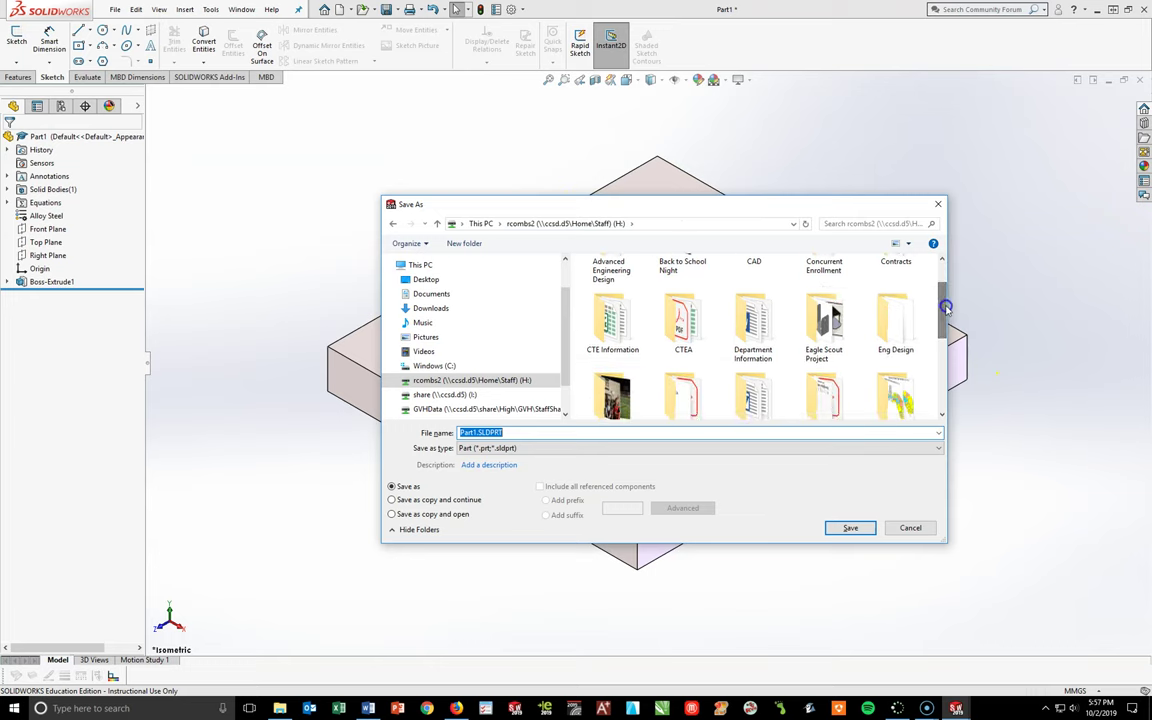
pyautogui.doubleClick(895, 325)
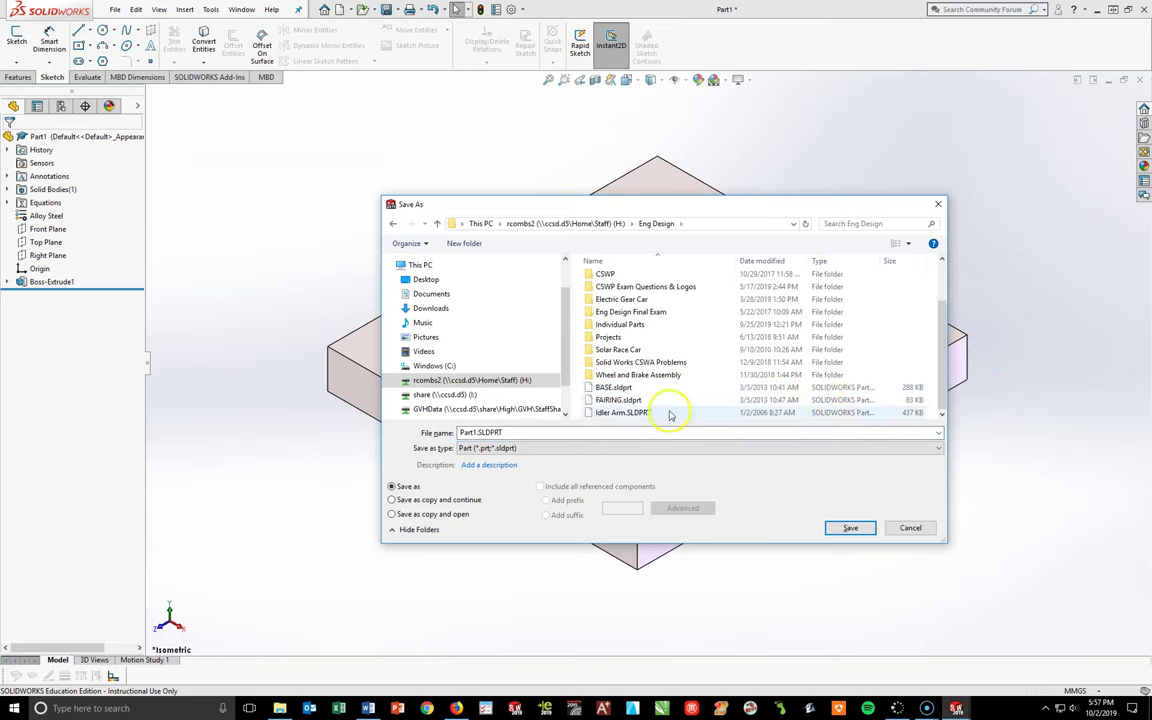
pyautogui.doubleClick(536, 432)
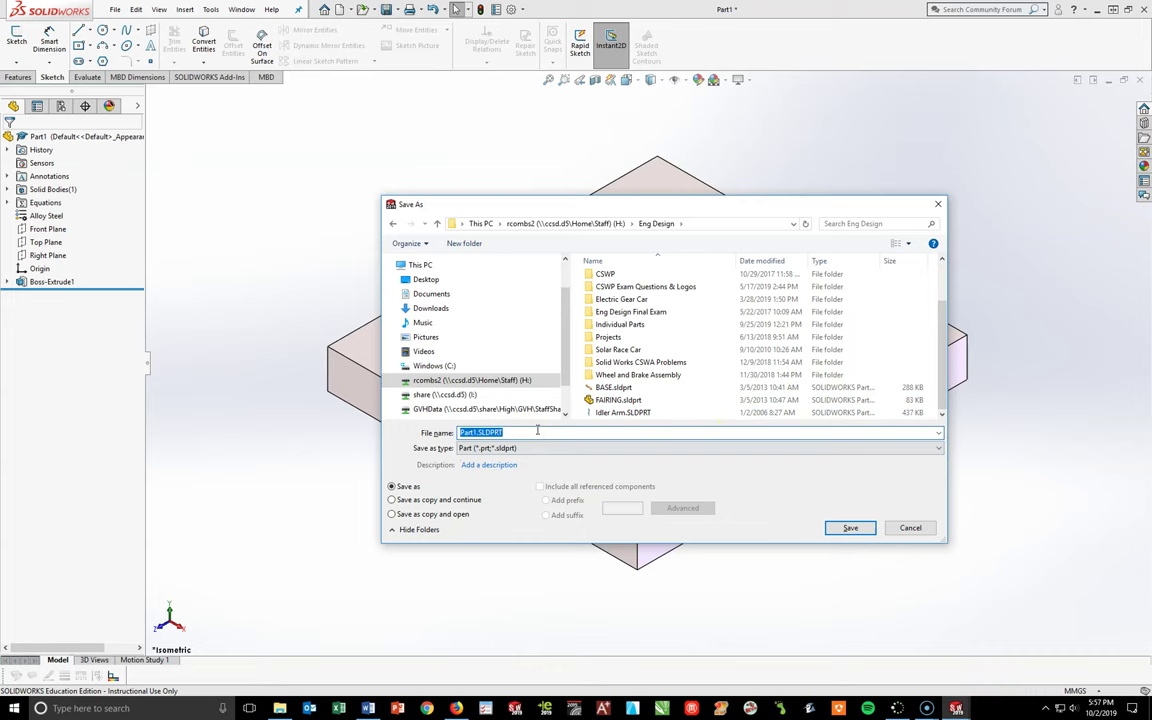
pyautogui.write('CSWA A')
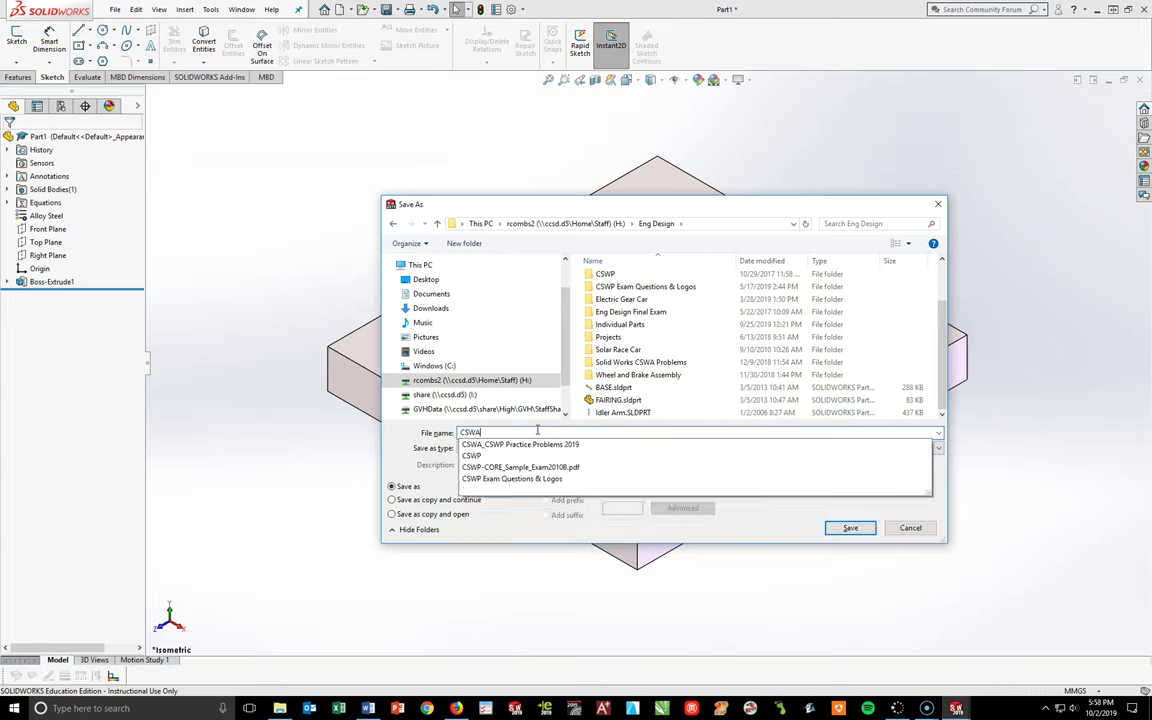
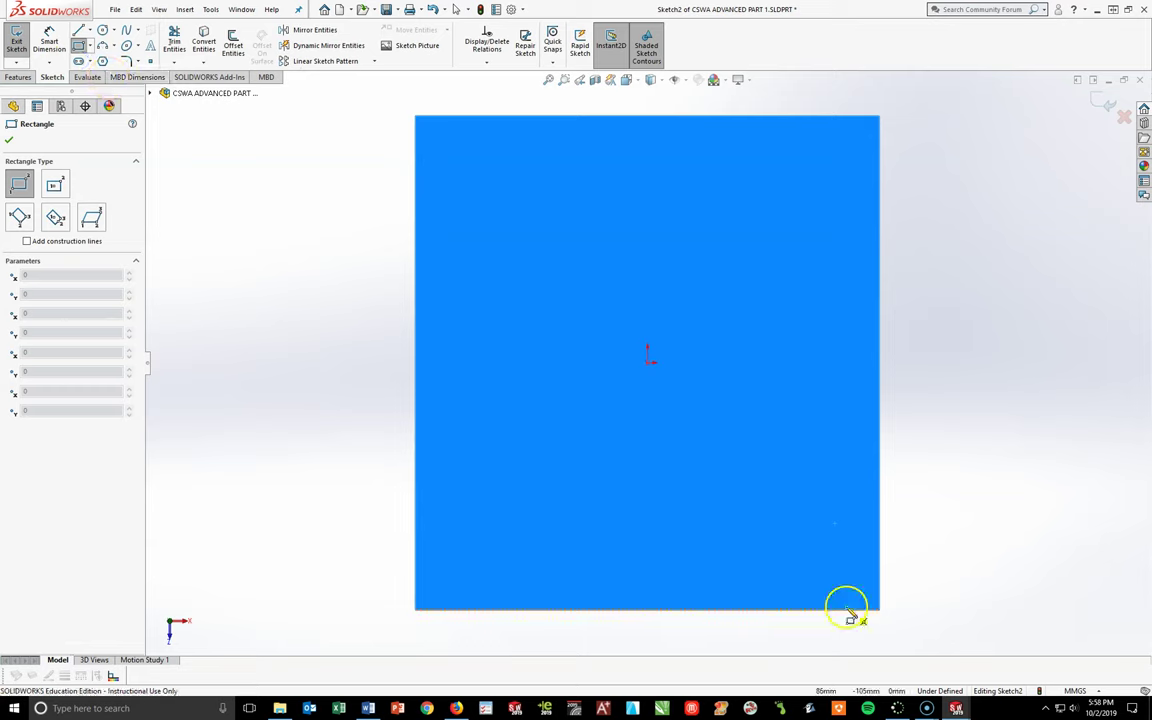
# - Sketch a rectangle about 78 mm wide from the plate top's front-right corner and dimension its side along the right edge as 60 mm
pyautogui.moveTo(880, 609); pyautogui.dragTo(698, 441)
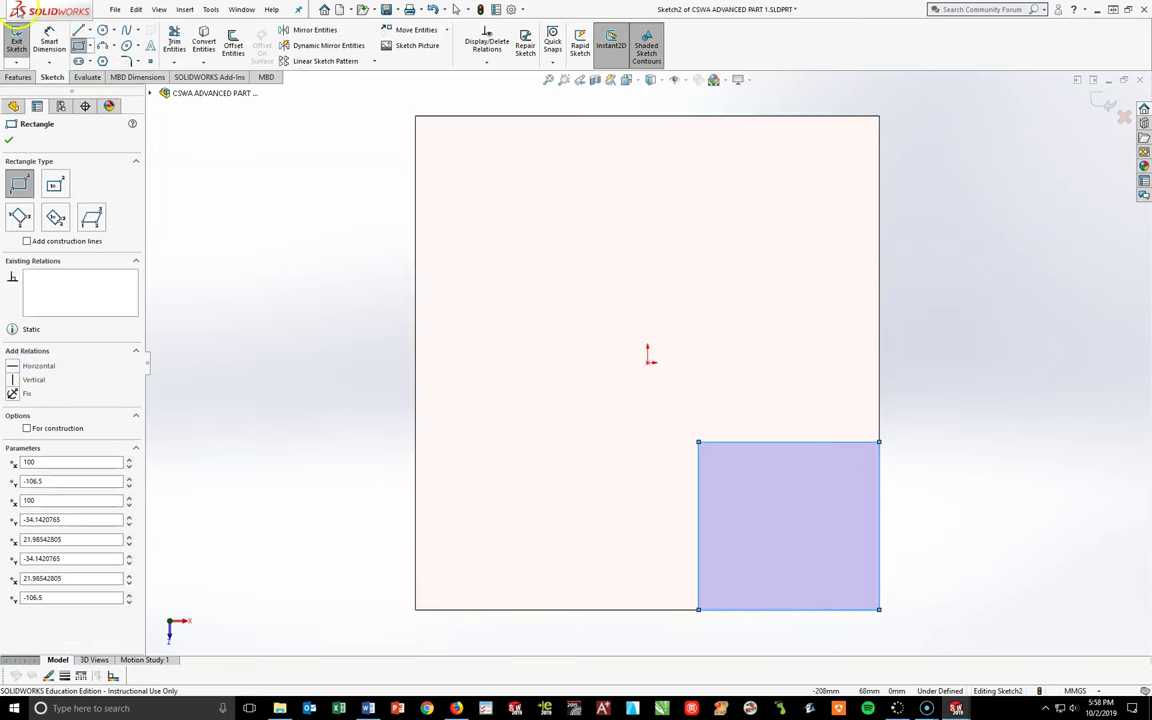
pyautogui.press('Escape')
pyautogui.click(879, 525)
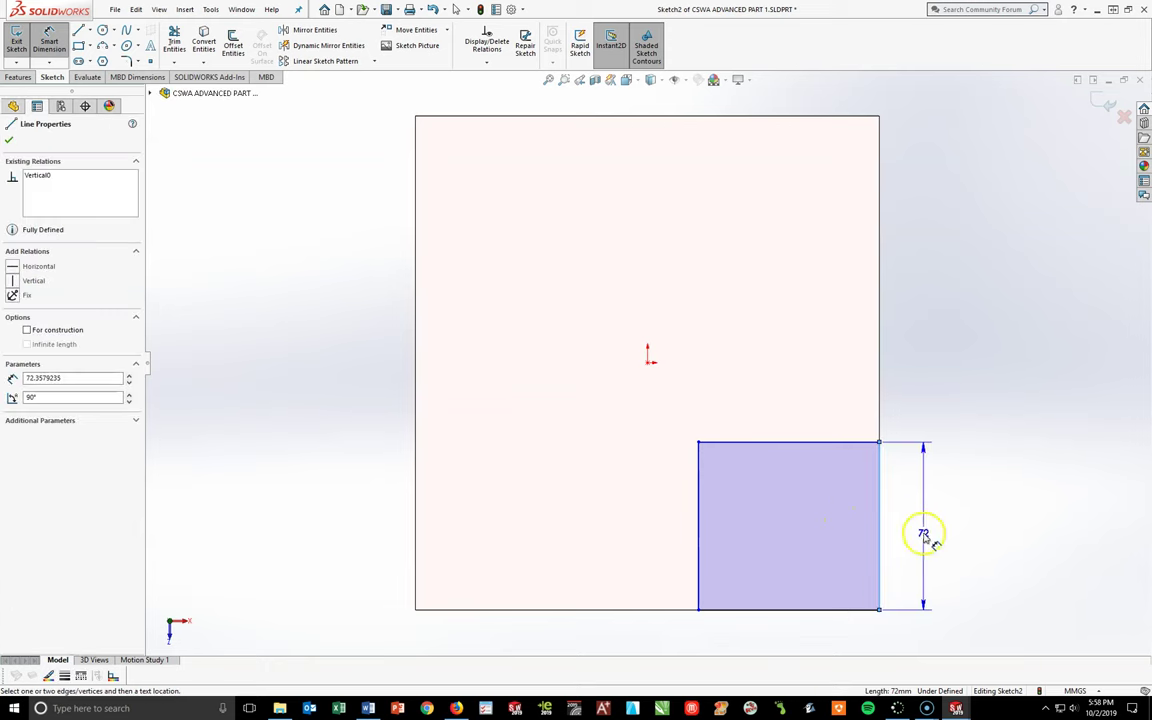
pyautogui.click(923, 535)
pyautogui.write('60')
pyautogui.press('Return')
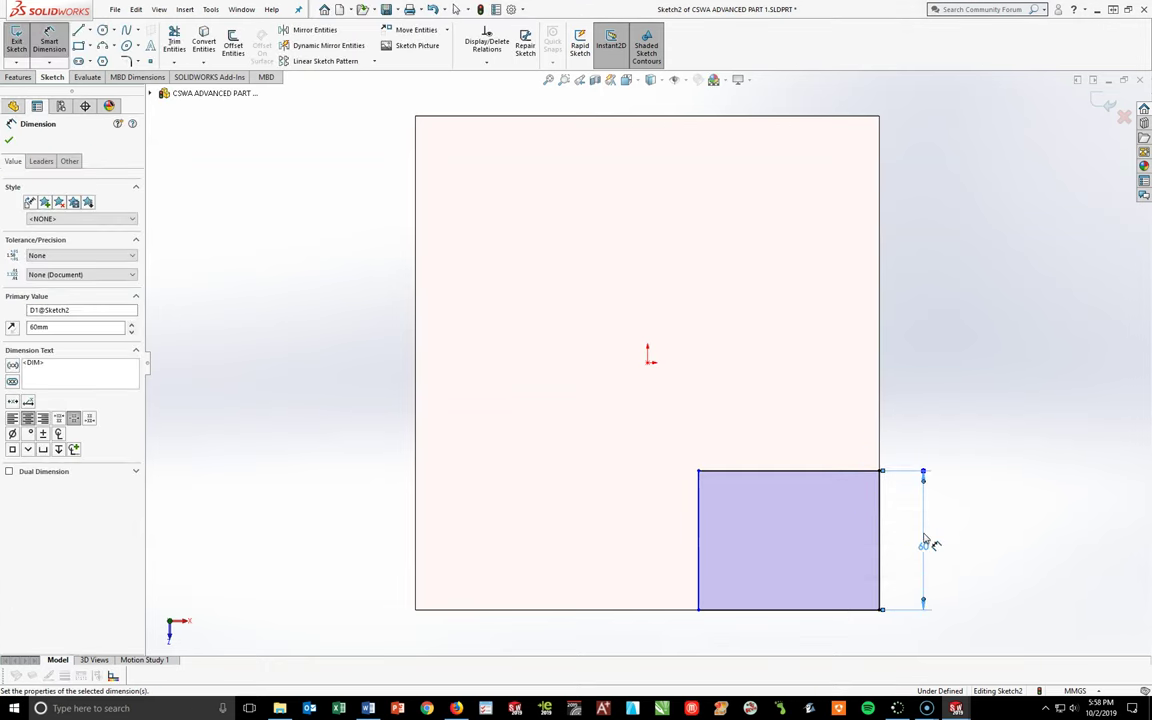
pyautogui.press('Escape')
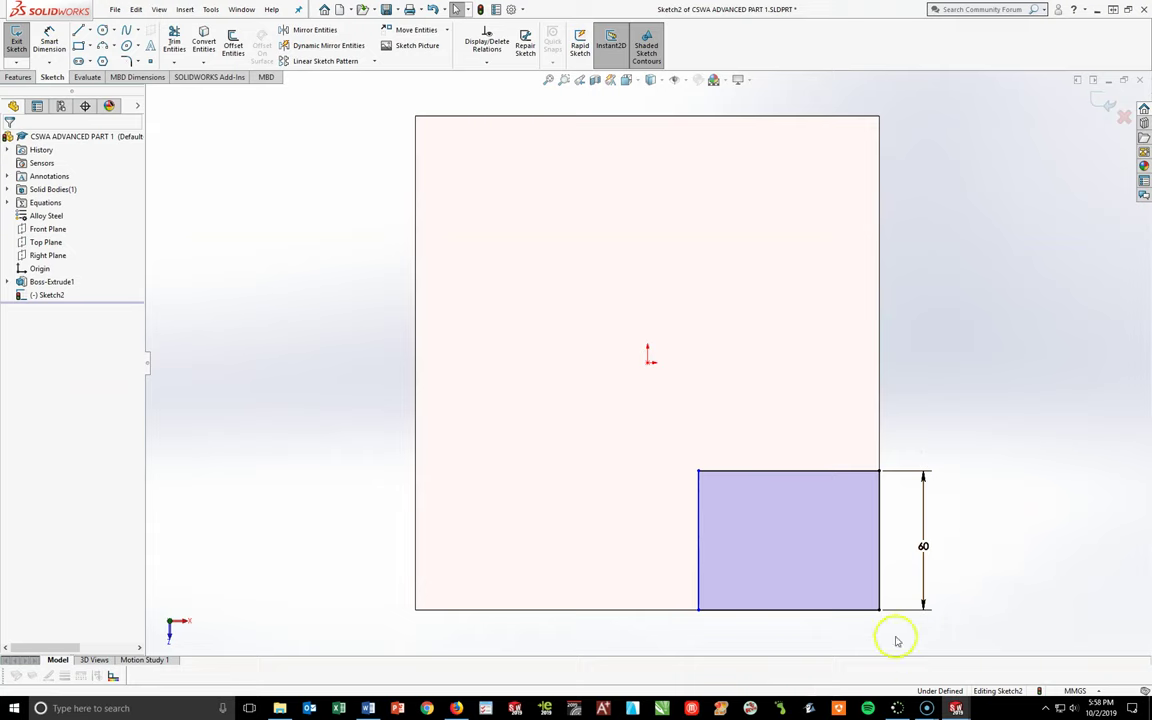
# - Make the rectangle's right and front sides equal in length
pyautogui.click(880, 572)
pyautogui.keyDown('ctrl'); pyautogui.click(856, 609); pyautogui.keyUp('ctrl')
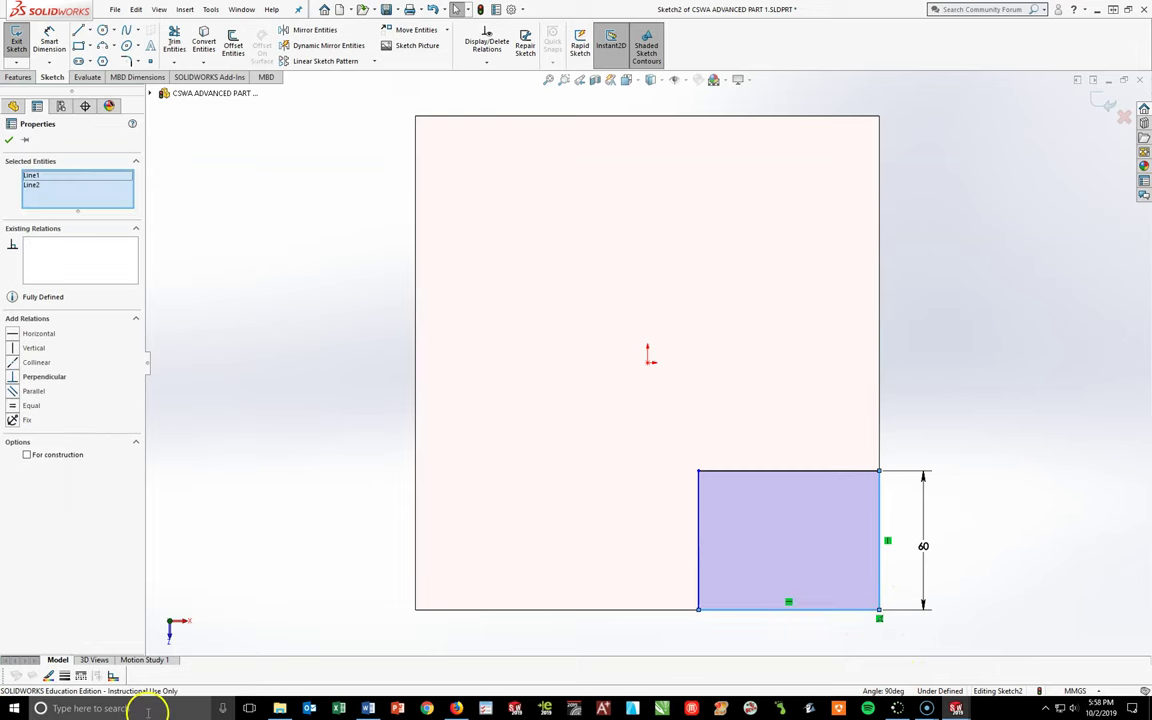
pyautogui.click(18, 406)
pyautogui.click(548, 558)
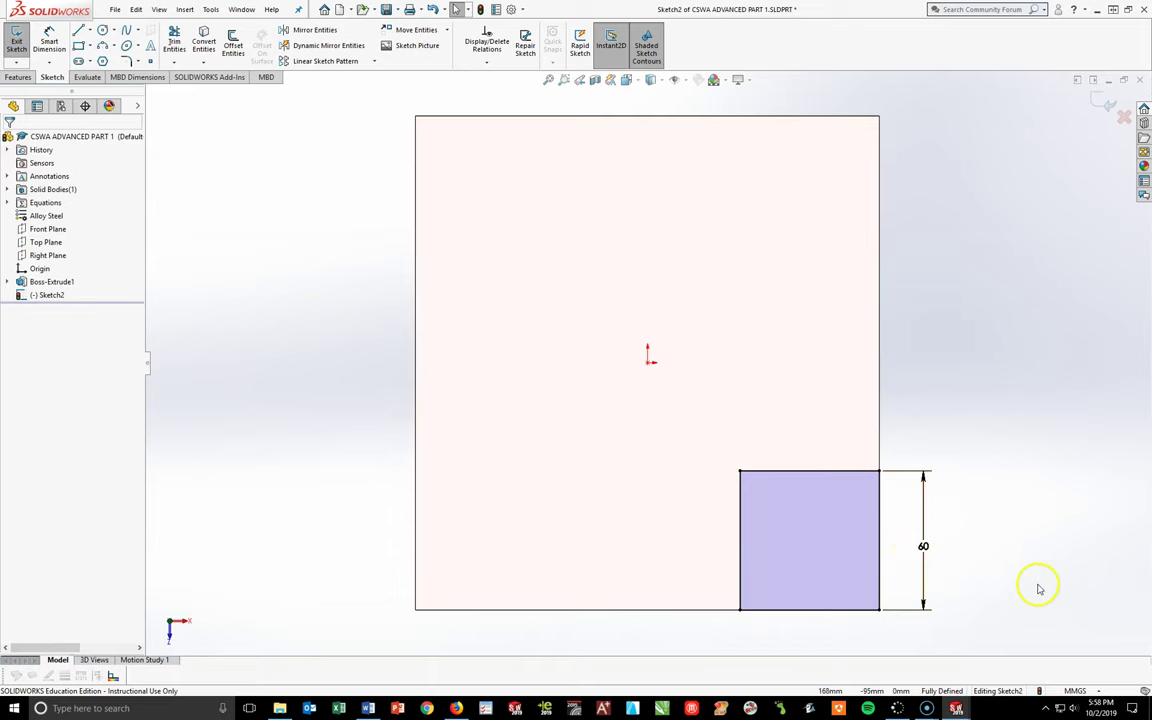
# - Add a 15 mm sketch fillet to the square's inner corner on the plate's top face
pyautogui.click(126, 61)
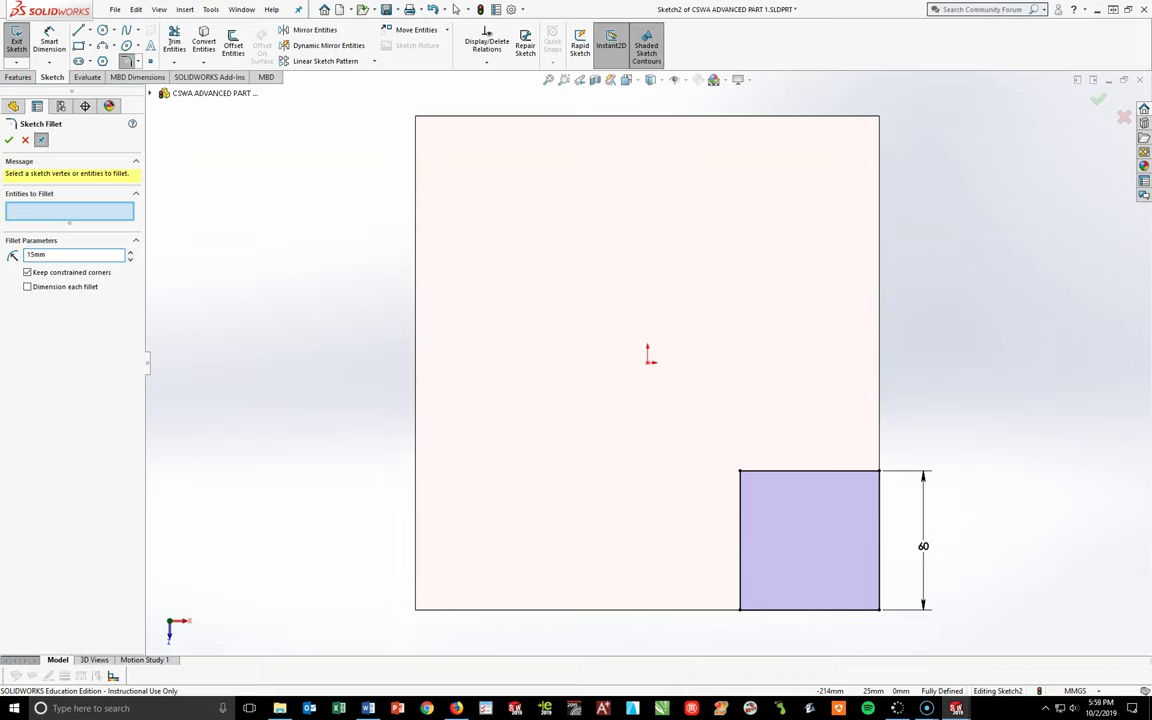
pyautogui.click(742, 495)
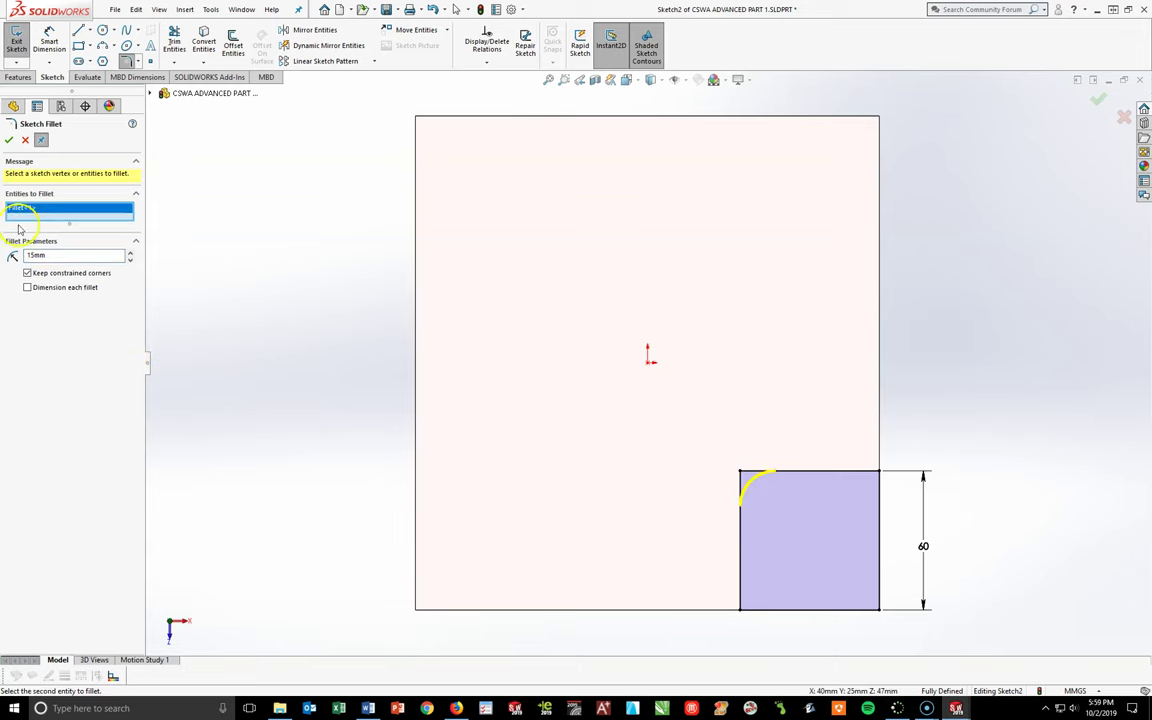
pyautogui.click(810, 471)
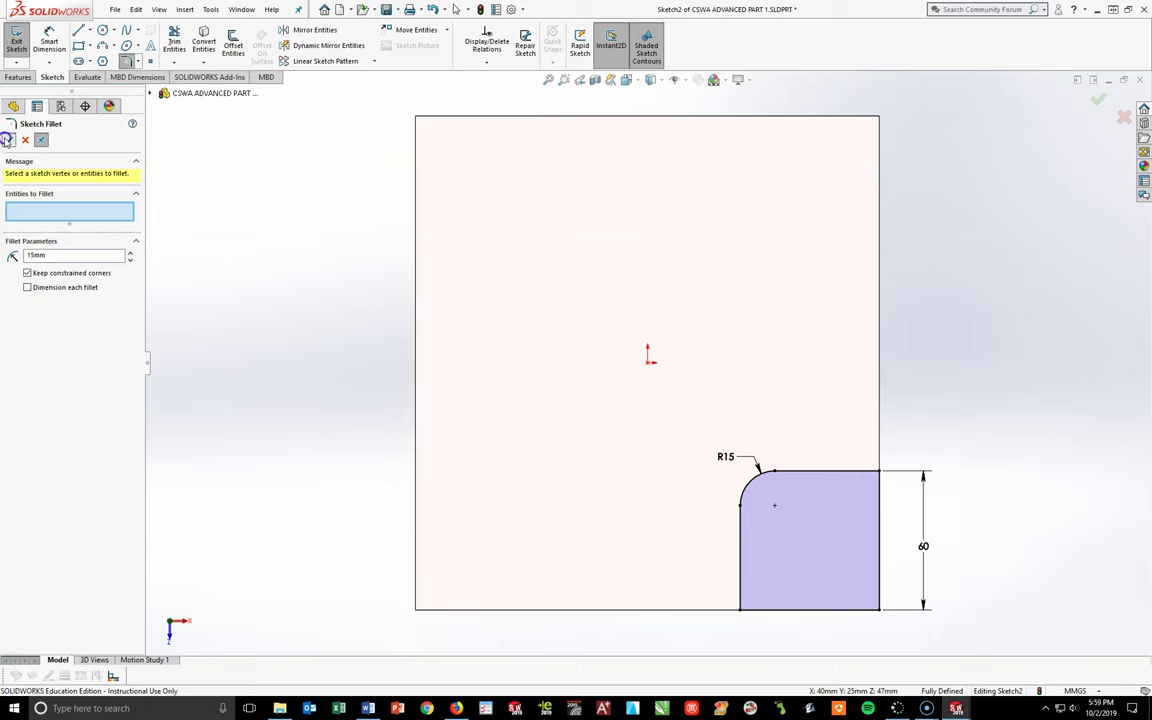
pyautogui.click(8, 139)
# - Extrude the filleted square upward from the plate as a blind boss 10 mm deep, merged with the body
pyautogui.press('space')
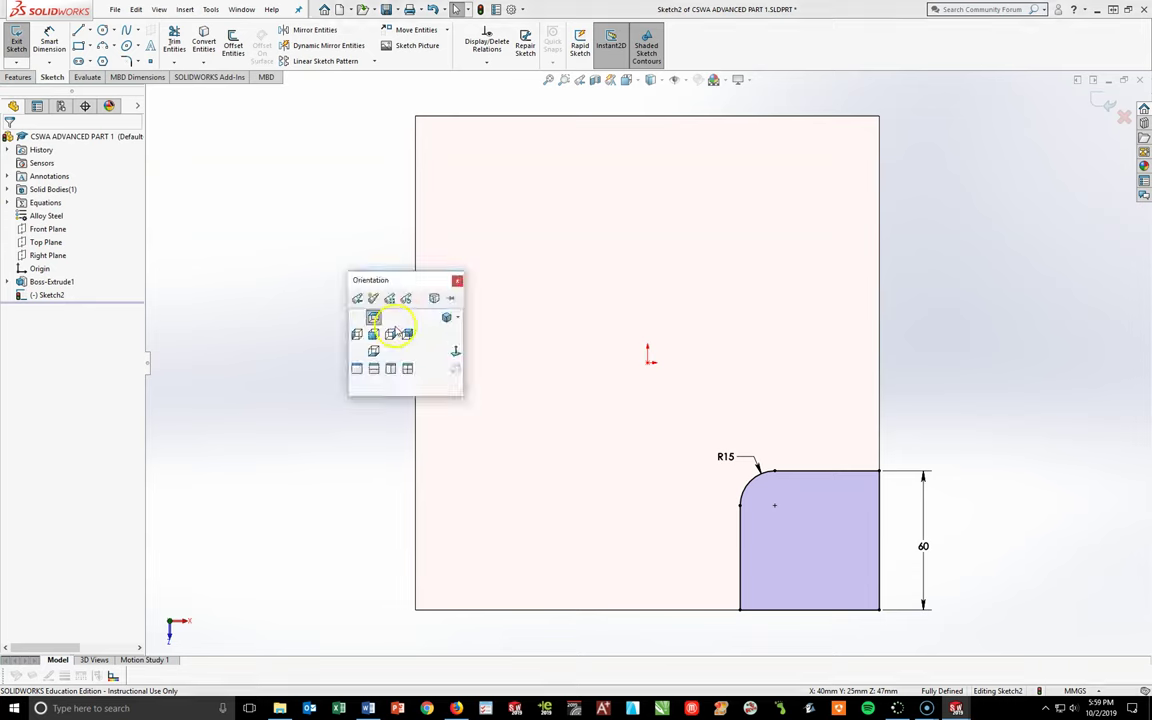
pyautogui.click(400, 288)
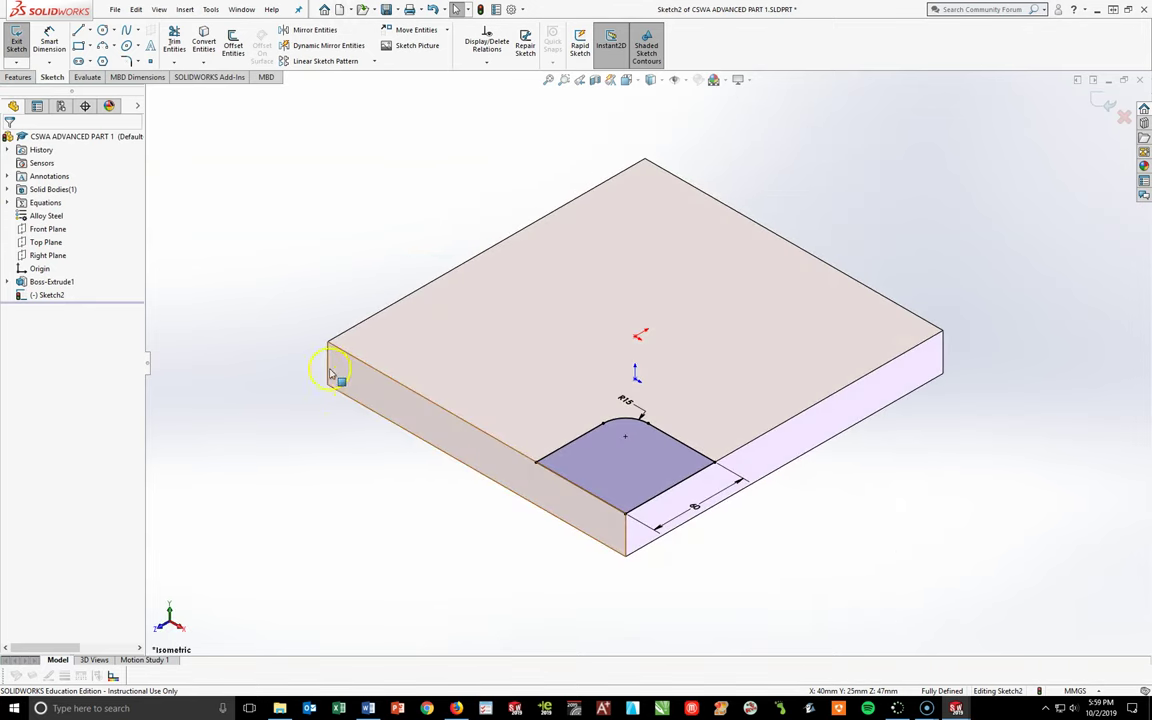
pyautogui.click(20, 78)
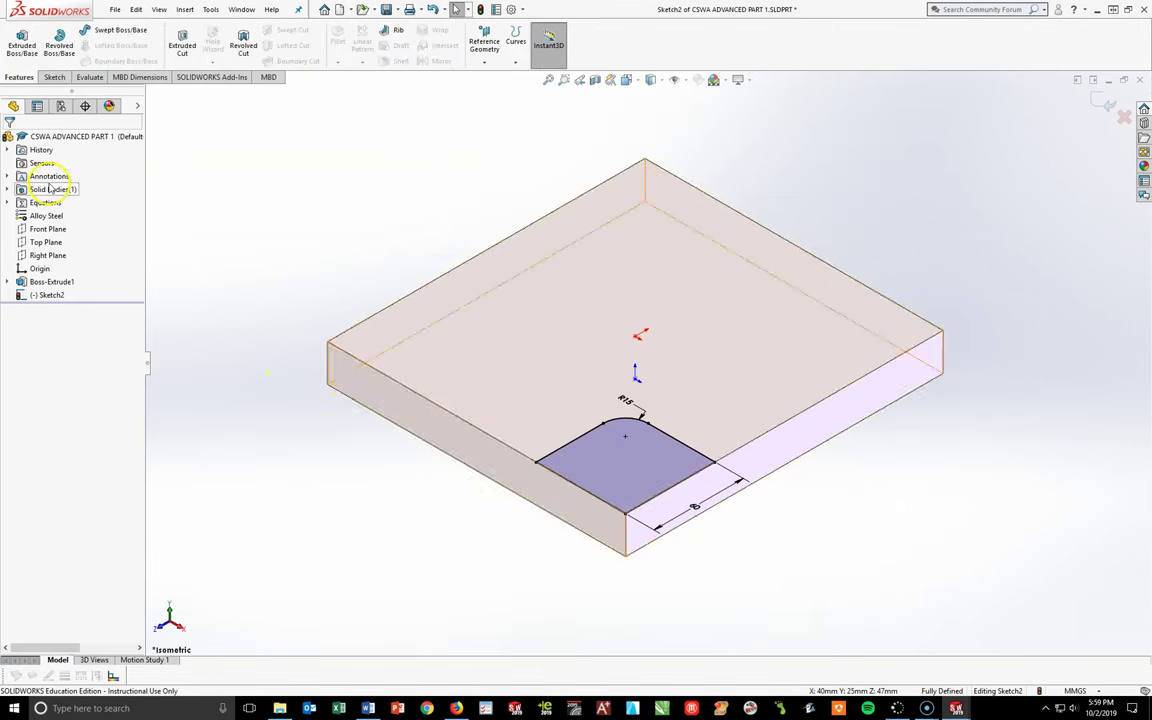
pyautogui.click(24, 42)
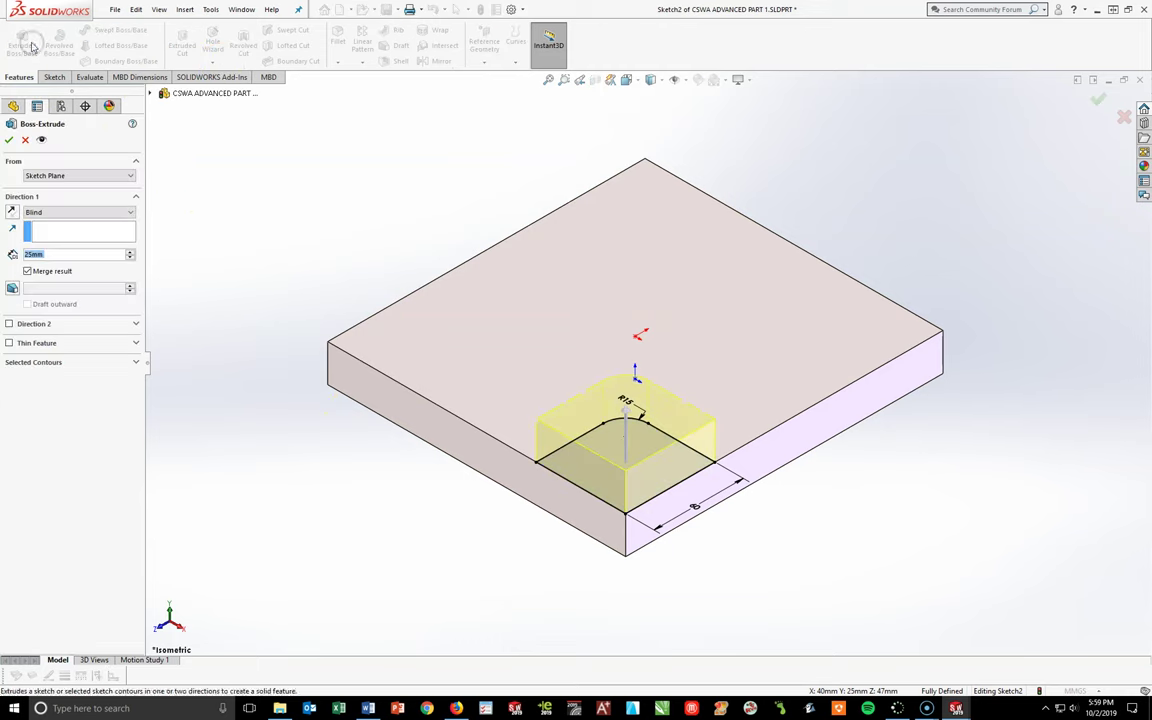
pyautogui.click(51, 254)
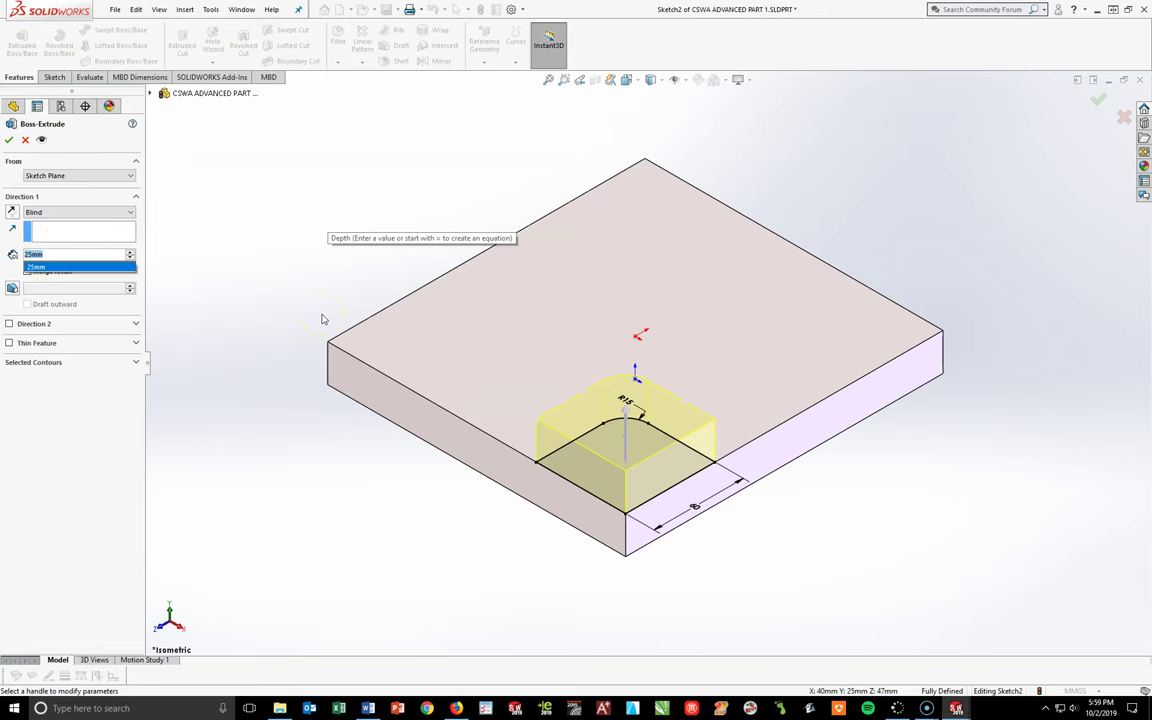
pyautogui.write('10')
pyautogui.press('Return')
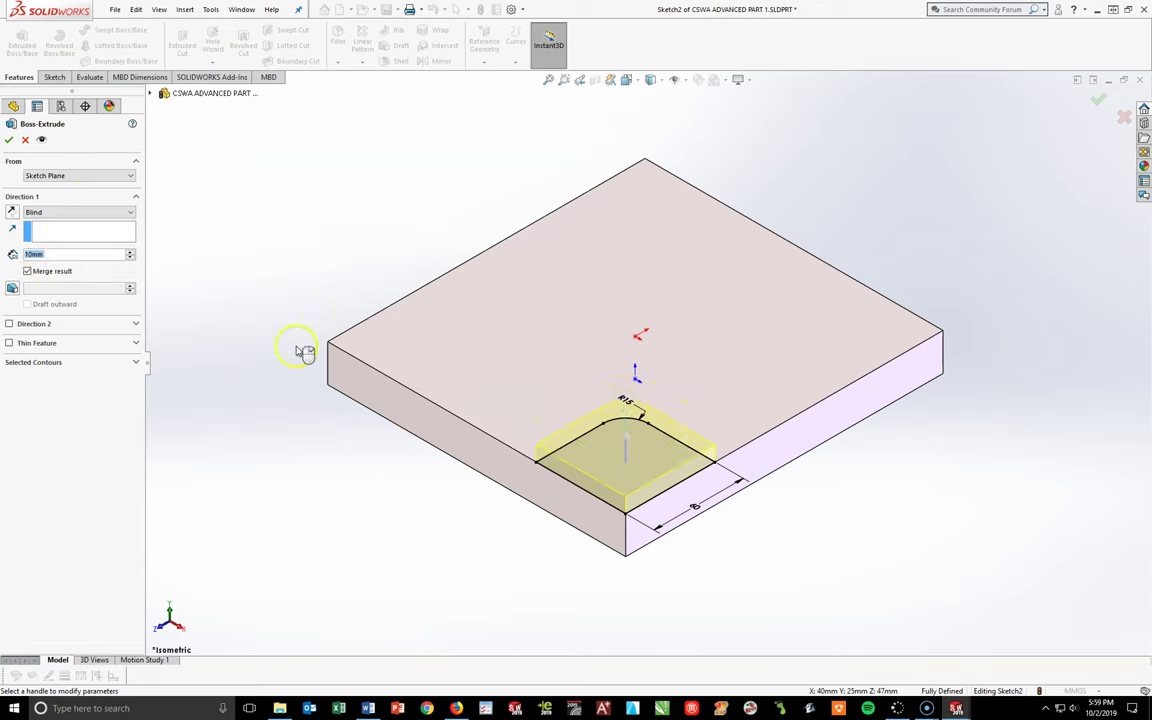
pyautogui.rightClick(560, 440)
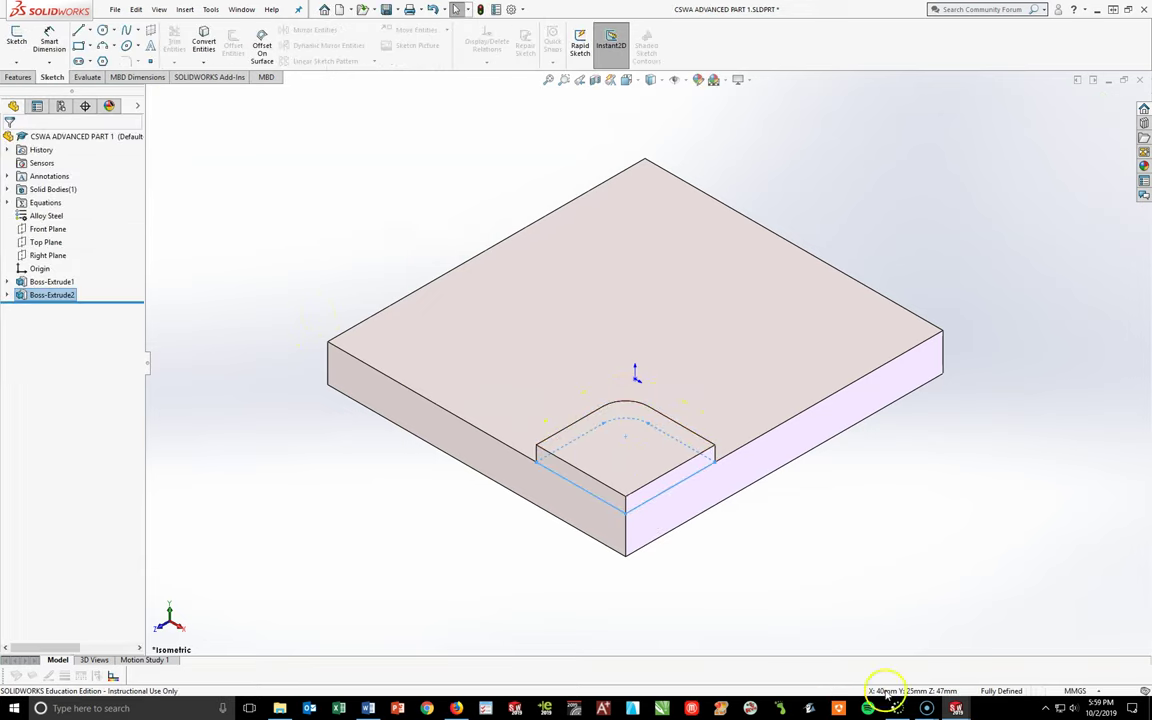
pyautogui.click(810, 595)
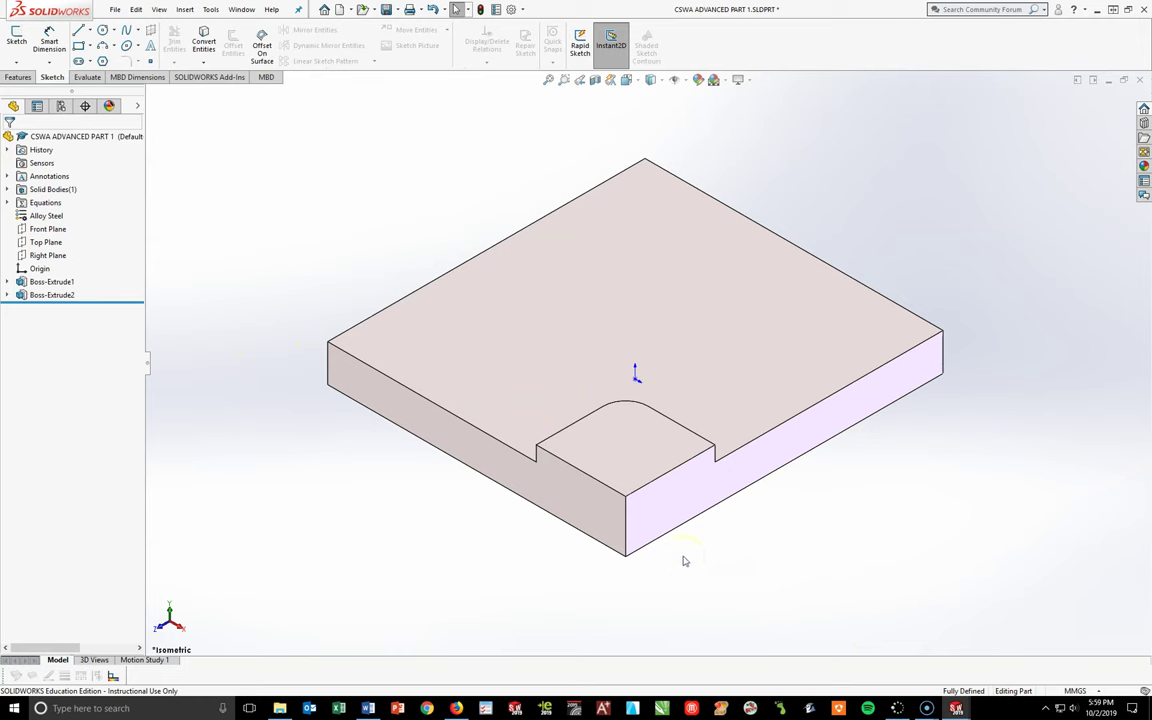
# - Start a Hole Wizard counterbore on the raised corner pad's top face, resetting the custom sizing to default values
pyautogui.click(624, 445)
pyautogui.click(21, 77)
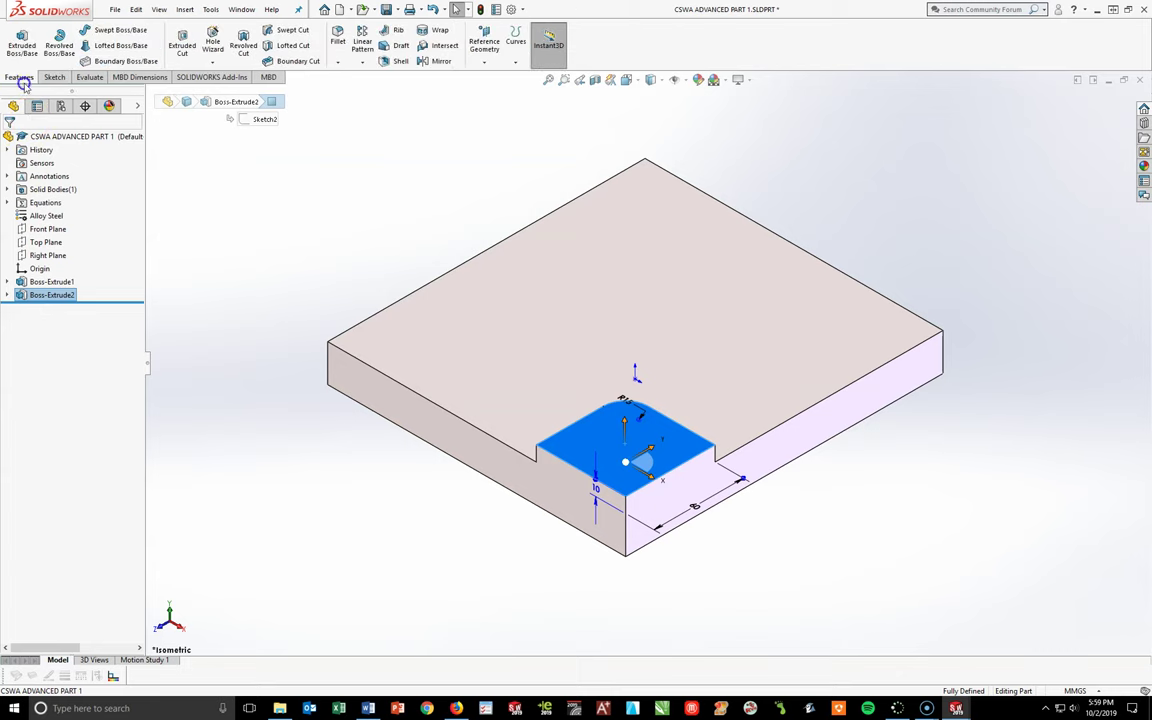
pyautogui.click(213, 42)
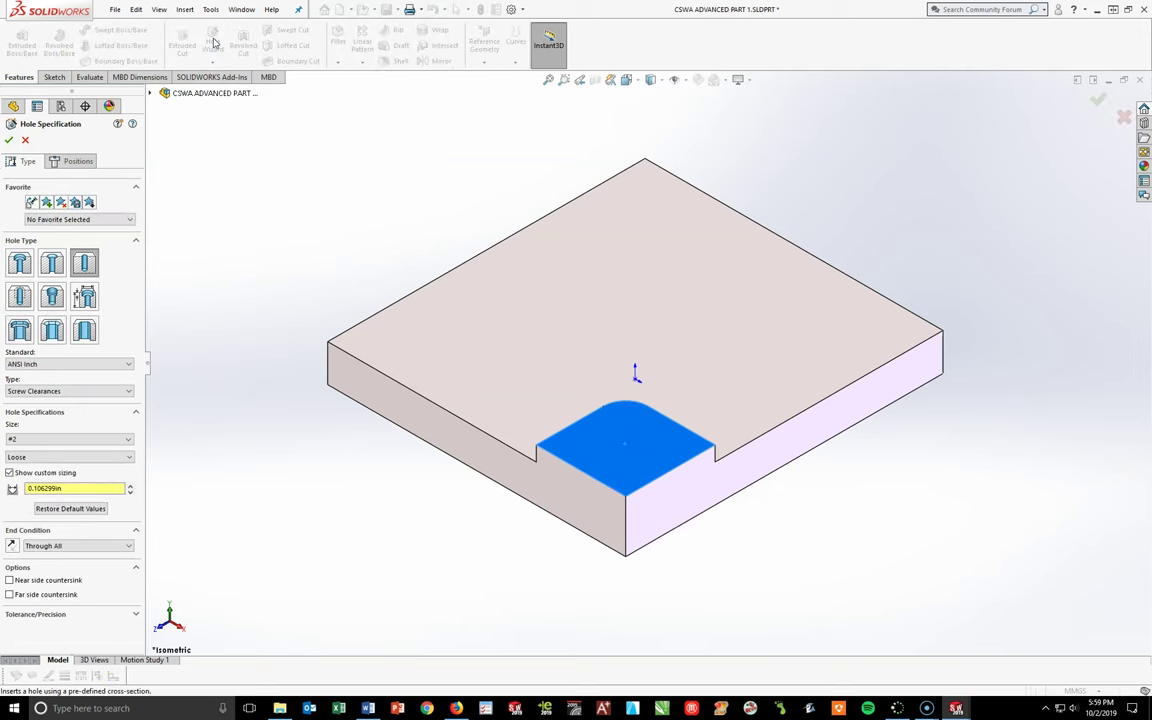
pyautogui.click(246, 37)
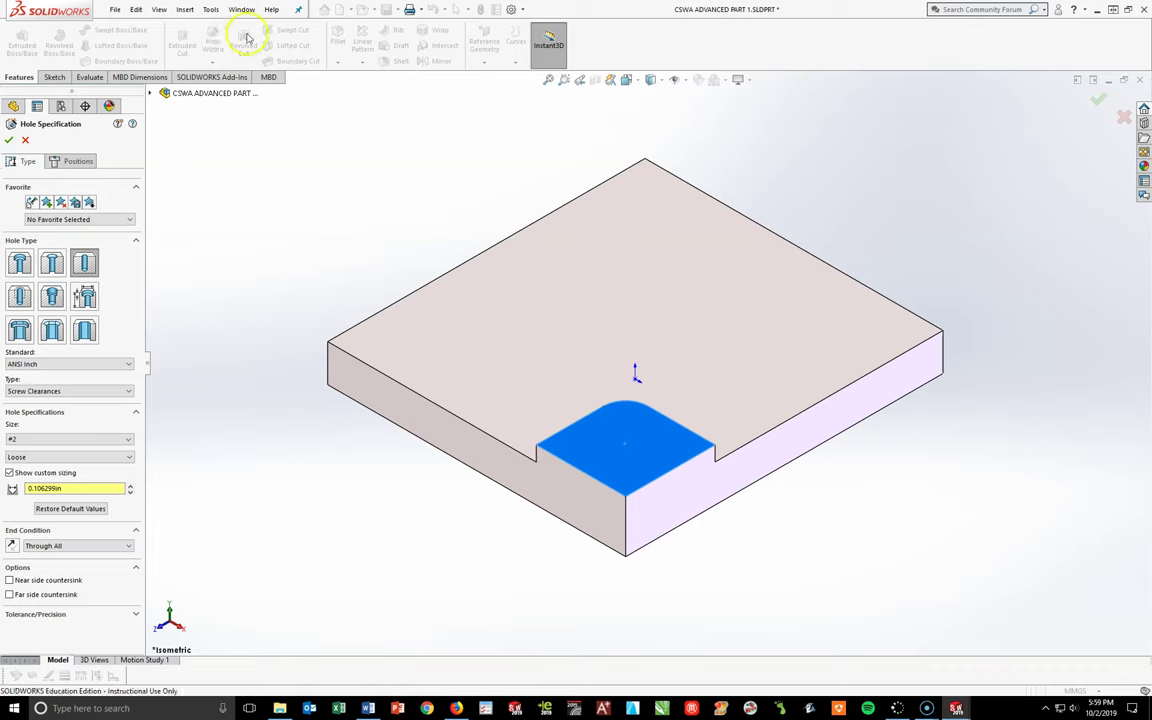
pyautogui.click(20, 262)
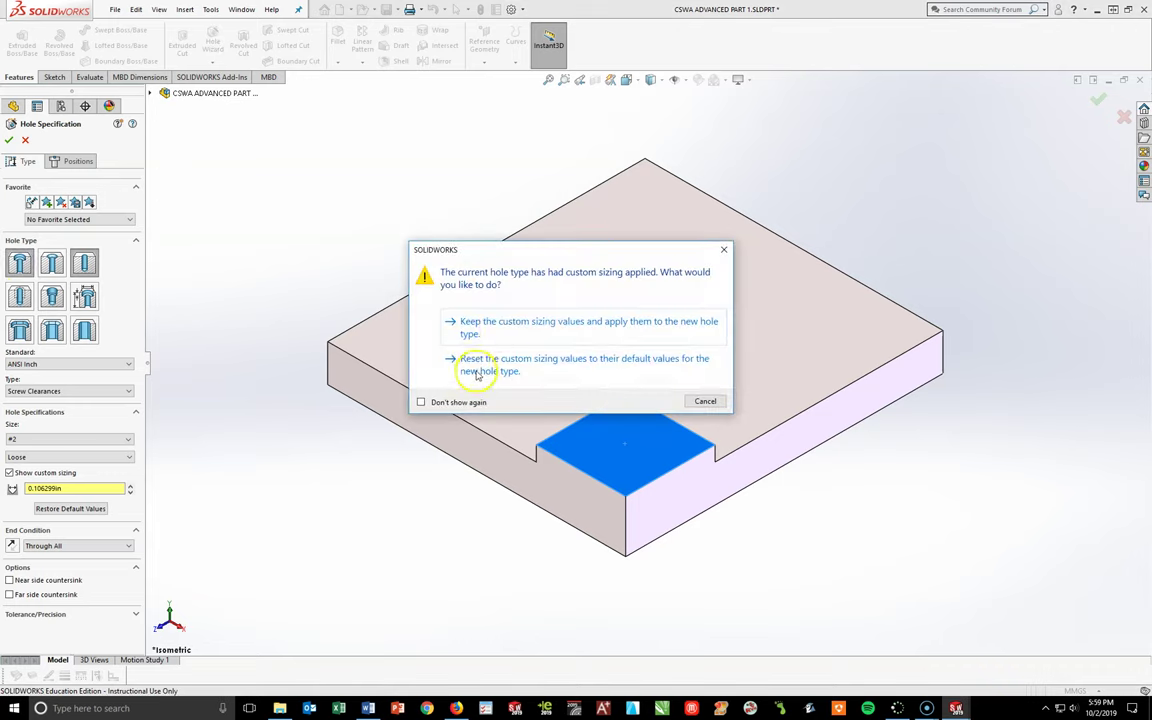
pyautogui.click(477, 372)
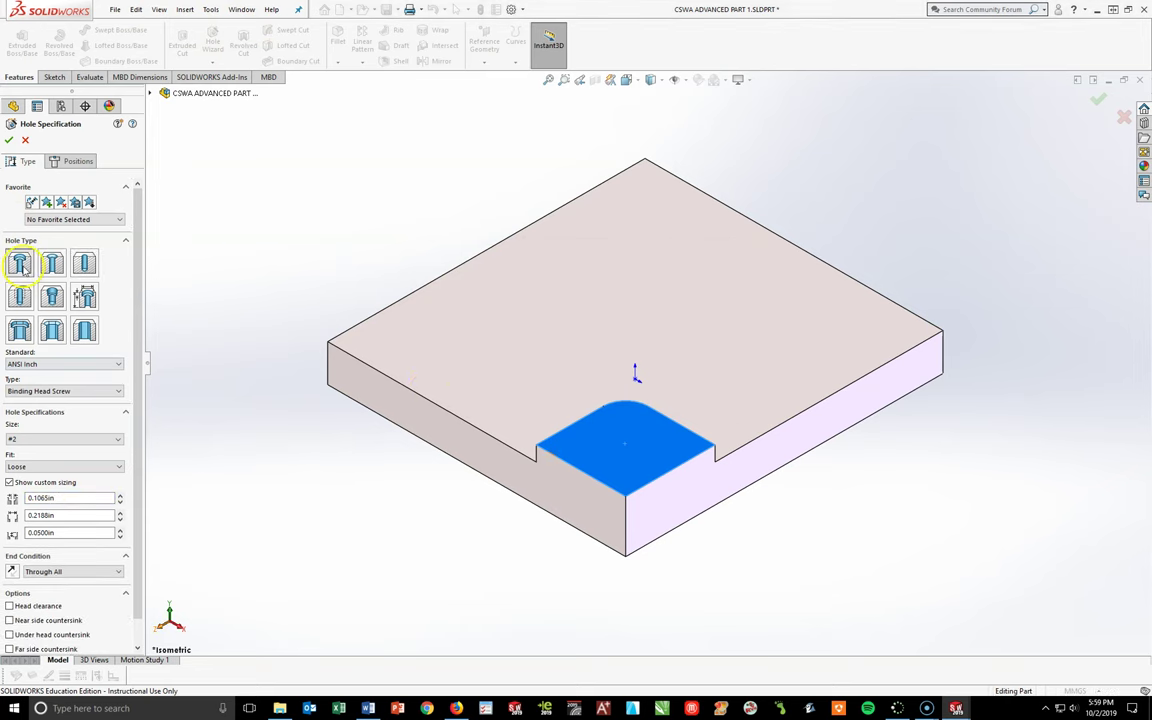
# - Set the counterbore hole's standard to ANSI Metric and its fit to Close
pyautogui.click(38, 363)
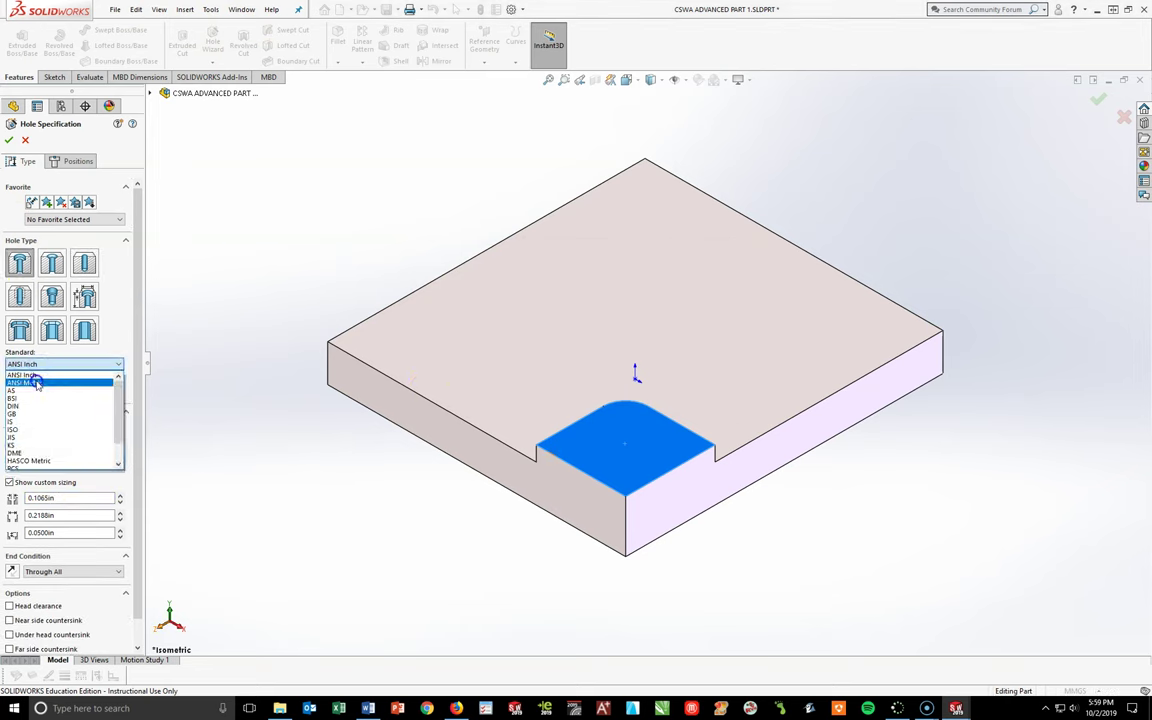
pyautogui.click(36, 383)
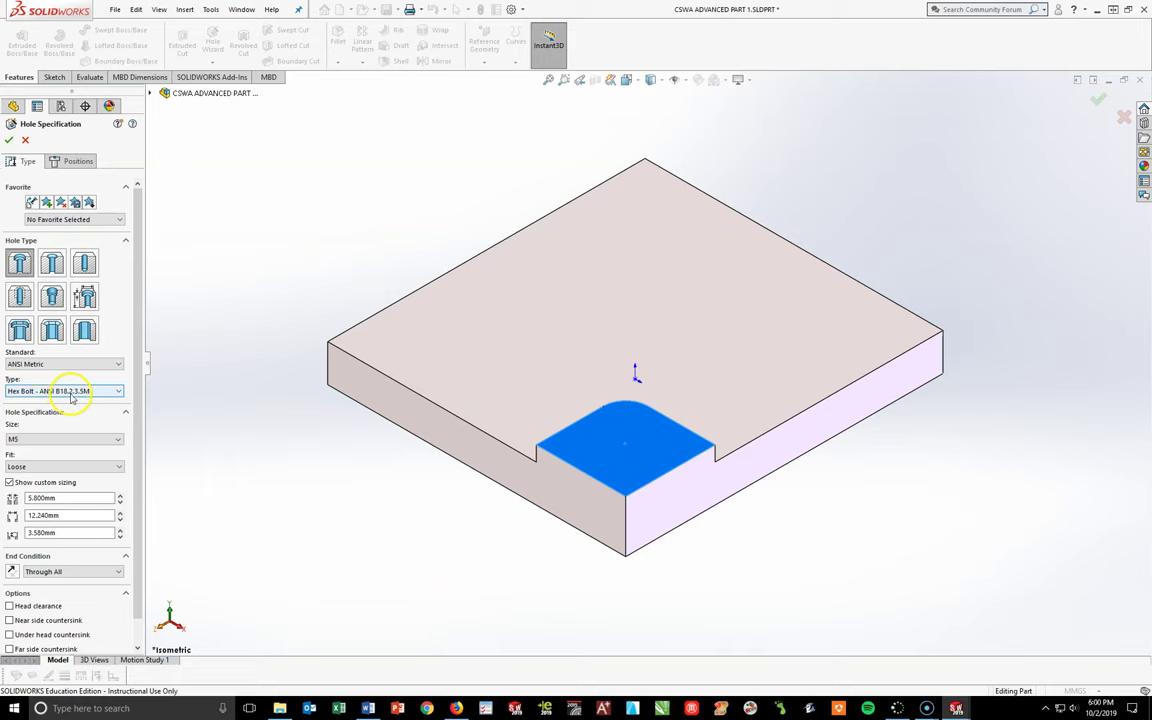
pyautogui.click(70, 467)
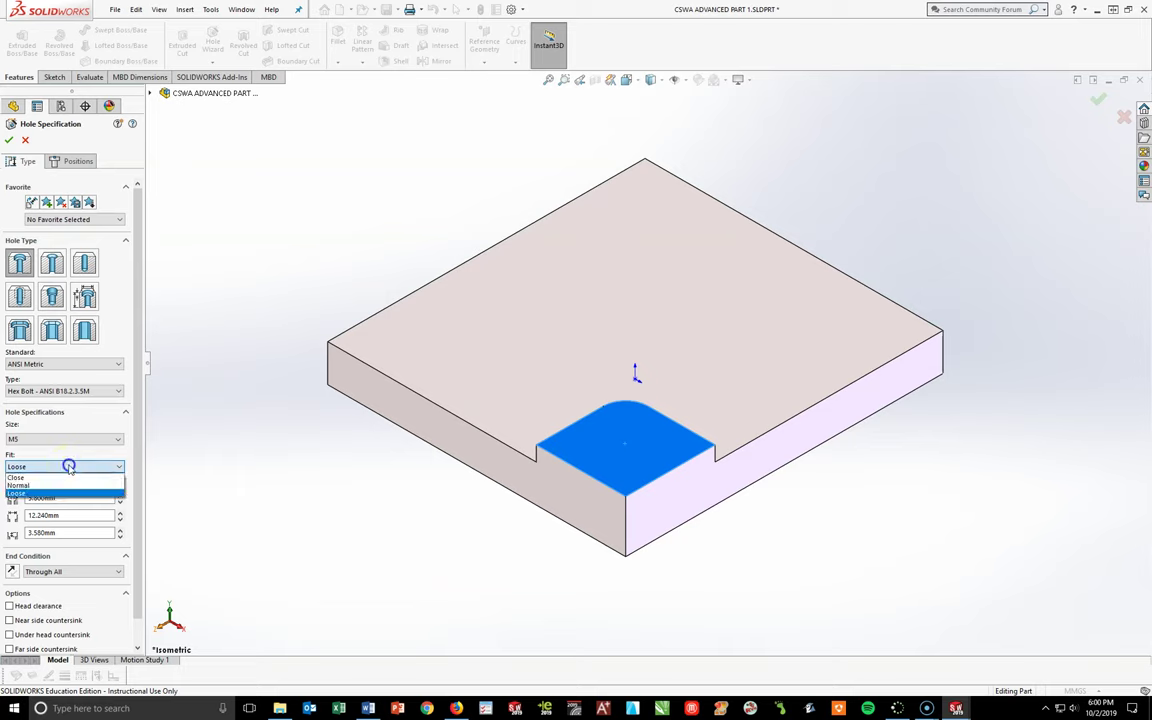
pyautogui.click(18, 478)
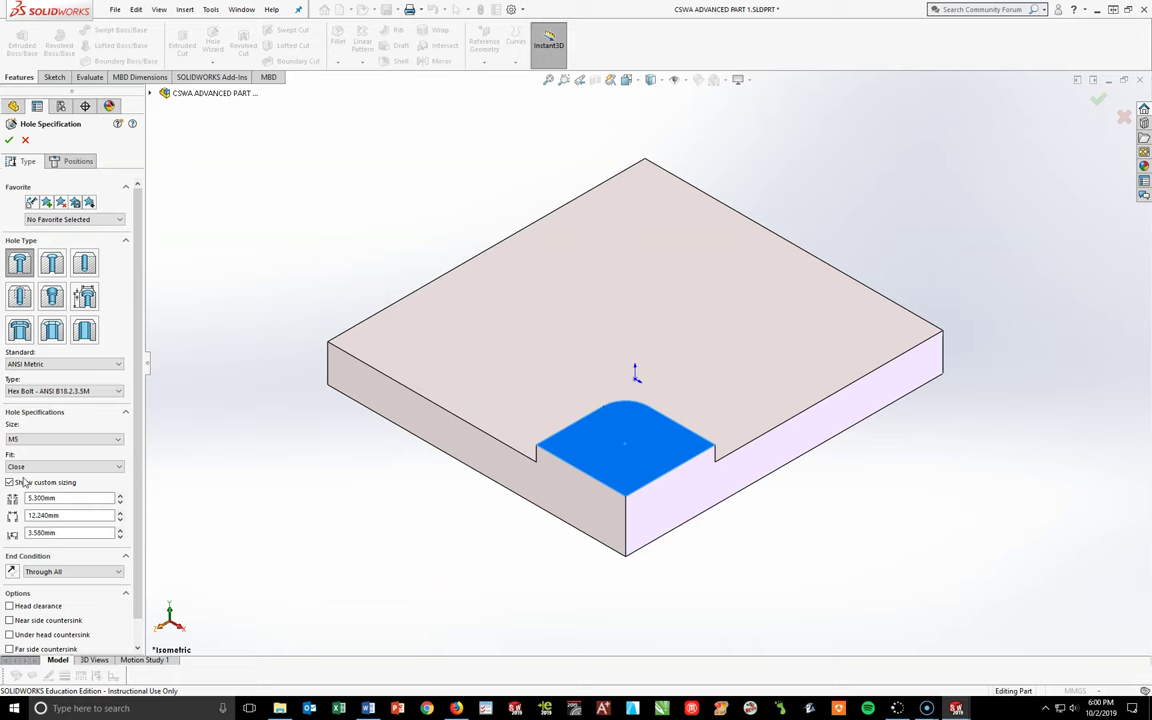
# - Set the counterbore's custom sizes to a 15 mm through-hole diameter, 30 mm counterbore diameter and 10 mm counterbore depth
pyautogui.click(54, 499)
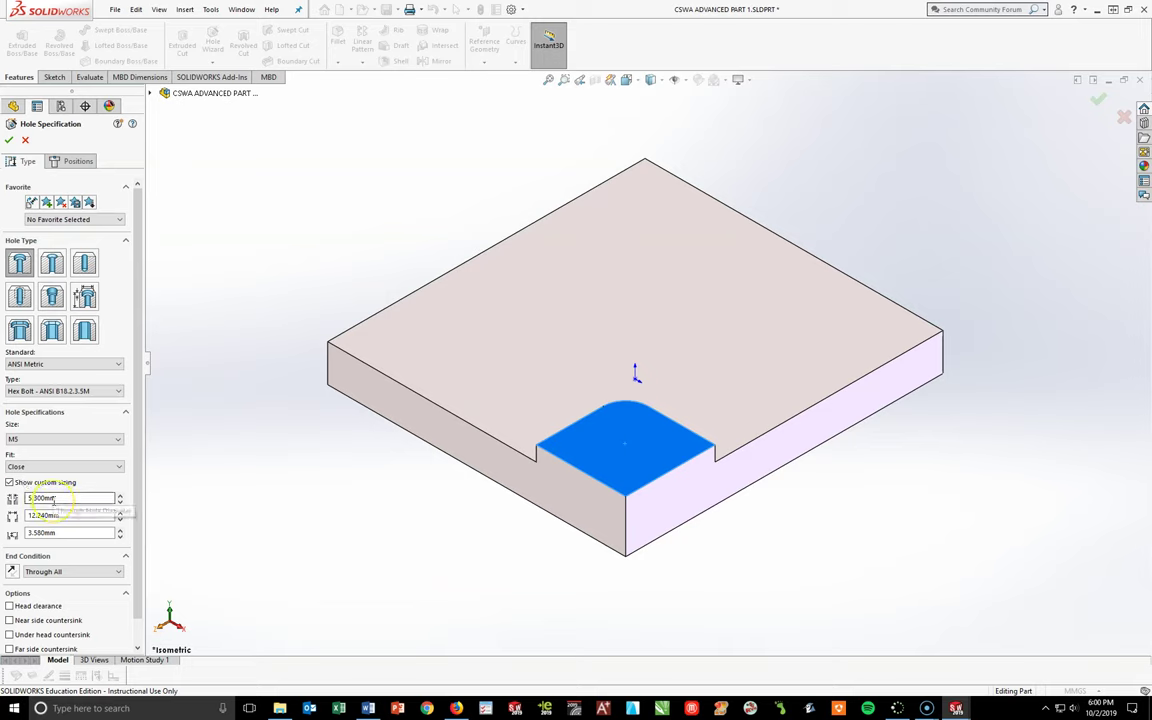
pyautogui.doubleClick(54, 499)
pyautogui.write('15')
pyautogui.press('Return')
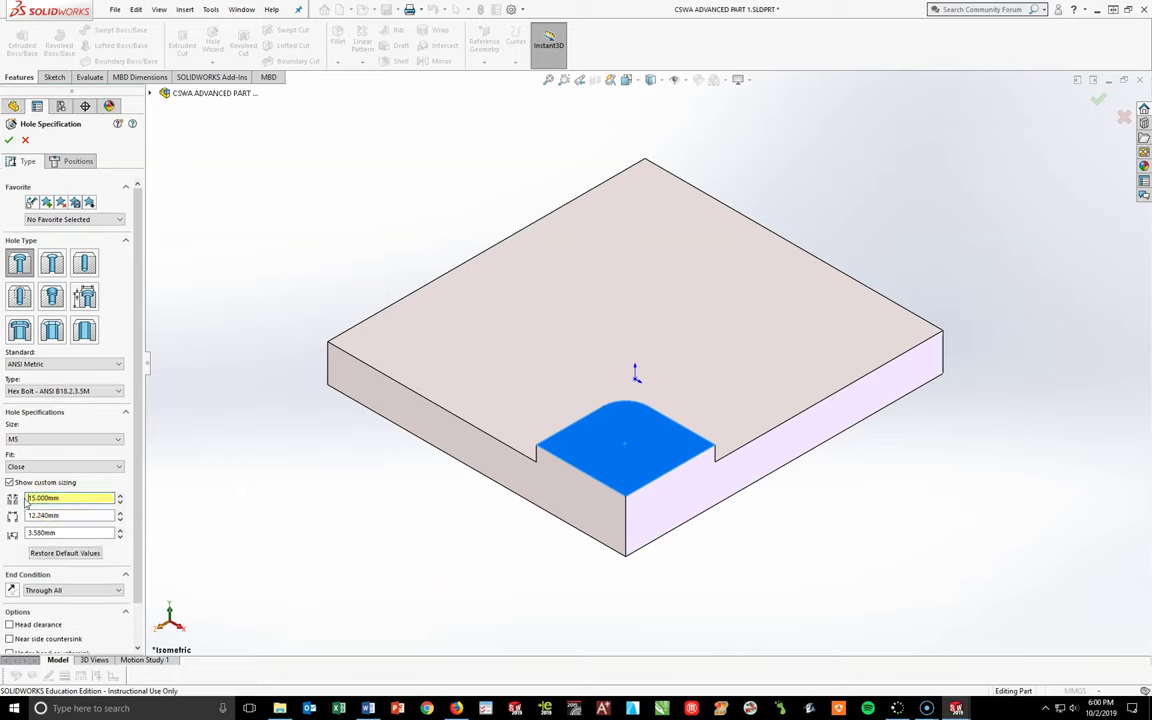
pyautogui.press('Tab')
pyautogui.write('30')
pyautogui.press('Return')
pyautogui.moveTo(55, 533); pyautogui.dragTo(22, 528)
pyautogui.write('1')
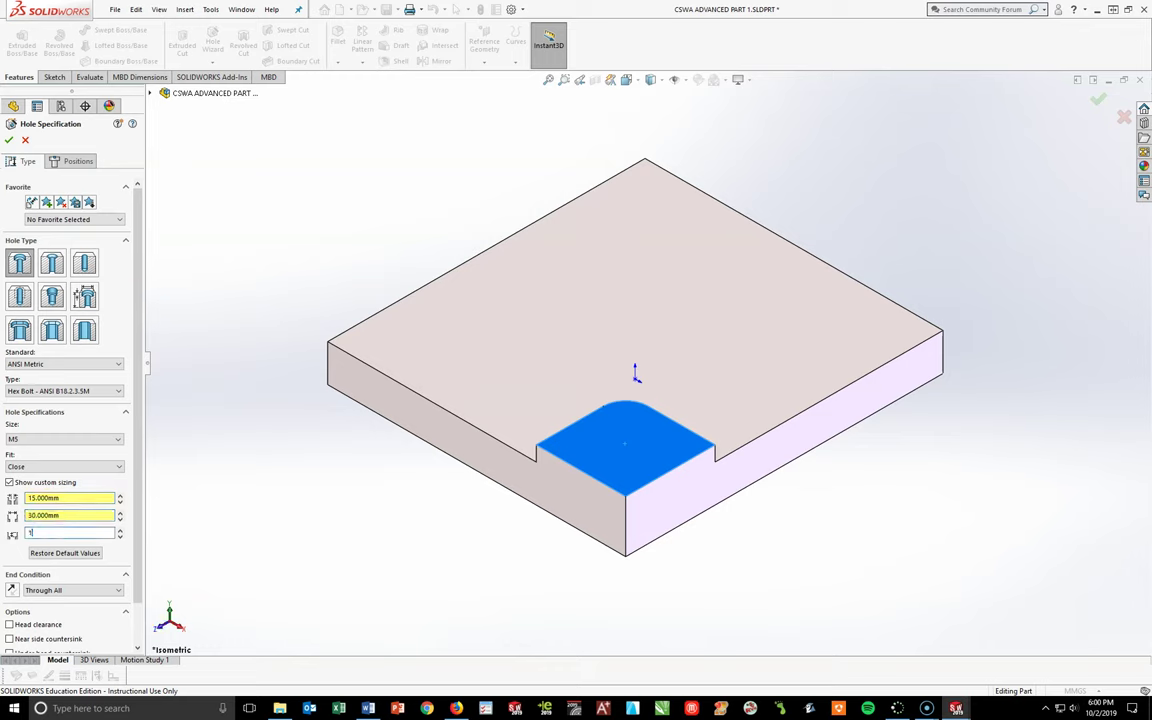
pyautogui.write('0')
pyautogui.press('Return')
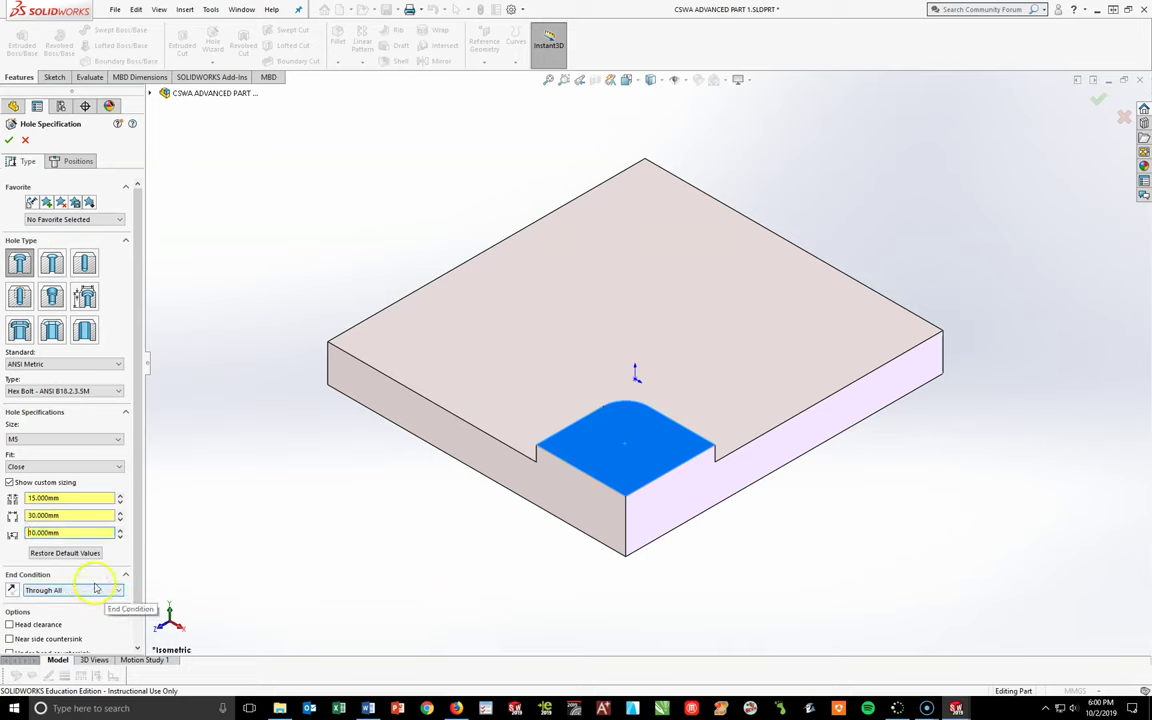
pyautogui.scroll(-1, 145, 610)
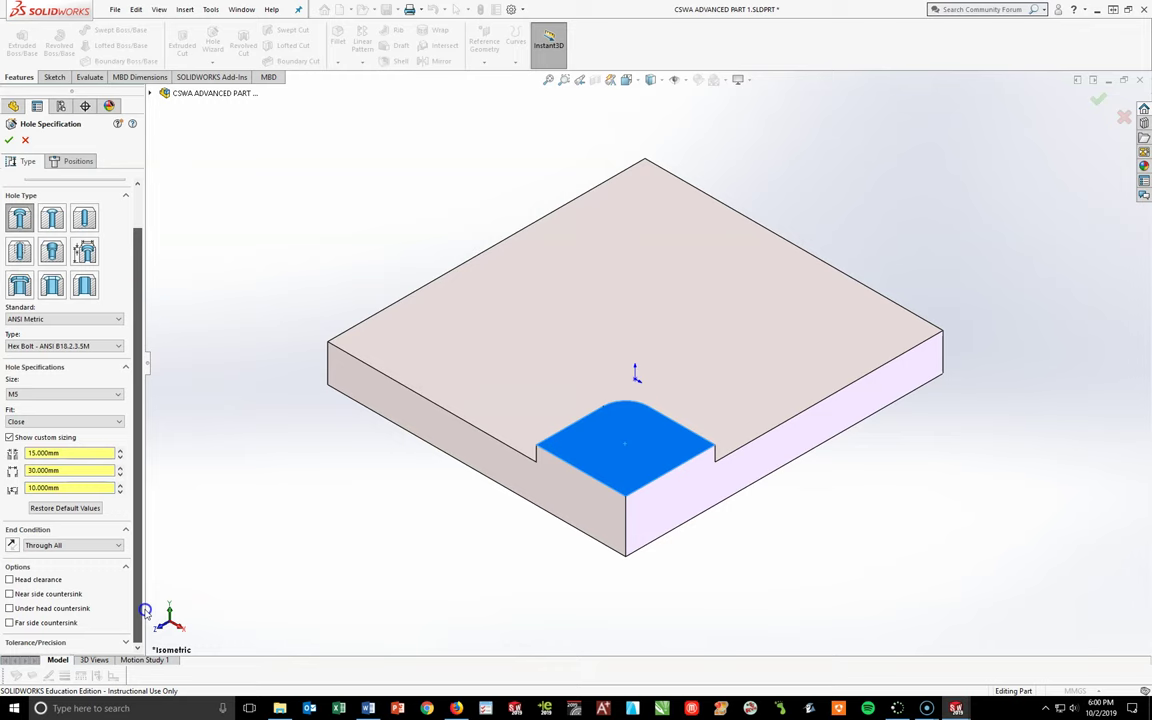
# - Place the counterbored hole near the middle of the raised corner pad, about 29 mm from its front edge
pyautogui.click(55, 160)
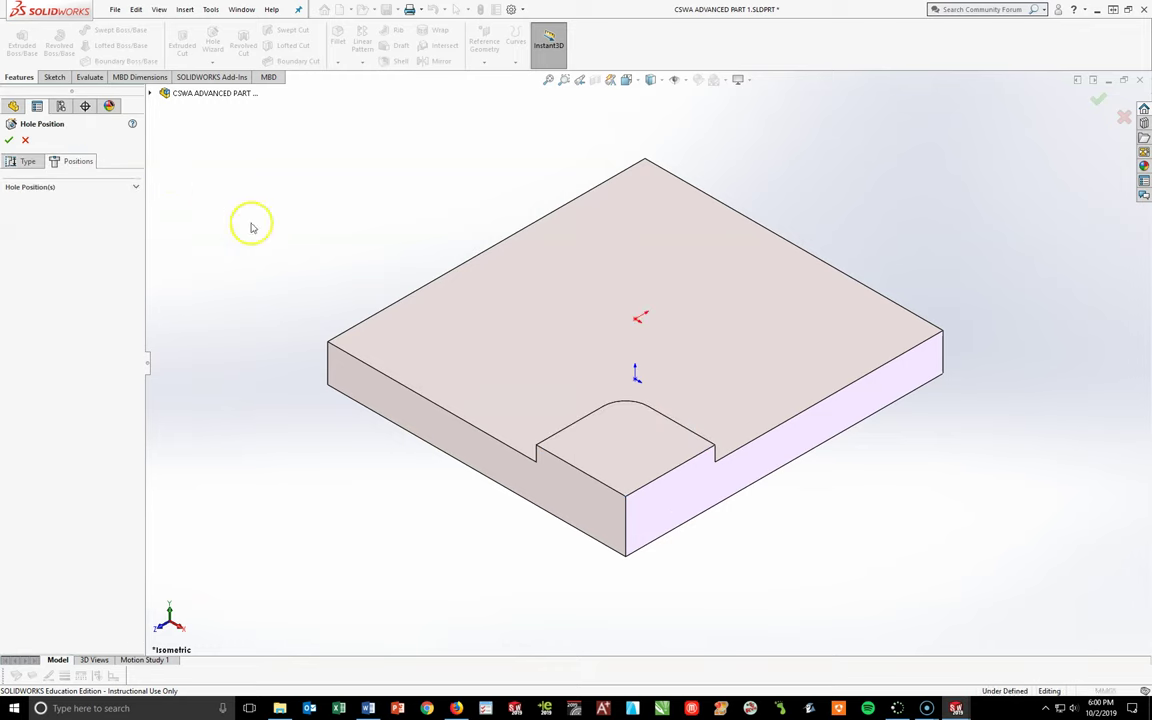
pyautogui.click(626, 449)
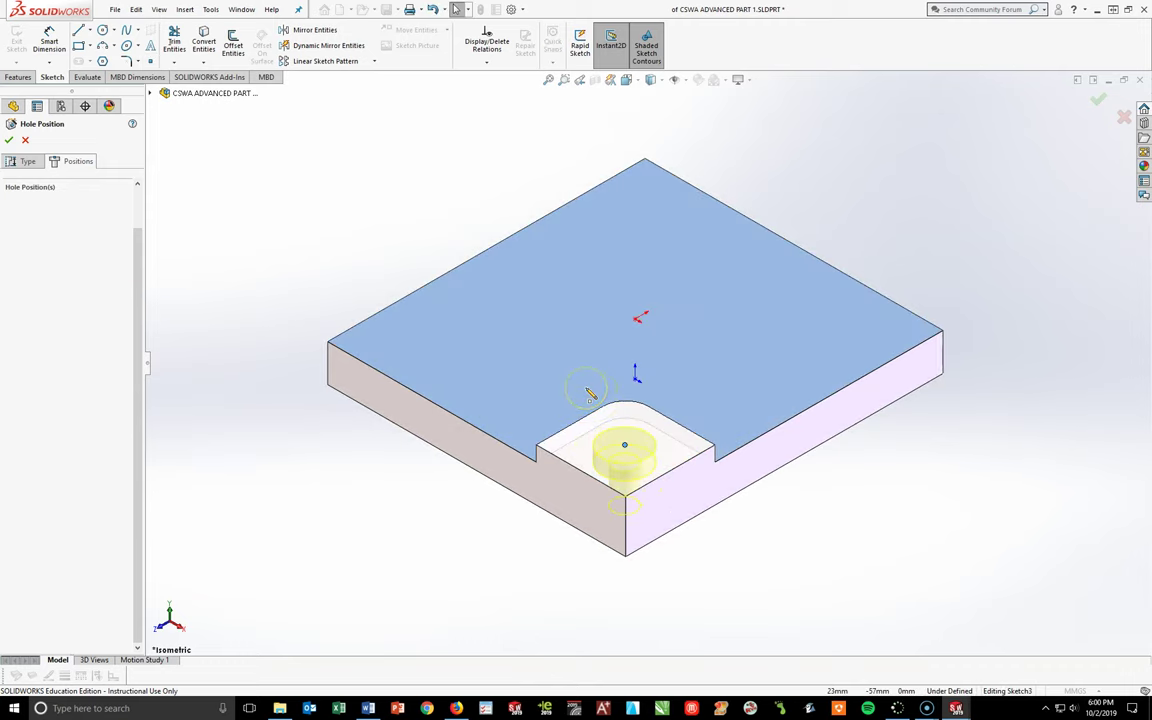
pyautogui.press('space')
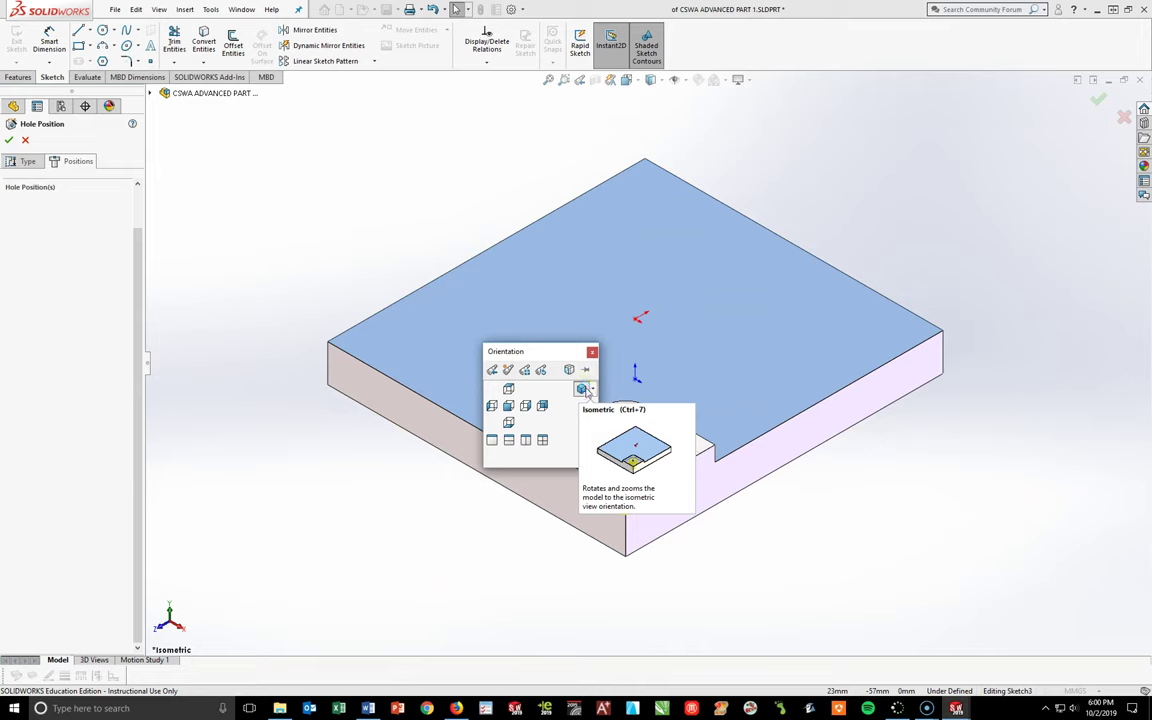
pyautogui.click(592, 422)
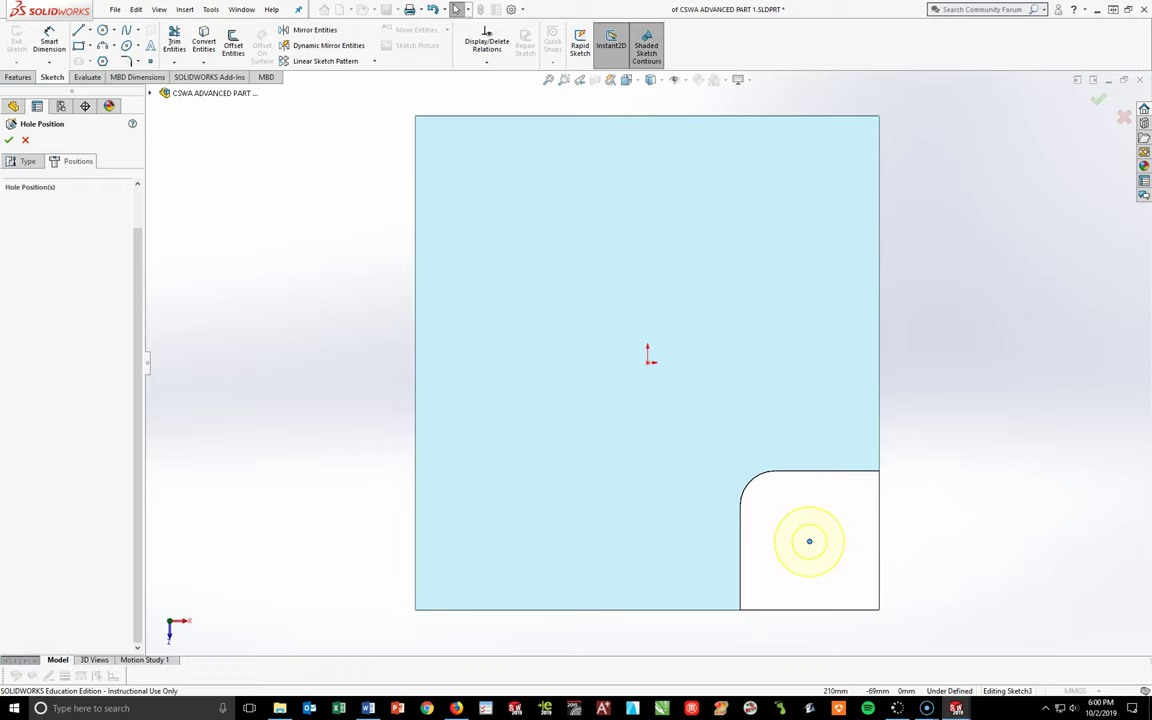
# - Dimension the hole's centre point 30 mm from the front edge of the corner pad
pyautogui.click(49, 42)
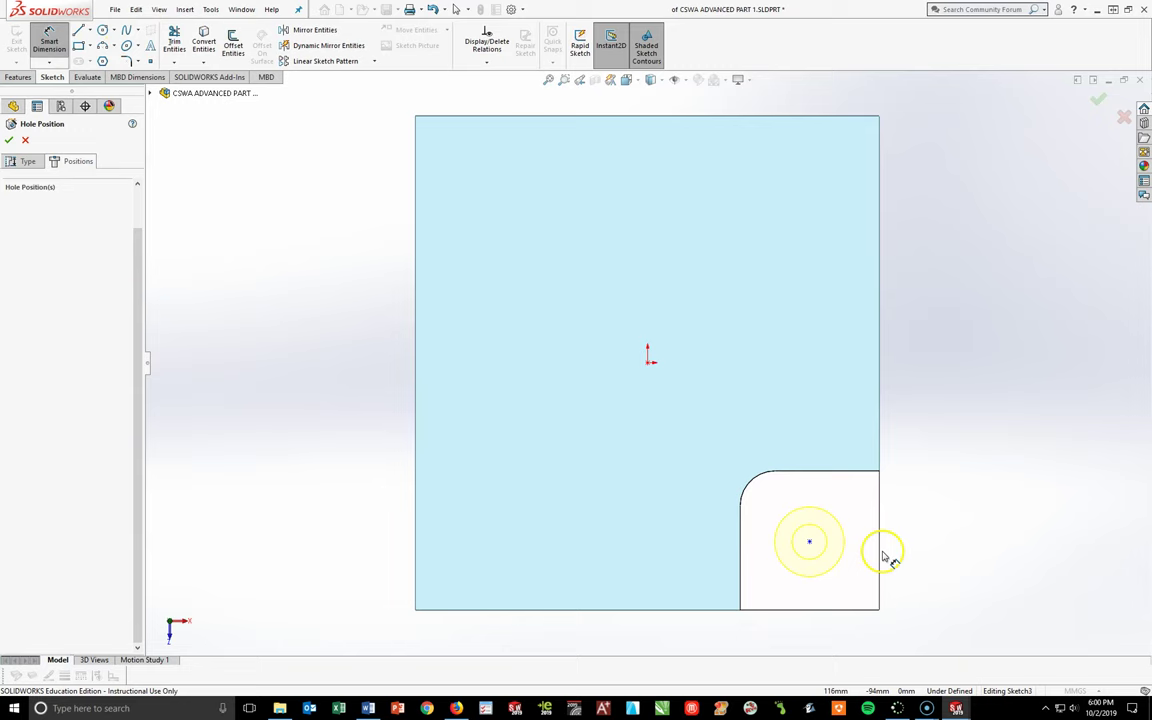
pyautogui.click(810, 542)
pyautogui.click(818, 607)
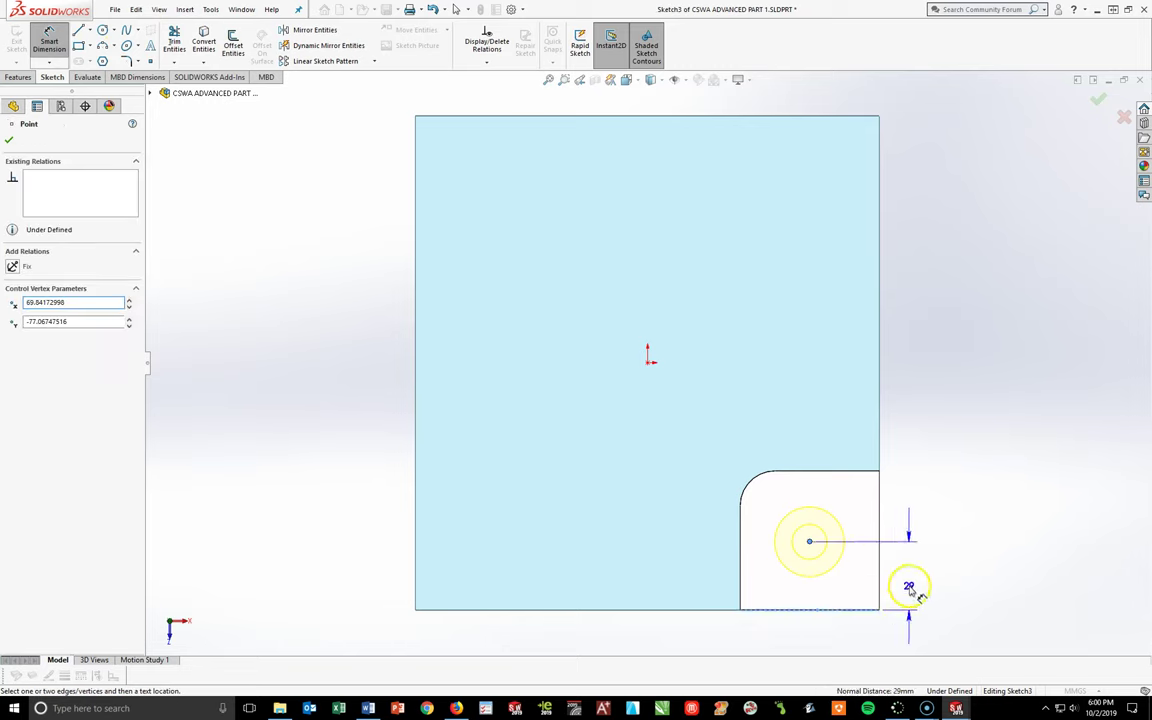
pyautogui.click(912, 590)
pyautogui.write('30')
pyautogui.press('Return')
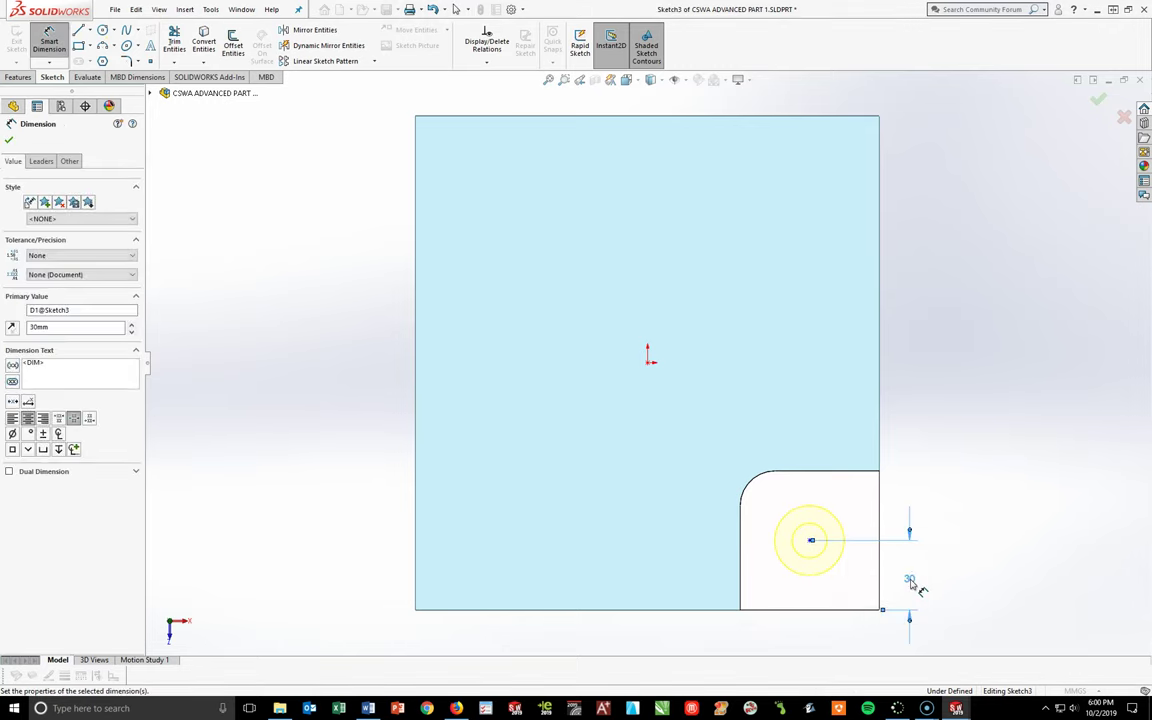
# - Dimension the hole centre 30 mm from the pad's outer side edge and finish the counterbored hole
pyautogui.click(810, 541)
pyautogui.click(881, 570)
pyautogui.click(846, 637)
pyautogui.write('30')
pyautogui.press('Return')
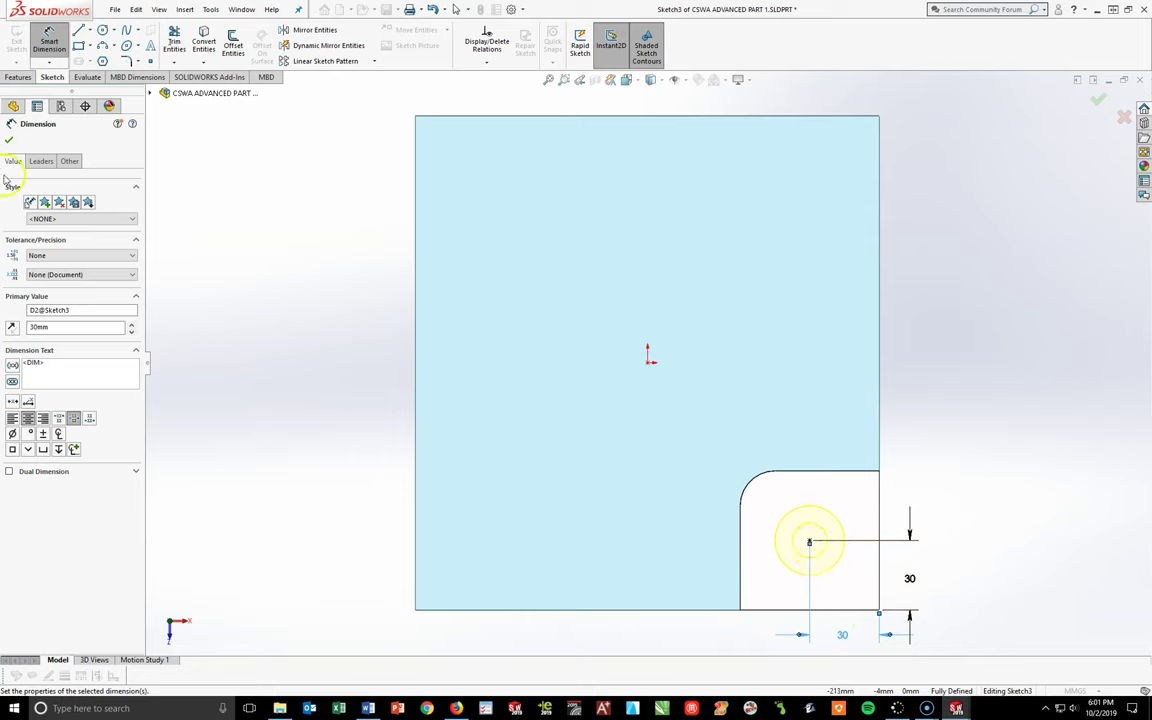
pyautogui.click(12, 141)
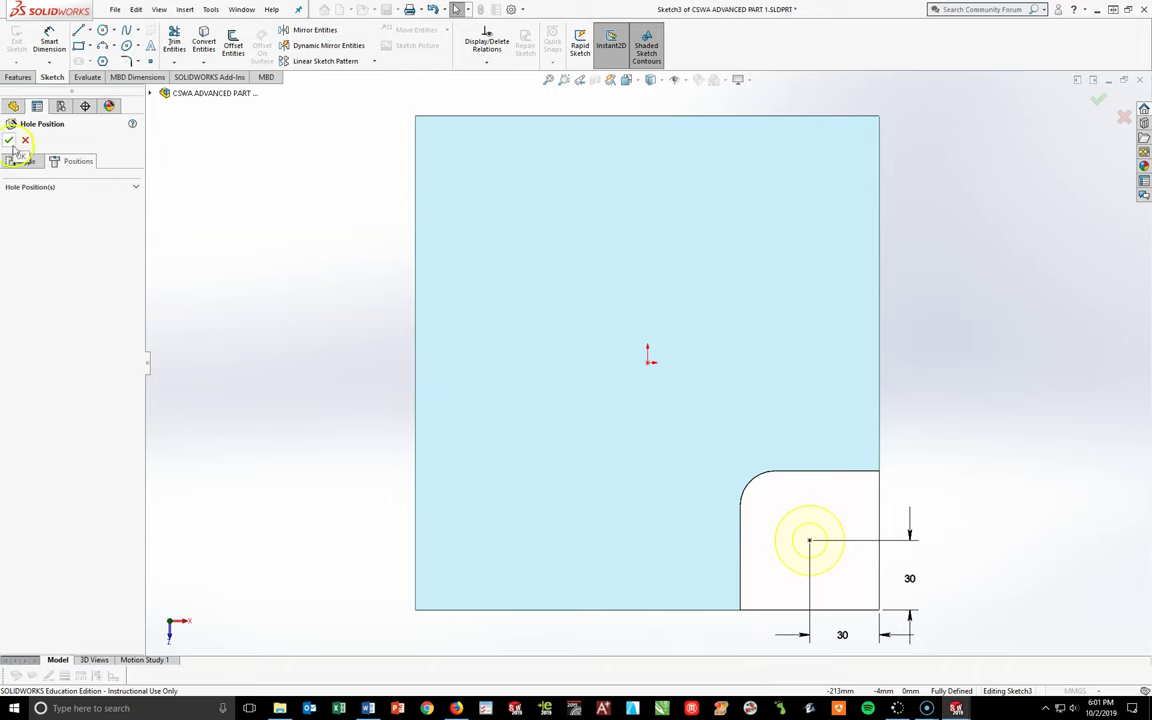
pyautogui.click(10, 140)
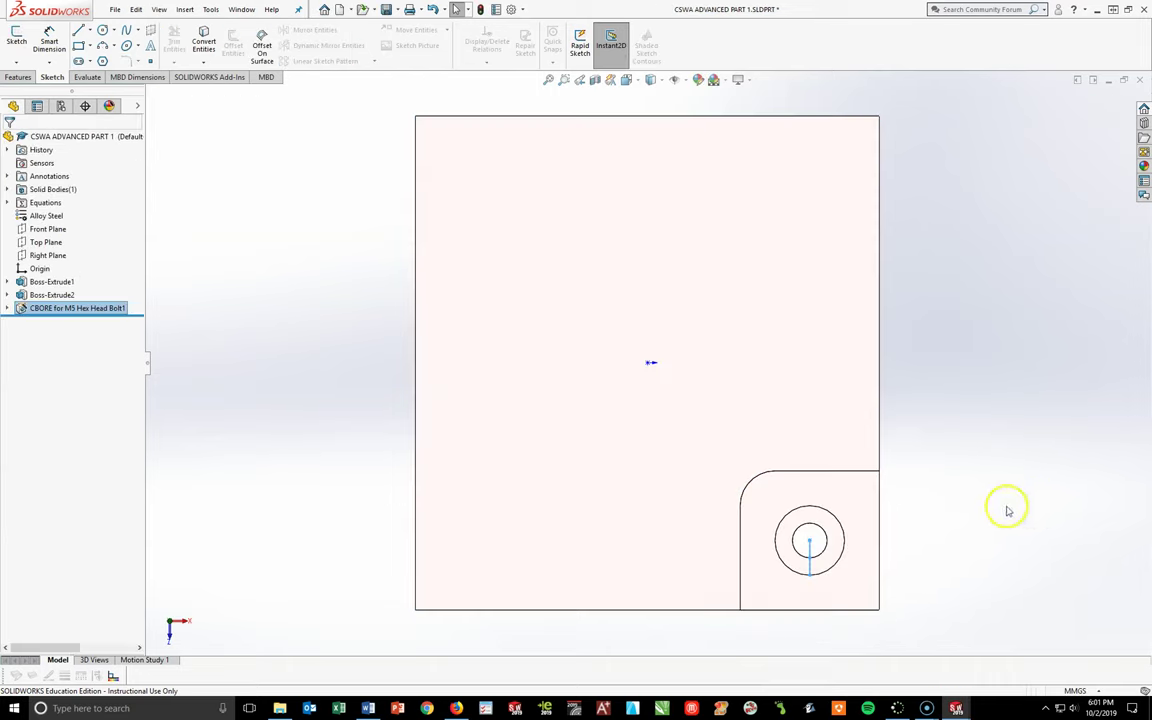
# - Start a new sketch on the base plate's large top face, outside the raised corner pad
pyautogui.press('space')
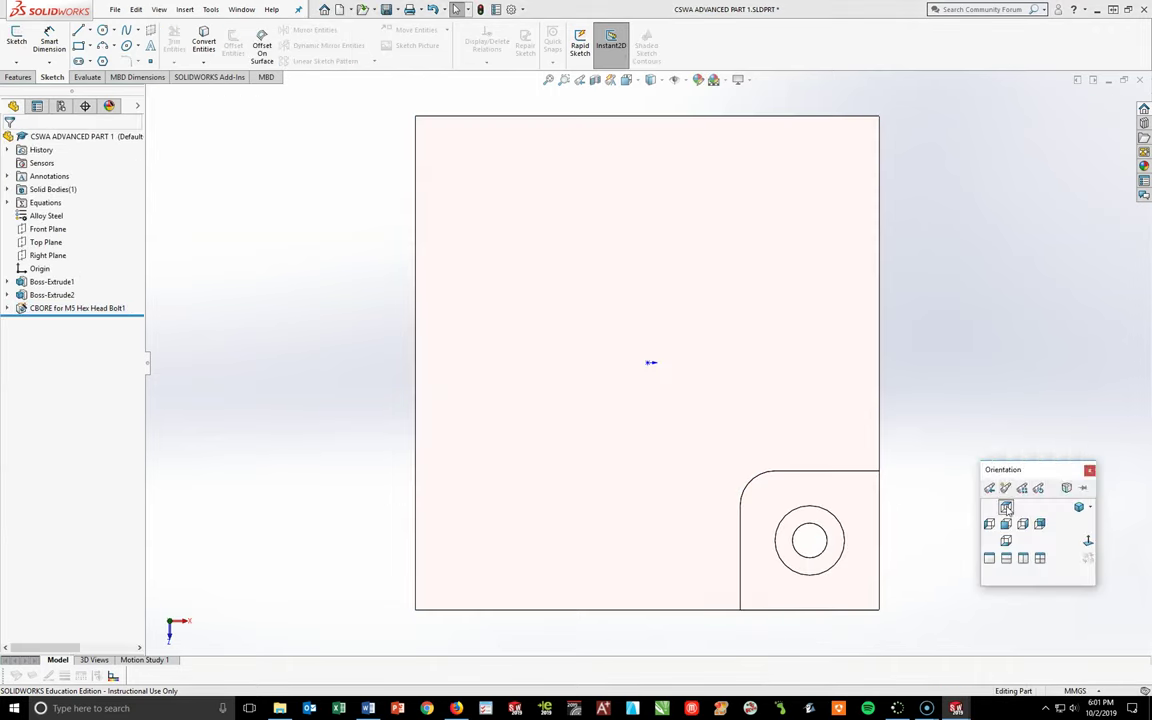
pyautogui.click(1076, 507)
pyautogui.click(1047, 517)
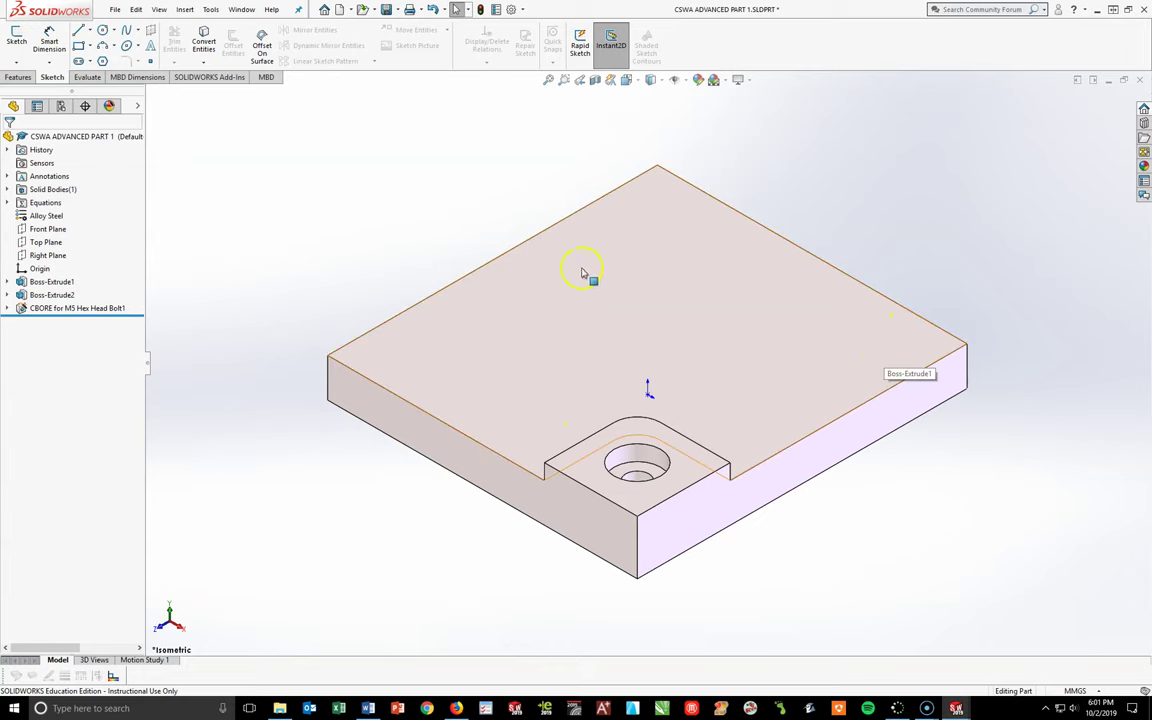
pyautogui.click(510, 355)
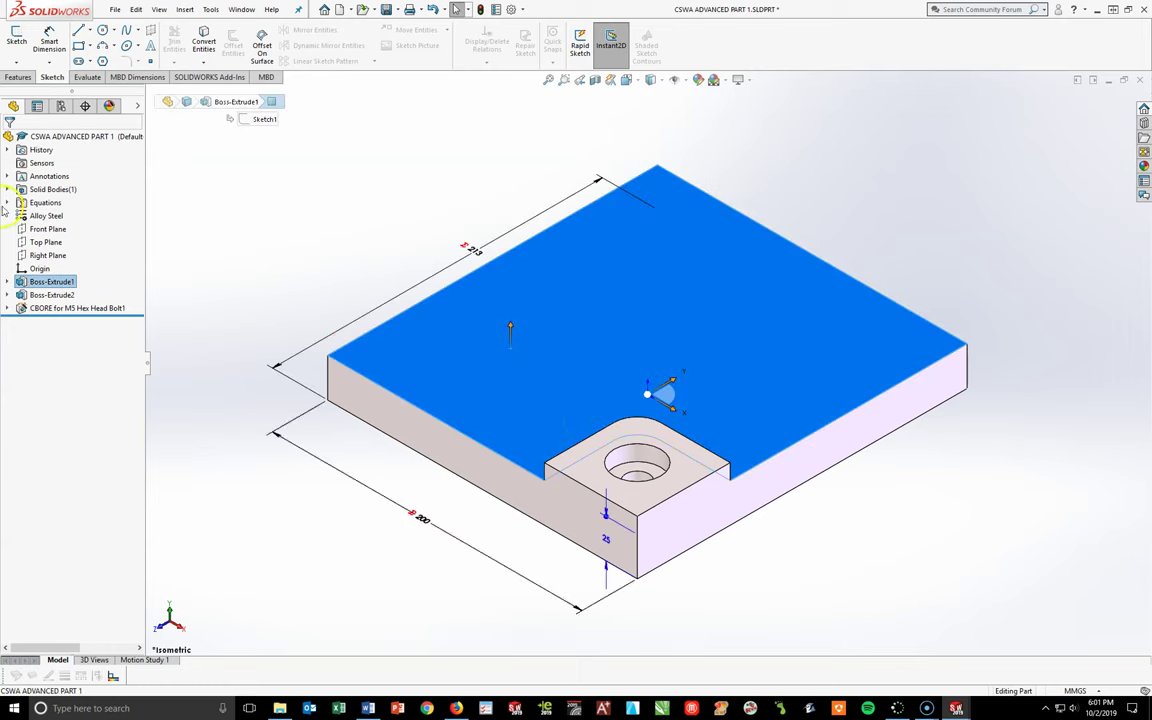
pyautogui.click(16, 40)
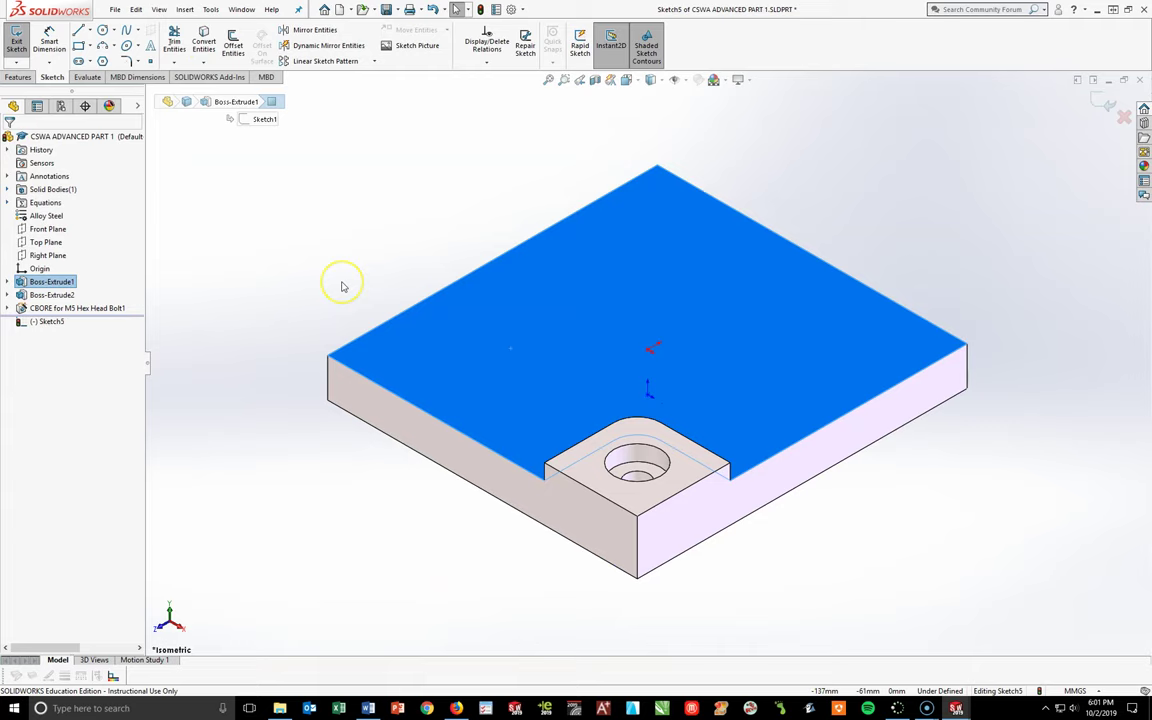
pyautogui.press('space')
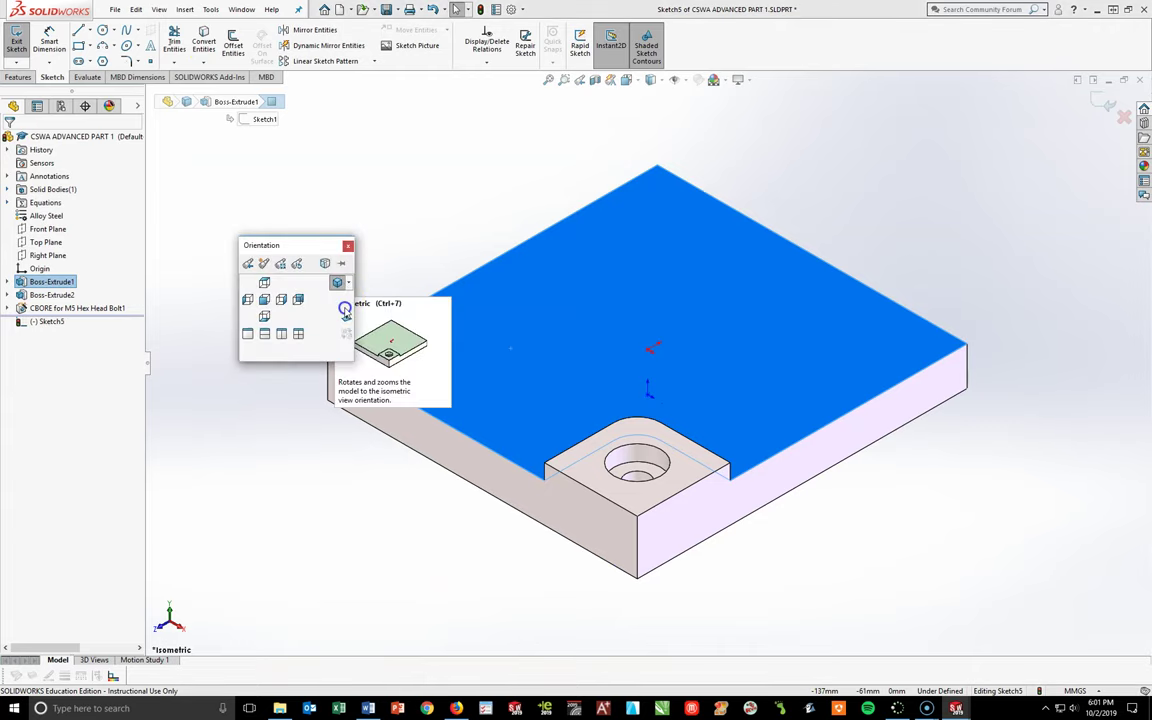
pyautogui.click(346, 313)
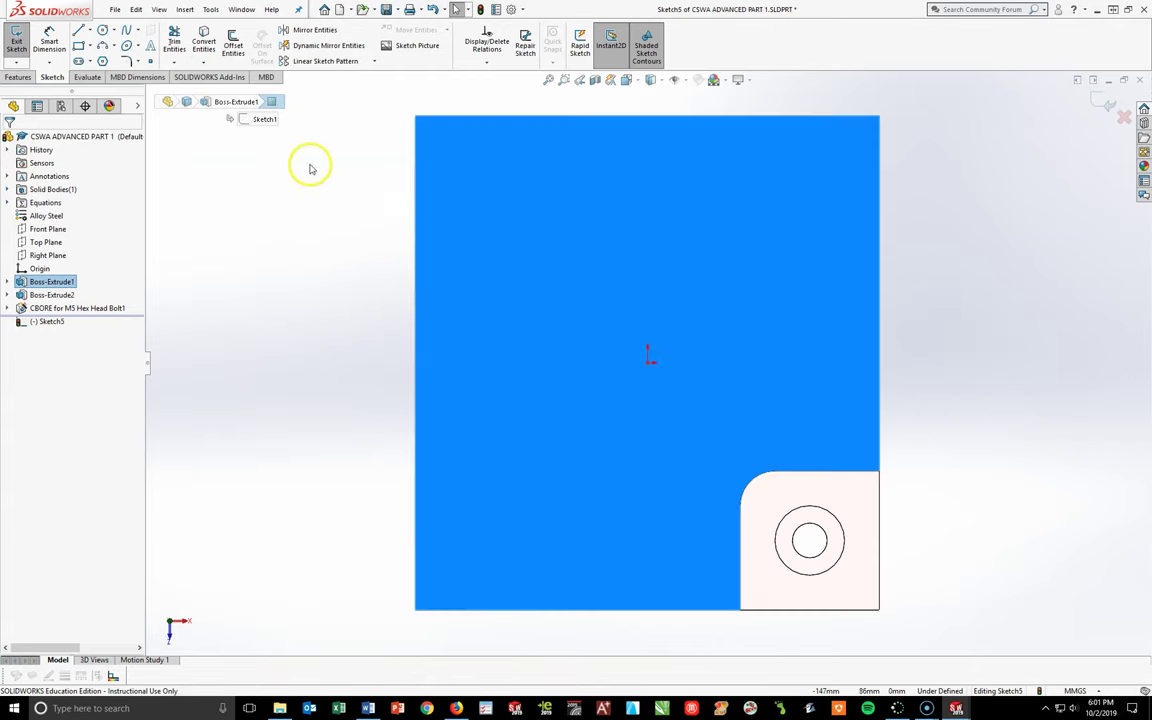
# - Sketch a connected profile around the pad: a horizontal line about 70 mm, an arc of about 97 mm radius and a vertical line about 77 mm
pyautogui.click(78, 30)
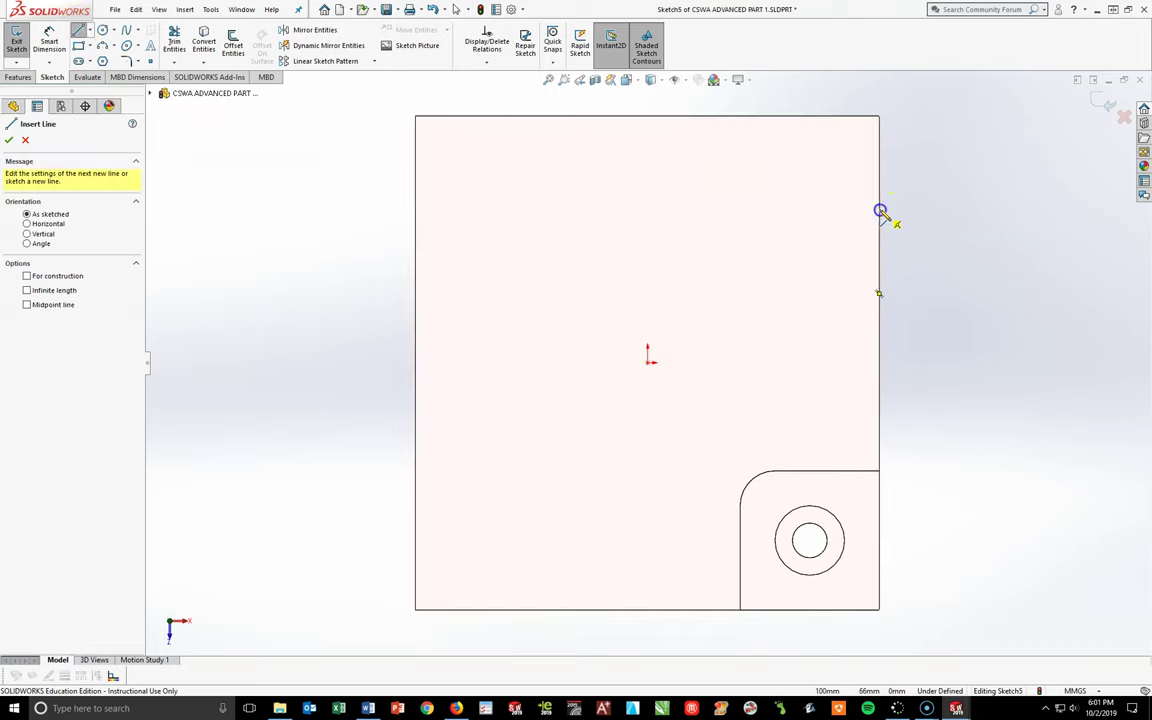
pyautogui.click(879, 209)
pyautogui.click(717, 210)
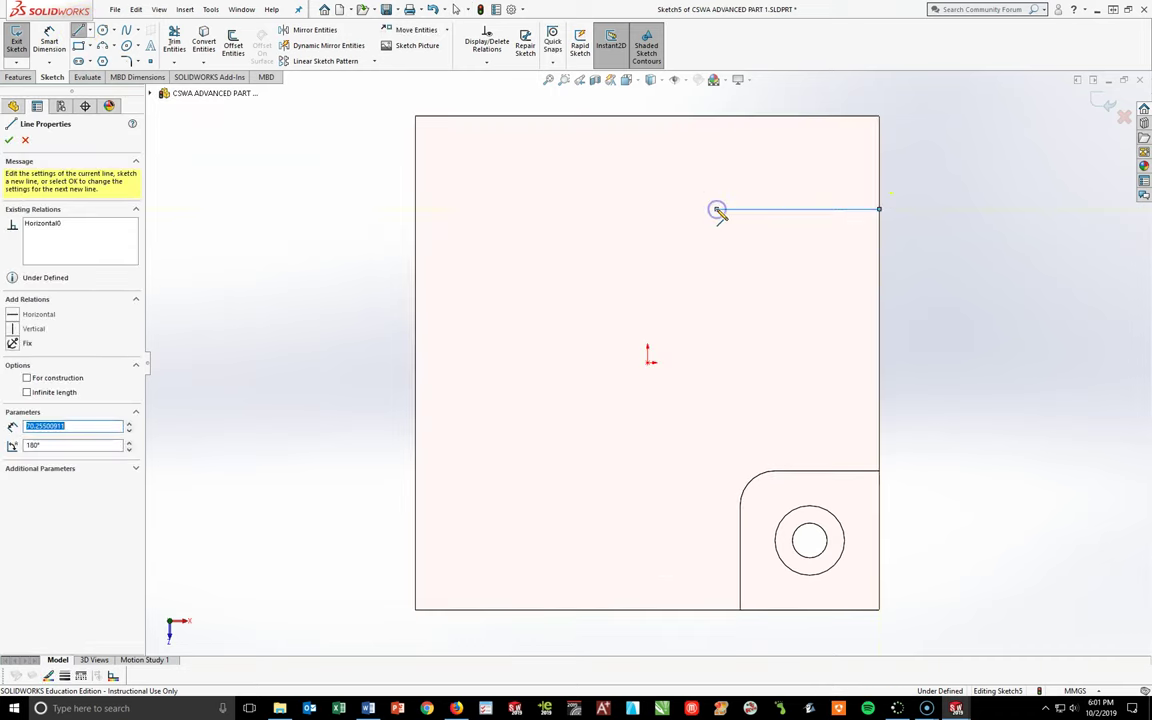
pyautogui.moveTo(718, 212); pyautogui.dragTo(712, 262)
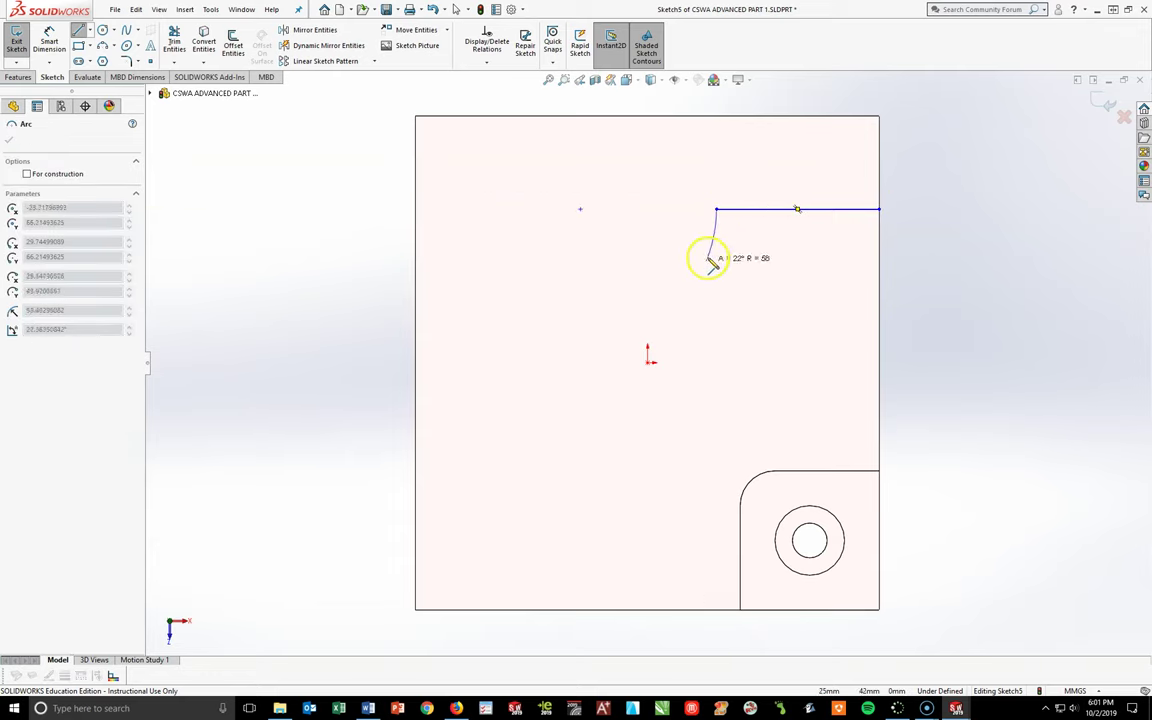
pyautogui.click(532, 430)
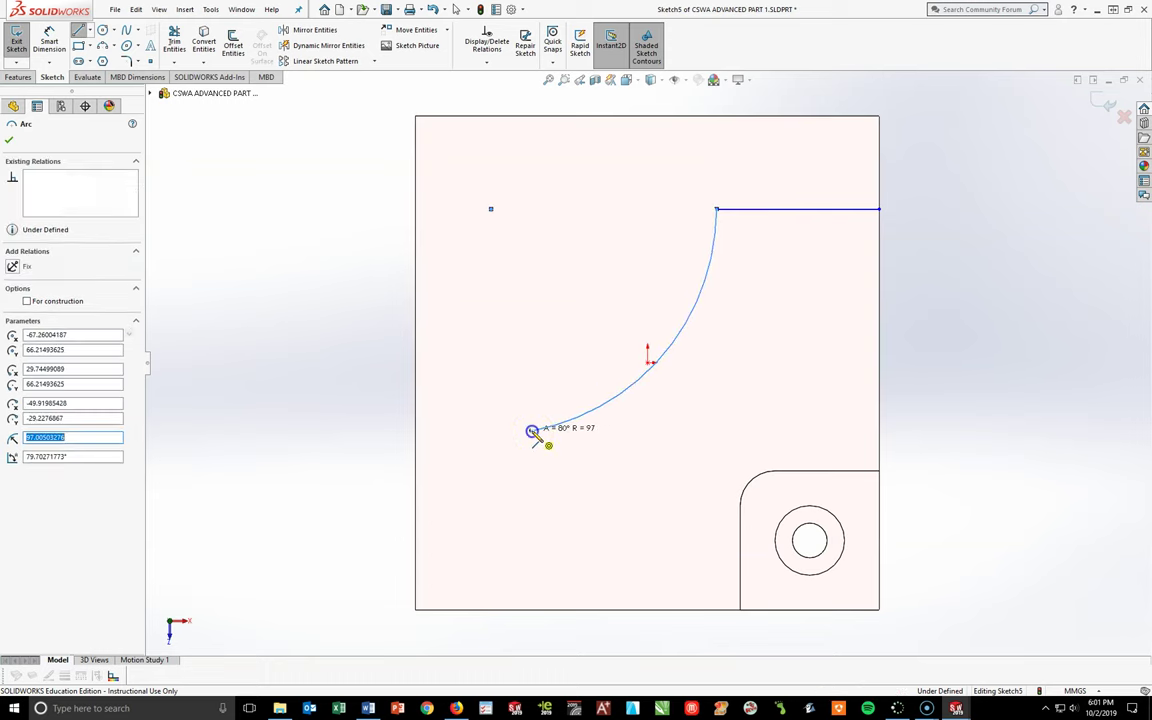
pyautogui.click(532, 610)
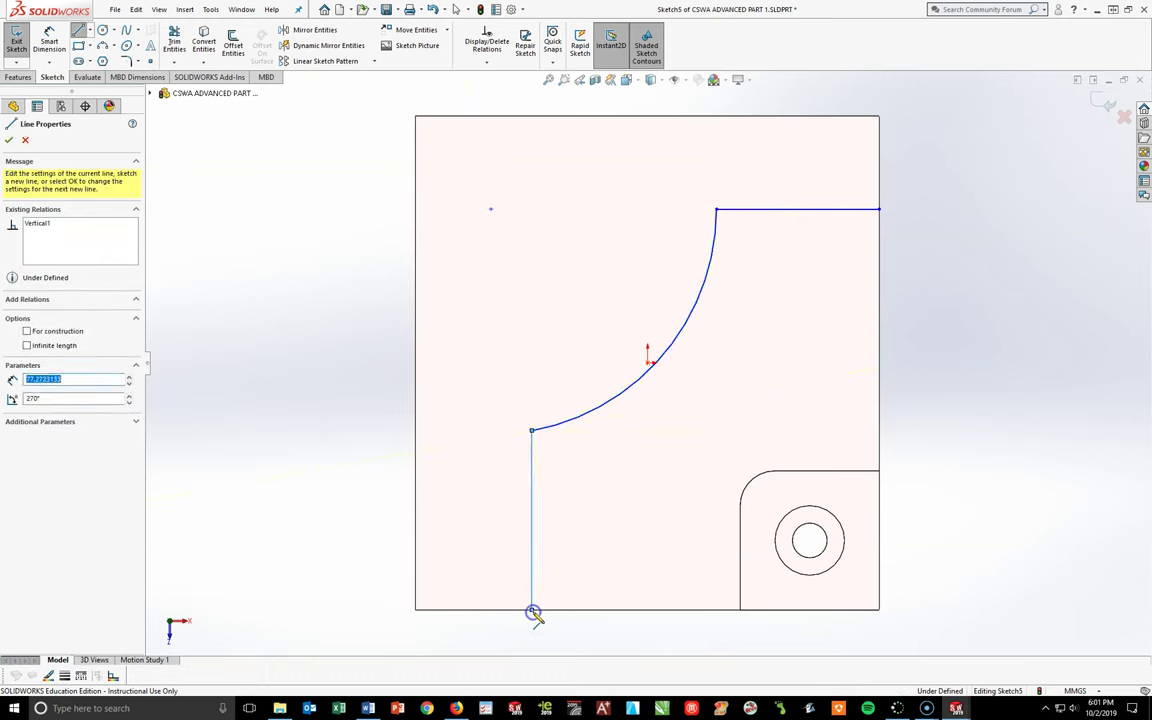
pyautogui.press('Escape')
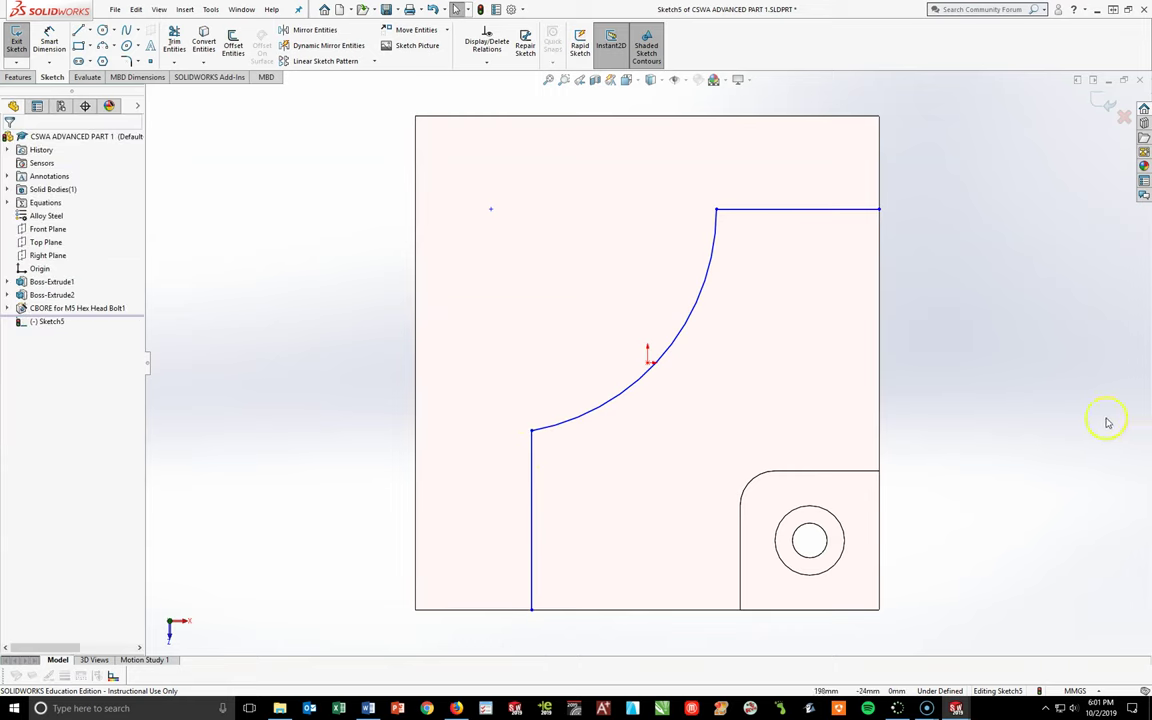
# - Dimension the profile's horizontal line to a length of 80 mm
pyautogui.click(49, 42)
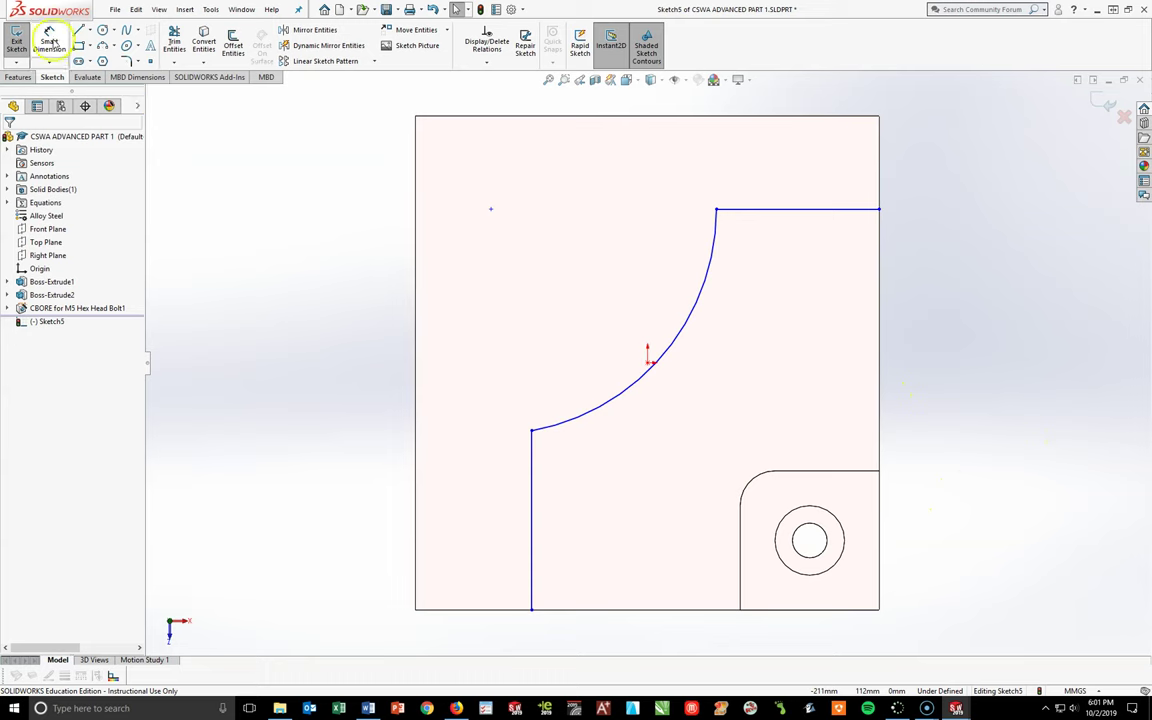
pyautogui.click(841, 211)
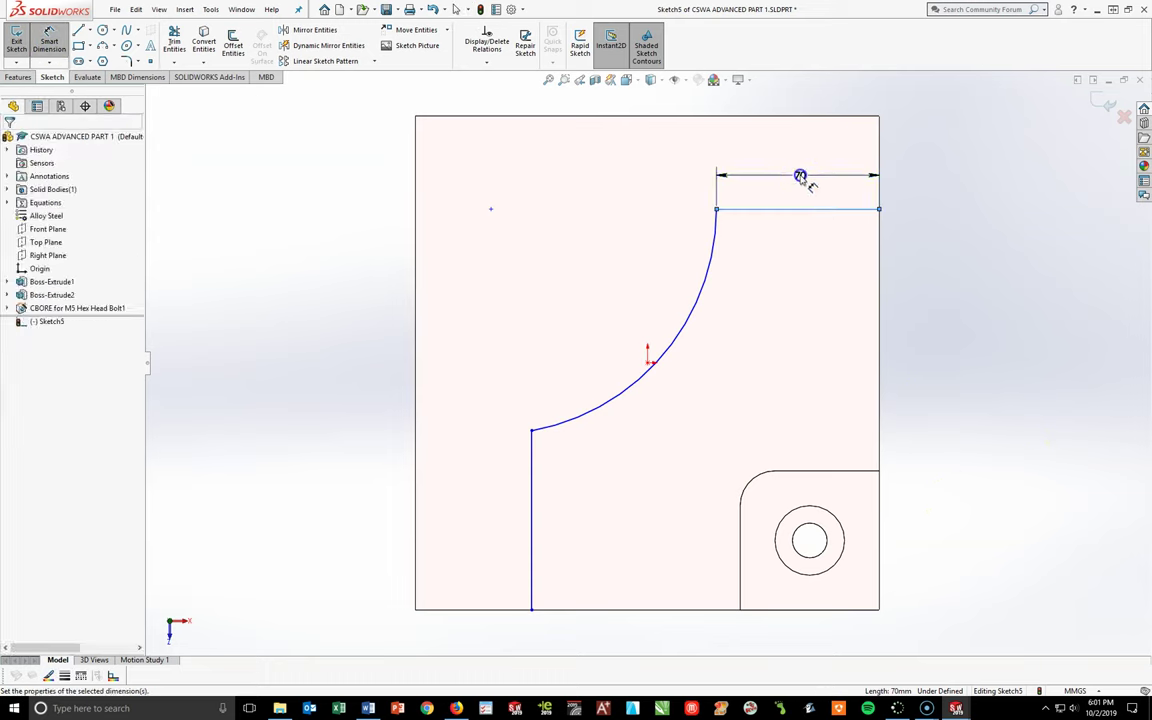
pyautogui.click(801, 176)
pyautogui.write('80')
pyautogui.press('Return')
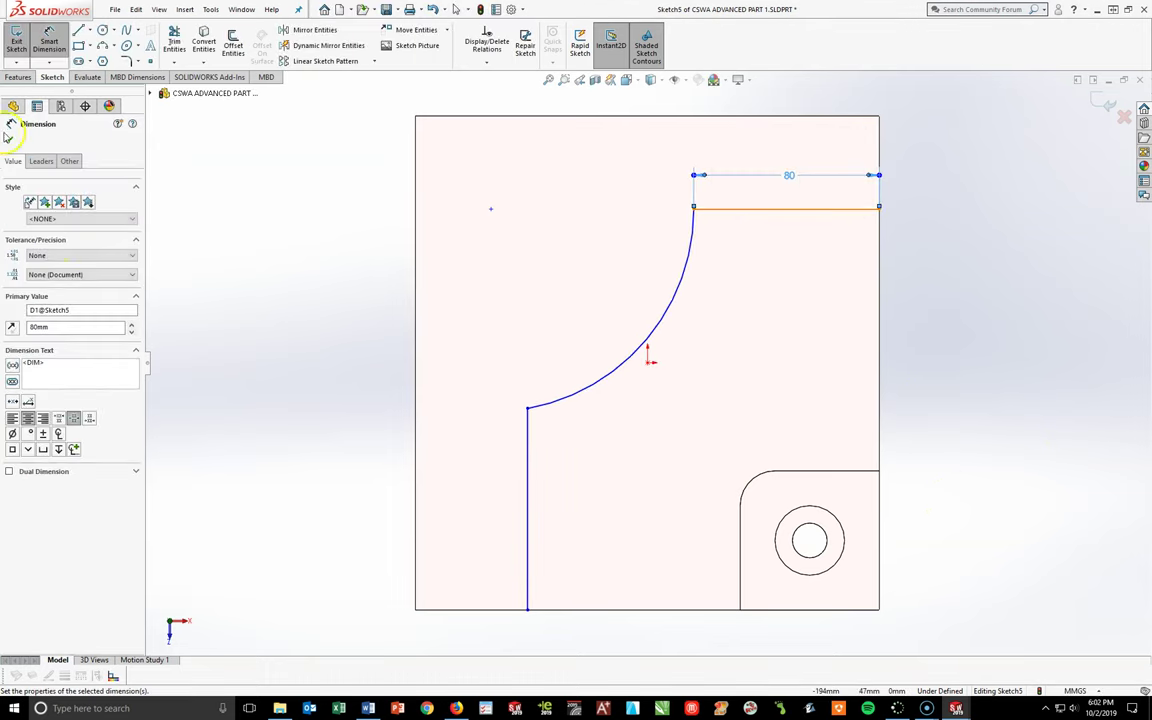
pyautogui.click(9, 139)
pyautogui.press('Escape')
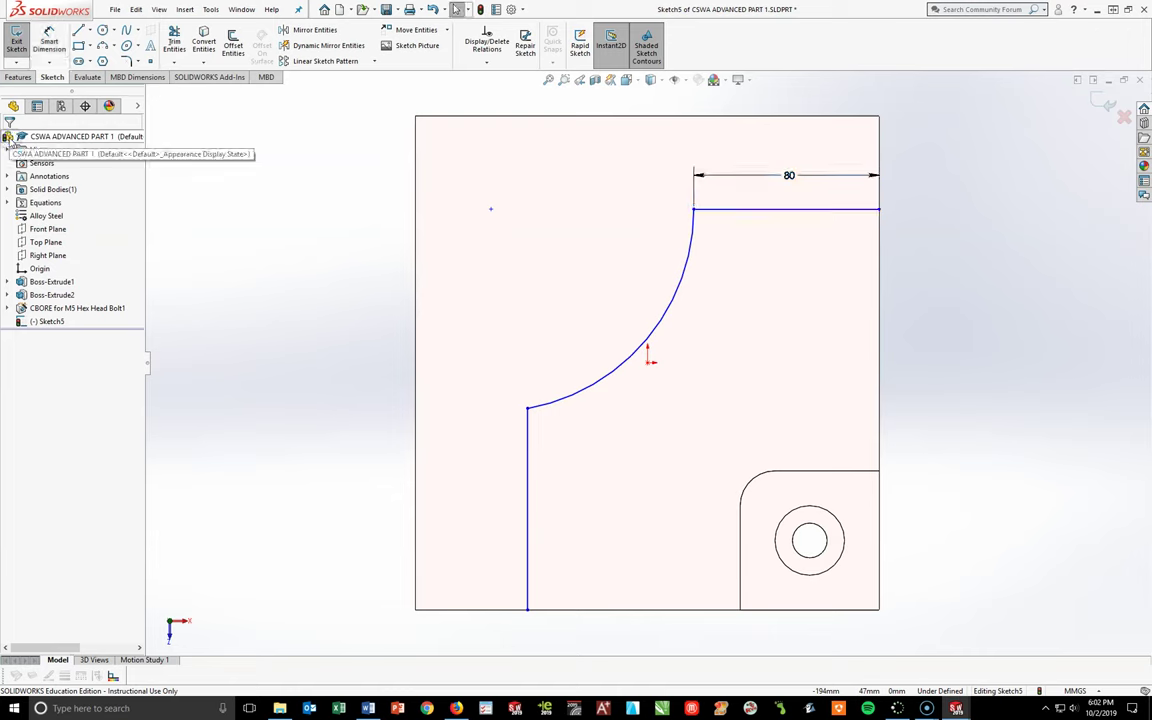
# - Make the profile's horizontal and vertical lines equal in length
pyautogui.click(745, 210)
pyautogui.keyDown('ctrl'); pyautogui.click(527, 472); pyautogui.keyUp('ctrl')
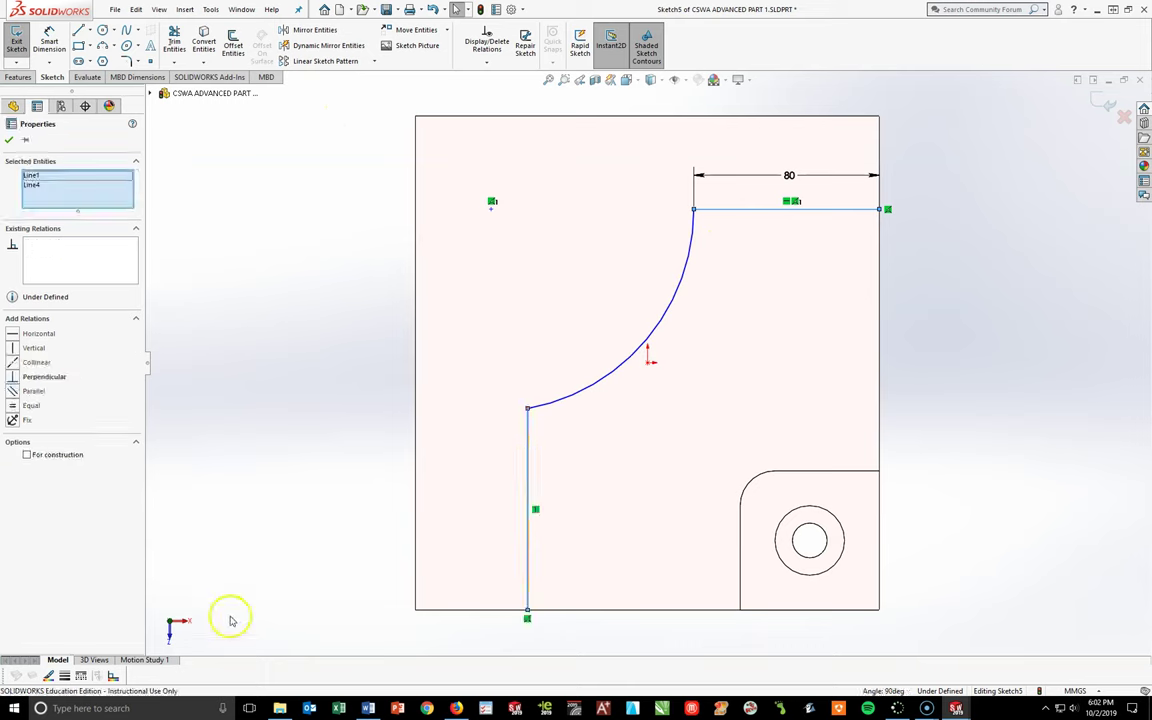
pyautogui.click(14, 405)
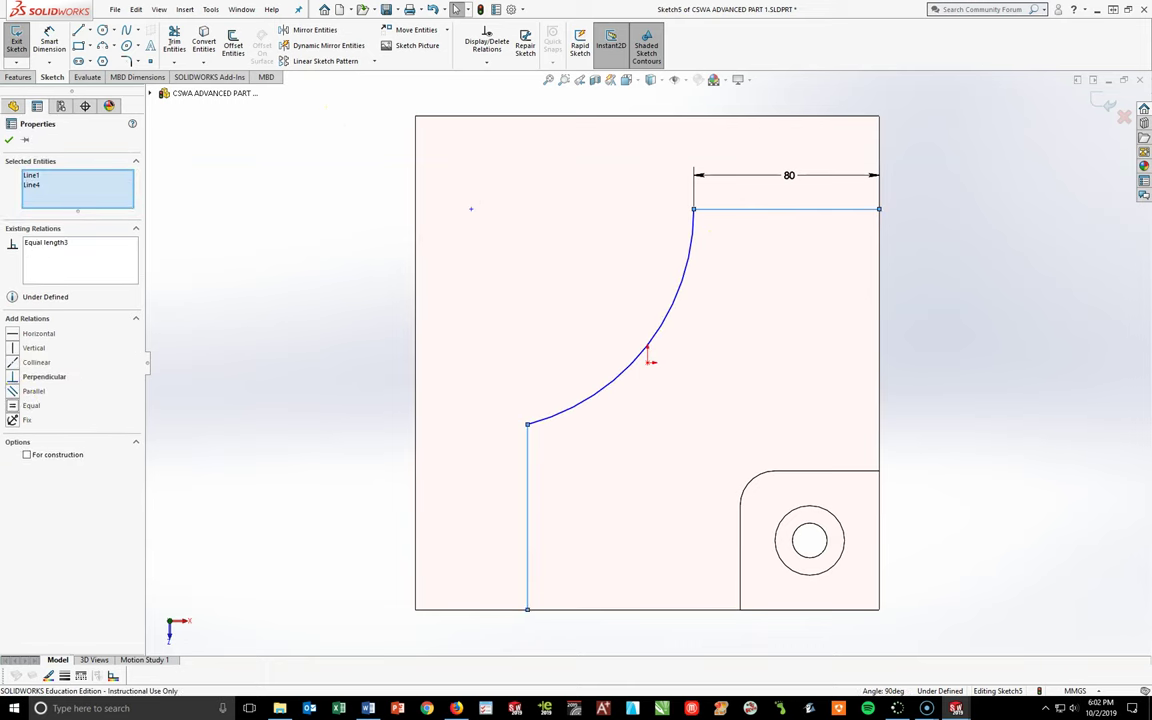
pyautogui.click(10, 141)
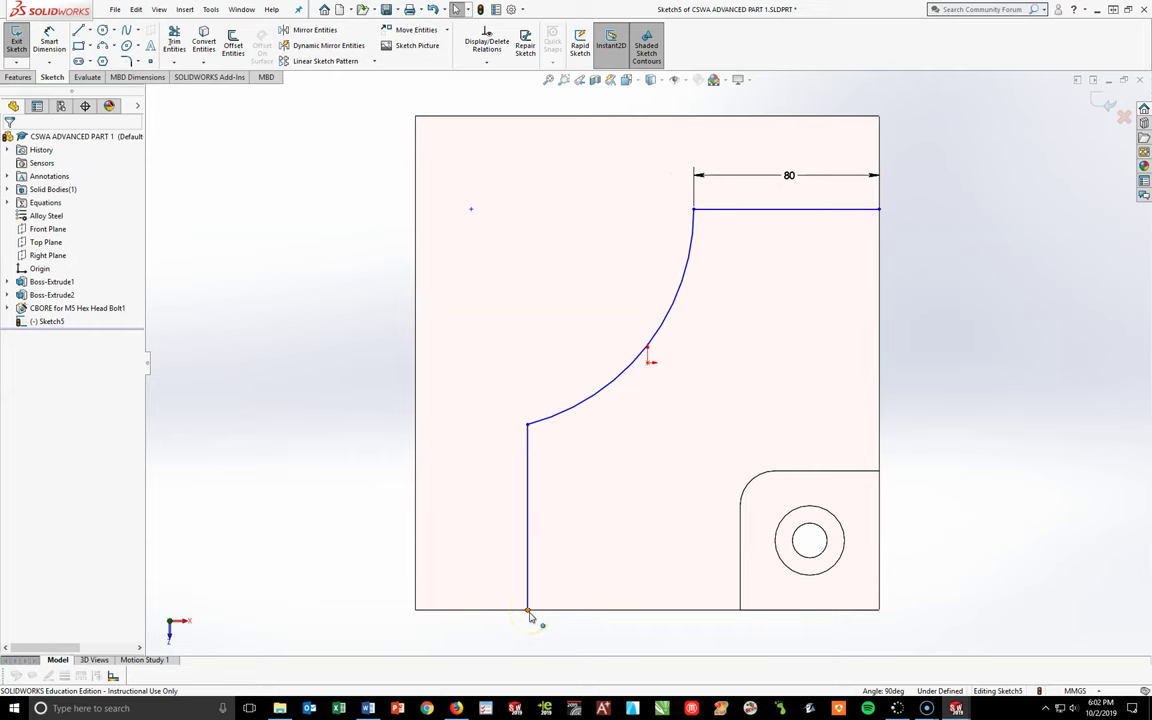
# - Dimension the horizontal distance from the arc's centre to the base plate's edge on the pad side, linking it to global variable C
pyautogui.click(48, 40)
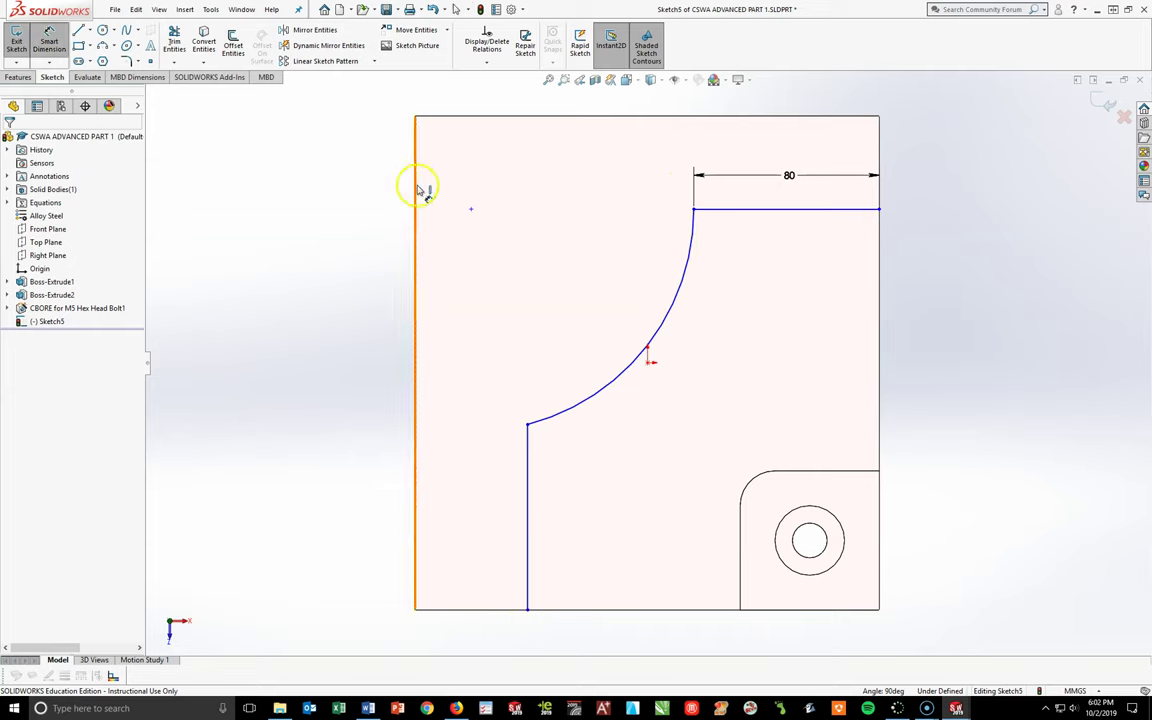
pyautogui.click(472, 210)
pyautogui.click(868, 321)
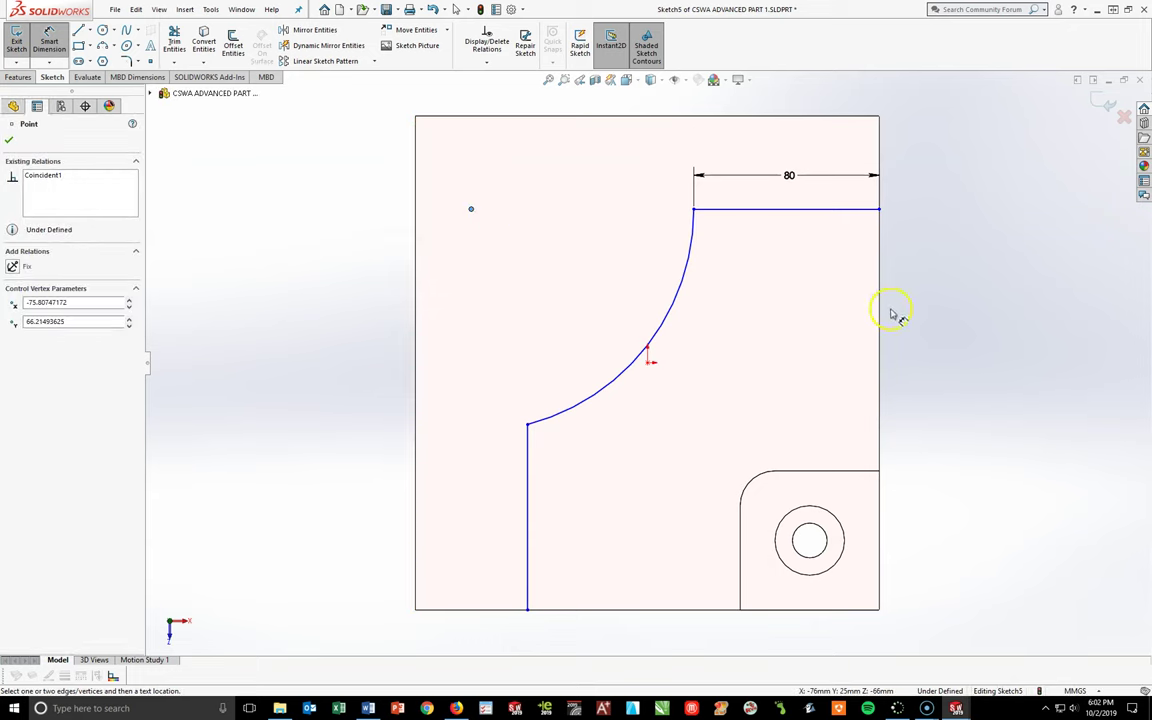
pyautogui.click(690, 641)
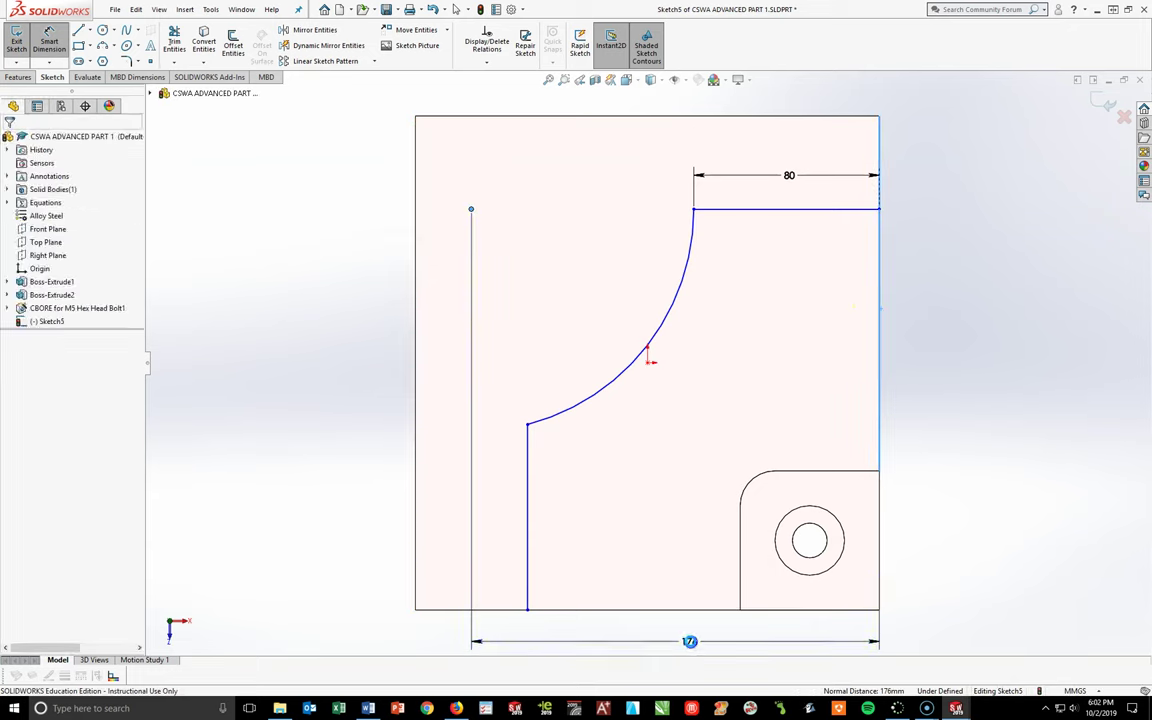
pyautogui.write('=')
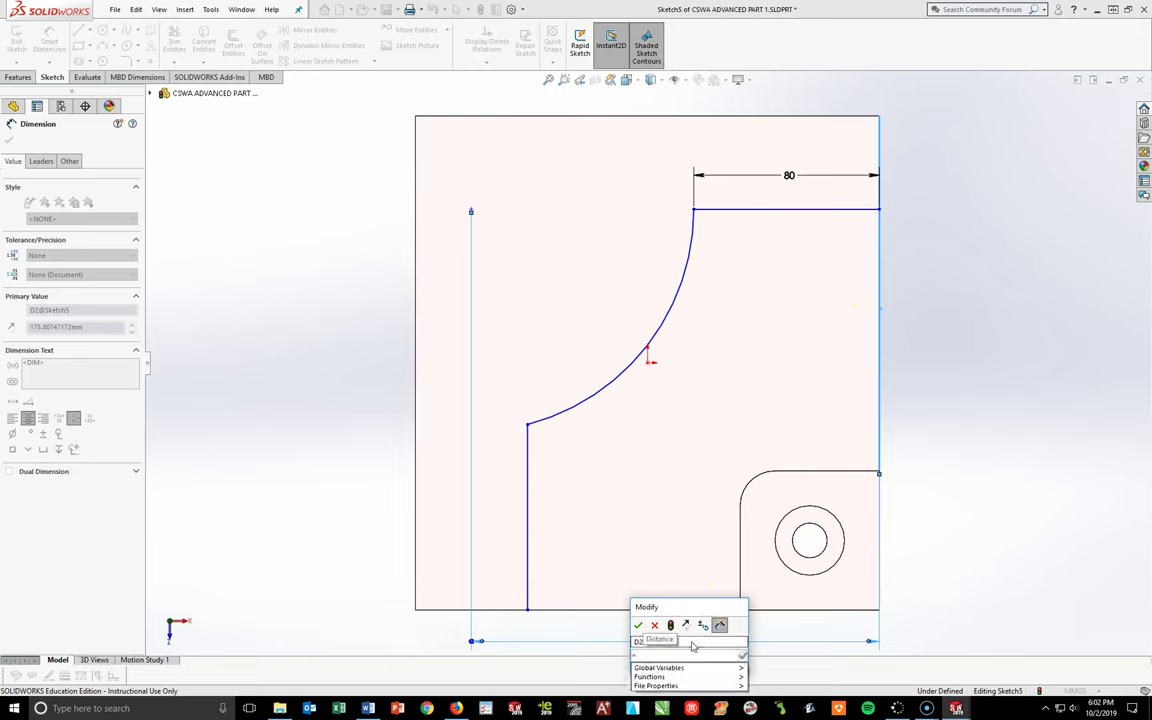
pyautogui.click(710, 668)
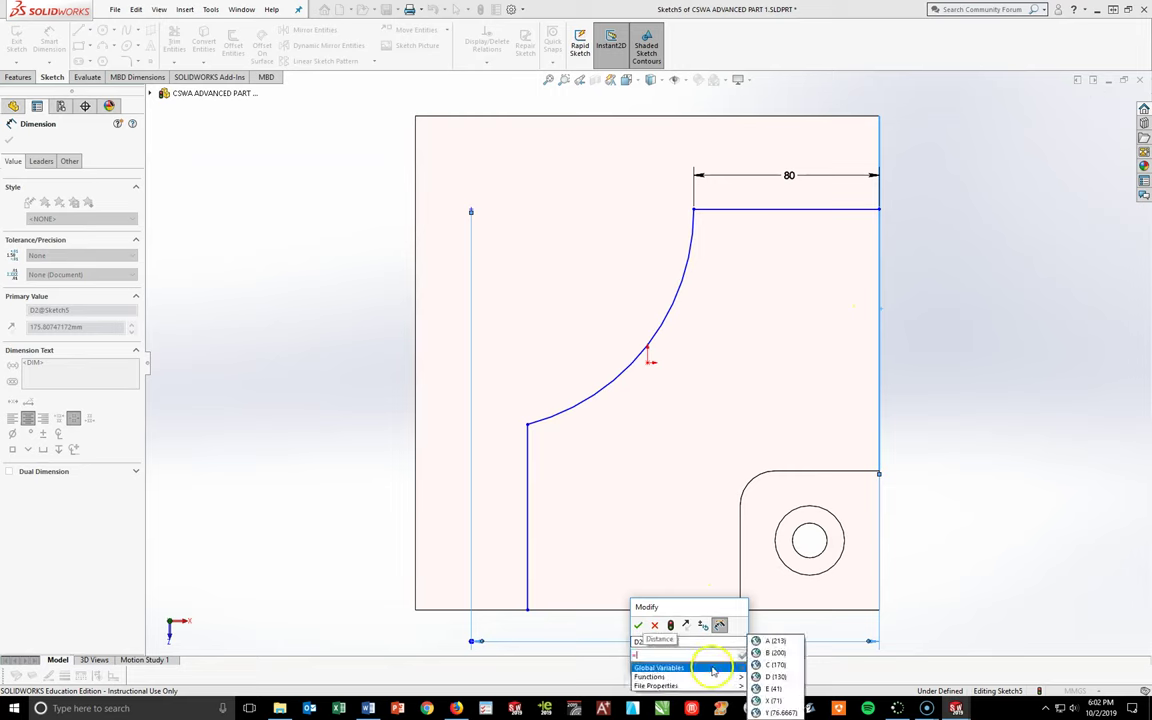
pyautogui.click(775, 664)
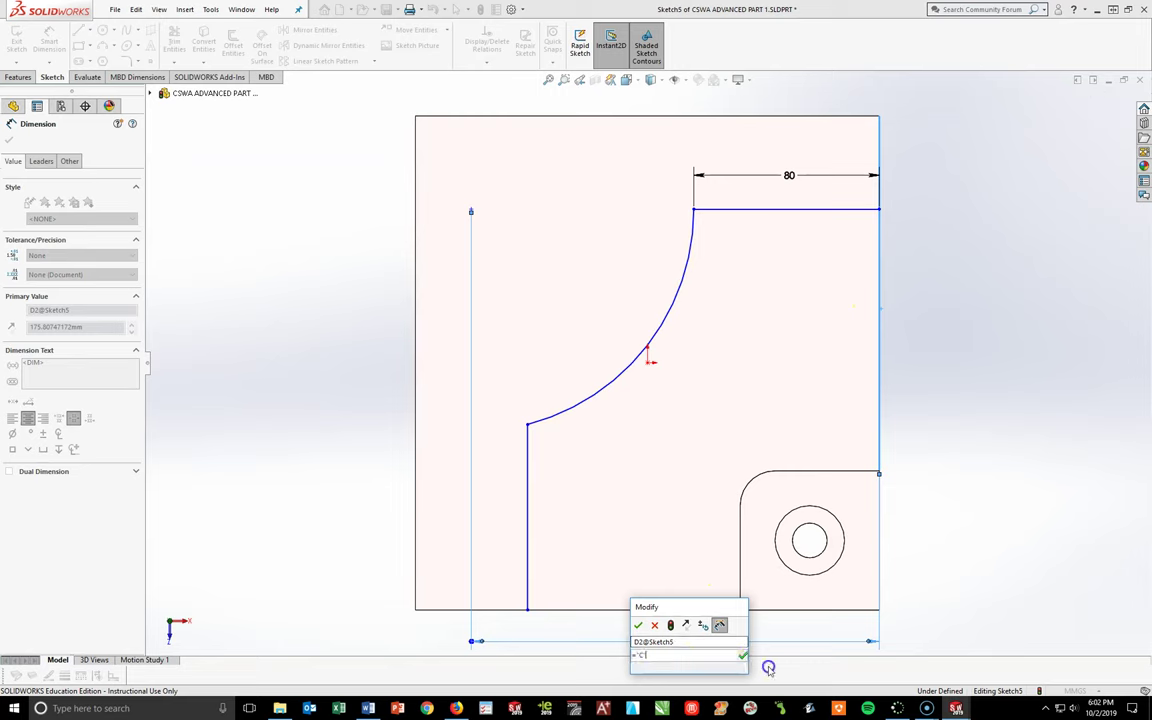
pyautogui.click(640, 626)
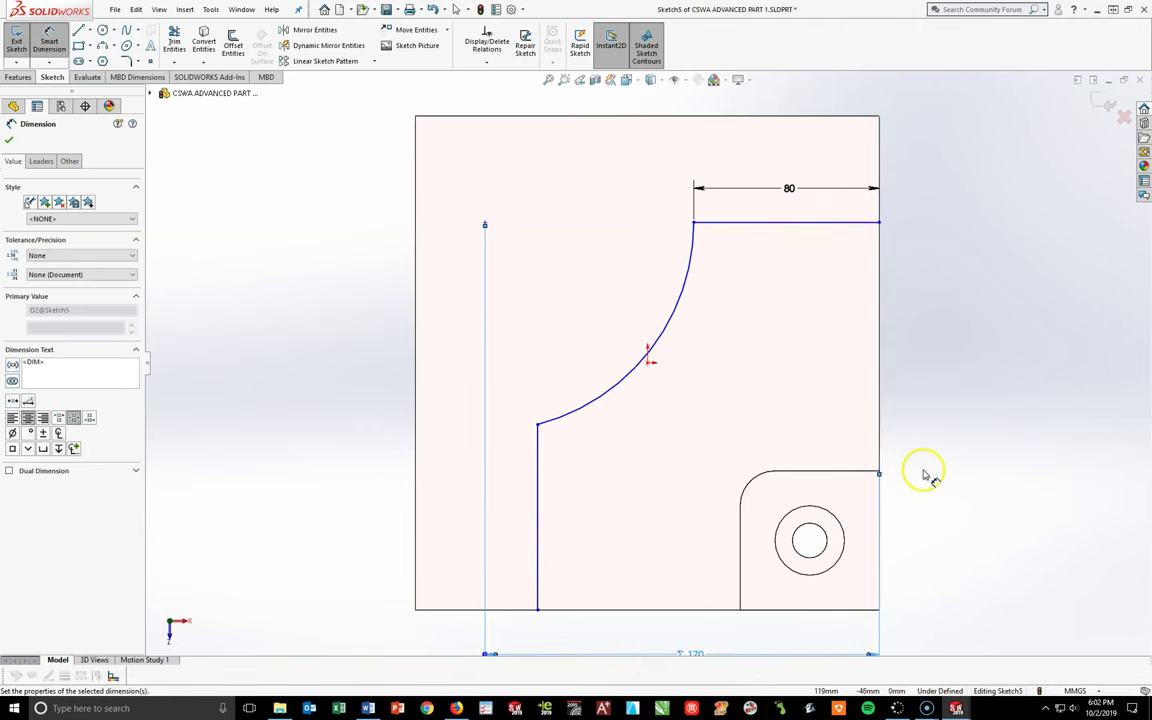
# - Dimension the vertical distance from the arc's centre to the base plate's lower edge, linking it to global variable C
pyautogui.press('z')
pyautogui.scroll(-2, 725, 338)
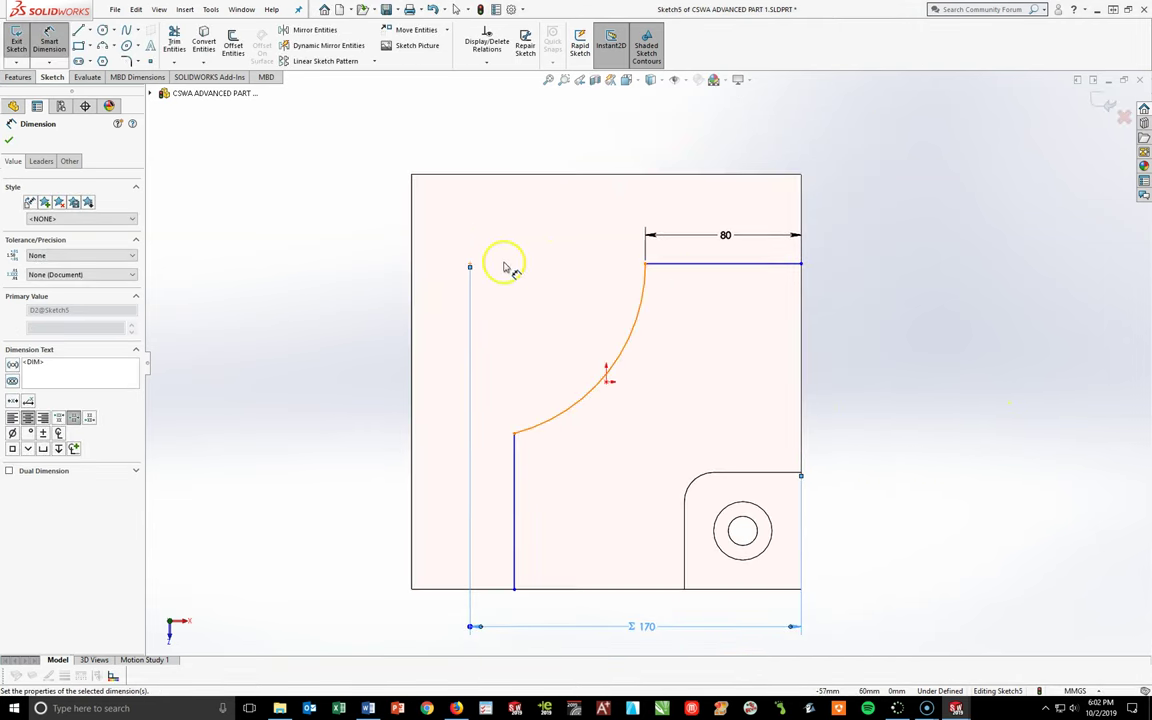
pyautogui.click(471, 265)
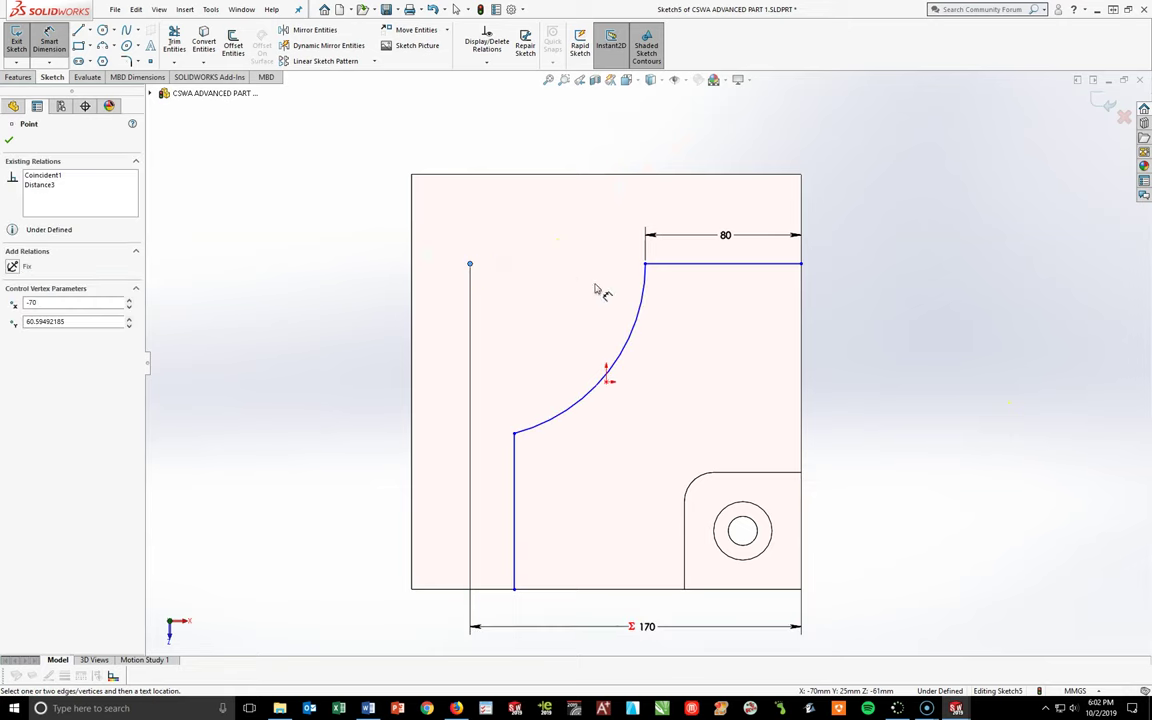
pyautogui.click(572, 590)
pyautogui.click(876, 424)
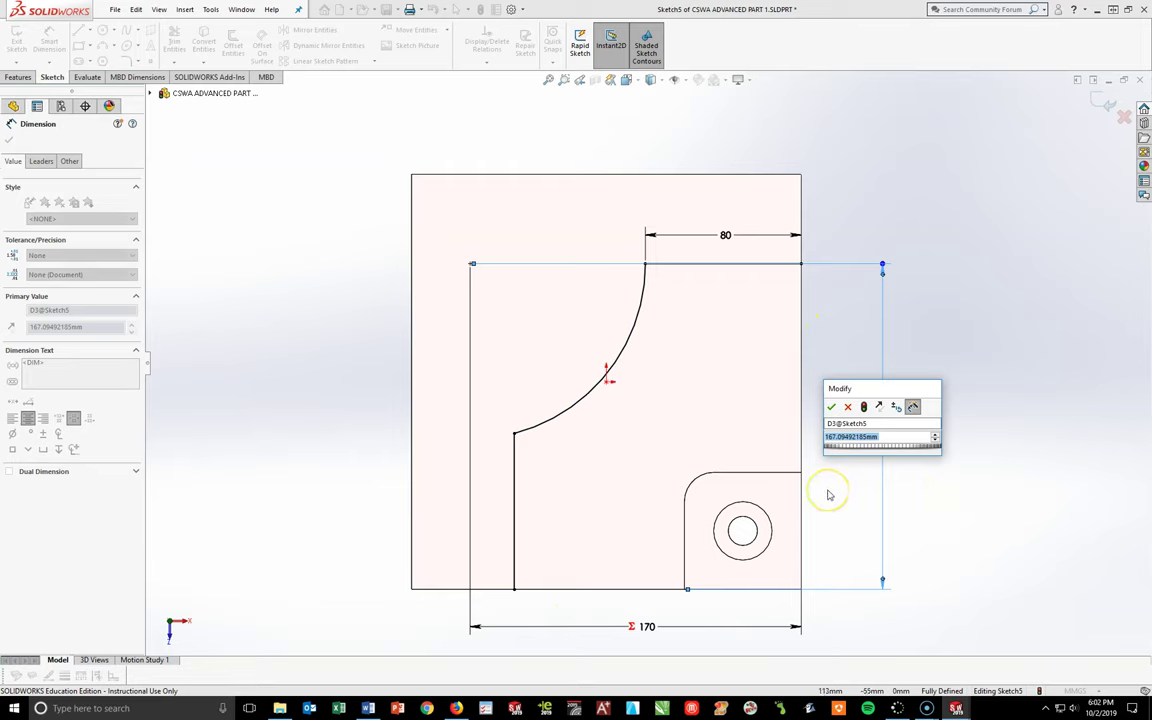
pyautogui.write('=')
pyautogui.moveTo(885, 450)
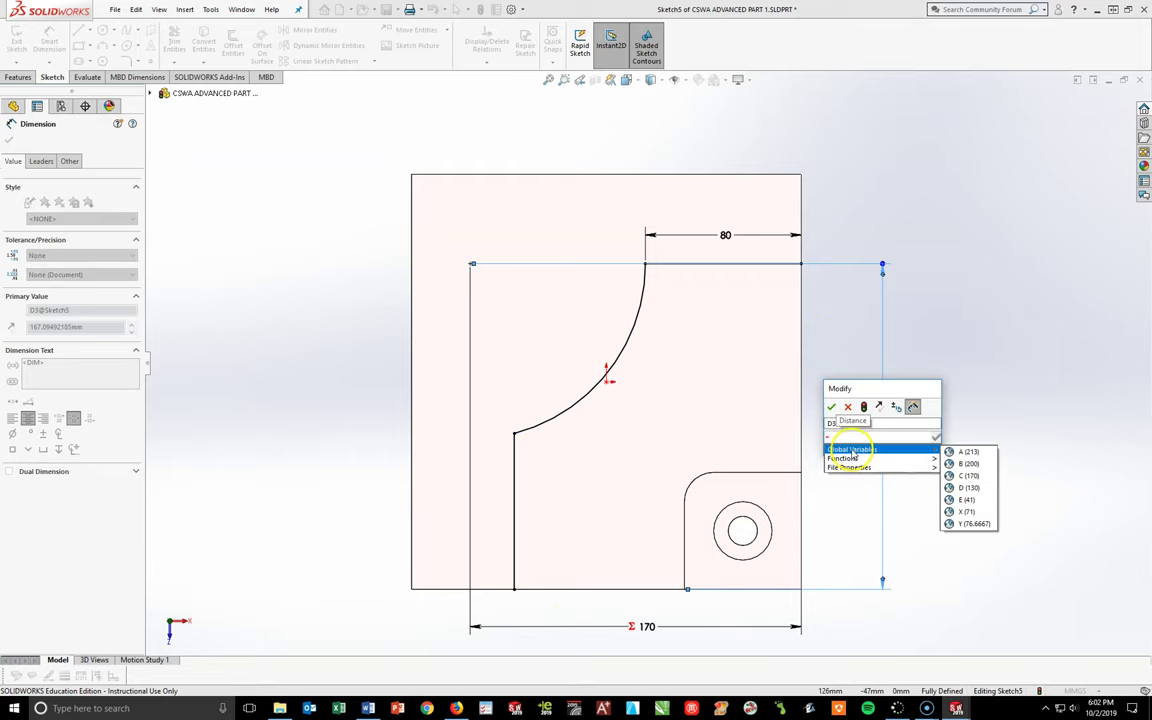
pyautogui.click(961, 476)
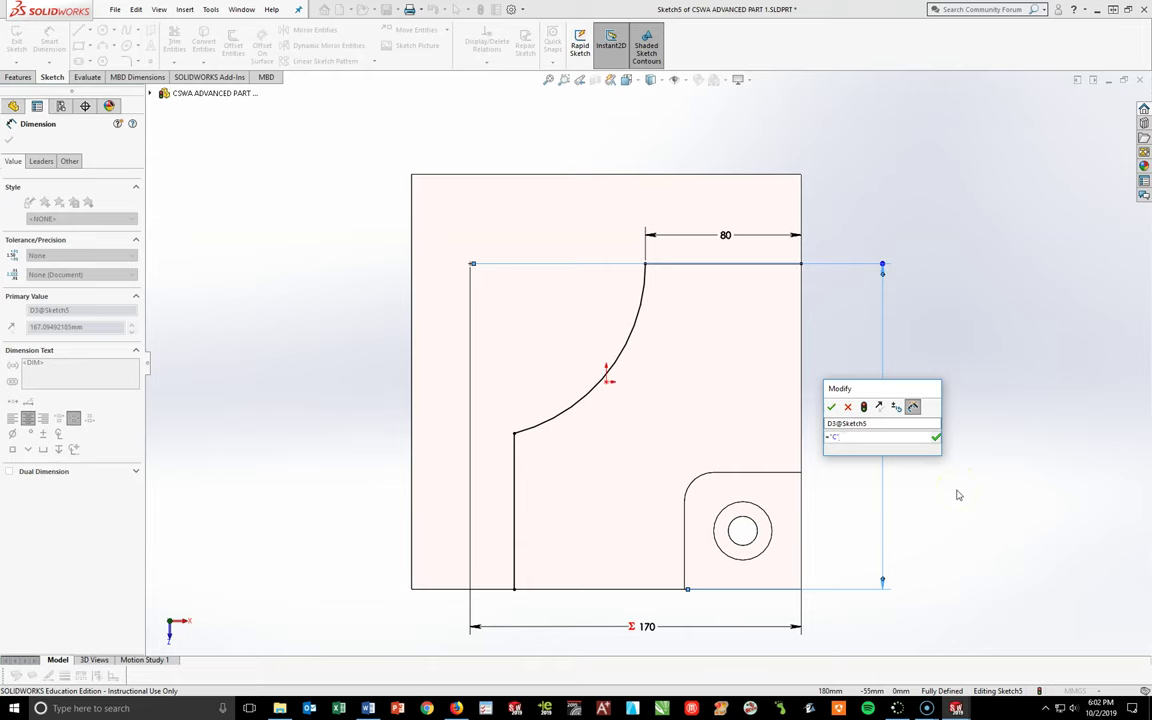
pyautogui.click(830, 406)
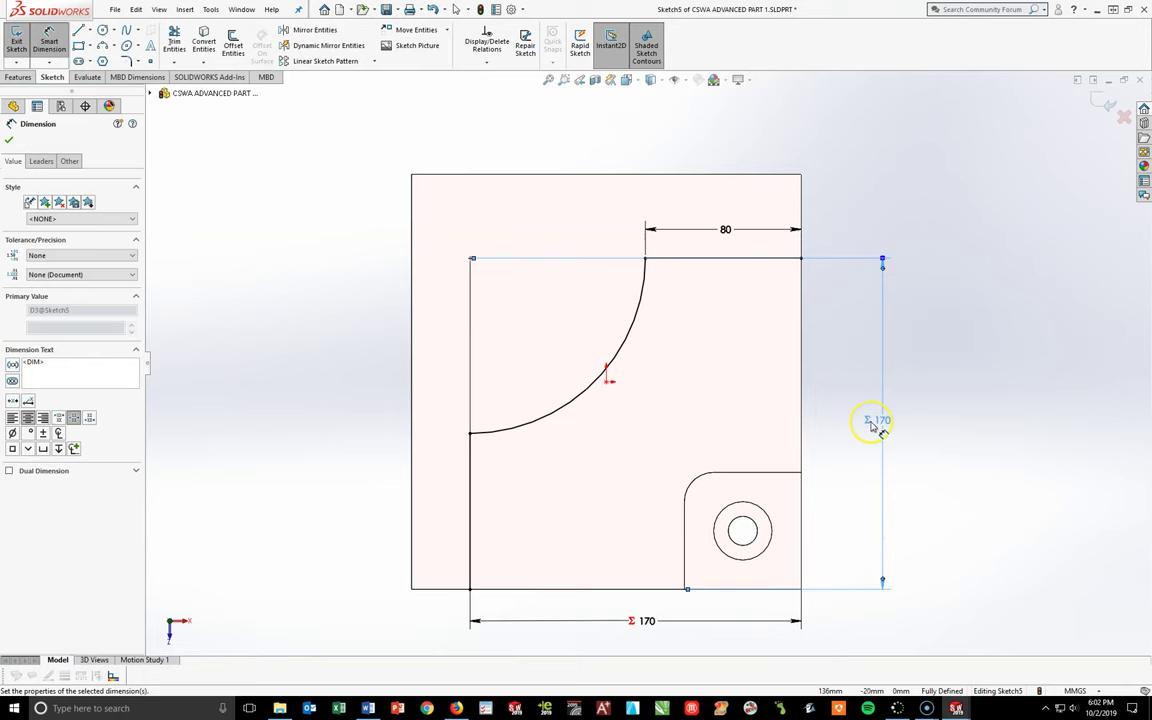
pyautogui.press('Escape')
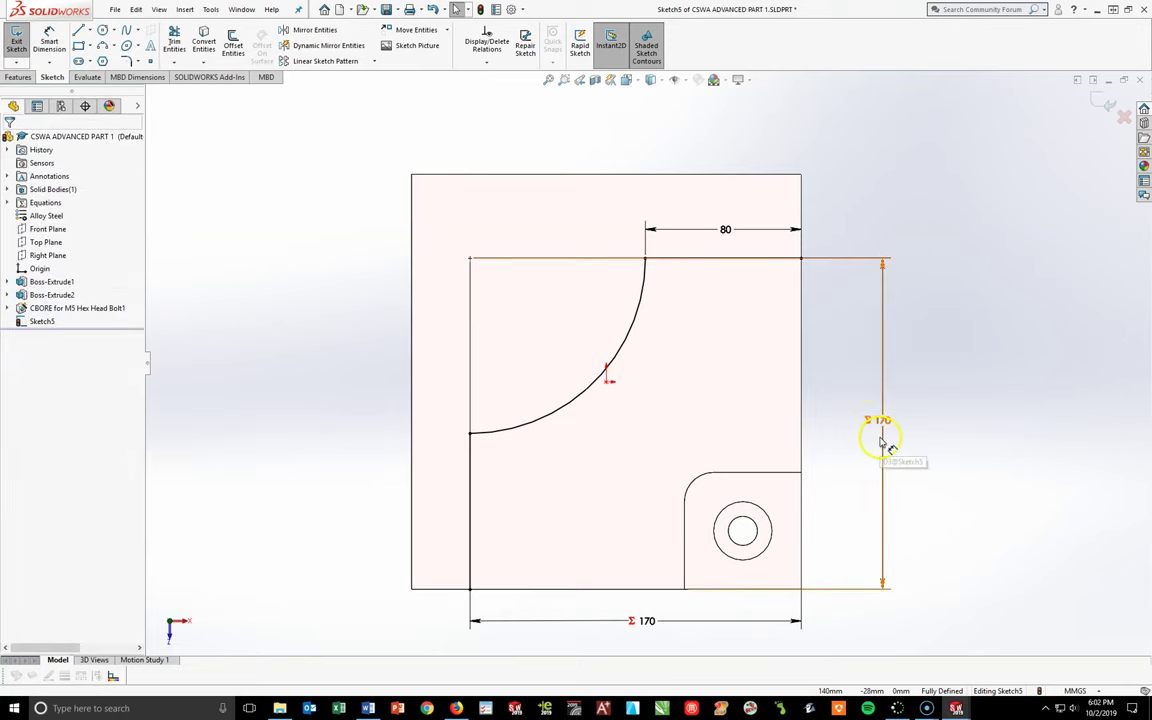
# - Offset the whole profile chain 15 mm toward the corner pad, and place the offset dimension outside the plate
pyautogui.click(235, 43)
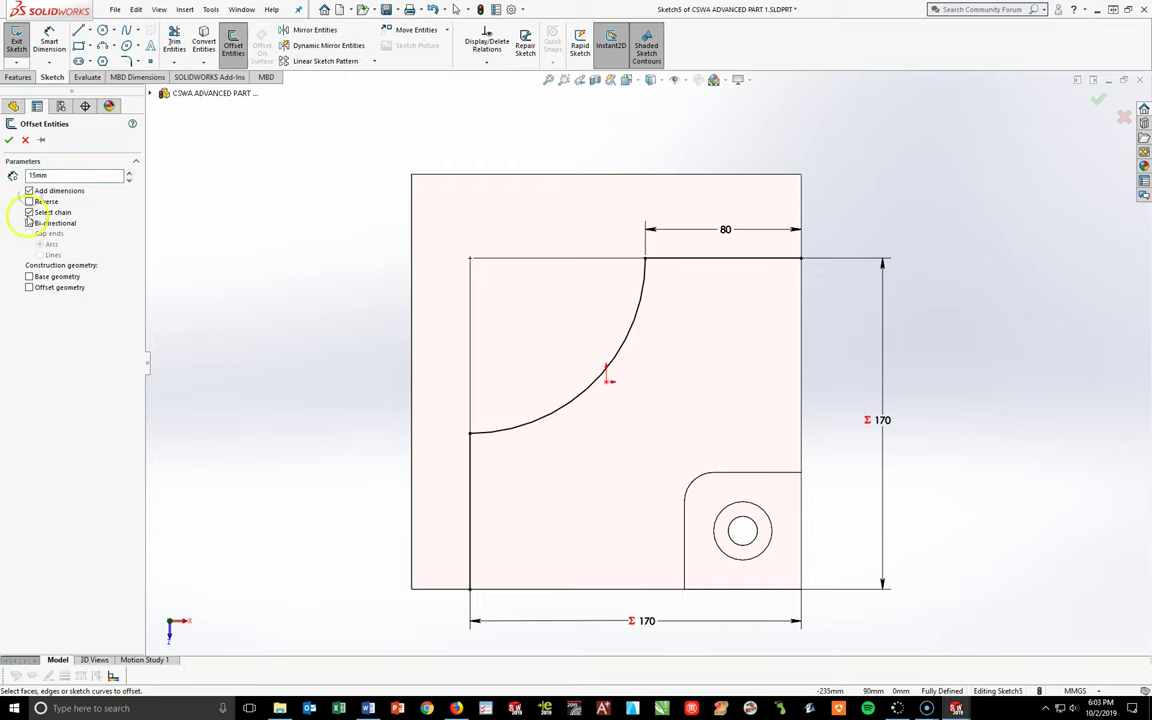
pyautogui.click(713, 260)
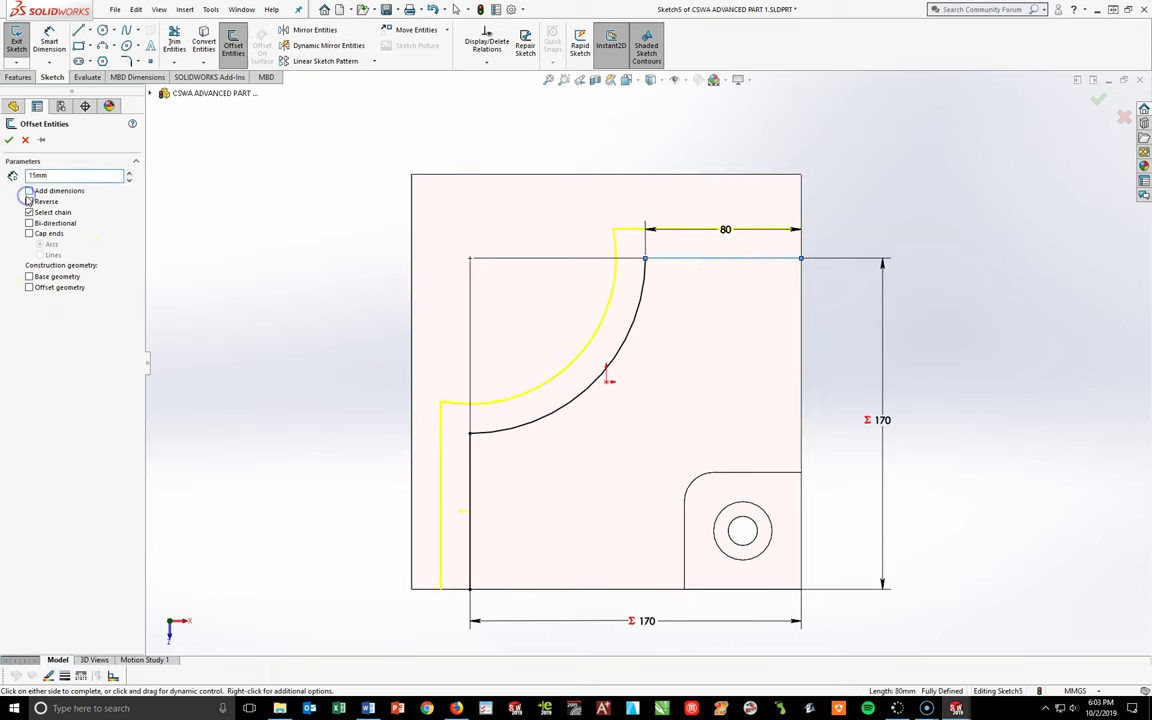
pyautogui.click(29, 201)
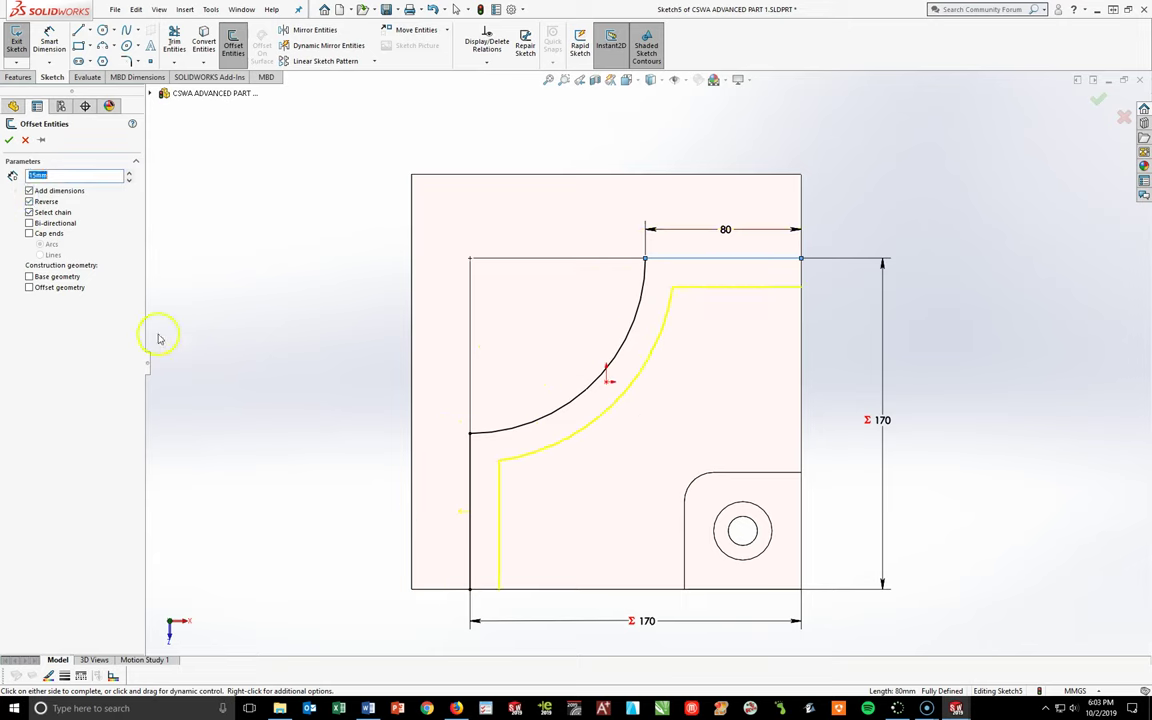
pyautogui.click(9, 143)
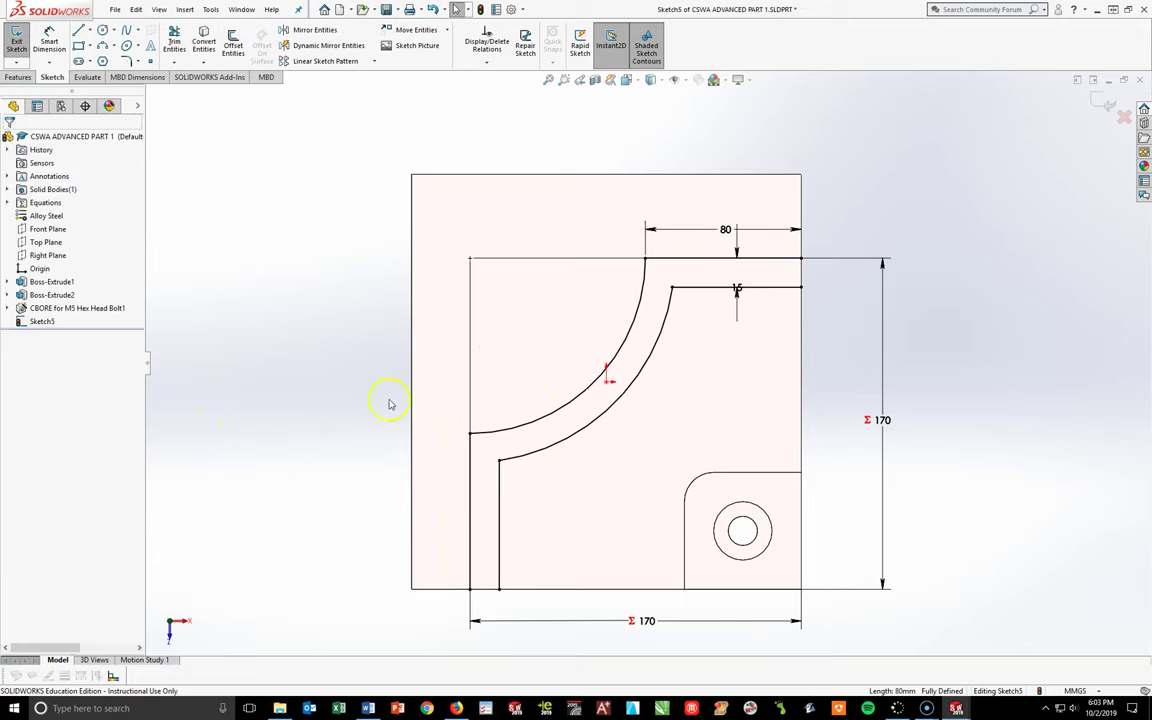
pyautogui.moveTo(751, 301); pyautogui.dragTo(847, 272)
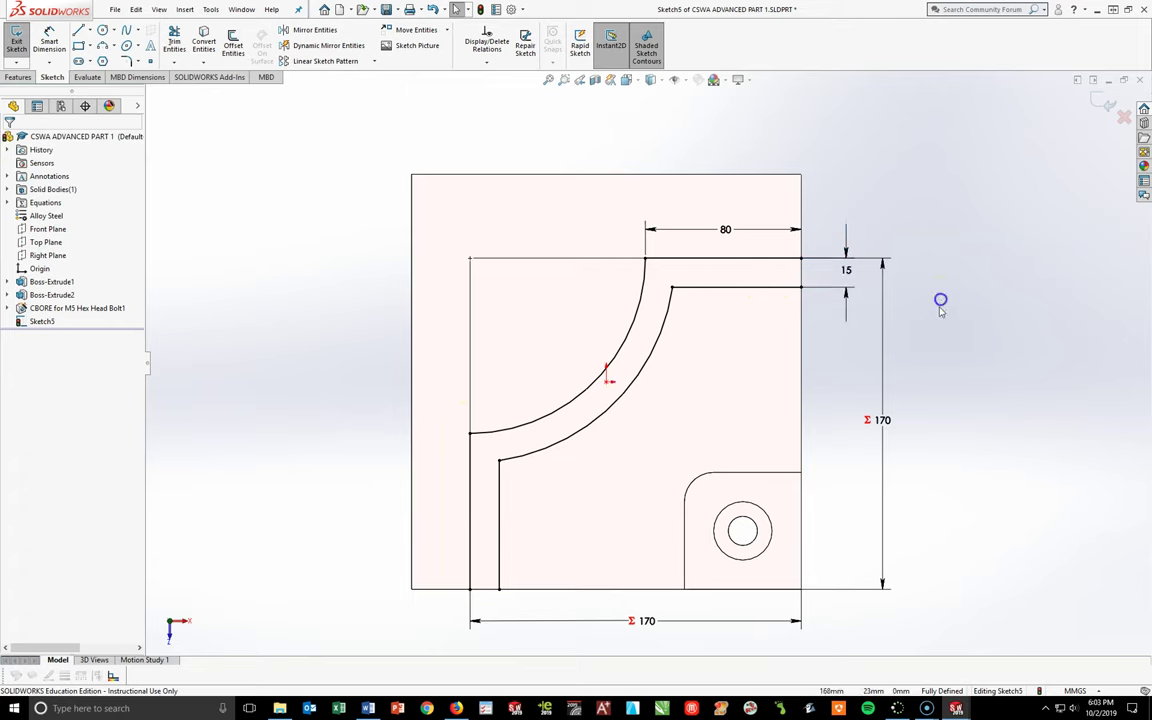
# - Close both open ends between the profile and its offset with straight lines along the plate's edges
pyautogui.click(494, 589)
pyautogui.press('Delete')
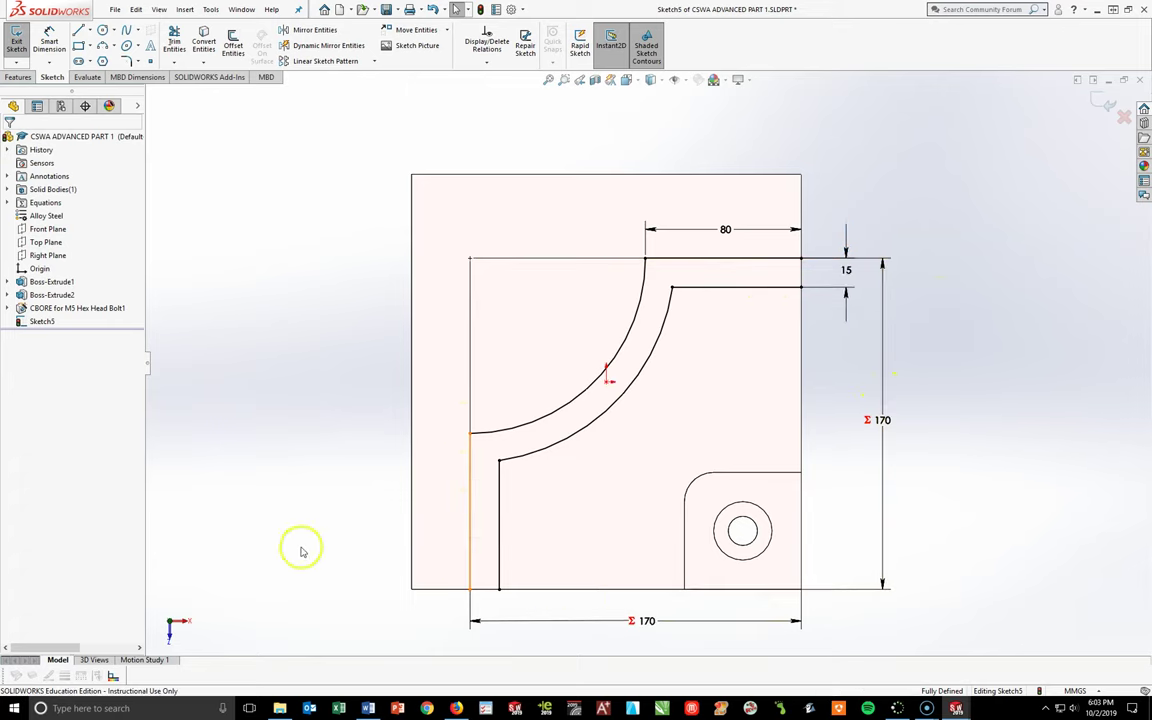
pyautogui.click(78, 30)
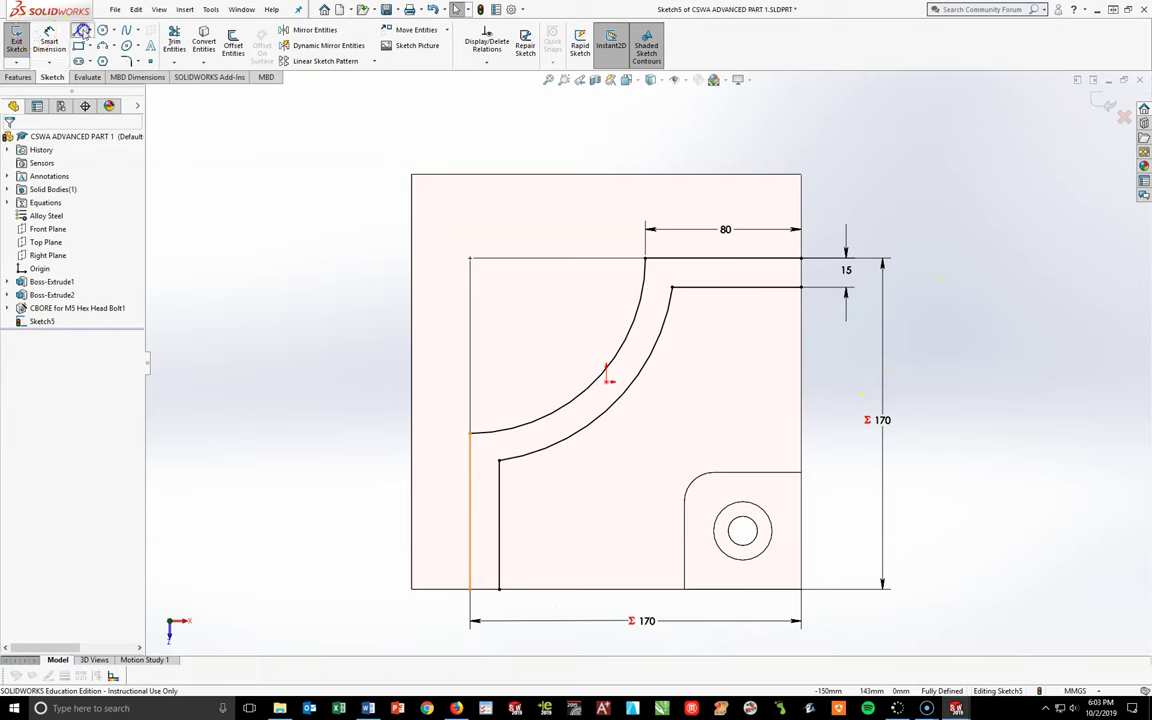
pyautogui.click(471, 590)
pyautogui.click(501, 590)
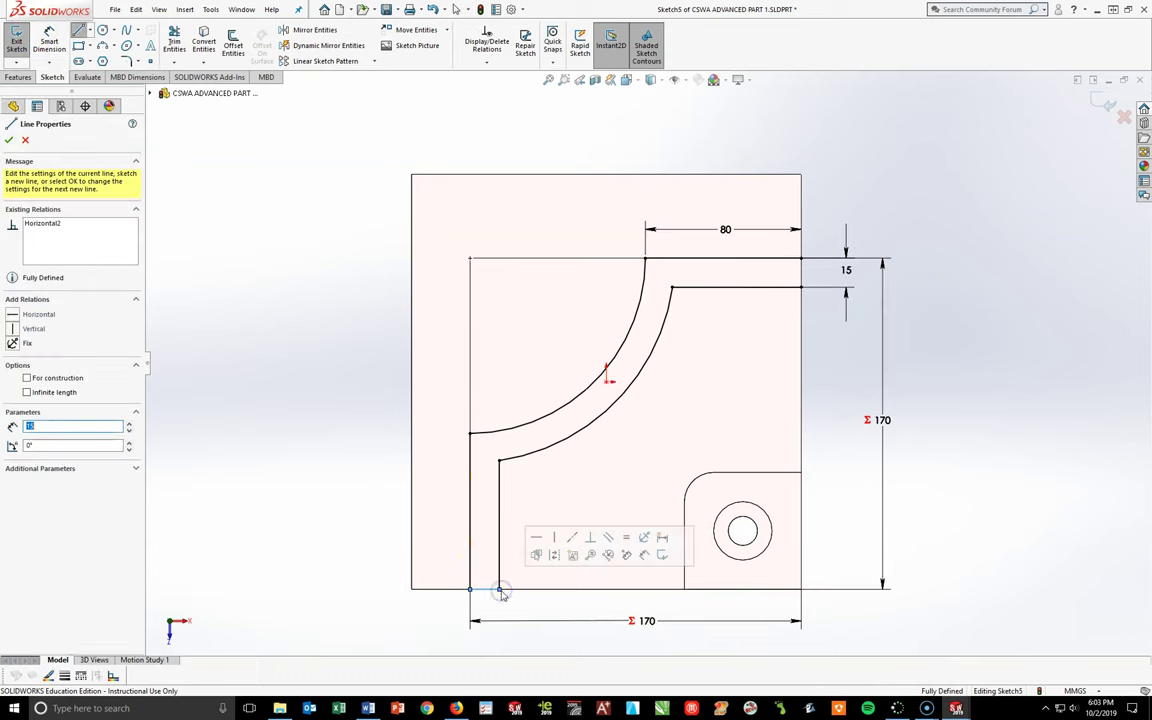
pyautogui.click(801, 259)
pyautogui.click(801, 287)
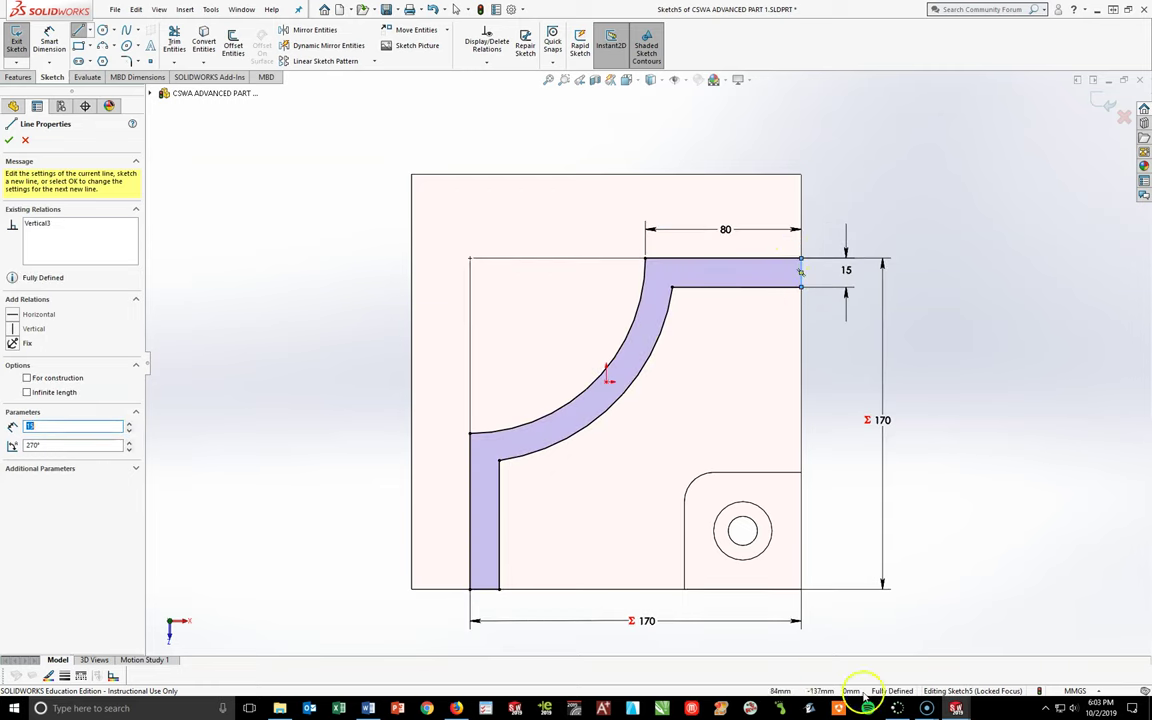
pyautogui.doubleClick(829, 541)
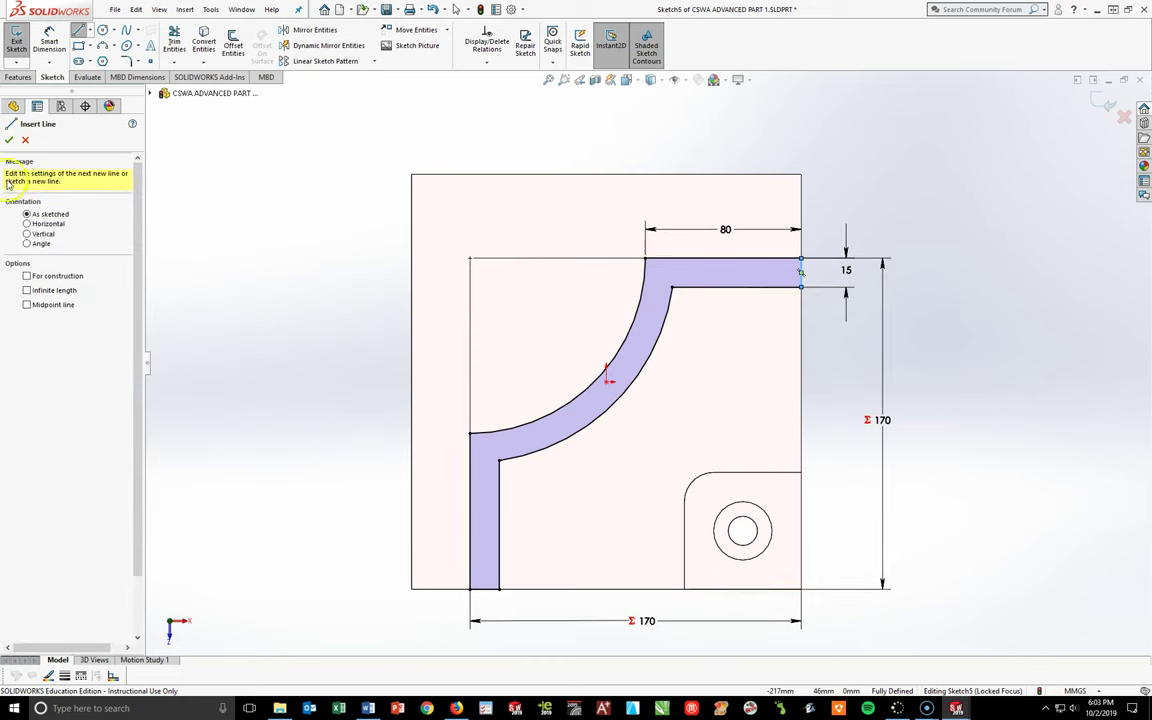
pyautogui.click(9, 140)
# - Extrude the closed wall profile upward from the plate with a blind depth of 95-25 mm, merged with the body
pyautogui.press('space')
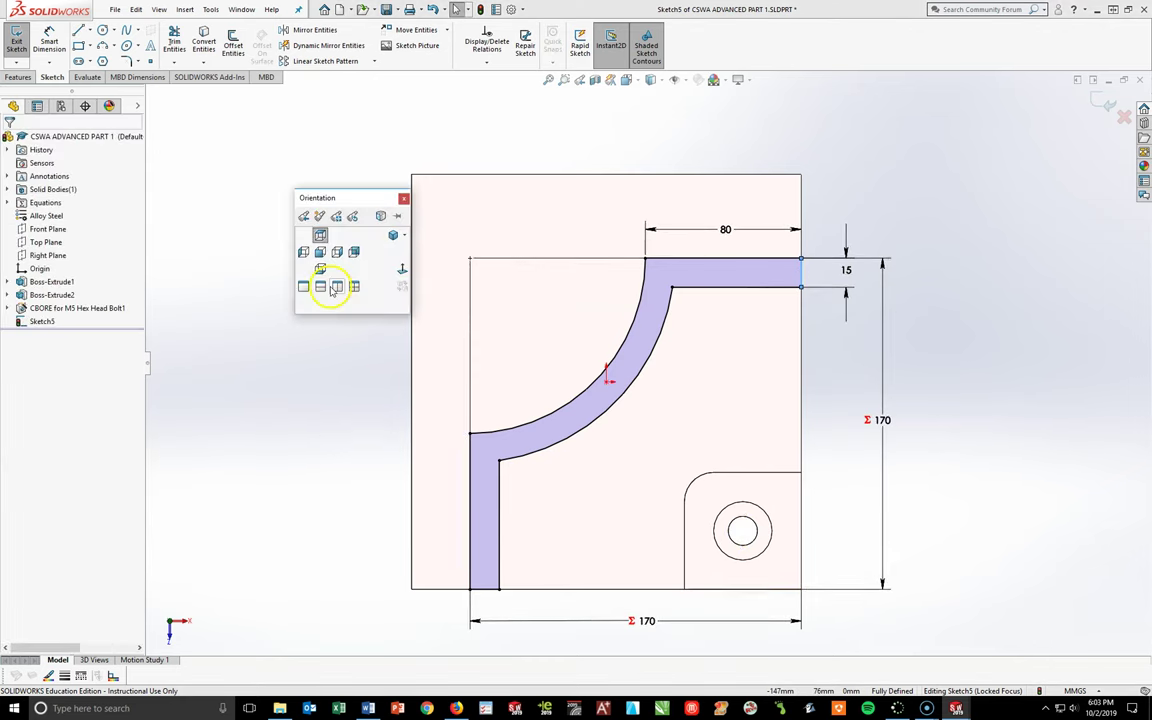
pyautogui.click(392, 235)
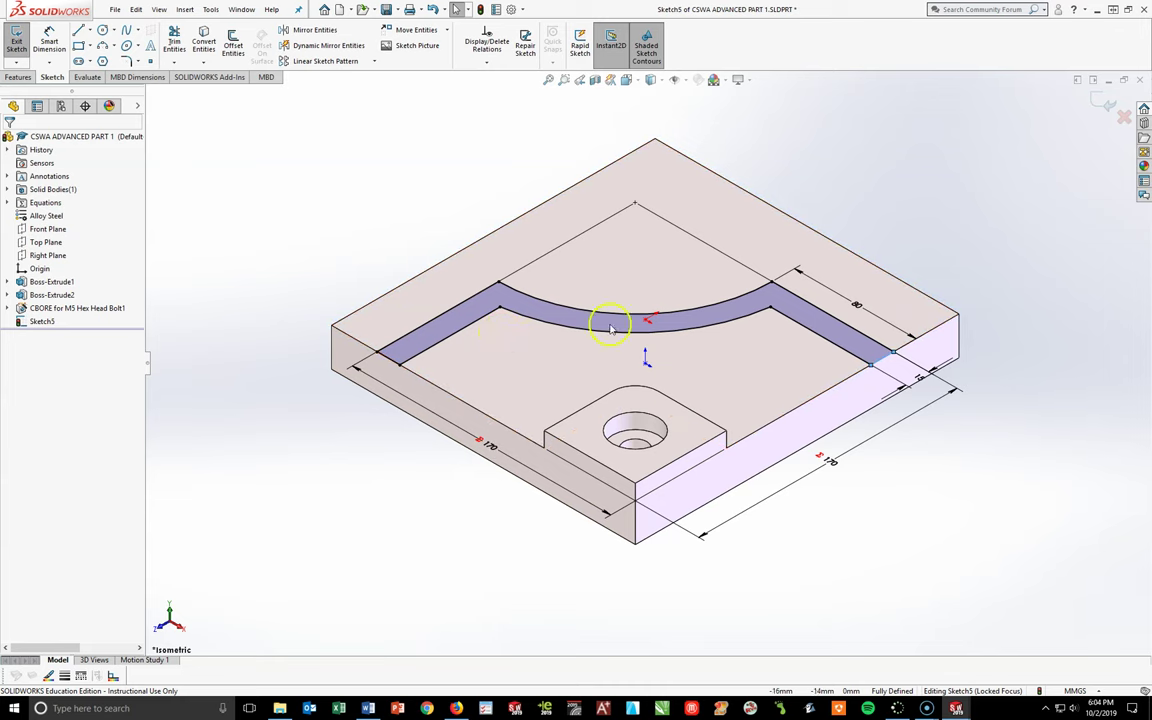
pyautogui.click(19, 77)
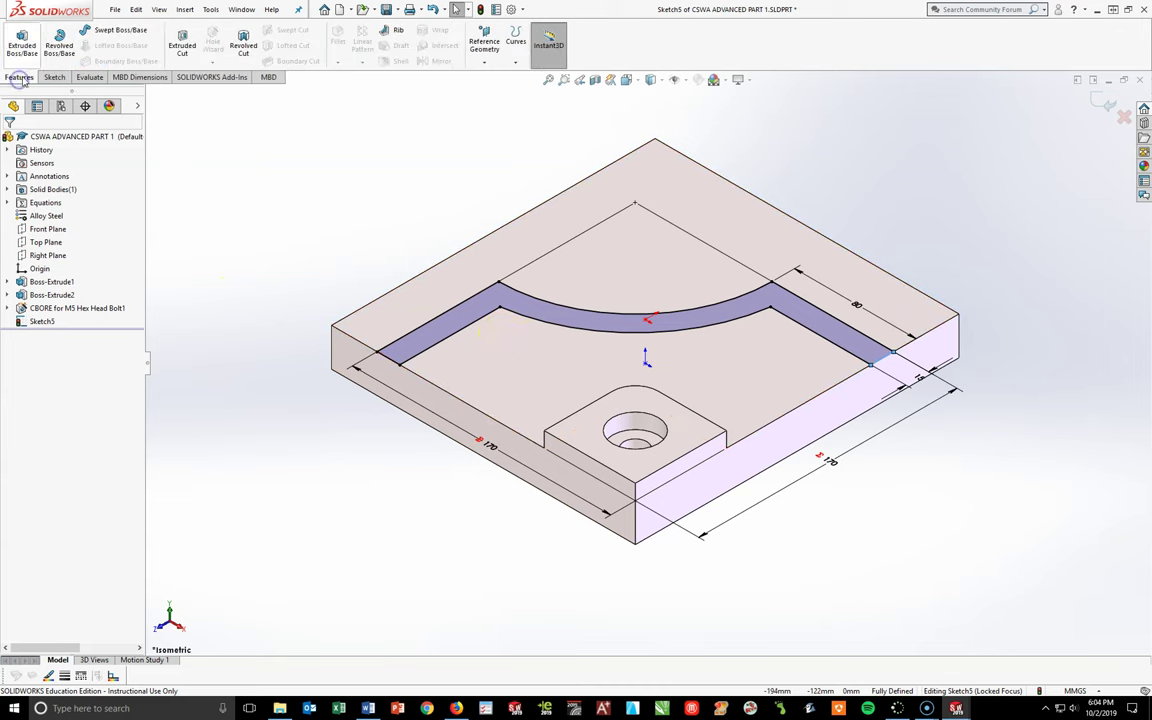
pyautogui.click(22, 45)
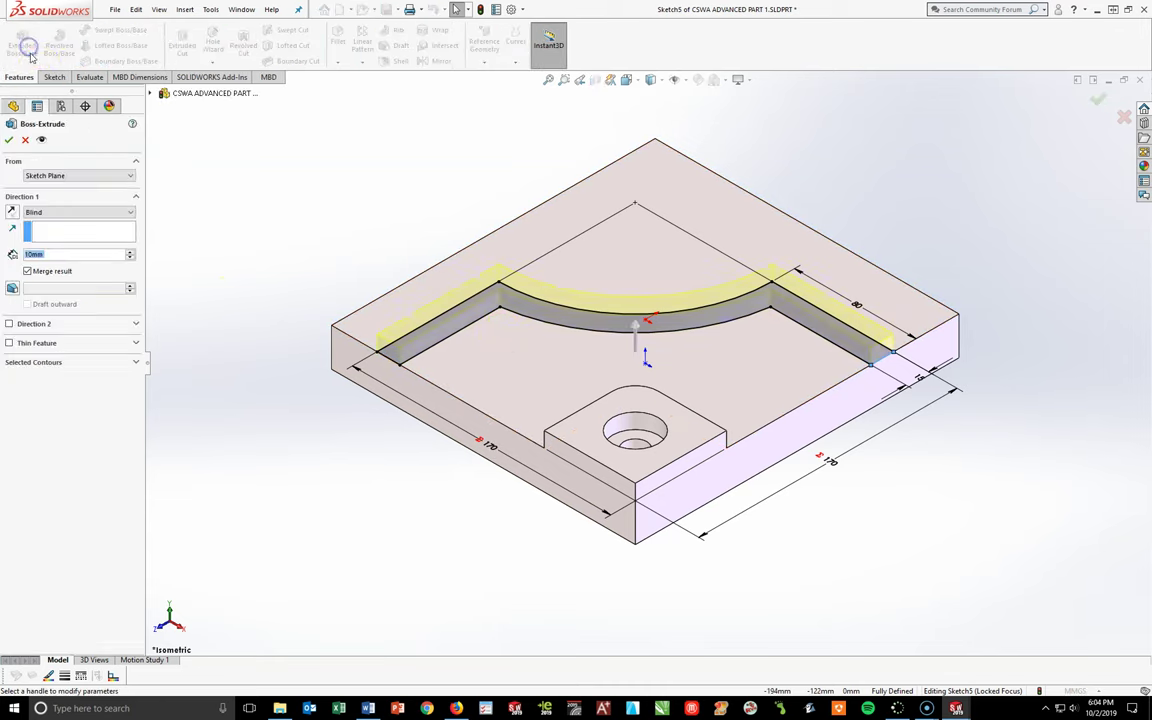
pyautogui.click(88, 254)
pyautogui.write('95-25')
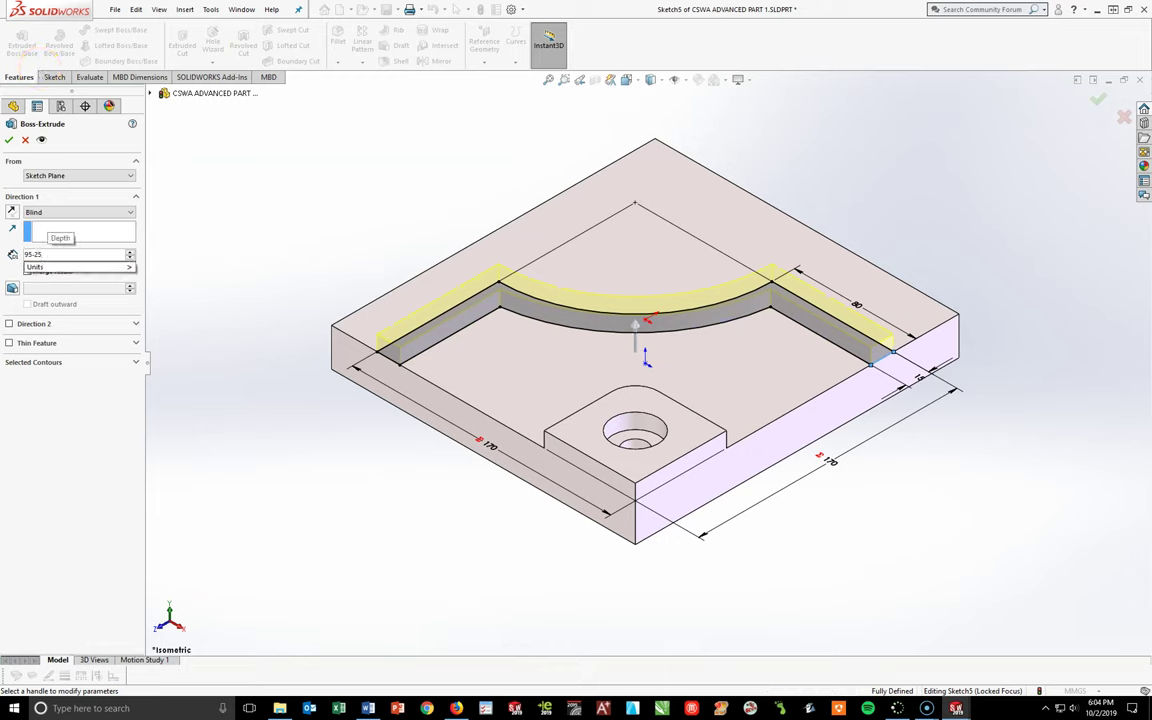
pyautogui.press('Return')
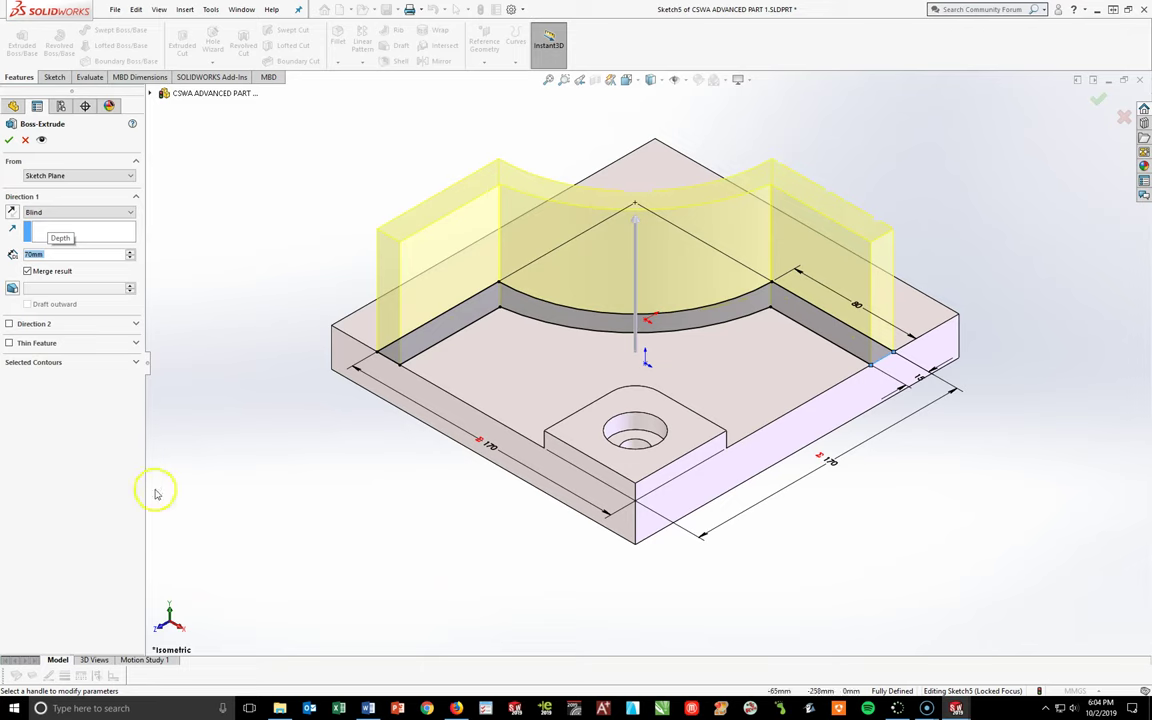
pyautogui.click(9, 139)
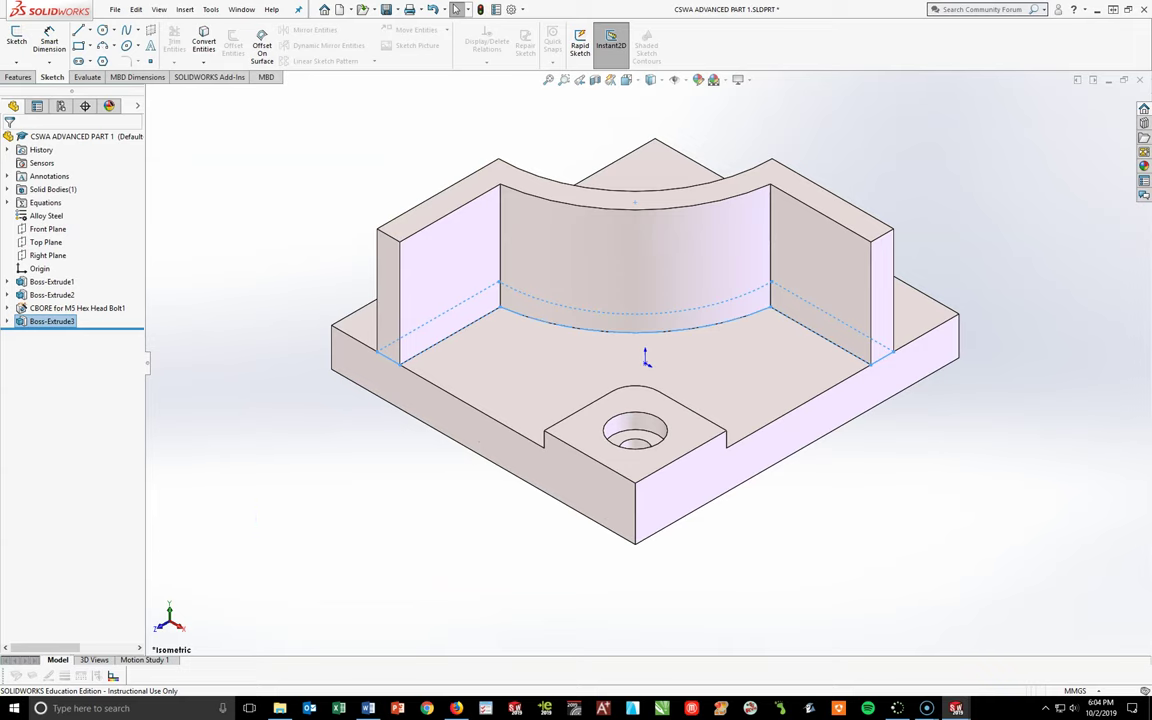
# - Create a reference plane offset 10 mm outward from the base plate's front face
pyautogui.click(368, 708)
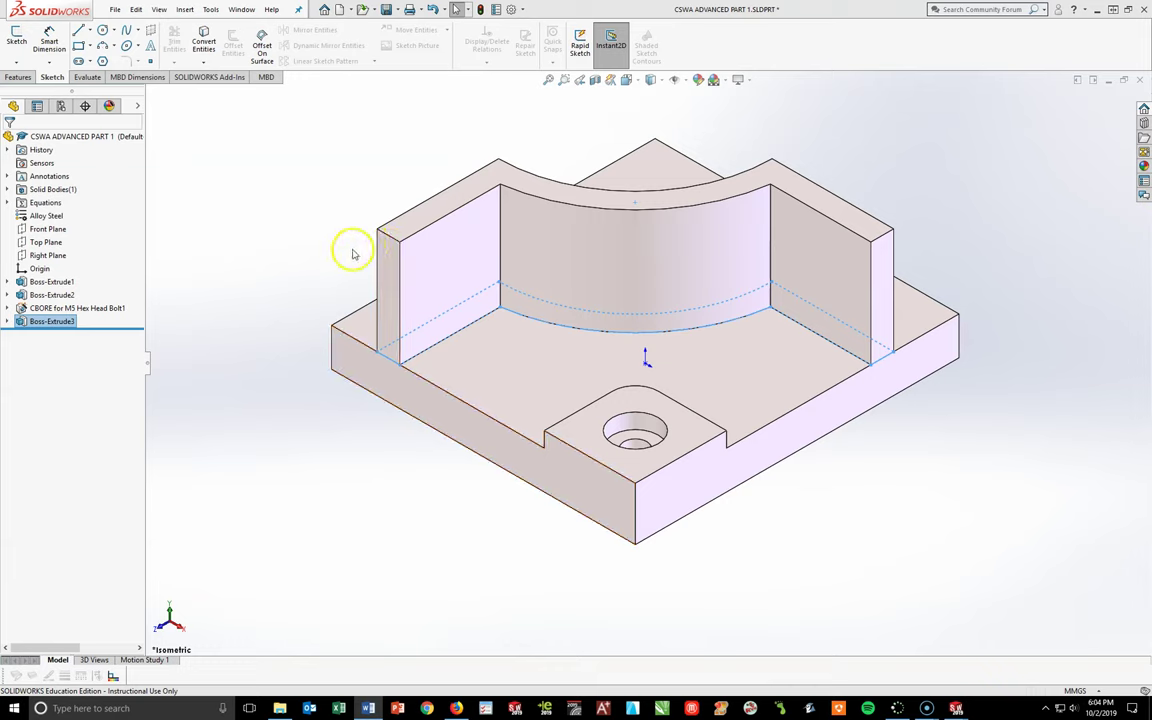
pyautogui.click(962, 393)
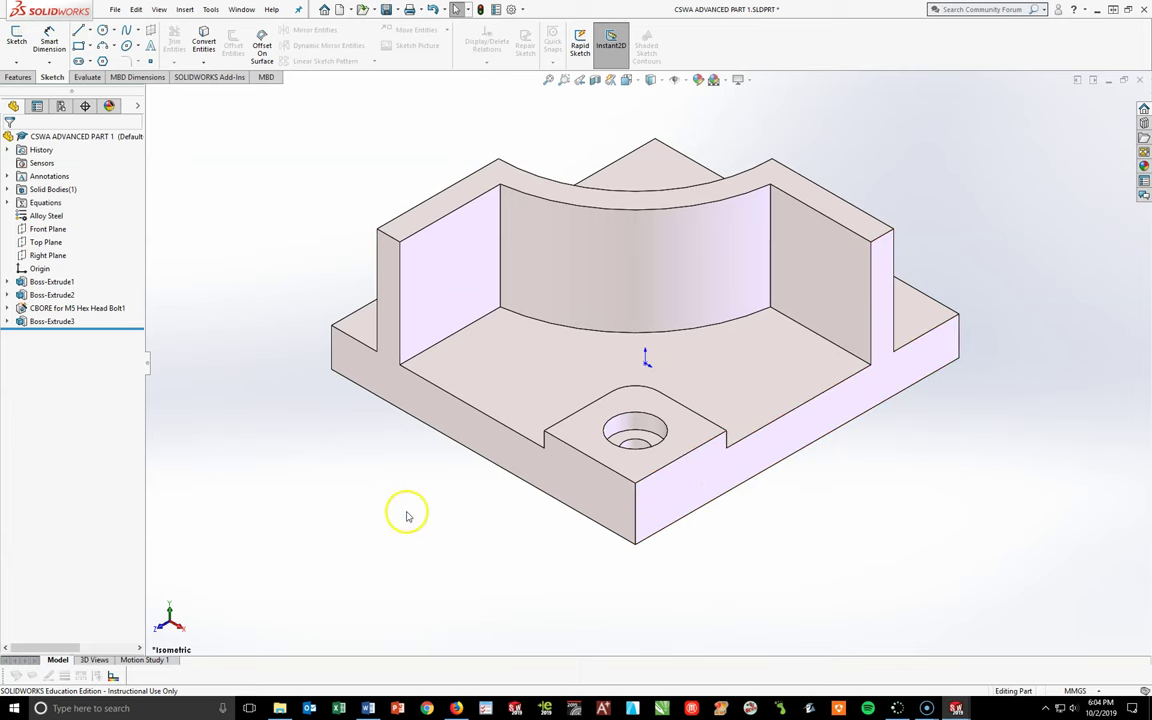
pyautogui.click(14, 76)
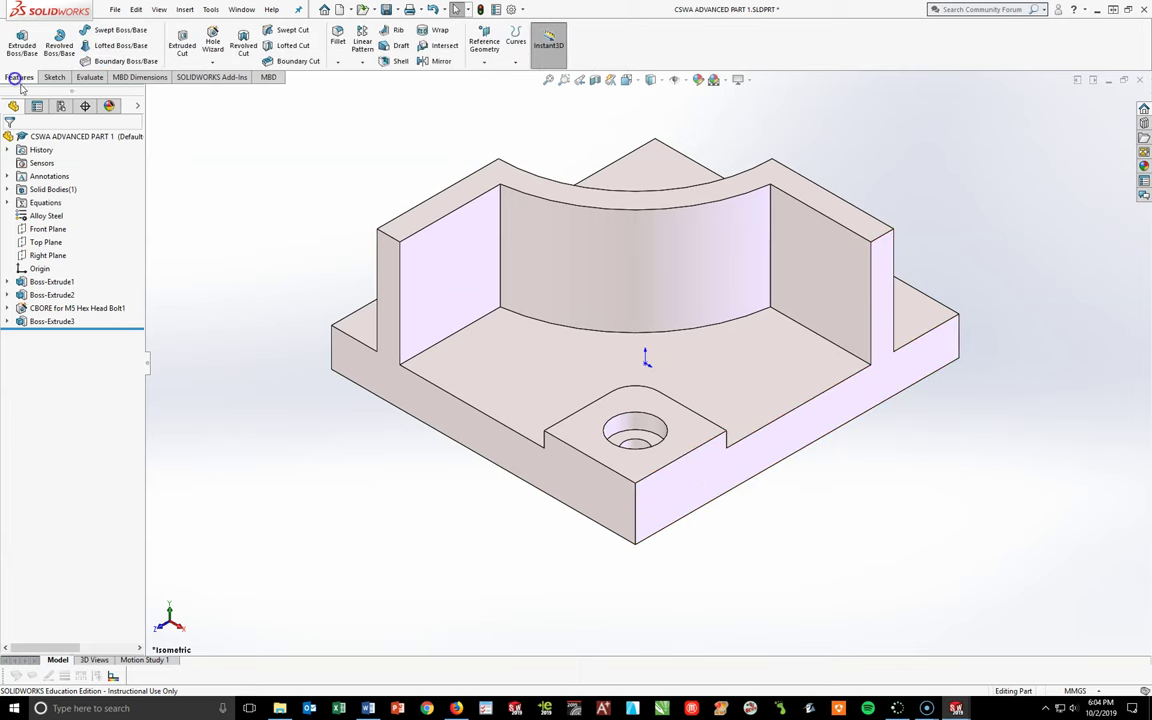
pyautogui.click(486, 58)
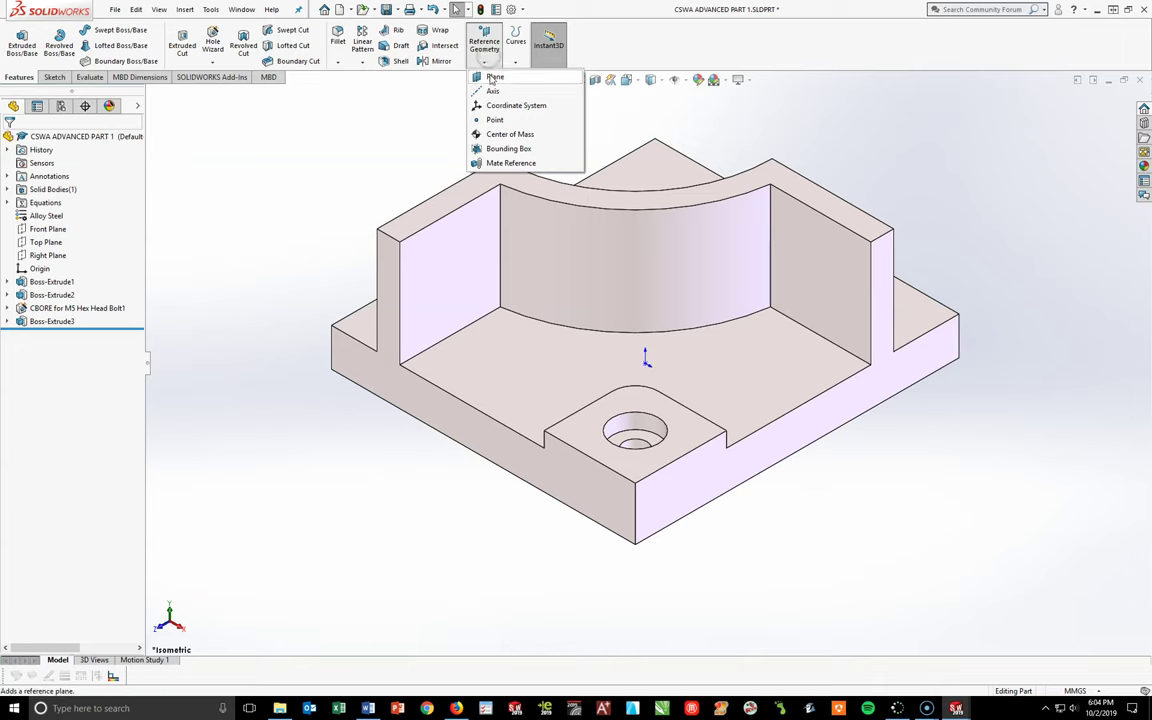
pyautogui.click(486, 236)
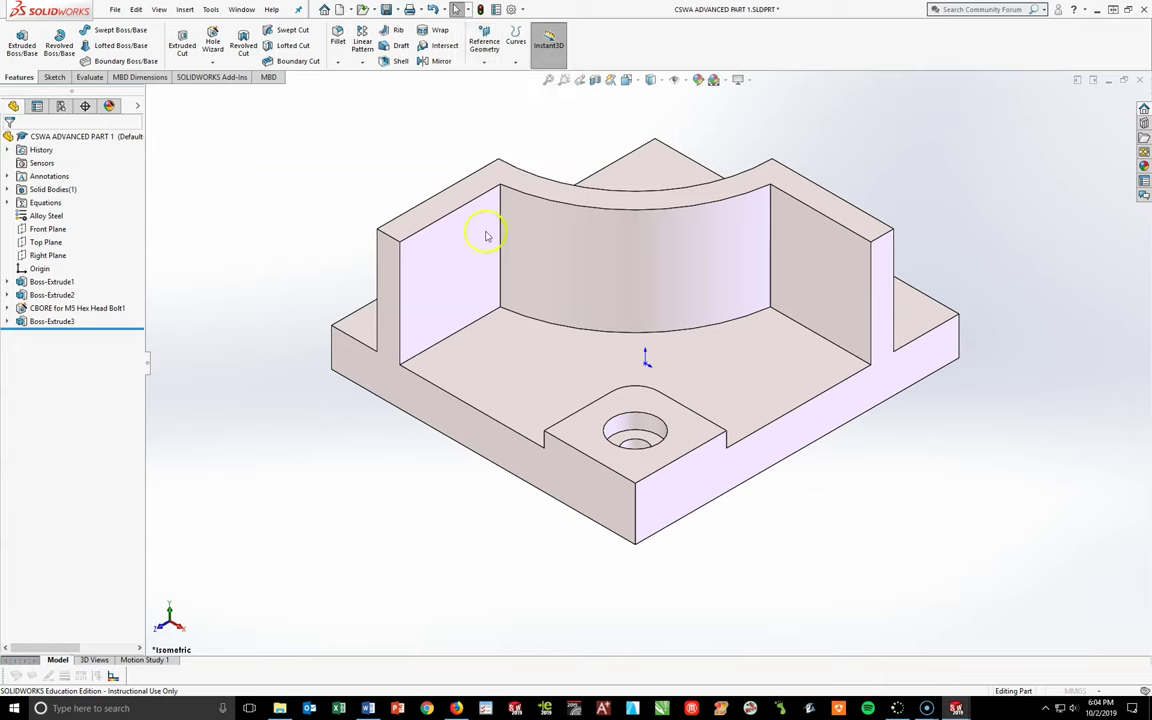
pyautogui.click(458, 420)
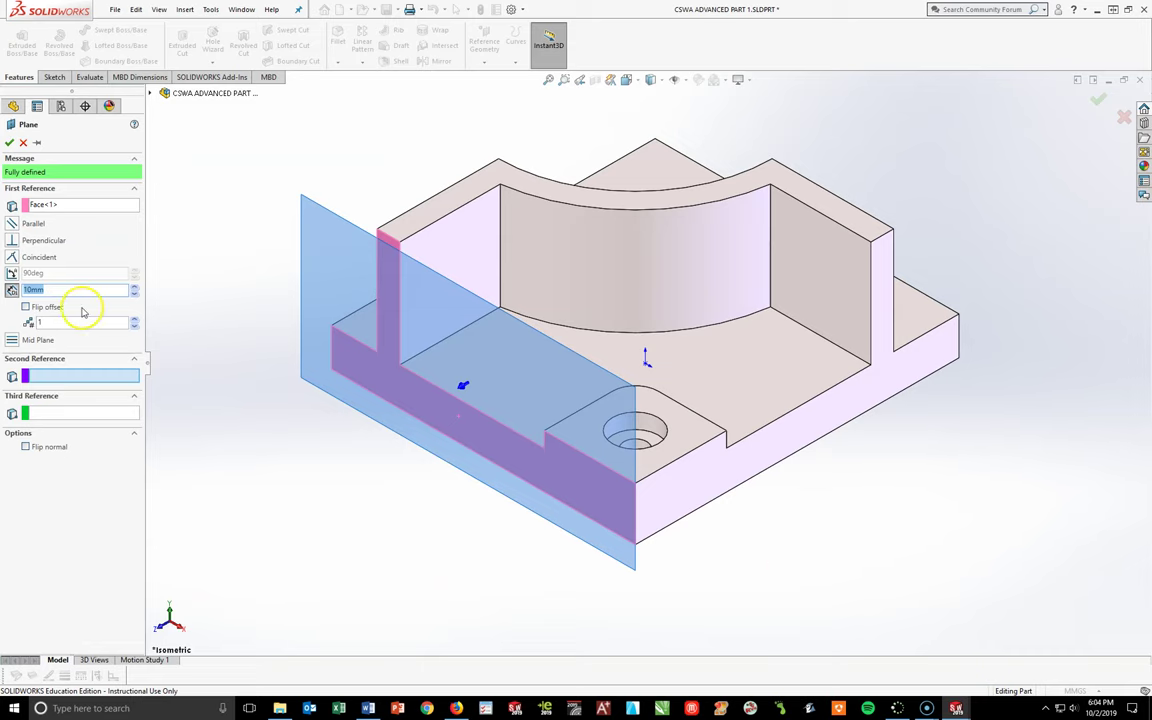
pyautogui.moveTo(753, 514); pyautogui.dragTo(730, 500, button='middle')
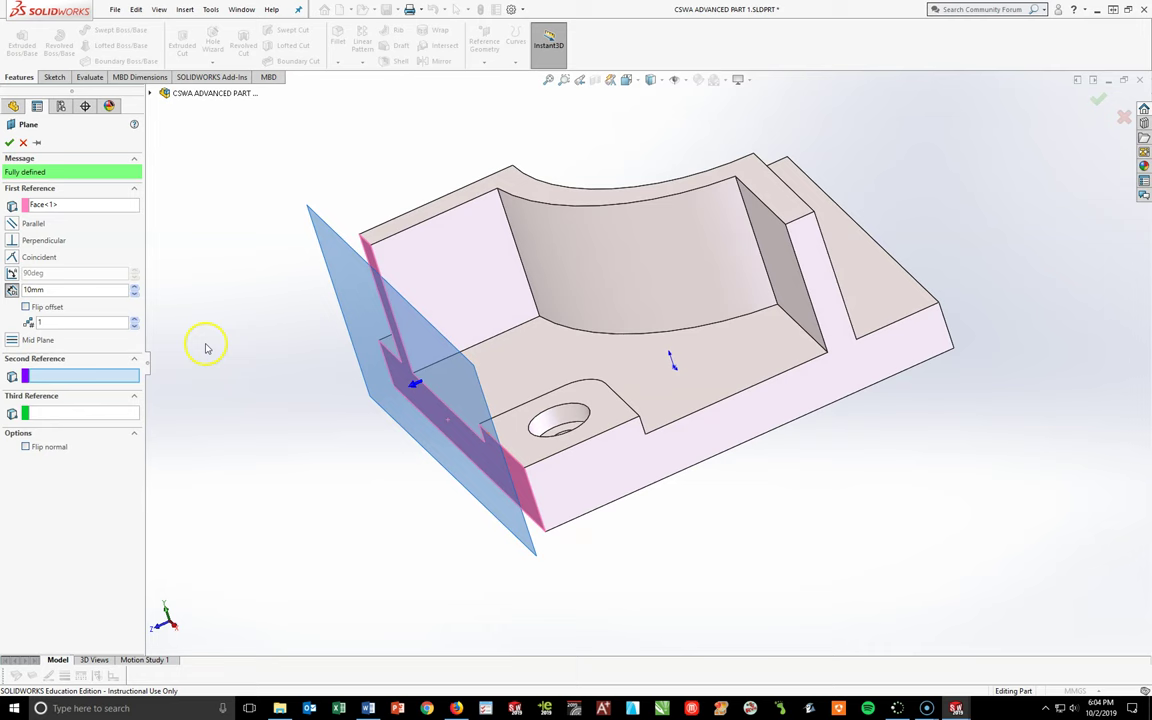
pyautogui.click(12, 143)
# - Create a second reference plane offset 10 mm outward from the base plate's right side face, using that face as the only reference
pyautogui.moveTo(298, 378); pyautogui.dragTo(329, 321, button='middle')
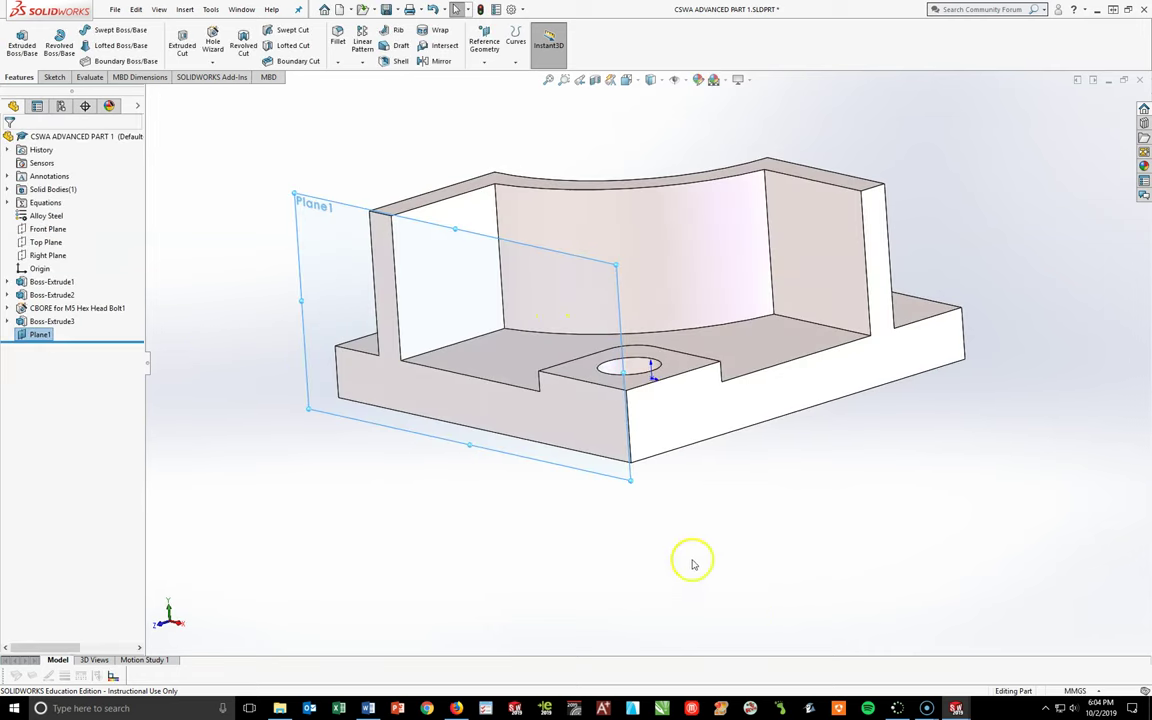
pyautogui.click(484, 45)
pyautogui.click(495, 78)
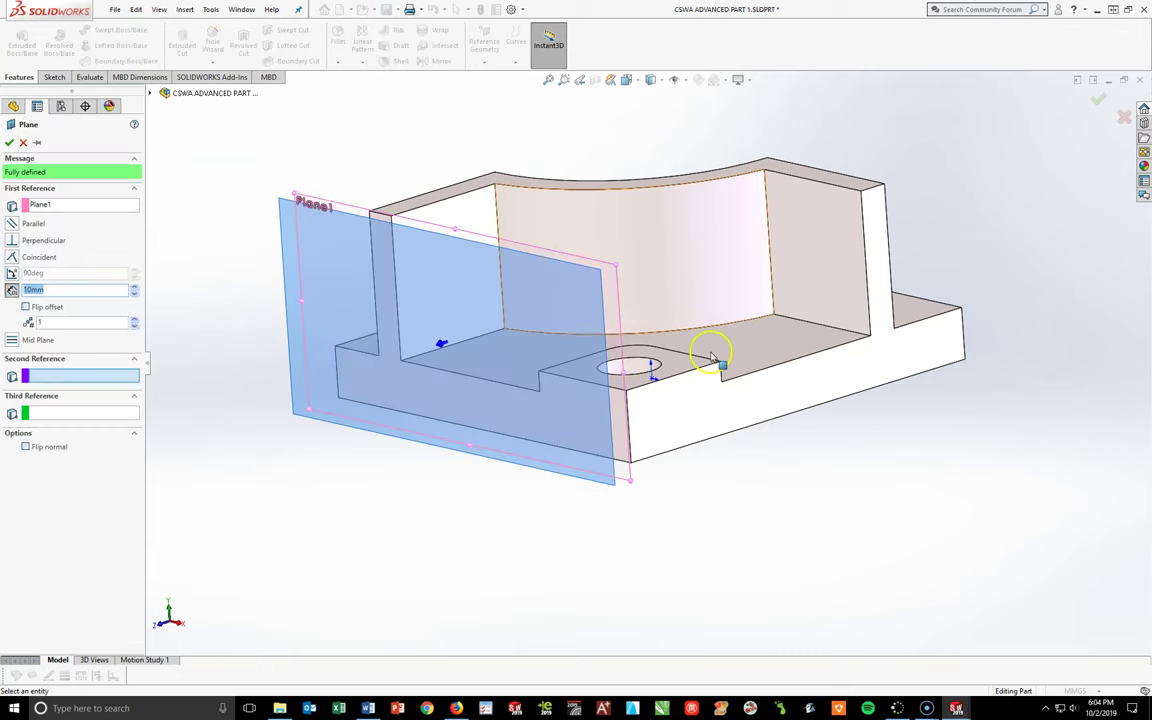
pyautogui.click(755, 401)
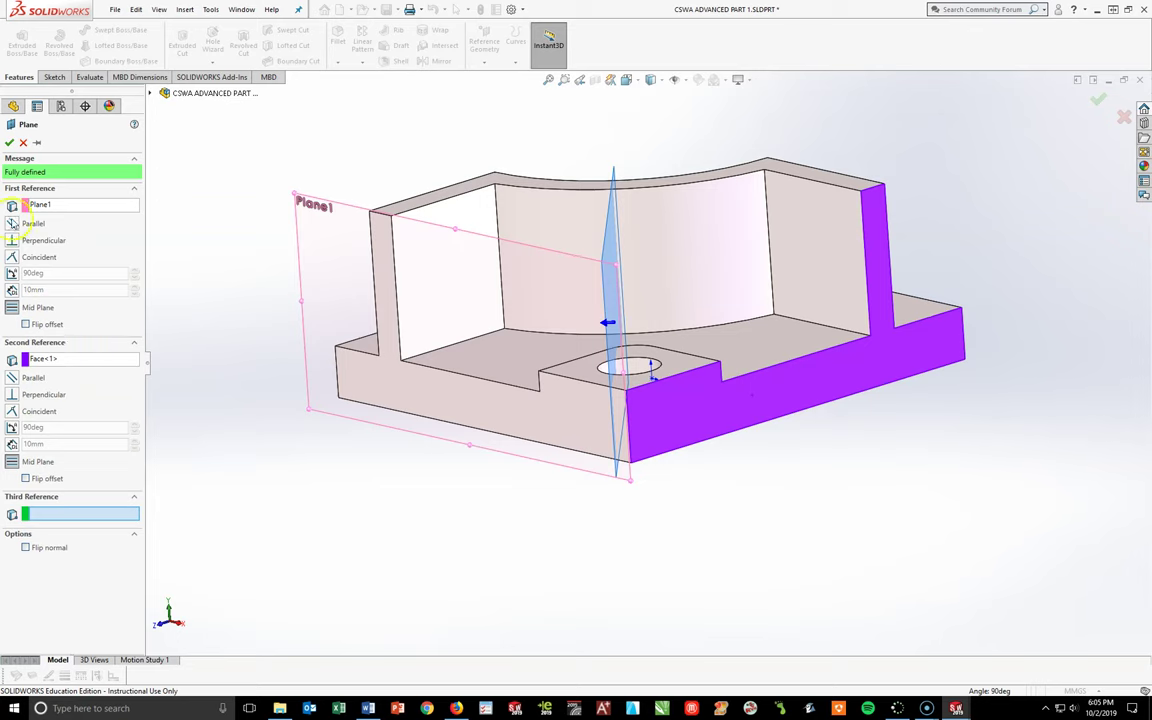
pyautogui.click(50, 358)
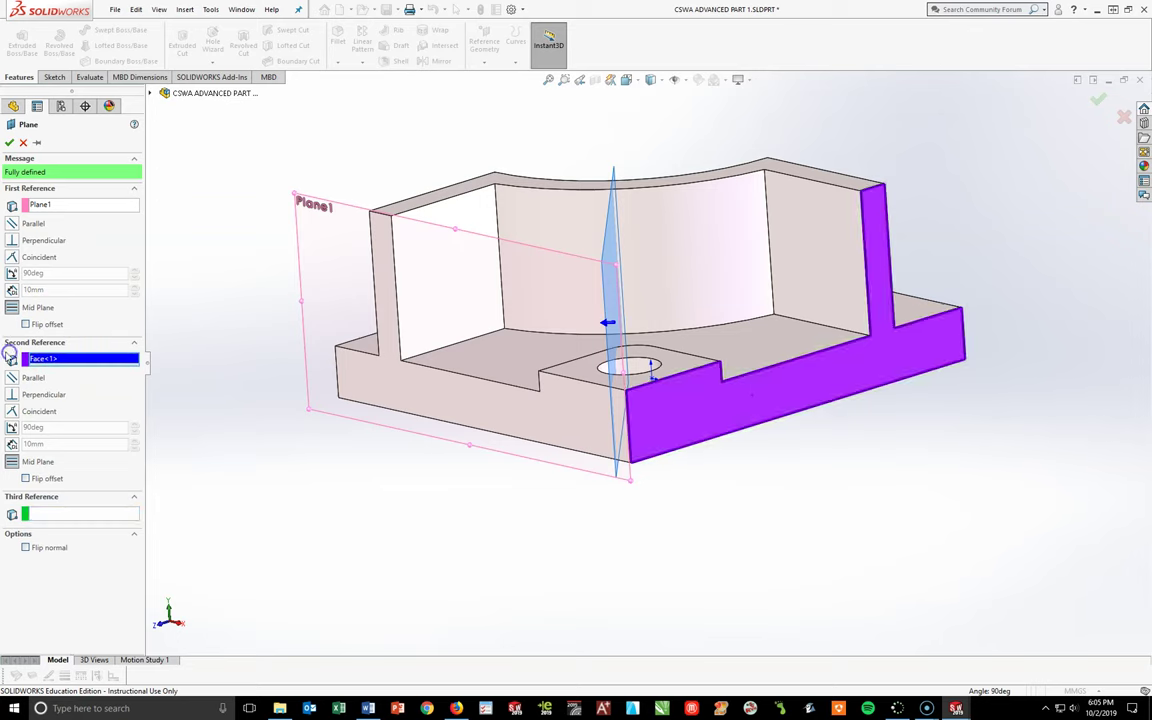
pyautogui.press('Delete')
pyautogui.click(55, 205)
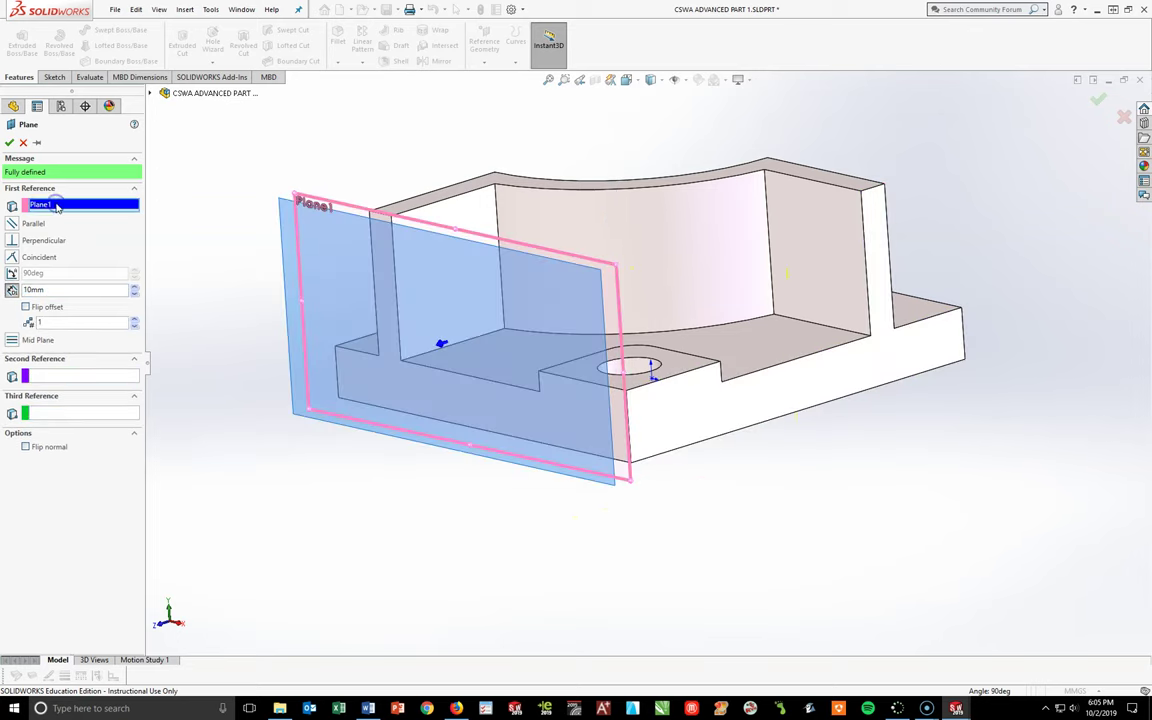
pyautogui.press('Delete')
pyautogui.click(765, 382)
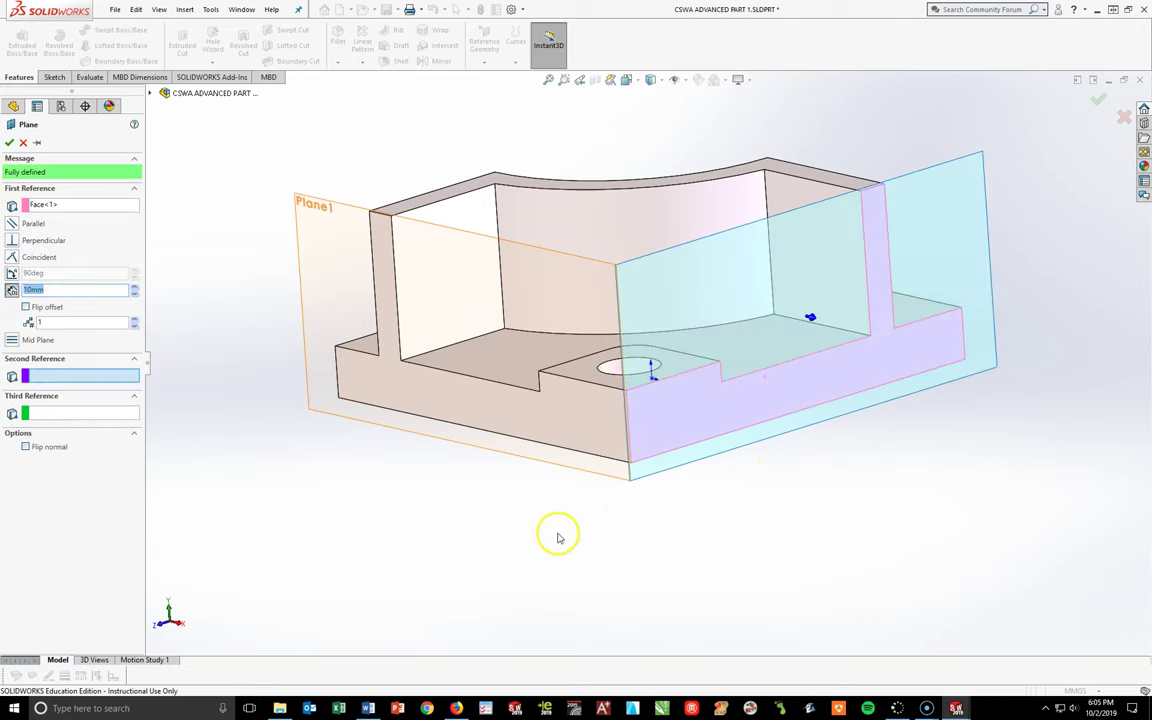
pyautogui.moveTo(609, 512)
pyautogui.mouseDown(button='middle')
pyautogui.moveTo(666, 617)
pyautogui.moveTo(643, 535)
pyautogui.moveTo(620, 515)
pyautogui.mouseUp(button='middle')
pyautogui.click(11, 144)
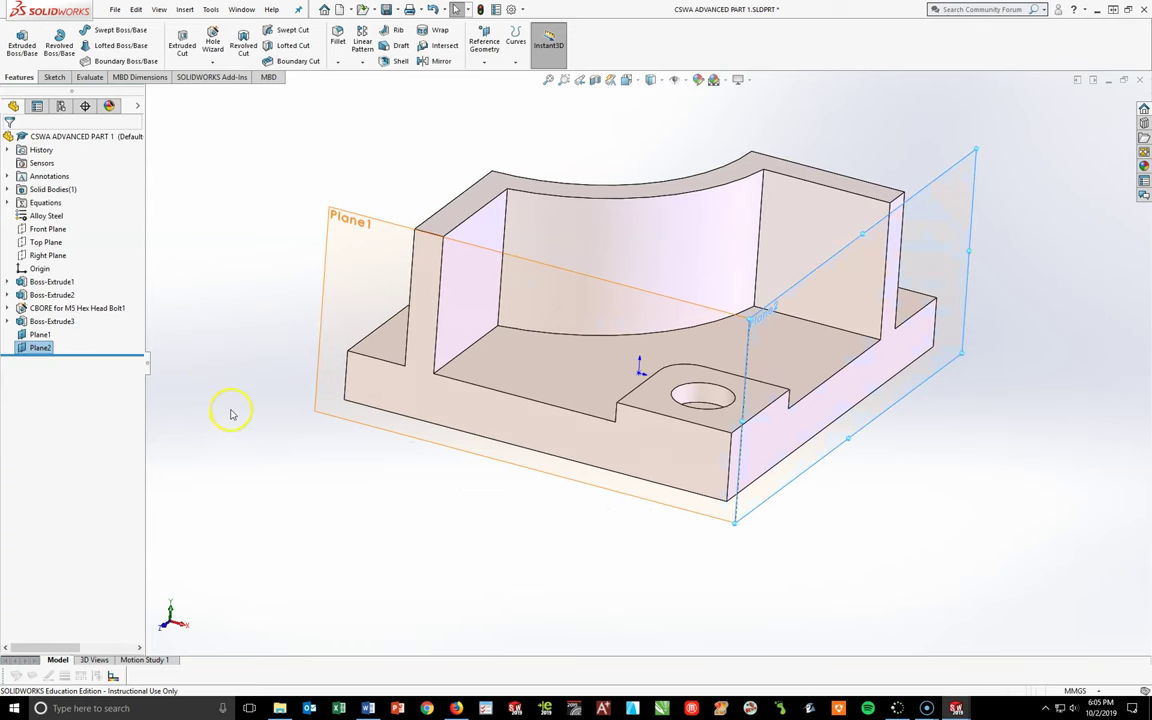
# - On the front reference plane, sketch a circle of about 38 mm radius centred on the midpoint of the wall end's upper edge
pyautogui.click(494, 462)
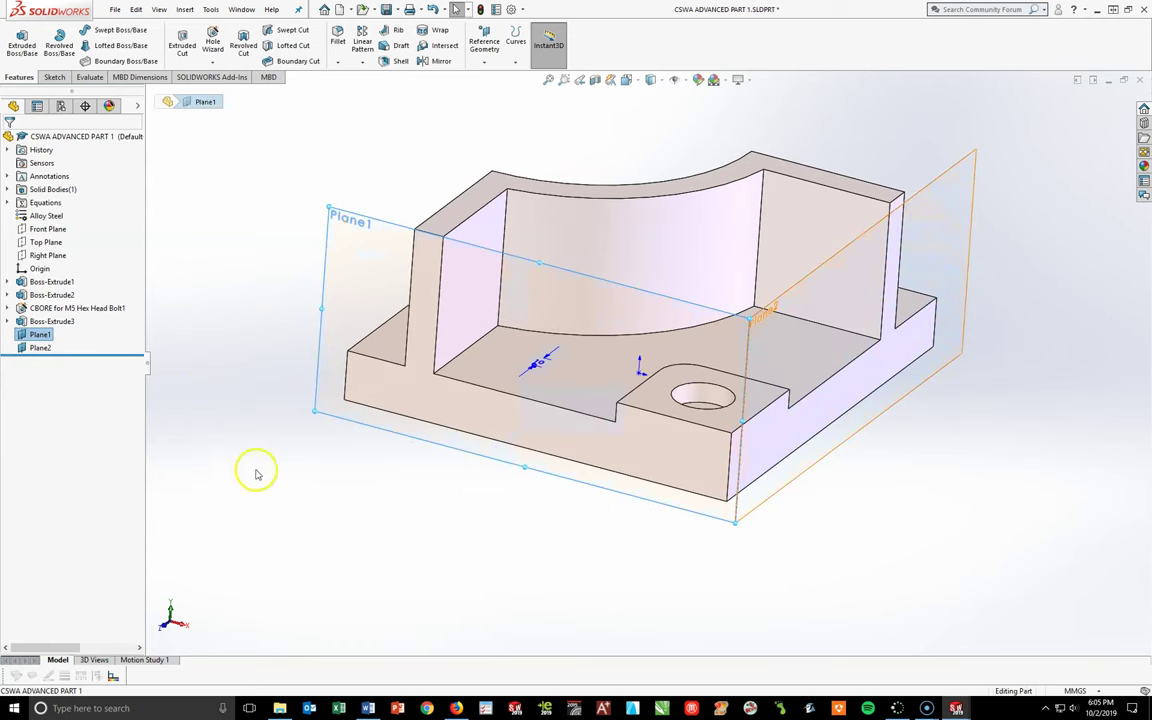
pyautogui.click(53, 77)
pyautogui.click(17, 42)
pyautogui.press('space')
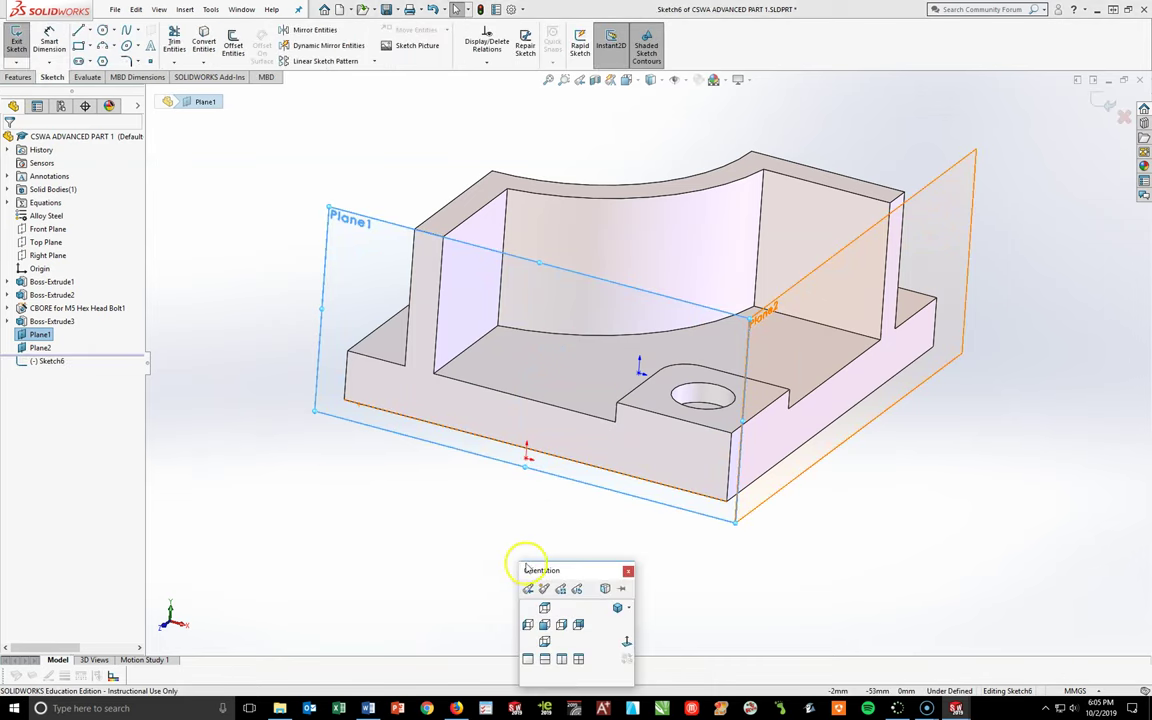
pyautogui.click(627, 640)
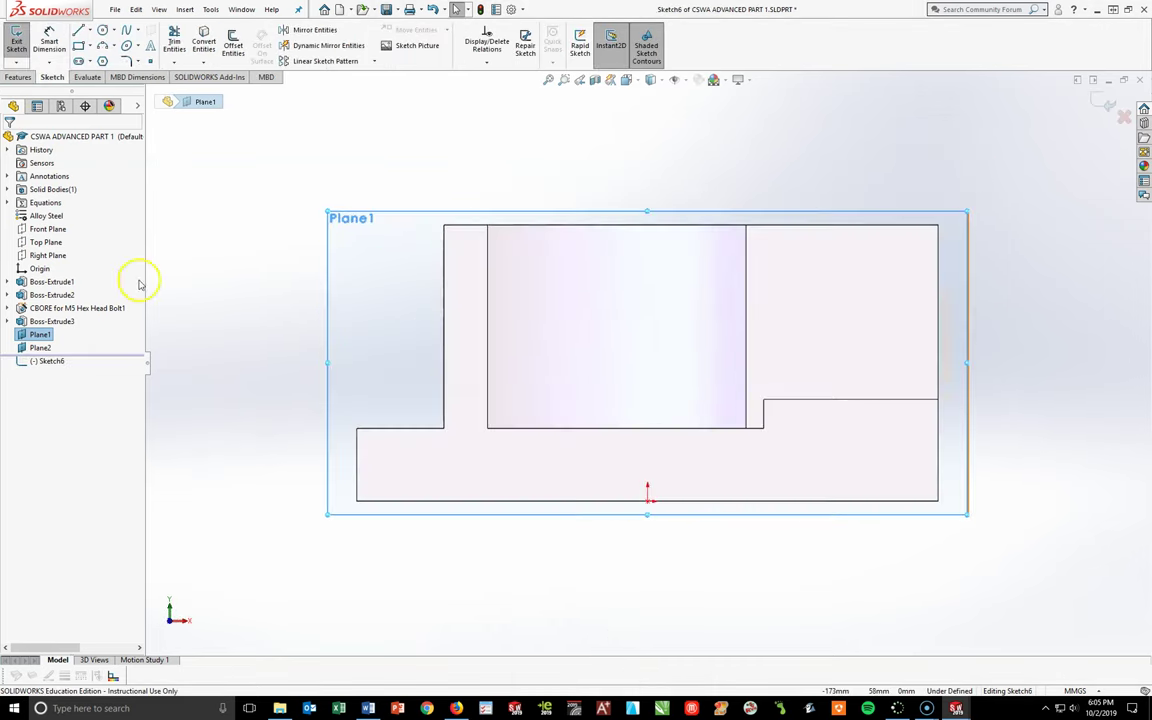
pyautogui.click(103, 30)
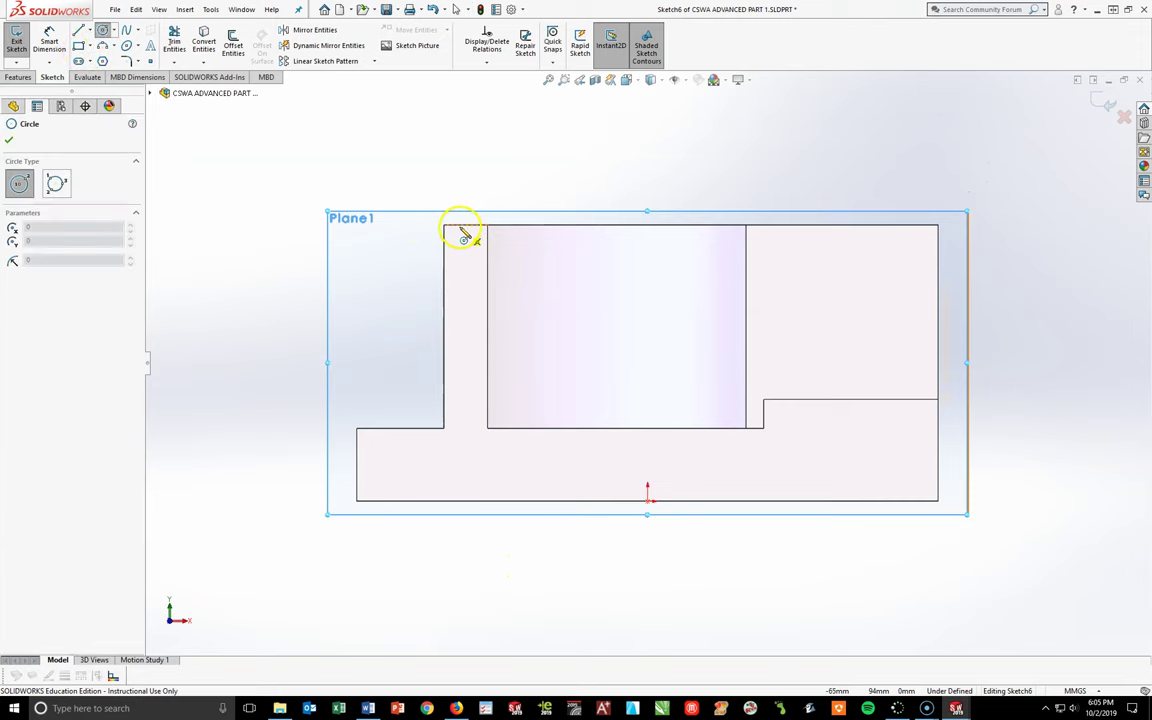
pyautogui.click(464, 225)
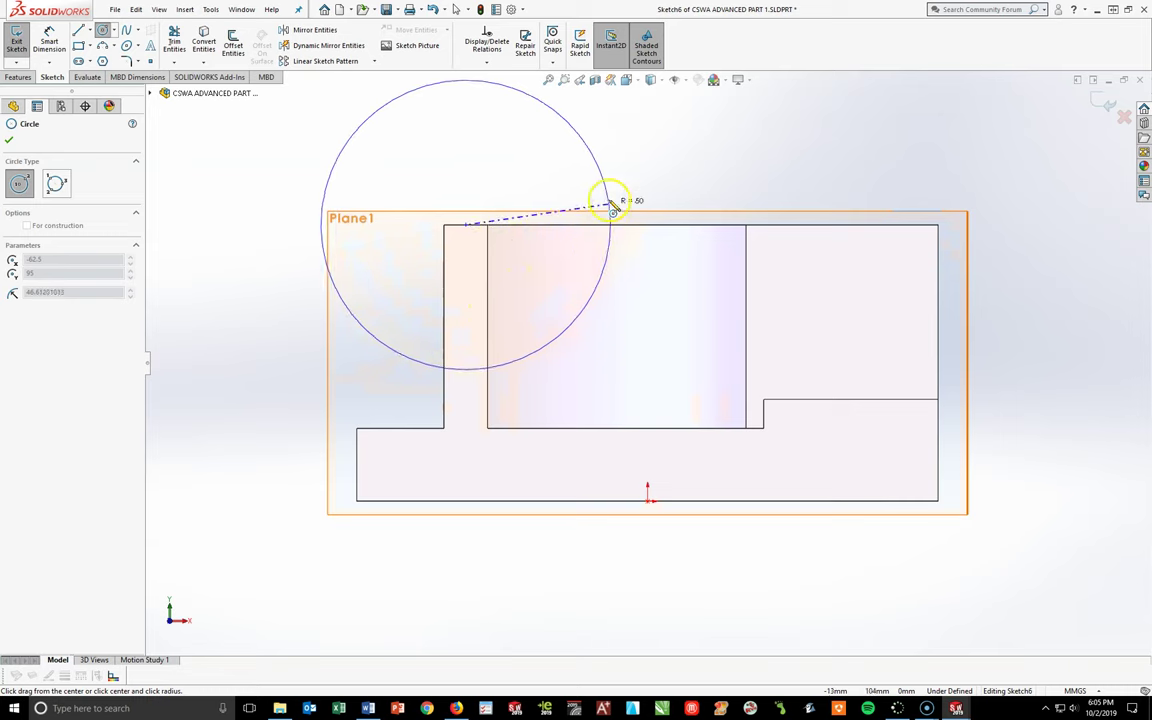
pyautogui.click(565, 178)
# - Dimension the circle's diameter and link it to global variable X
pyautogui.click(48, 40)
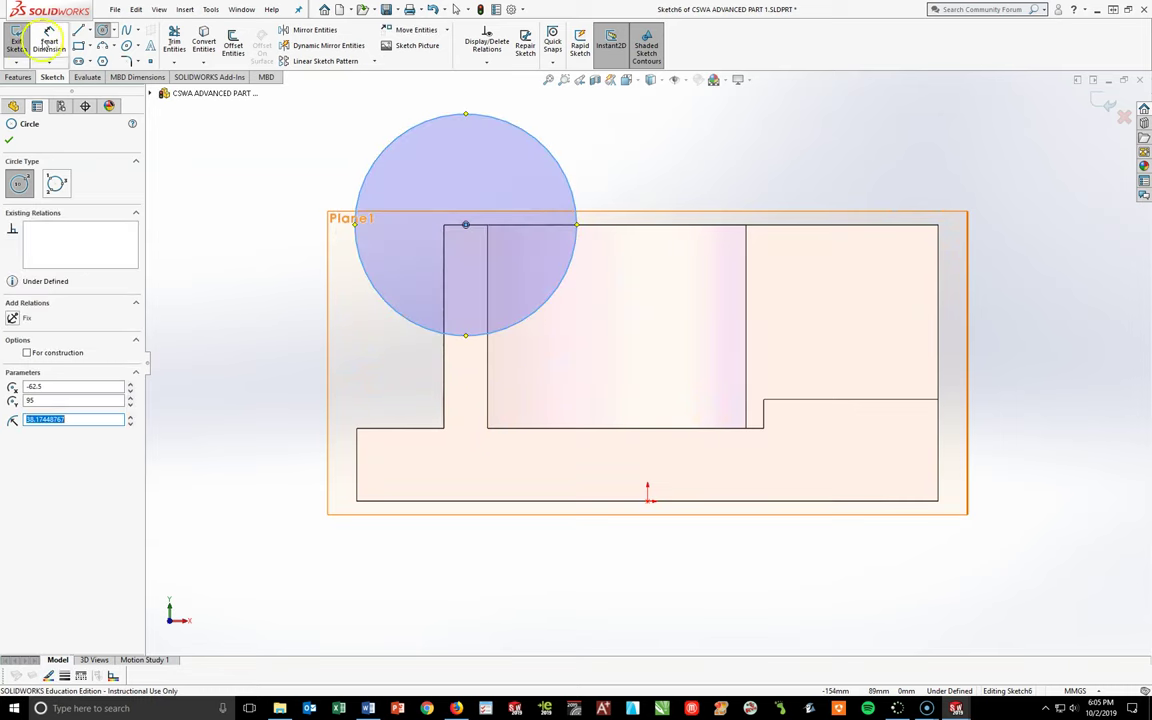
pyautogui.scroll(-1, 442, 193)
pyautogui.click(442, 180)
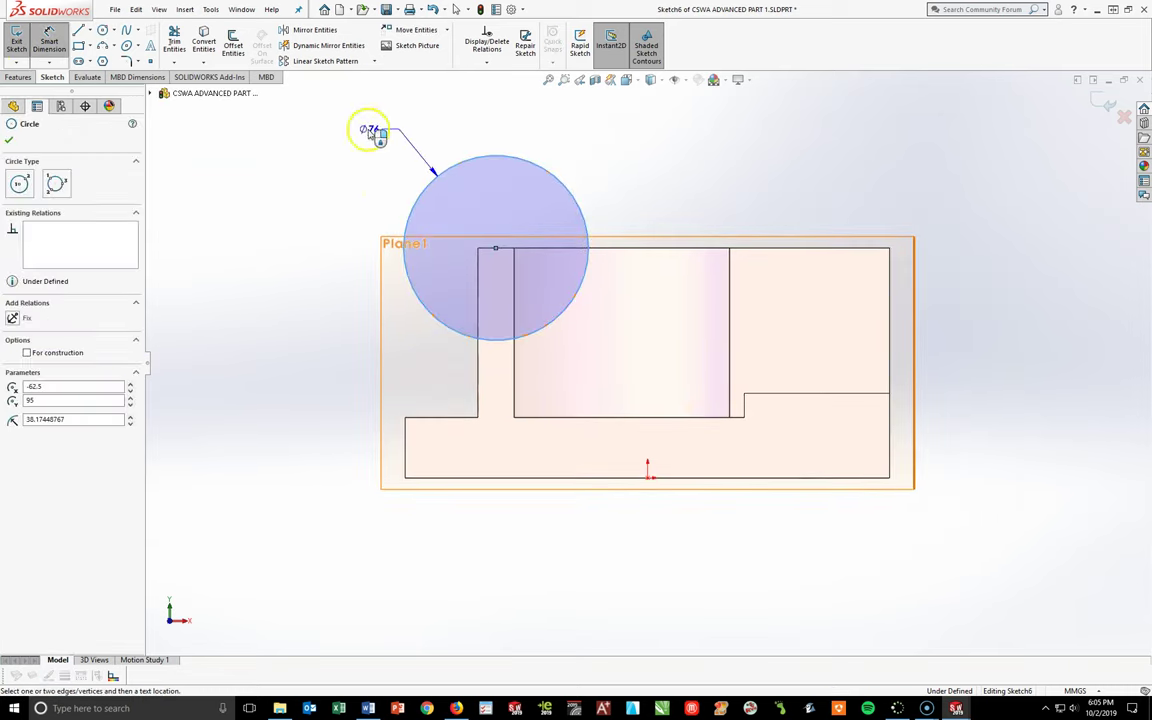
pyautogui.click(373, 129)
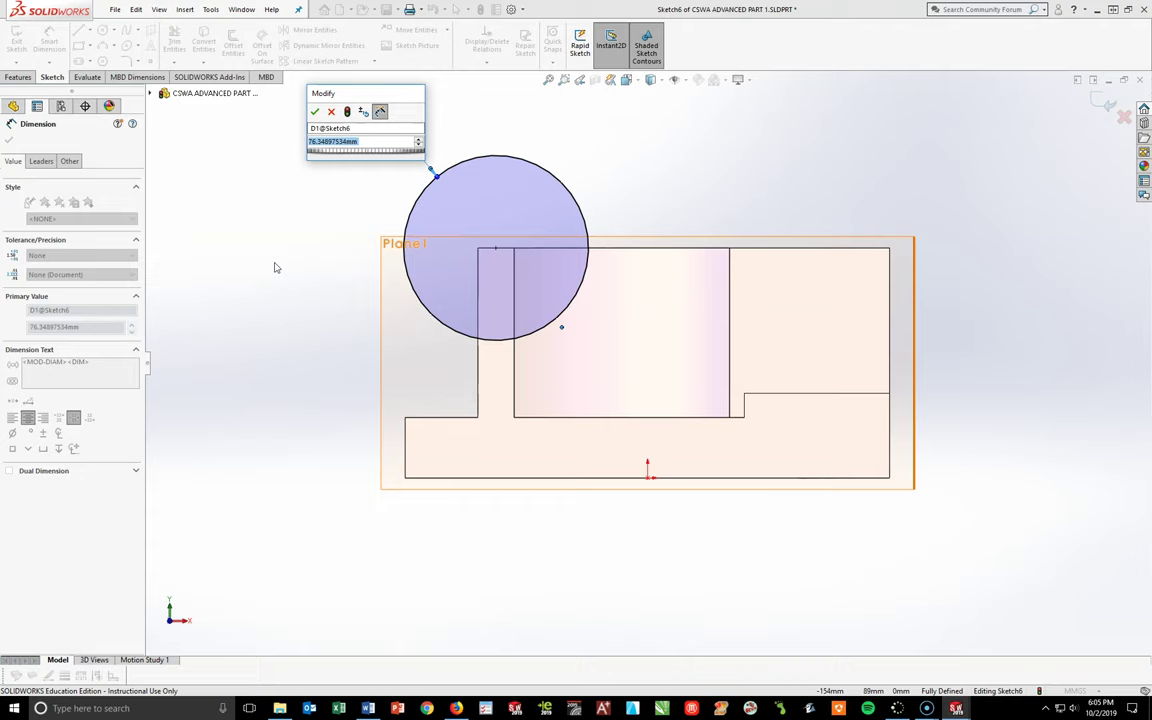
pyautogui.click(293, 294)
pyautogui.write('=')
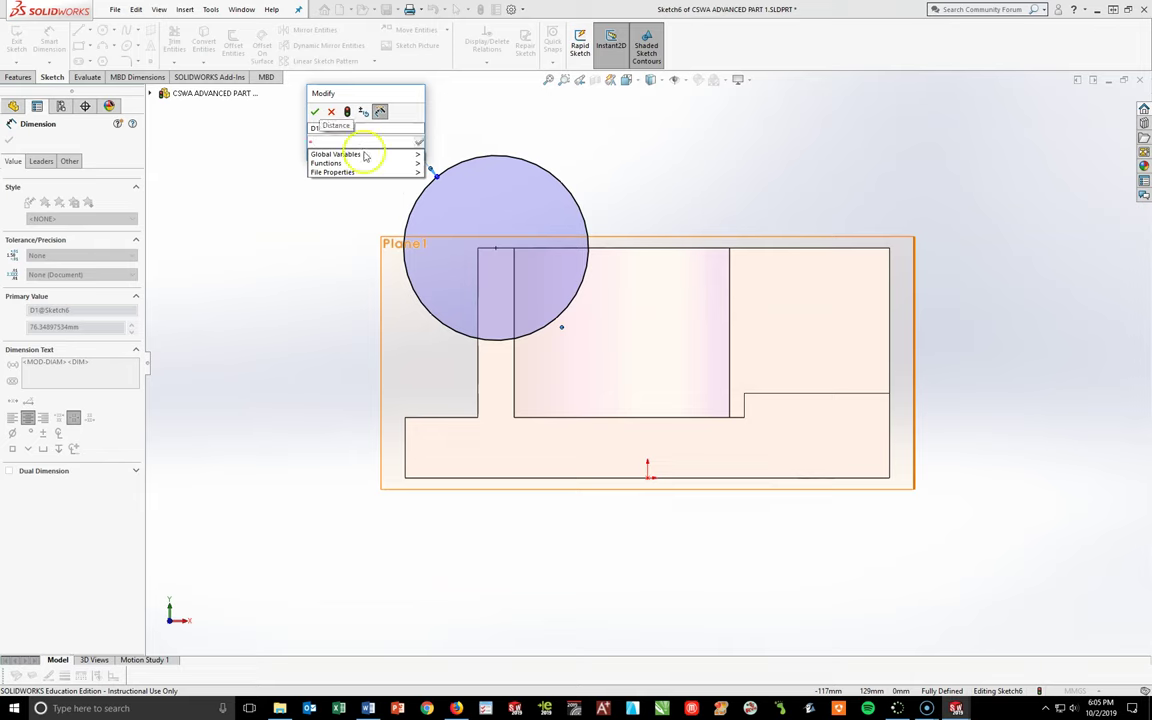
pyautogui.moveTo(365, 155)
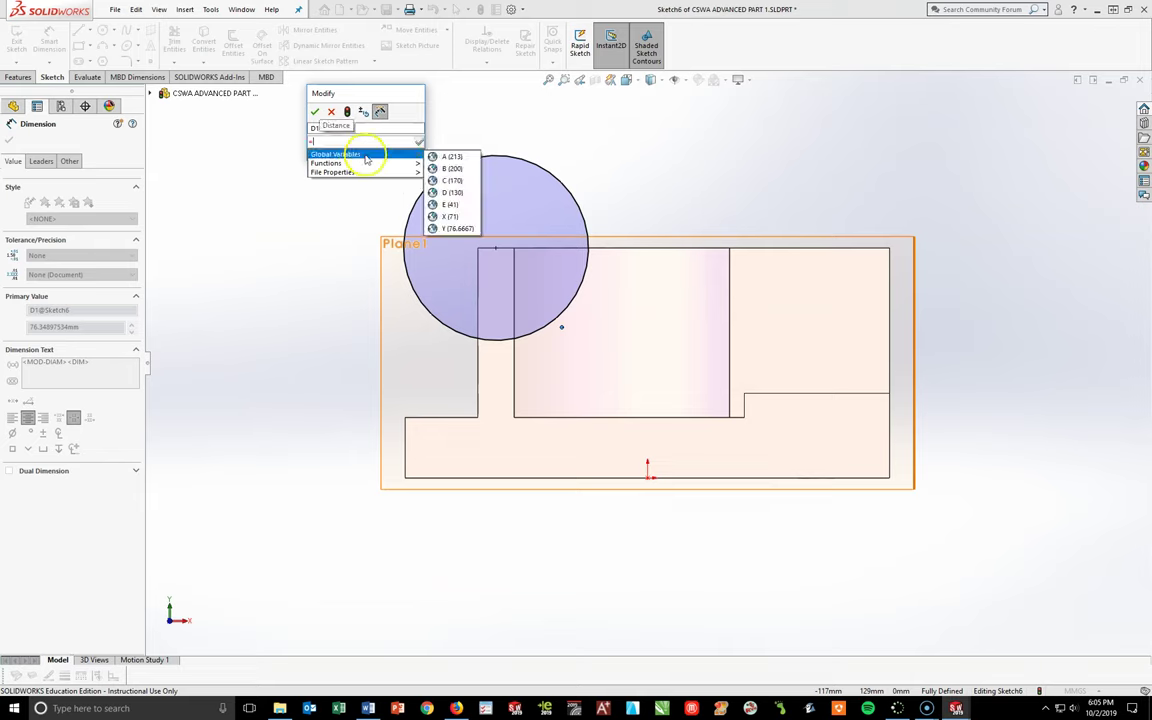
pyautogui.click(472, 217)
pyautogui.click(315, 111)
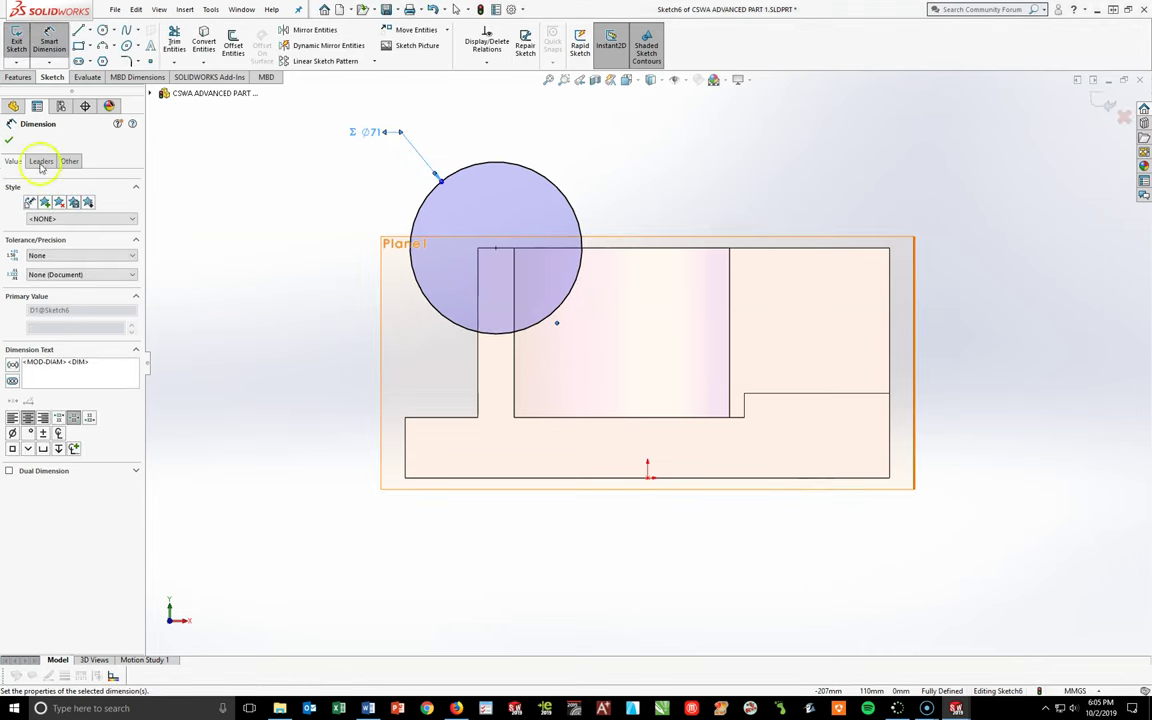
pyautogui.click(11, 141)
# - Extrude the circle in the reversed direction across the wall, with a blind depth linked to global variable D and merged with the body
pyautogui.moveTo(900, 442); pyautogui.dragTo(516, 360, button='middle')
pyautogui.moveTo(514, 305); pyautogui.dragTo(453, 335, button='middle')
pyautogui.click(705, 245)
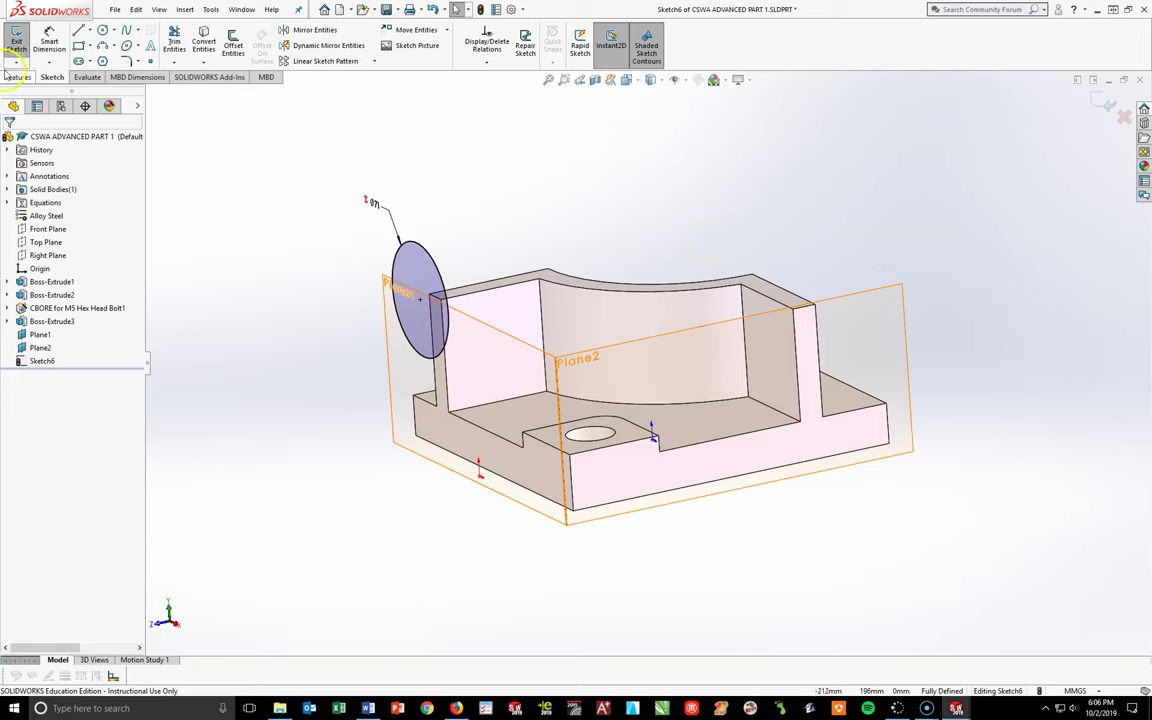
pyautogui.click(16, 77)
pyautogui.click(30, 45)
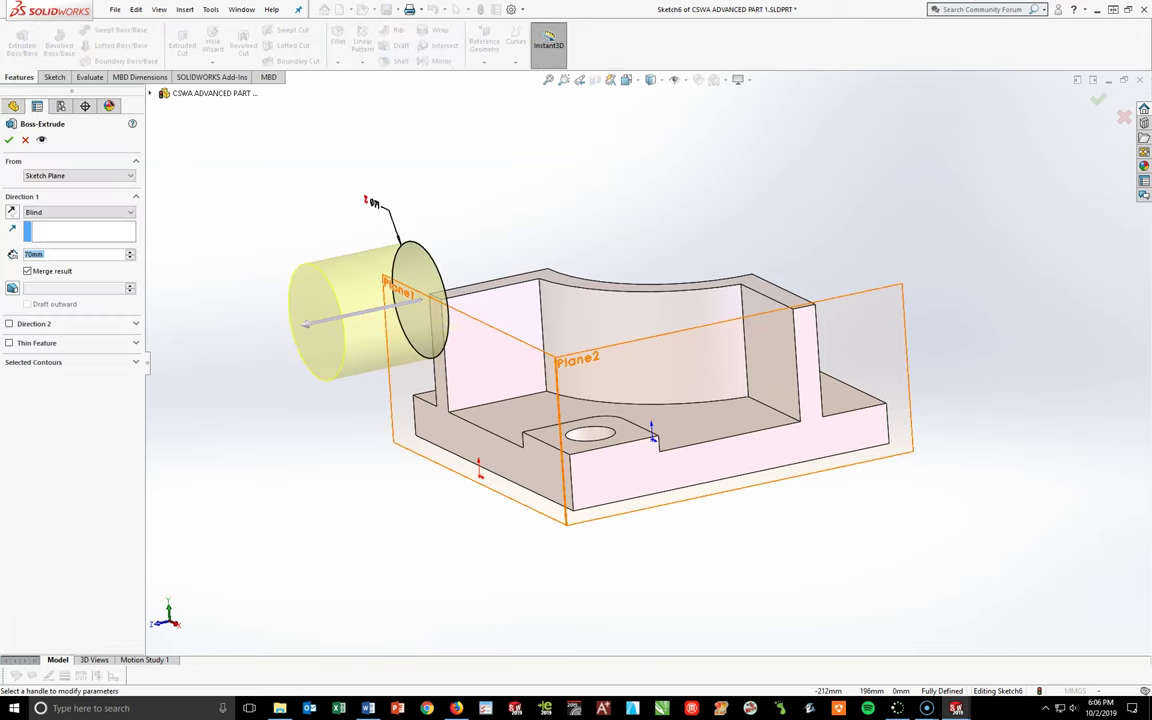
pyautogui.click(14, 213)
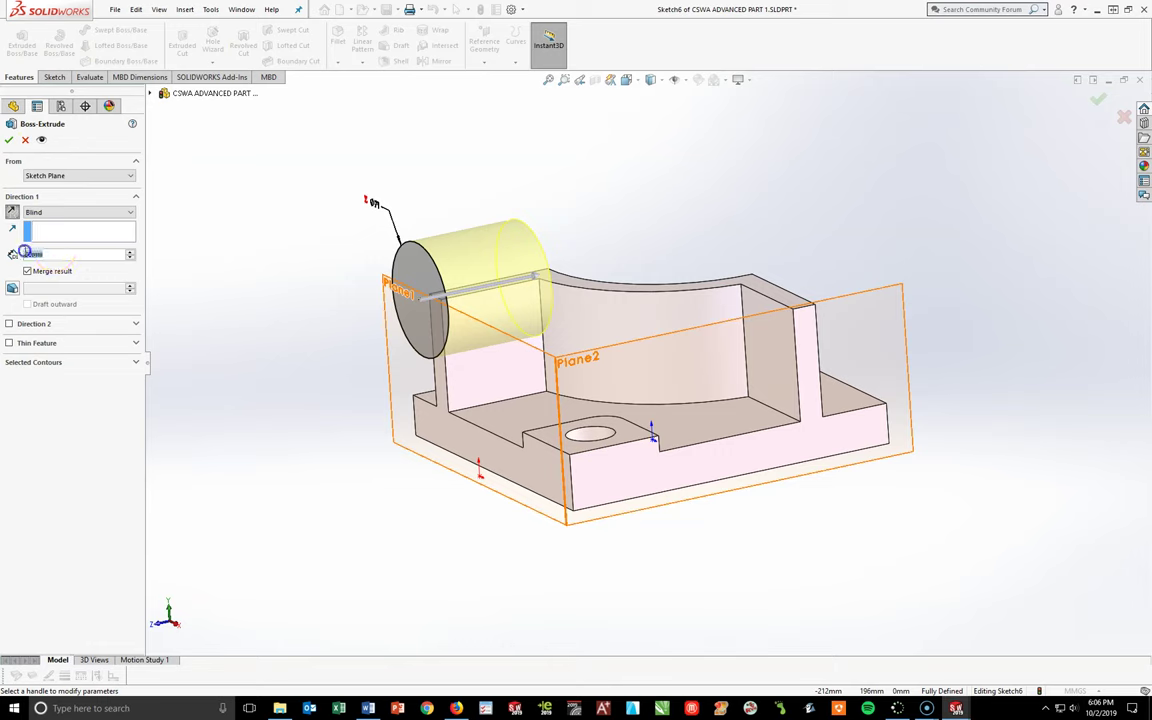
pyautogui.write('=')
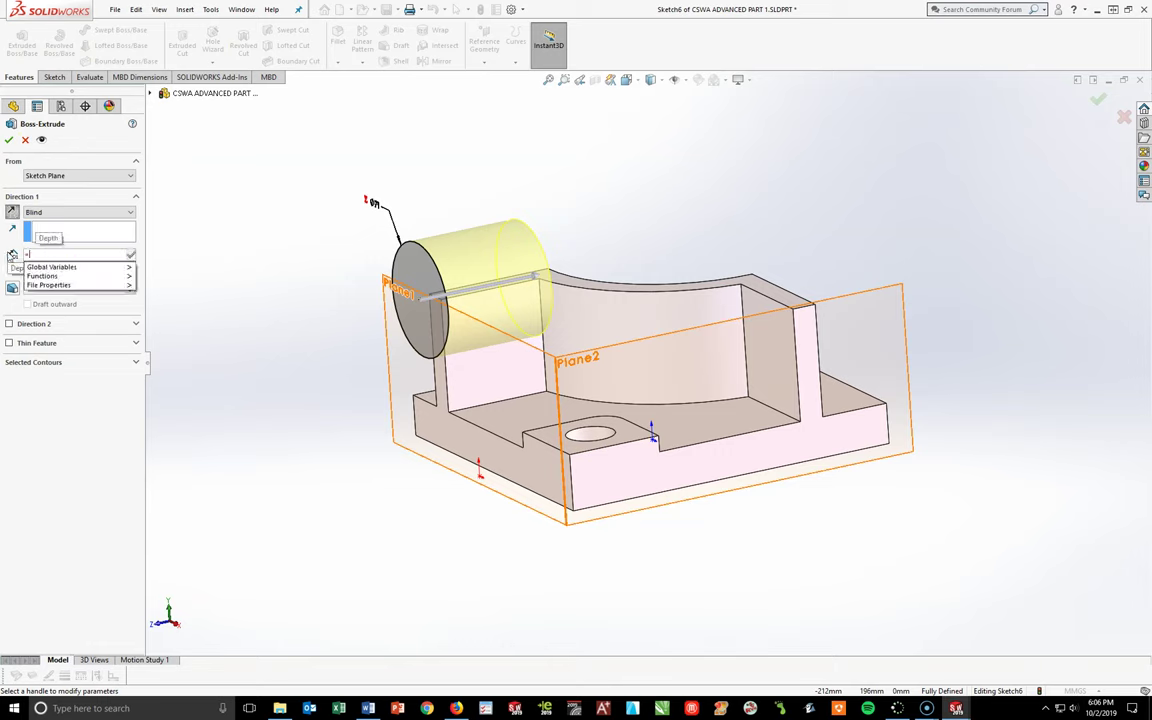
pyautogui.click(128, 268)
pyautogui.click(160, 305)
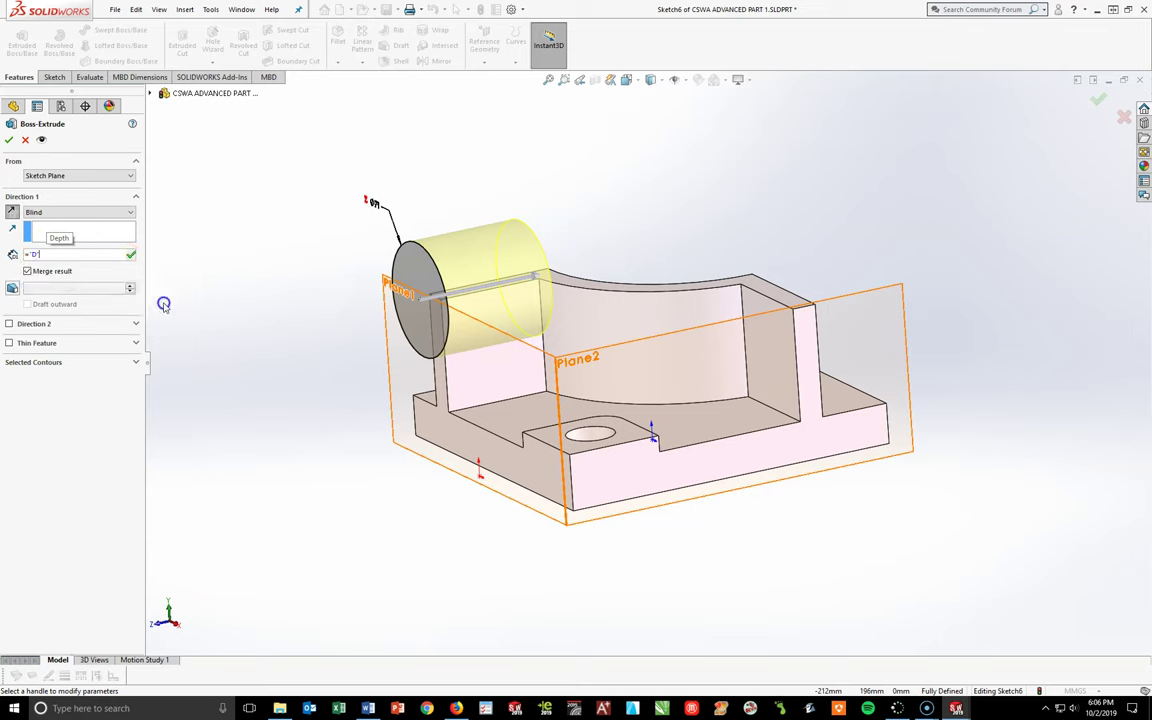
pyautogui.click(9, 140)
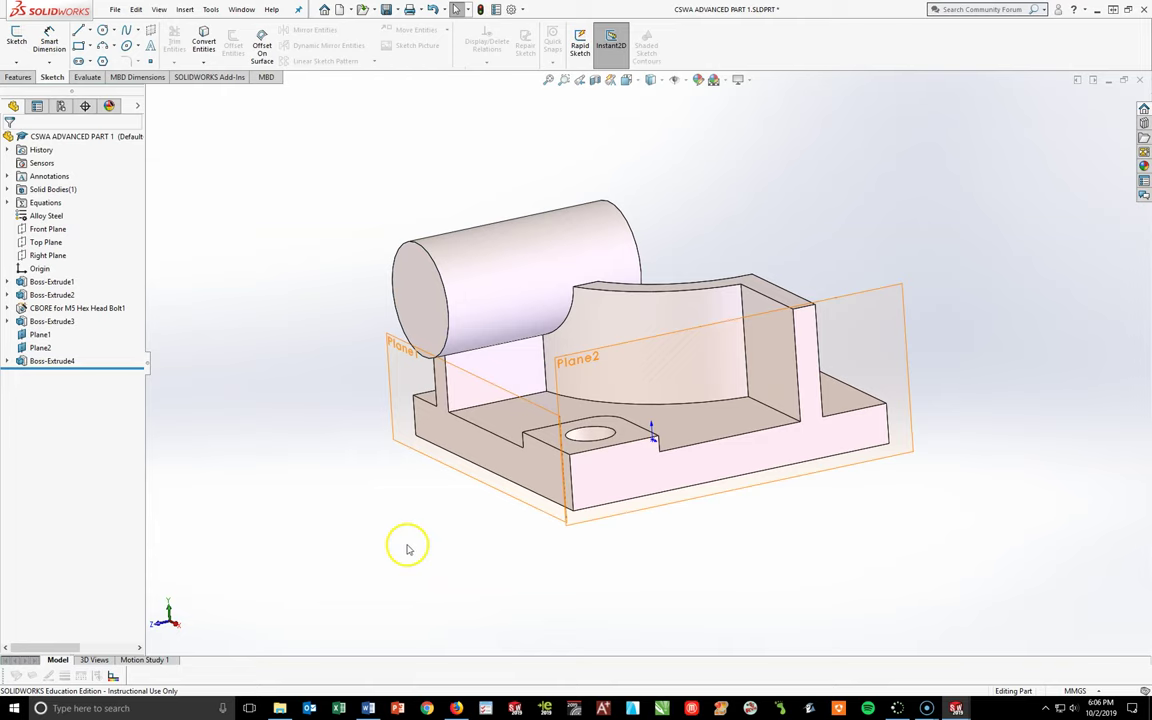
# - Hide the front reference plane and, on the right-side offset plane, sketch a circle of about 37 mm radius centred on the wall end's upper edge midpoint
pyautogui.click(30, 336)
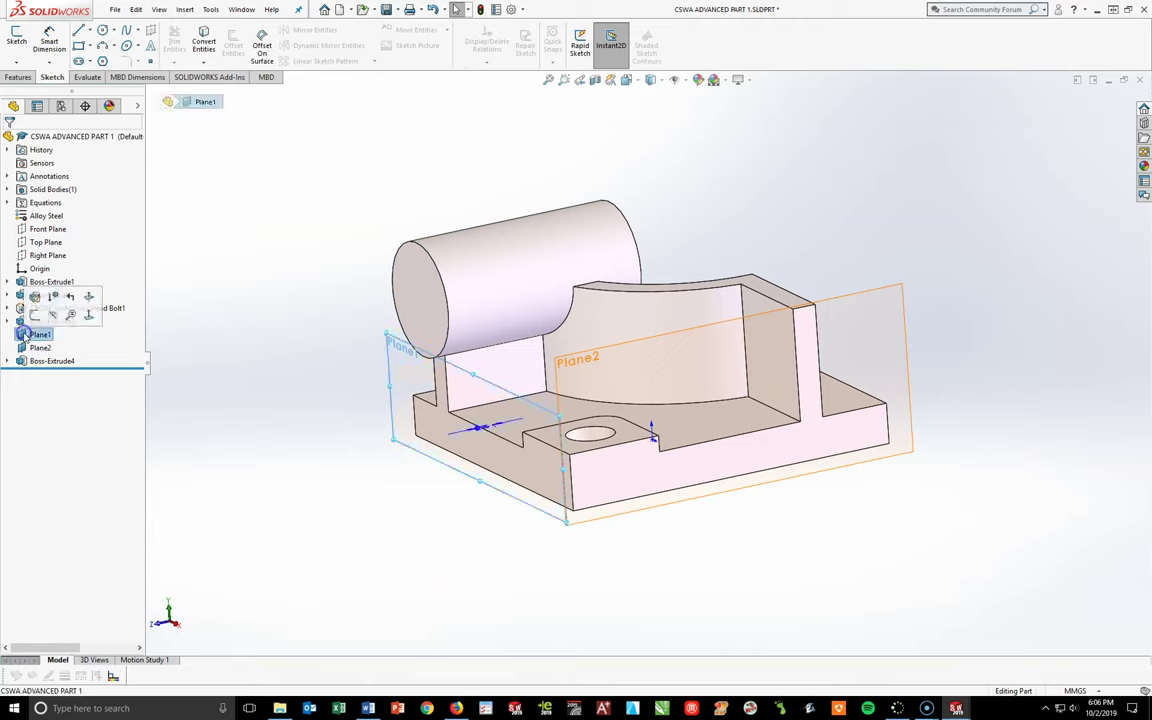
pyautogui.click(54, 316)
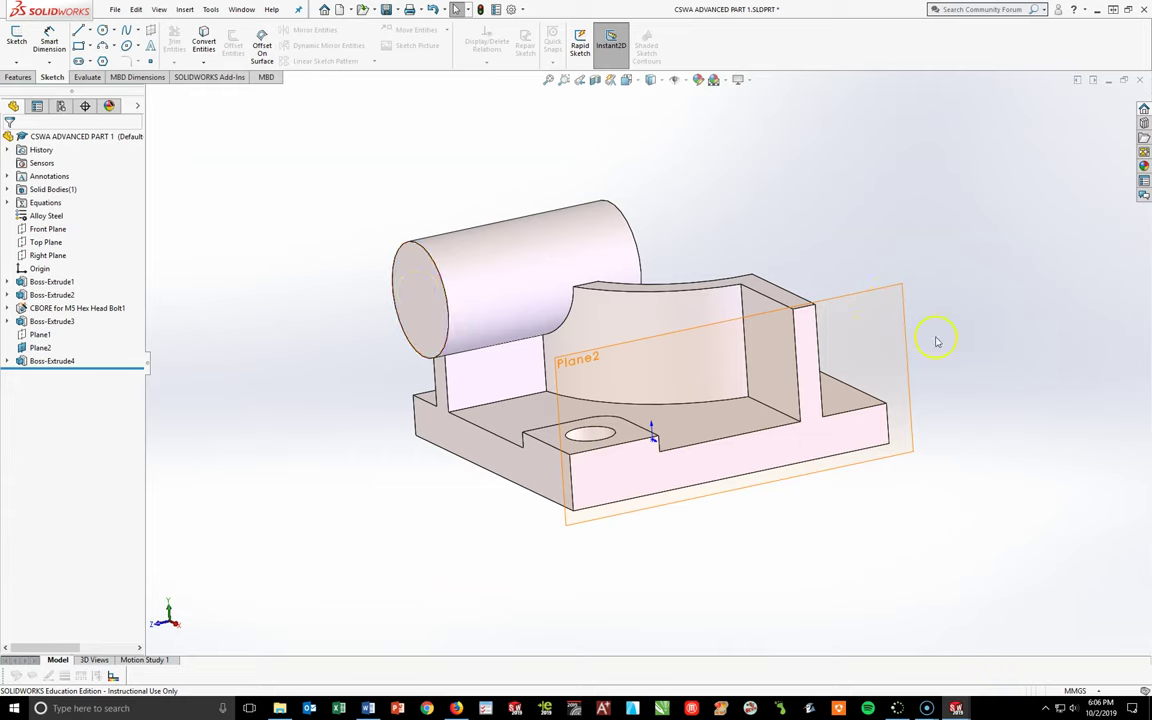
pyautogui.click(898, 320)
pyautogui.click(16, 38)
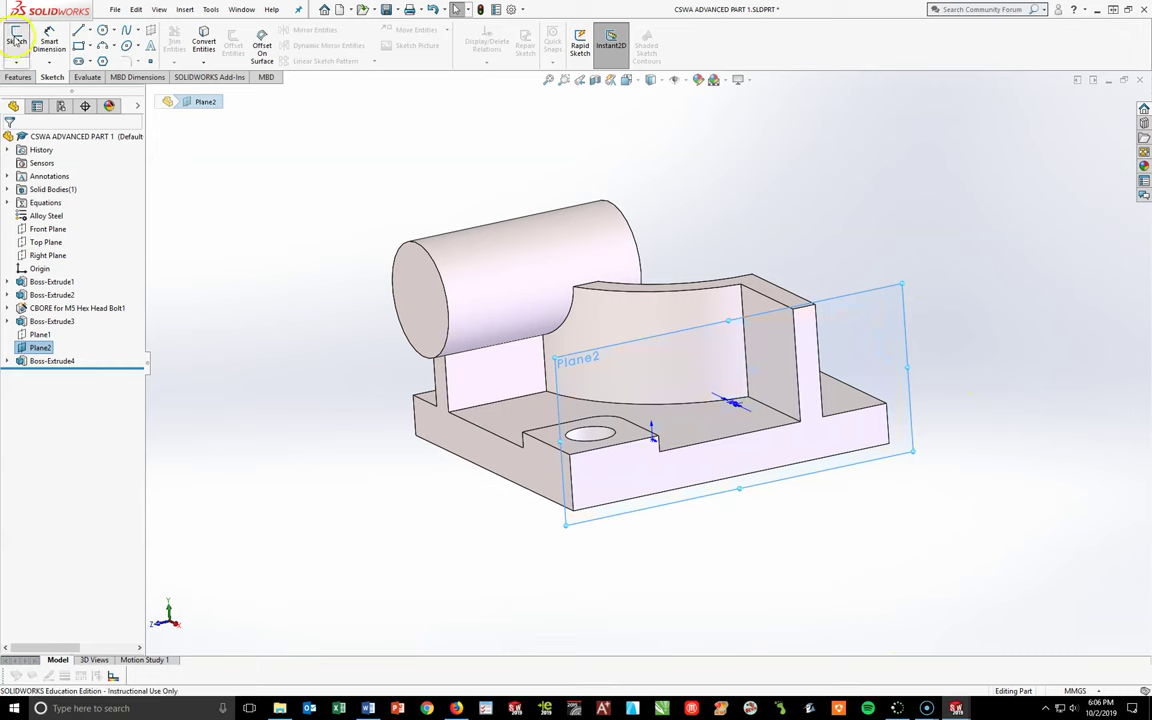
pyautogui.press('space')
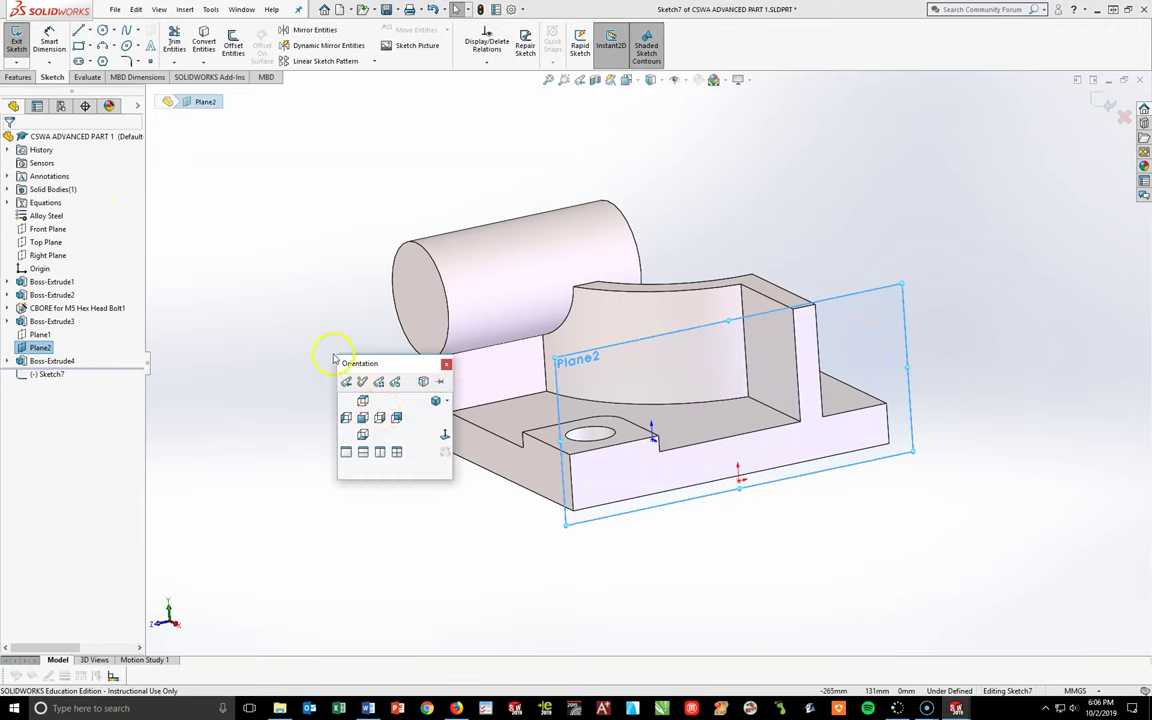
pyautogui.click(410, 385)
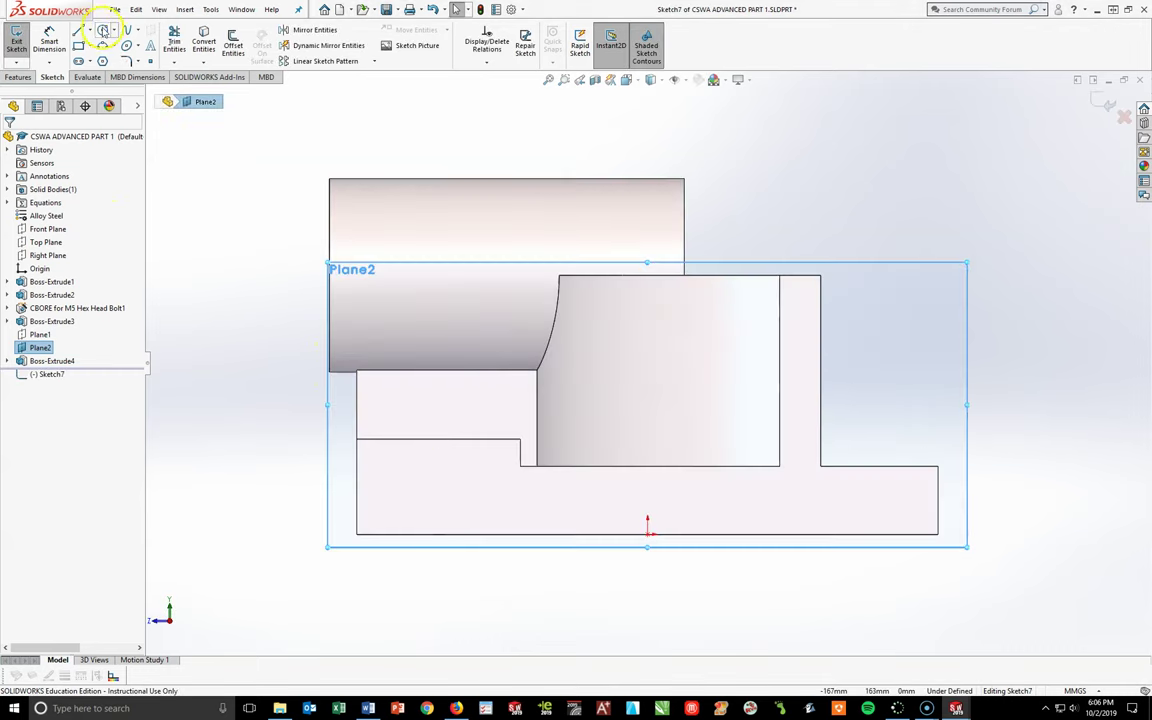
pyautogui.click(102, 30)
pyautogui.click(800, 275)
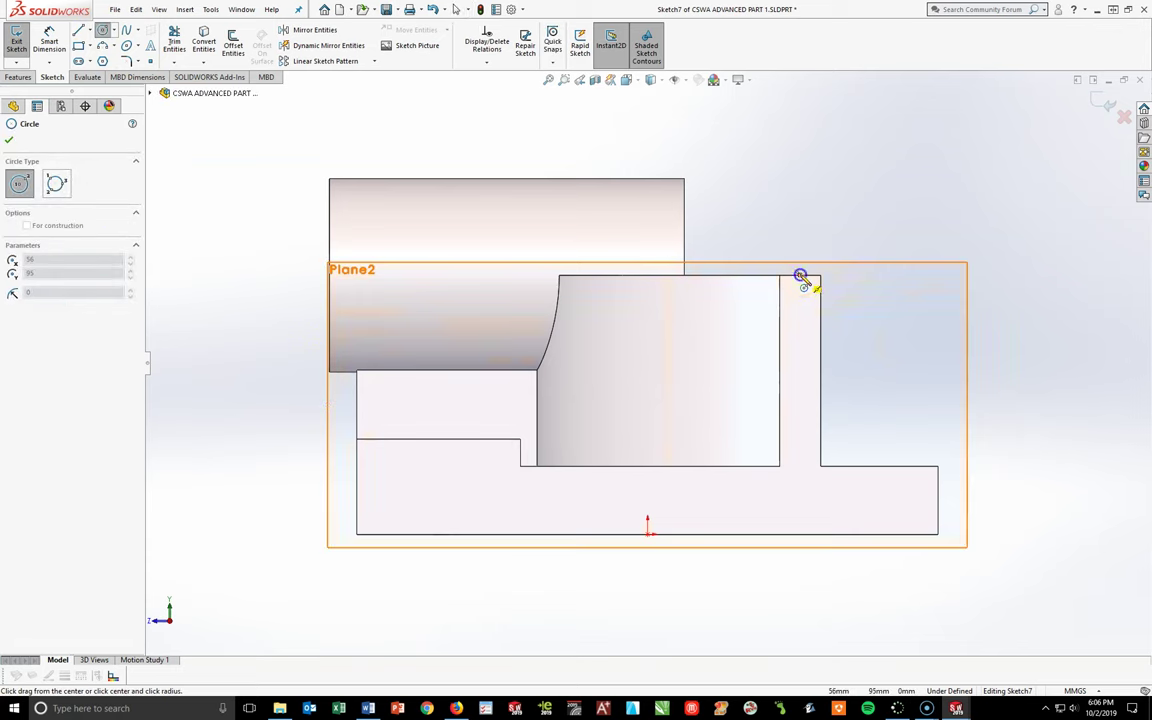
pyautogui.click(855, 362)
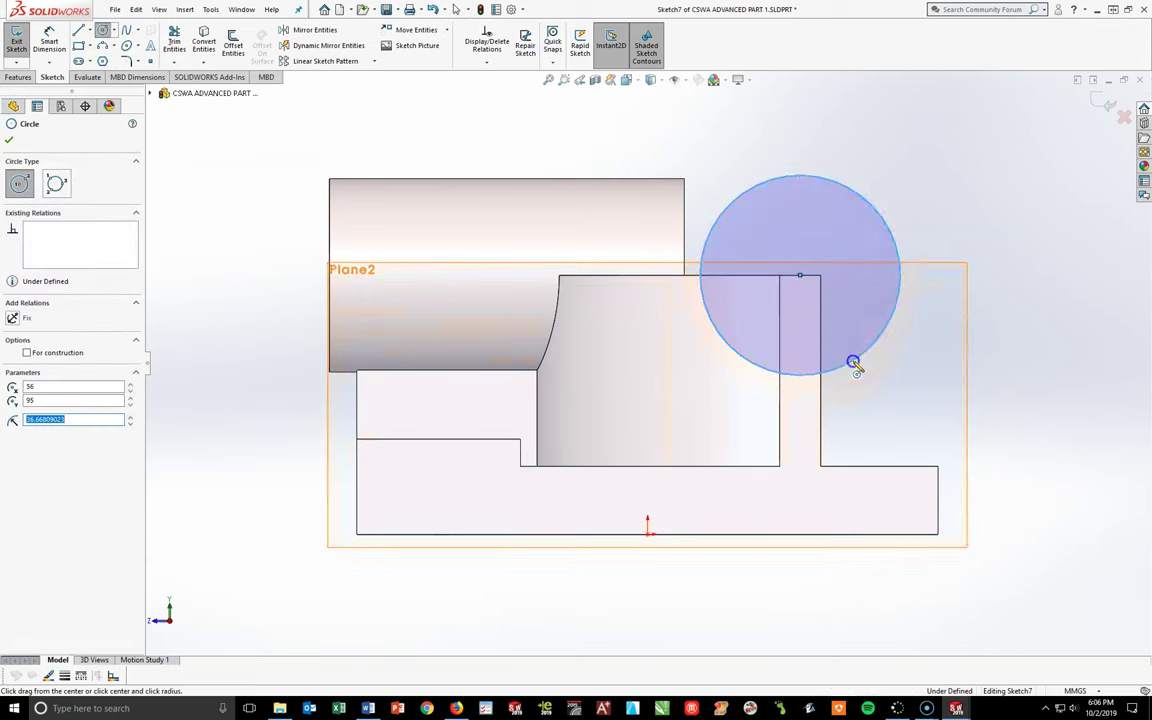
pyautogui.press('Escape')
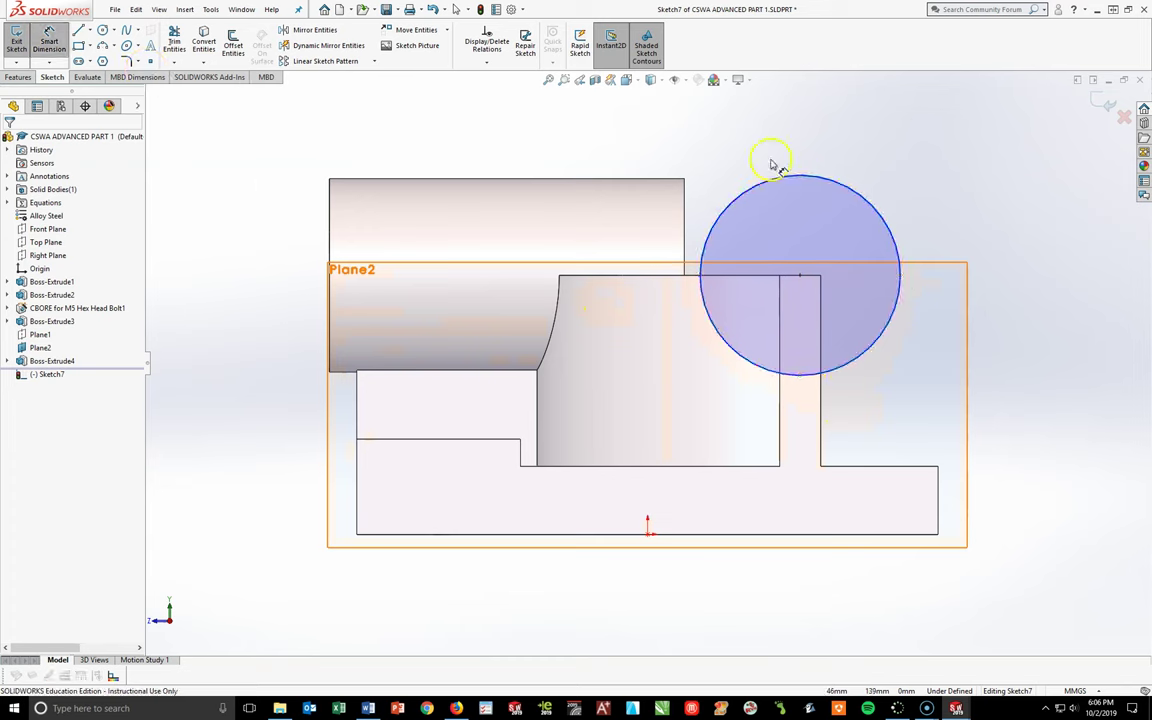
# - Dimension the circle's diameter on the right-side plane and link it to global variable Y
pyautogui.click(834, 184)
pyautogui.click(942, 155)
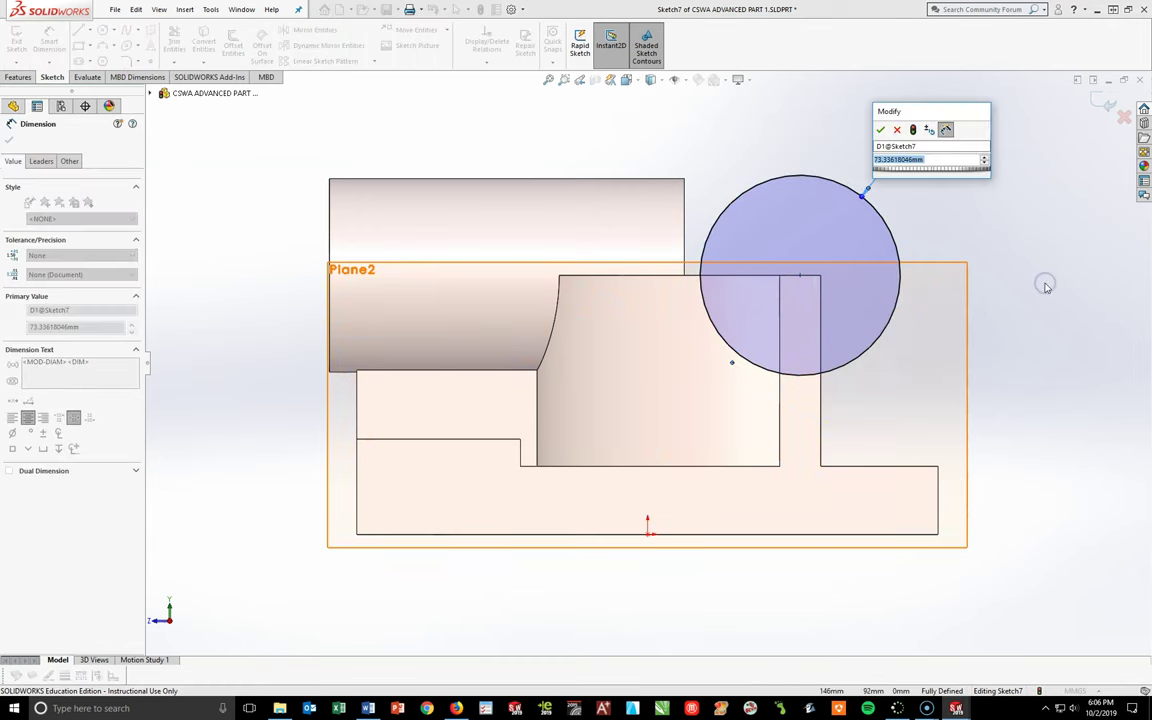
pyautogui.write('=')
pyautogui.moveTo(930, 172)
pyautogui.click(1013, 246)
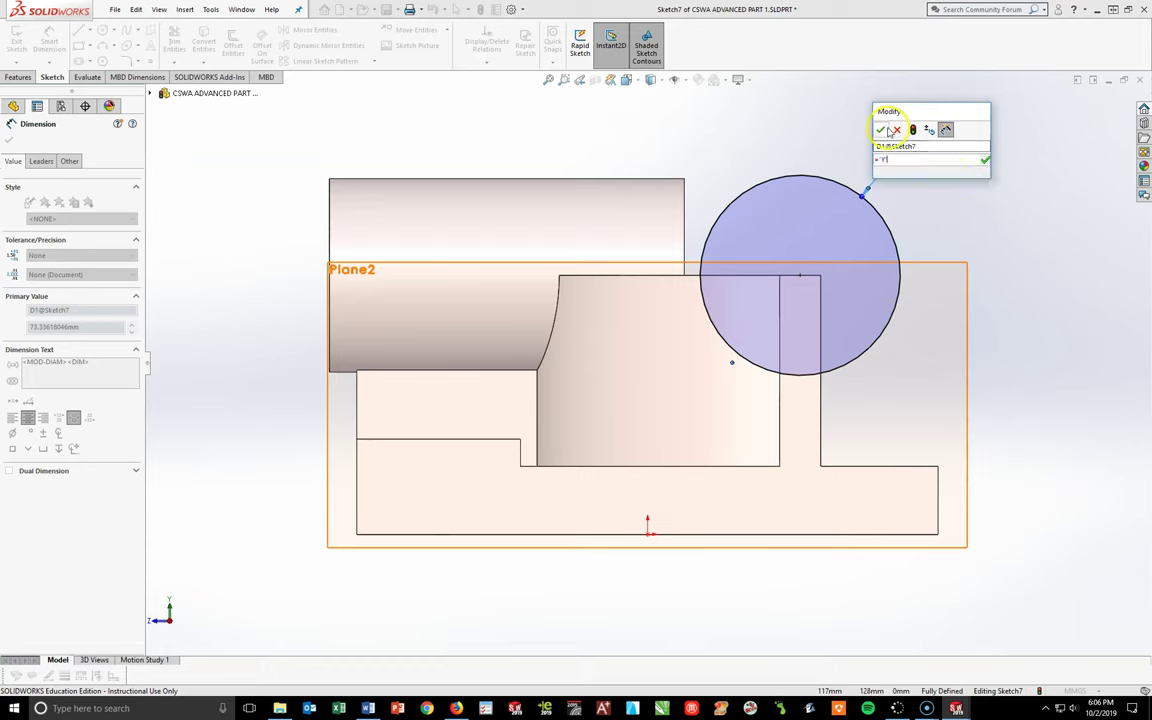
pyautogui.click(913, 193)
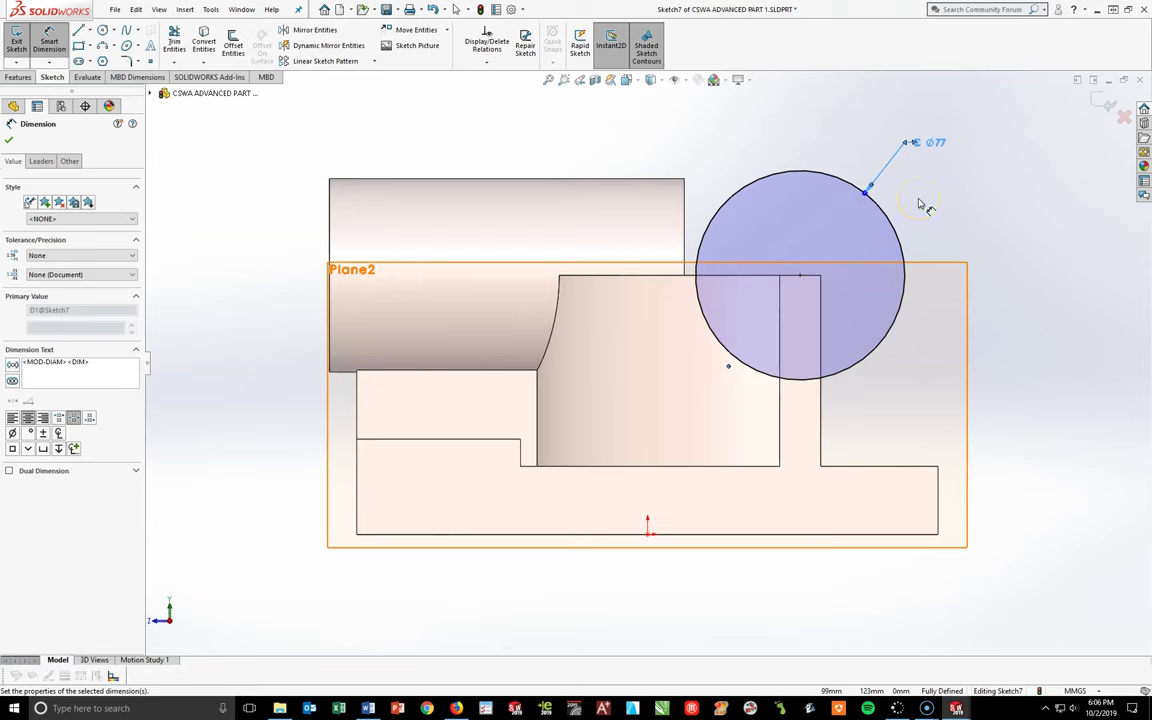
pyautogui.click(9, 140)
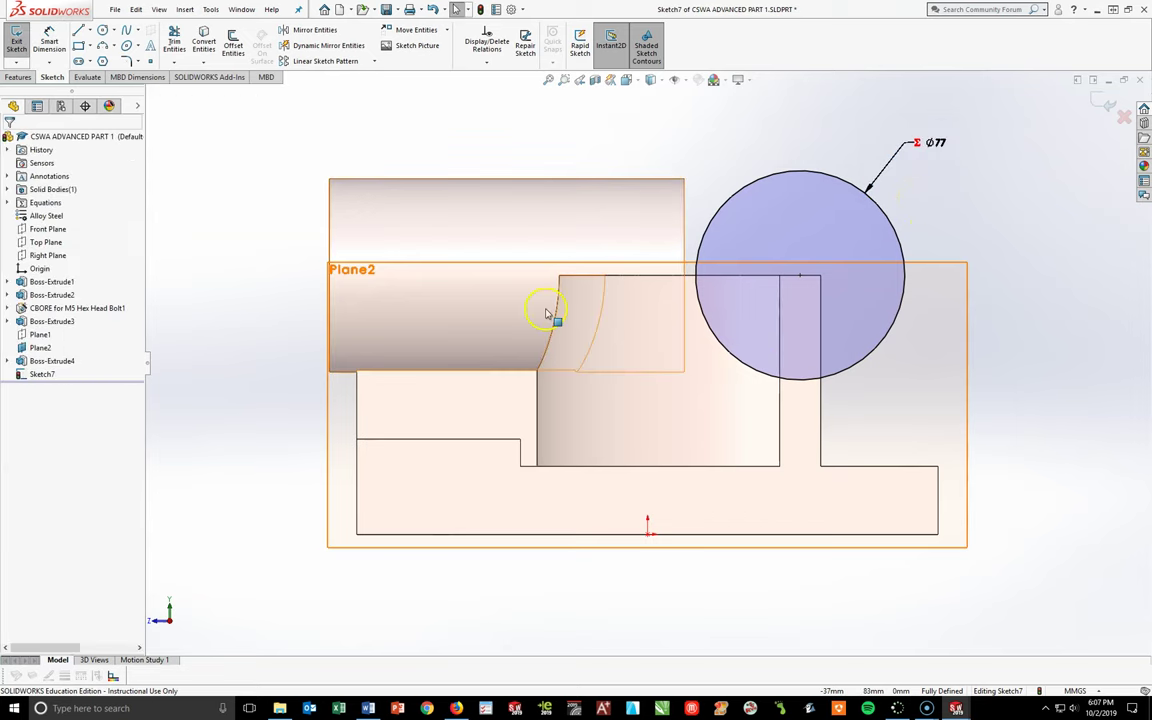
# - Extrude the circle in the reversed direction over the other wall arm, with a blind depth linked to global variable D and merged with the body
pyautogui.press('space')
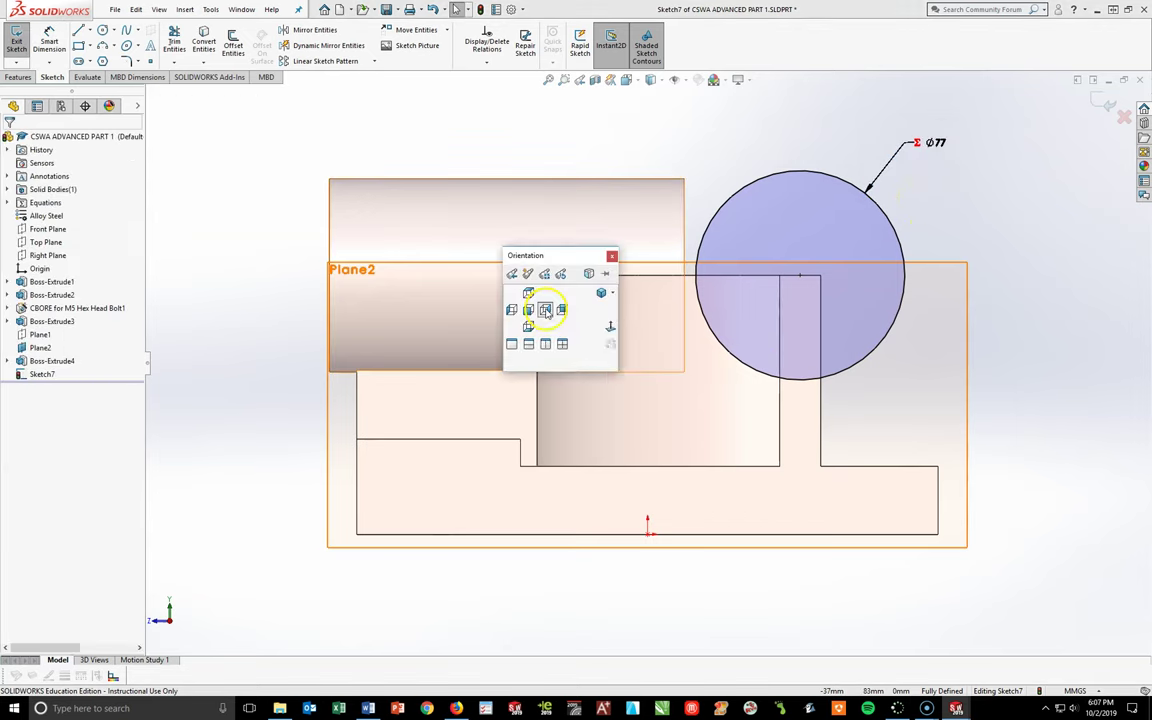
pyautogui.click(601, 294)
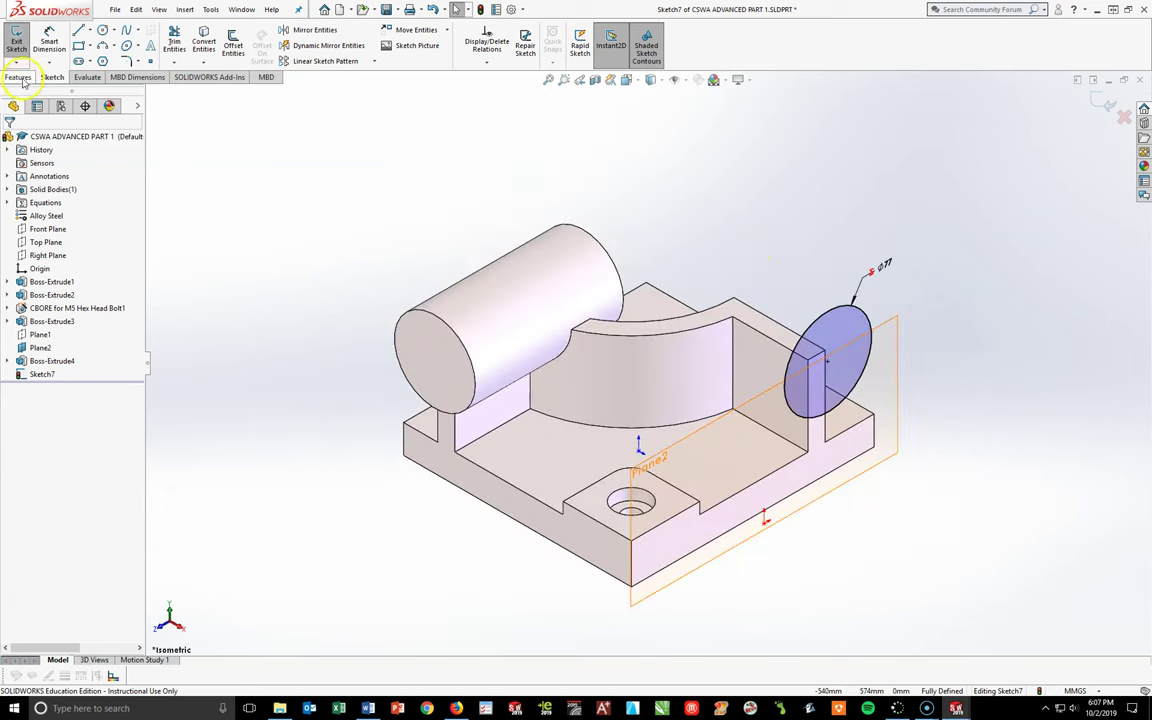
pyautogui.click(19, 78)
pyautogui.click(28, 50)
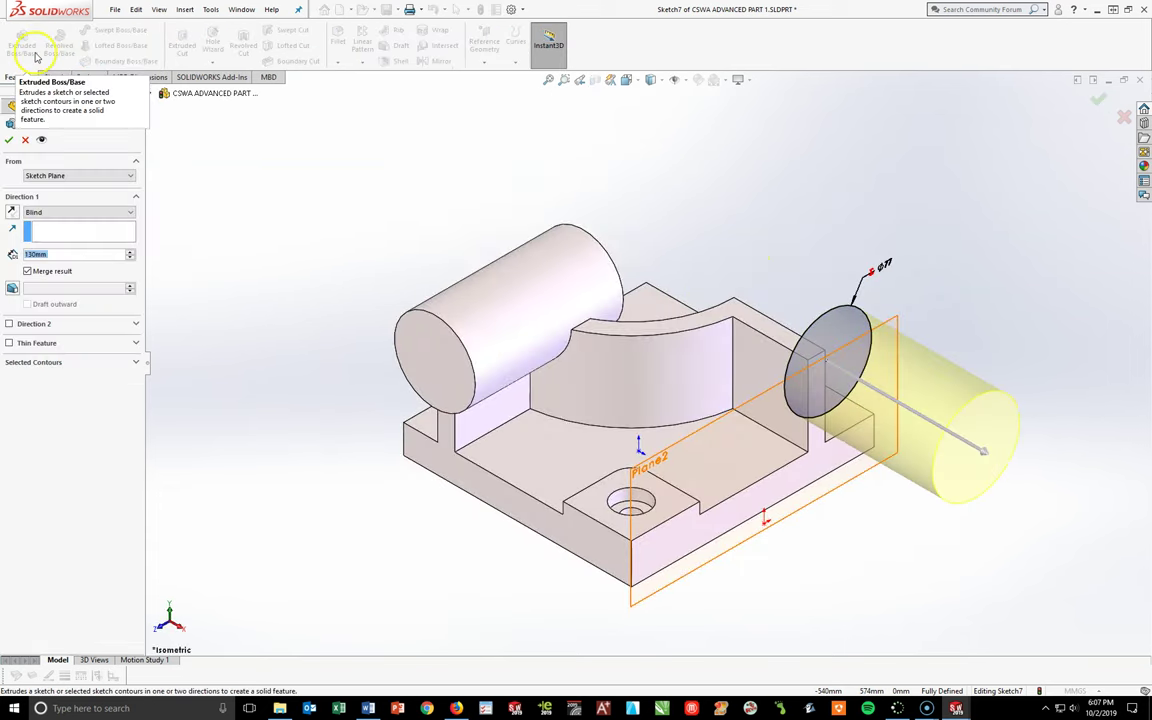
pyautogui.click(12, 212)
pyautogui.click(54, 254)
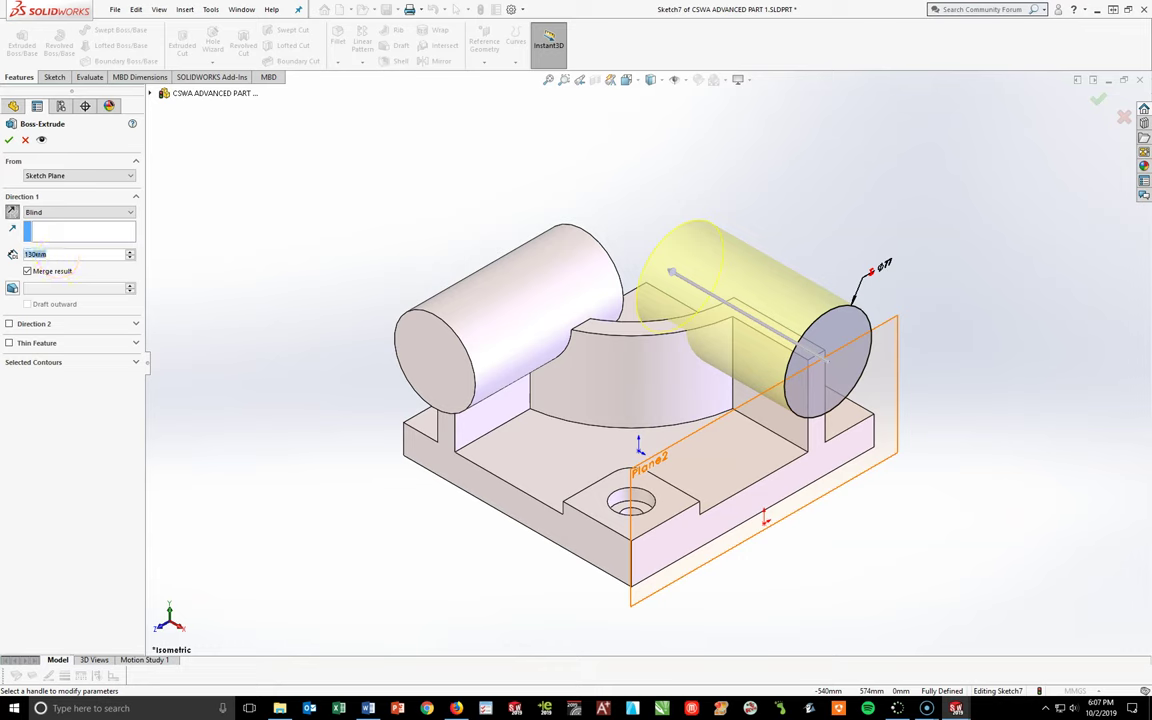
pyautogui.write('=')
pyautogui.moveTo(87, 270)
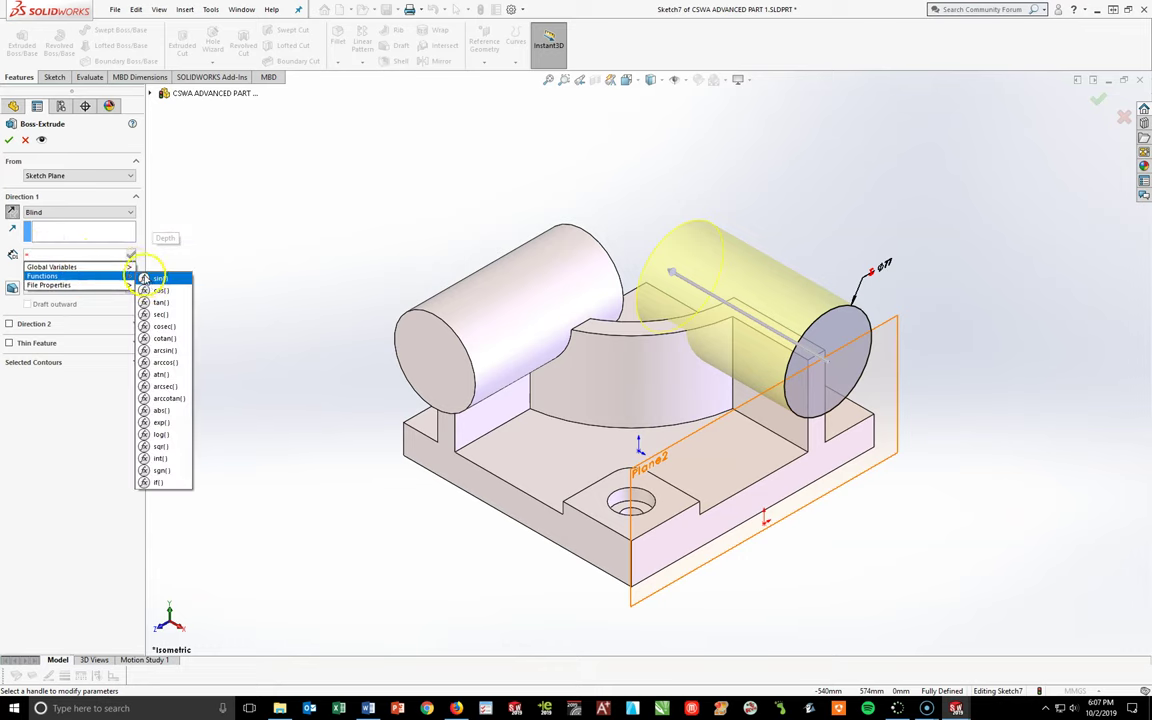
pyautogui.click(158, 306)
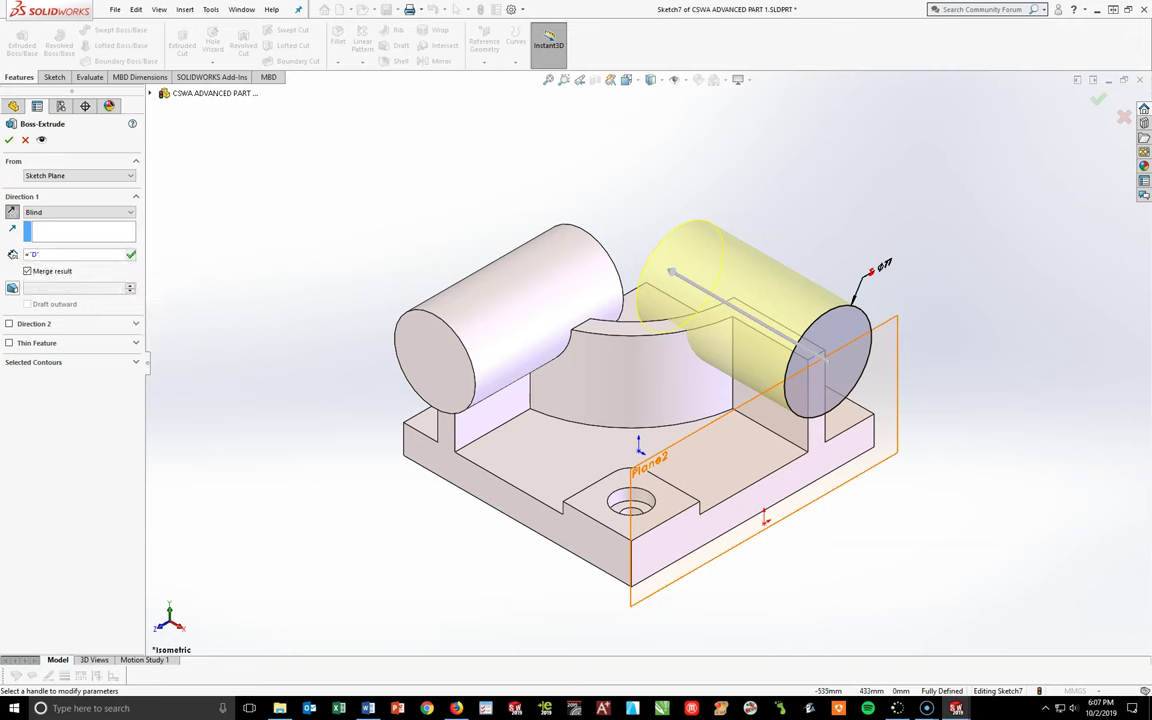
pyautogui.click(9, 141)
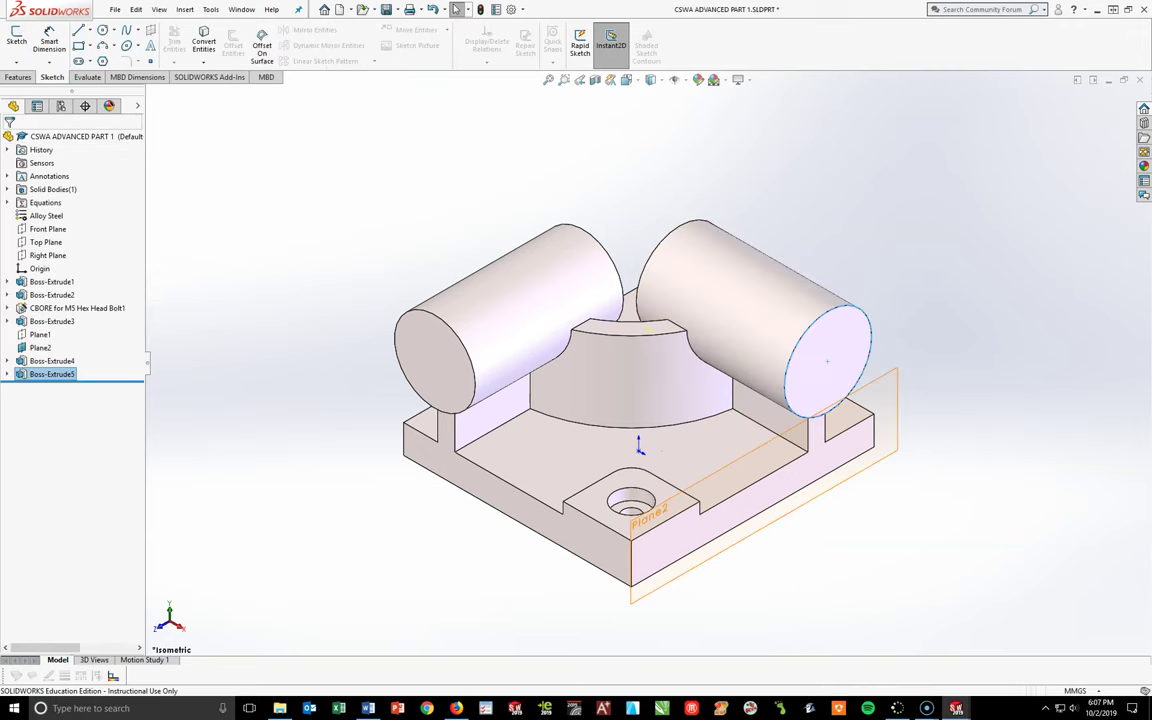
# - Hide the right-side reference plane and sketch a concentric circle of about 22 mm radius on the first cylinder's front end face
pyautogui.click(32, 348)
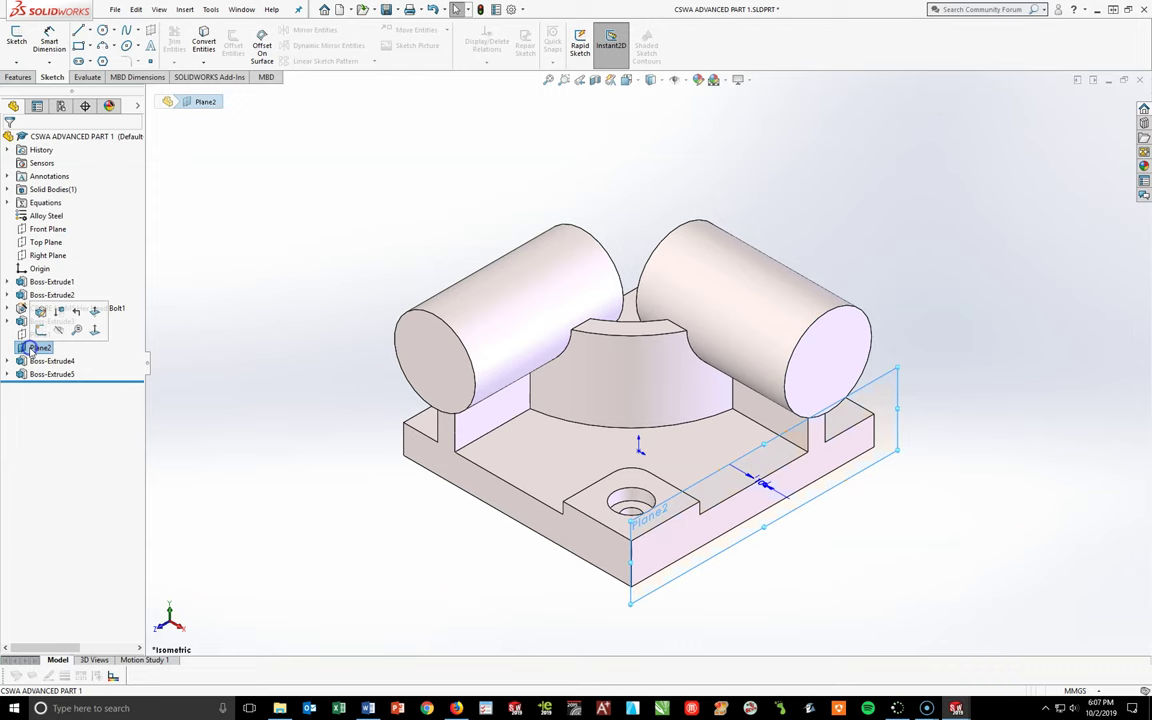
pyautogui.click(820, 412)
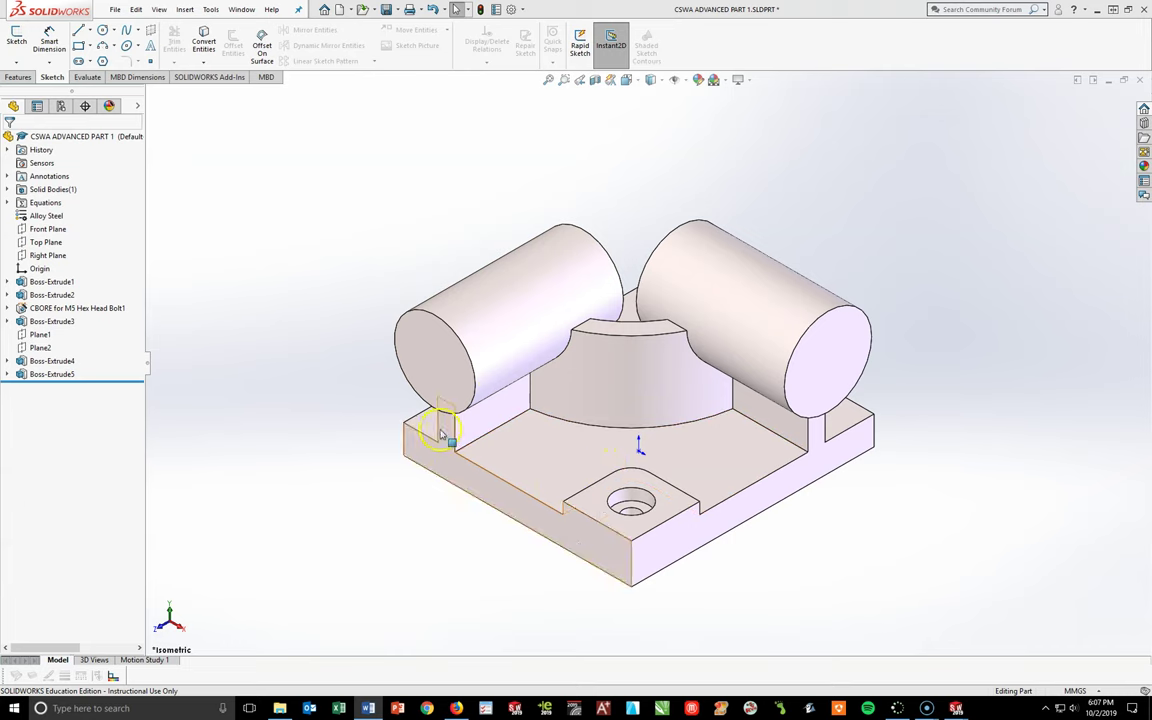
pyautogui.click(445, 383)
pyautogui.click(90, 88)
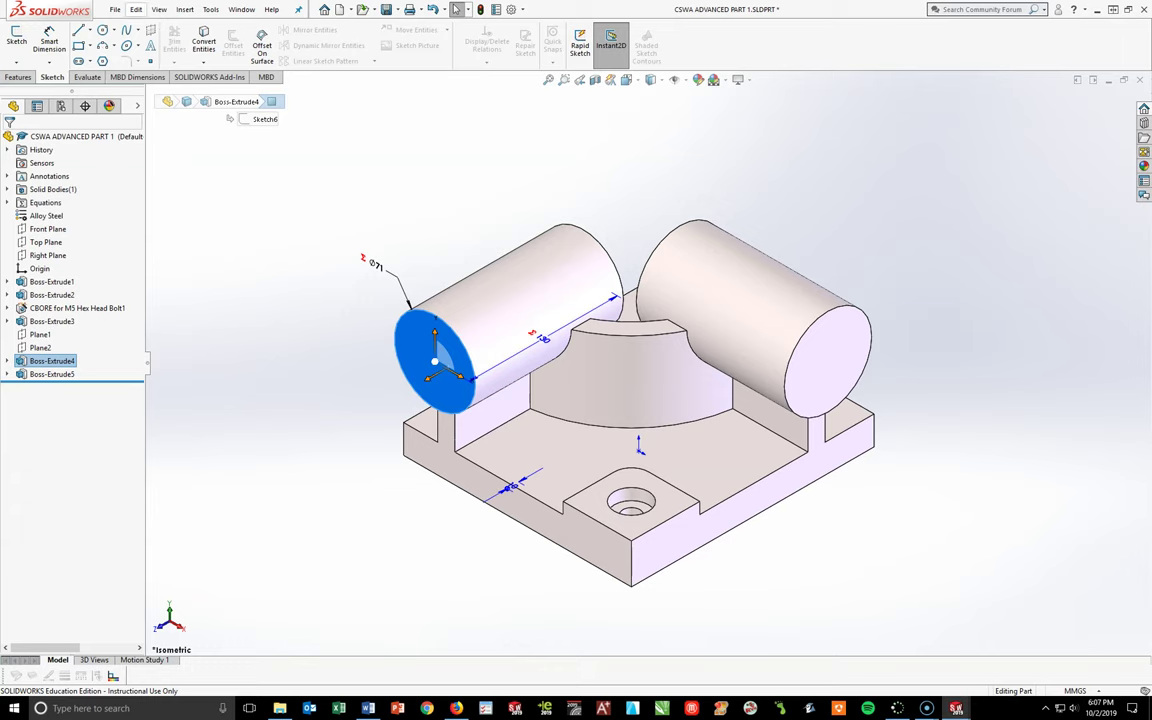
pyautogui.click(16, 40)
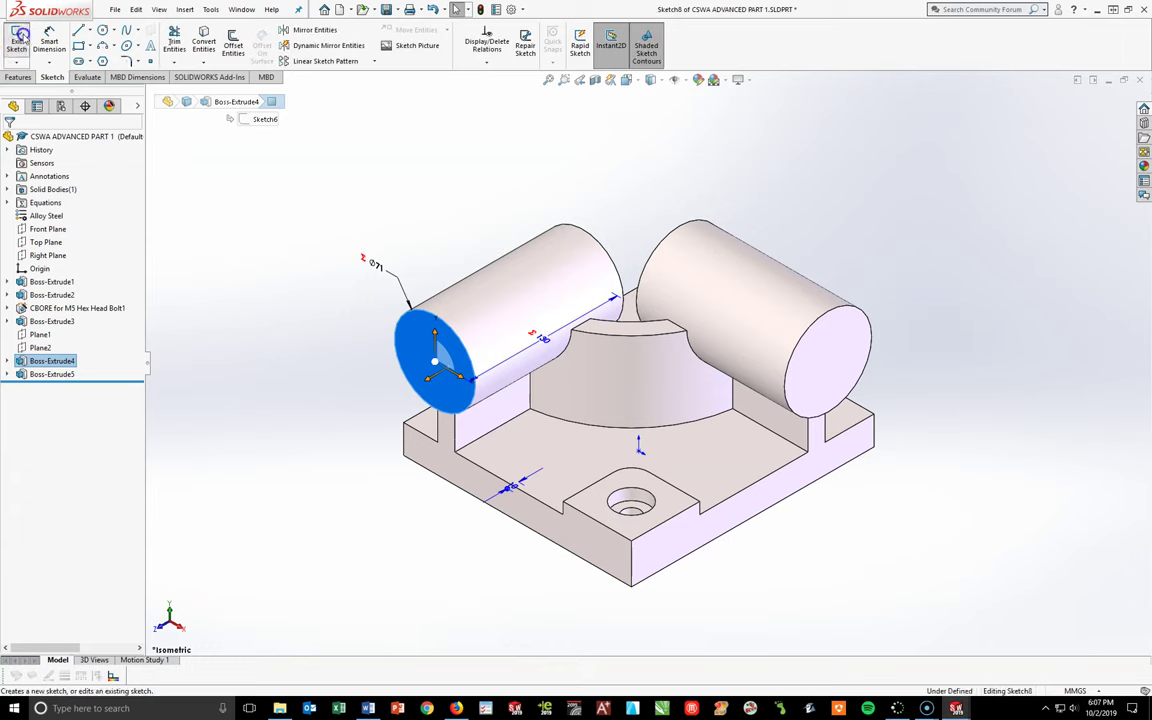
pyautogui.press('space')
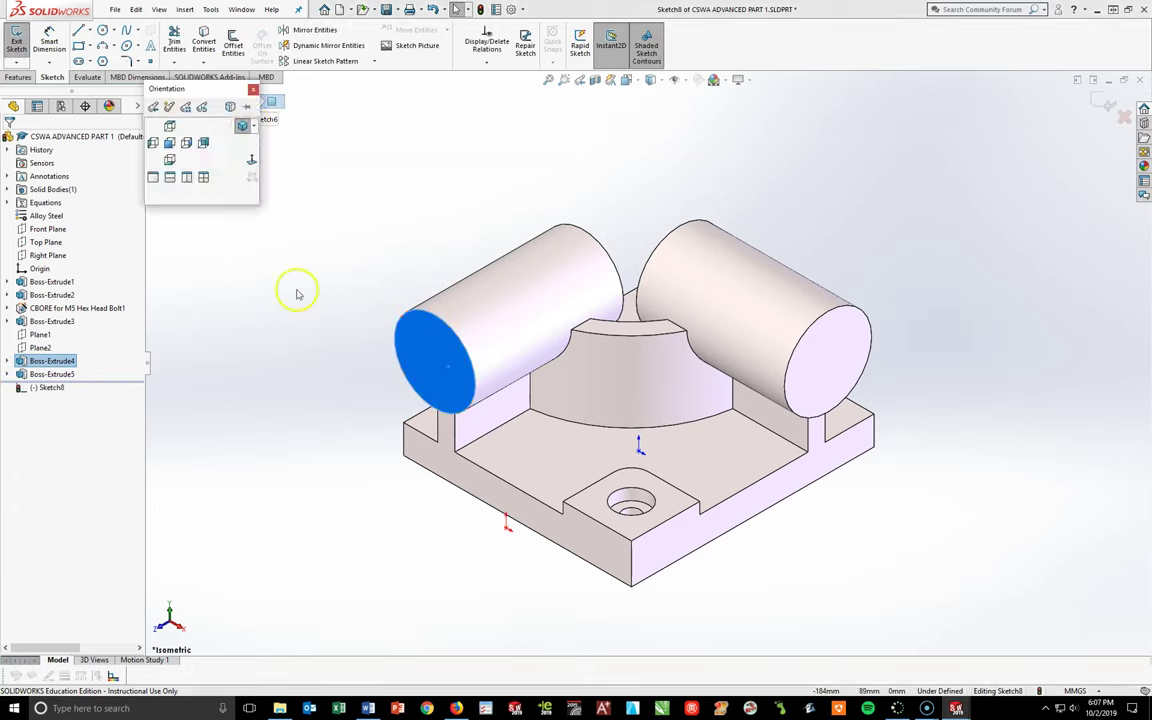
pyautogui.click(248, 161)
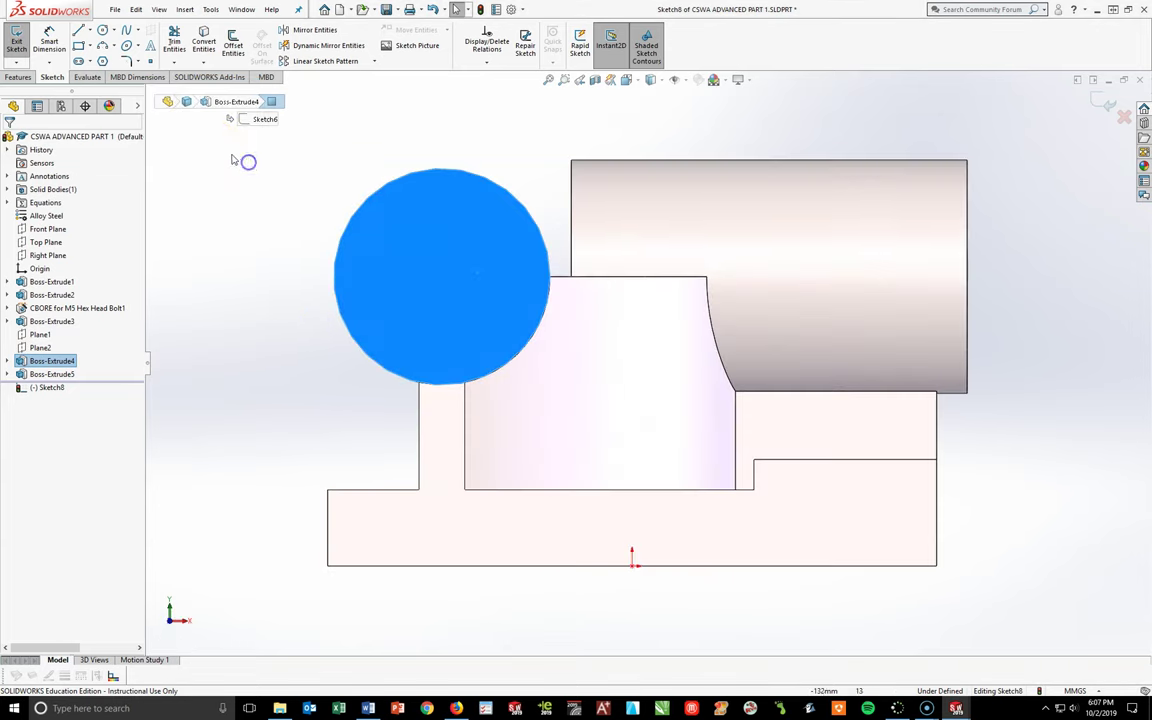
pyautogui.click(102, 30)
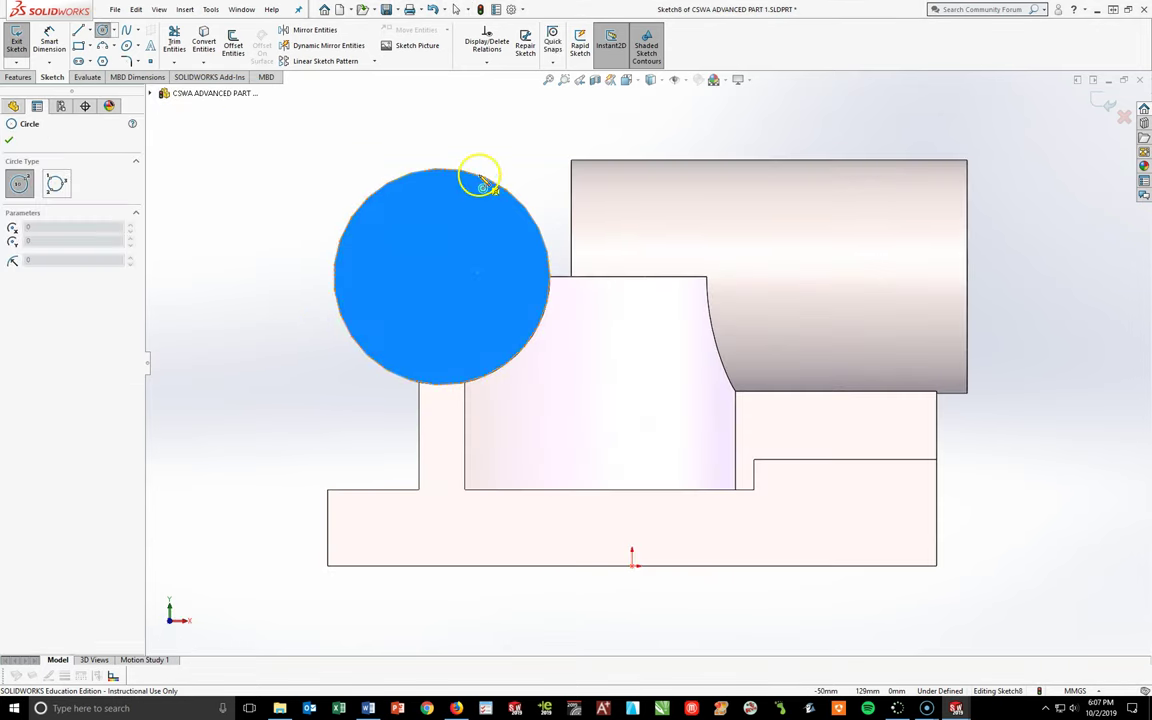
pyautogui.click(441, 277)
pyautogui.click(451, 338)
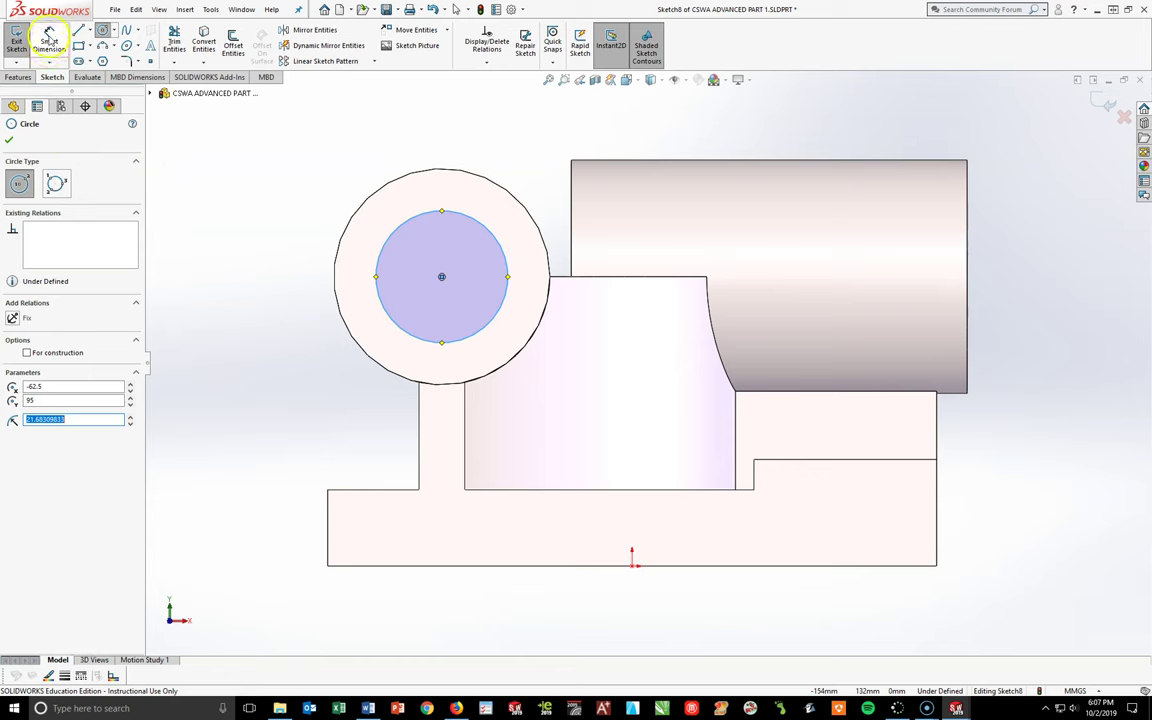
# - Dimension the inner circle's diameter and link it to global variable E
pyautogui.click(48, 42)
pyautogui.click(421, 222)
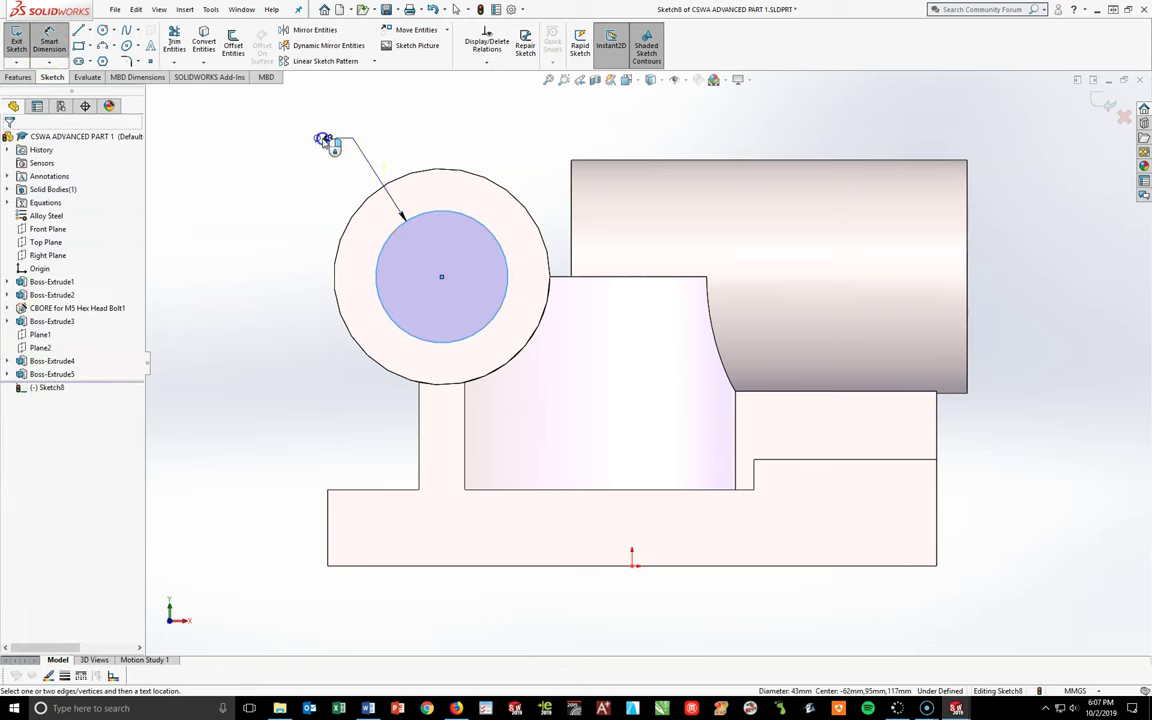
pyautogui.click(327, 134)
pyautogui.write('=')
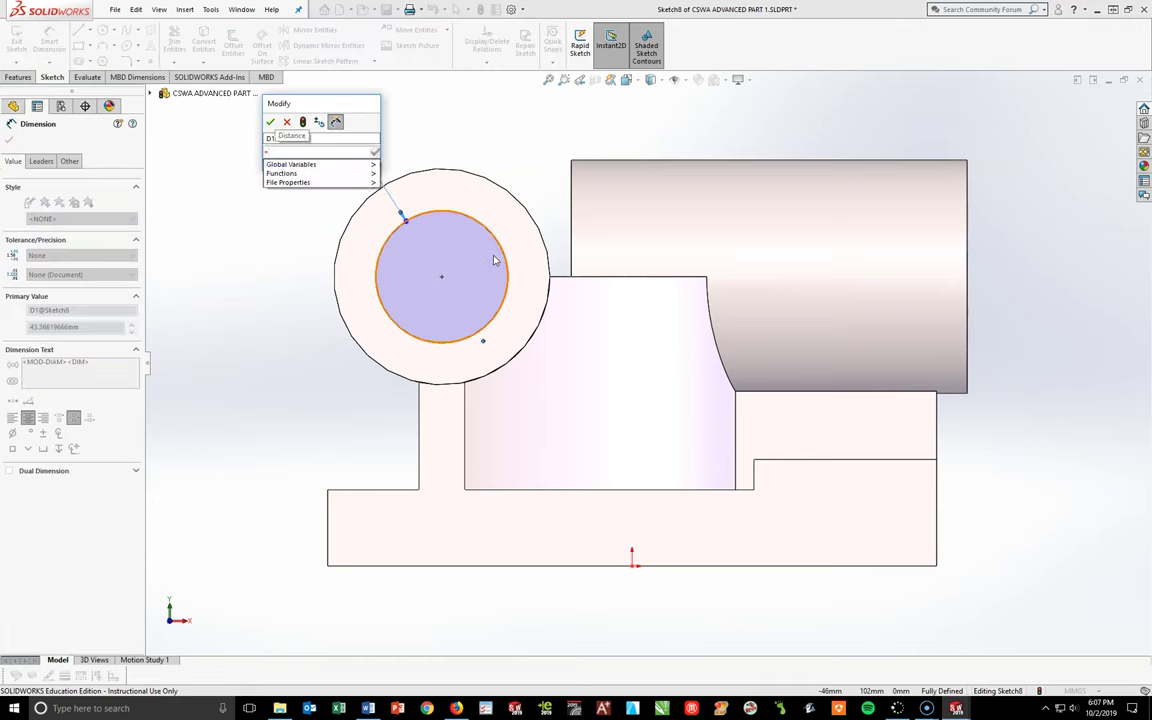
pyautogui.click(364, 166)
pyautogui.click(404, 214)
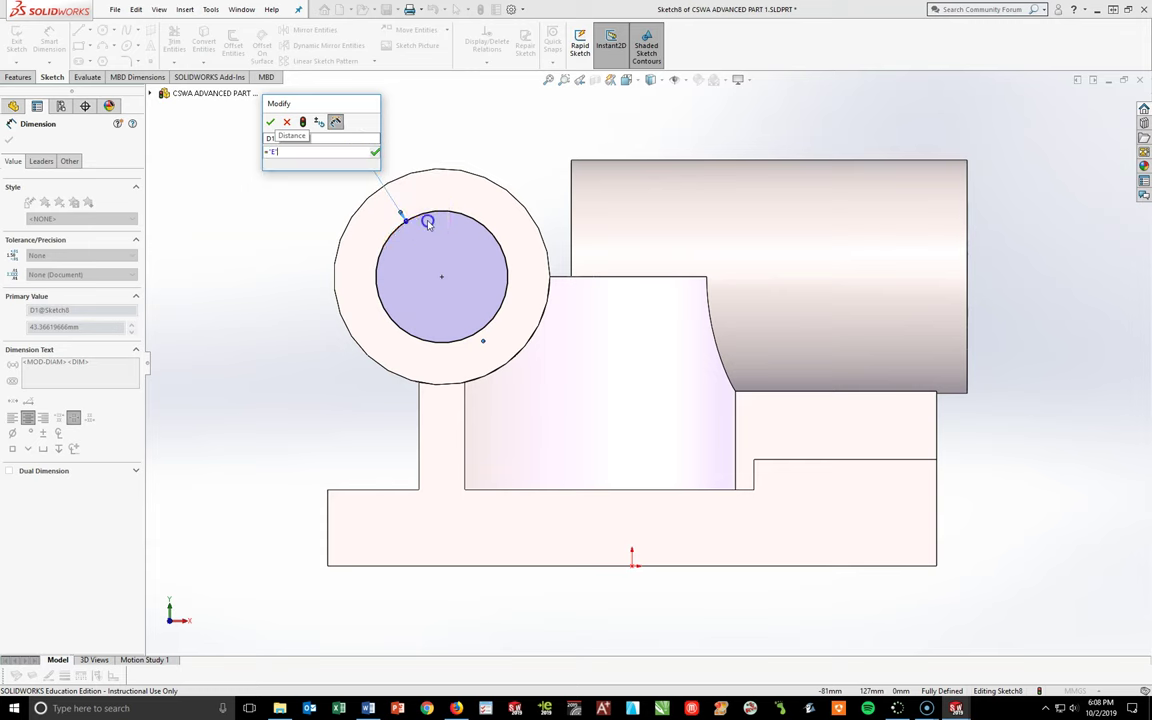
pyautogui.click(270, 121)
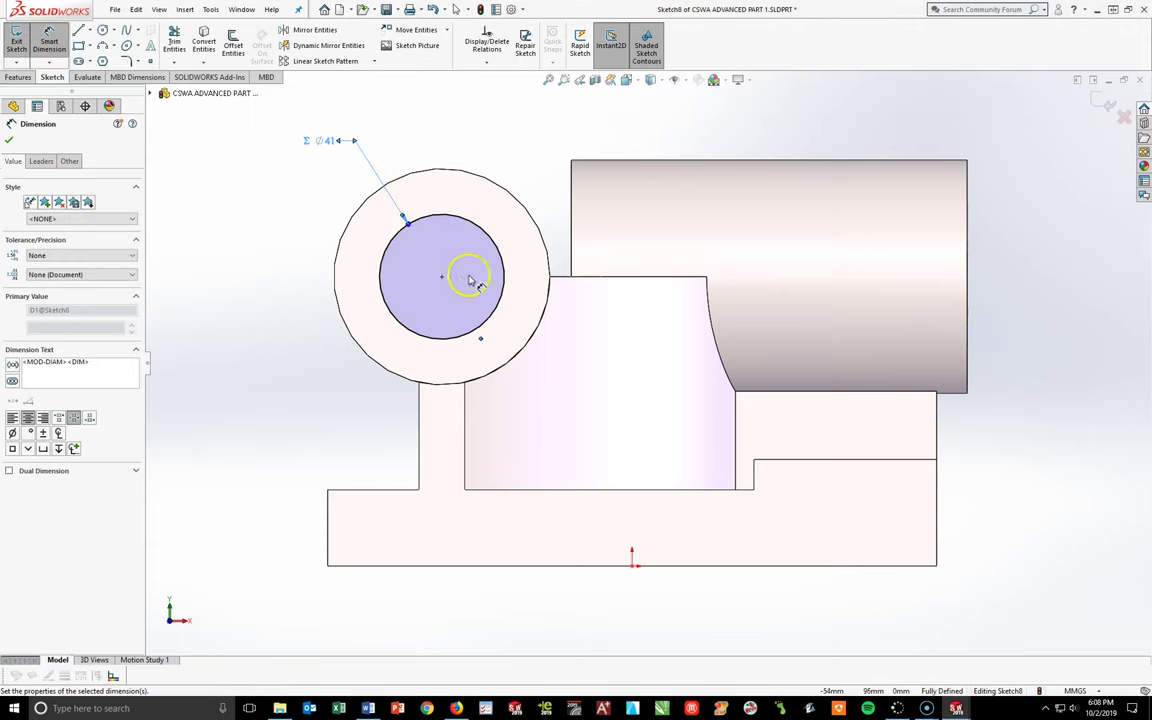
# - Cut the inner circle with Extruded Cut through all to bore the first cylinder lengthwise
pyautogui.scroll(3, 480, 320)
pyautogui.moveTo(506, 368); pyautogui.dragTo(472, 372, button='middle')
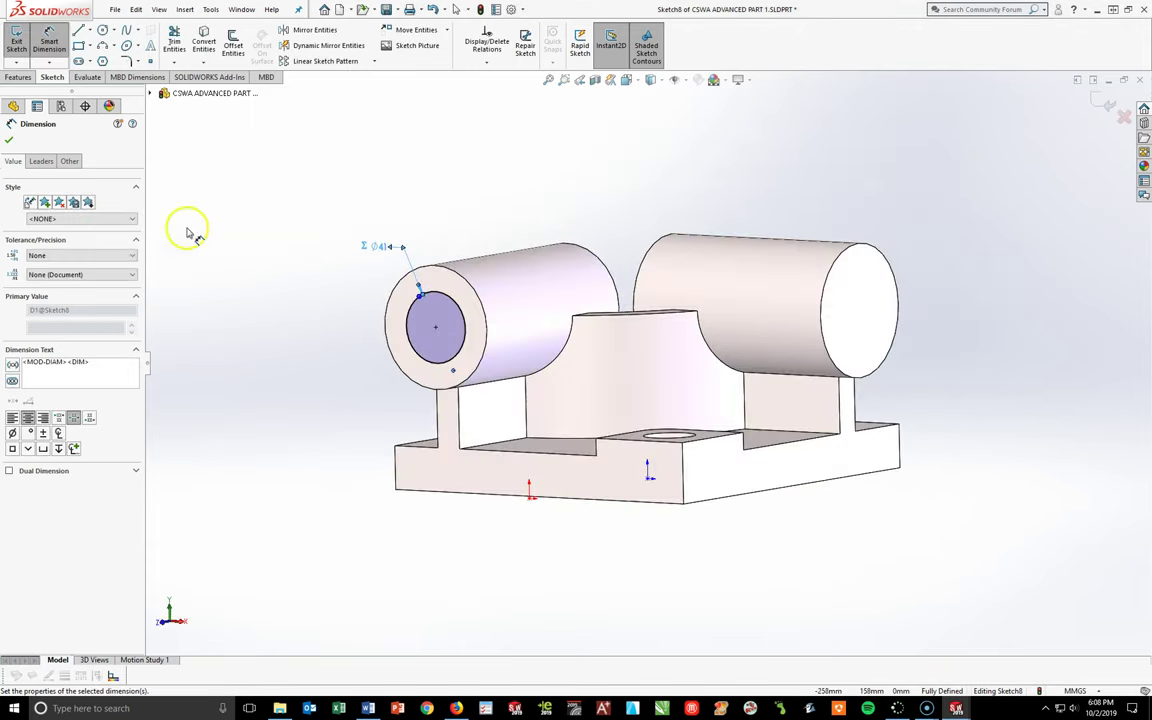
pyautogui.click(18, 77)
pyautogui.click(181, 50)
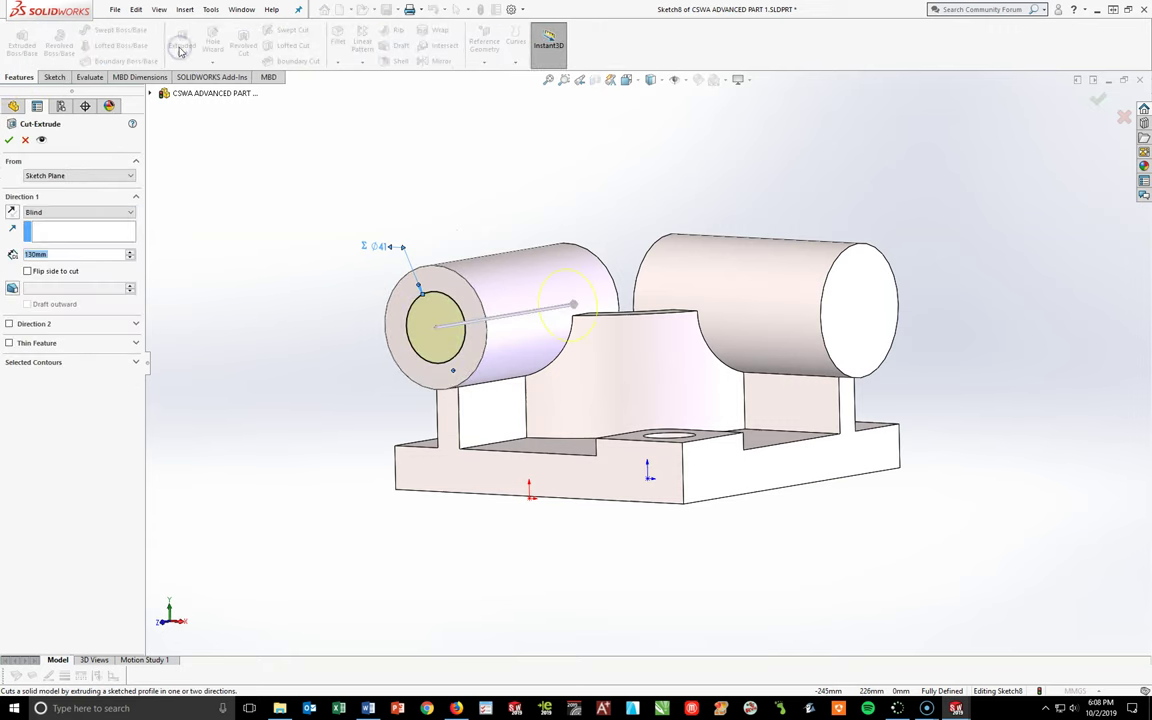
pyautogui.click(71, 213)
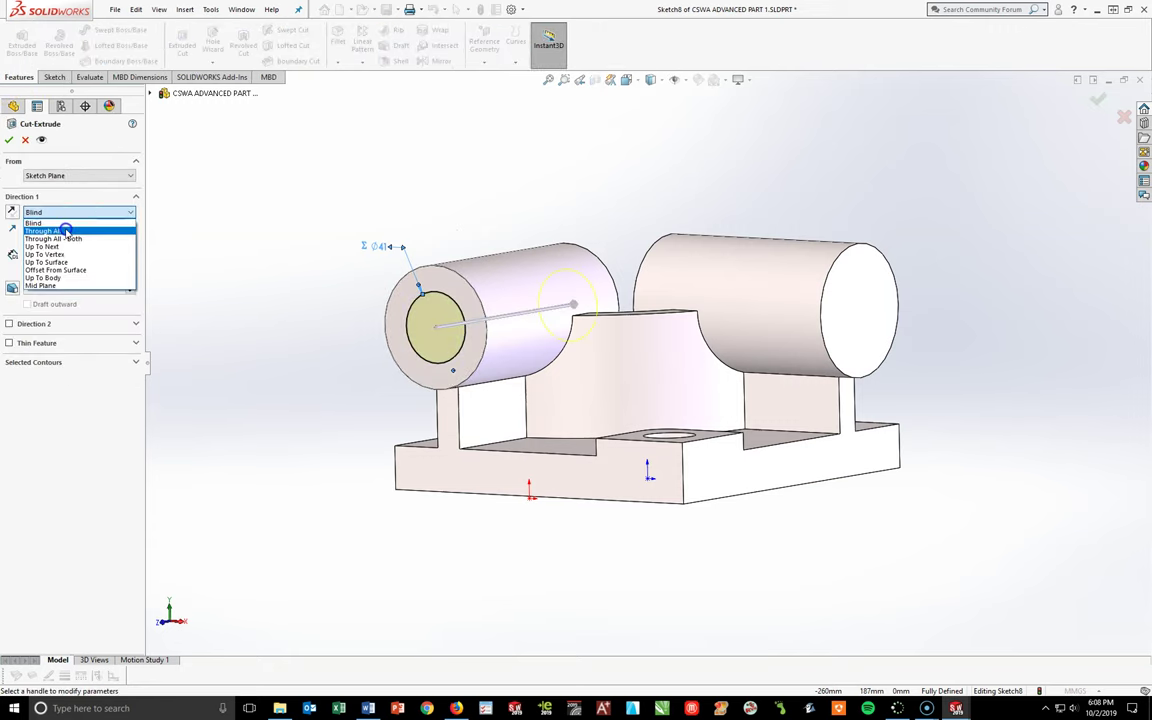
pyautogui.click(62, 221)
pyautogui.press('Return')
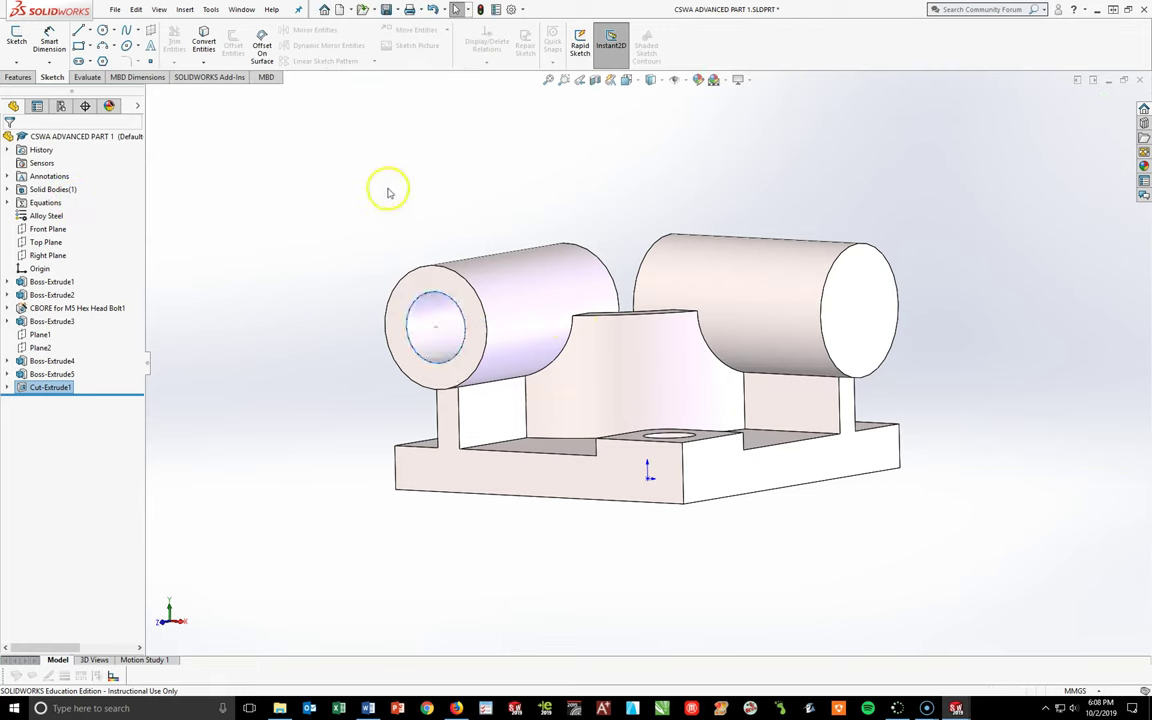
# - Sketch a concentric circle of about 22 mm radius on the outer end face of the second cylinder
pyautogui.click(870, 323)
pyautogui.press('space')
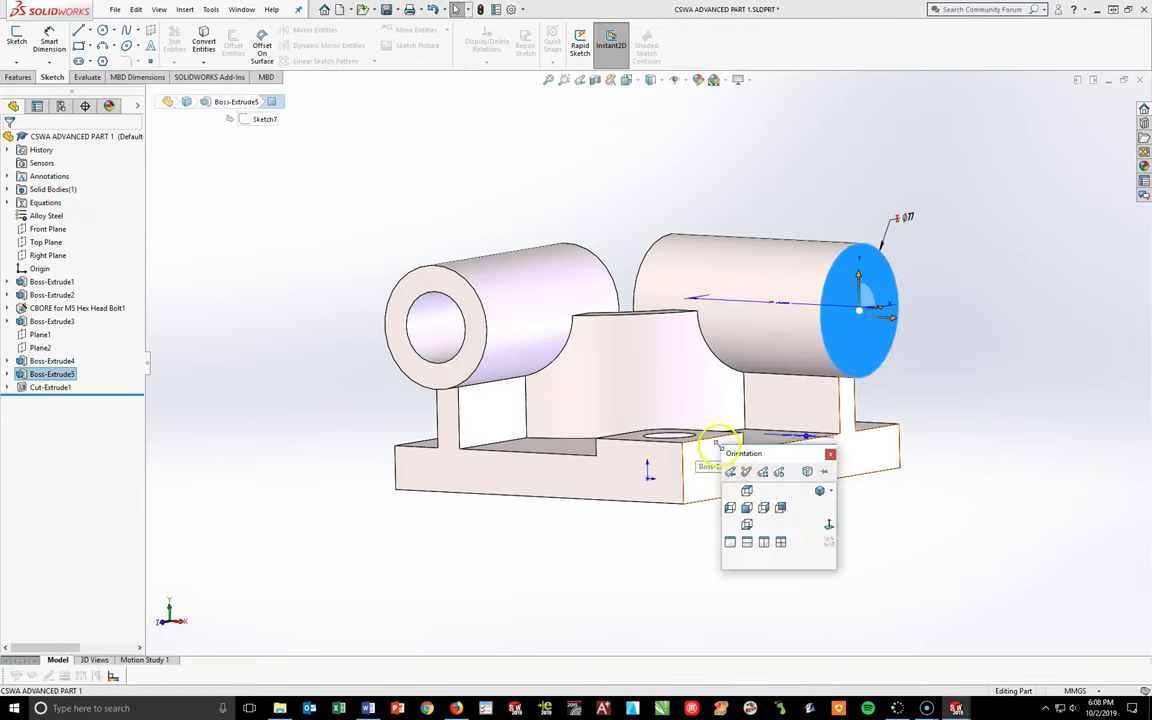
pyautogui.click(828, 524)
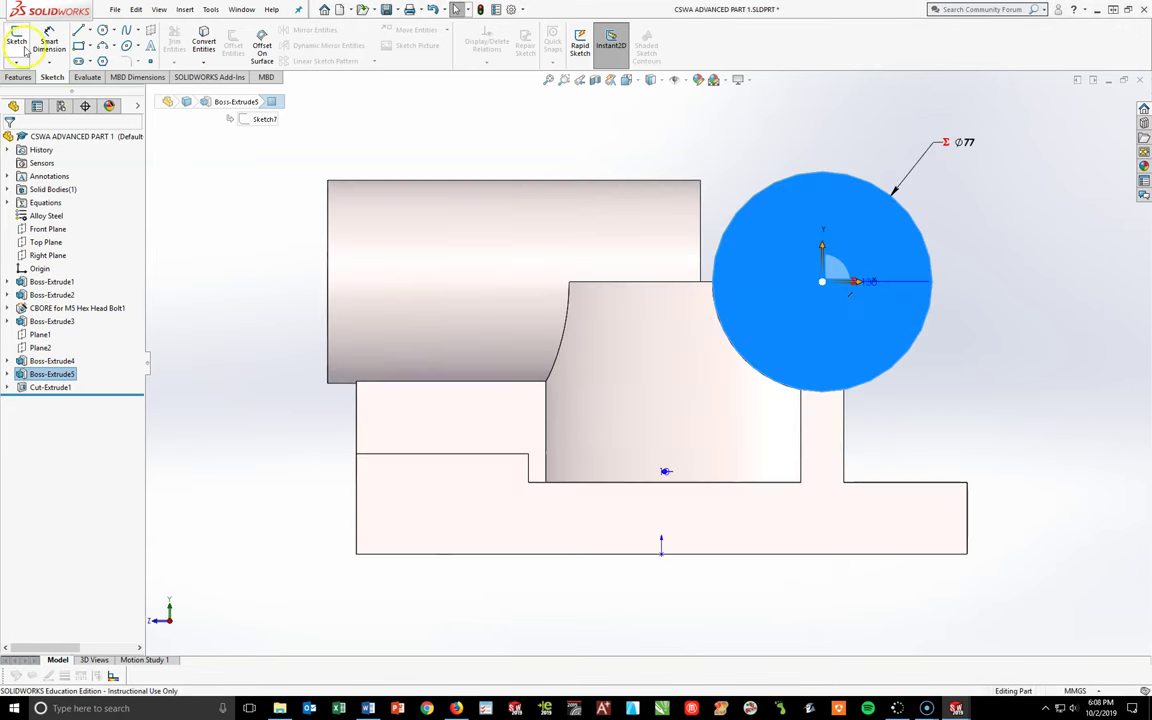
pyautogui.click(17, 42)
pyautogui.click(102, 30)
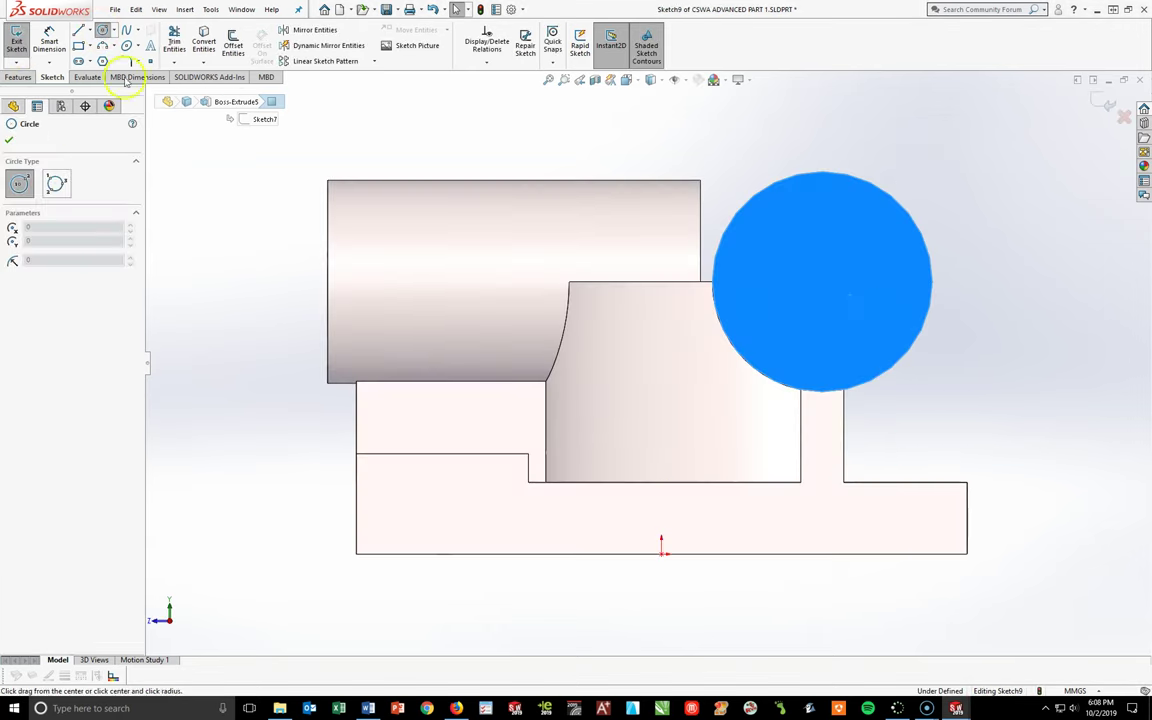
pyautogui.click(836, 289)
pyautogui.click(829, 345)
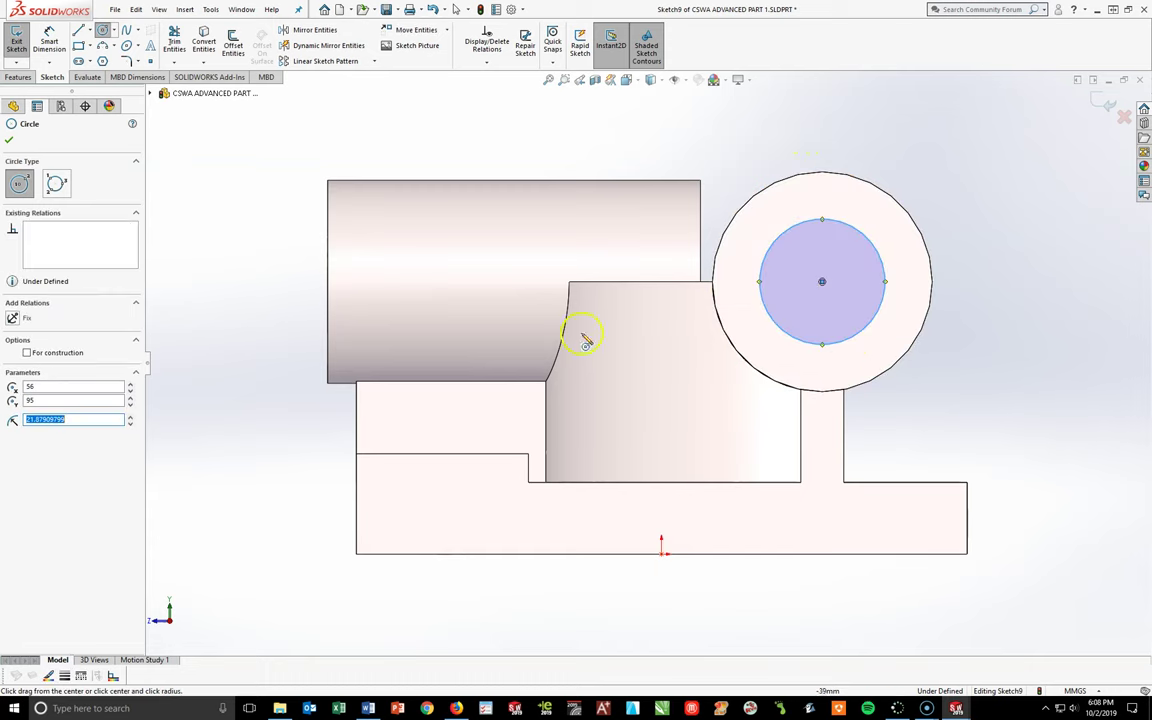
# - Dimension the diameter of the circle on the second cylinder's end face and link it to global variable E
pyautogui.click(48, 42)
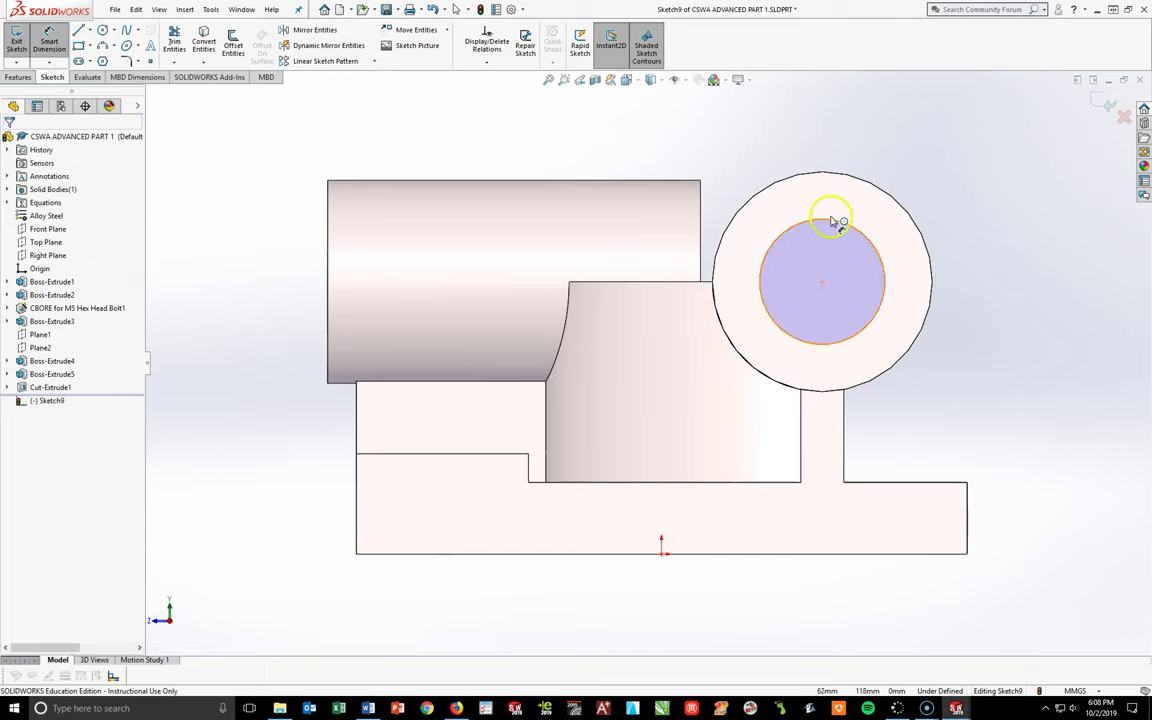
pyautogui.click(932, 165)
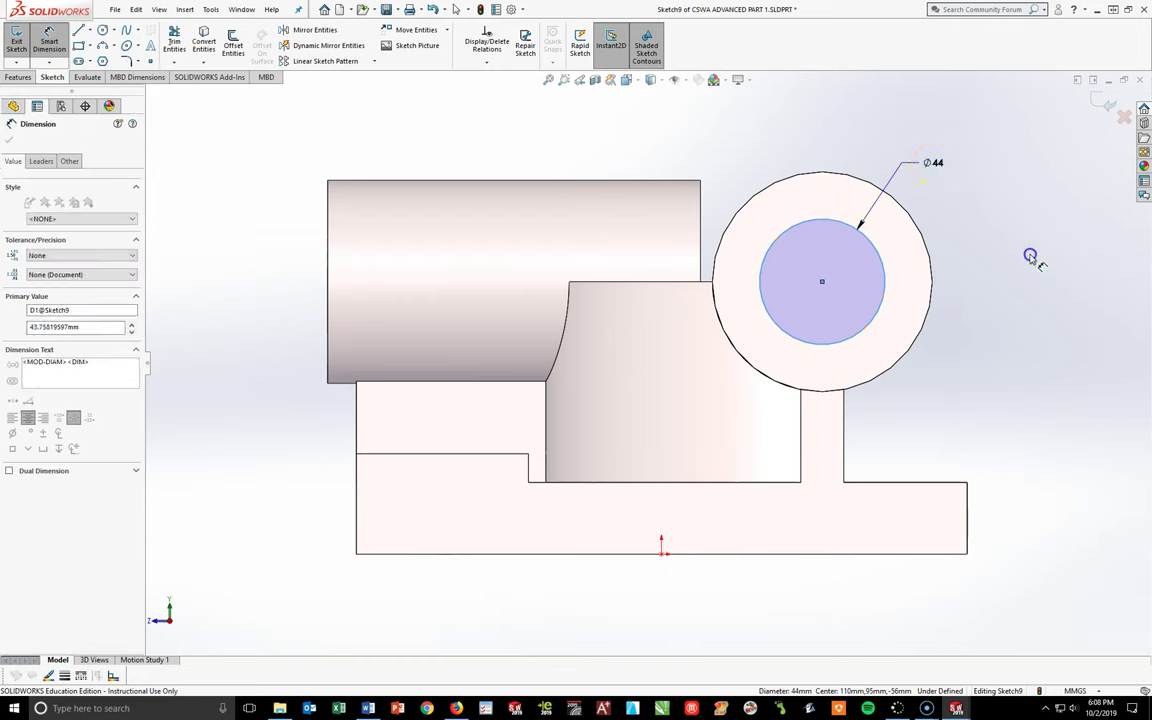
pyautogui.write('=')
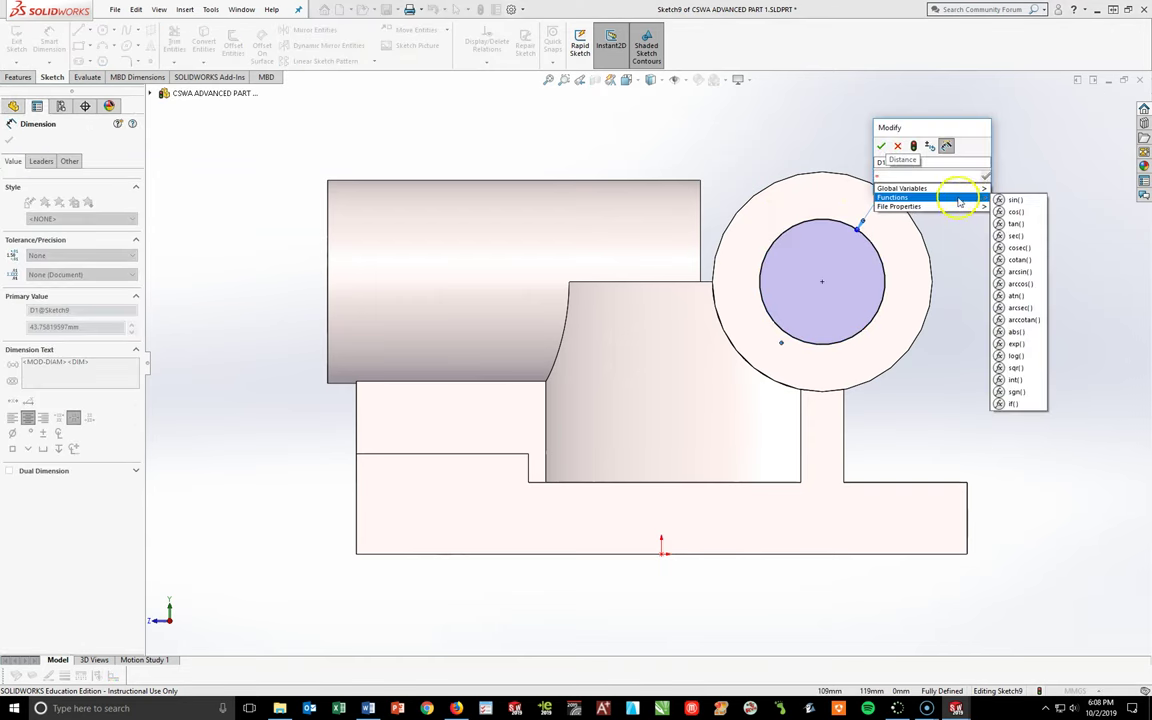
pyautogui.moveTo(960, 197)
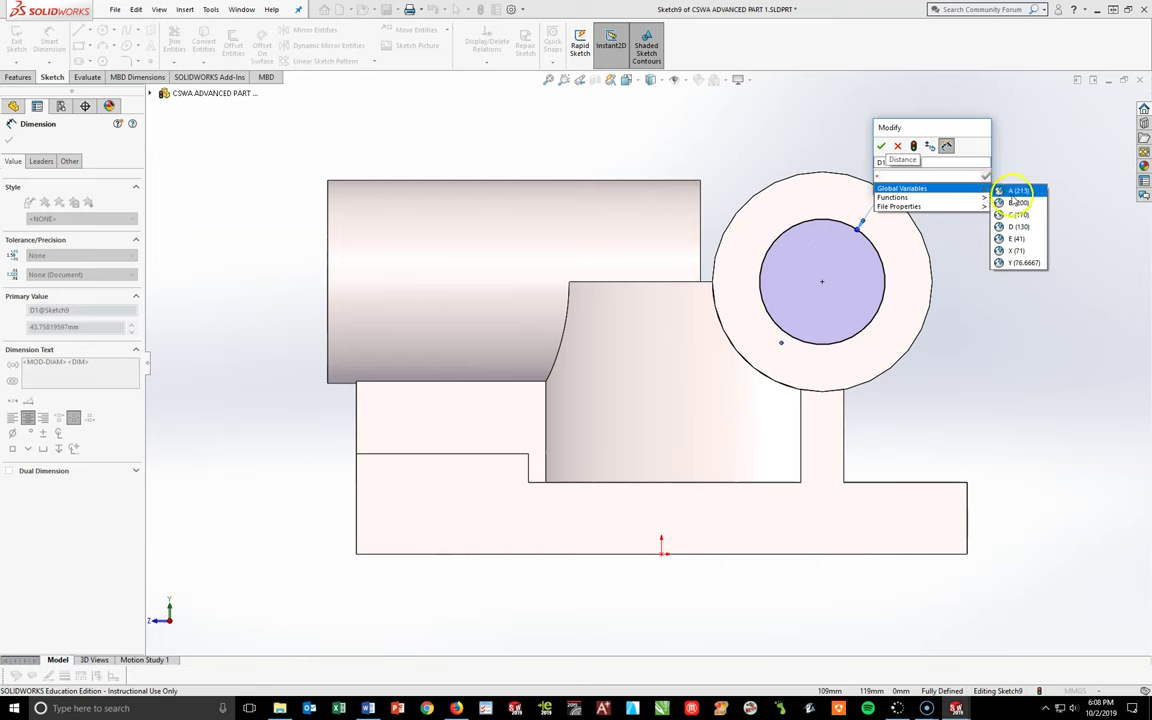
pyautogui.click(1021, 236)
pyautogui.click(884, 148)
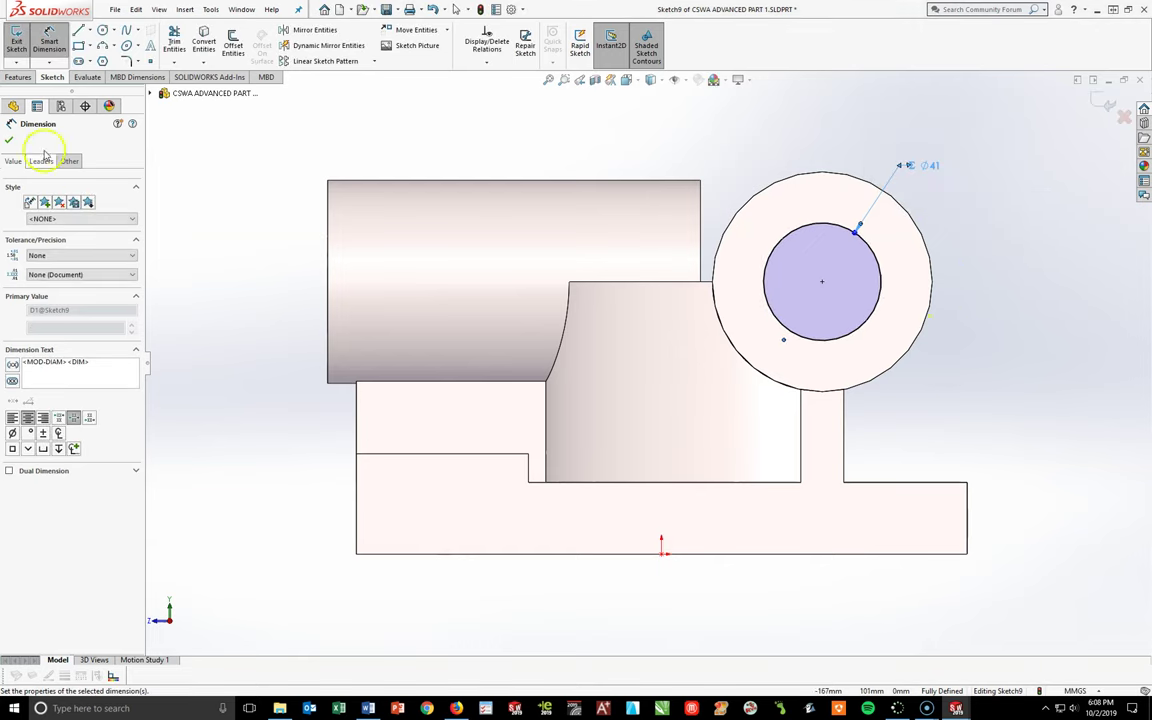
# - Bore the second cylinder lengthwise with a Through All Extruded Cut of the inner circle, and return to the isometric view
pyautogui.click(18, 77)
pyautogui.click(182, 45)
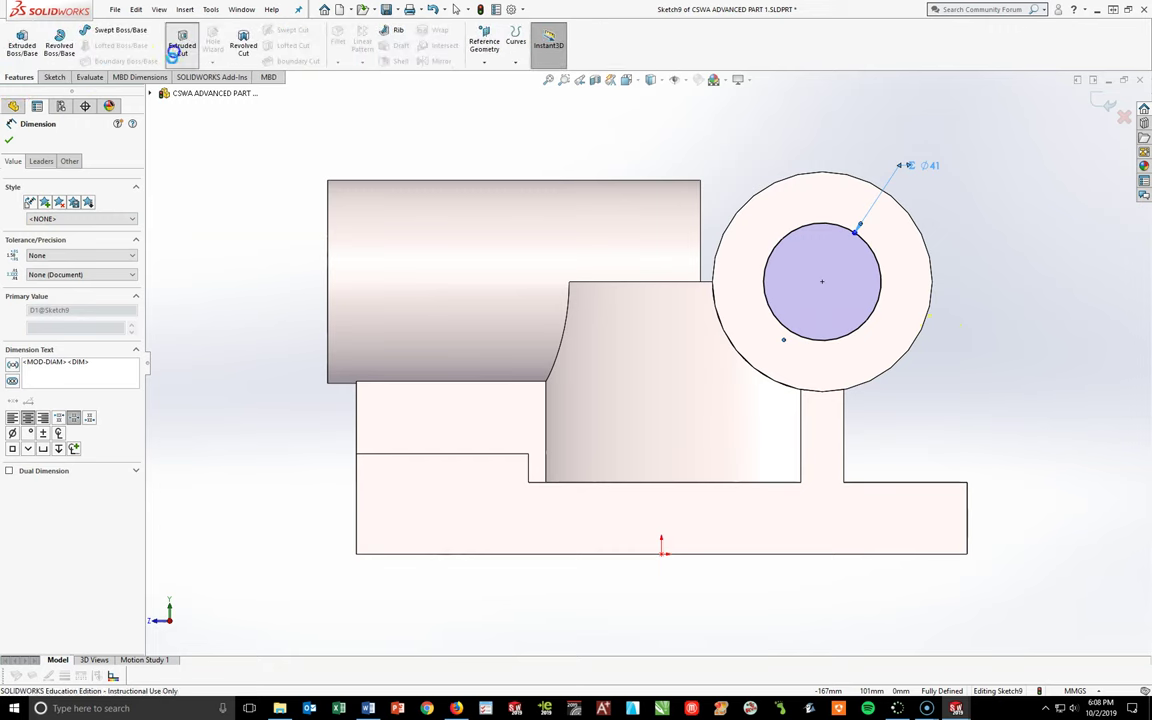
pyautogui.click(64, 213)
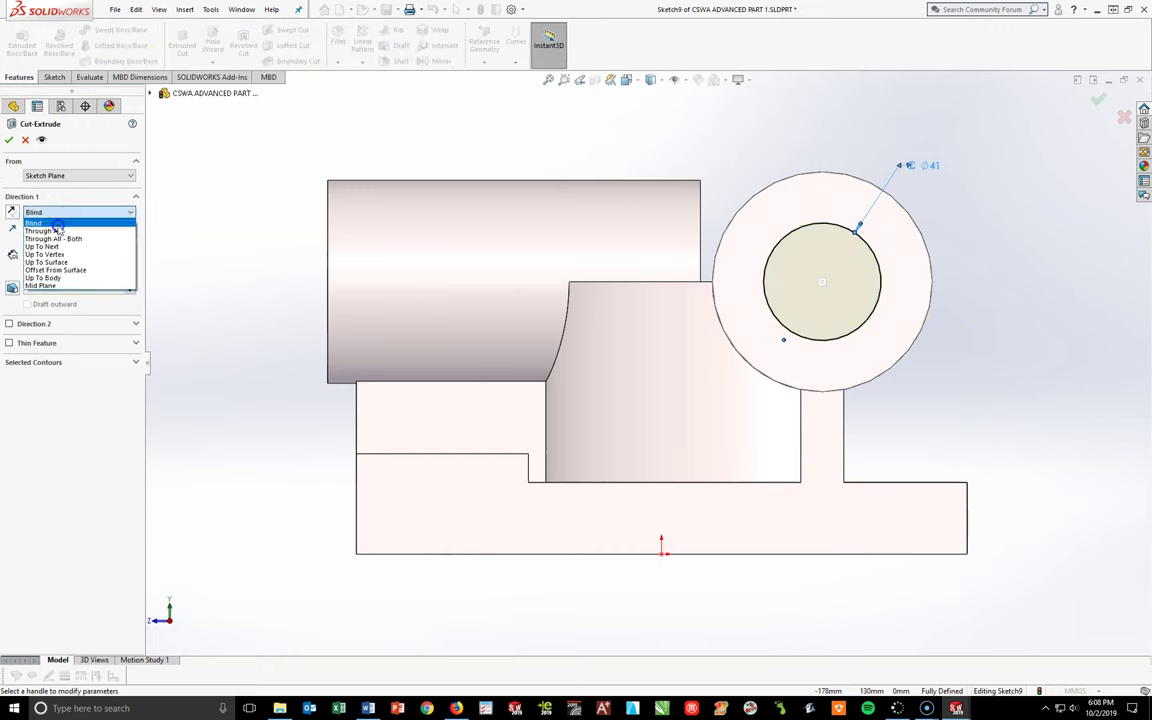
pyautogui.click(57, 223)
pyautogui.click(57, 214)
pyautogui.click(45, 231)
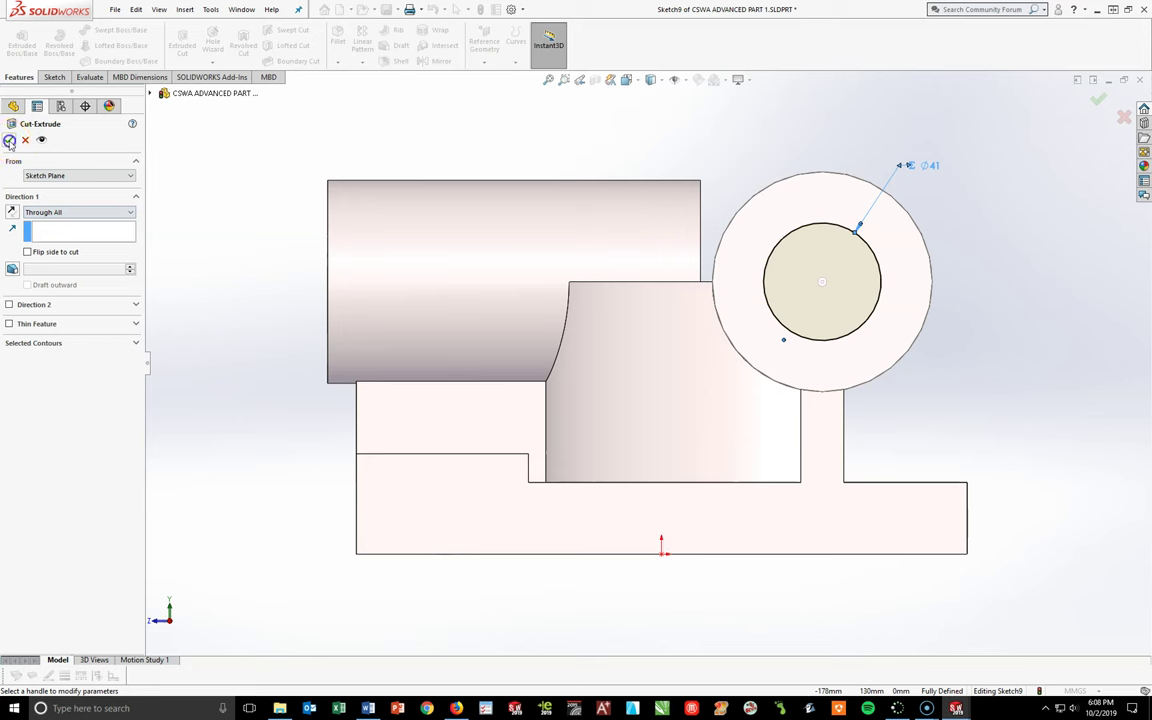
pyautogui.click(9, 141)
pyautogui.press('space')
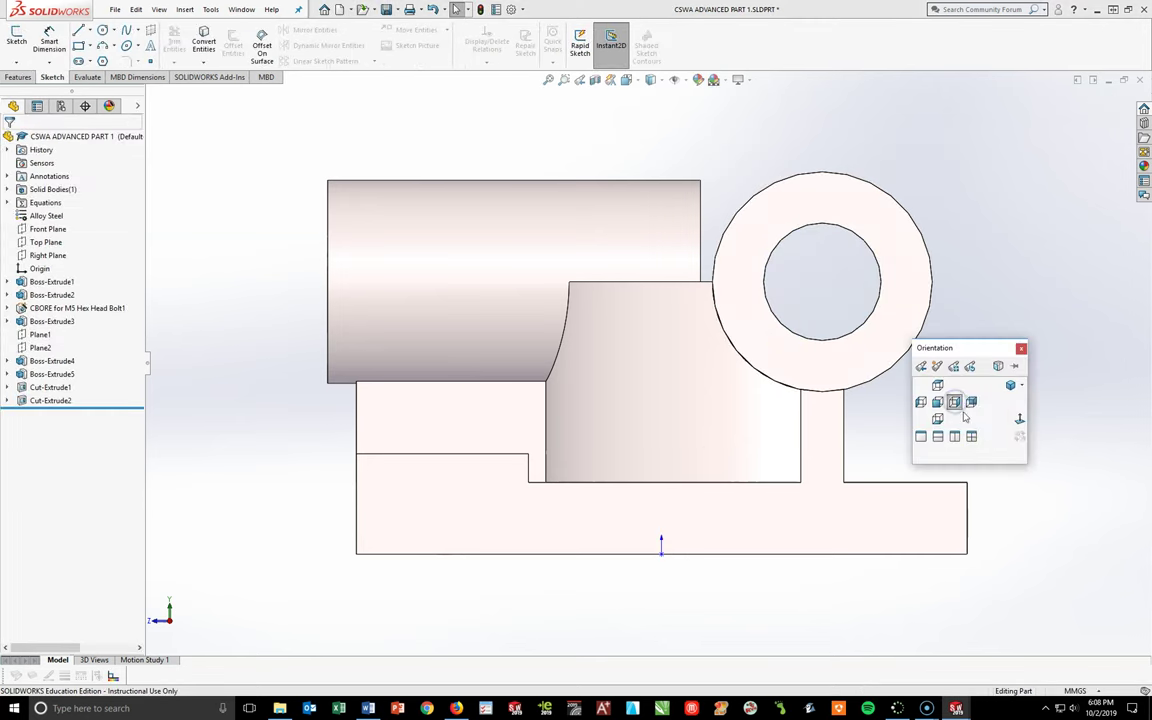
pyautogui.click(1010, 388)
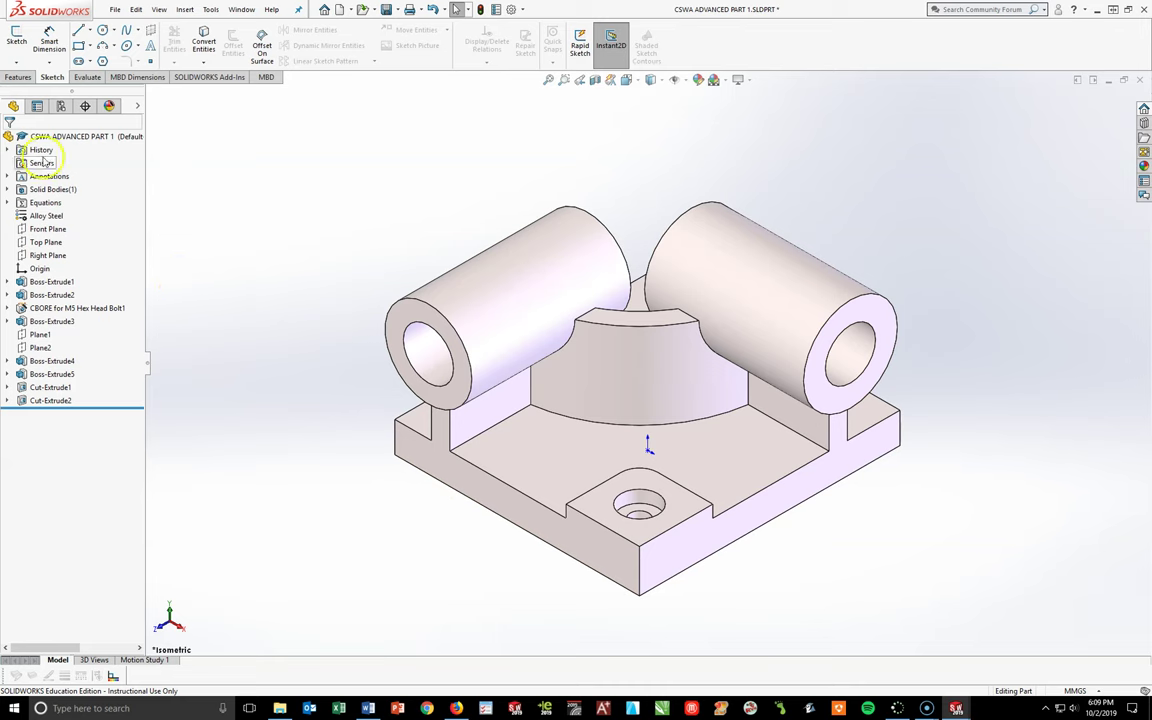
# - Chamfer the bore edges at both ends of the two cylinders with a 2 mm distance at 45 degrees
pyautogui.click(18, 80)
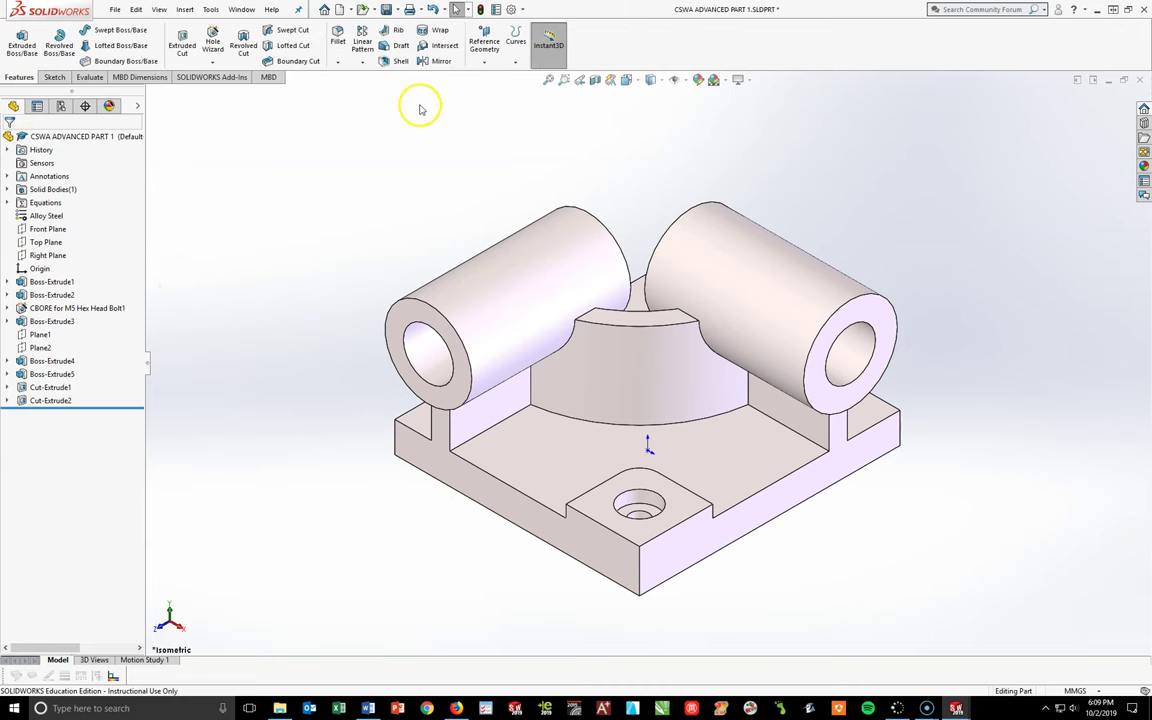
pyautogui.click(338, 62)
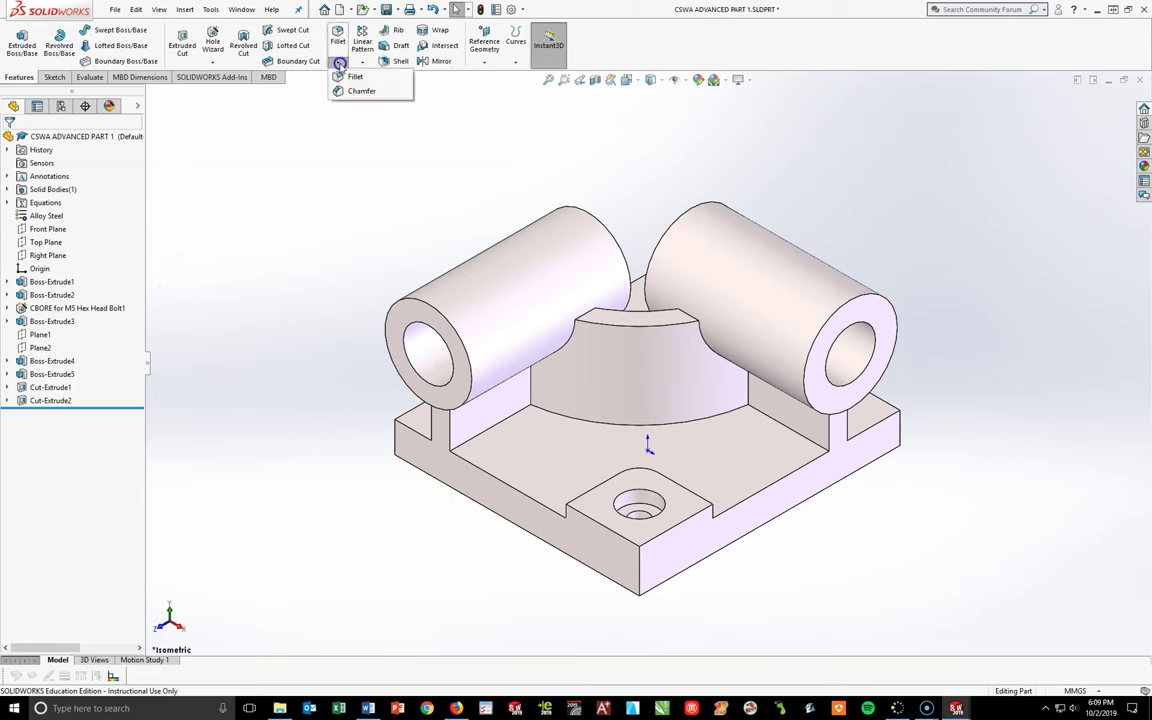
pyautogui.click(341, 92)
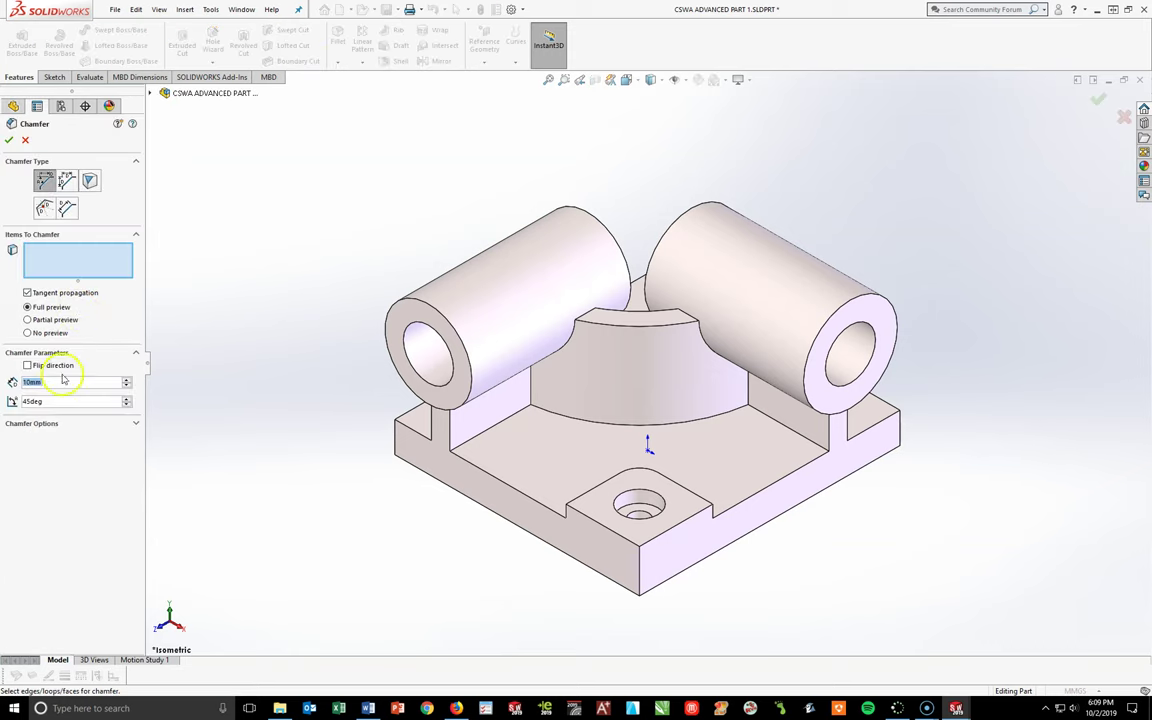
pyautogui.write('5')
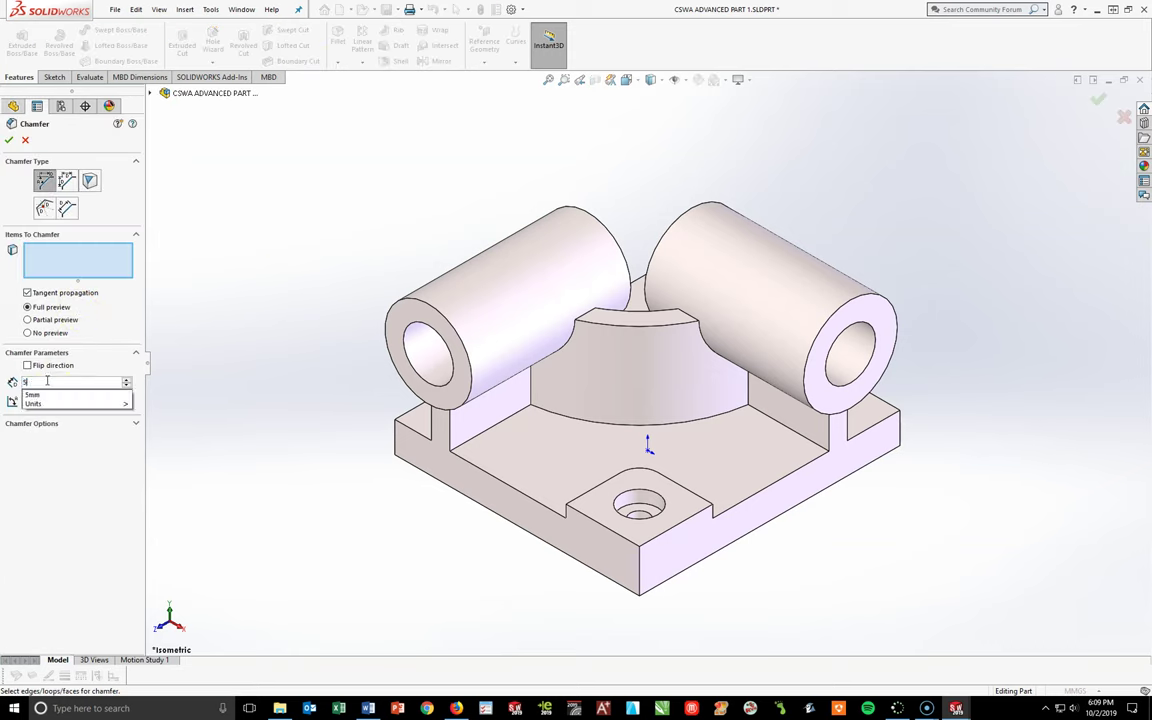
pyautogui.press('Return')
pyautogui.click(45, 418)
pyautogui.click(428, 381)
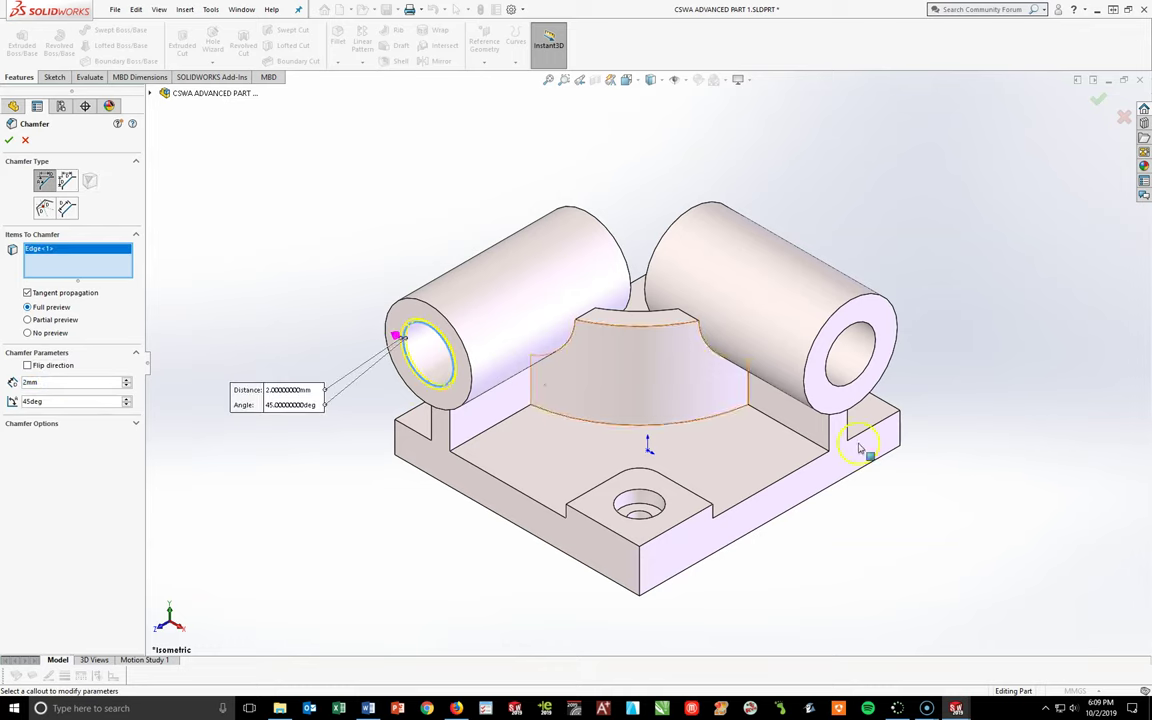
pyautogui.click(850, 393)
pyautogui.moveTo(689, 303); pyautogui.dragTo(507, 299, button='middle')
pyautogui.click(656, 296)
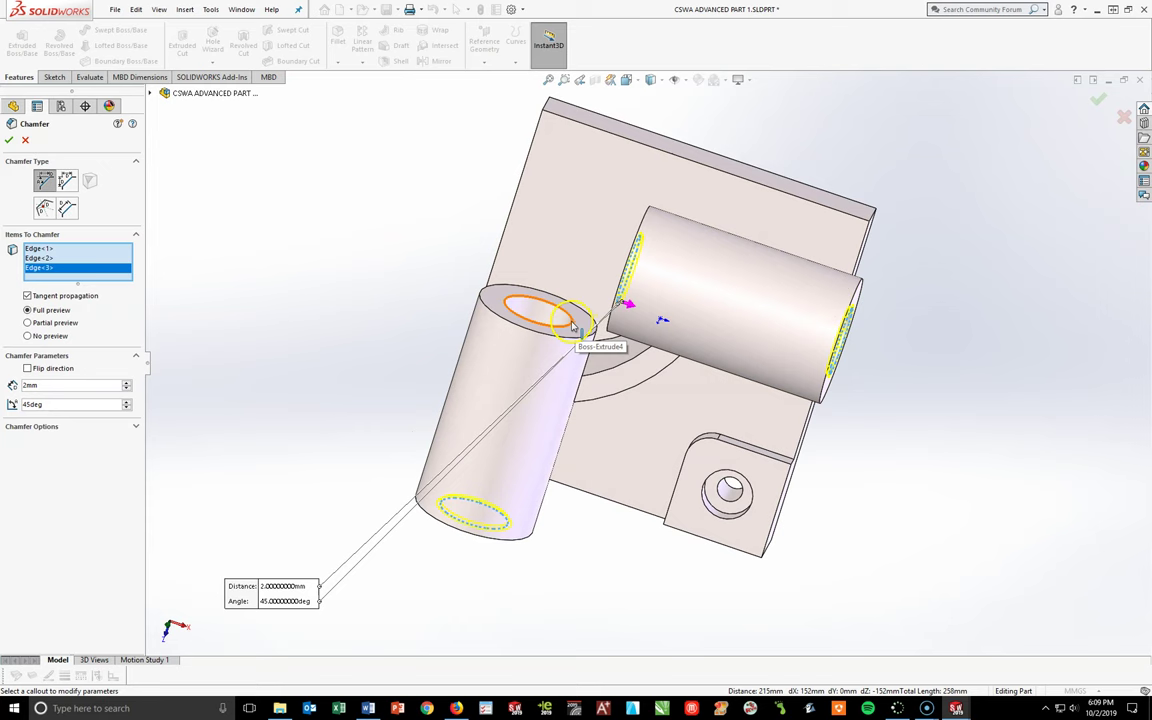
pyautogui.click(505, 304)
pyautogui.click(9, 140)
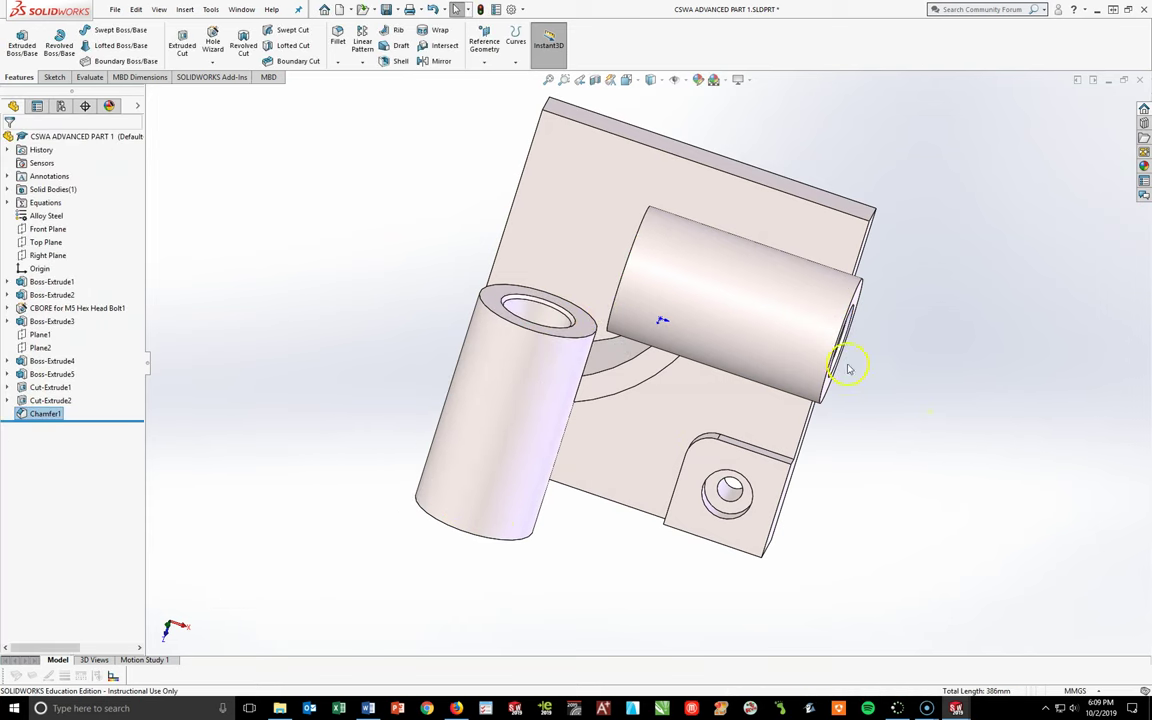
# - Open a new sketch on the base plate's top face between the wall and the corner pad, viewed face-on
pyautogui.moveTo(913, 406); pyautogui.dragTo(949, 386, button='middle')
pyautogui.press('space')
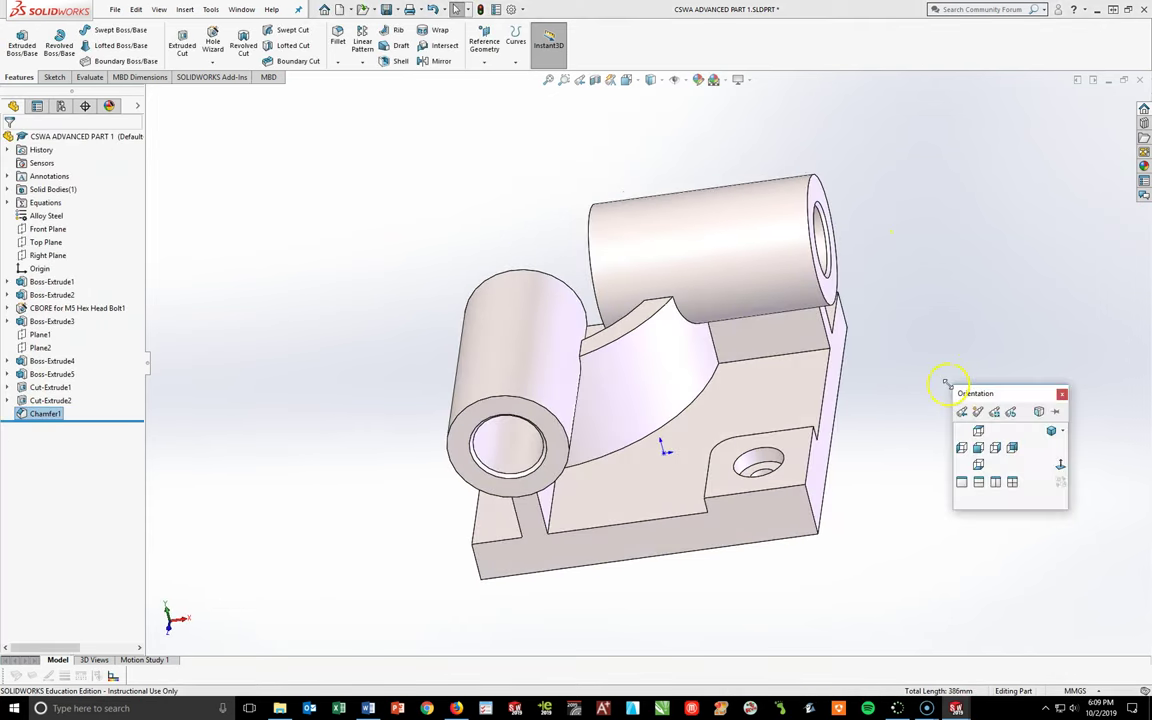
pyautogui.click(1047, 433)
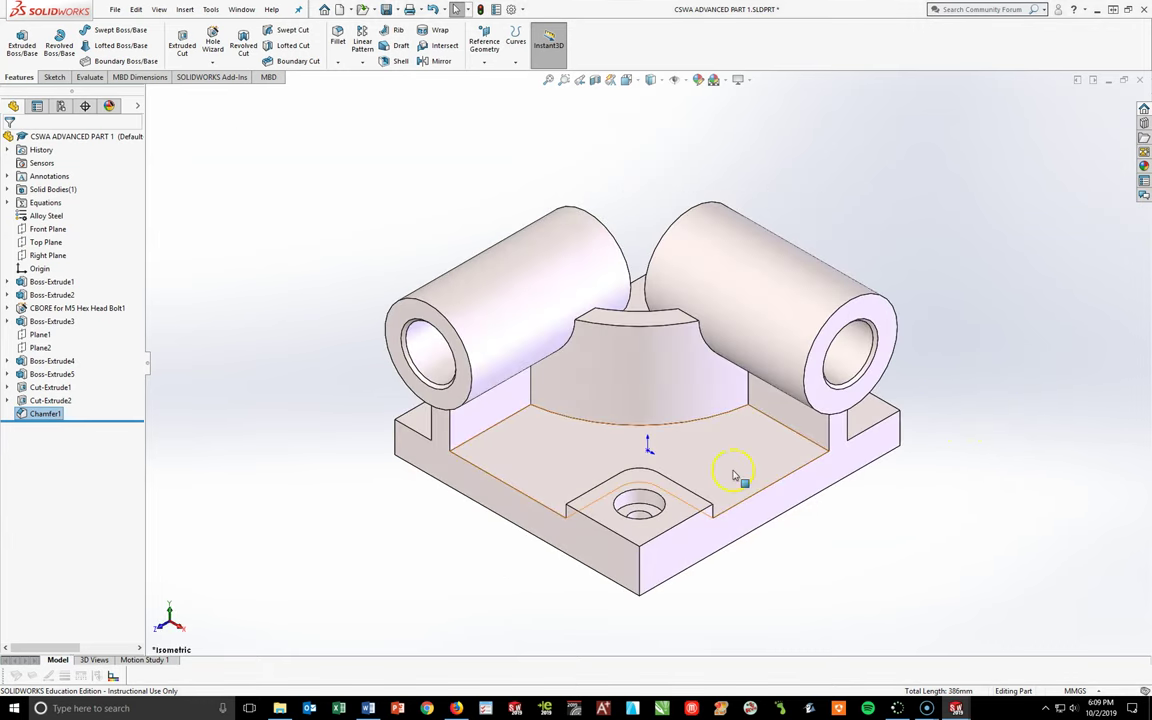
pyautogui.click(734, 474)
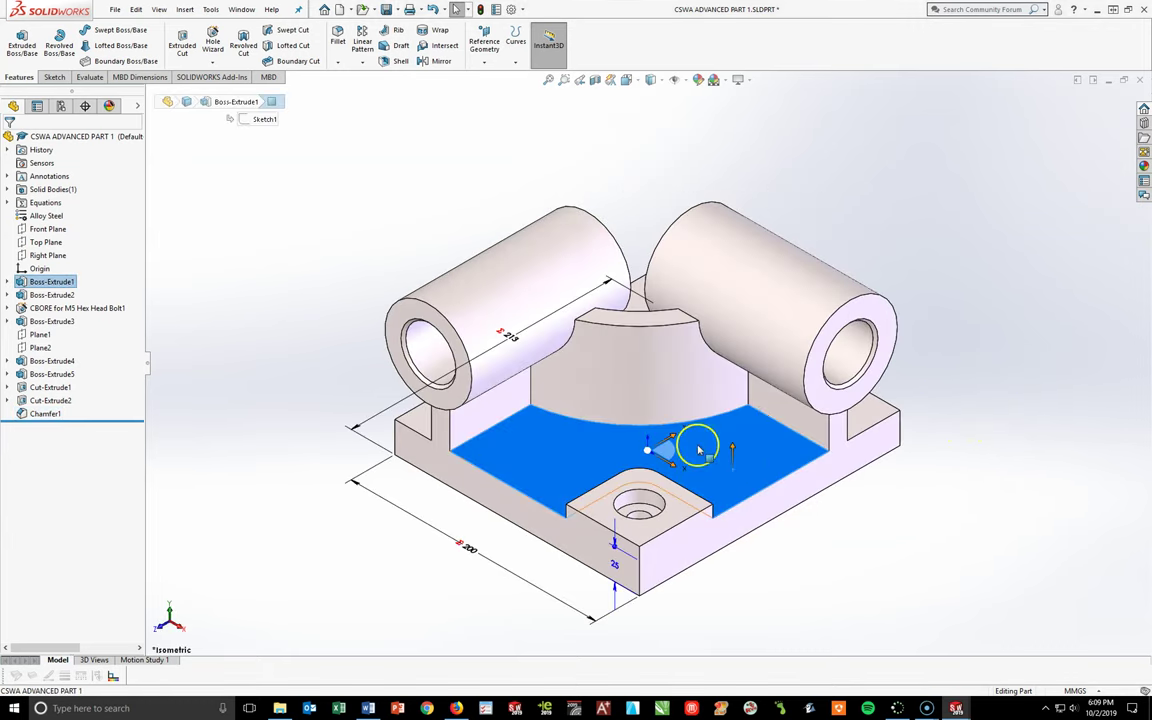
pyautogui.click(54, 77)
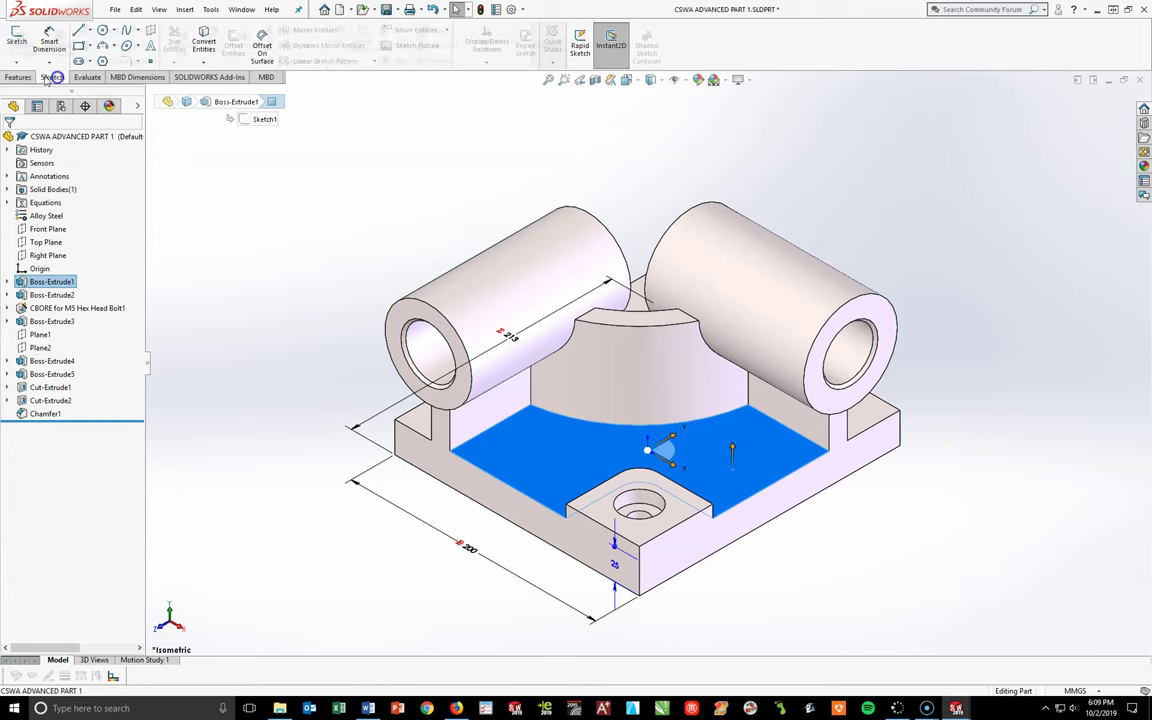
pyautogui.click(17, 45)
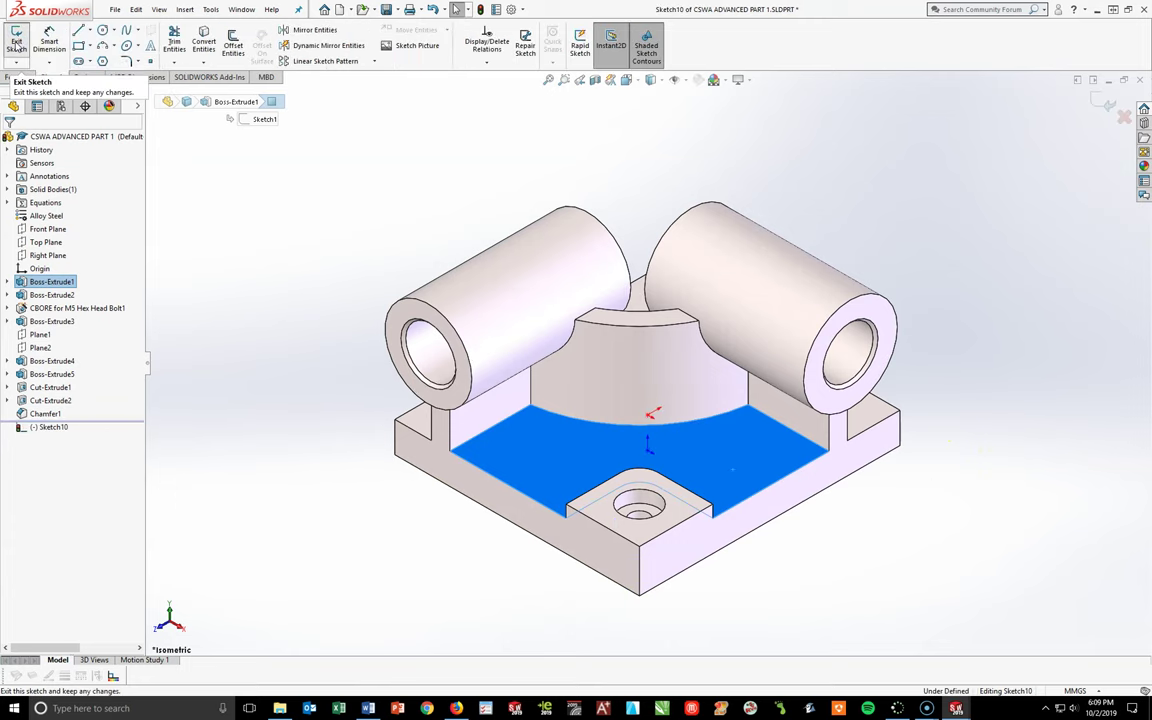
pyautogui.press('space')
pyautogui.click(103, 64)
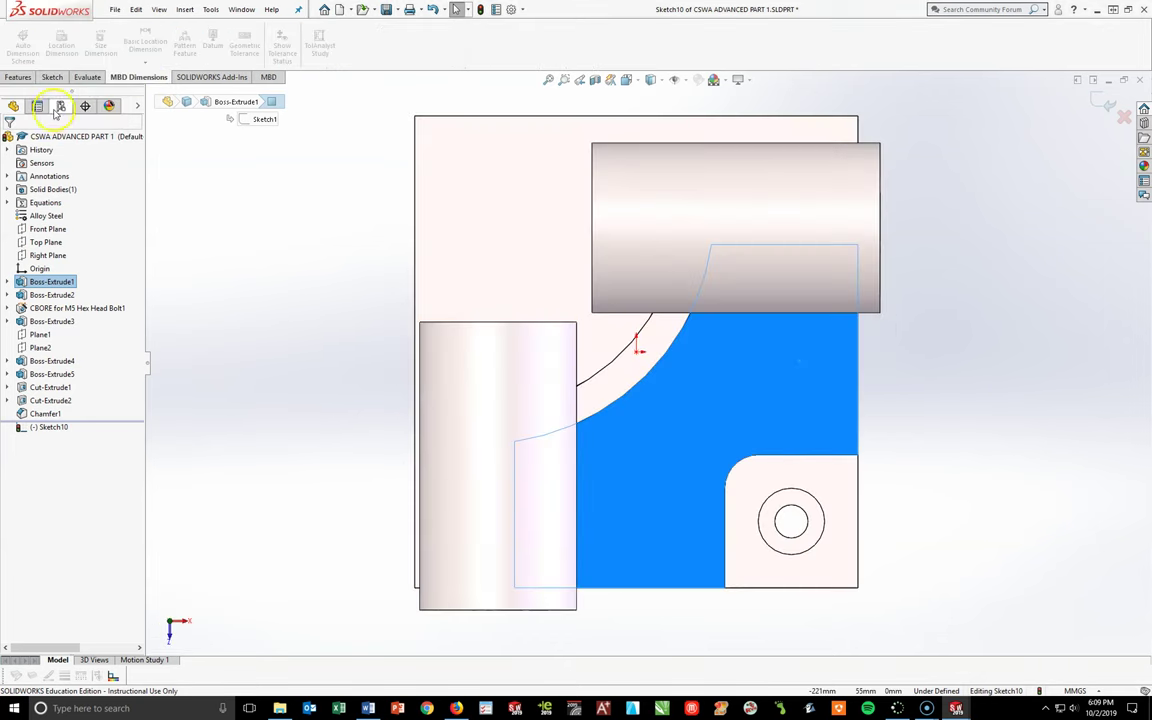
# - Offset the outline of the selected L-shaped face 9 mm inward in the open sketch
pyautogui.click(50, 78)
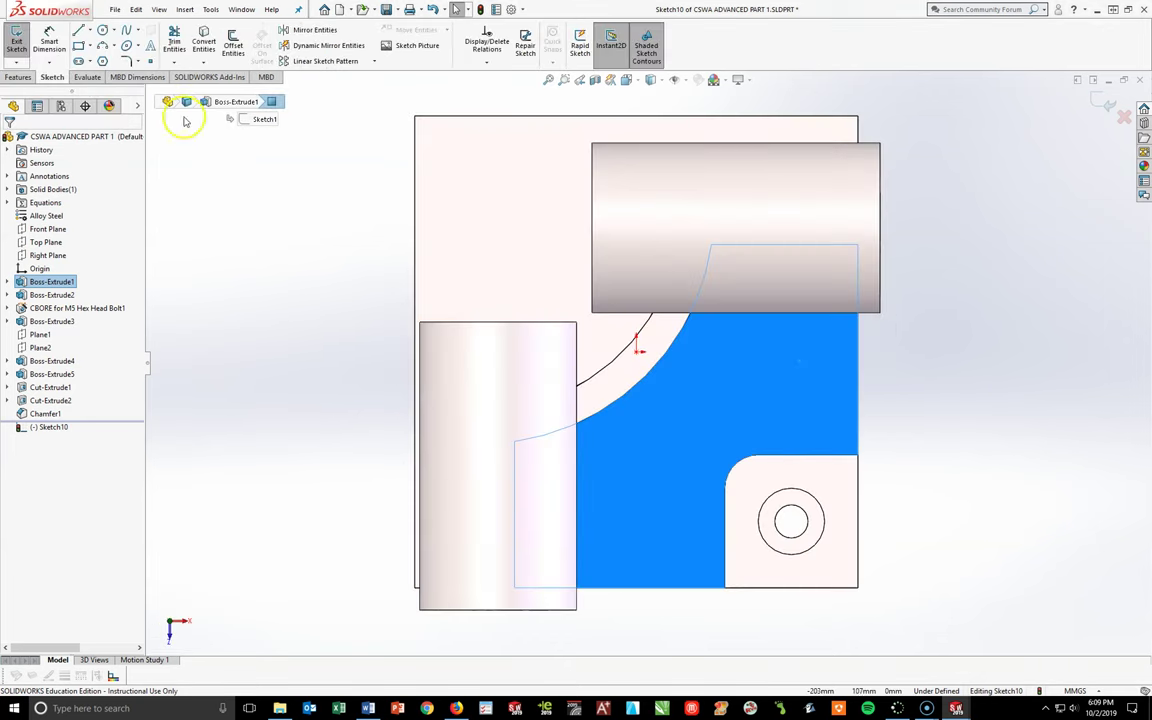
pyautogui.click(232, 50)
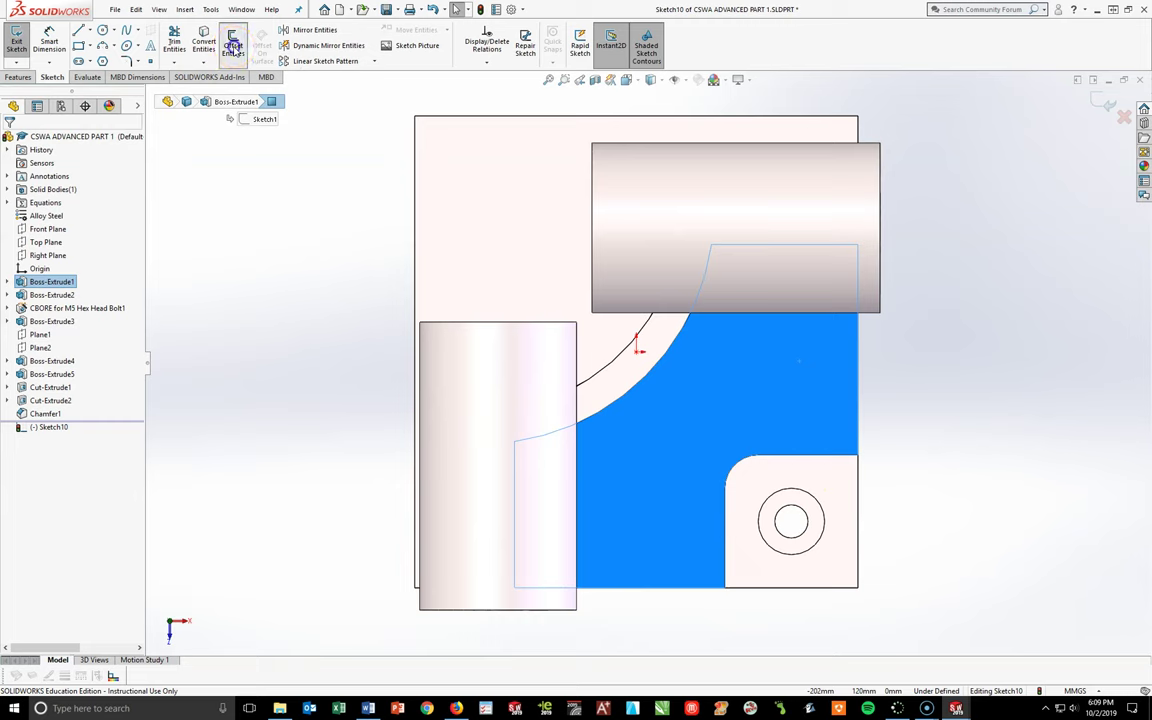
pyautogui.click(46, 174)
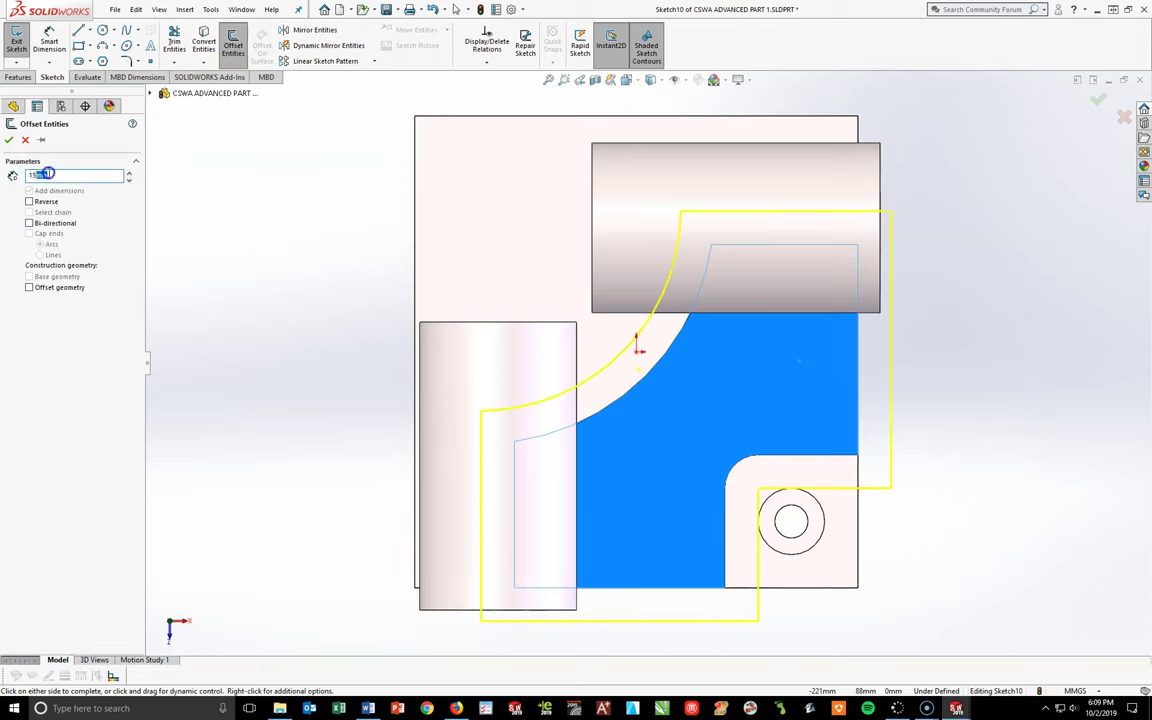
pyautogui.press('Return')
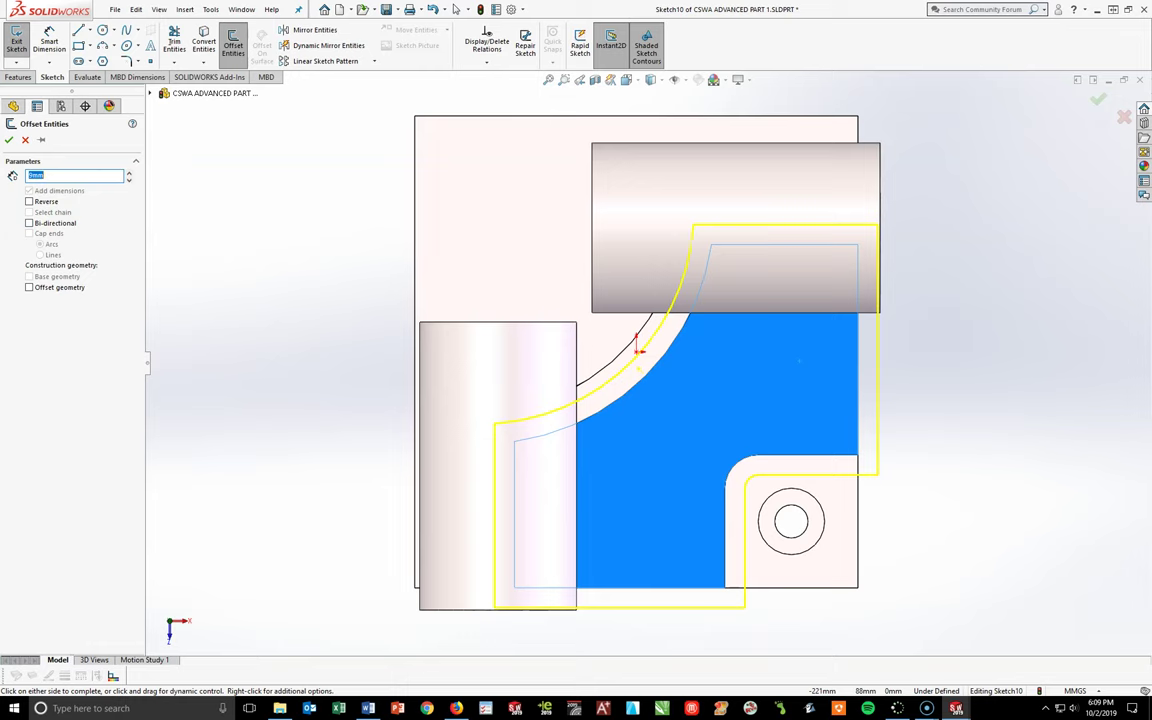
pyautogui.click(30, 202)
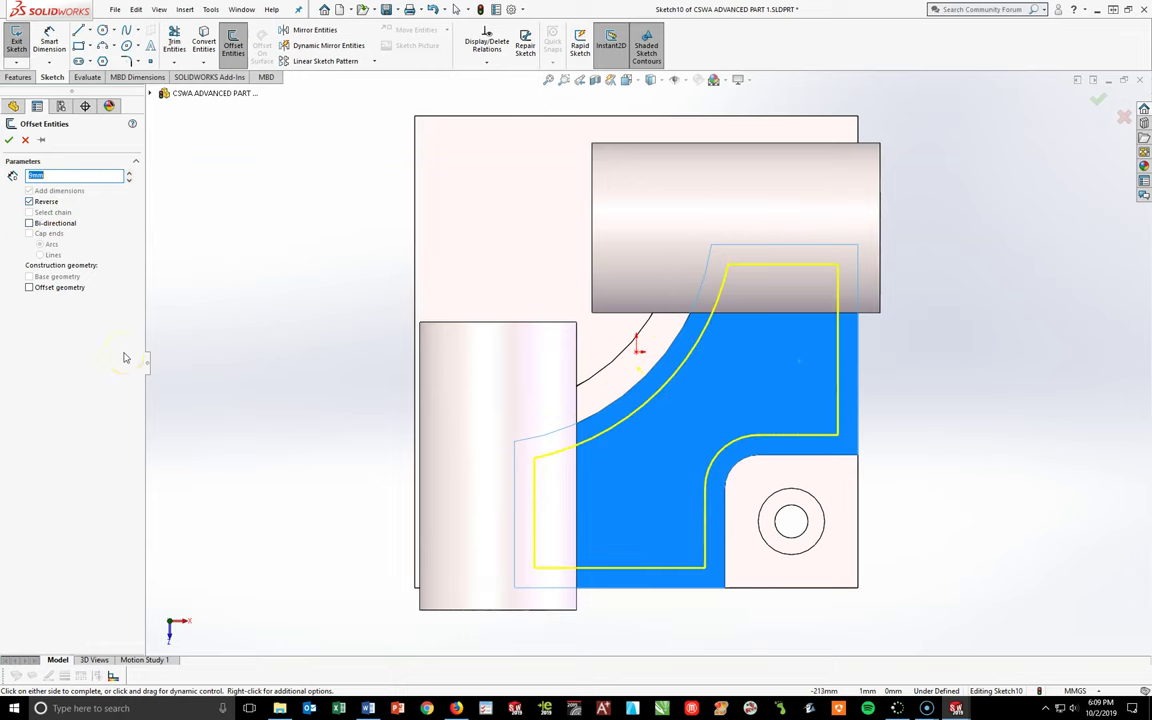
pyautogui.click(9, 140)
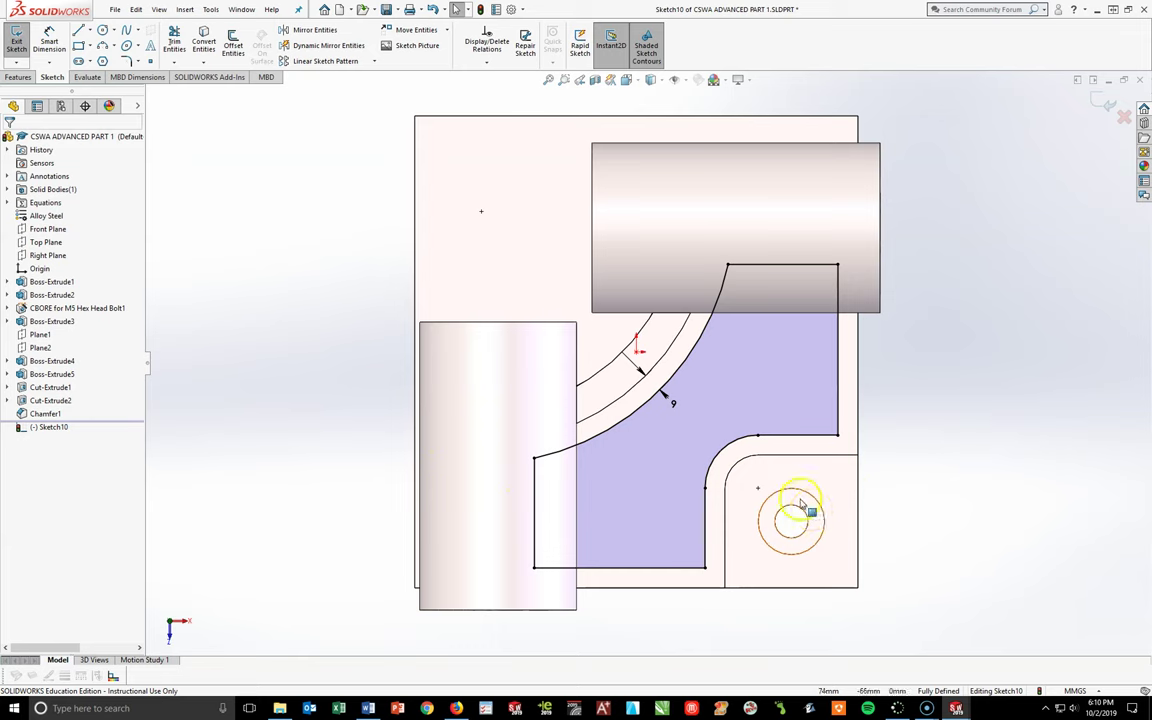
# - Cut the offset profile into the base with an Offset From Surface end condition, leaving 5 mm to the base's bottom face
pyautogui.moveTo(698, 545)
pyautogui.mouseDown(button='middle')
pyautogui.moveTo(694, 437)
pyautogui.moveTo(673, 411)
pyautogui.moveTo(702, 470)
pyautogui.mouseUp(button='middle')
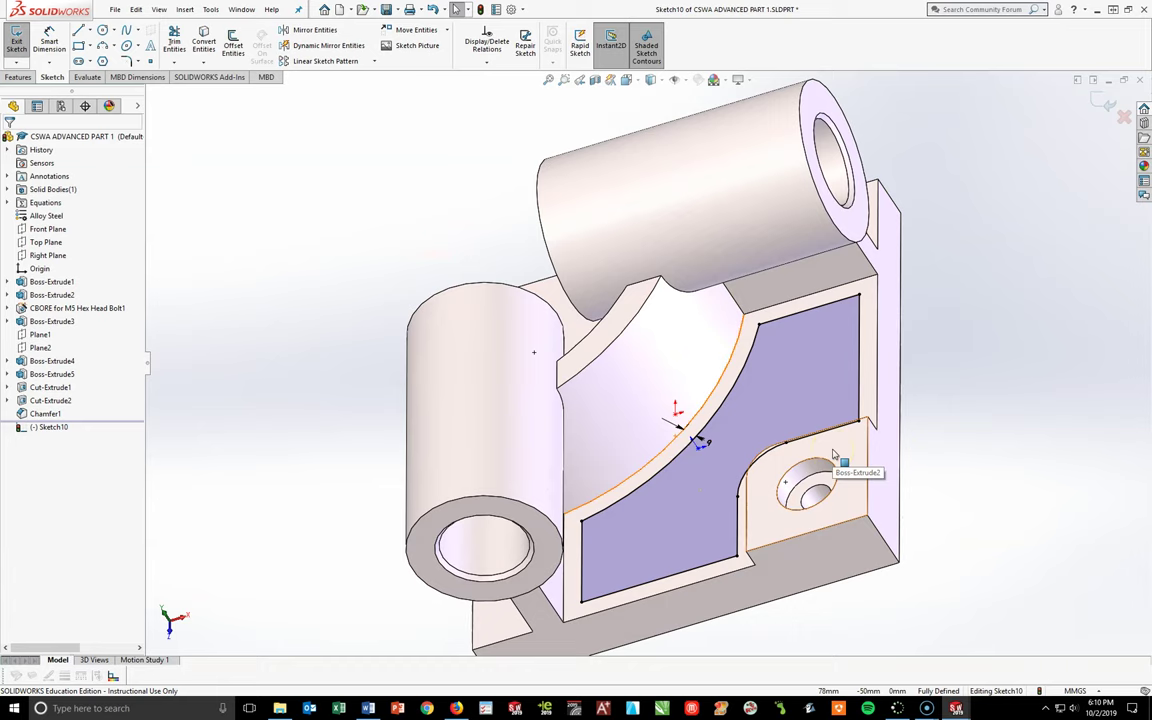
pyautogui.click(16, 78)
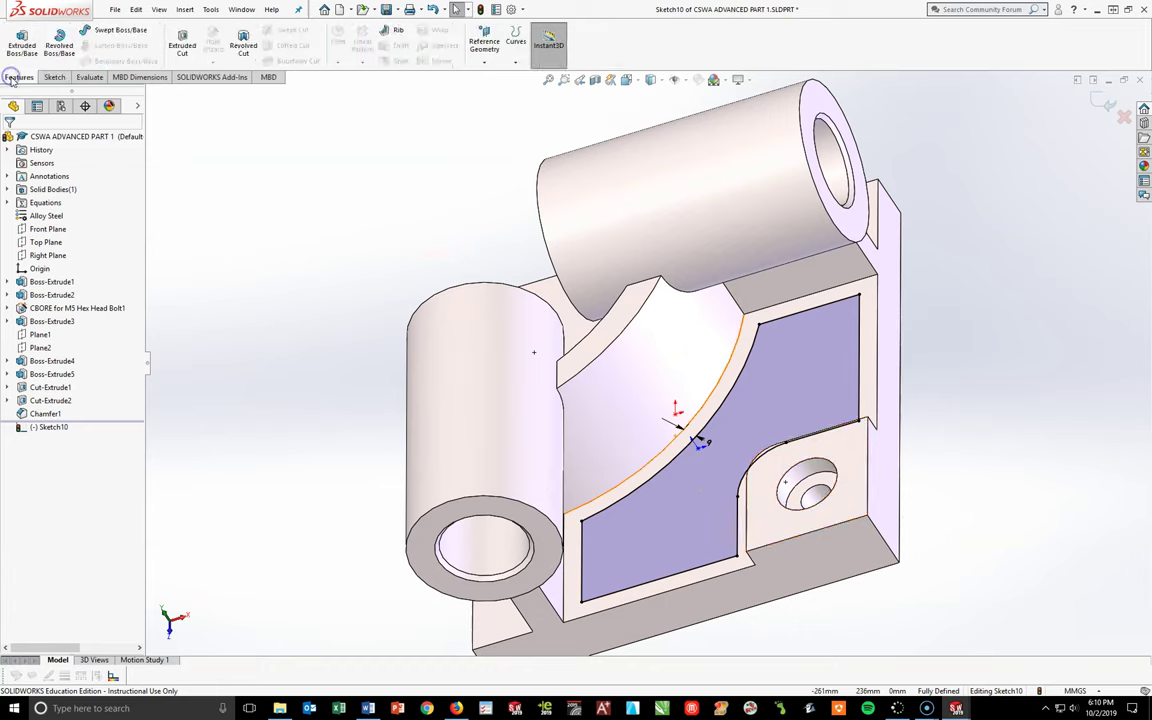
pyautogui.click(182, 42)
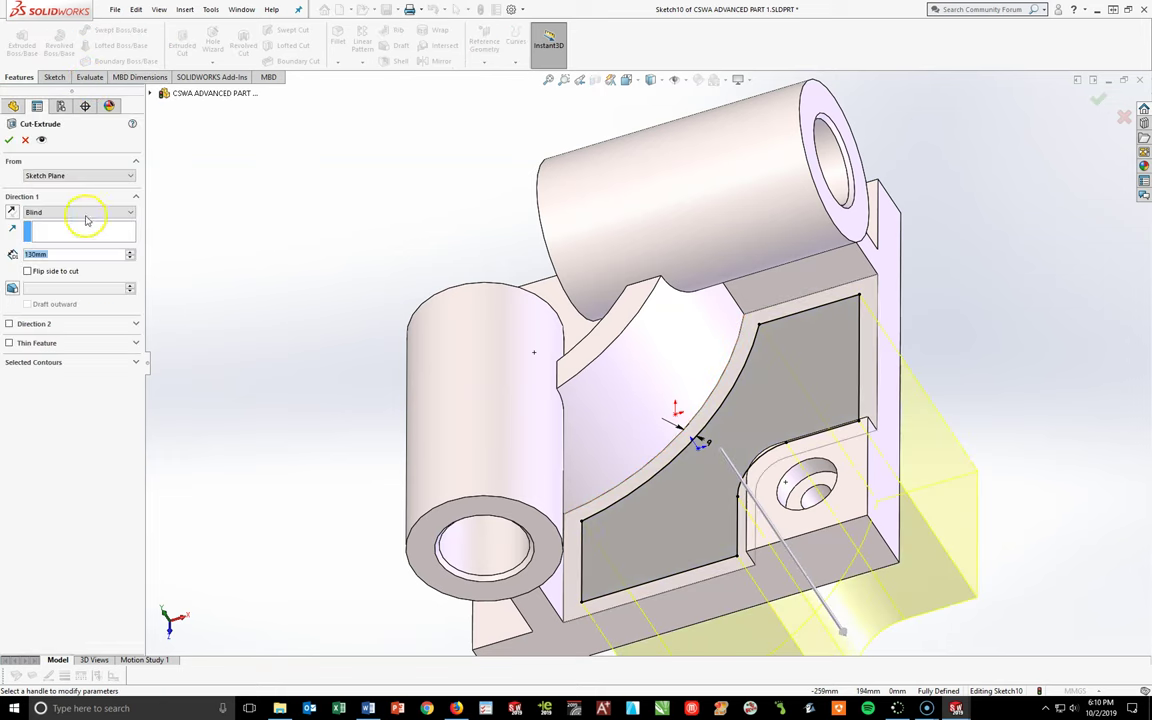
pyautogui.click(84, 214)
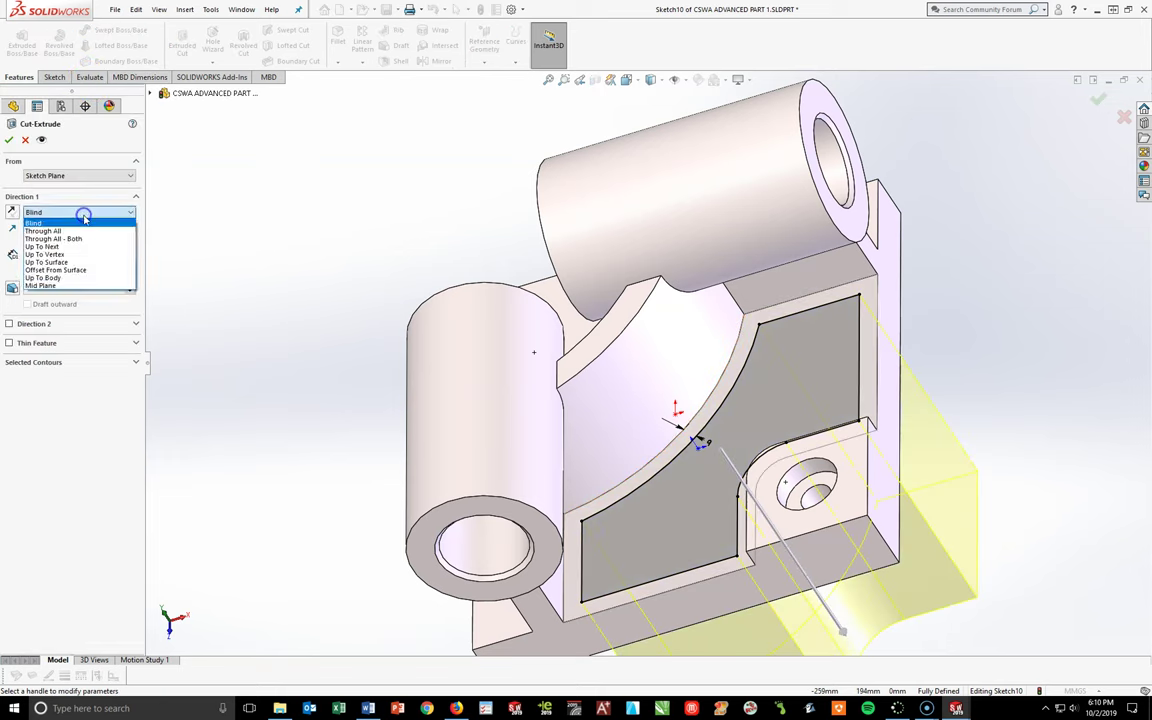
pyautogui.click(60, 270)
pyautogui.moveTo(1036, 465); pyautogui.dragTo(856, 378, button='middle')
pyautogui.click(869, 342)
pyautogui.doubleClick(40, 273)
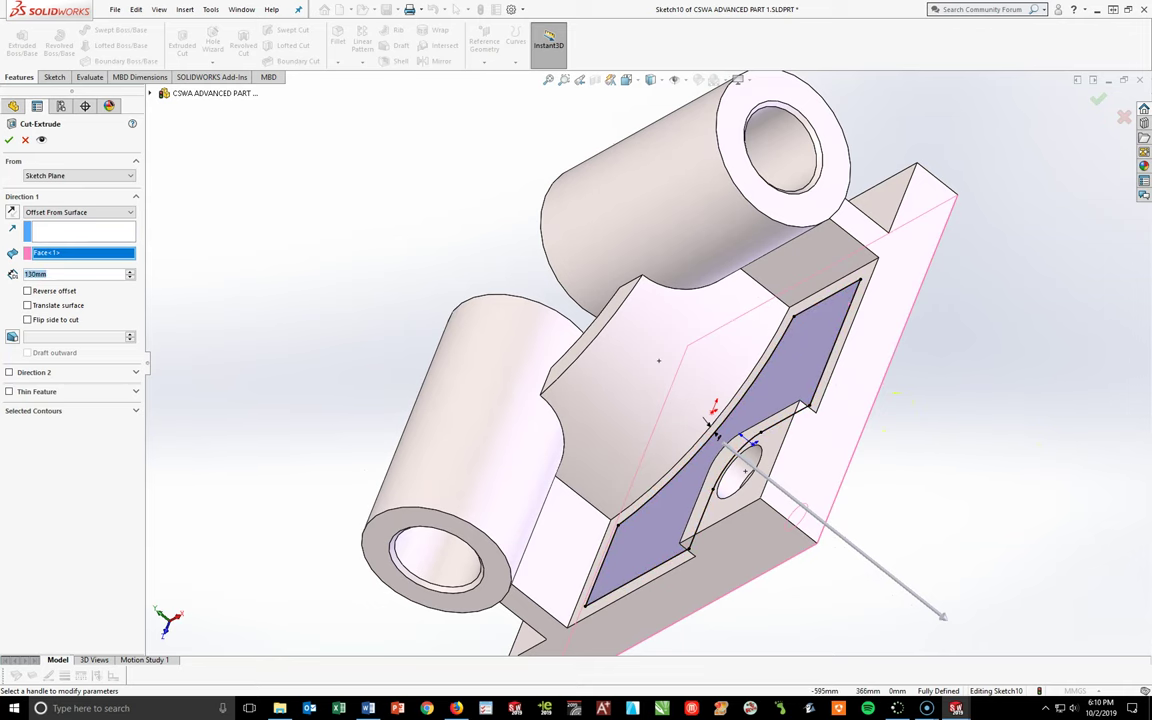
pyautogui.write('5')
pyautogui.press('Return')
pyautogui.moveTo(1099, 521); pyautogui.dragTo(185, 325, button='middle')
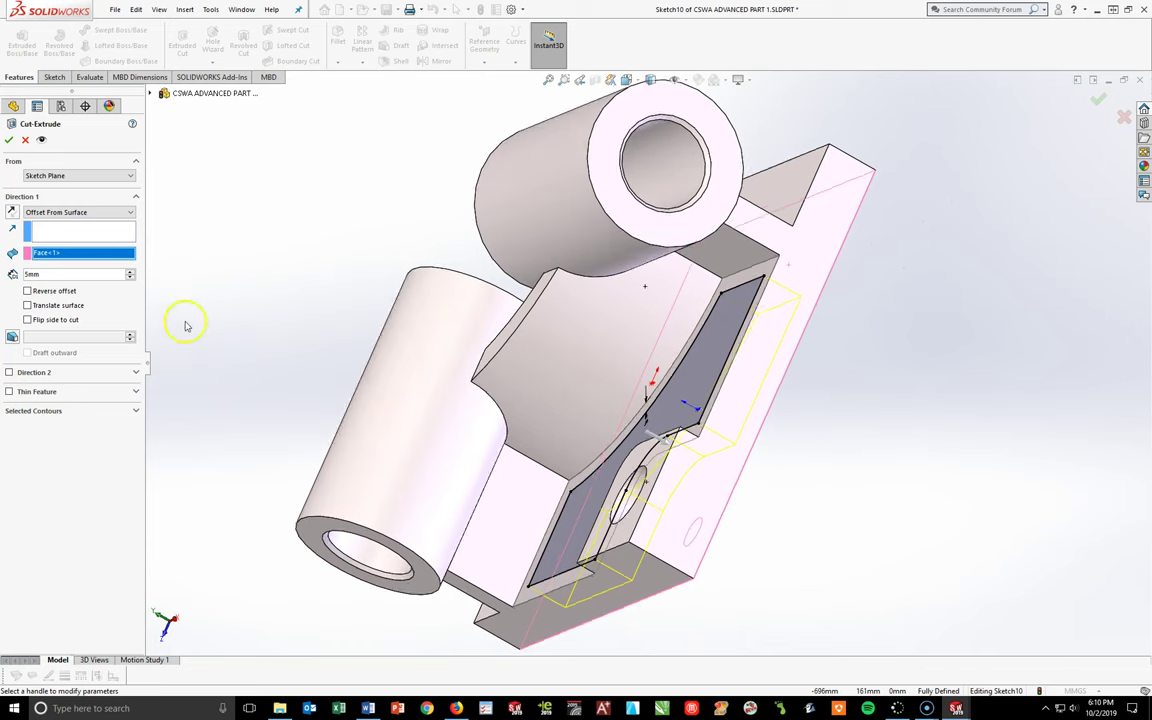
pyautogui.click(8, 141)
# - Set up a symmetric 10 mm fillet and select five of the pocket's vertical corner edges
pyautogui.press('space')
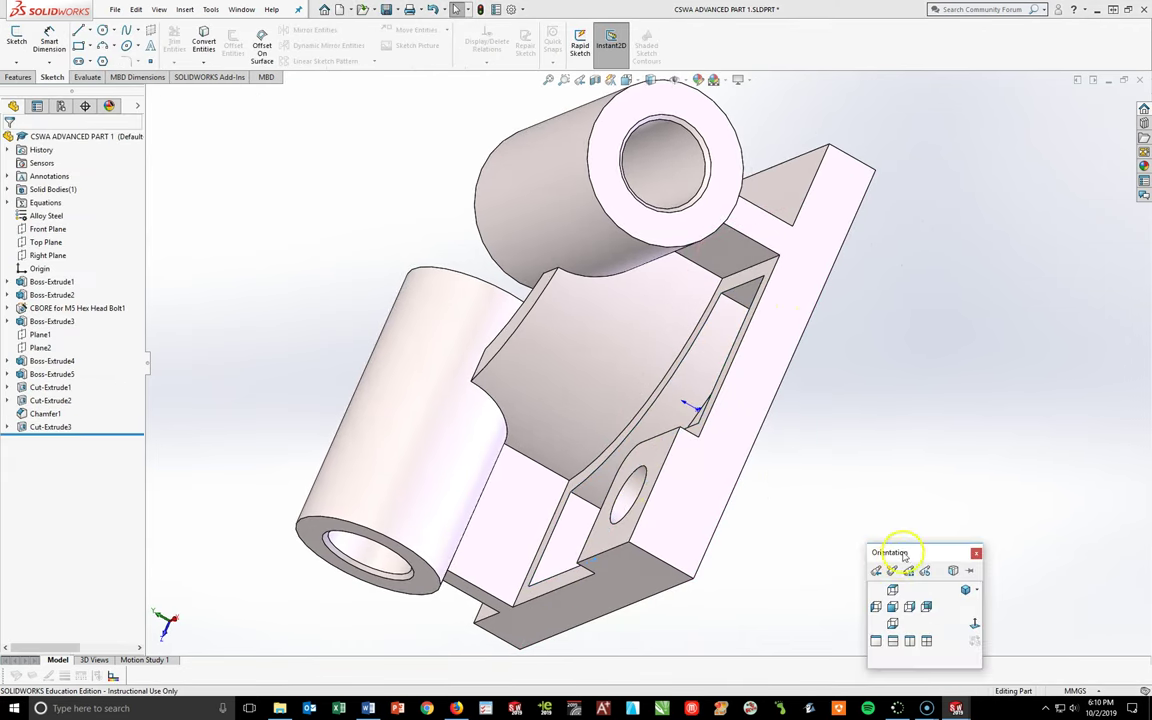
pyautogui.click(964, 589)
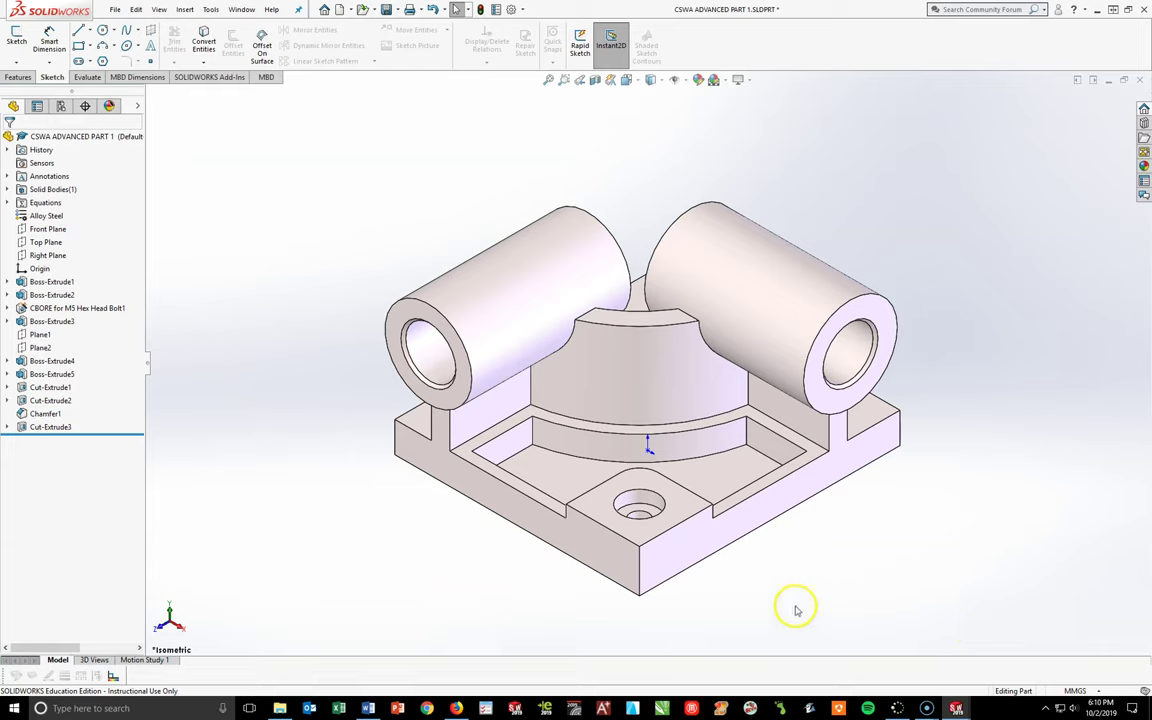
pyautogui.click(15, 77)
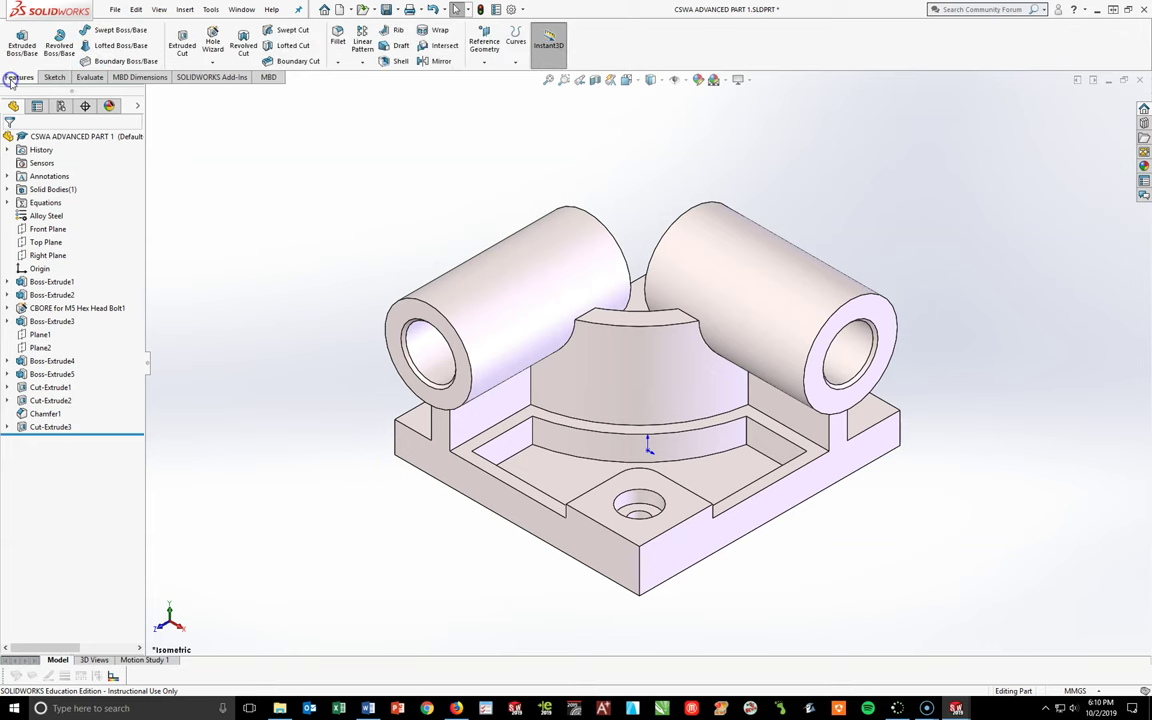
pyautogui.click(337, 40)
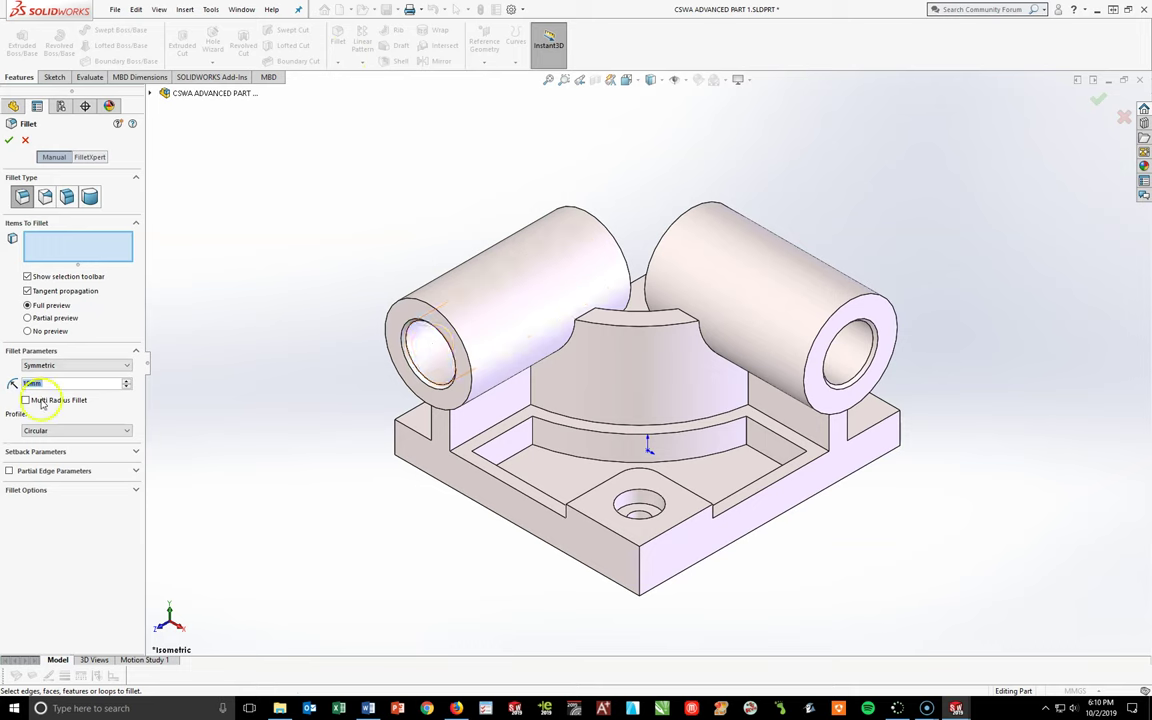
pyautogui.click(533, 433)
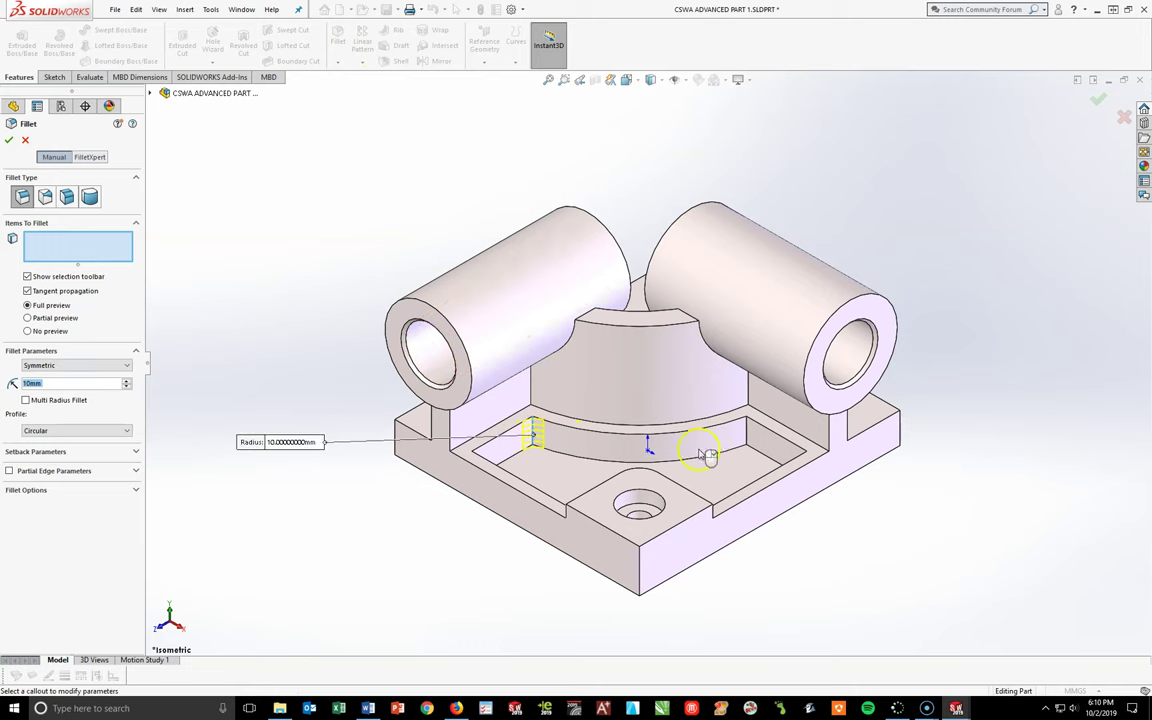
pyautogui.click(745, 432)
pyautogui.moveTo(745, 432); pyautogui.dragTo(818, 495, button='middle')
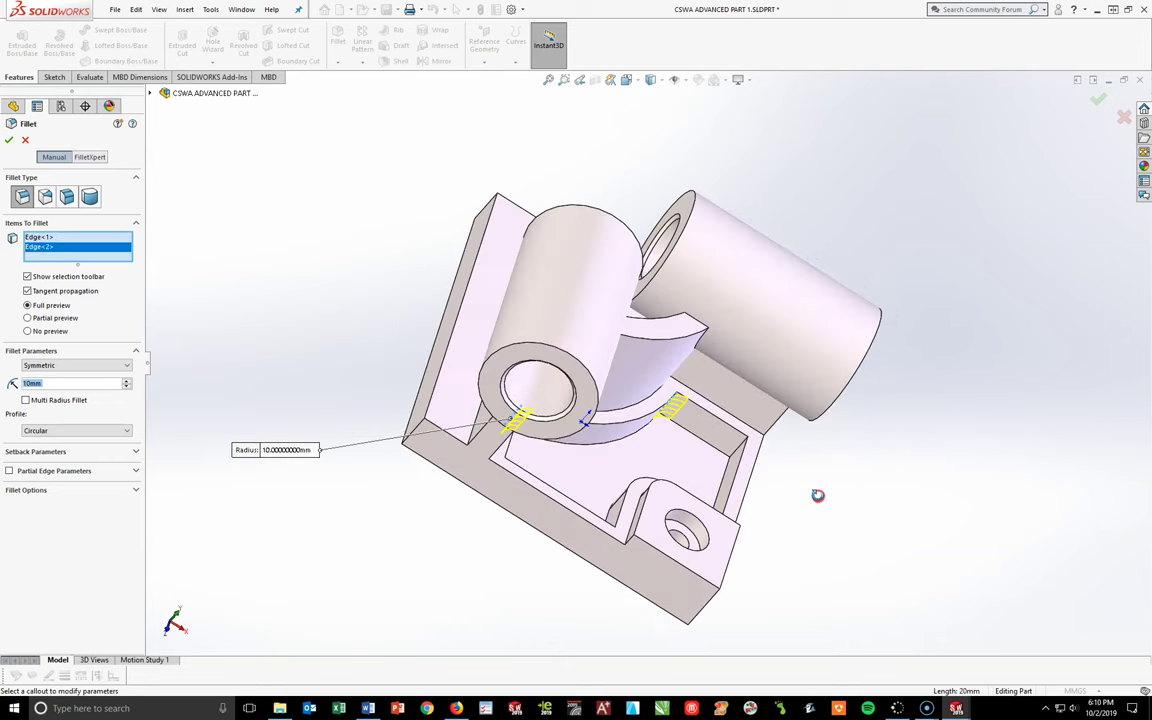
pyautogui.click(738, 463)
pyautogui.moveTo(738, 463)
pyautogui.mouseDown(button='middle')
pyautogui.moveTo(740, 566)
pyautogui.moveTo(753, 437)
pyautogui.moveTo(748, 445)
pyautogui.mouseUp(button='middle')
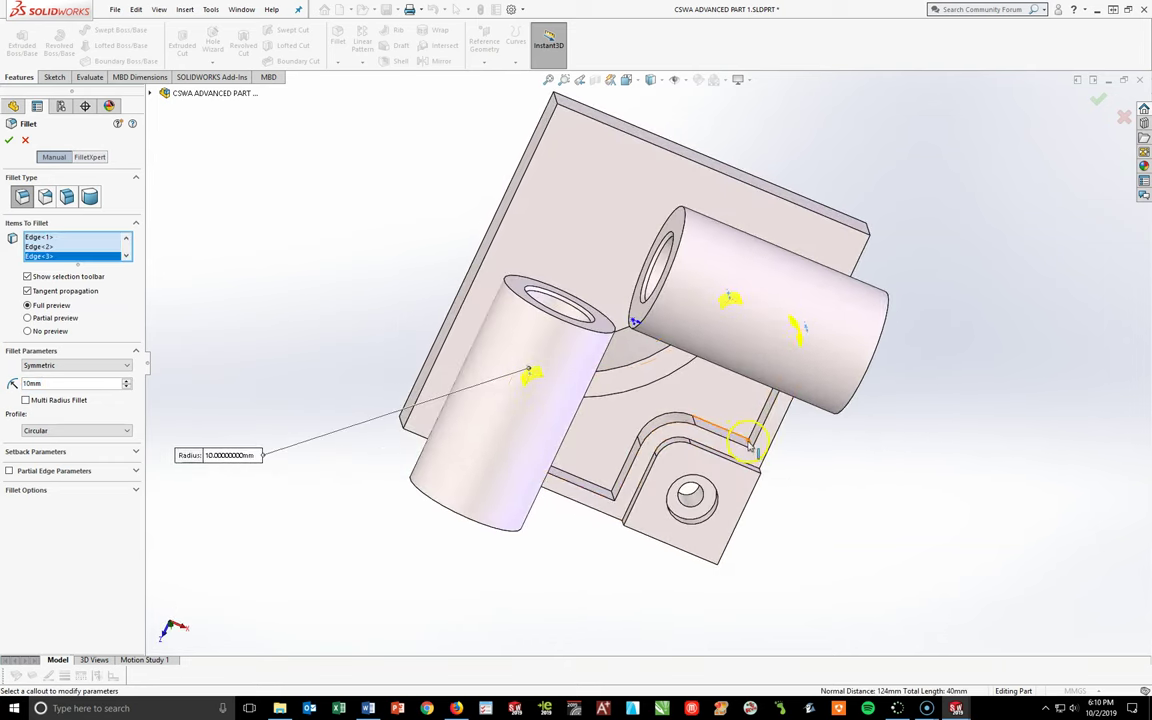
pyautogui.click(748, 445)
pyautogui.click(613, 495)
# - Add the pocket's remaining outer corner edge, beneath the cylinder, to the fillet selection
pyautogui.moveTo(613, 495)
pyautogui.mouseDown(button='middle')
pyautogui.moveTo(551, 358)
pyautogui.moveTo(617, 515)
pyautogui.mouseUp(button='middle')
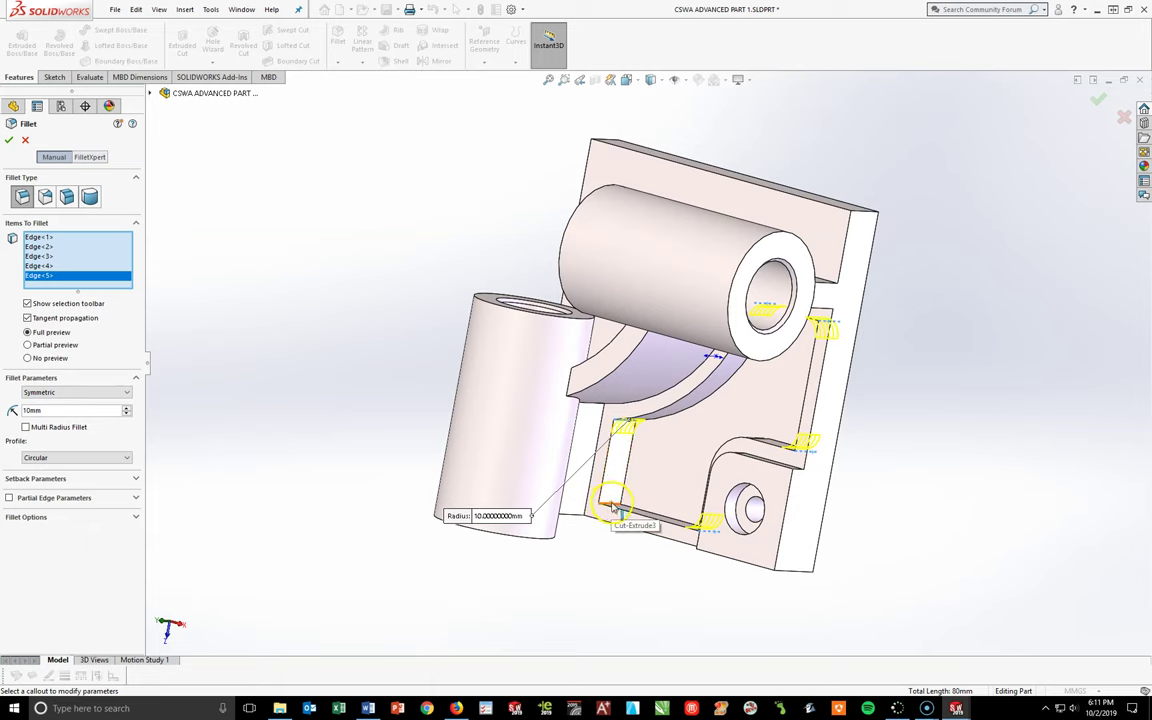
pyautogui.click(618, 514)
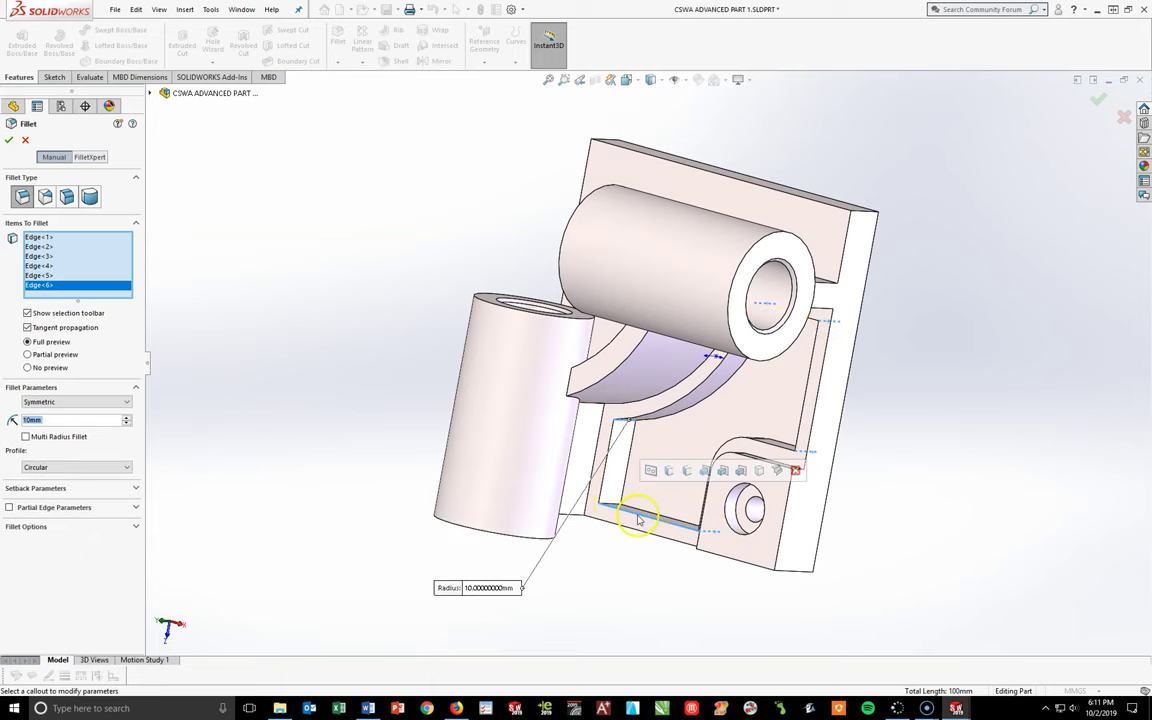
pyautogui.click(637, 517)
pyautogui.scroll(-5, 612, 501)
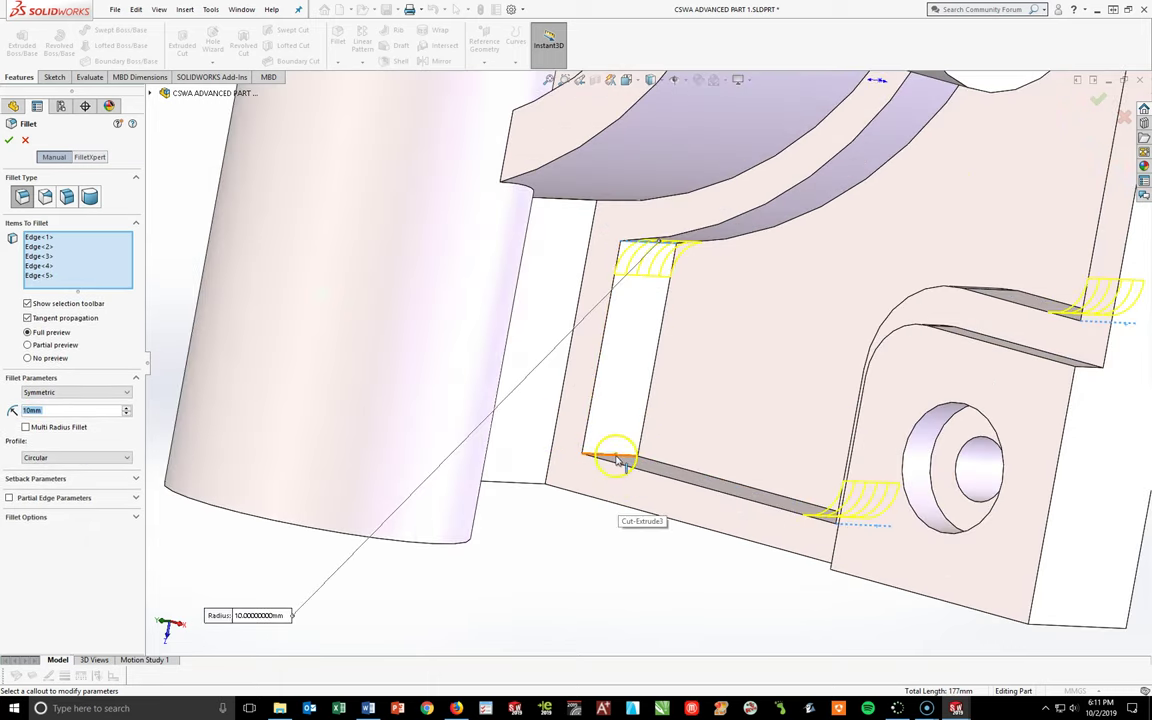
pyautogui.click(617, 460)
# - Add the base plate's four outer vertical corner edges to the selection and apply the 10 mm fillet
pyautogui.scroll(8, 617, 460)
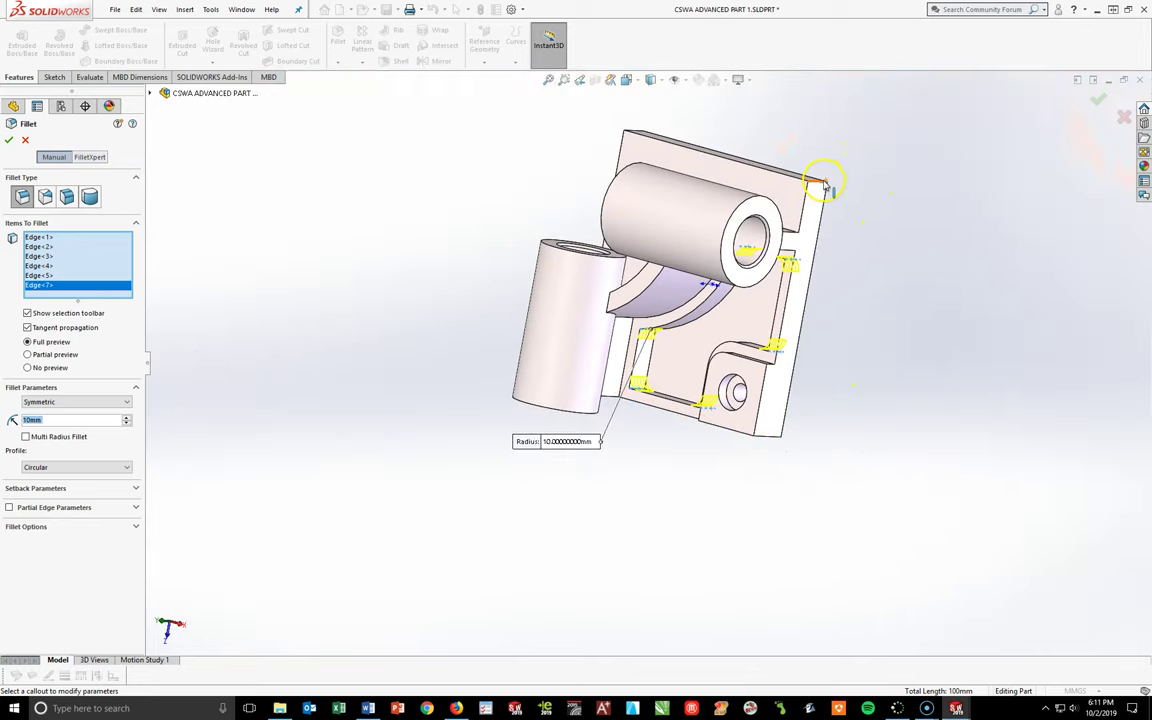
pyautogui.click(828, 185)
pyautogui.click(769, 431)
pyautogui.moveTo(661, 455); pyautogui.dragTo(570, 370, button='middle')
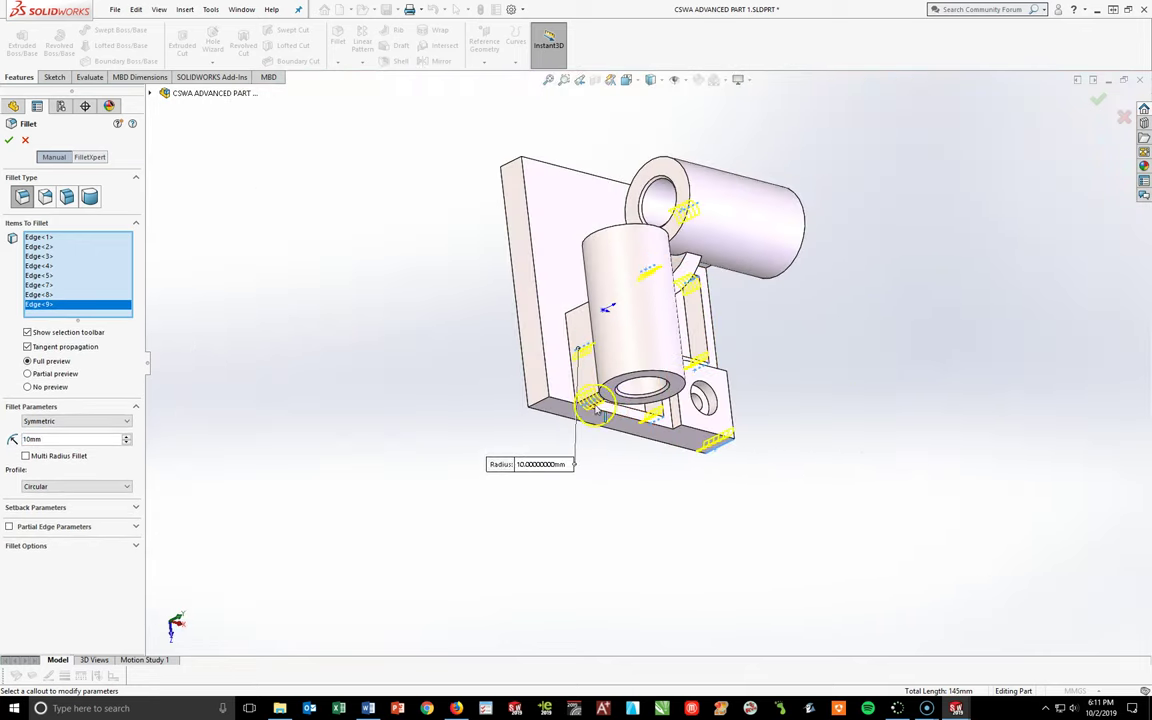
pyautogui.click(543, 400)
pyautogui.click(512, 166)
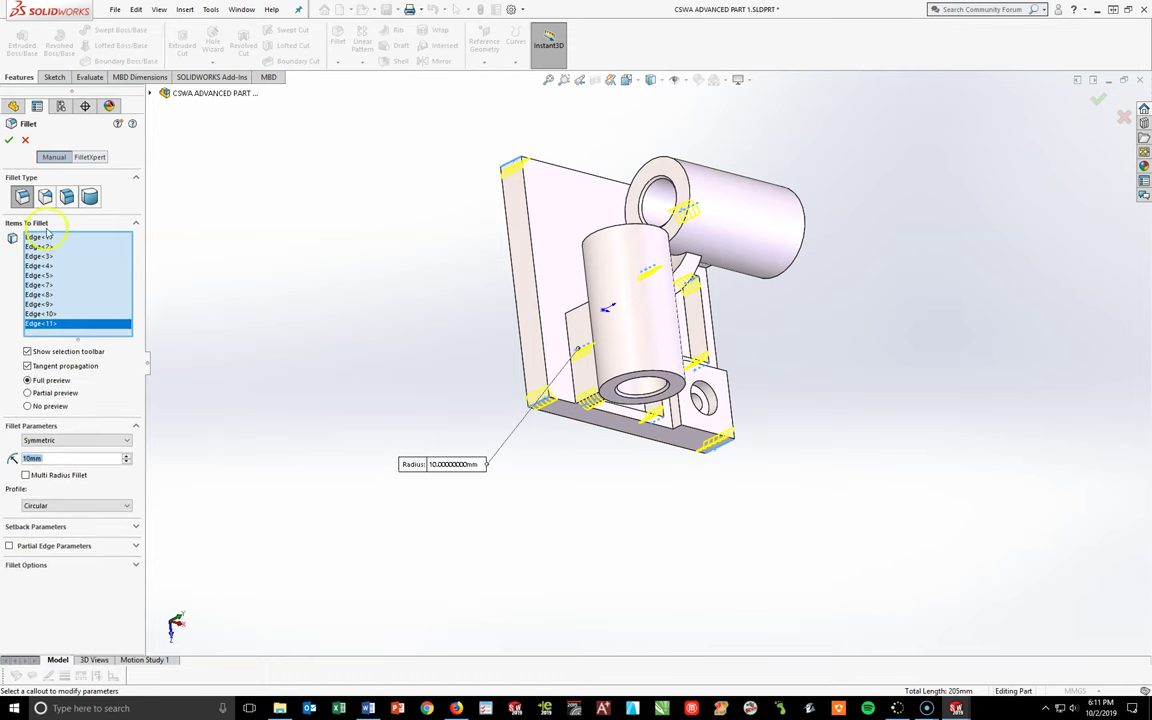
pyautogui.click(10, 140)
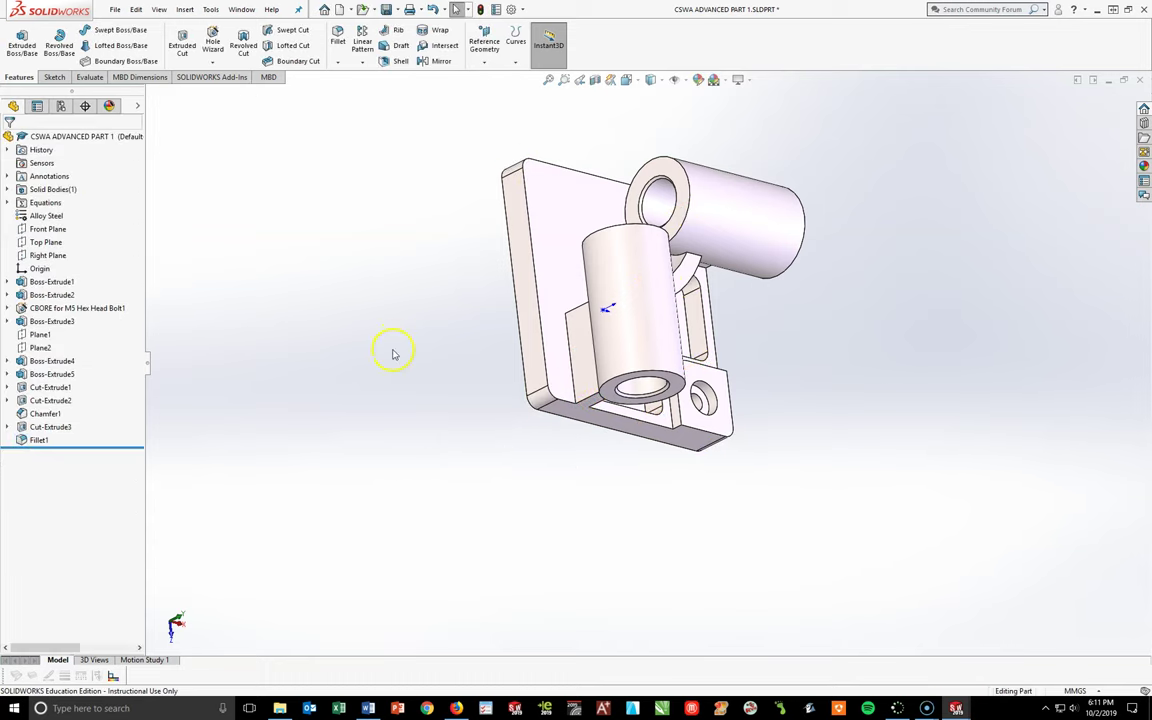
# - Return the part to the isometric view and check its mass properties
pyautogui.press('space')
pyautogui.click(494, 397)
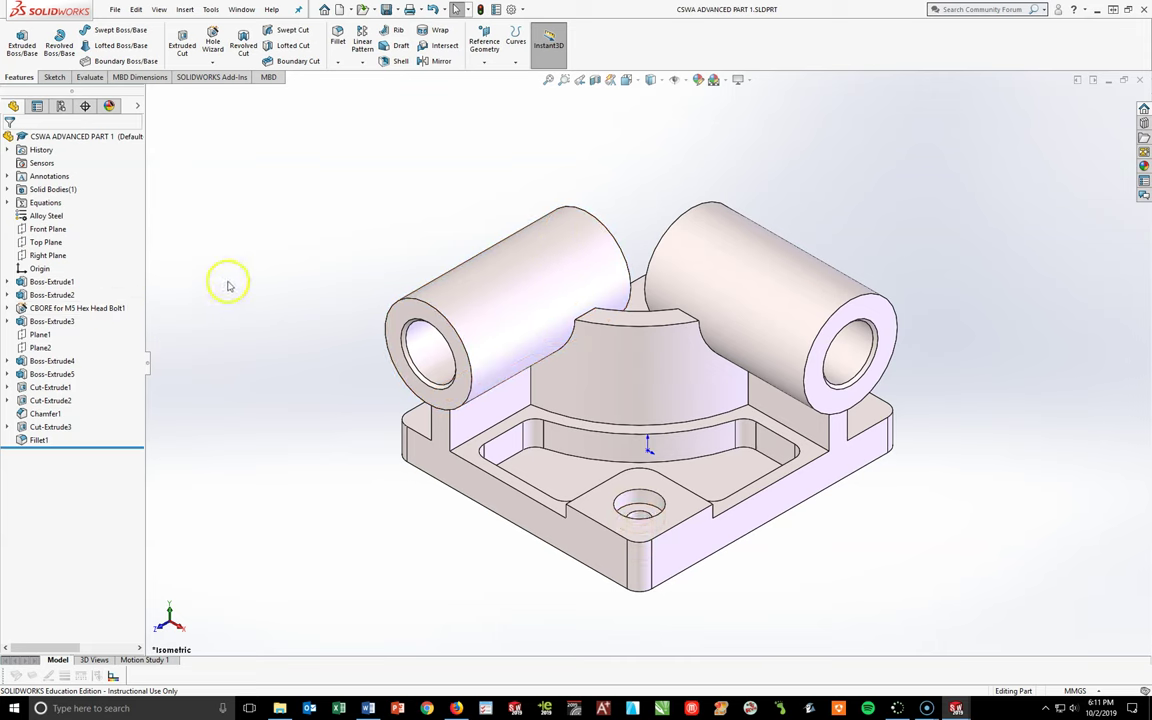
pyautogui.click(89, 78)
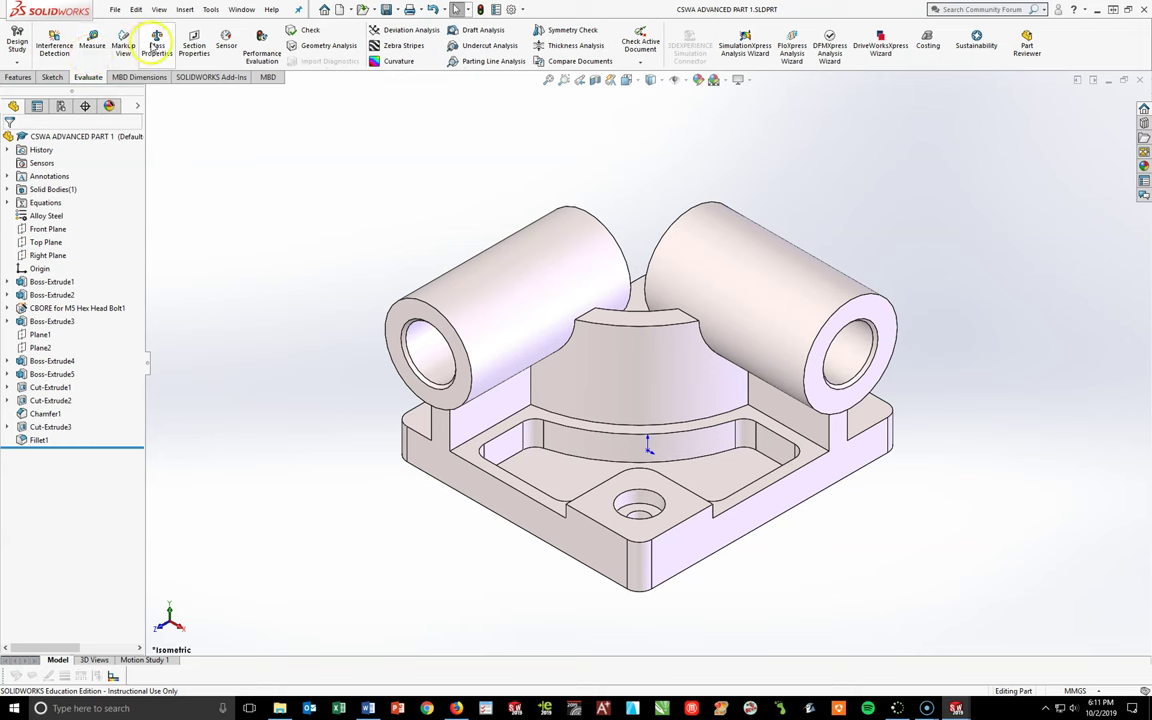
pyautogui.click(157, 45)
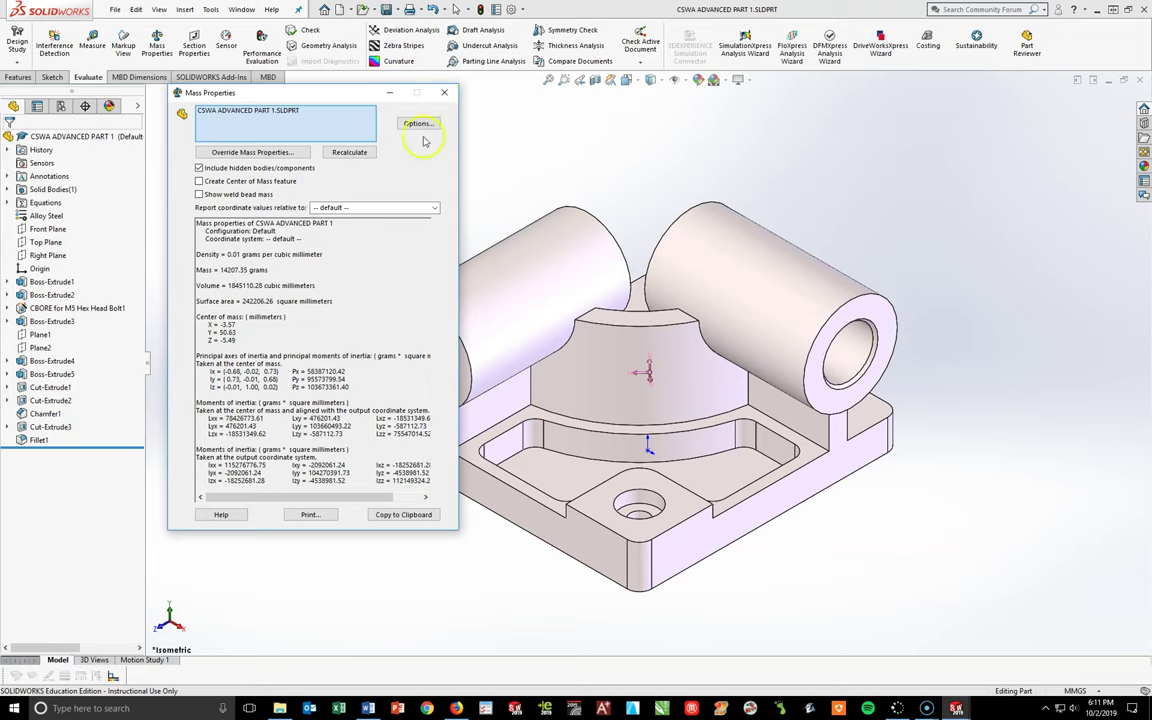
pyautogui.click(444, 92)
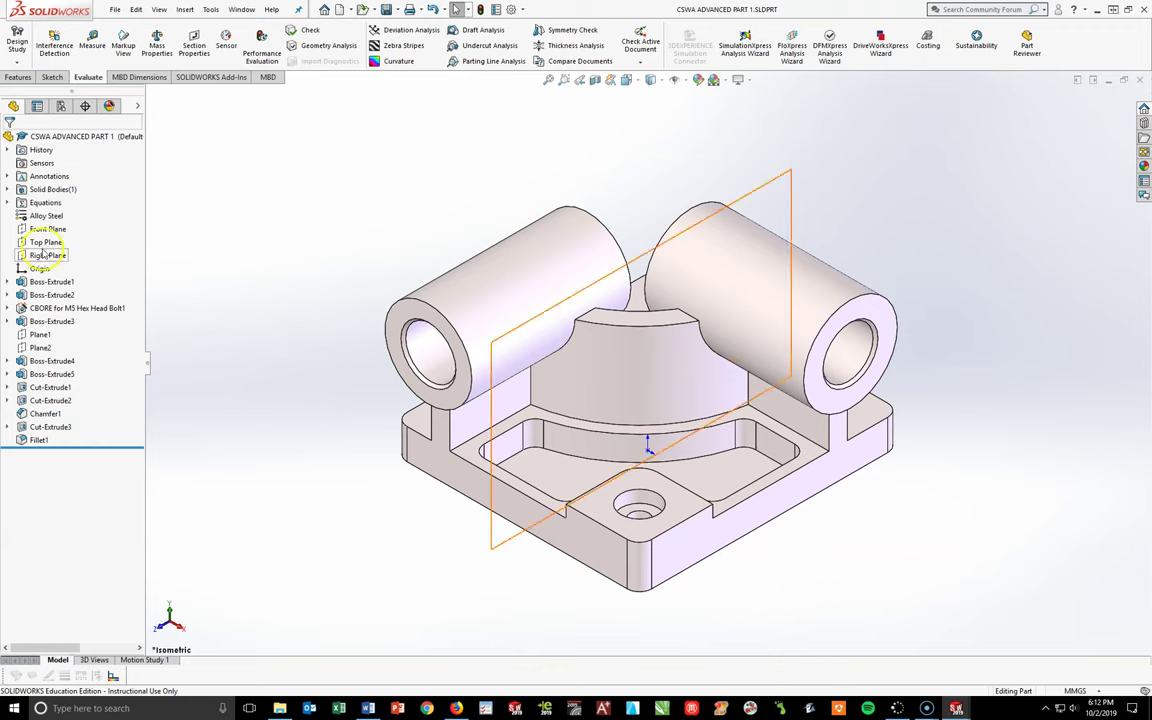
# - Set global variable A to 225 in the part's equations
pyautogui.rightClick(45, 205)
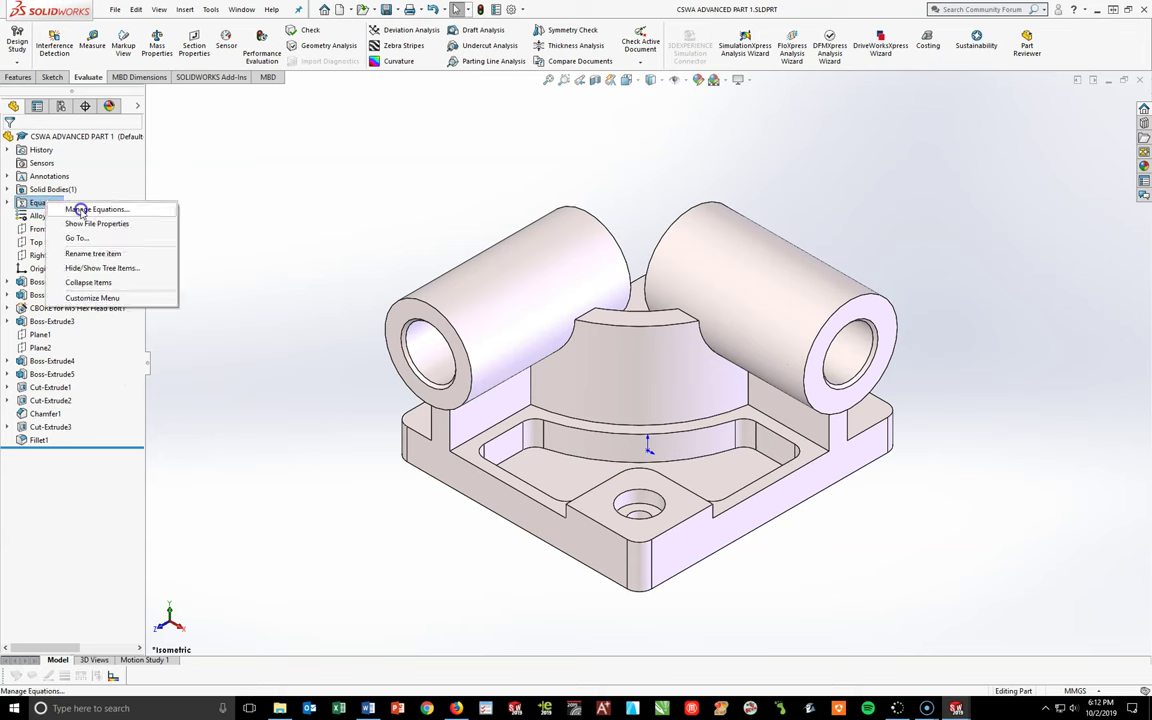
pyautogui.click(80, 211)
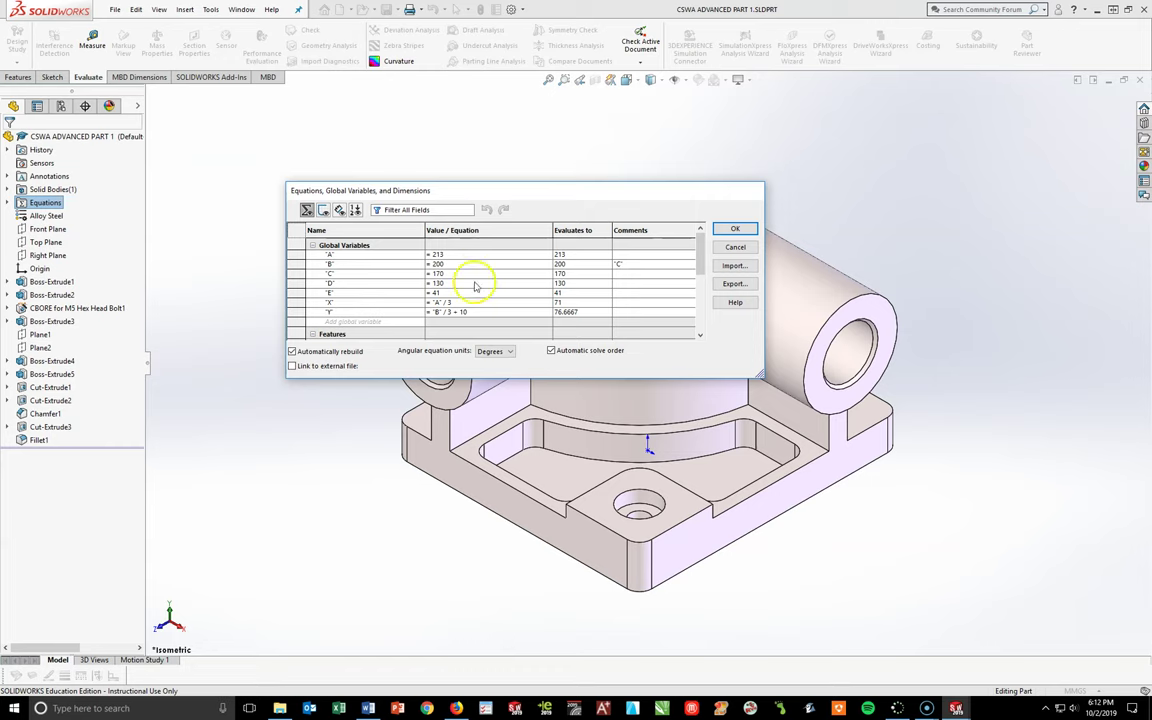
pyautogui.click(444, 256)
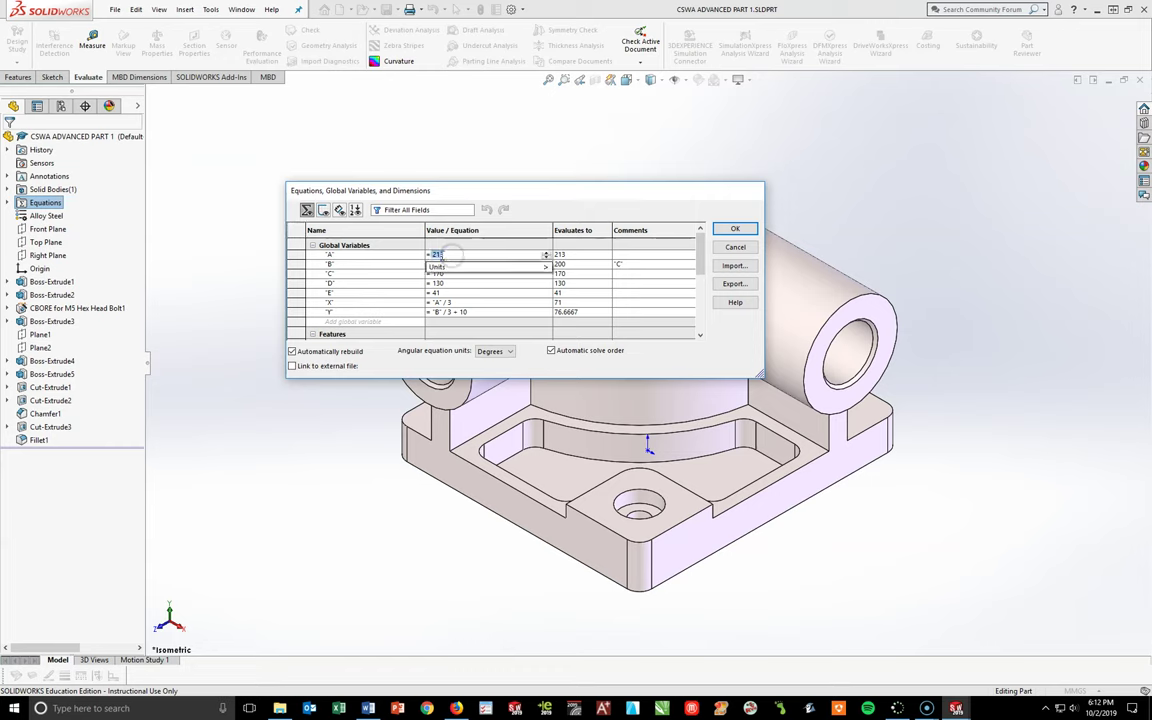
pyautogui.press('BackSpace')
pyautogui.press('BackSpace')
pyautogui.write('25')
pyautogui.press('Tab')
# - Set global variable B to 210 and global variable C to 176
pyautogui.click(447, 263)
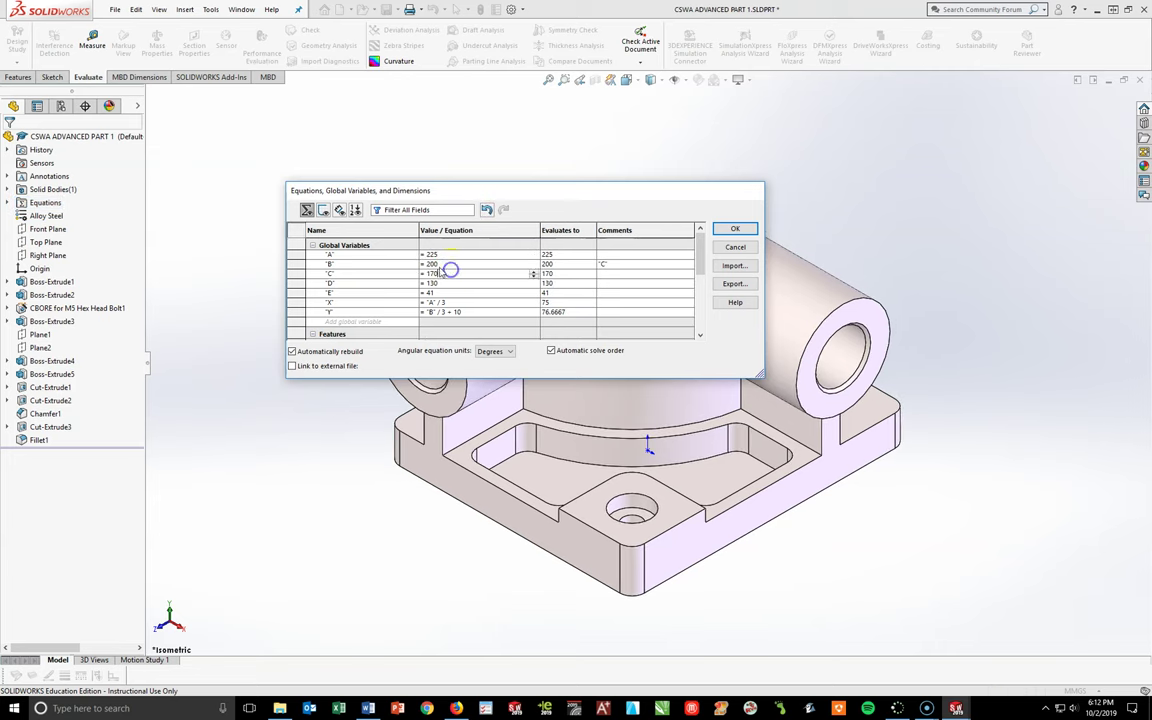
pyautogui.click(453, 264)
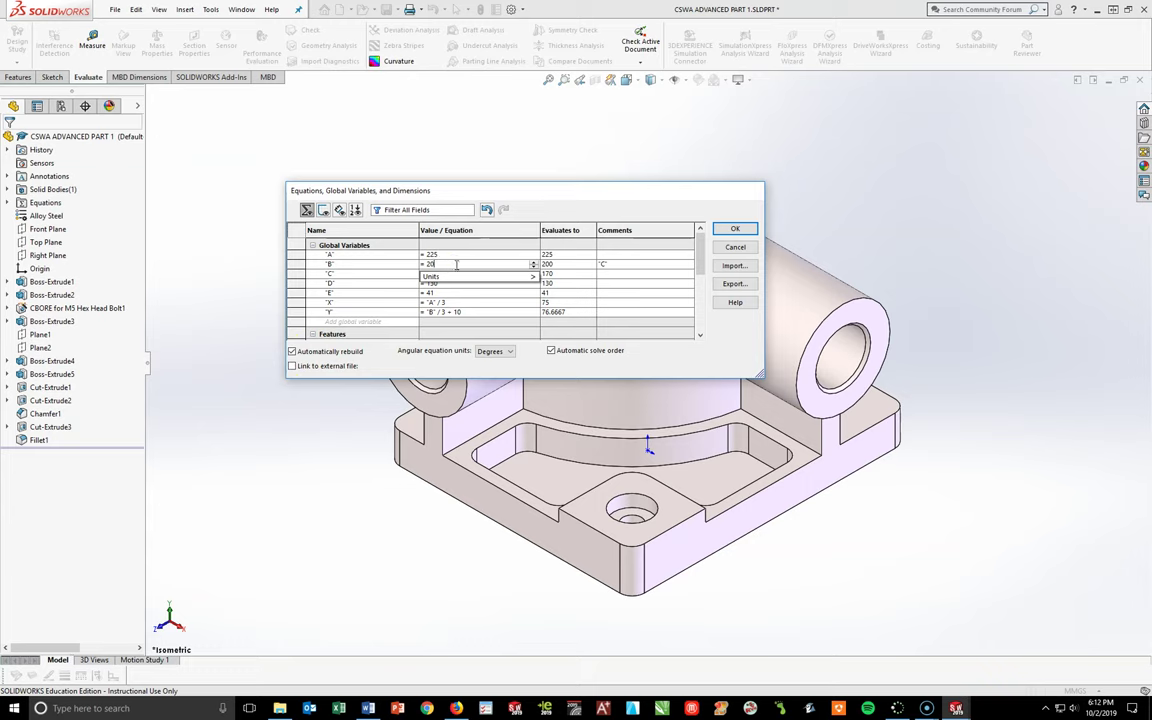
pyautogui.click(453, 273)
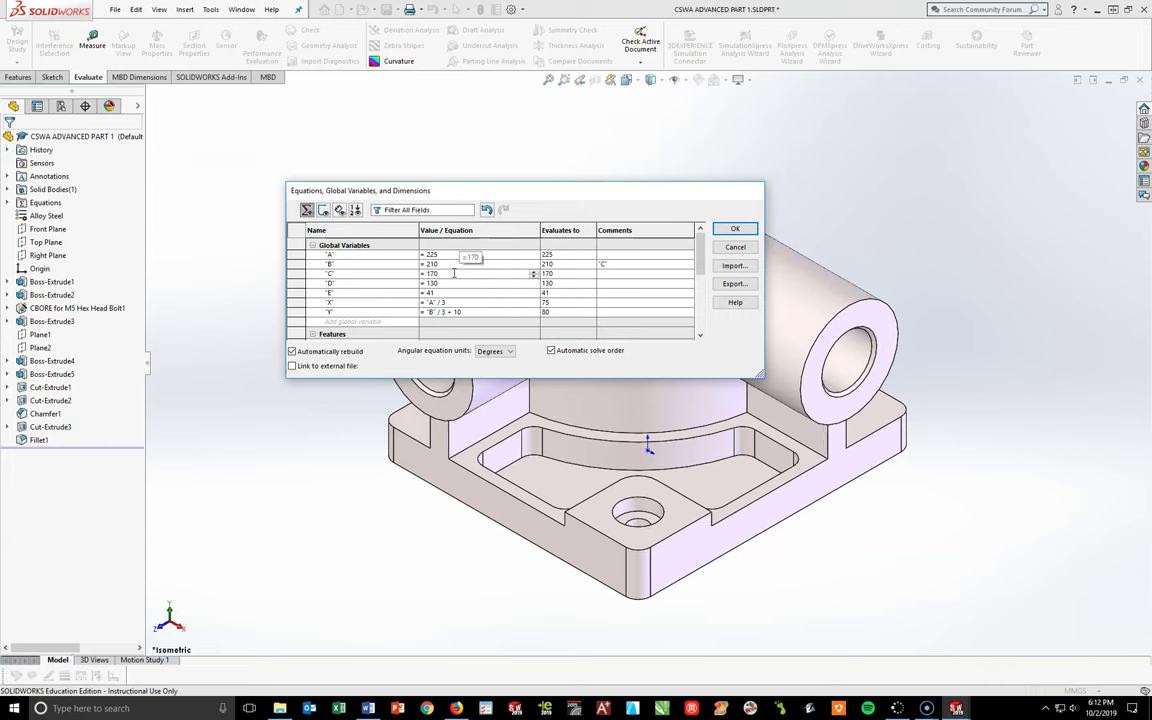
pyautogui.press('BackSpace')
pyautogui.write('6')
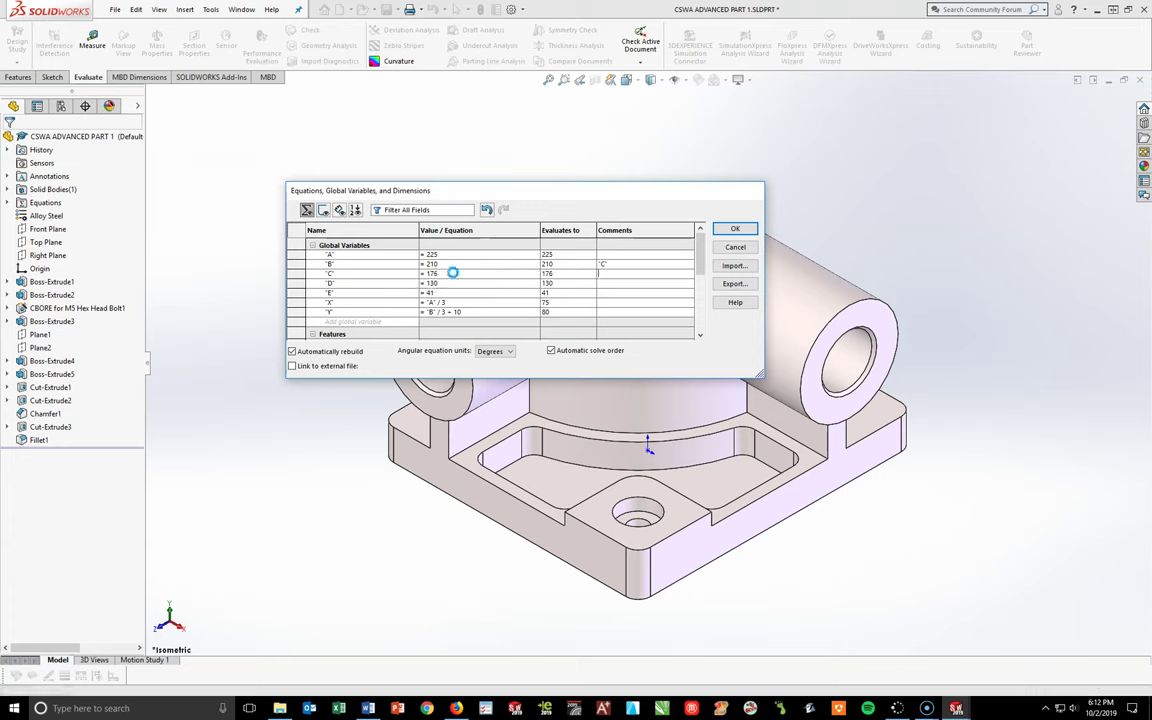
# - Set global variable D to 137 and E to 39, and accept the updated equations
pyautogui.click(463, 283)
pyautogui.click(445, 284)
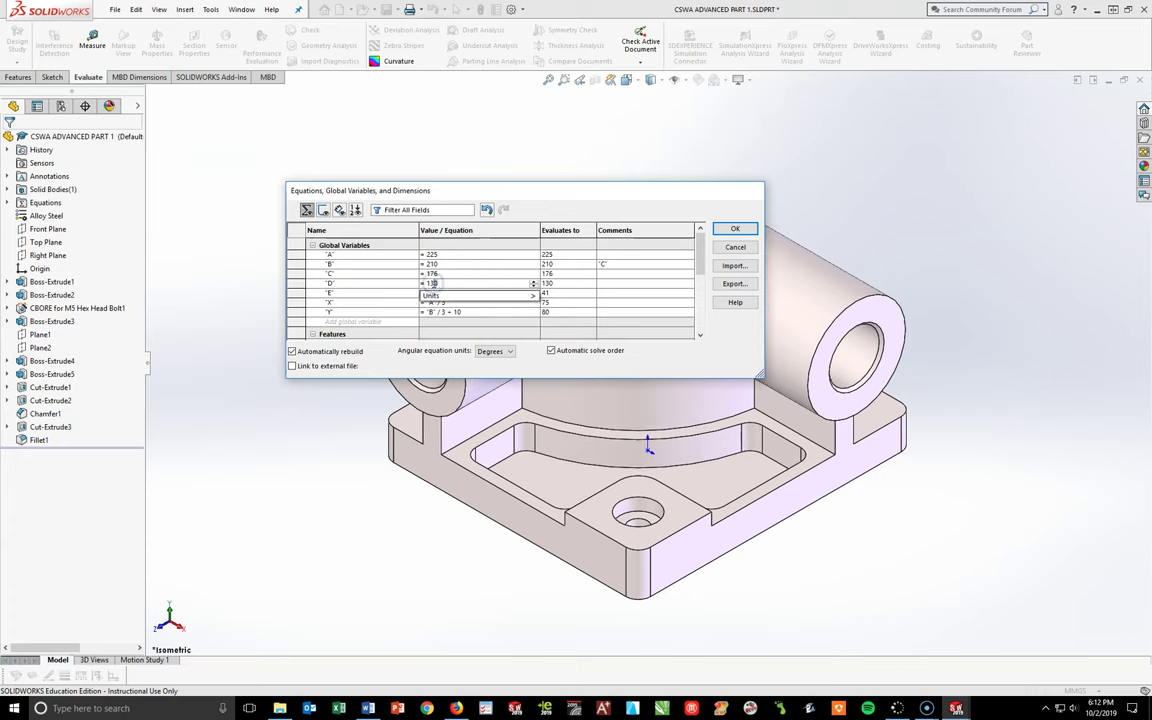
pyautogui.press('BackSpace')
pyautogui.write('7')
pyautogui.click(440, 292)
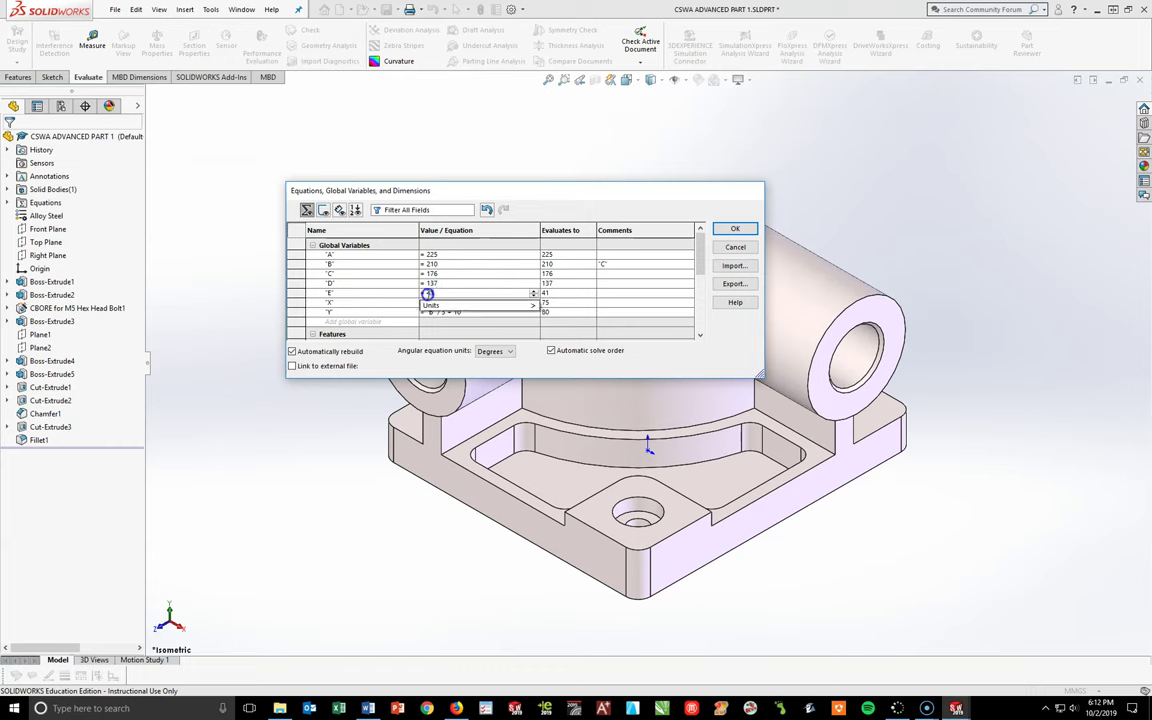
pyautogui.press('BackSpace')
pyautogui.press('BackSpace')
pyautogui.write('39')
pyautogui.press('Return')
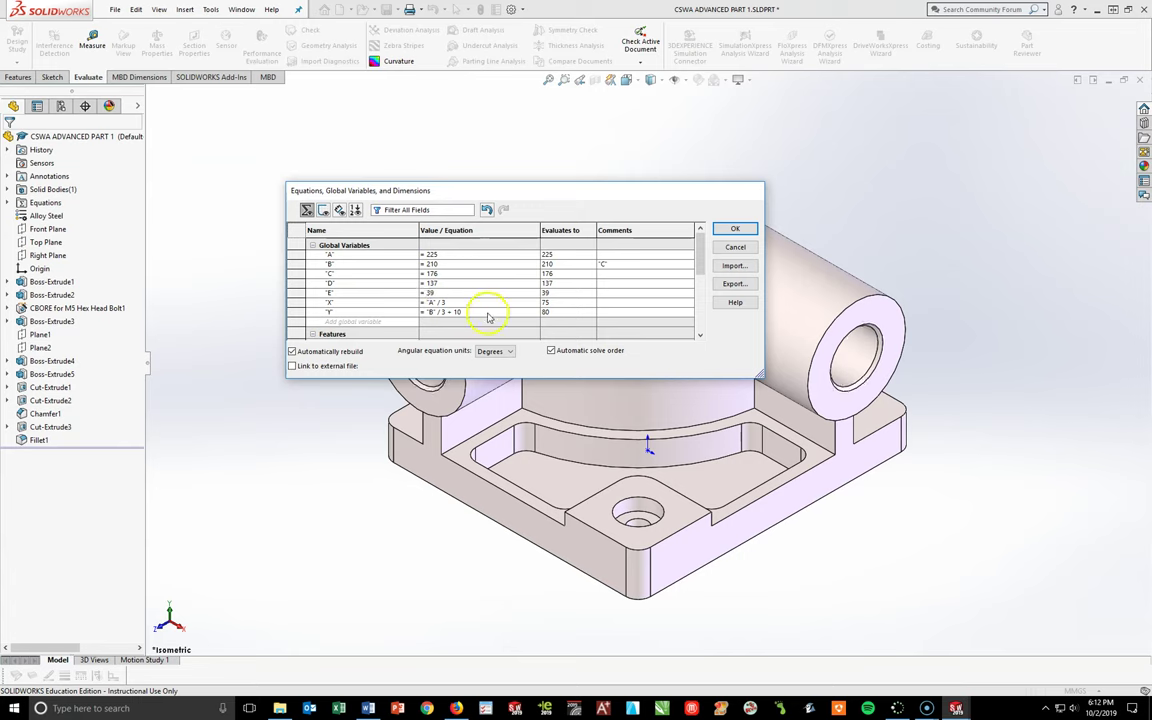
pyautogui.click(734, 228)
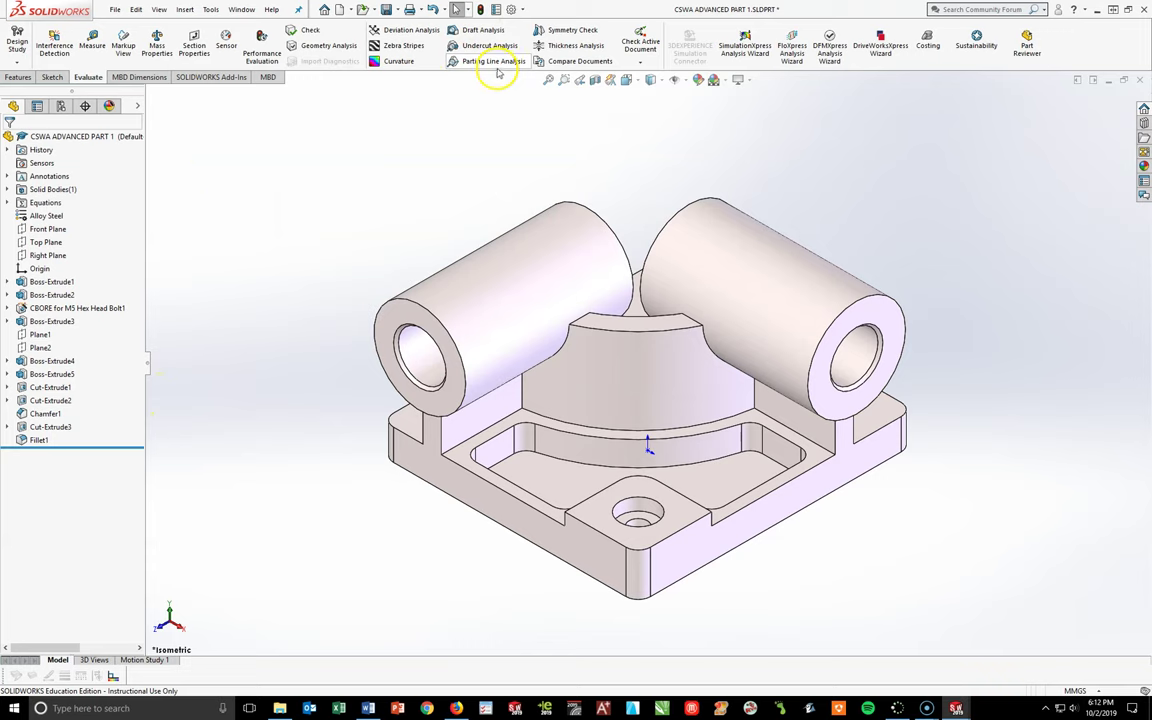
# - Save the part under the new file name CSWA ADVANCED PART 2 in the Eng Design folder
pyautogui.click(398, 10)
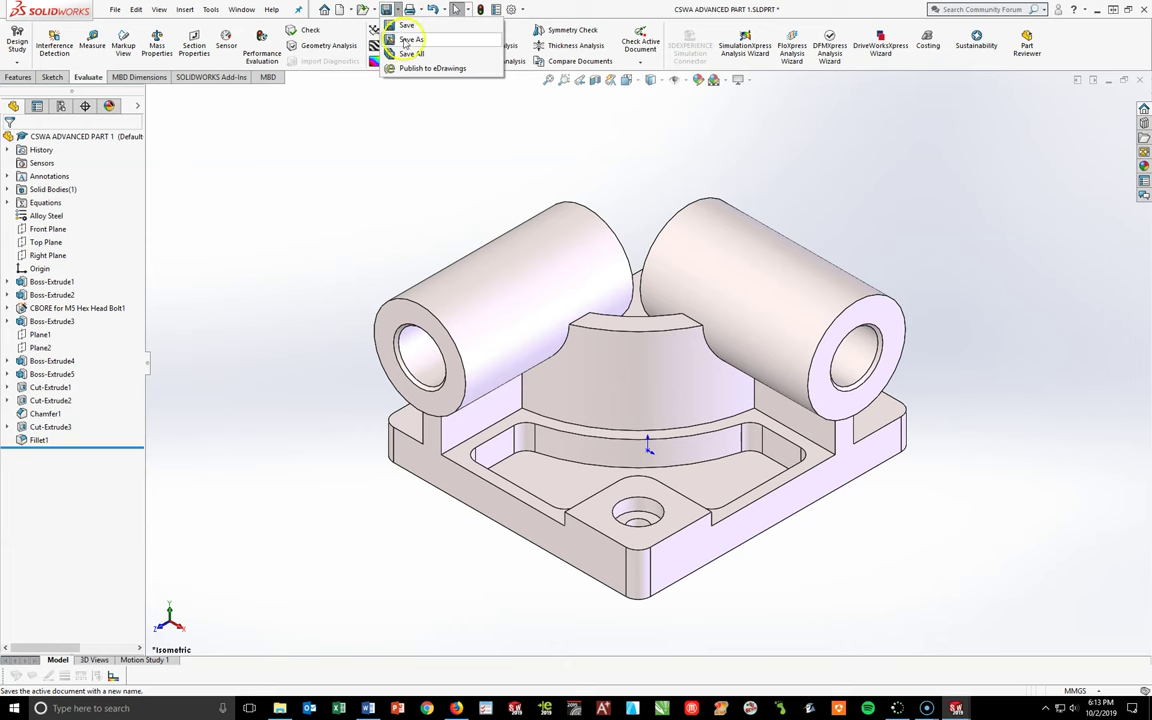
pyautogui.click(411, 39)
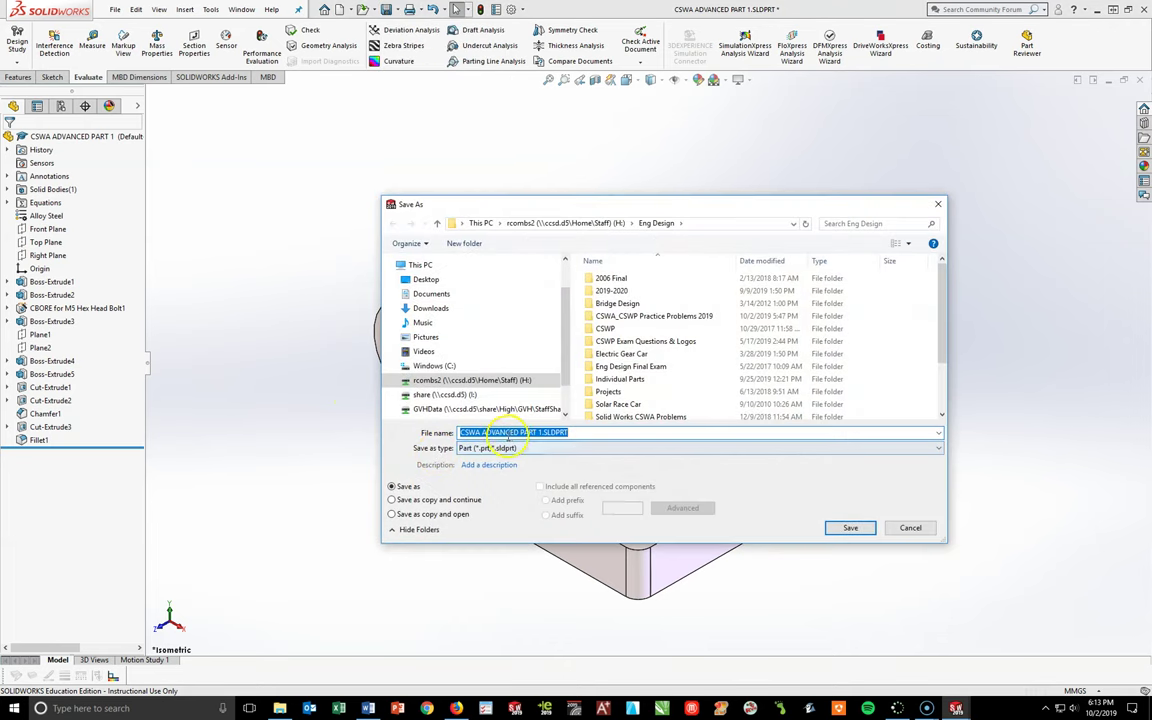
pyautogui.click(540, 432)
pyautogui.press('BackSpace')
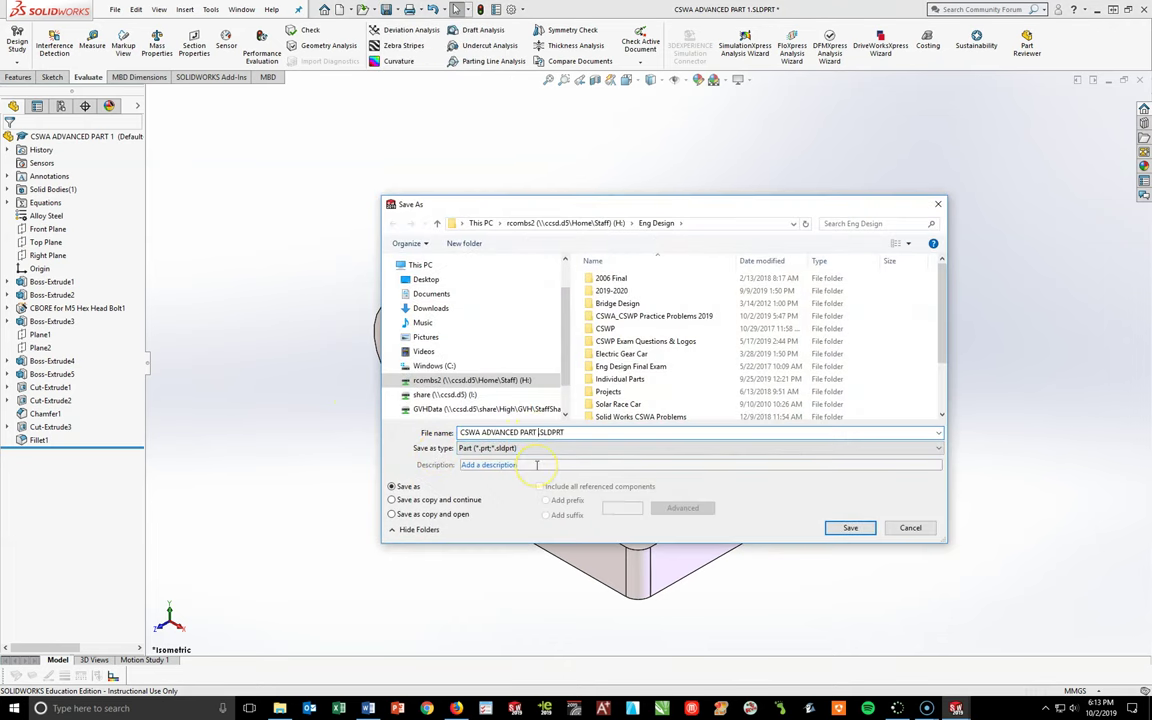
pyautogui.write('2')
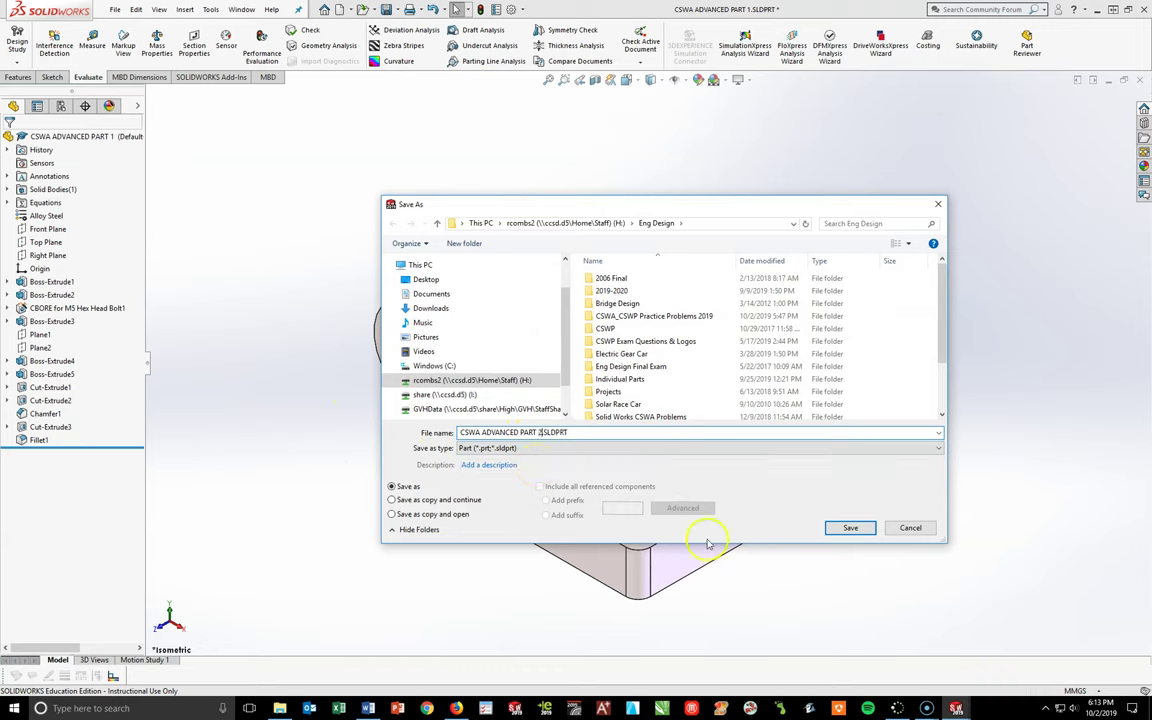
pyautogui.click(849, 527)
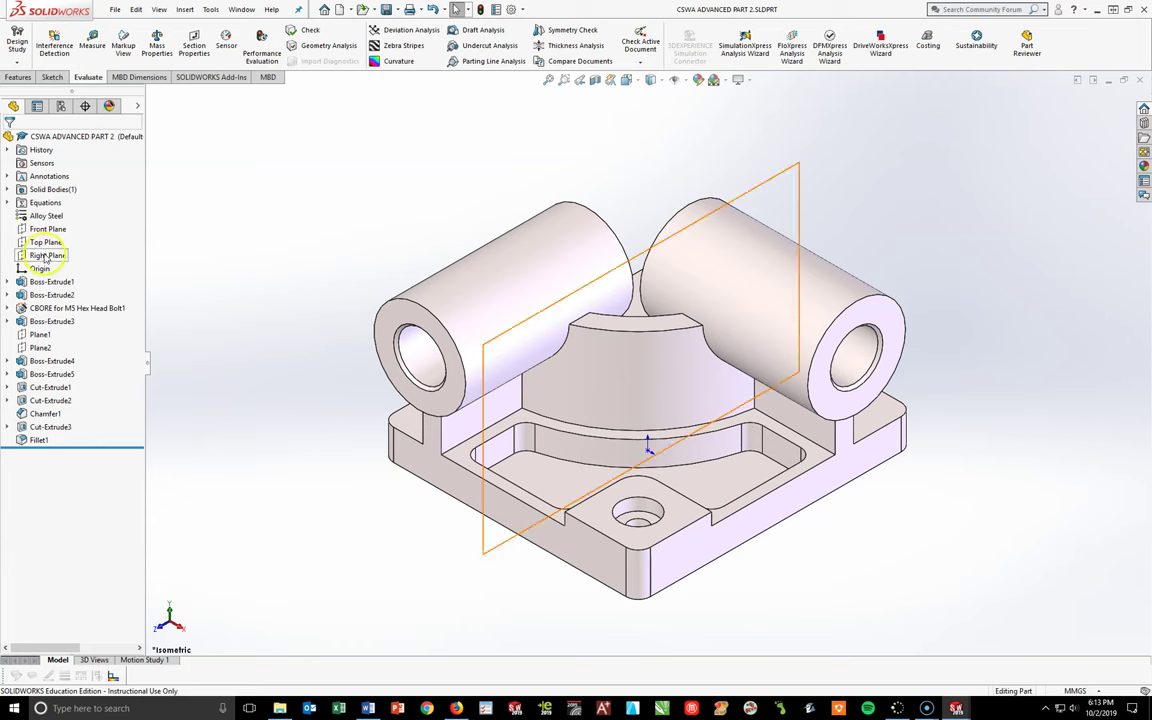
# - Reopen the part's equations and set global variable A to 209 and B to 218
pyautogui.rightClick(45, 203)
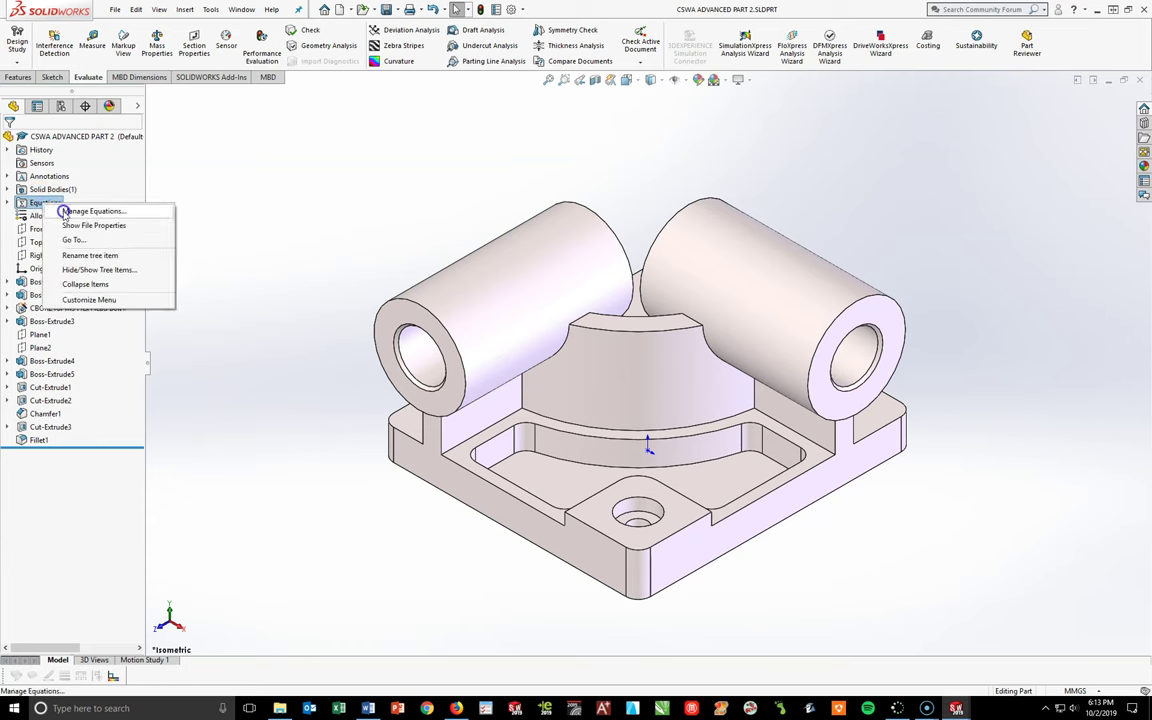
pyautogui.click(65, 212)
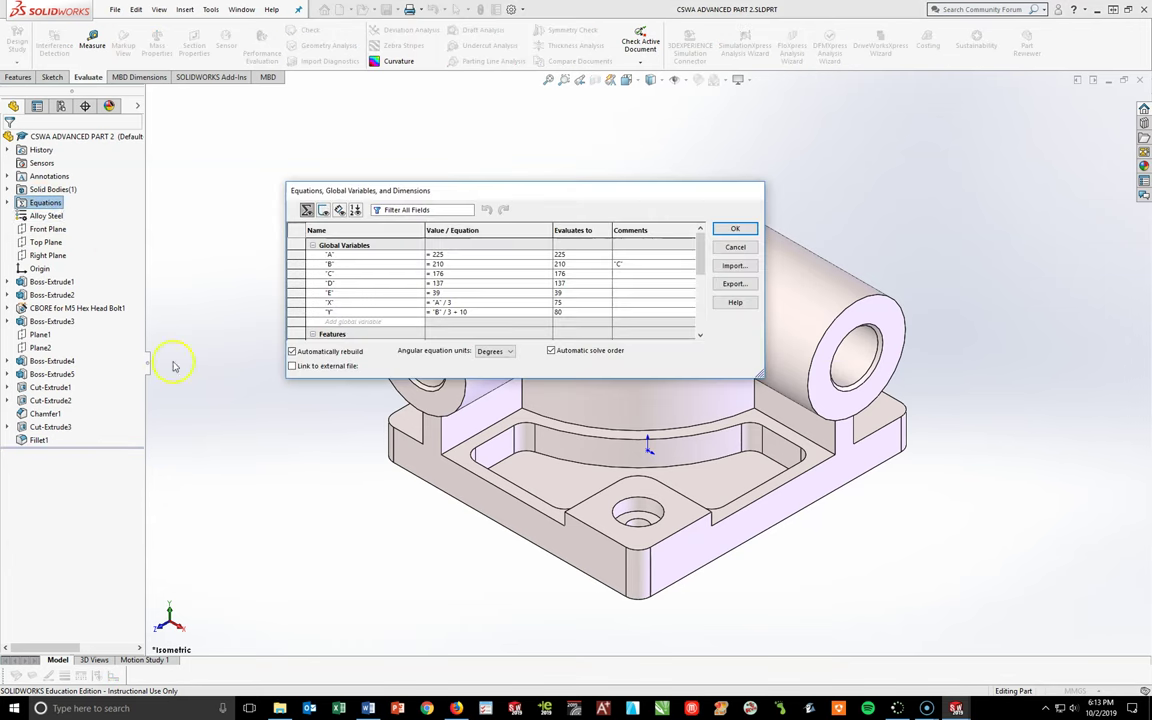
pyautogui.click(457, 253)
pyautogui.doubleClick(437, 254)
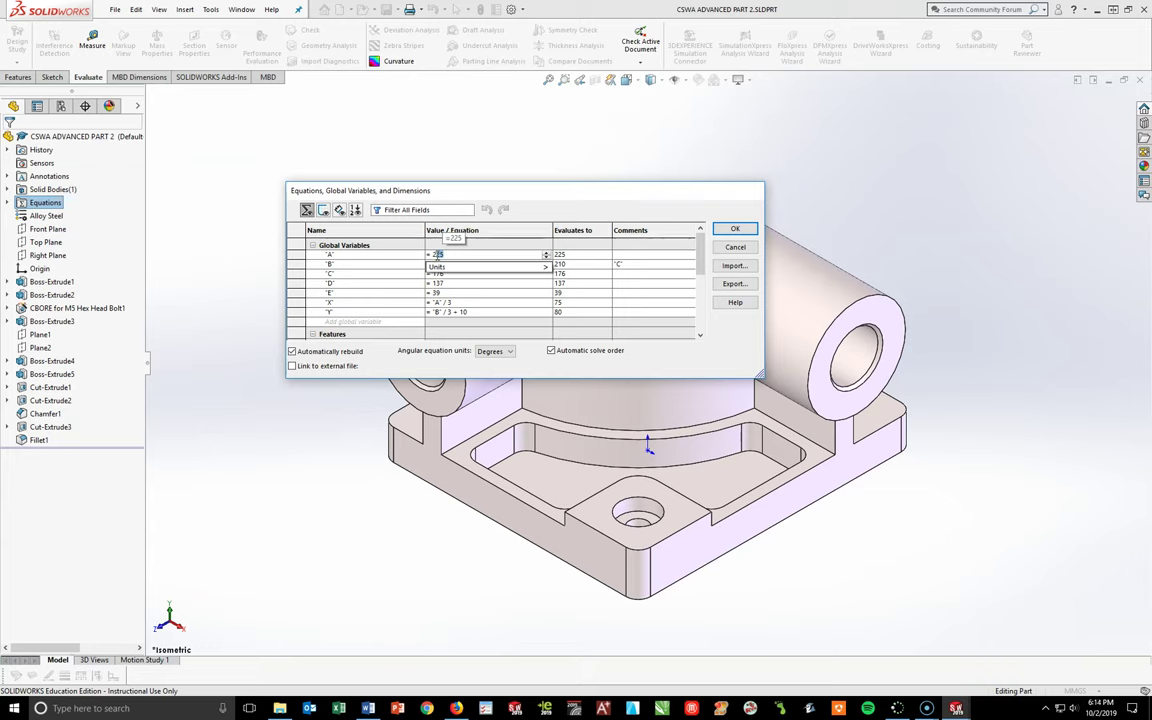
pyautogui.write('209')
pyautogui.click(437, 260)
pyautogui.click(437, 272)
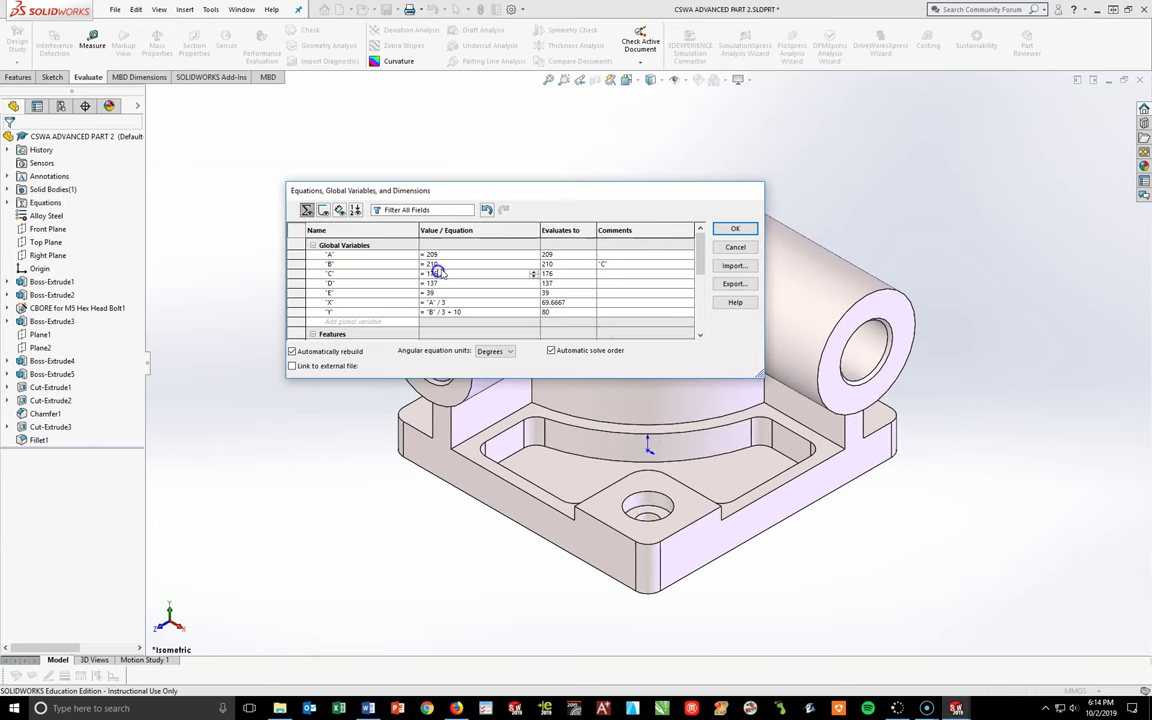
pyautogui.click(445, 264)
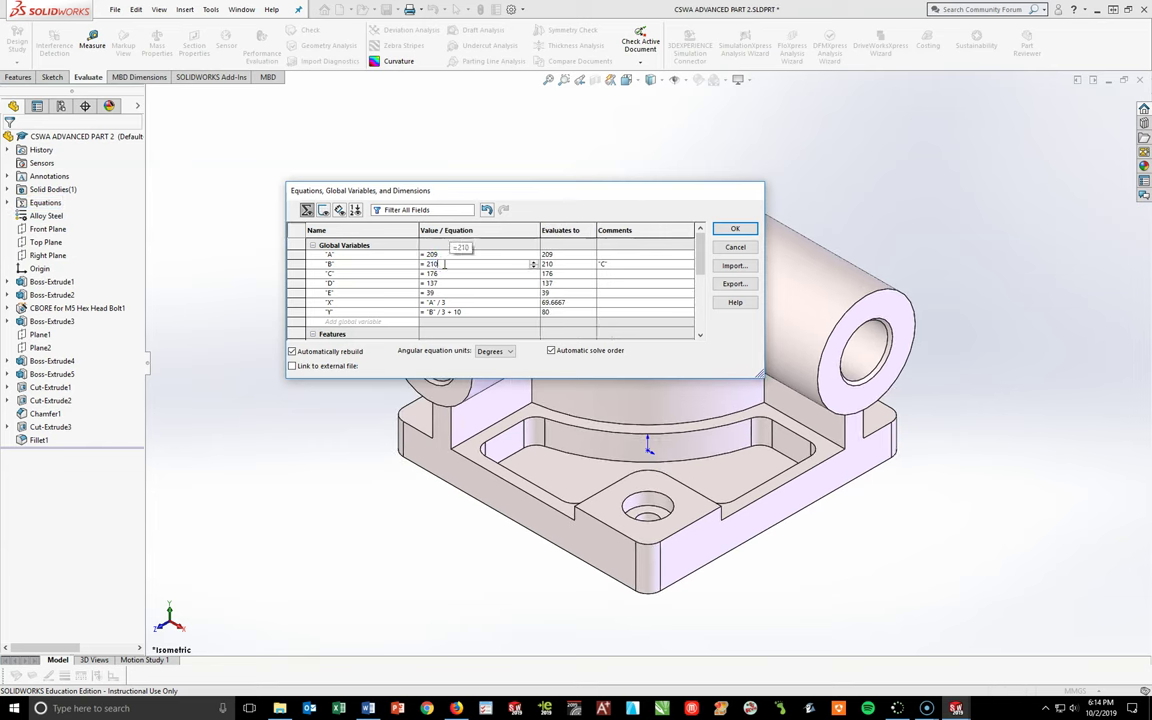
pyautogui.press('Return')
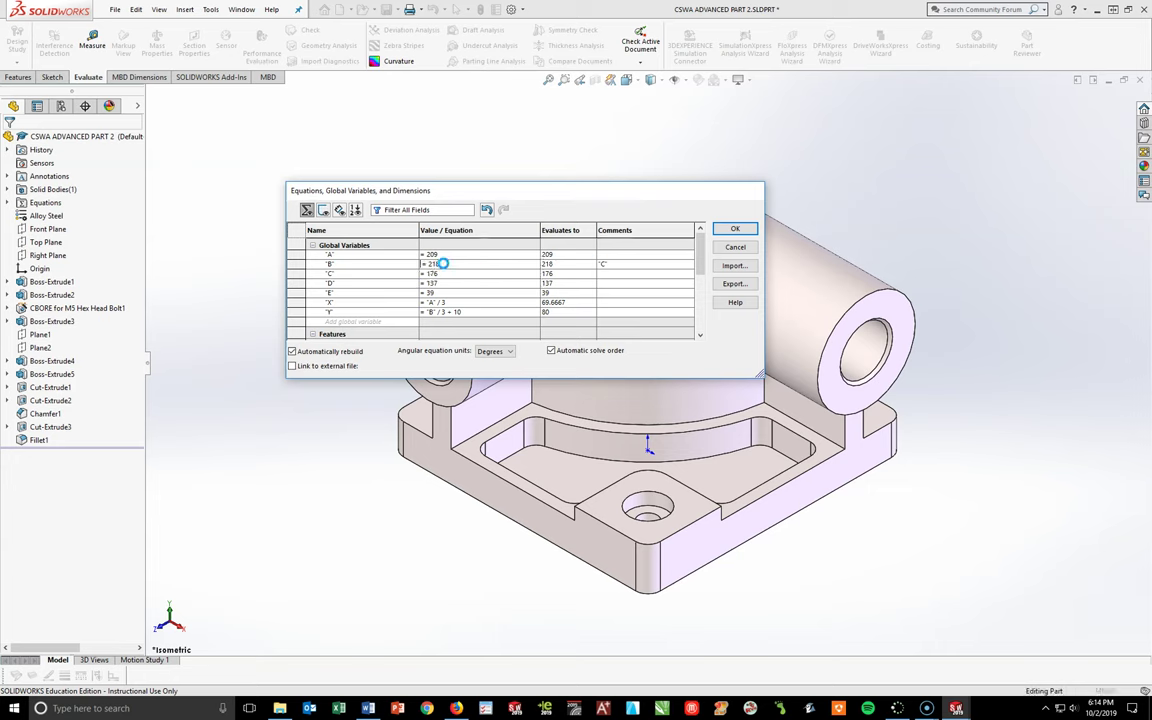
# - Set global variable C to 169 and global variable D to 125
pyautogui.click(440, 282)
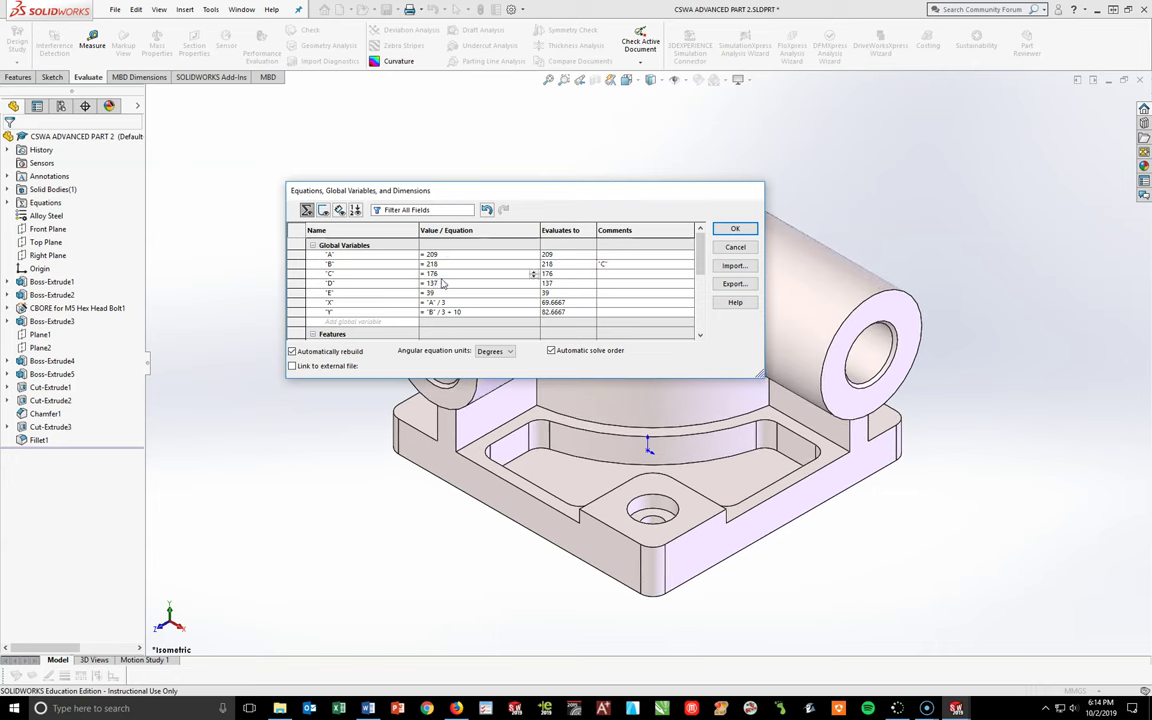
pyautogui.press('BackSpace')
pyautogui.press('BackSpace')
pyautogui.write('69')
pyautogui.press('Tab')
pyautogui.click(450, 283)
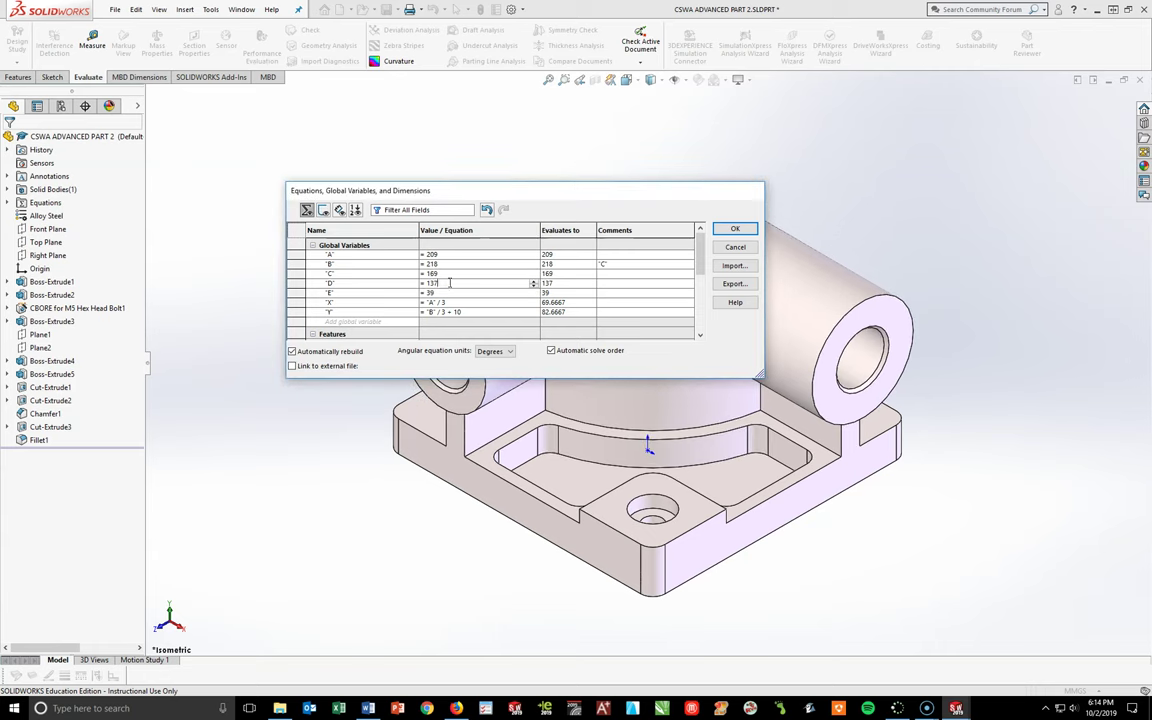
pyautogui.press('BackSpace')
pyautogui.press('BackSpace')
pyautogui.write('25')
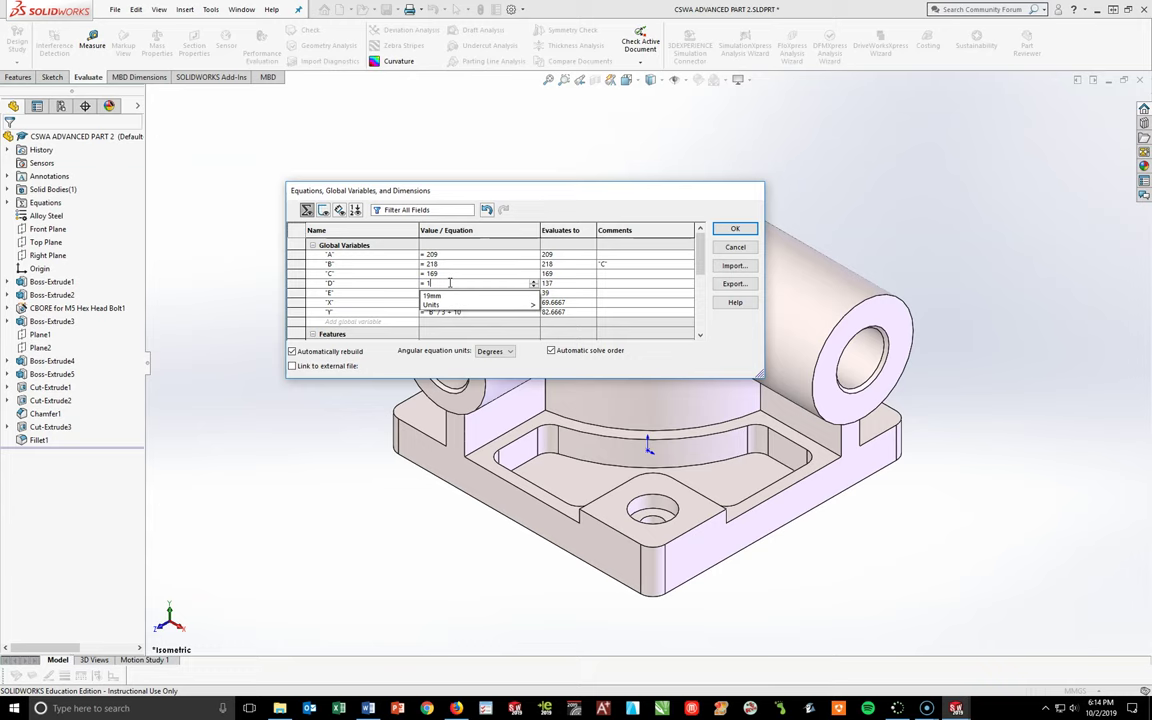
pyautogui.press('Tab')
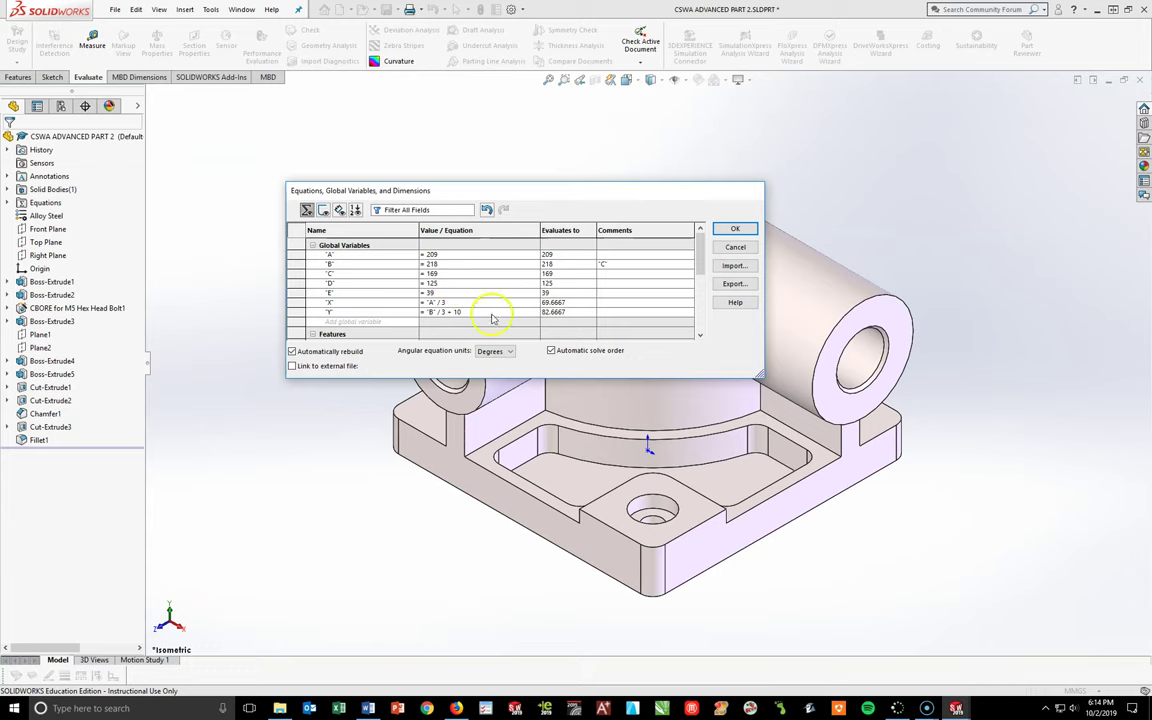
# - Set global variable E to 41 and accept the updated equations
pyautogui.click(428, 292)
pyautogui.press('BackSpace')
pyautogui.press('BackSpace')
pyautogui.write('41')
pyautogui.press('Tab')
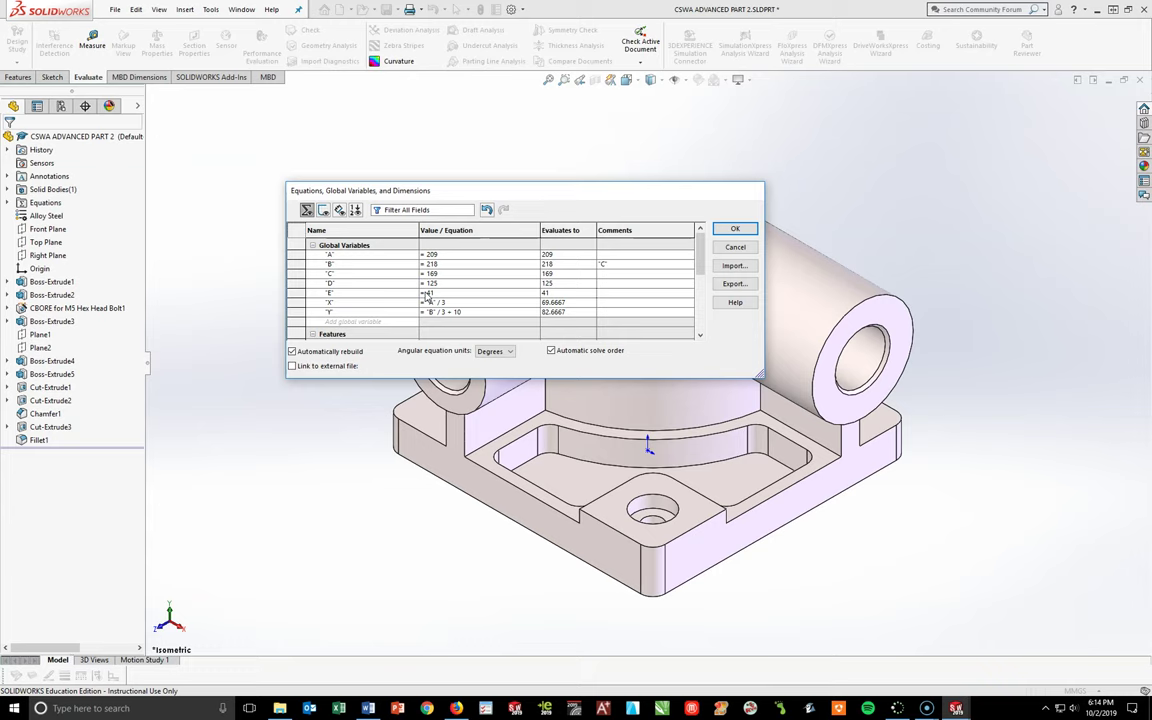
pyautogui.click(738, 230)
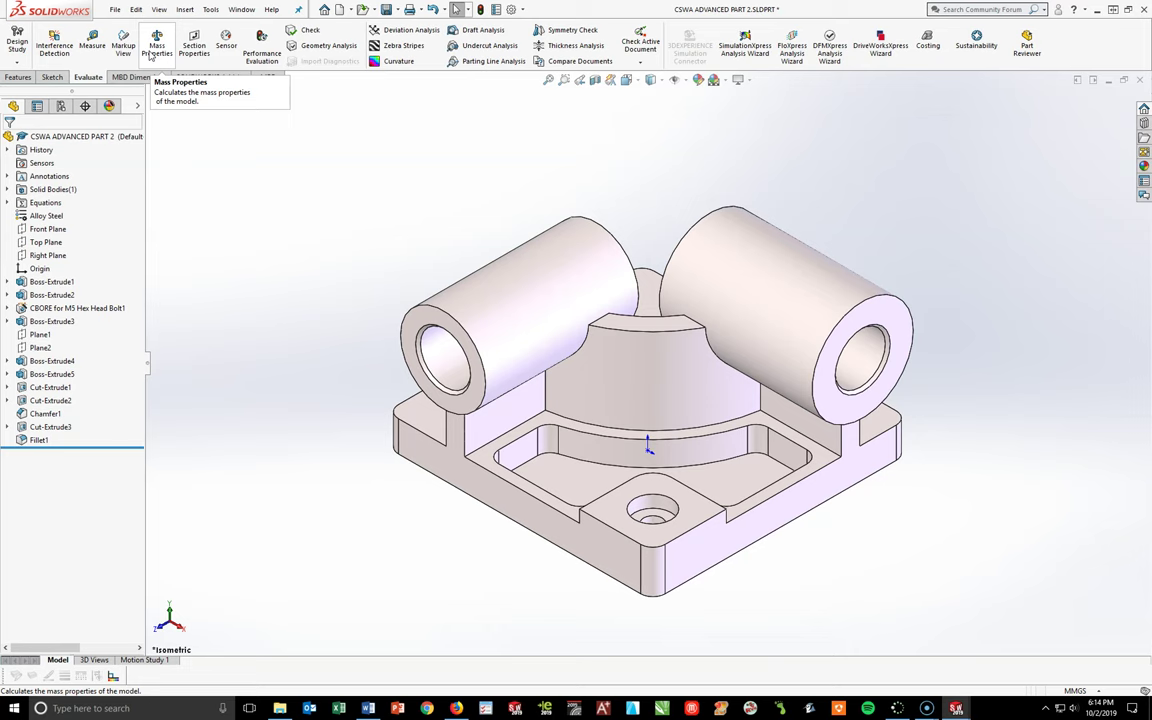
# - Save the part under the new file name CSWA ADVANCED PART 3 in the Eng Design folder
pyautogui.click(398, 12)
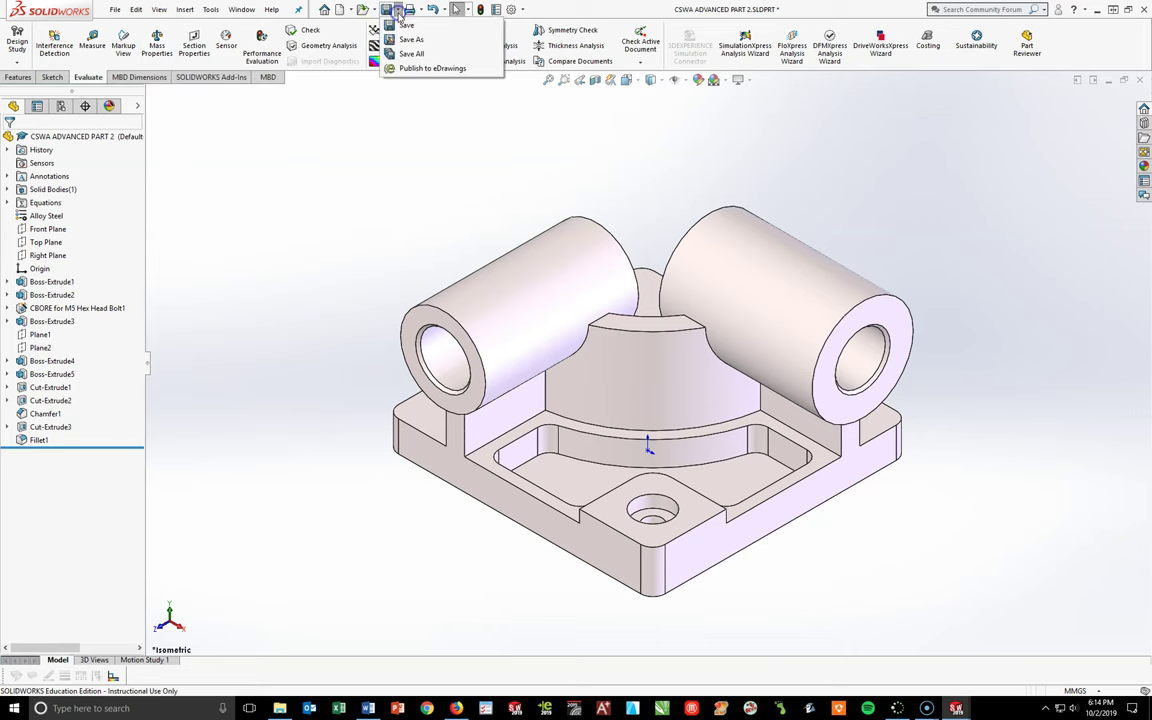
pyautogui.click(408, 39)
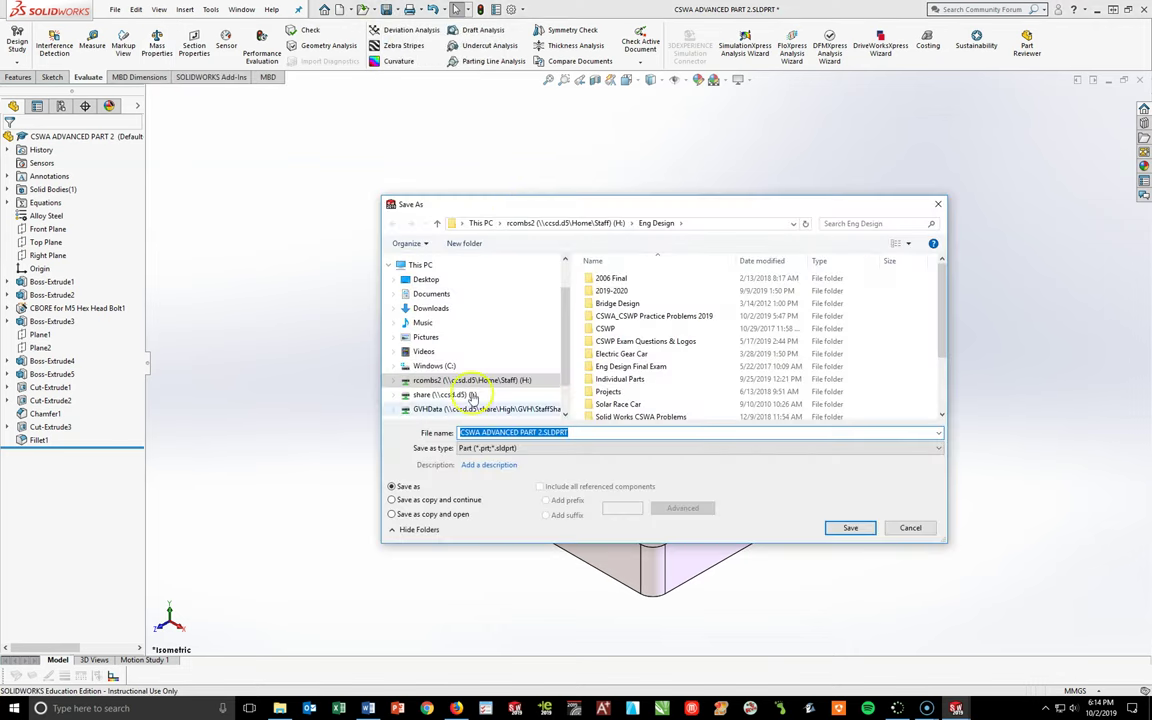
pyautogui.click(540, 432)
pyautogui.press('Delete')
pyautogui.press('Delete')
pyautogui.write('3.')
pyautogui.press('Return')
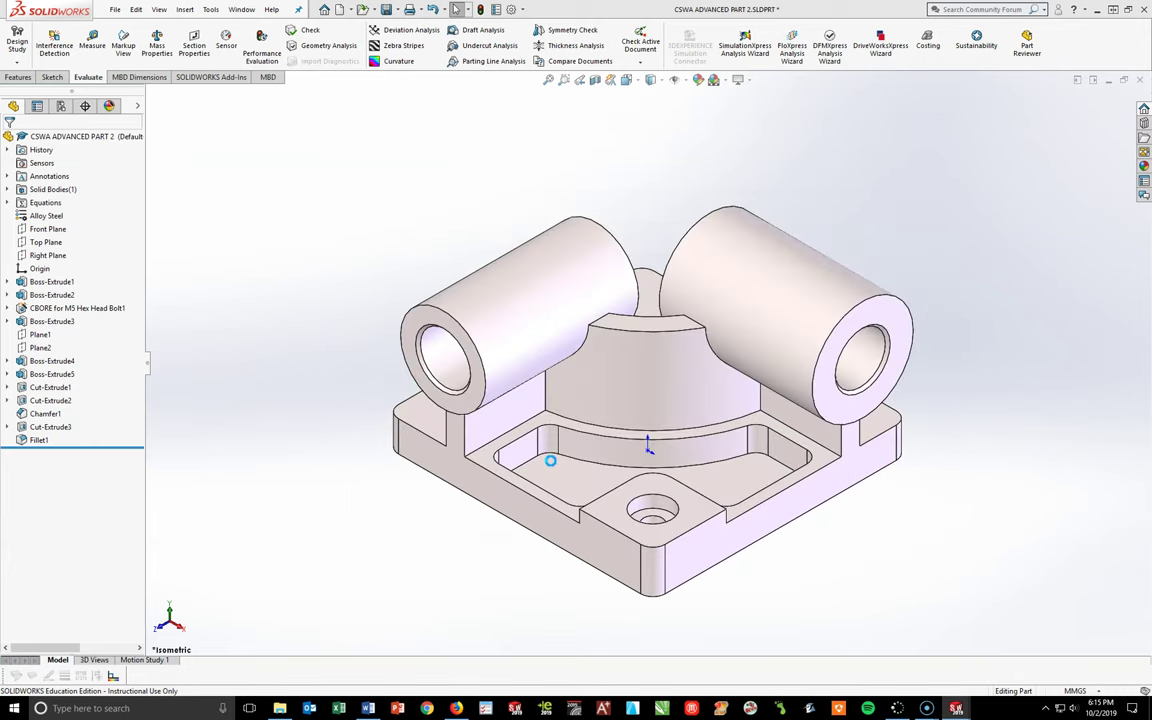
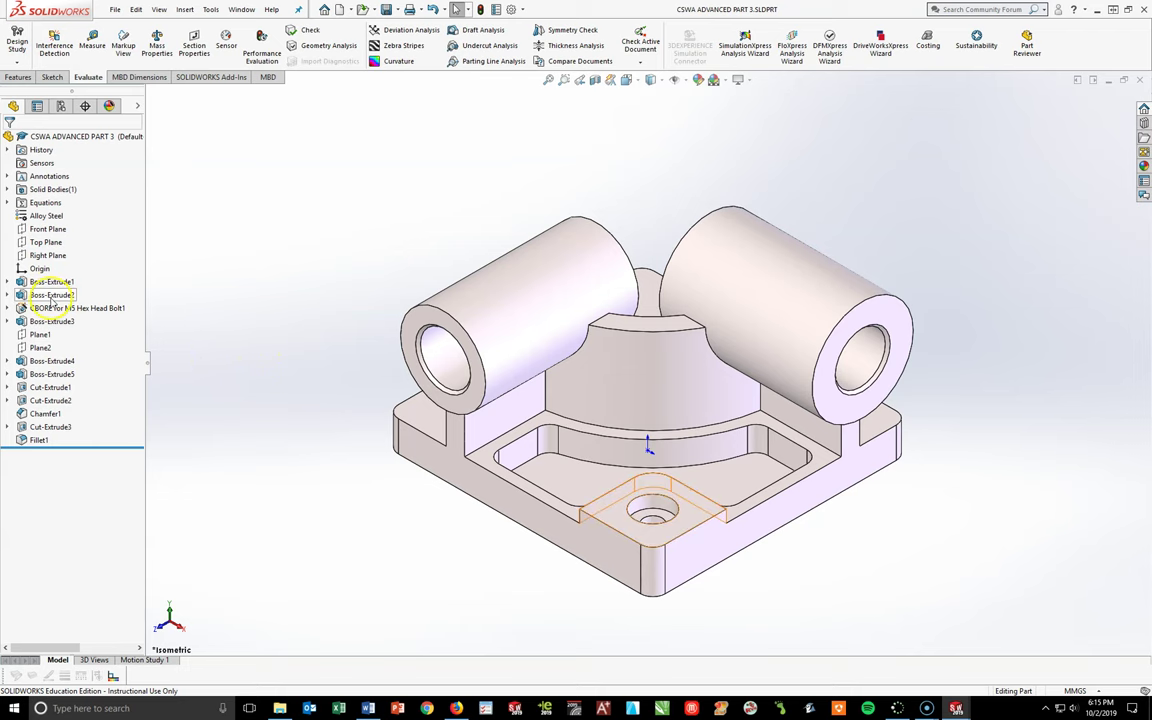
# - Suppress Boss-Extrude2, the raised corner pad around the counterbored hole, and dismiss the rebuild warning
pyautogui.click(52, 296)
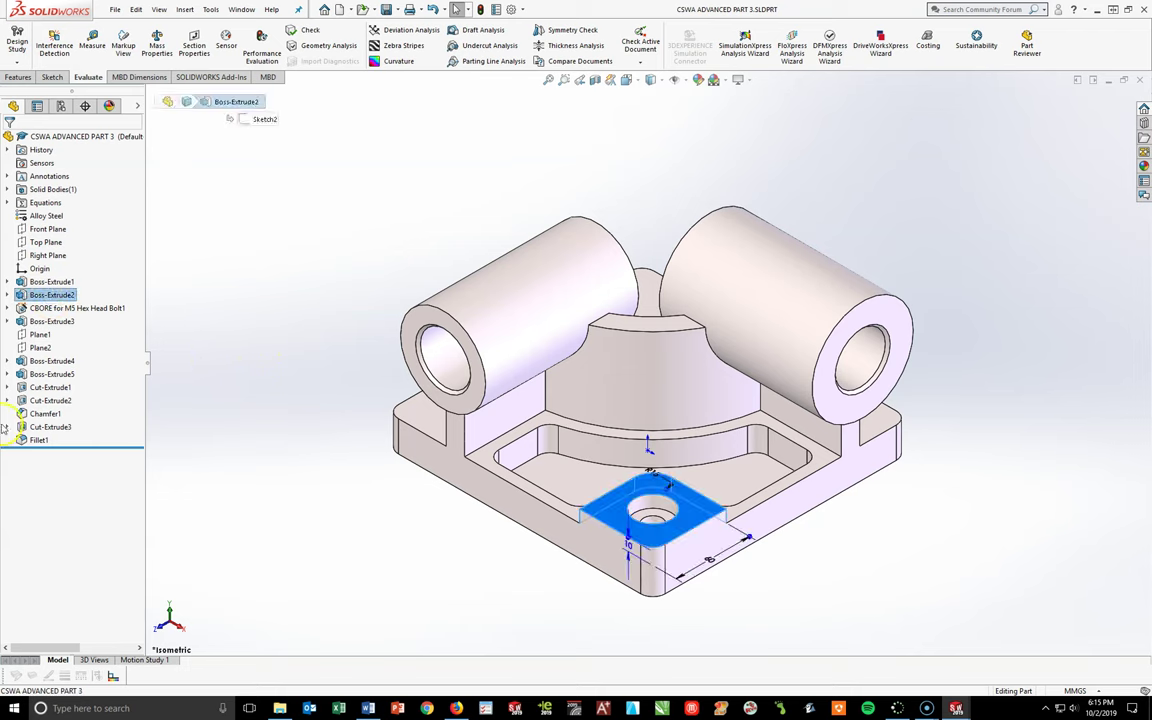
pyautogui.click(52, 294)
pyautogui.press('Escape')
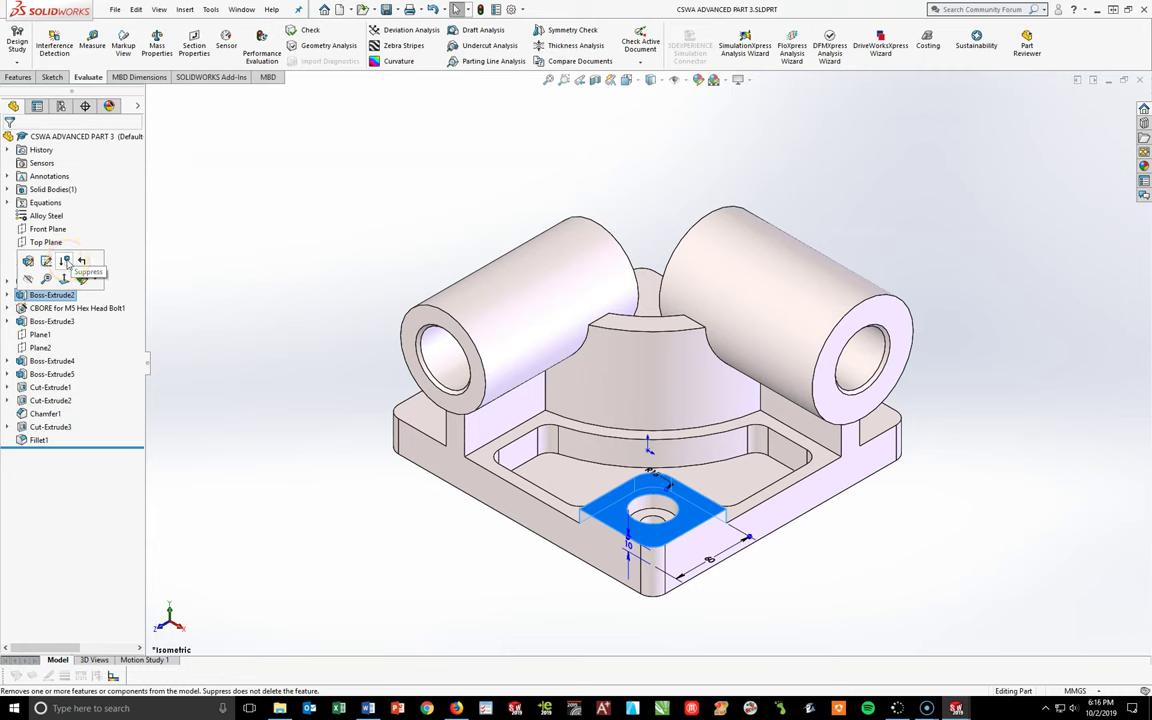
pyautogui.click(66, 261)
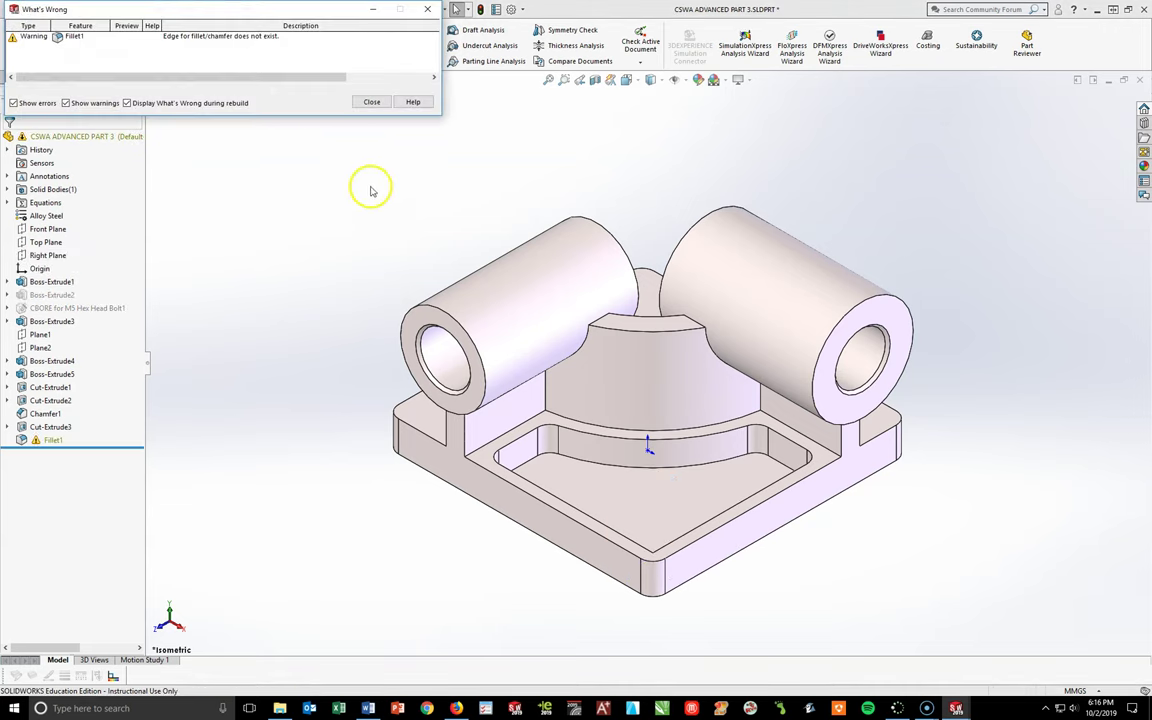
pyautogui.click(371, 102)
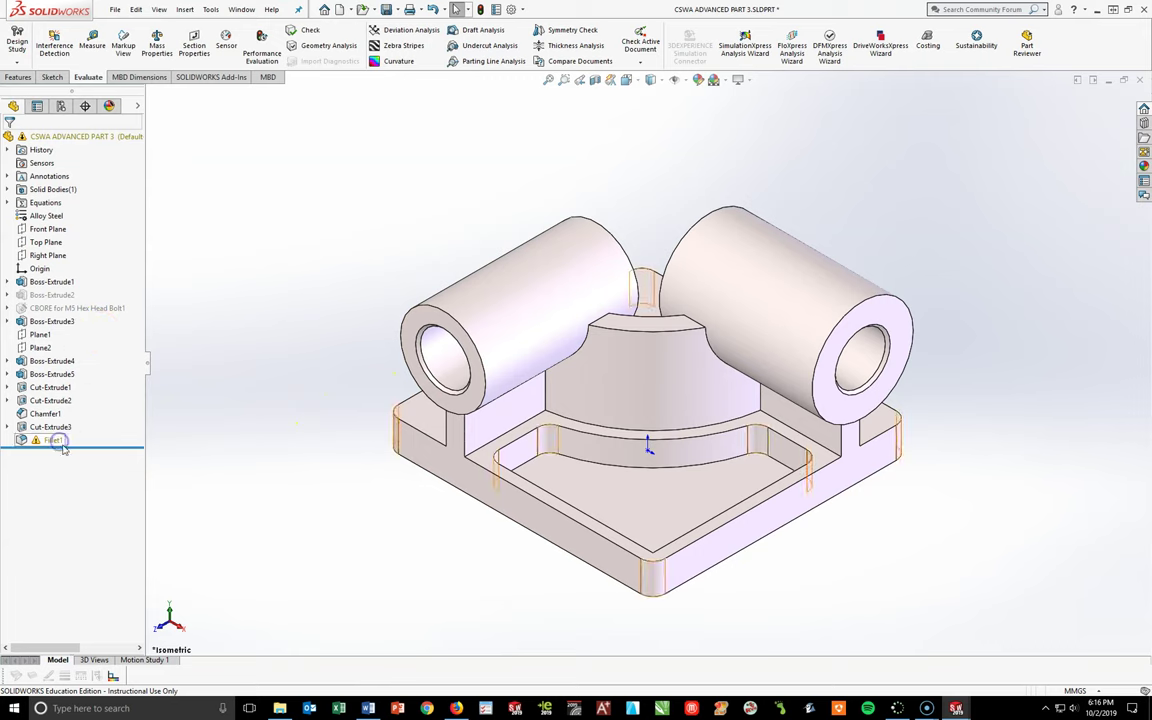
# - Edit Fillet1 to remove the two missing edges from its selection, accept it and return to the isometric view
pyautogui.click(24, 440)
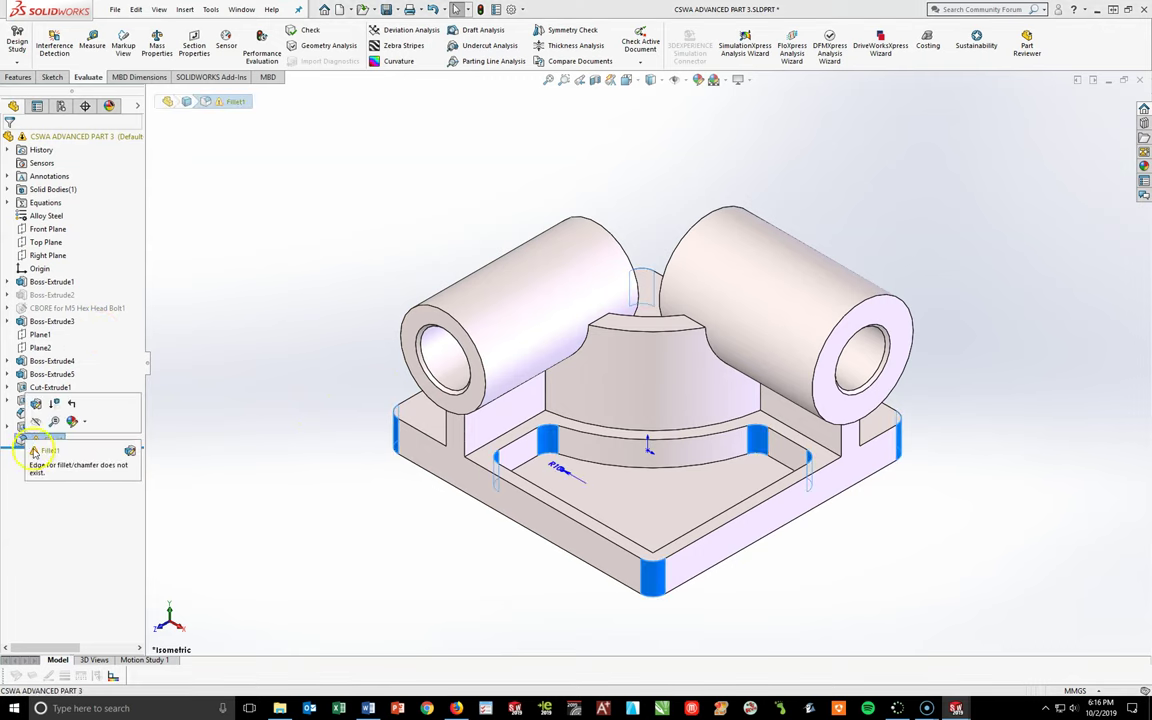
pyautogui.click(36, 403)
pyautogui.moveTo(742, 543); pyautogui.dragTo(334, 481, button='middle')
pyautogui.scroll(-4, 586, 532)
pyautogui.click(76, 250)
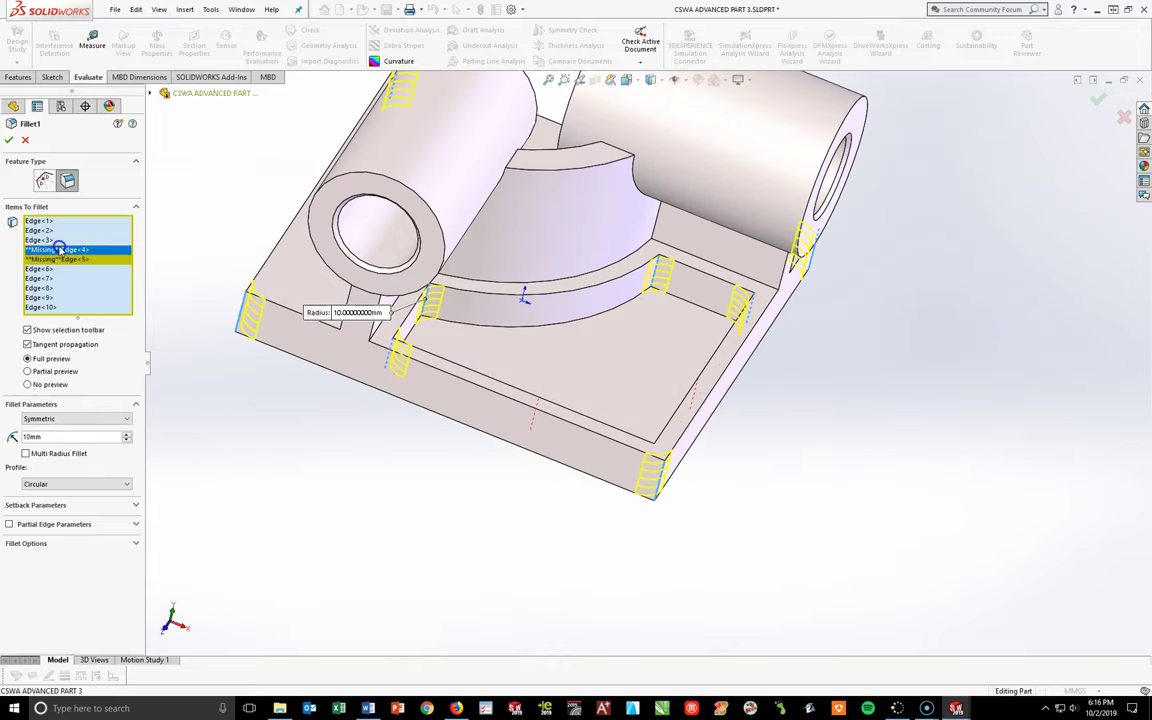
pyautogui.press('Delete')
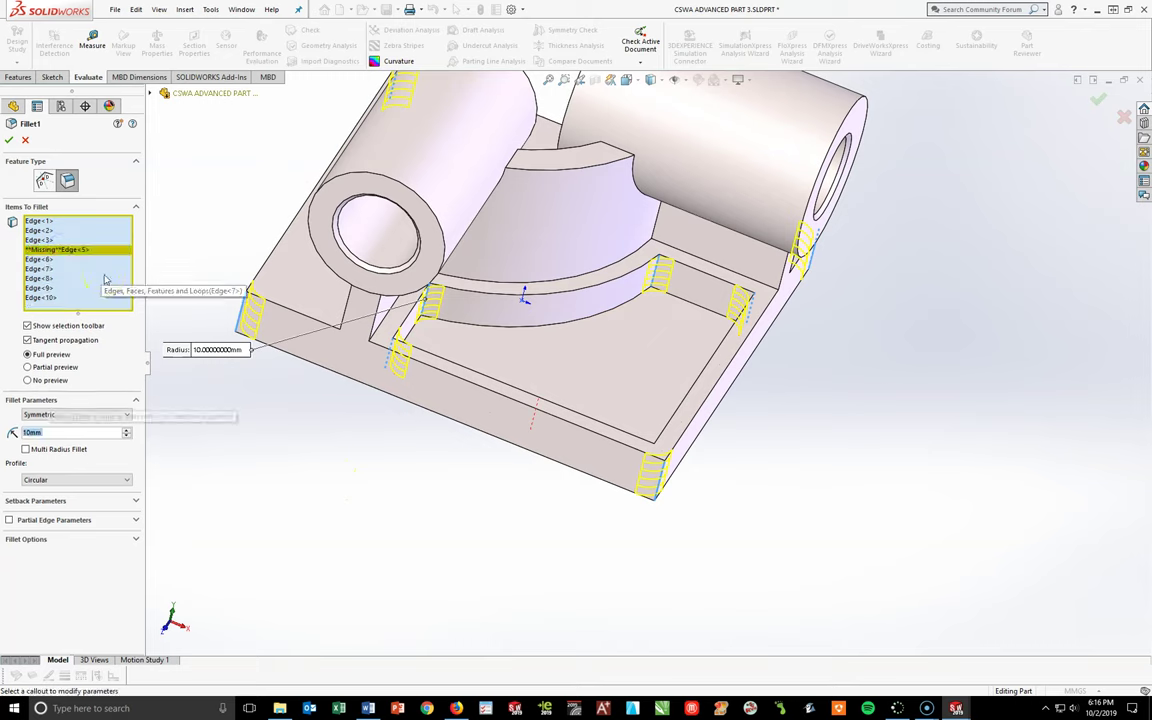
pyautogui.click(89, 250)
pyautogui.press('Delete')
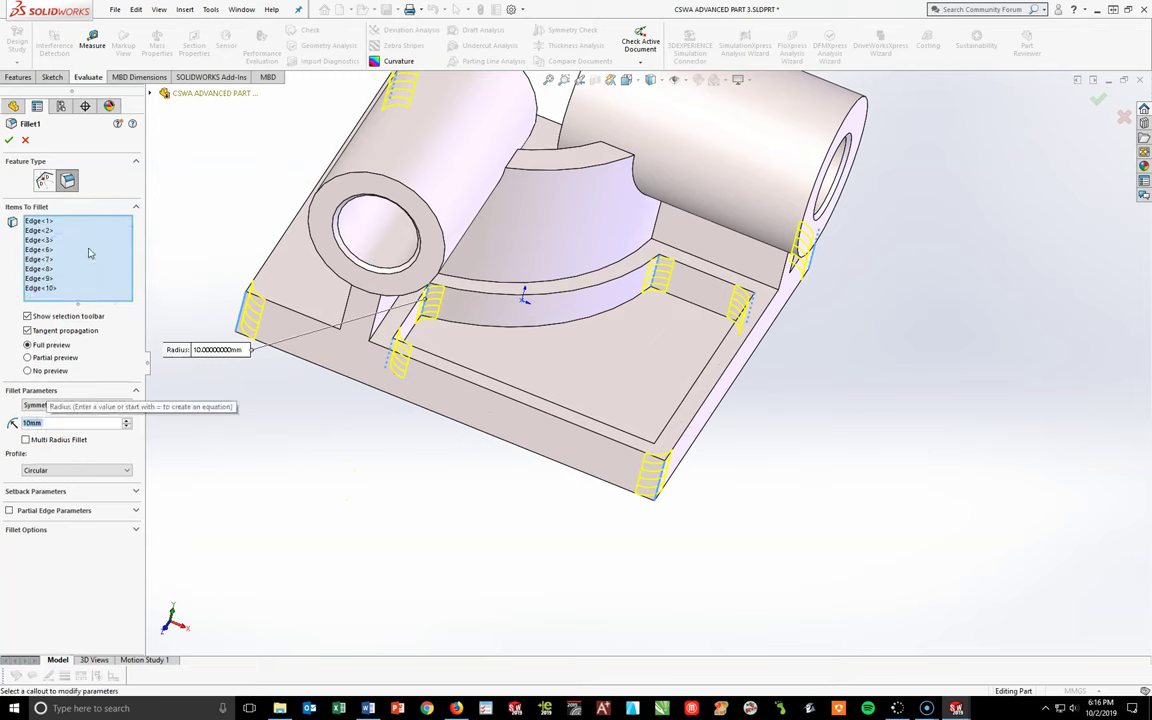
pyautogui.click(9, 140)
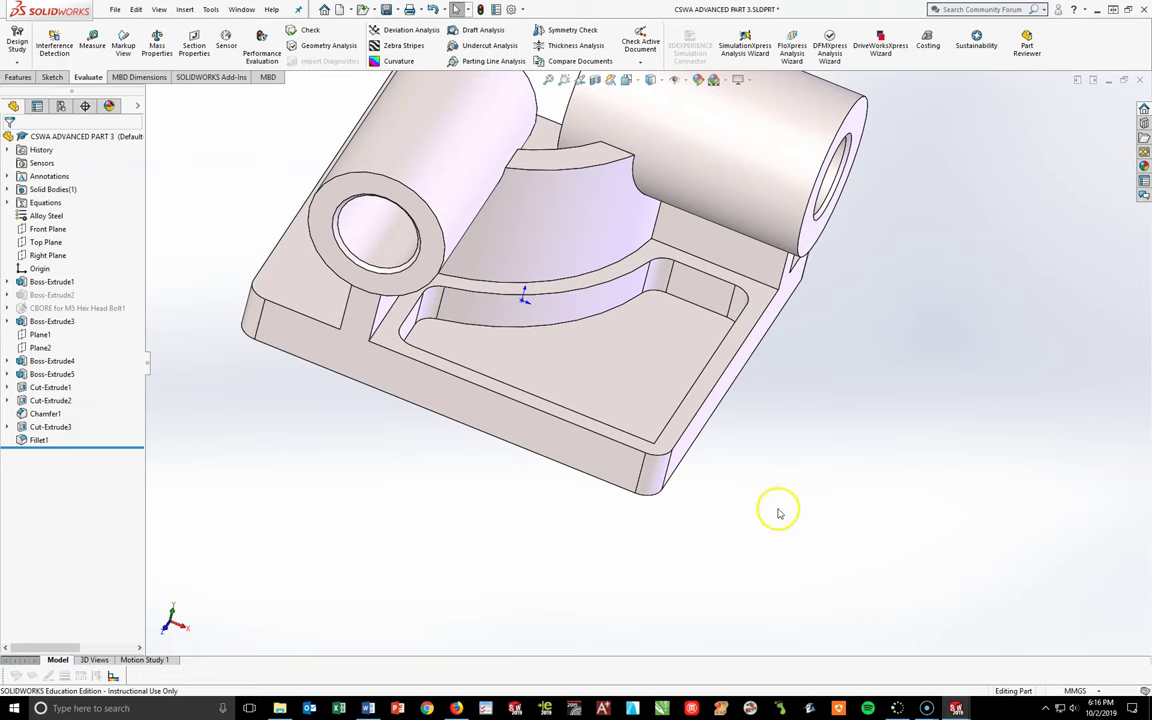
pyautogui.press('space')
pyautogui.click(879, 553)
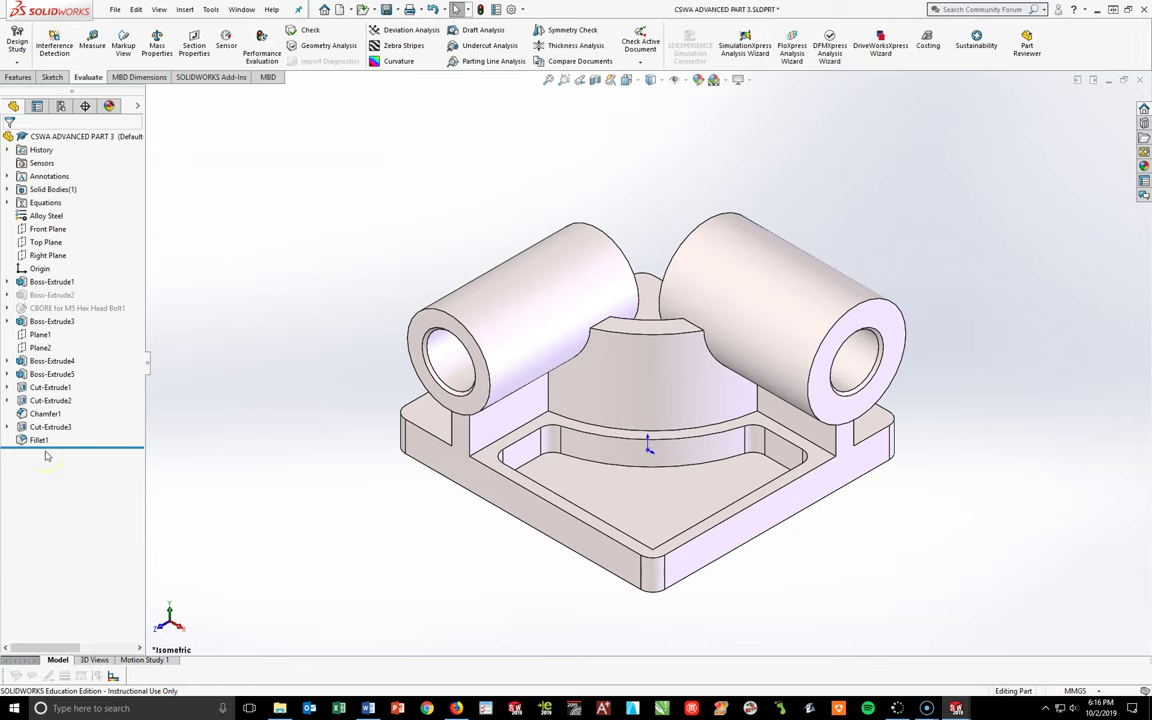
# - Add the pocket's unrounded outer corner edge to the 10 mm Fillet1, accept it and restore the isometric view
pyautogui.click(38, 440)
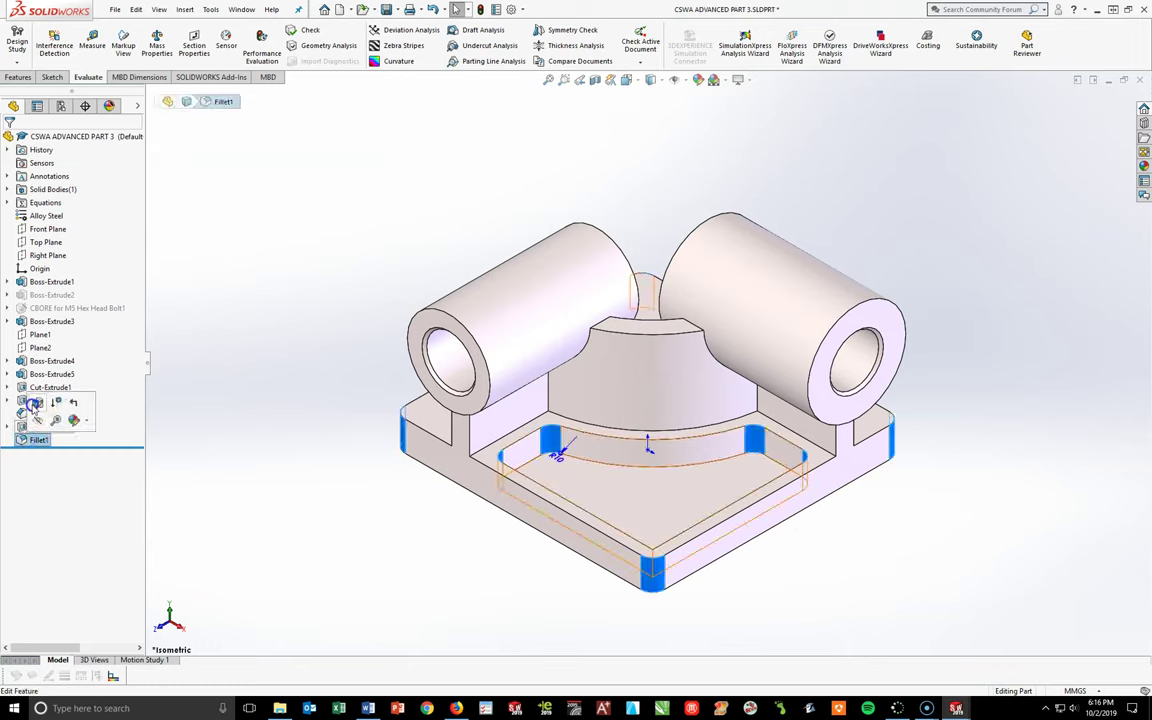
pyautogui.click(35, 403)
pyautogui.moveTo(743, 537); pyautogui.dragTo(575, 525, button='middle')
pyautogui.scroll(-5, 545, 485)
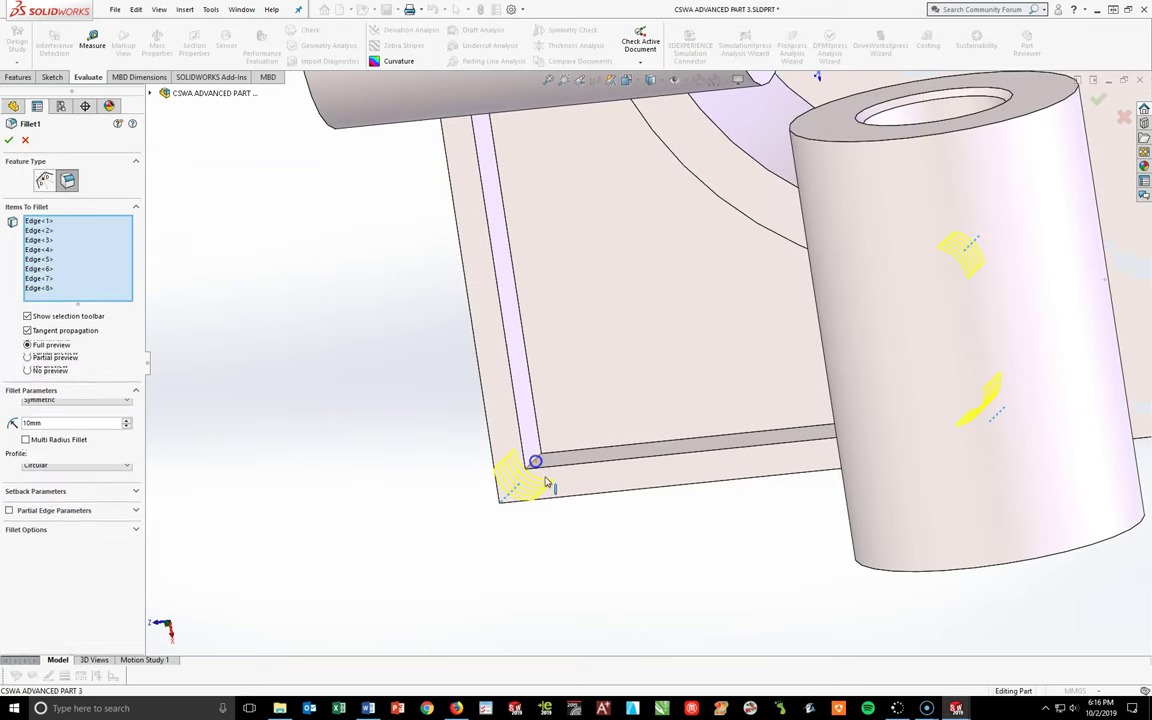
pyautogui.click(547, 483)
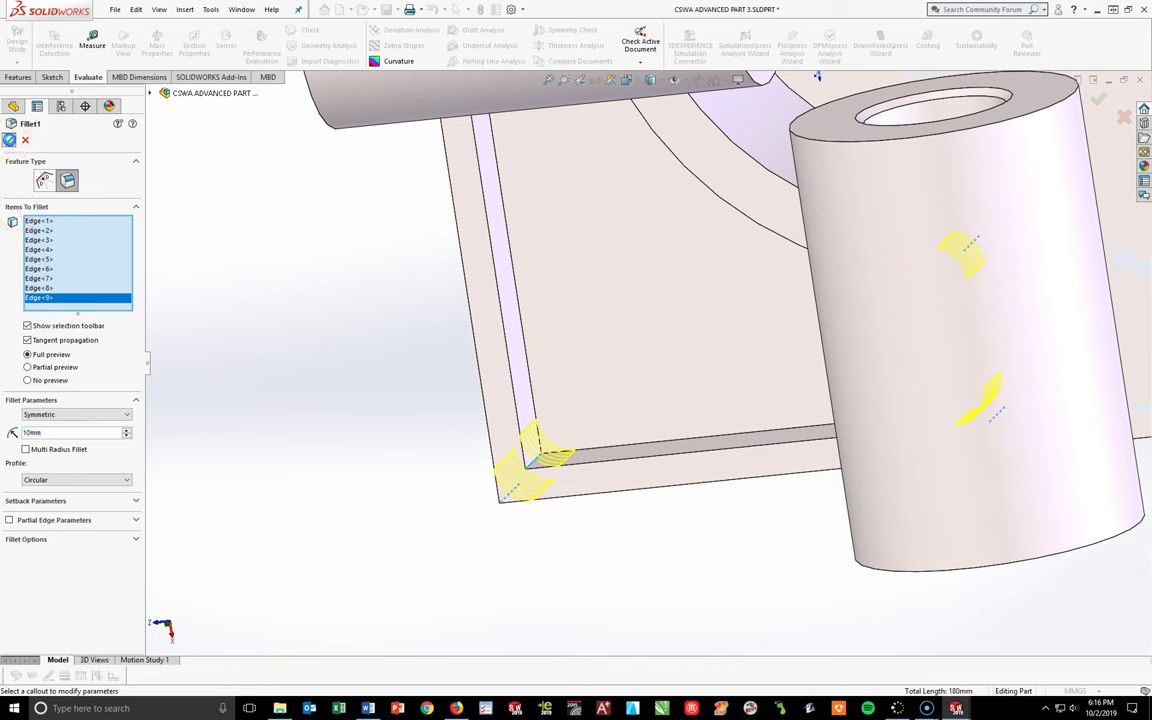
pyautogui.press('Return')
pyautogui.press('space')
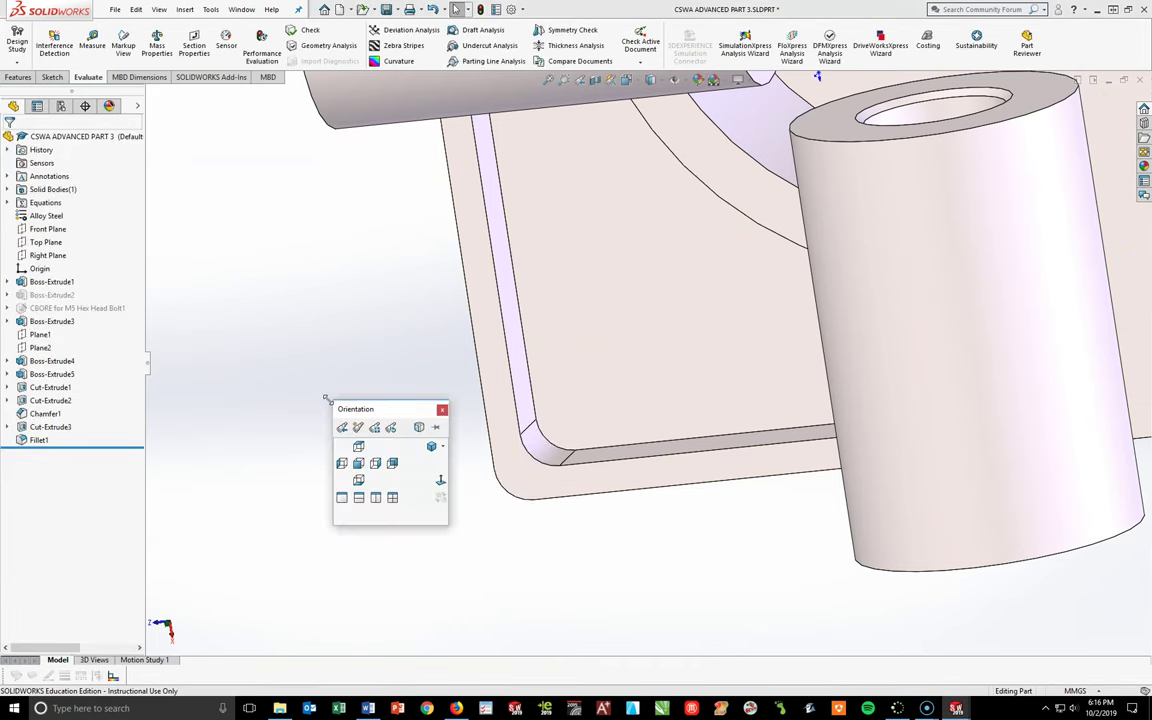
pyautogui.click(431, 446)
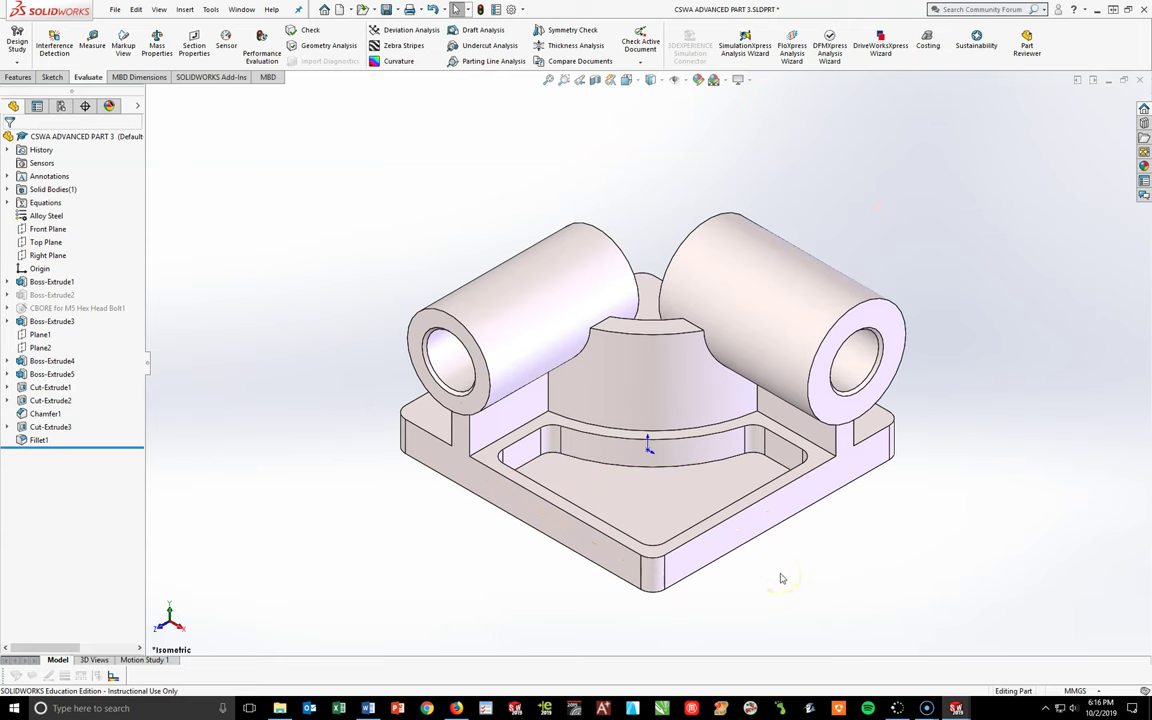
# - Start a sketch on the base plate's top face behind the curved wall and offset the face outline 9 mm inward
pyautogui.click(680, 503)
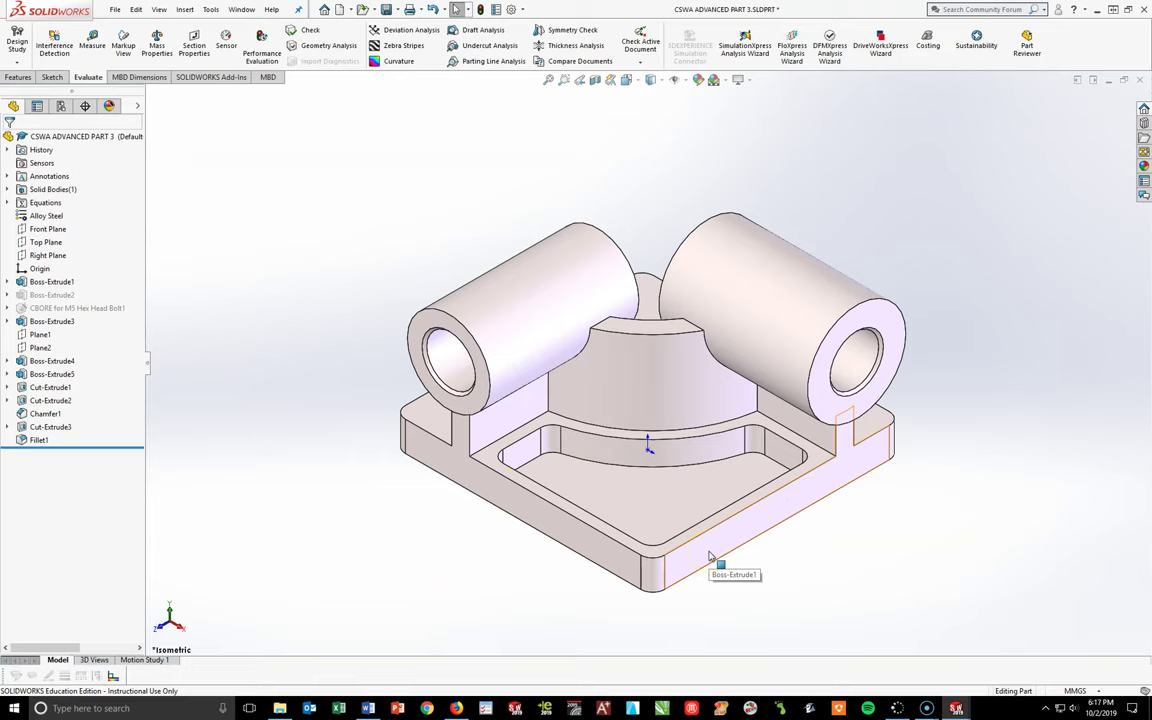
pyautogui.click(648, 303)
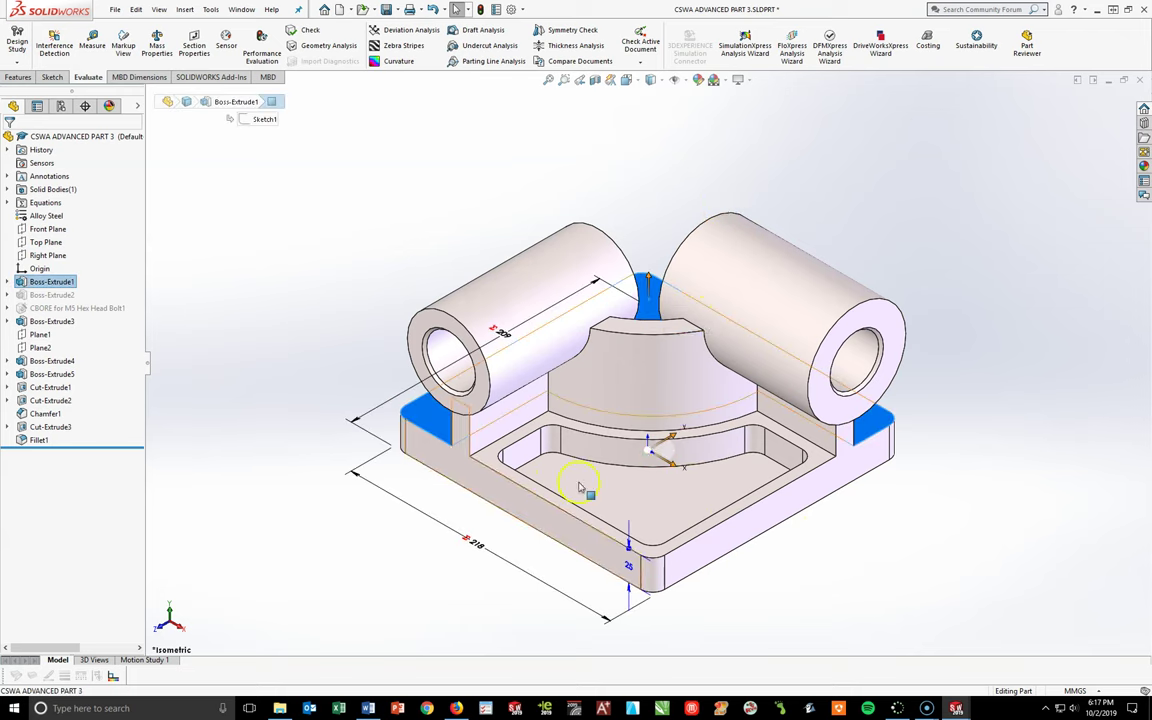
pyautogui.press('space')
pyautogui.click(843, 103)
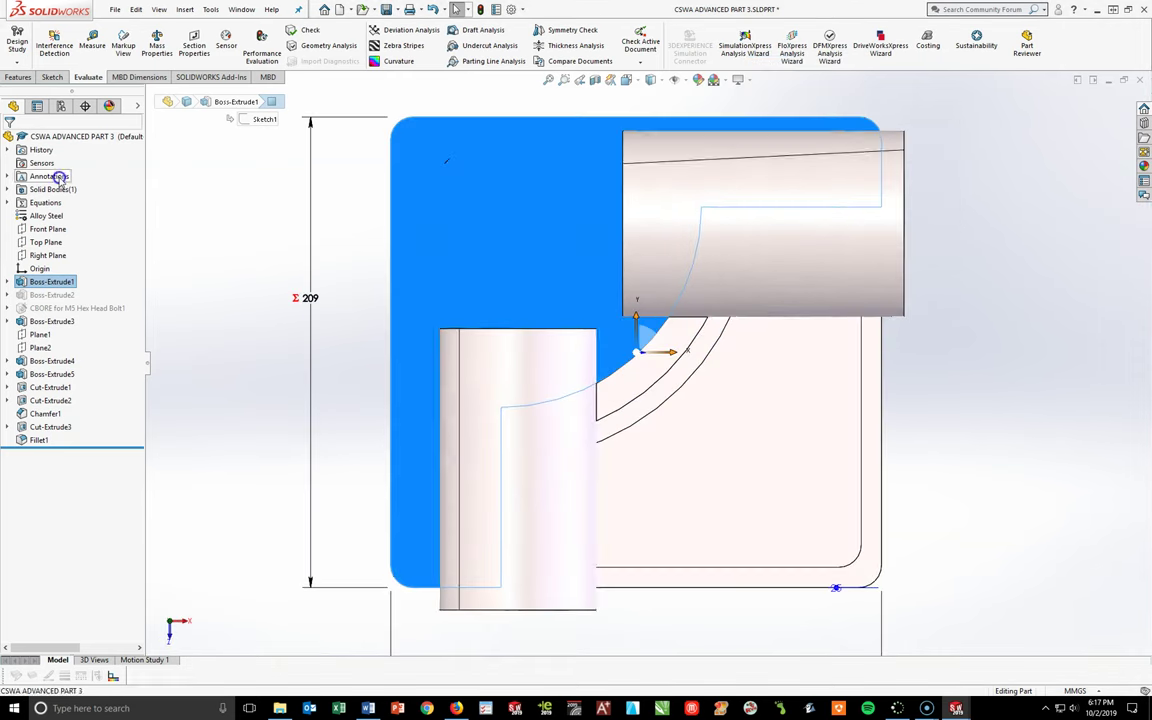
pyautogui.click(53, 77)
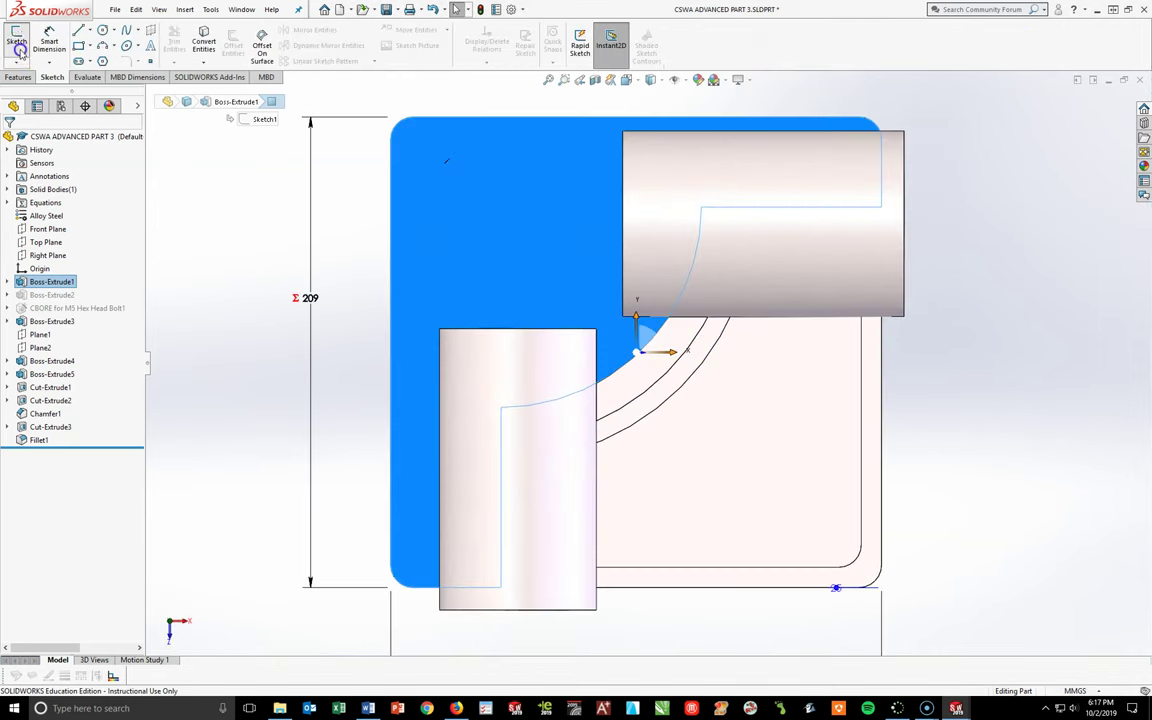
pyautogui.click(18, 47)
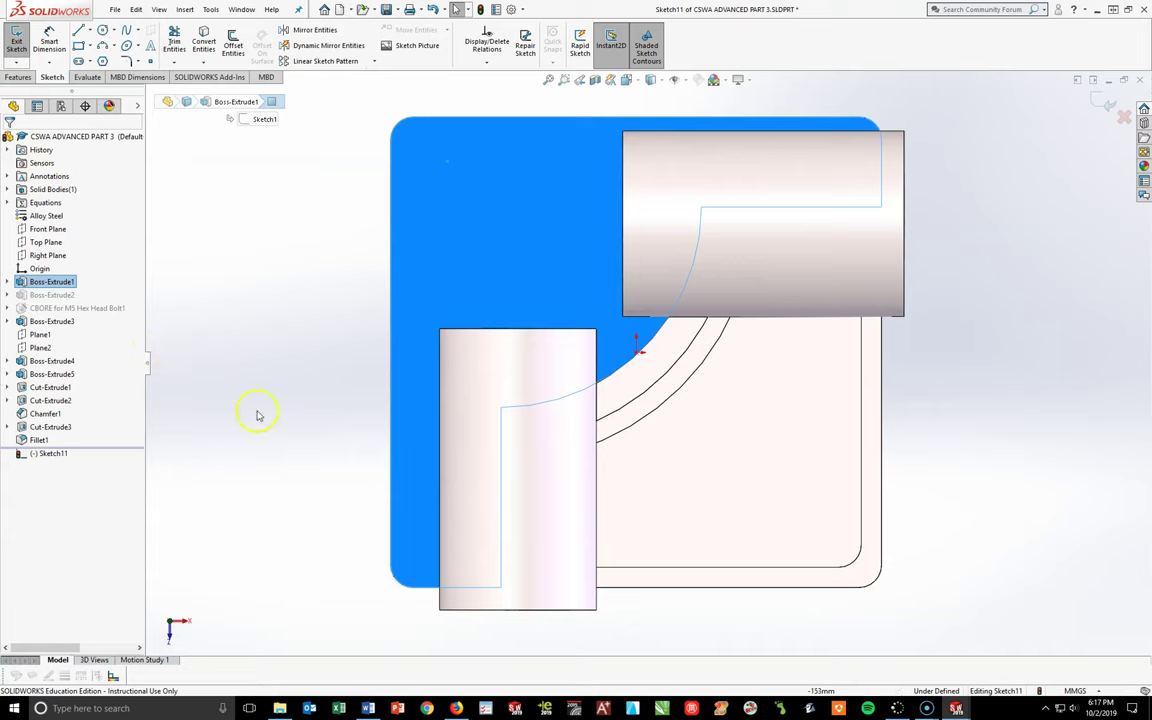
pyautogui.click(233, 46)
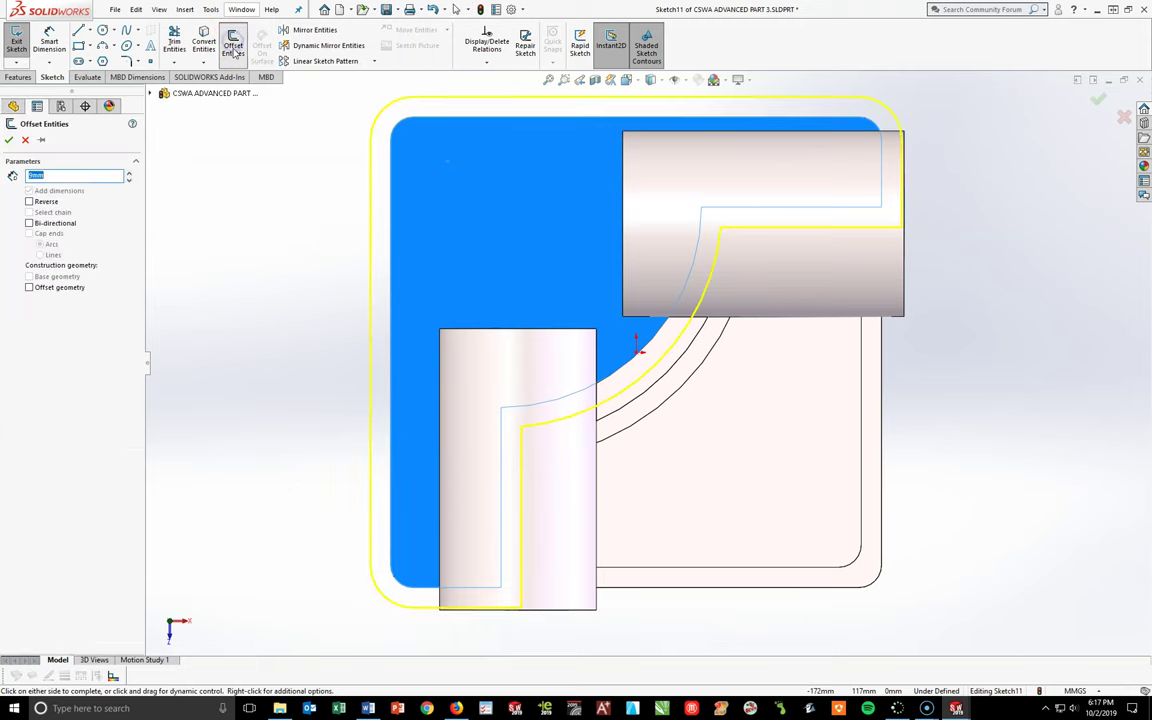
pyautogui.click(29, 202)
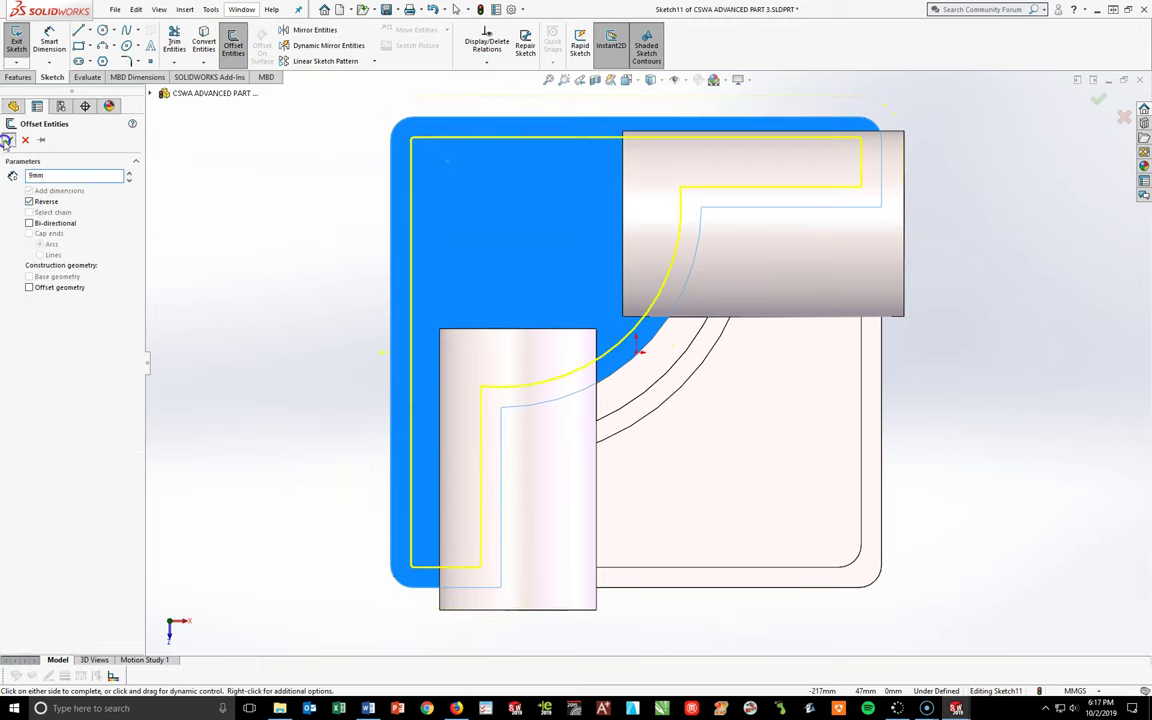
pyautogui.click(7, 142)
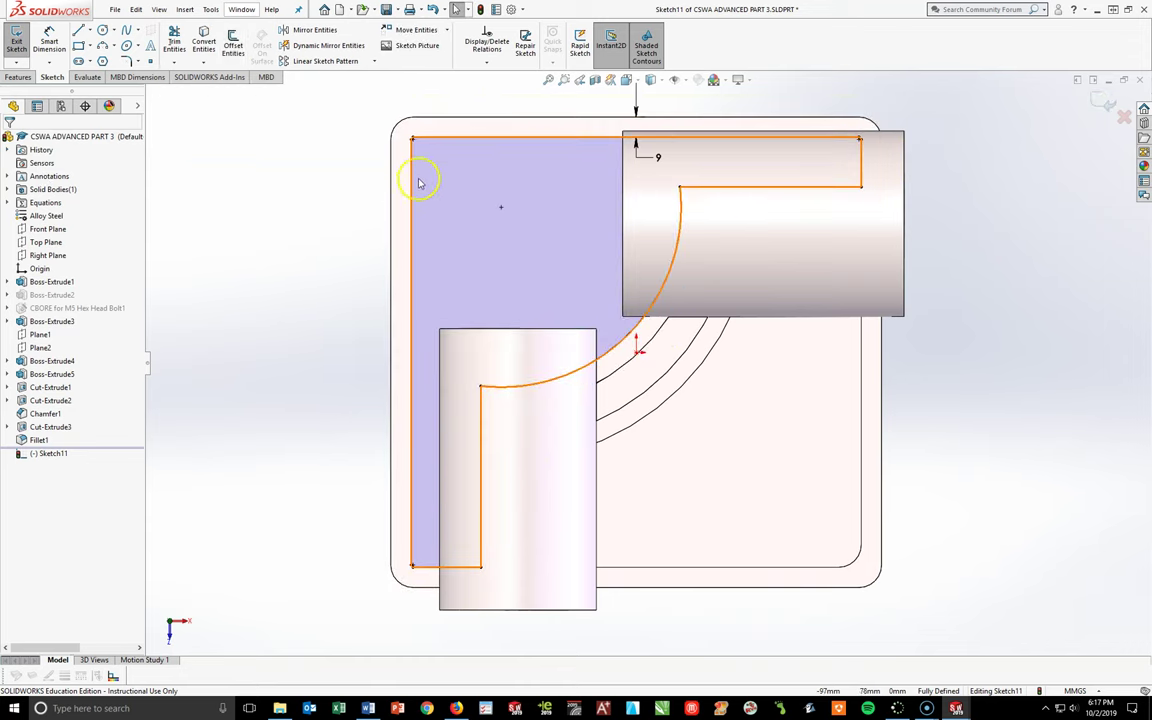
# - Delete the offset outline's two straight segments adjoining the large arc and the short vertical end segment under the horizontal cylinder
pyautogui.click(437, 252)
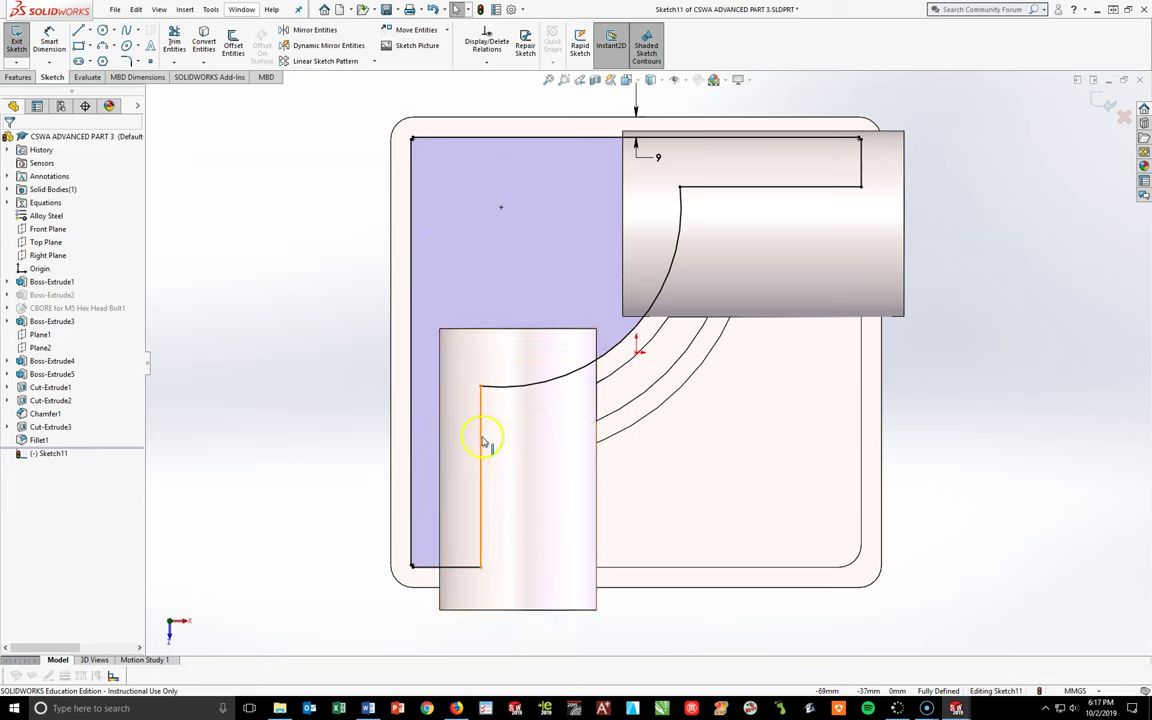
pyautogui.press('Return')
pyautogui.press('Return')
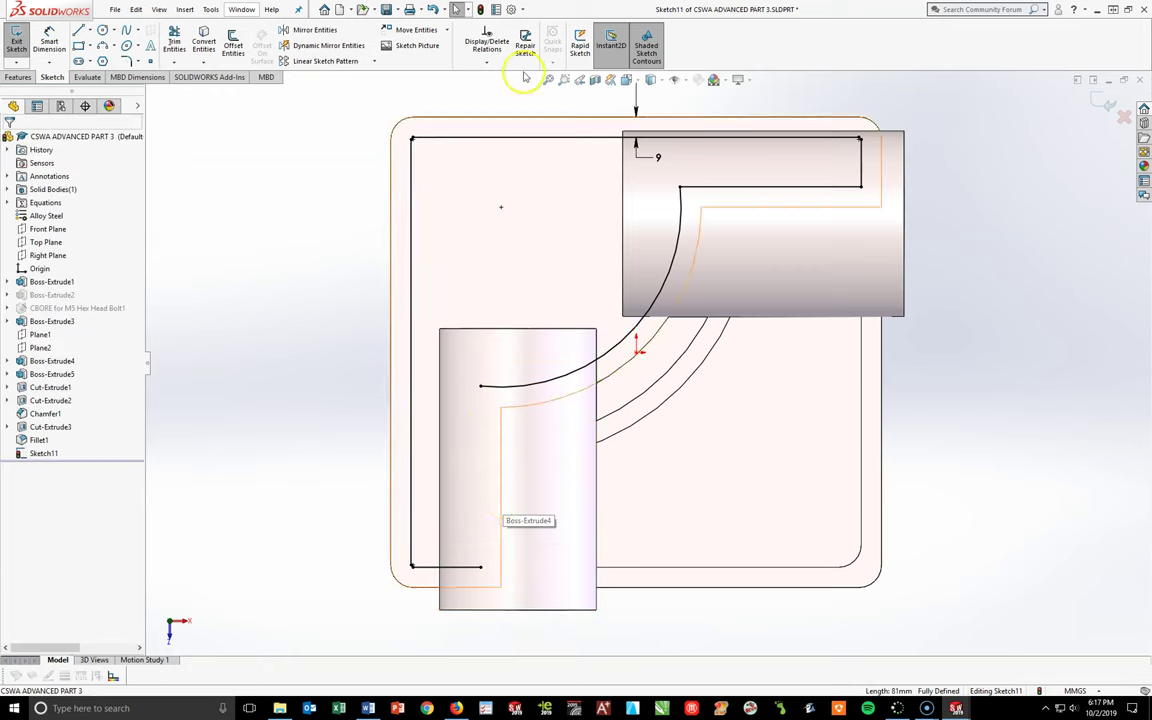
pyautogui.click(746, 186)
pyautogui.press('Delete')
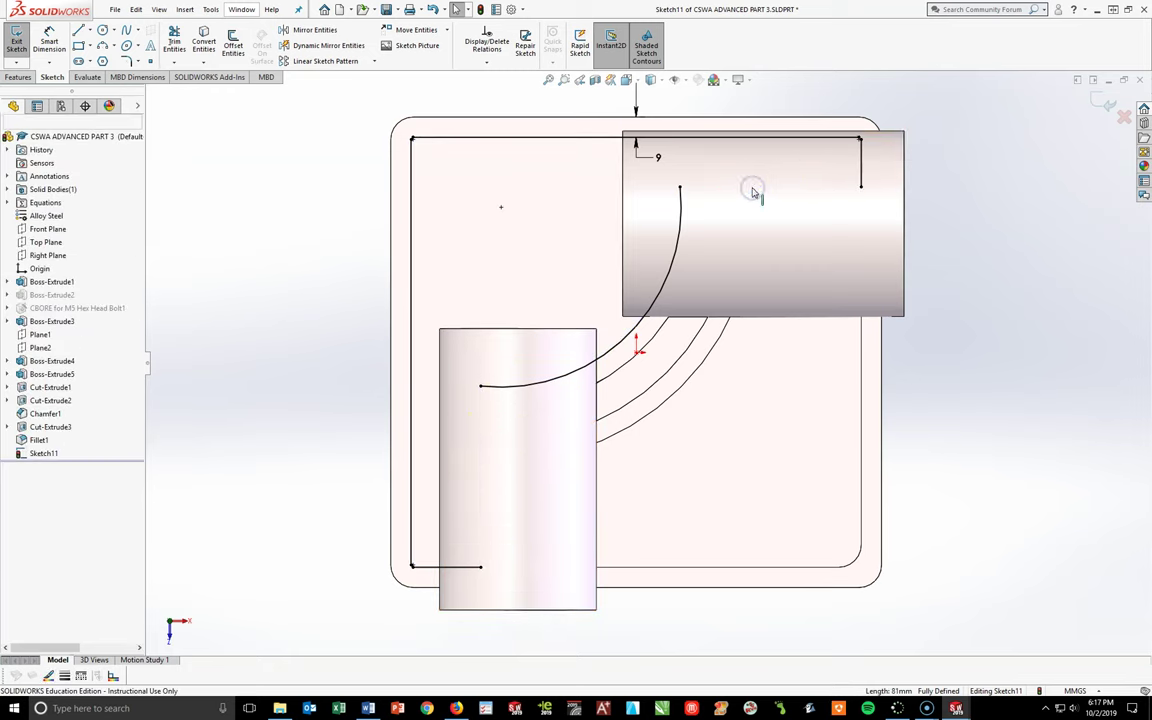
pyautogui.moveTo(916, 210); pyautogui.dragTo(829, 111)
pyautogui.click(931, 172)
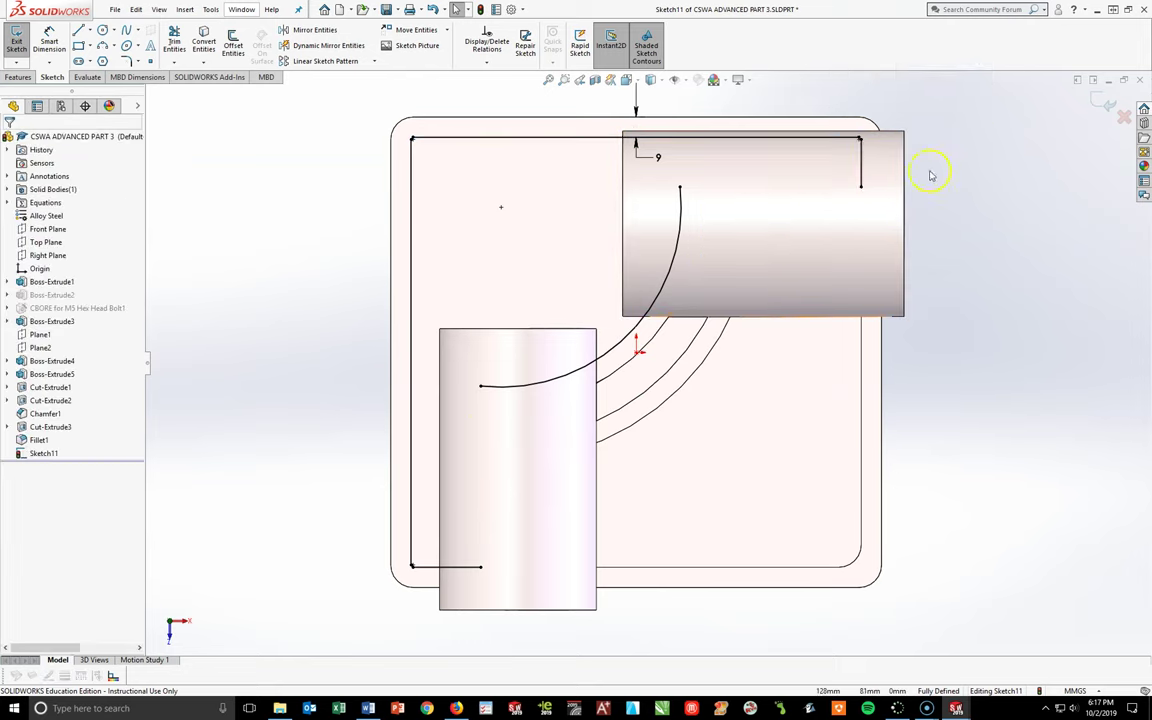
pyautogui.click(860, 172)
pyautogui.click(869, 95)
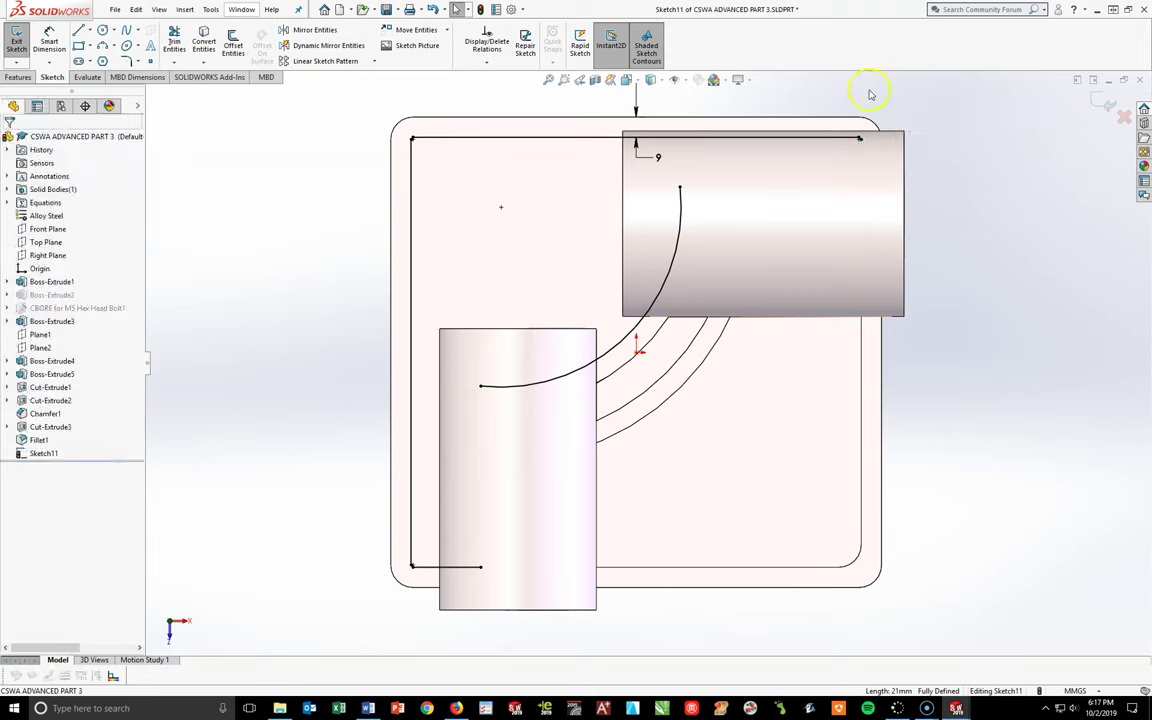
# - Delete the tiny end arcs of the offset outline and the short horizontal segment under the vertical cylinder
pyautogui.scroll(-5, 803, 140)
pyautogui.click(801, 118)
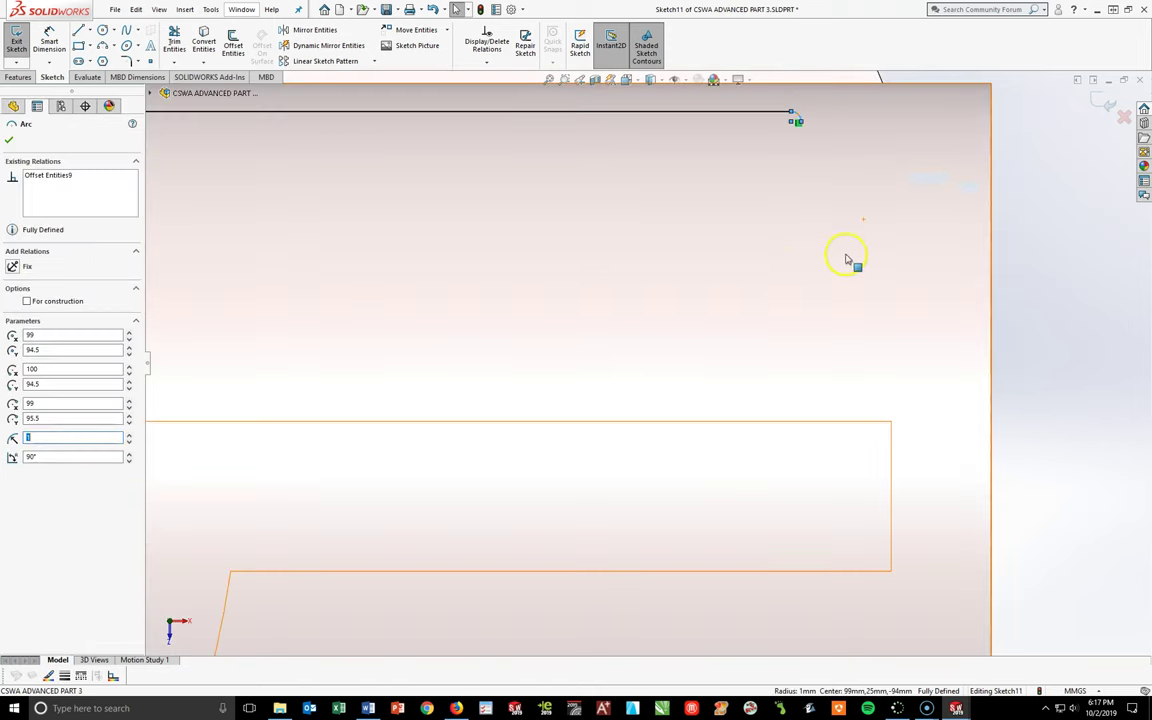
pyautogui.scroll(1, 848, 257)
pyautogui.press('Escape')
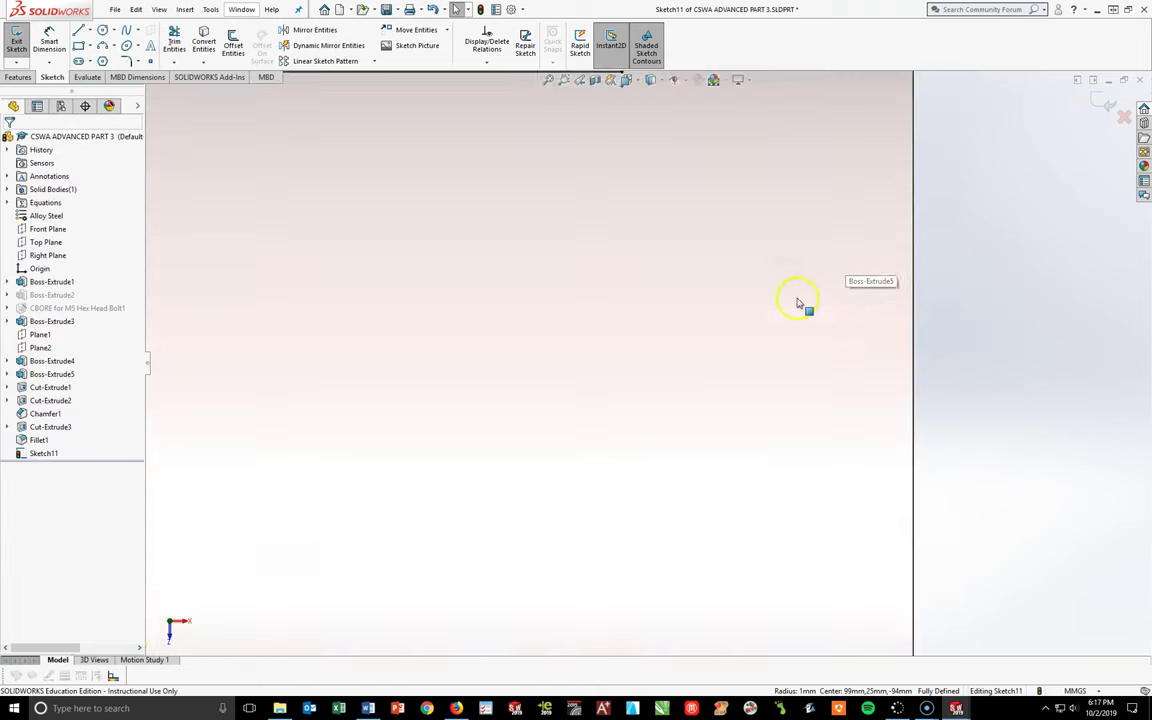
pyautogui.scroll(3, 540, 571)
pyautogui.scroll(2, 419, 504)
pyautogui.scroll(1, 381, 563)
pyautogui.scroll(-5, 400, 558)
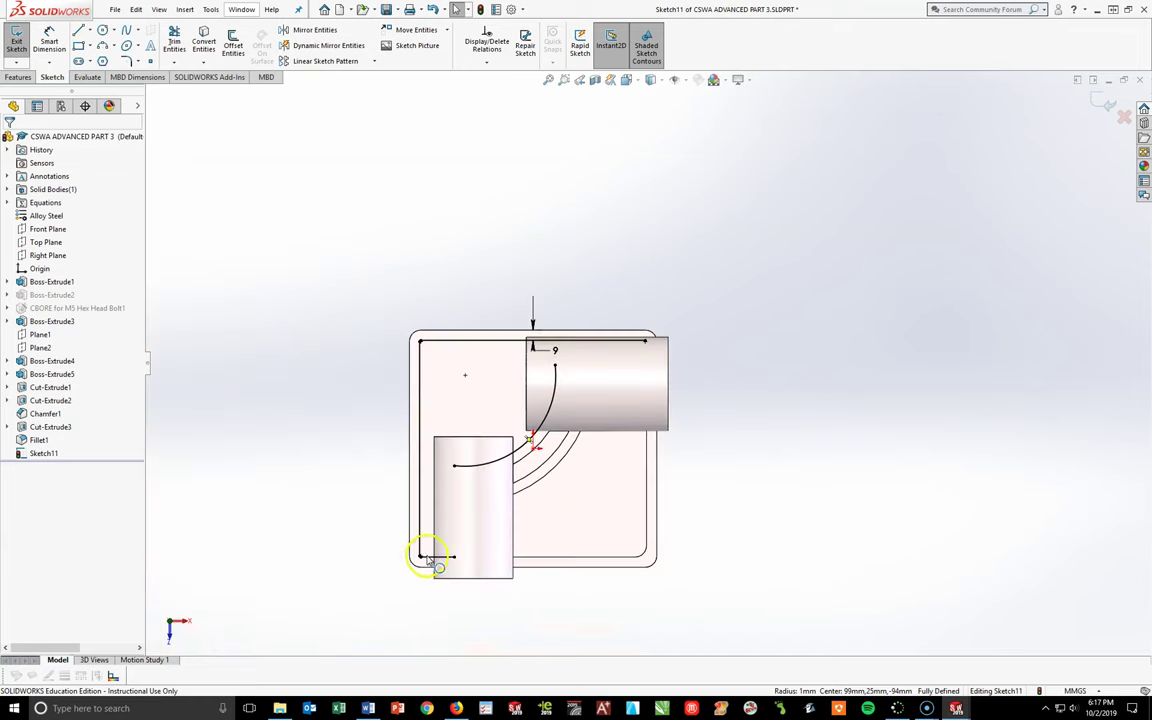
pyautogui.click(598, 410)
pyautogui.press('Delete')
pyautogui.click(411, 406)
pyautogui.press('Delete')
pyautogui.scroll(1, 606, 405)
pyautogui.scroll(6, 606, 405)
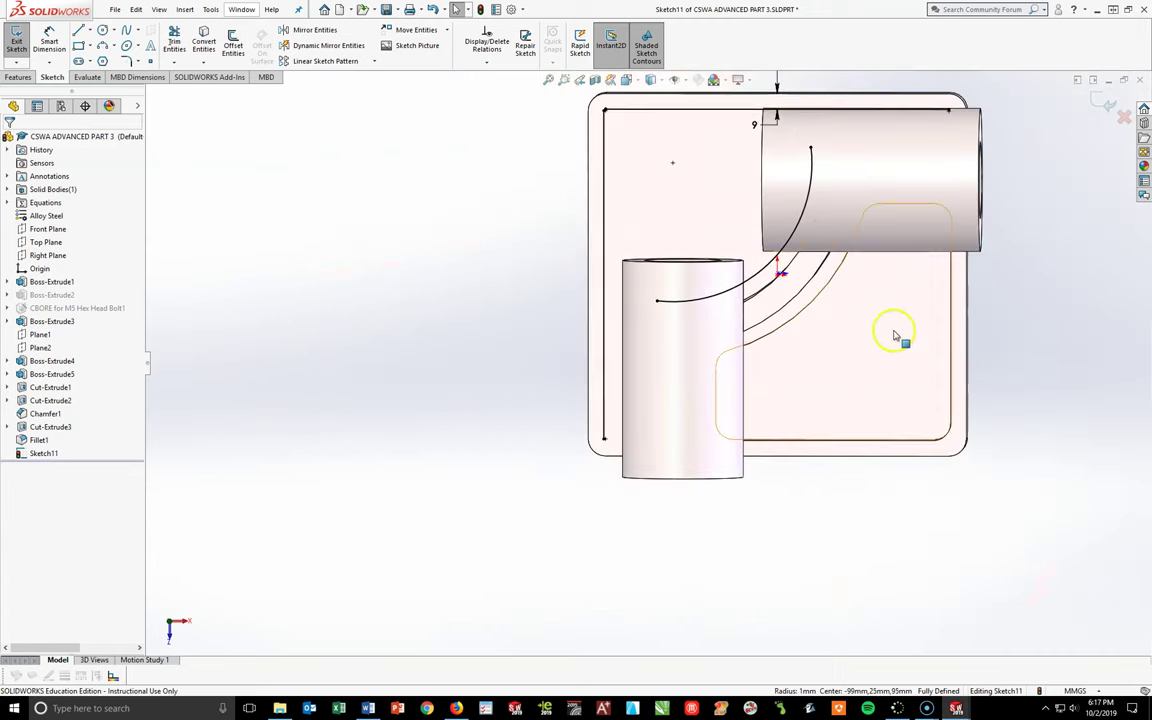
# - Orient the view normal to the sketch and shorten the large offset arc at both ends
pyautogui.press('space')
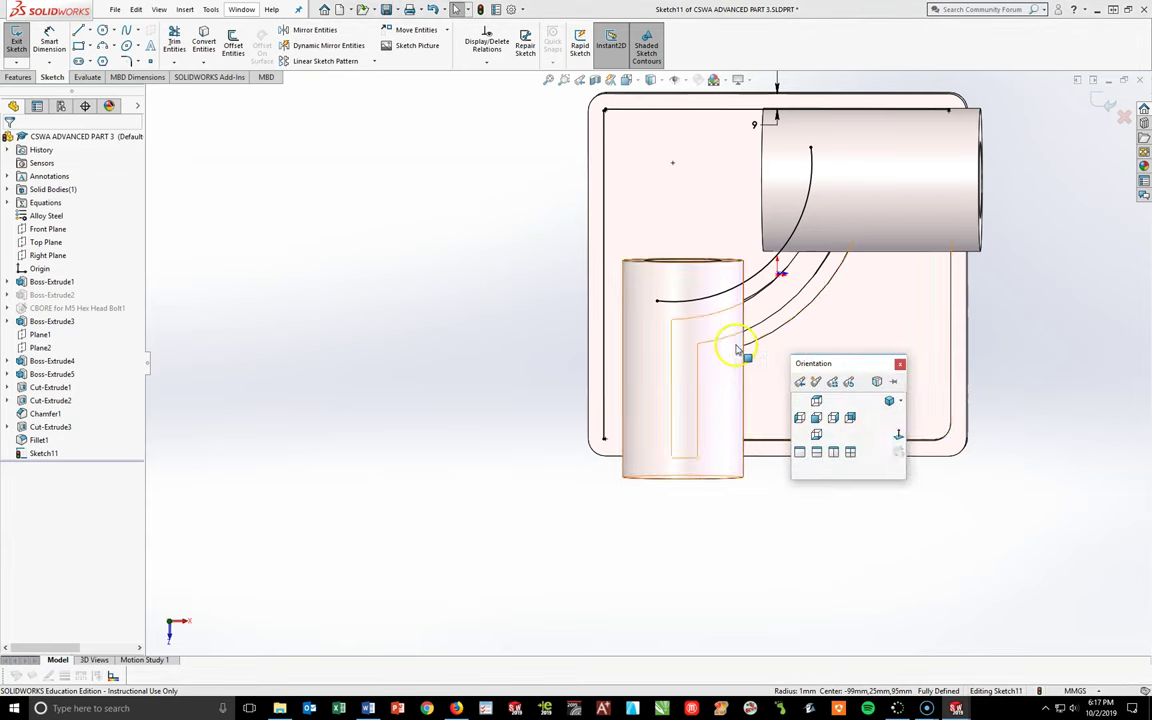
pyautogui.click(898, 432)
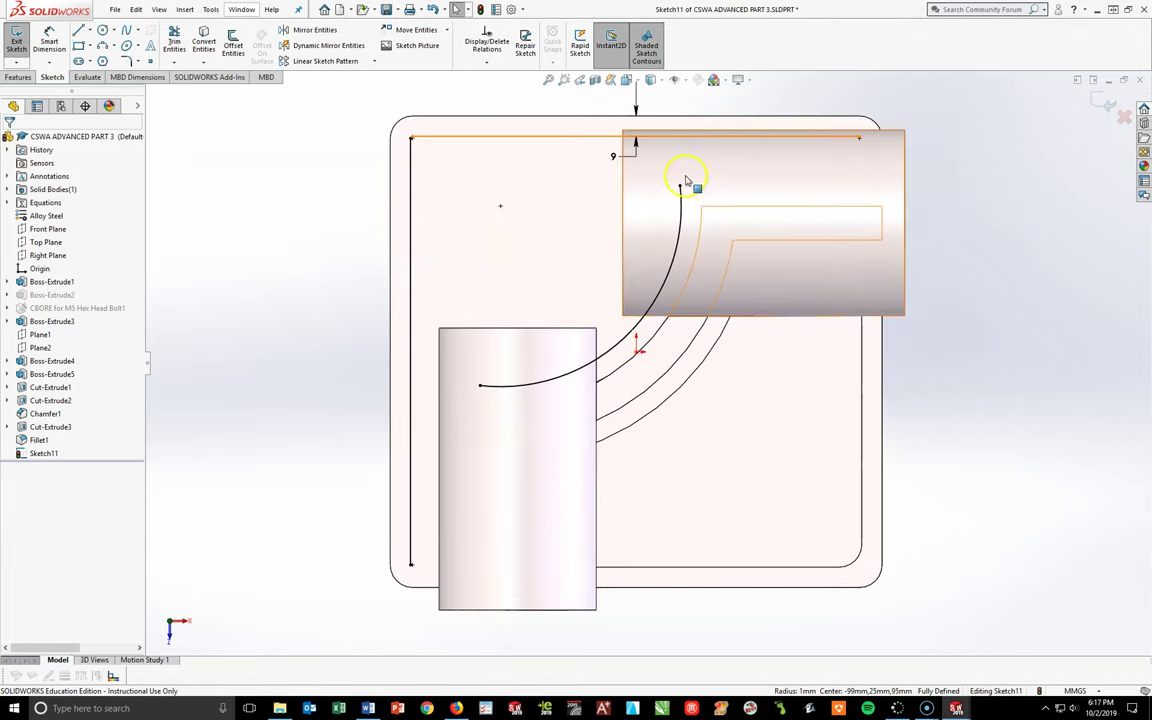
pyautogui.moveTo(680, 190); pyautogui.dragTo(680, 232)
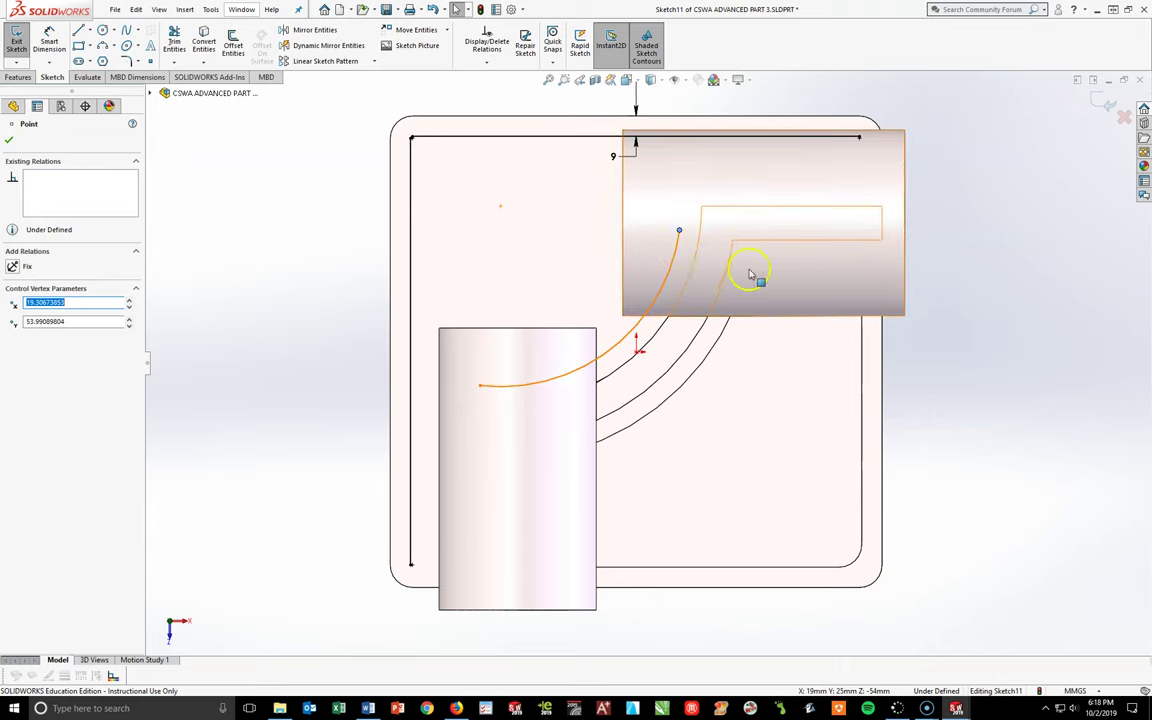
pyautogui.moveTo(481, 386); pyautogui.dragTo(528, 384)
pyautogui.click(966, 407)
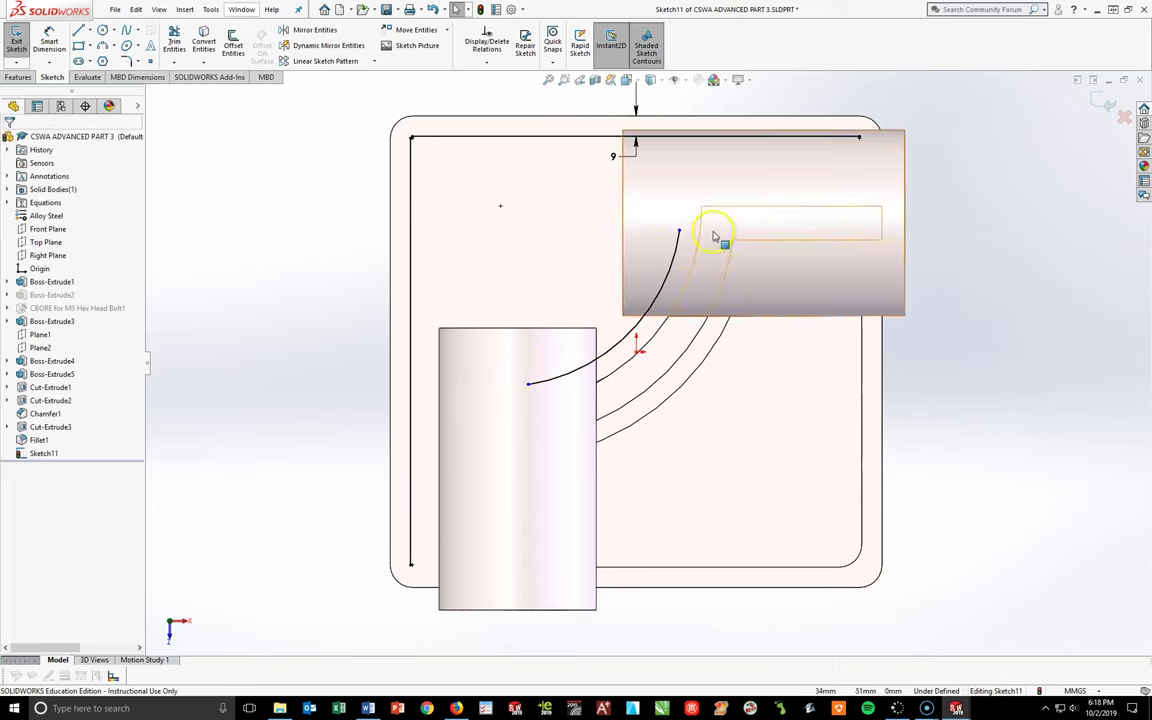
# - Draw a vertical line from the offset arc's upper end to the upper horizontal offset line and make it tangent to the arc
pyautogui.click(78, 30)
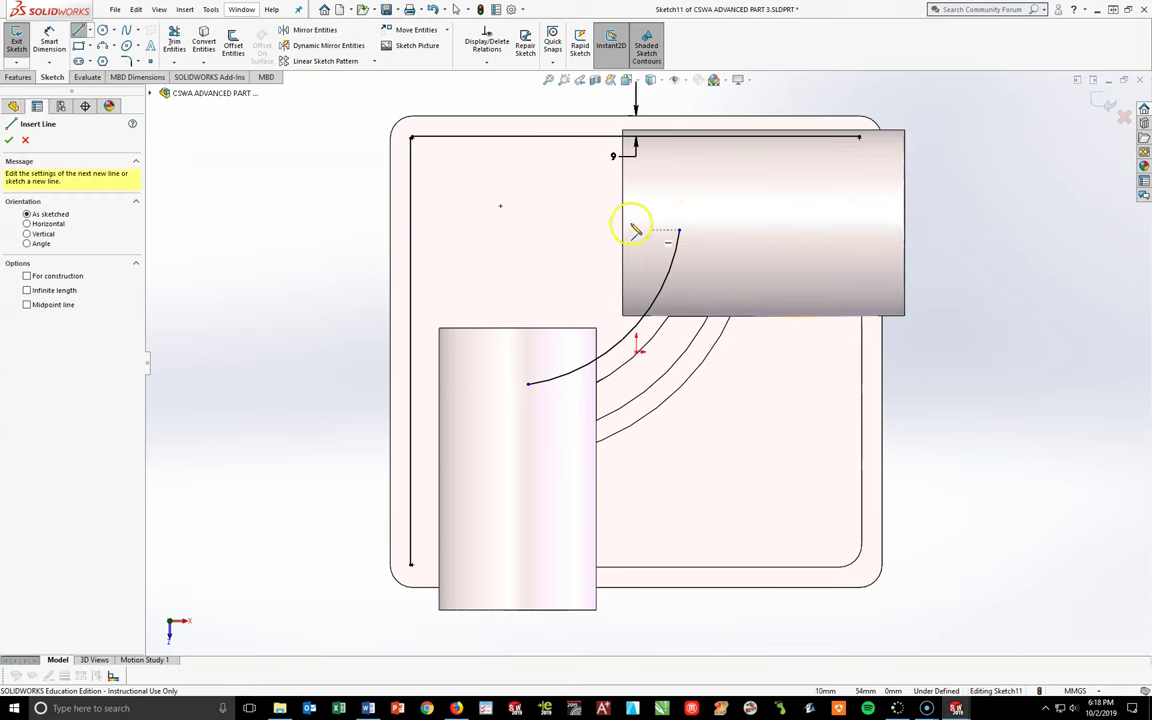
pyautogui.click(679, 231)
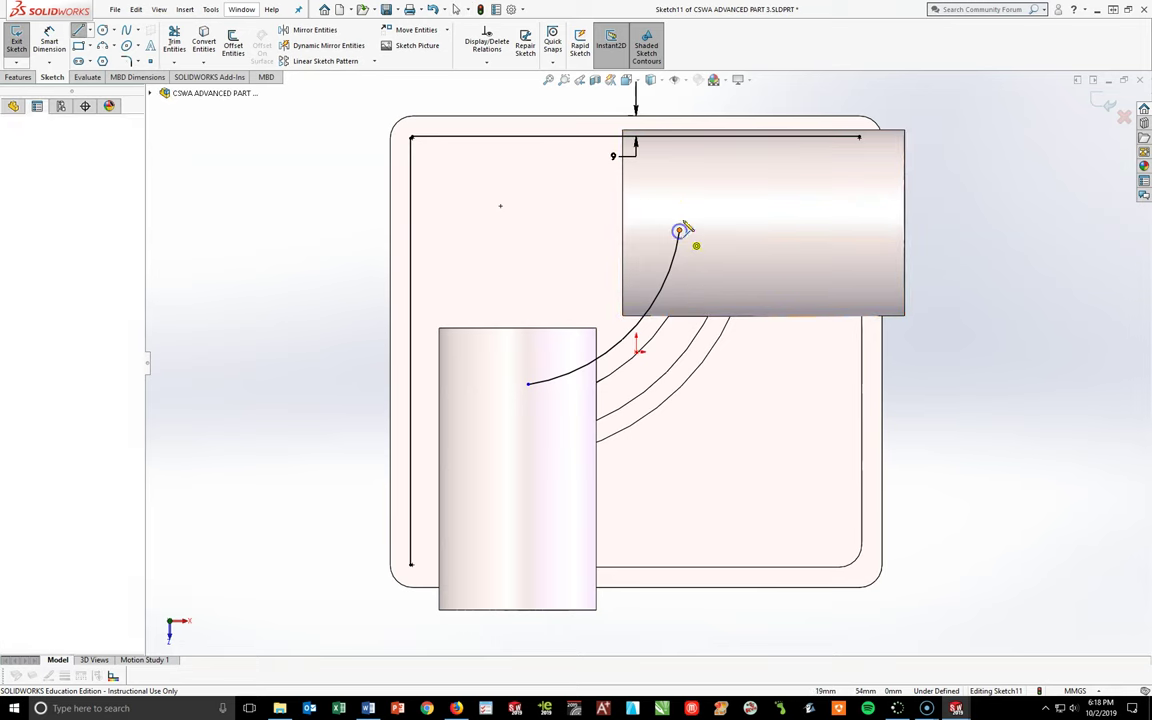
pyautogui.click(679, 137)
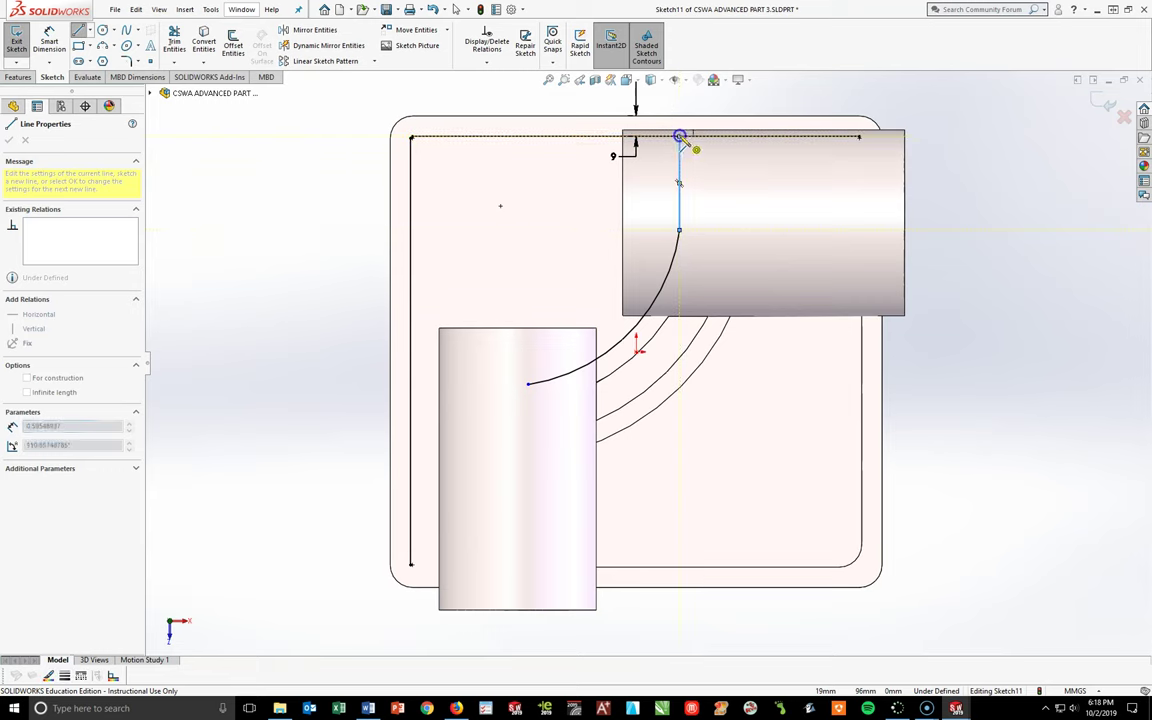
pyautogui.press('Escape')
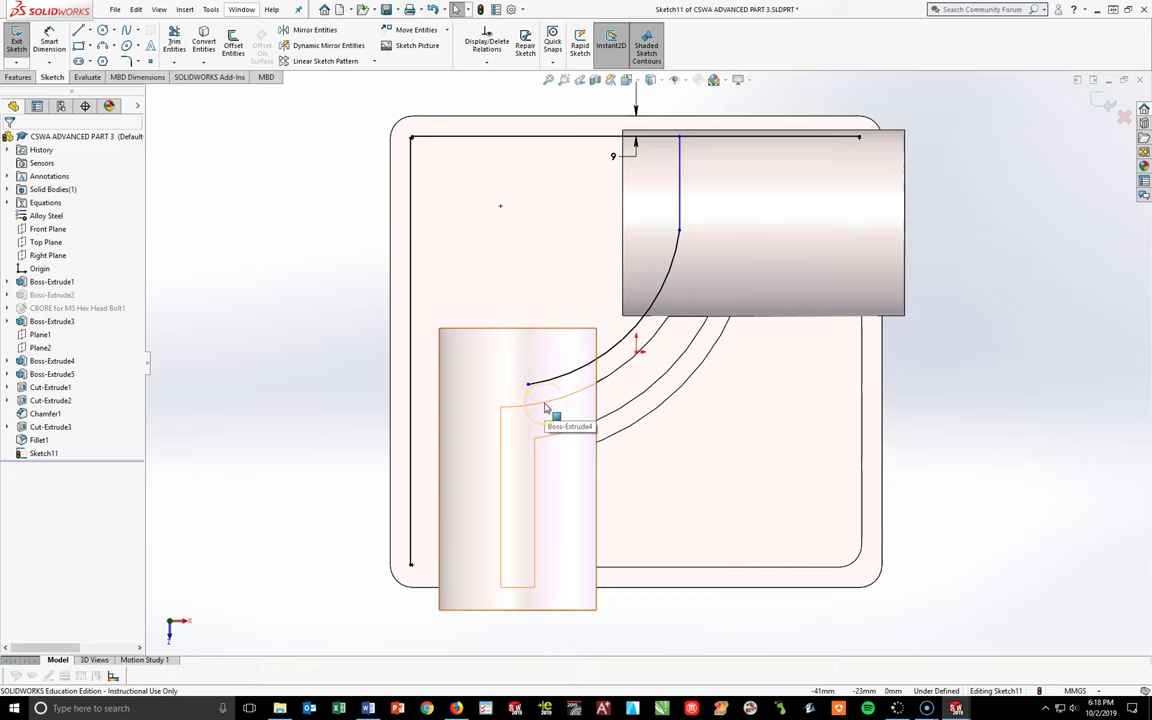
pyautogui.click(678, 208)
pyautogui.keyDown('ctrl'); pyautogui.click(676, 250); pyautogui.keyUp('ctrl')
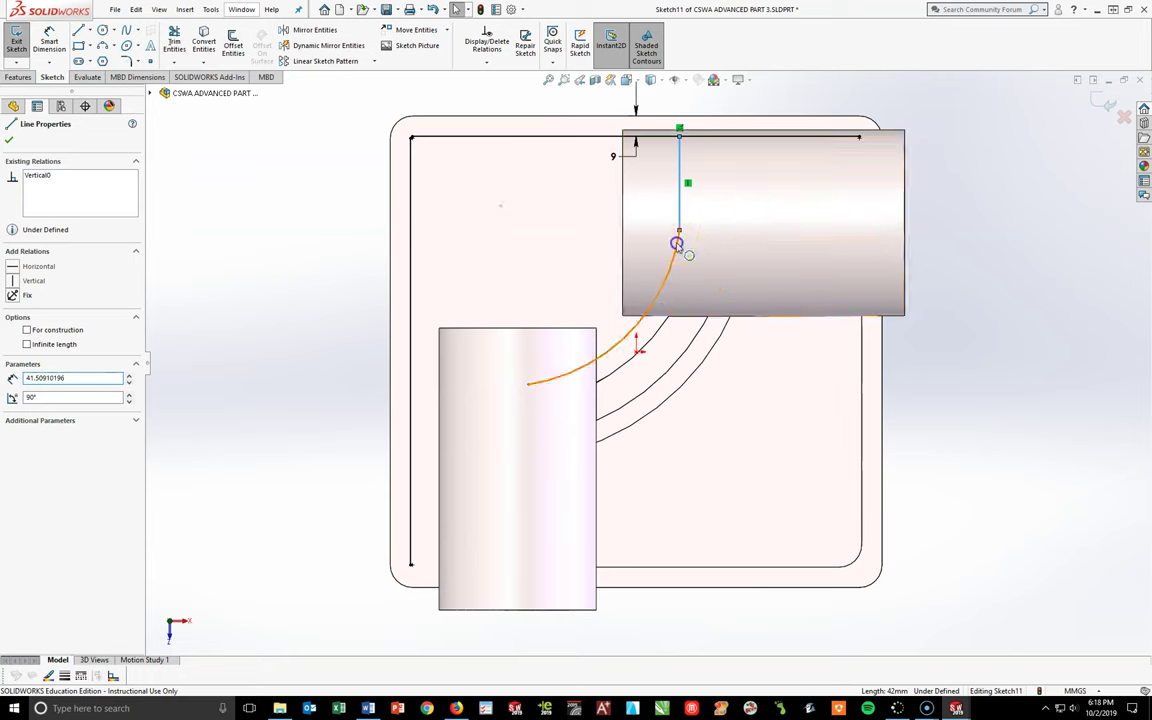
pyautogui.click(193, 339)
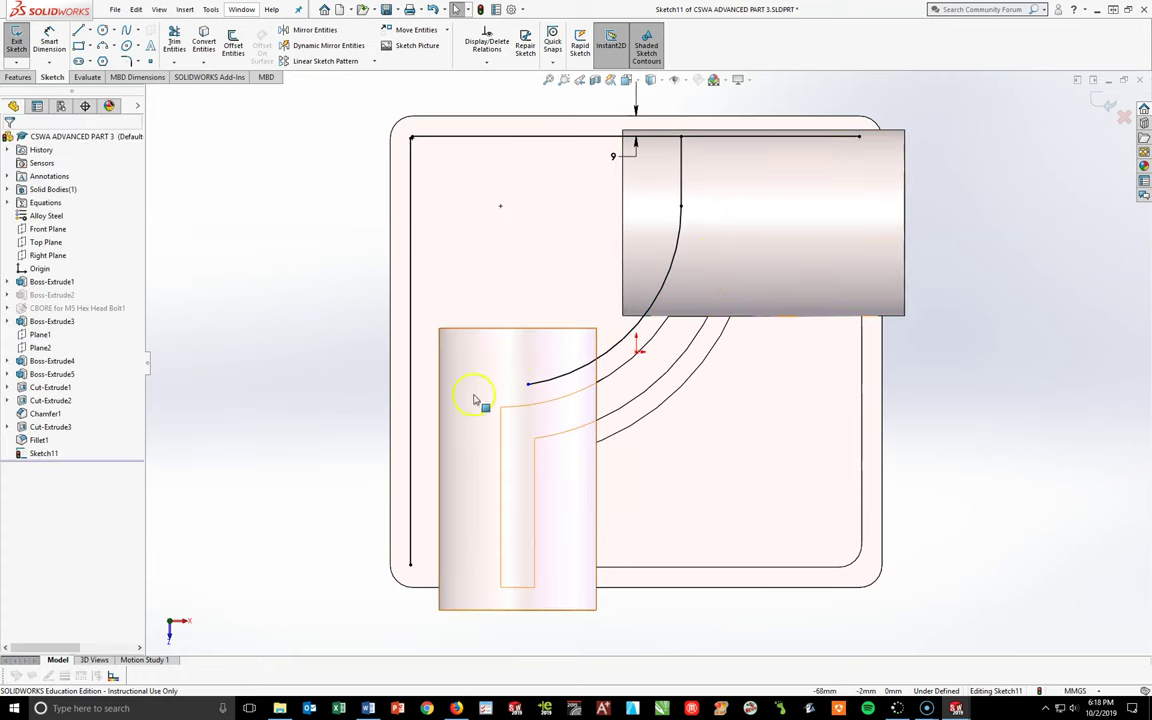
# - Trim the part of the upper horizontal offset line that extends past the new vertical line
pyautogui.click(174, 40)
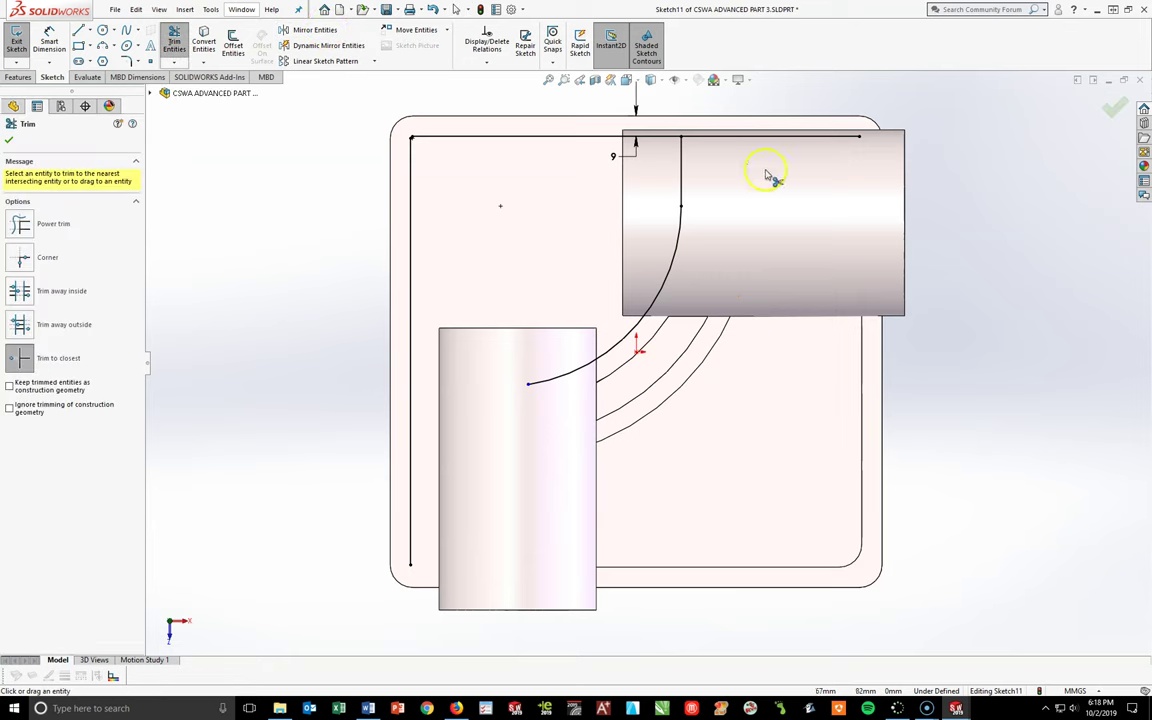
pyautogui.click(805, 140)
pyautogui.press('Escape')
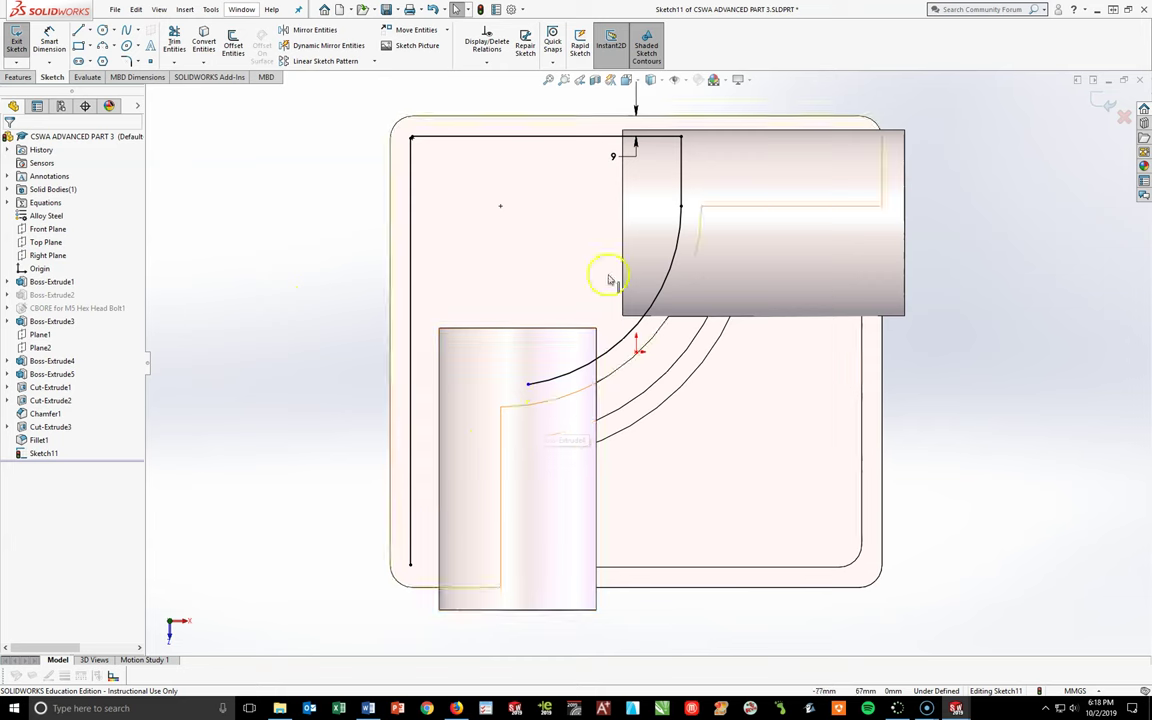
# - Draw a horizontal line from the offset arc's lower end to the long vertical offset line and make it tangent to the arc
pyautogui.click(77, 30)
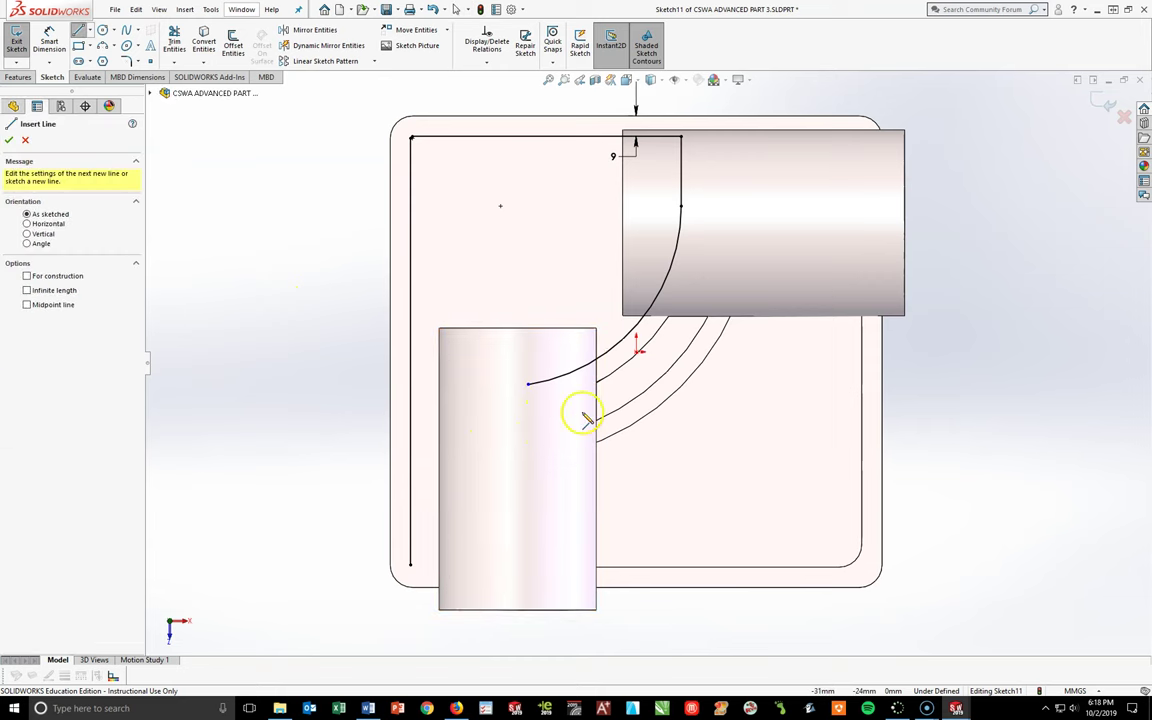
pyautogui.click(527, 386)
pyautogui.click(410, 385)
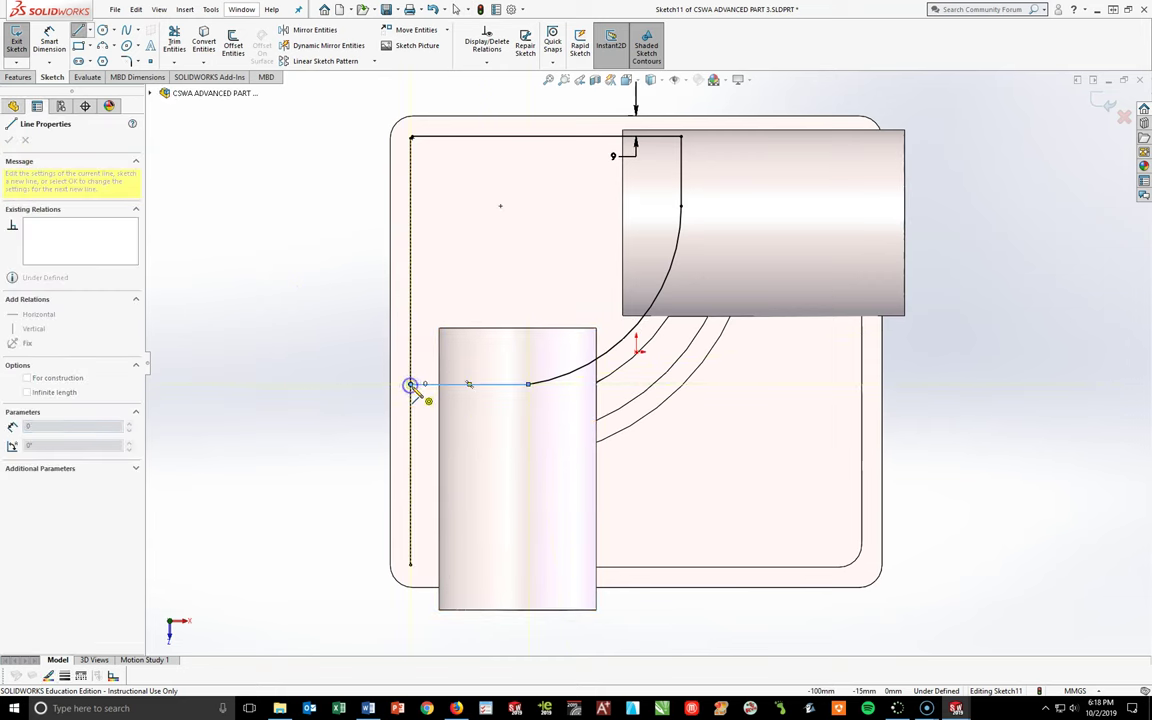
pyautogui.press('Escape')
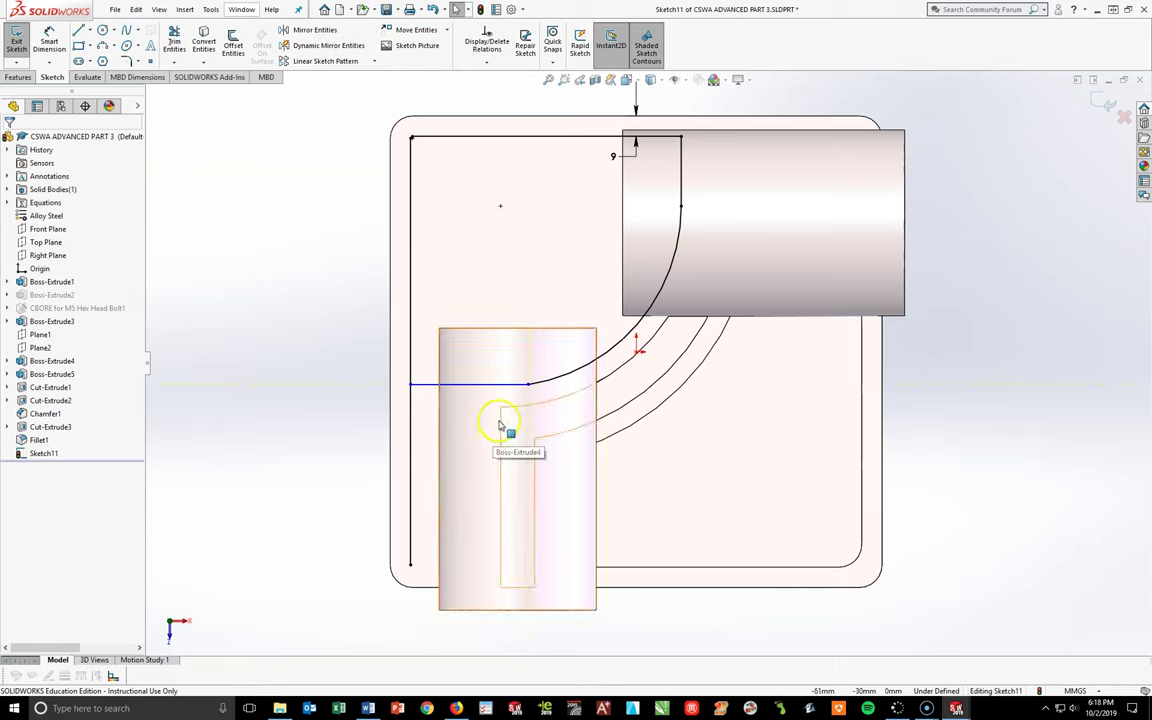
pyautogui.click(514, 387)
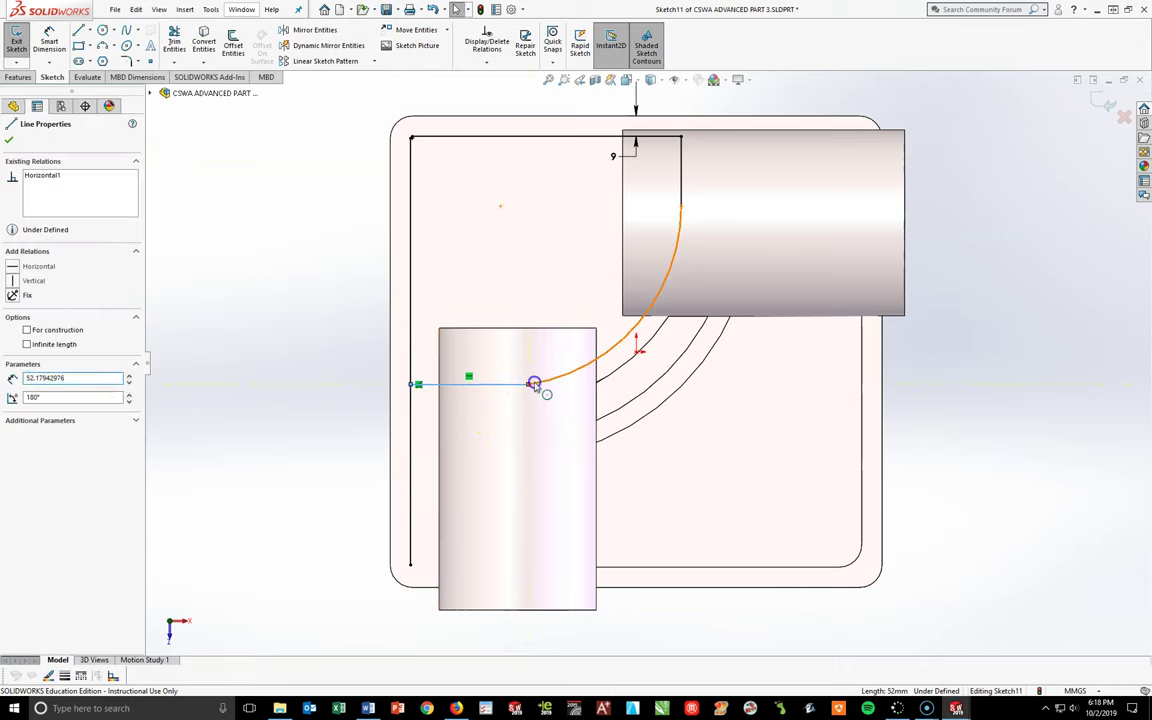
pyautogui.keyDown('ctrl'); pyautogui.click(534, 384); pyautogui.keyUp('ctrl')
pyautogui.click(13, 334)
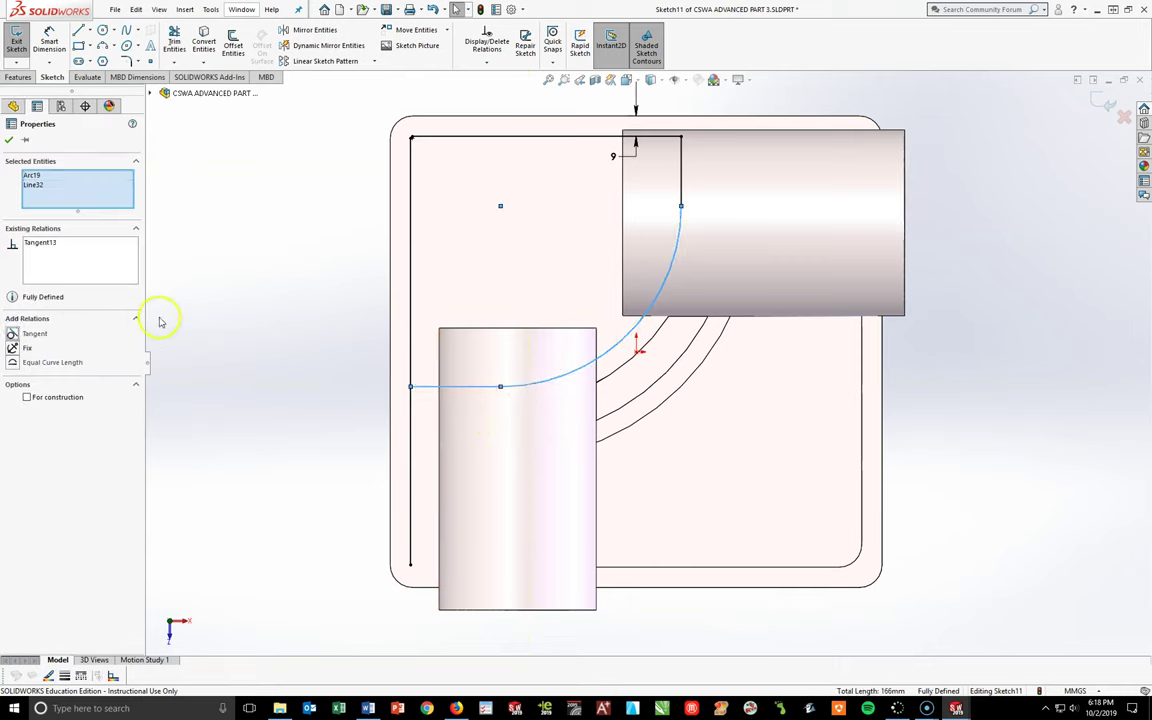
pyautogui.click(386, 231)
# - Trim the part of the long vertical offset line that extends below the new horizontal line
pyautogui.click(174, 45)
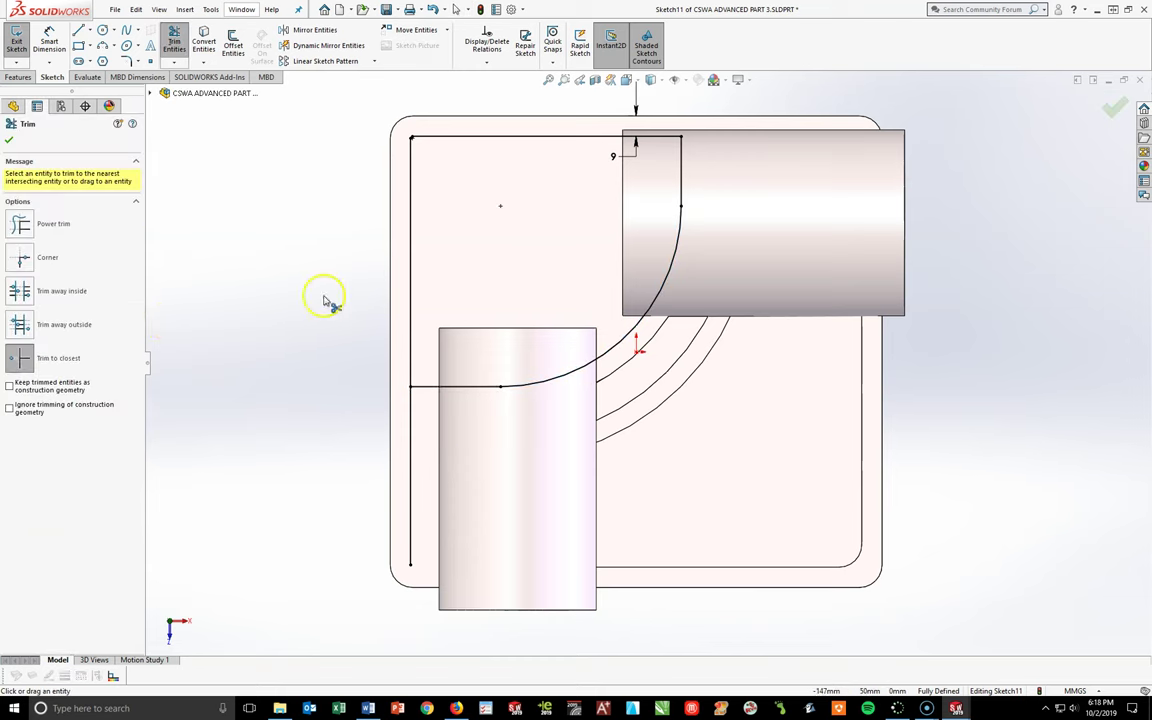
pyautogui.click(410, 419)
pyautogui.press('Escape')
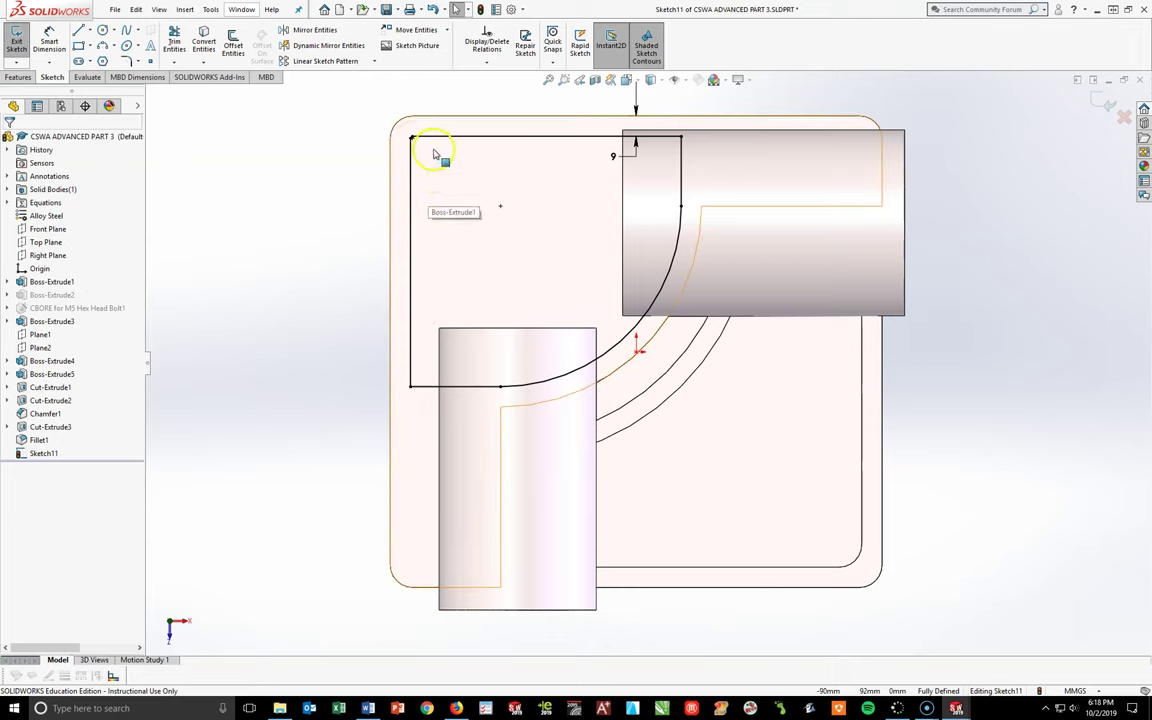
# - Delete the tiny arc at the profile's upper corner and join the endpoints of the two offset lines into a sharp corner
pyautogui.scroll(-3, 413, 145)
pyautogui.scroll(-4, 413, 145)
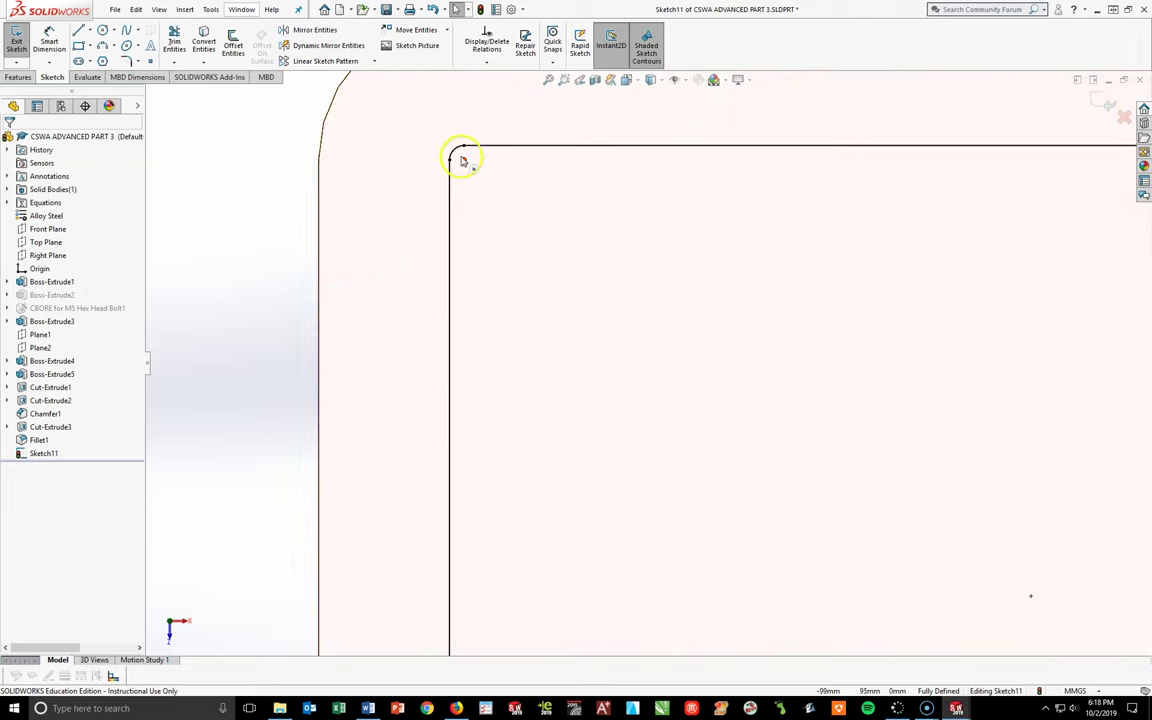
pyautogui.click(459, 152)
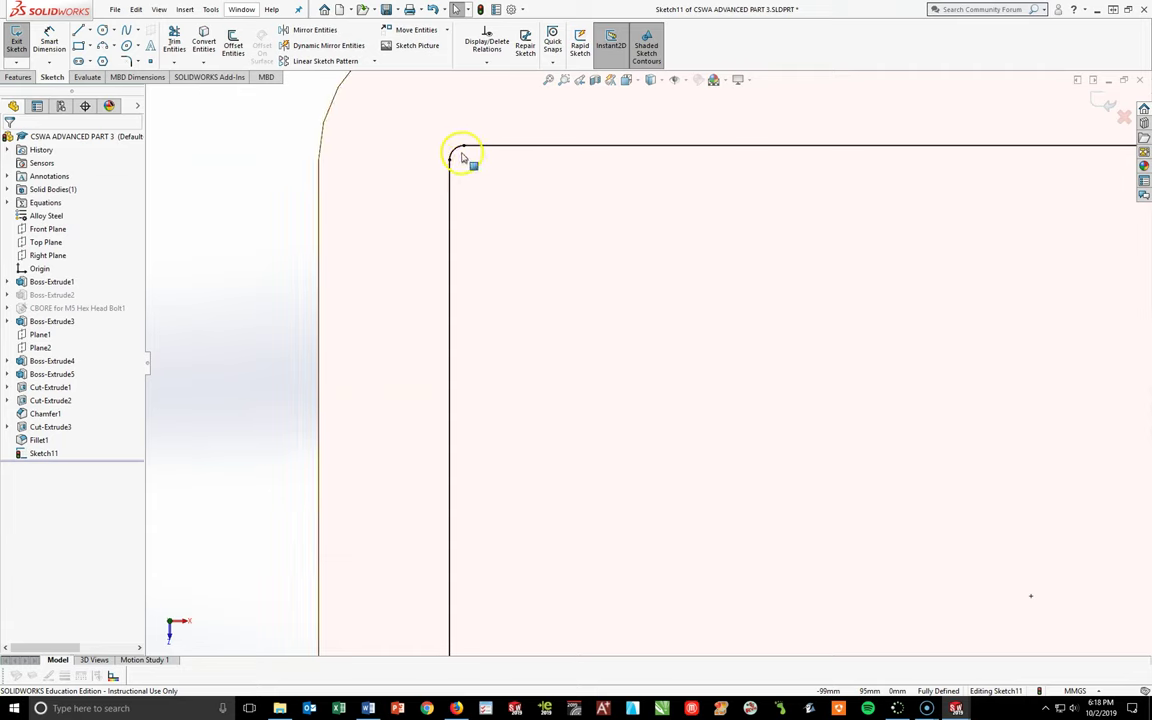
pyautogui.click(458, 151)
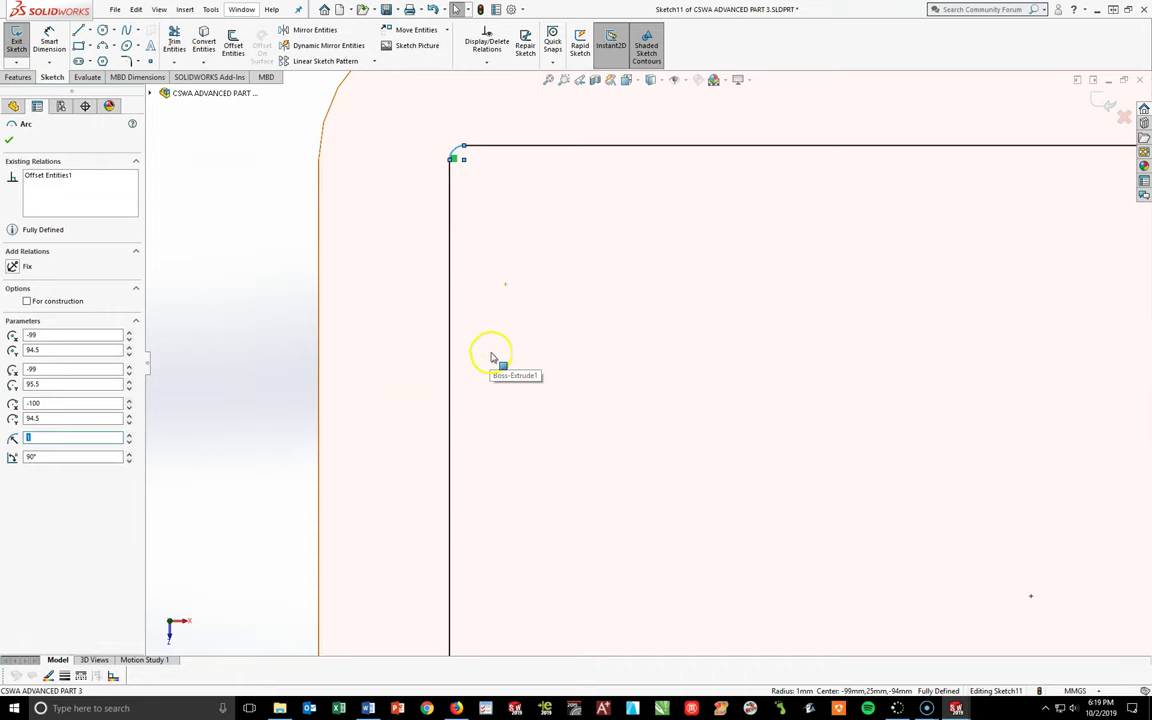
pyautogui.hotkey('ctrl', 'z')
pyautogui.click(450, 147)
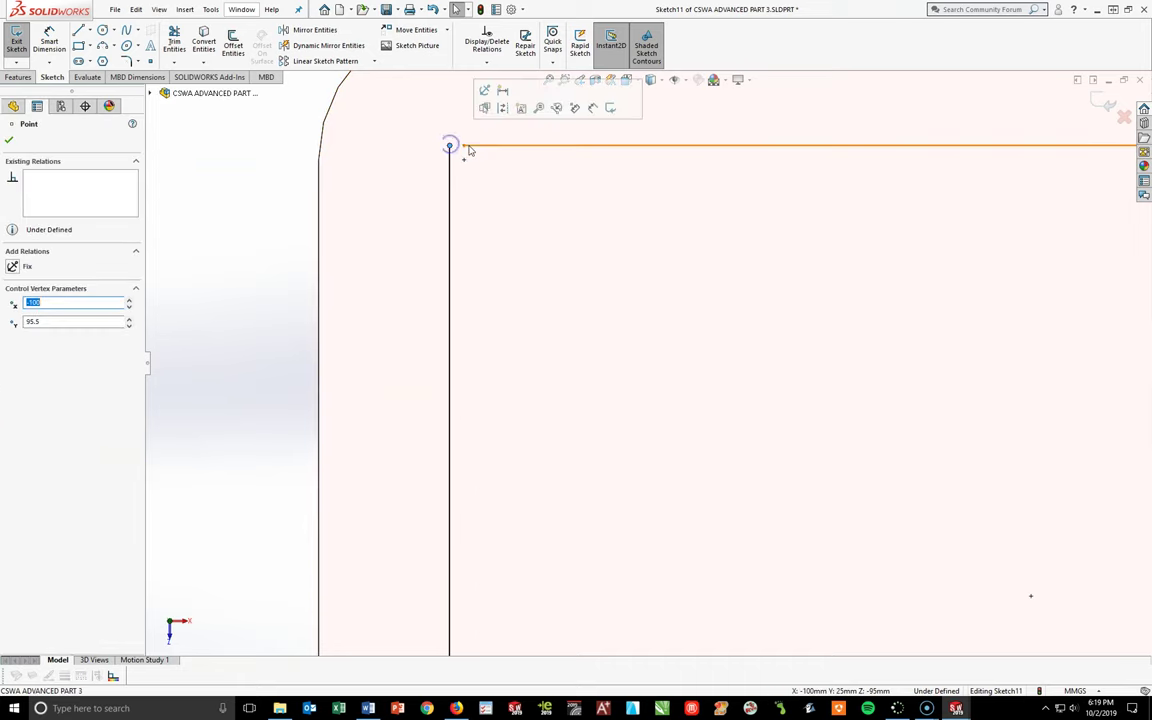
pyautogui.press('Escape')
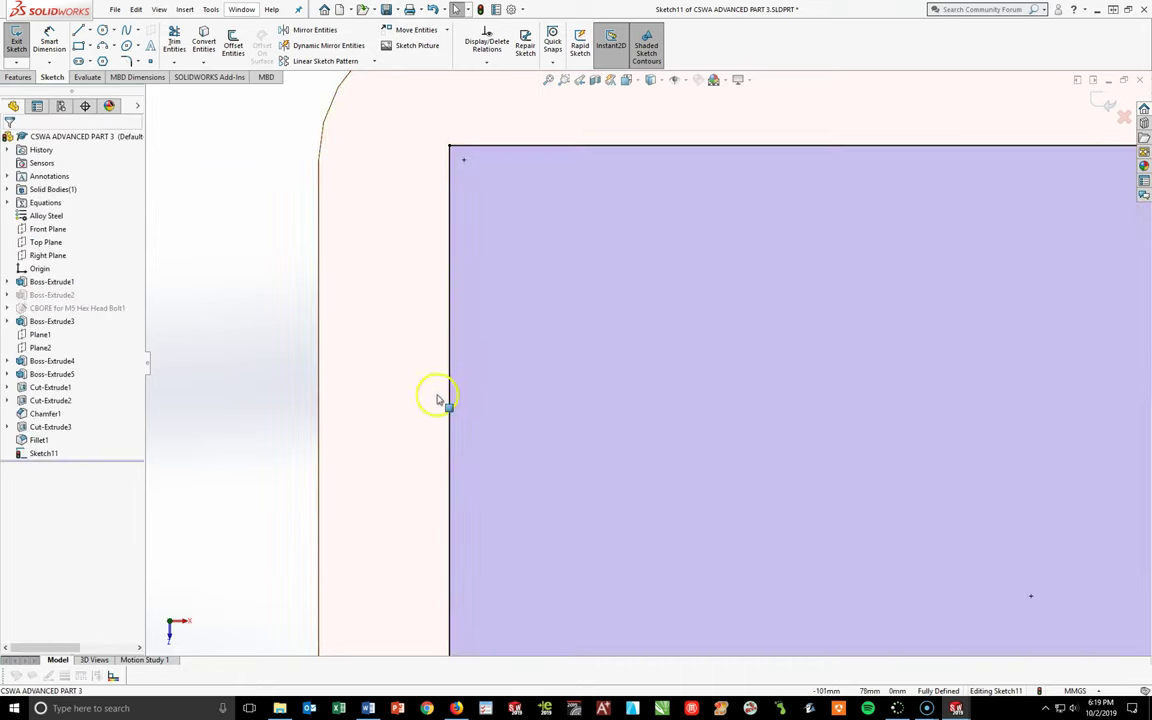
# - Exit the pocket profile sketch and discard its changes
pyautogui.scroll(6, 437, 400)
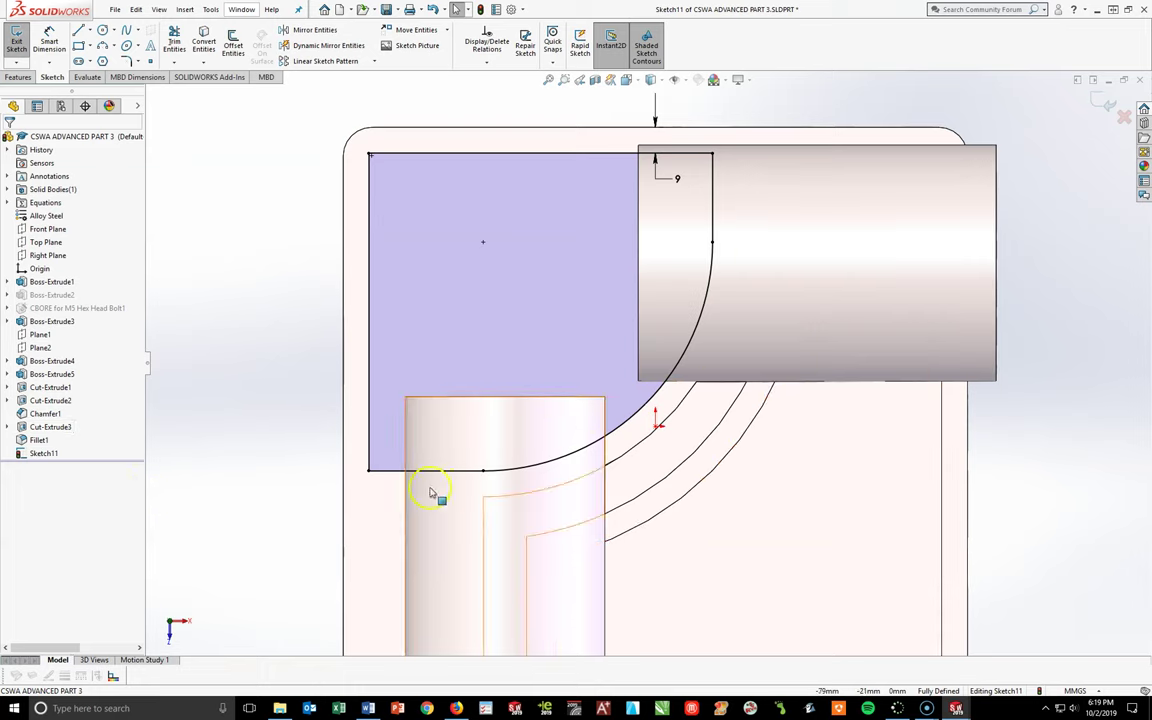
pyautogui.click(1122, 118)
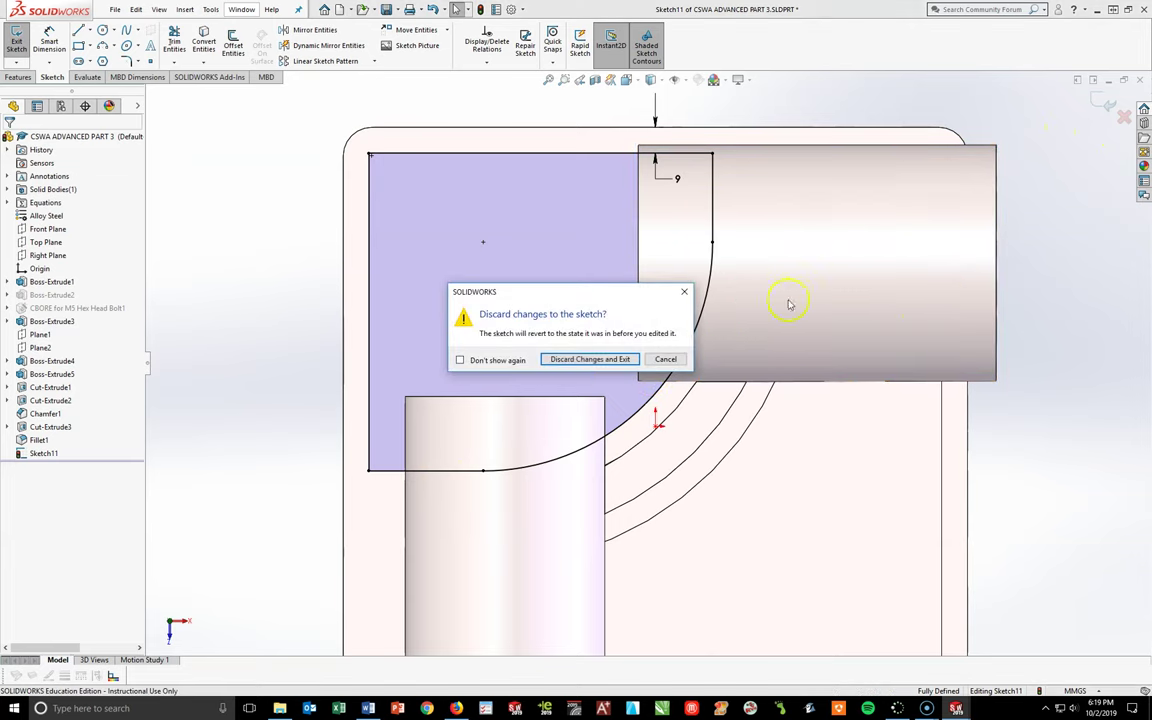
pyautogui.click(585, 364)
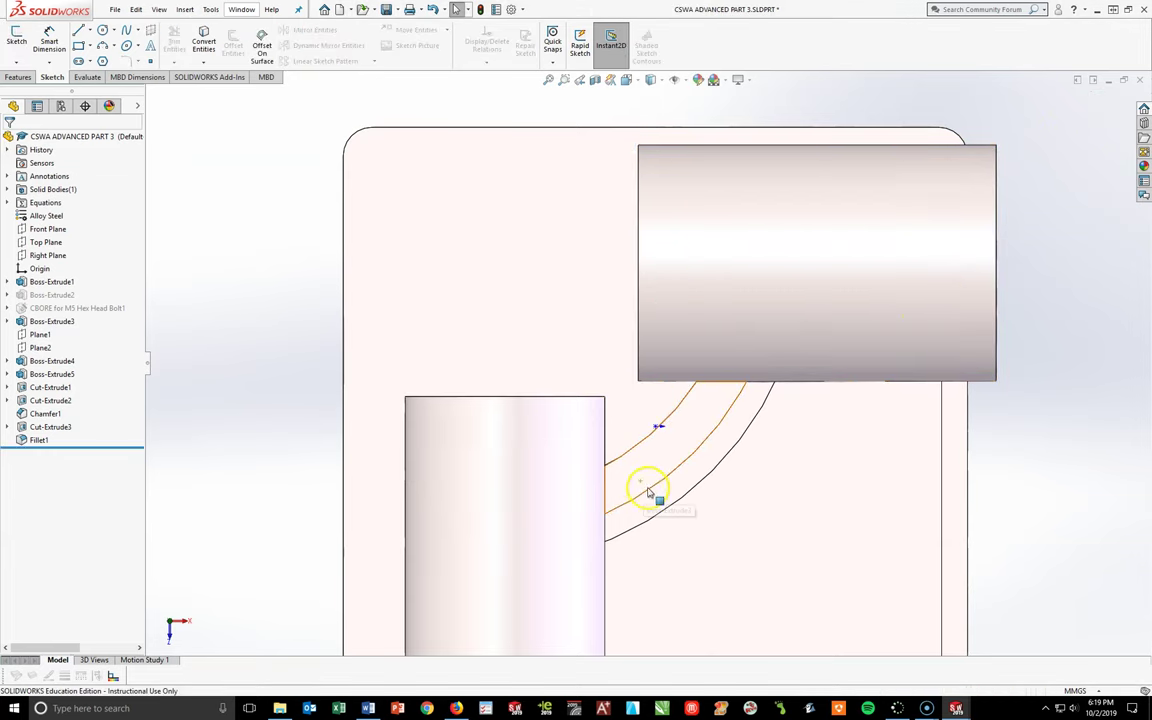
# - Edit the Cut-Extrude3 sketch and offset the outline of the plate's top face behind the curved wall 9 mm inward
pyautogui.press('z')
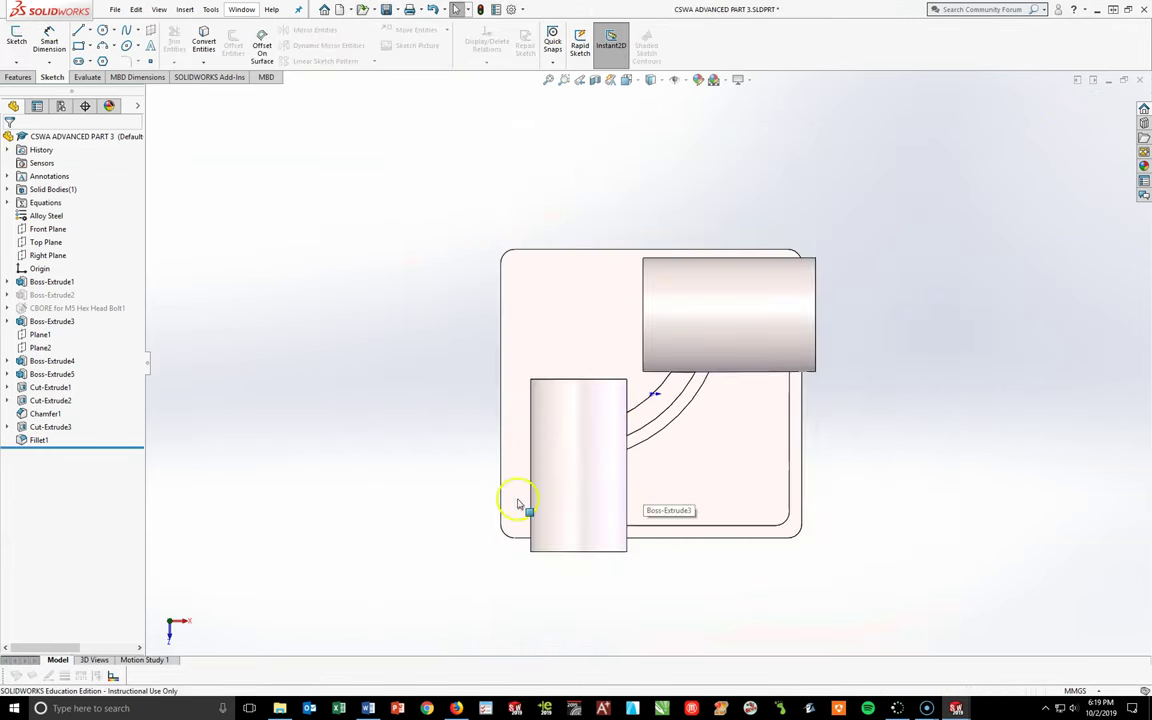
pyautogui.click(30, 428)
pyautogui.click(56, 385)
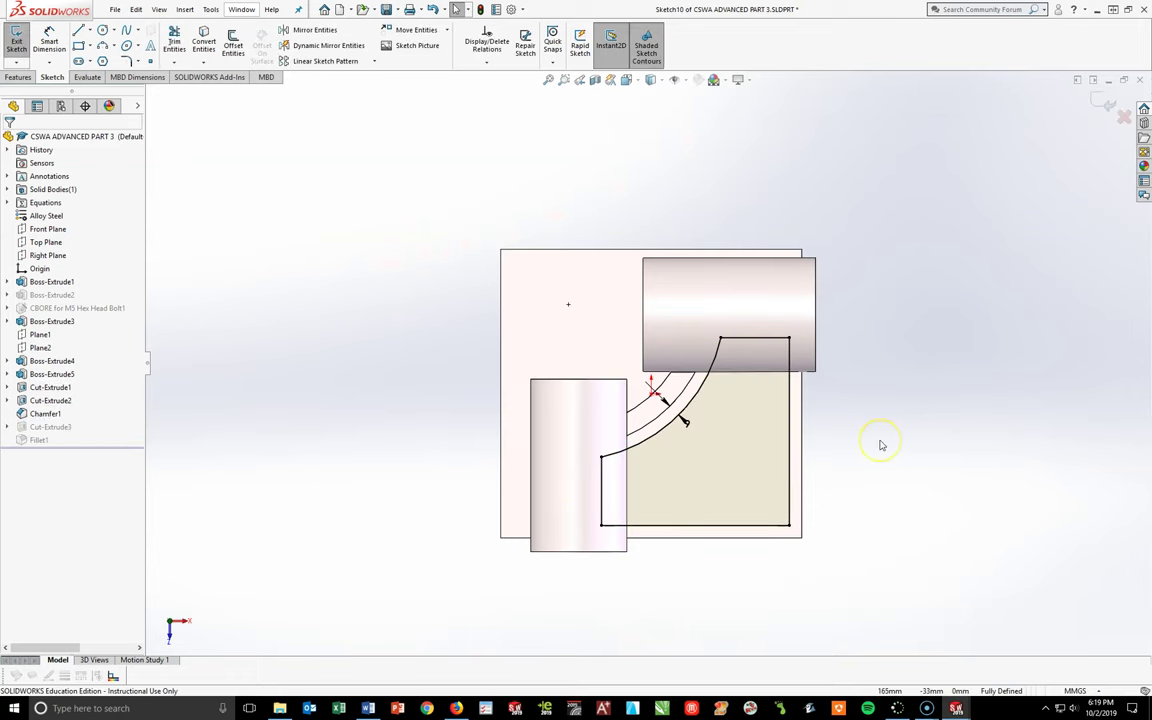
pyautogui.click(560, 316)
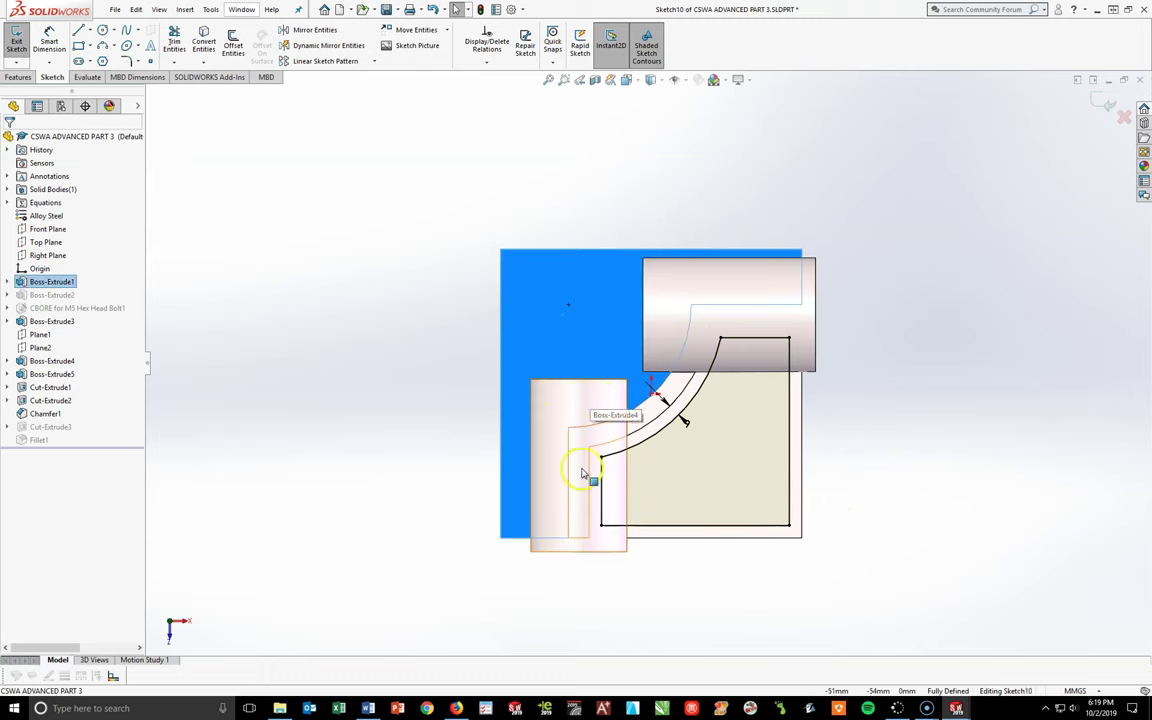
pyautogui.click(233, 44)
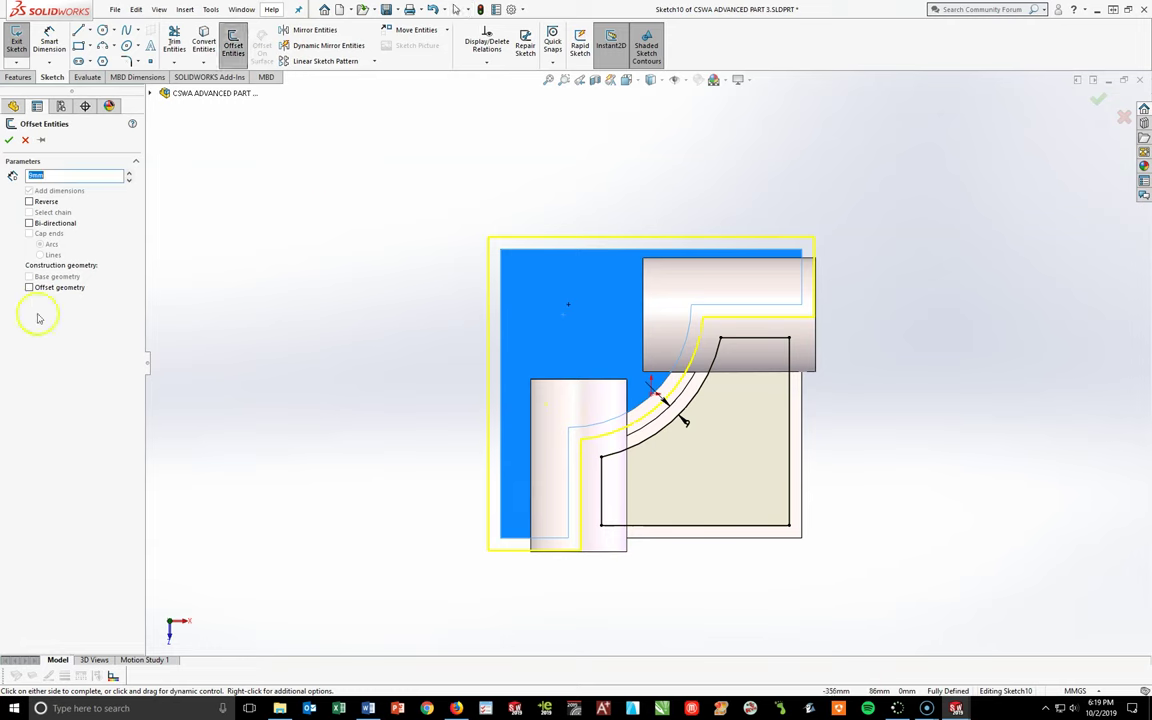
pyautogui.click(29, 202)
pyautogui.press('Return')
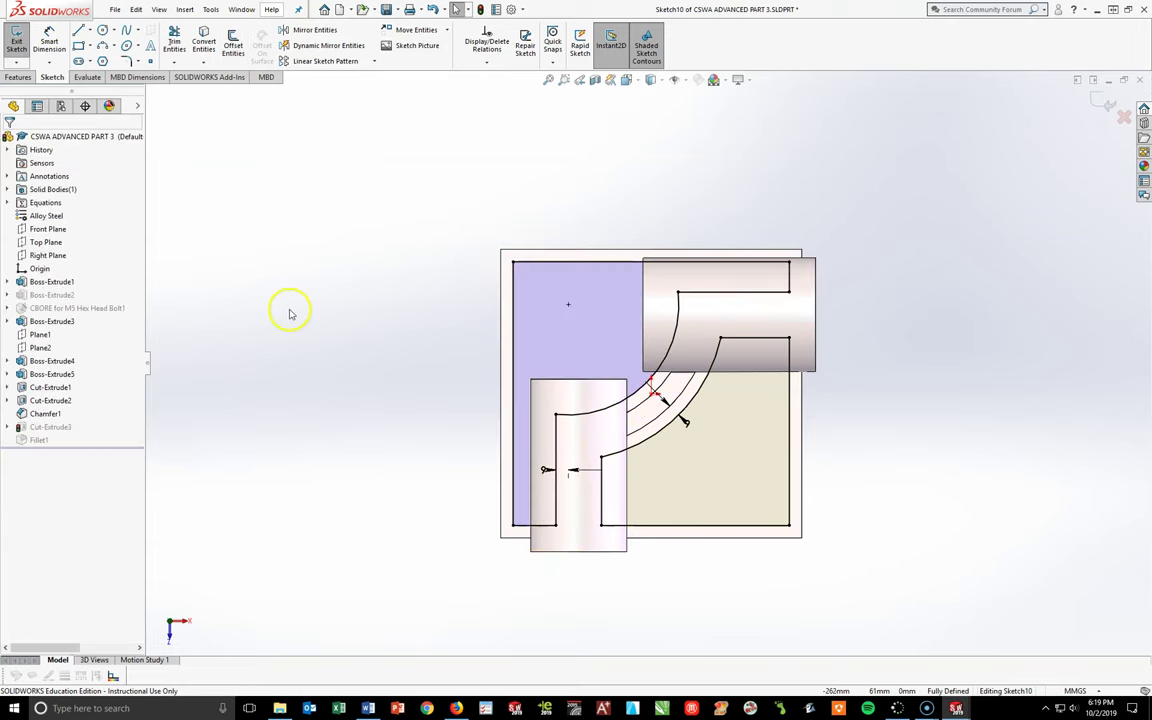
# - Delete the new offset outline's two straight segments adjoining the large arc and its two short end segments under the cylinders
pyautogui.click(775, 293)
pyautogui.press('Escape')
pyautogui.click(797, 291)
pyautogui.click(700, 440)
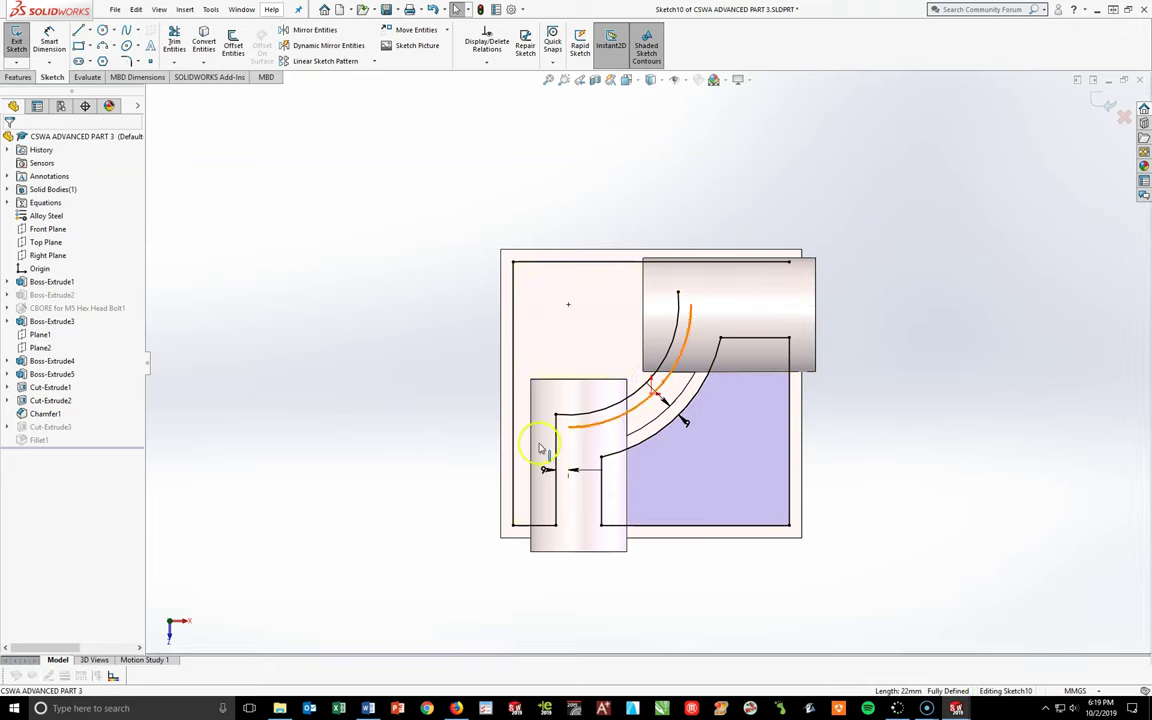
pyautogui.click(552, 474)
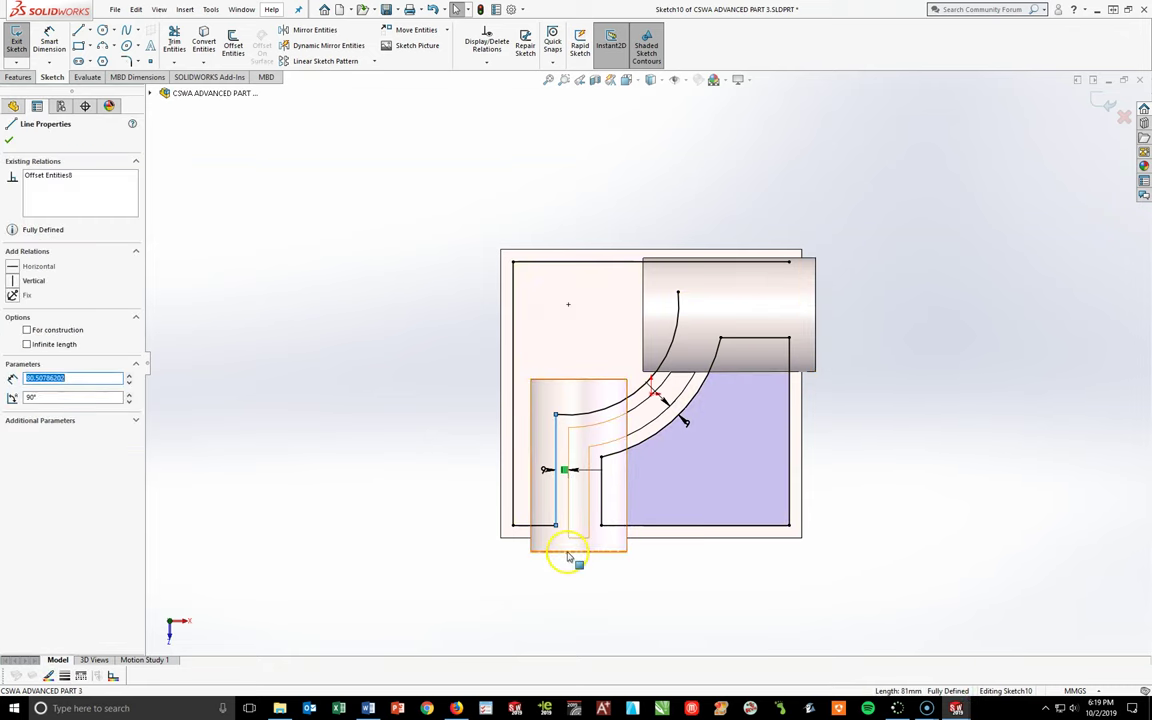
pyautogui.press('Escape')
pyautogui.click(545, 532)
pyautogui.click(470, 522)
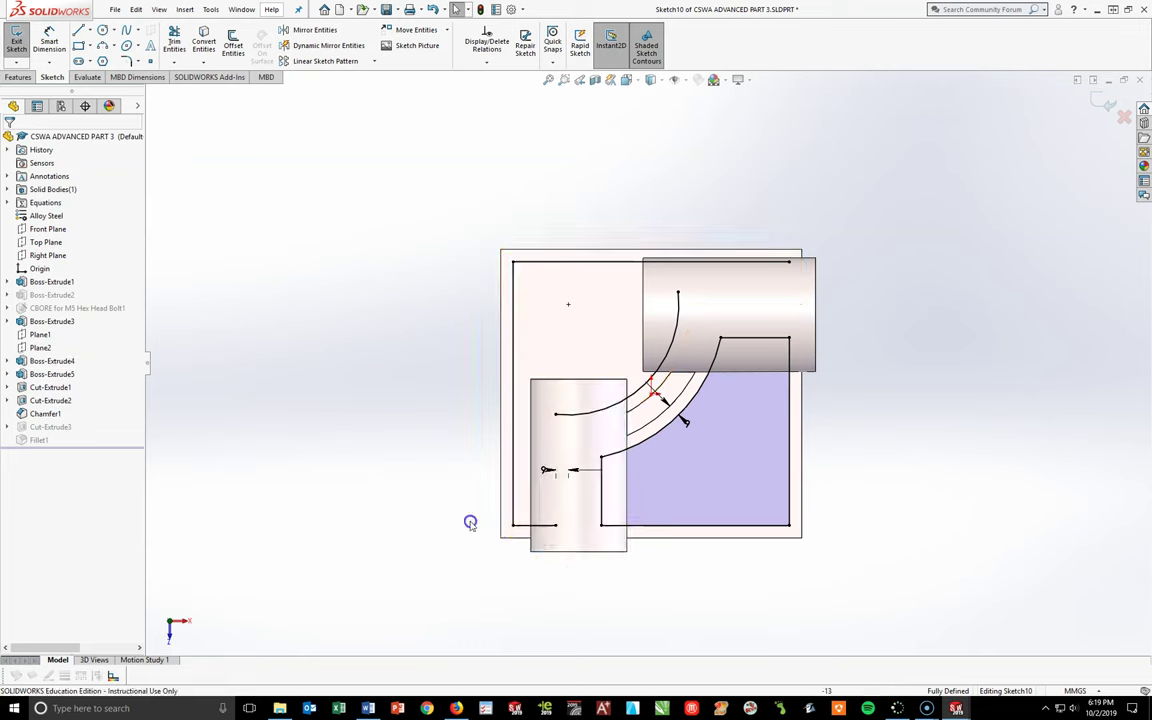
# - Shorten the new large offset arc at both ends
pyautogui.scroll(-3, 545, 421)
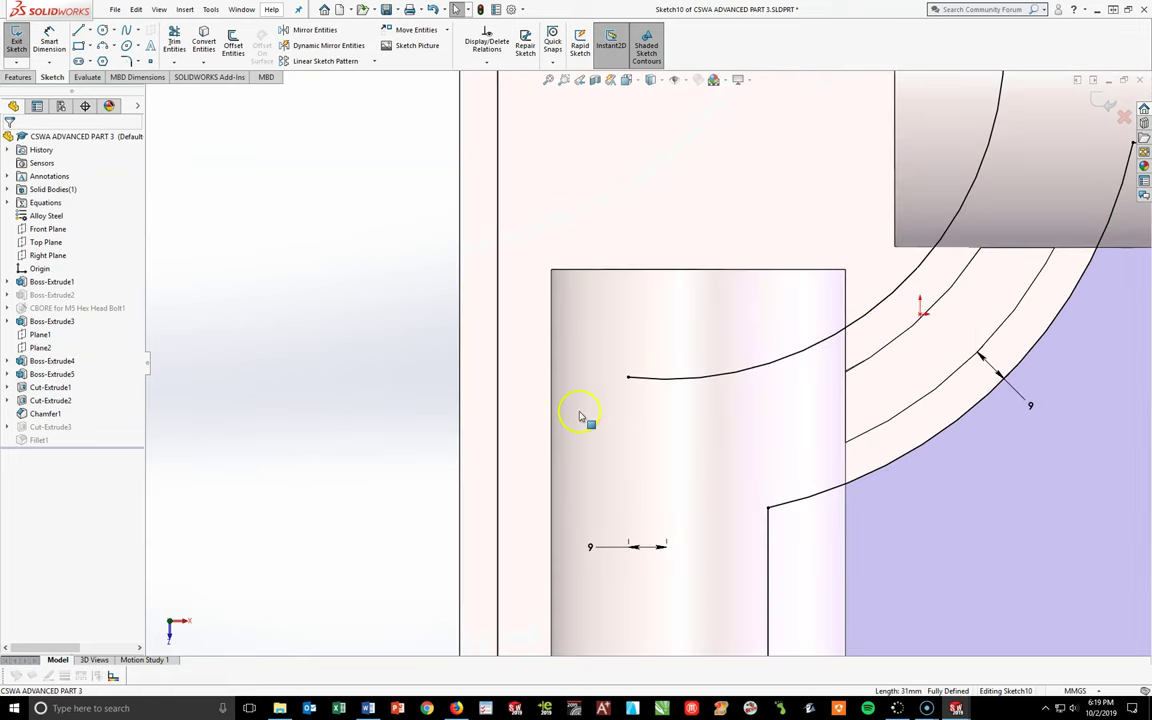
pyautogui.moveTo(627, 380); pyautogui.dragTo(851, 193)
pyautogui.scroll(3, 743, 391)
pyautogui.scroll(3, 887, 175)
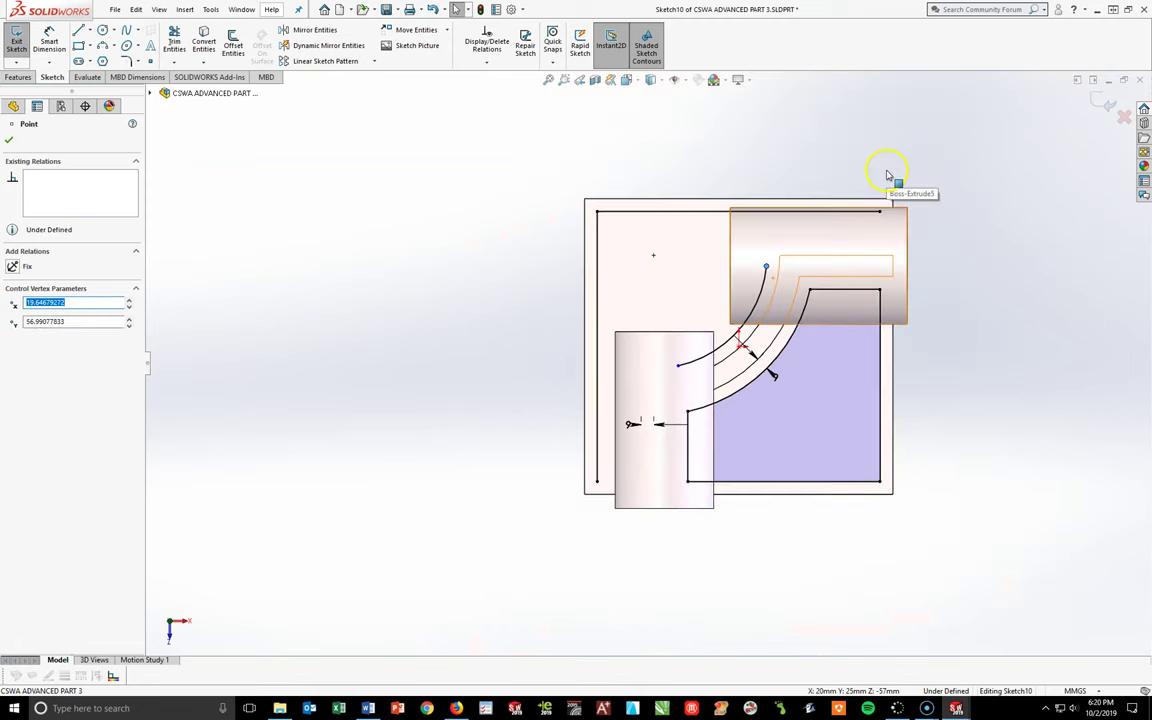
# - Draw a vertical line about 39 mm long from the new large arc's upper end to the offset outline's top line
pyautogui.scroll(-3, 368, 150)
pyautogui.click(78, 32)
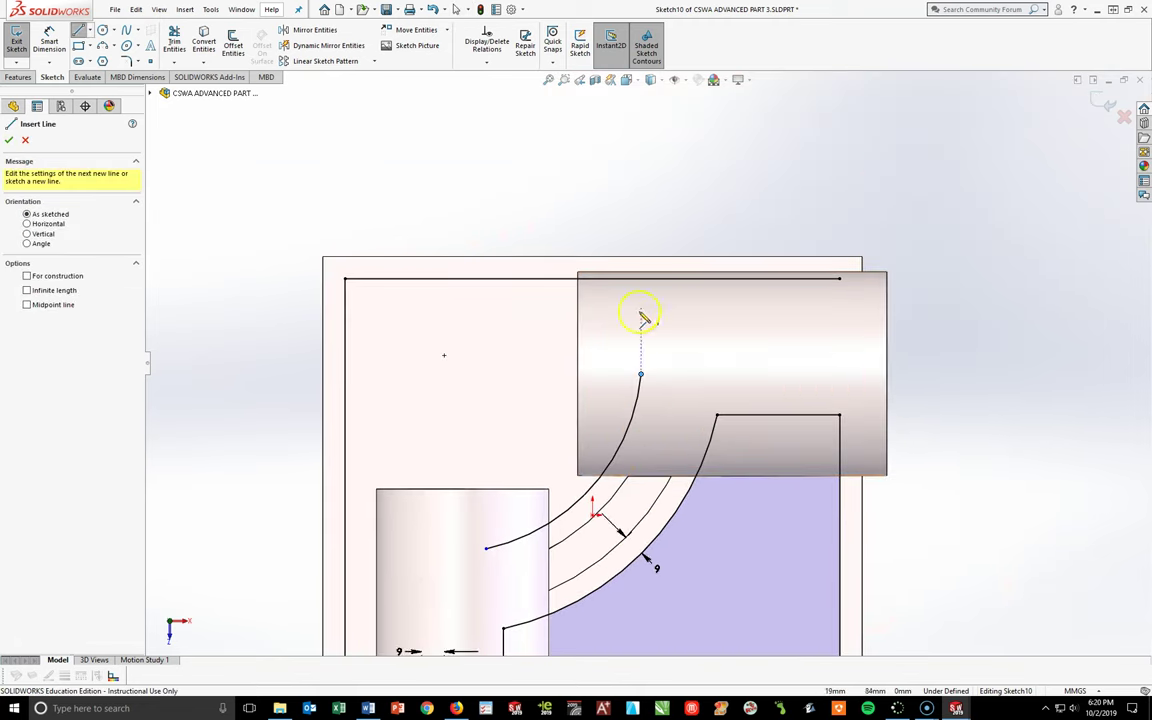
pyautogui.click(640, 375)
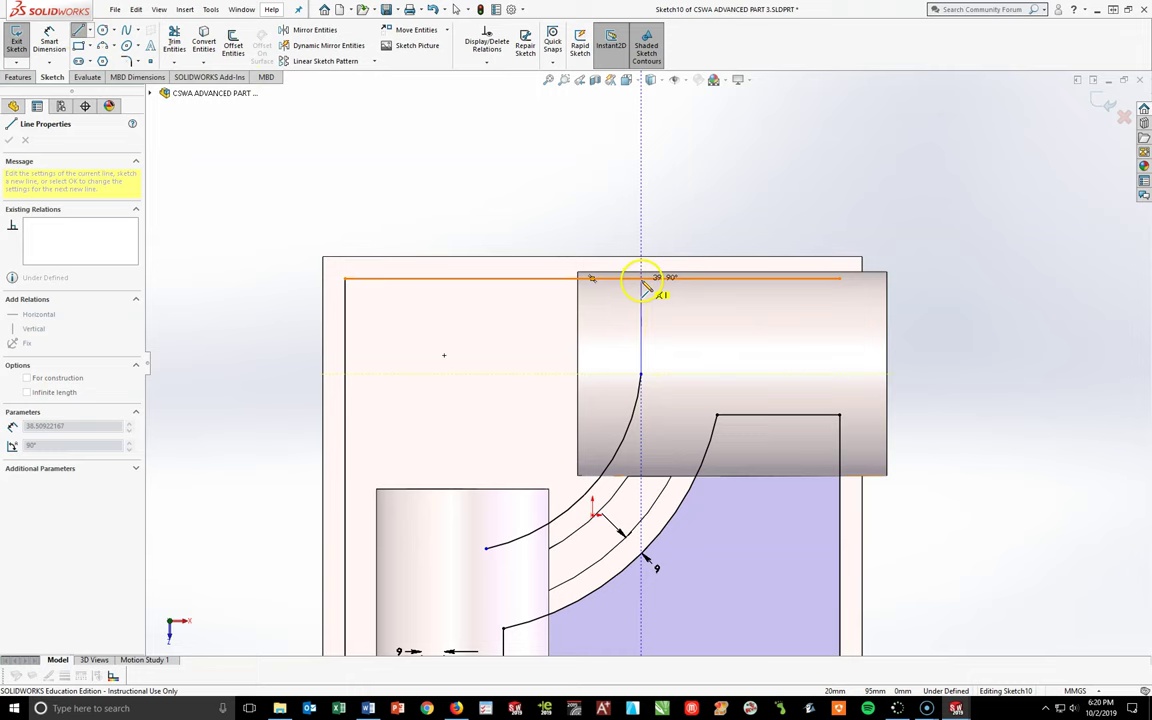
pyautogui.click(643, 279)
pyautogui.press('Escape')
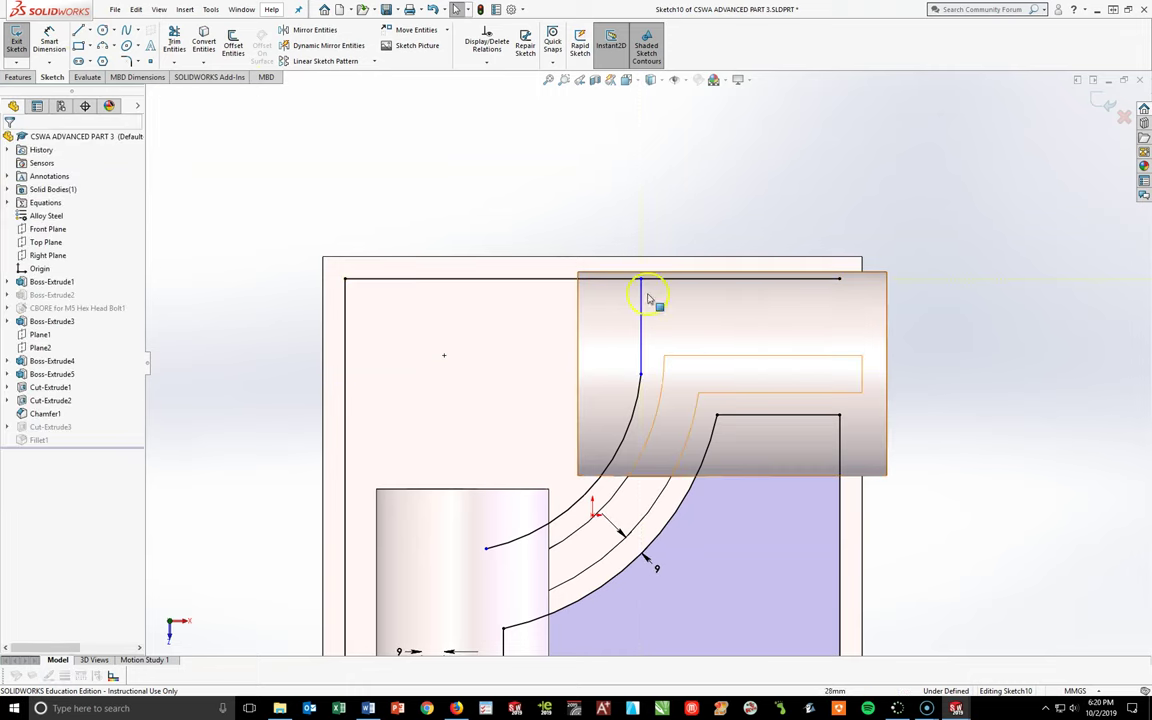
# - Make the new vertical line tangent to the large arc
pyautogui.click(638, 390)
pyautogui.keyDown('ctrl'); pyautogui.click(642, 365); pyautogui.keyUp('ctrl')
pyautogui.click(93, 341)
pyautogui.click(30, 335)
pyautogui.click(257, 399)
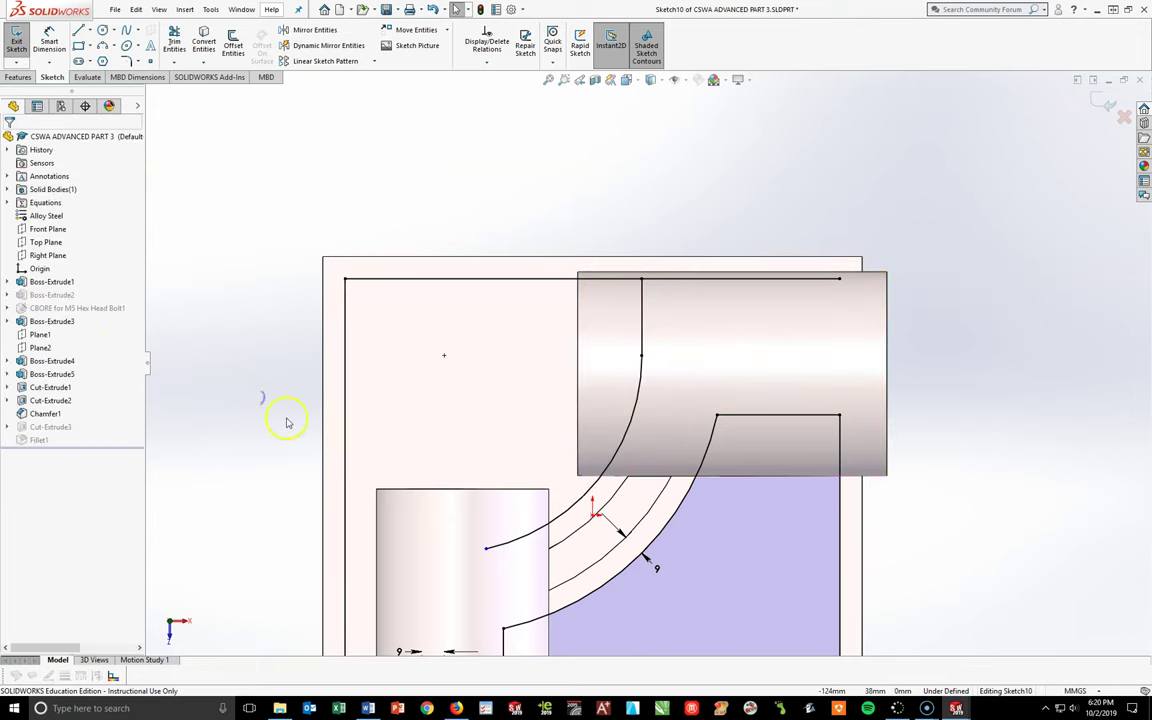
# - Draw a horizontal line about 57 mm long from the large arc's free lower end to the offset outline's long vertical line
pyautogui.scroll(3, 540, 571)
pyautogui.click(79, 30)
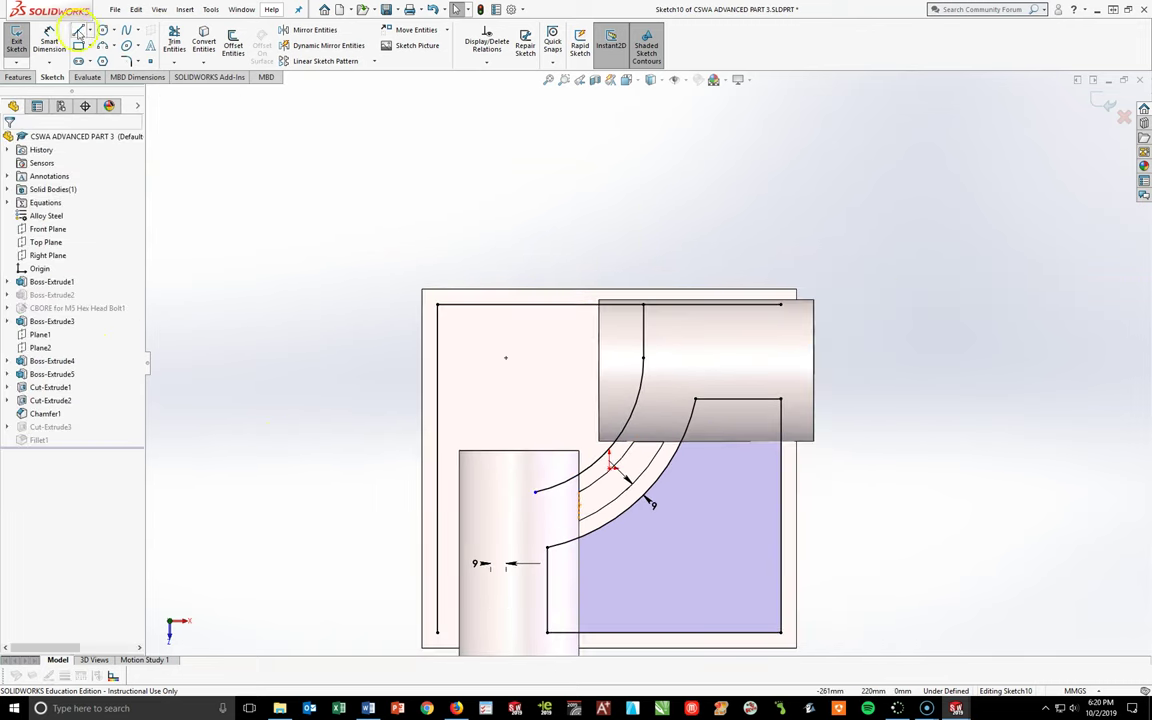
pyautogui.click(535, 493)
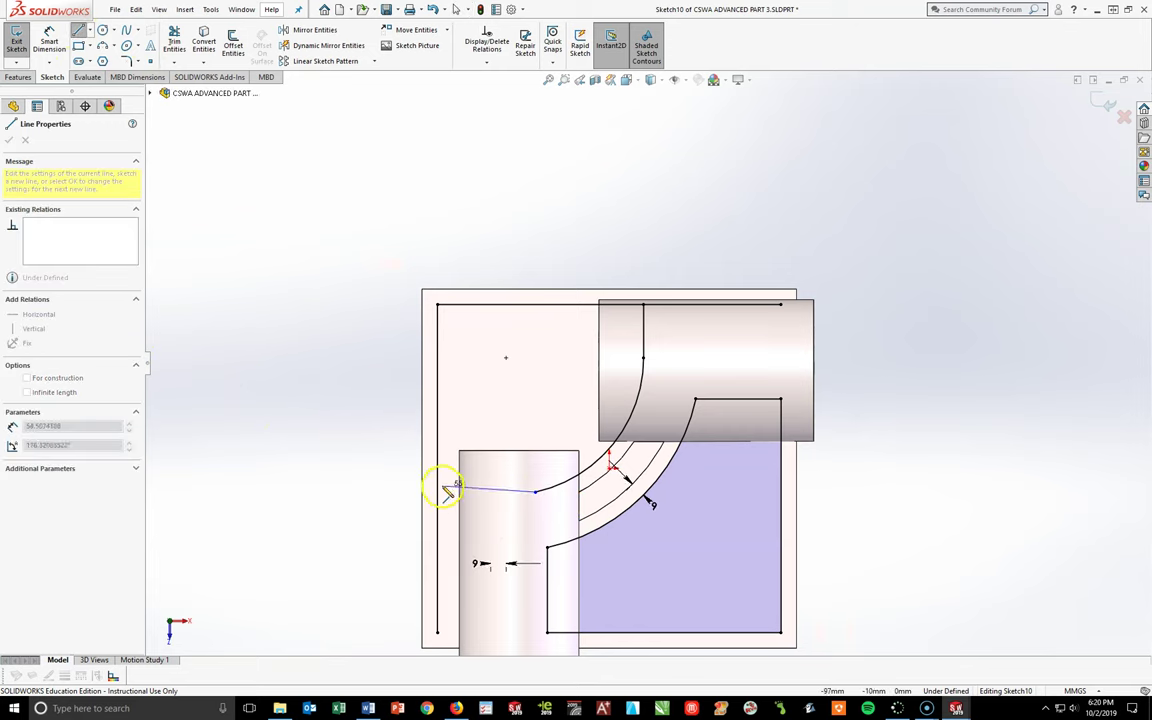
pyautogui.click(437, 492)
pyautogui.press('Escape')
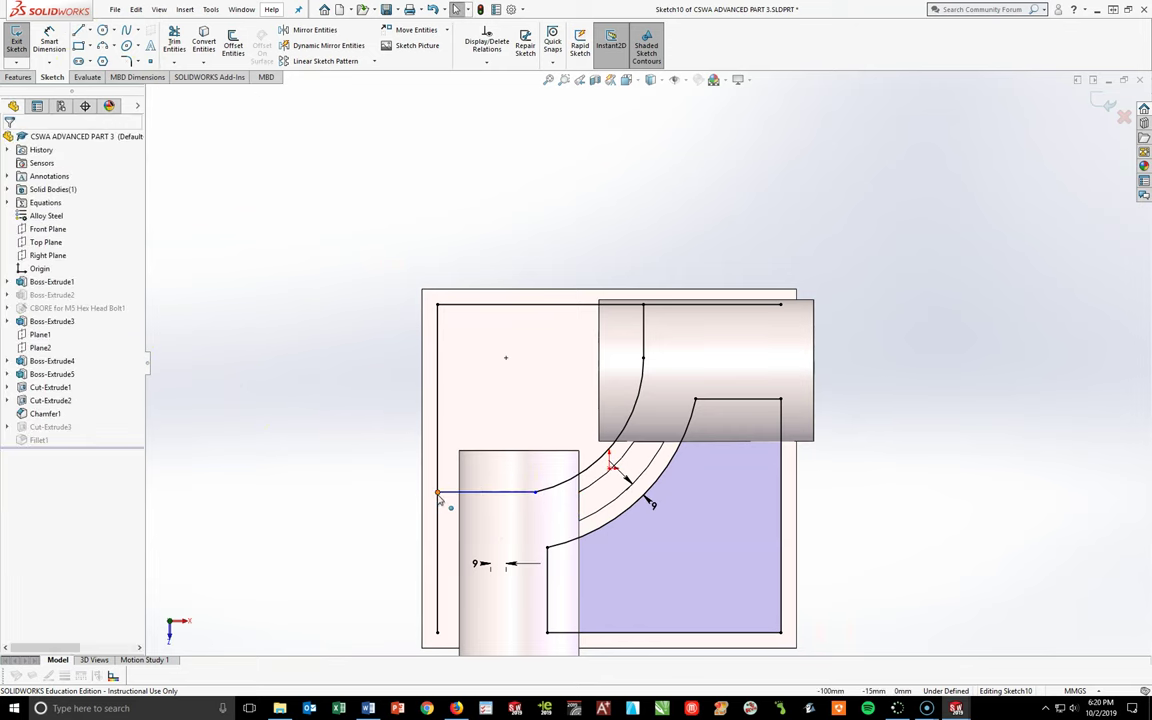
# - Make the new horizontal line tangent to the large arc
pyautogui.click(522, 497)
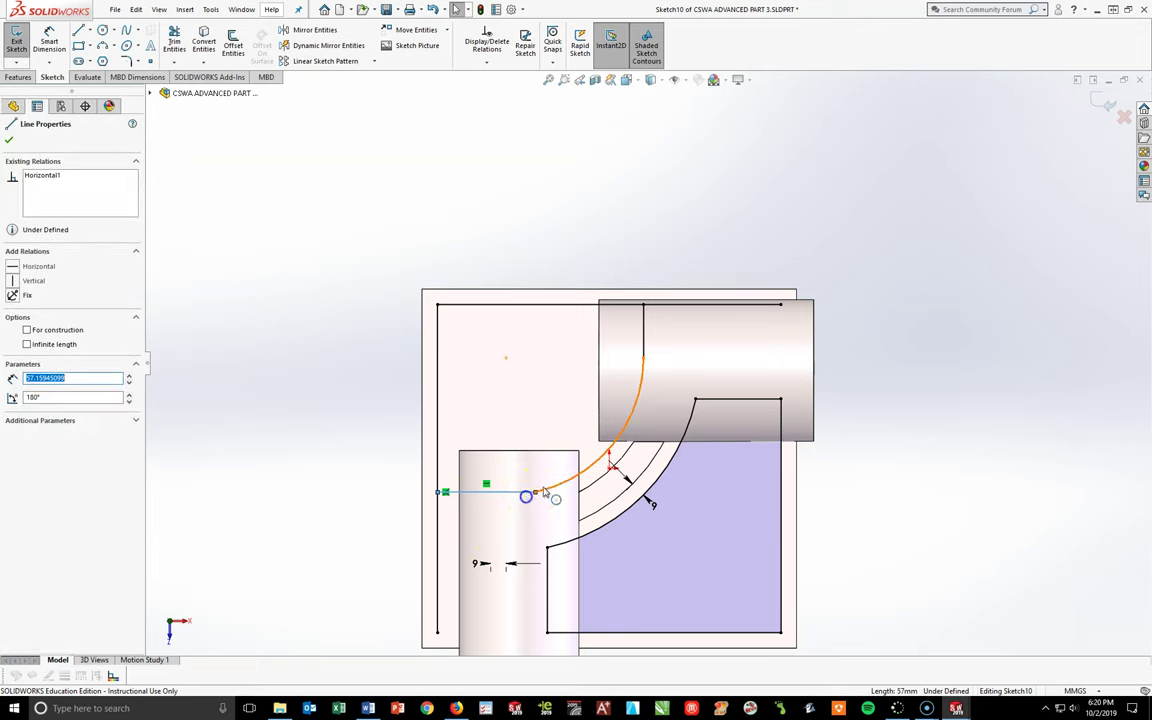
pyautogui.click(545, 492)
pyautogui.keyDown('ctrl'); pyautogui.click(520, 493); pyautogui.keyUp('ctrl')
pyautogui.click(35, 332)
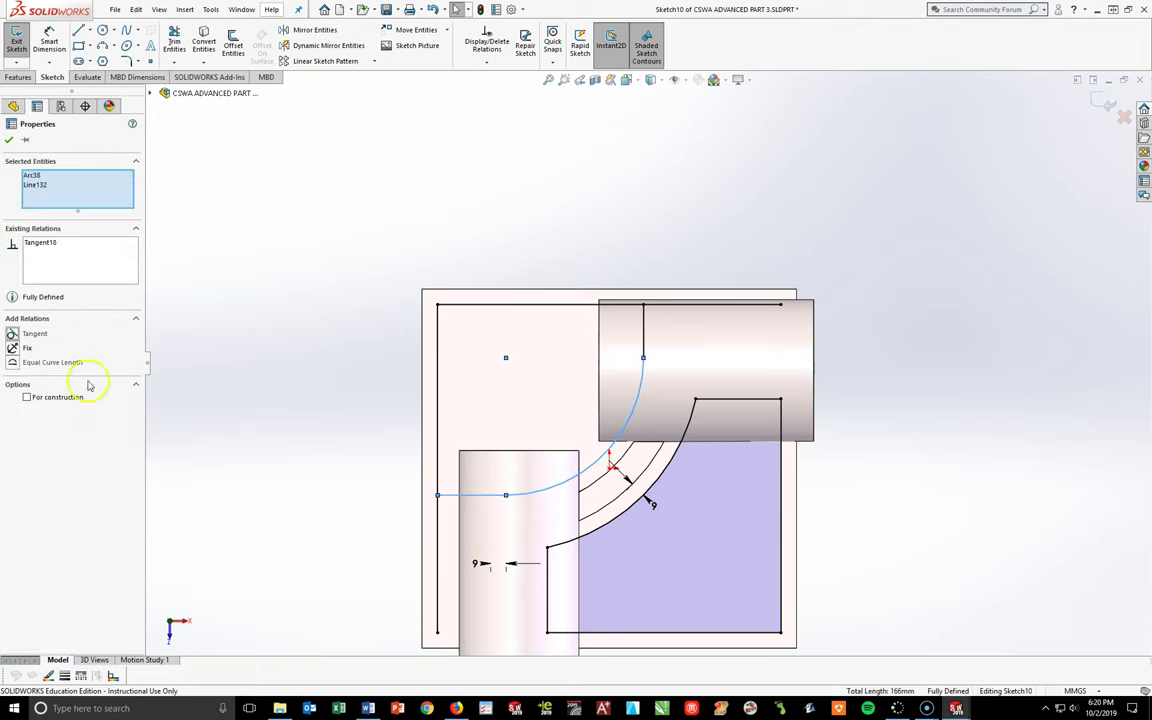
pyautogui.press('Escape')
# - Trim the offset lines' ends that overhang the closed second pocket profile, and exit the sketch to rebuild the part
pyautogui.click(177, 40)
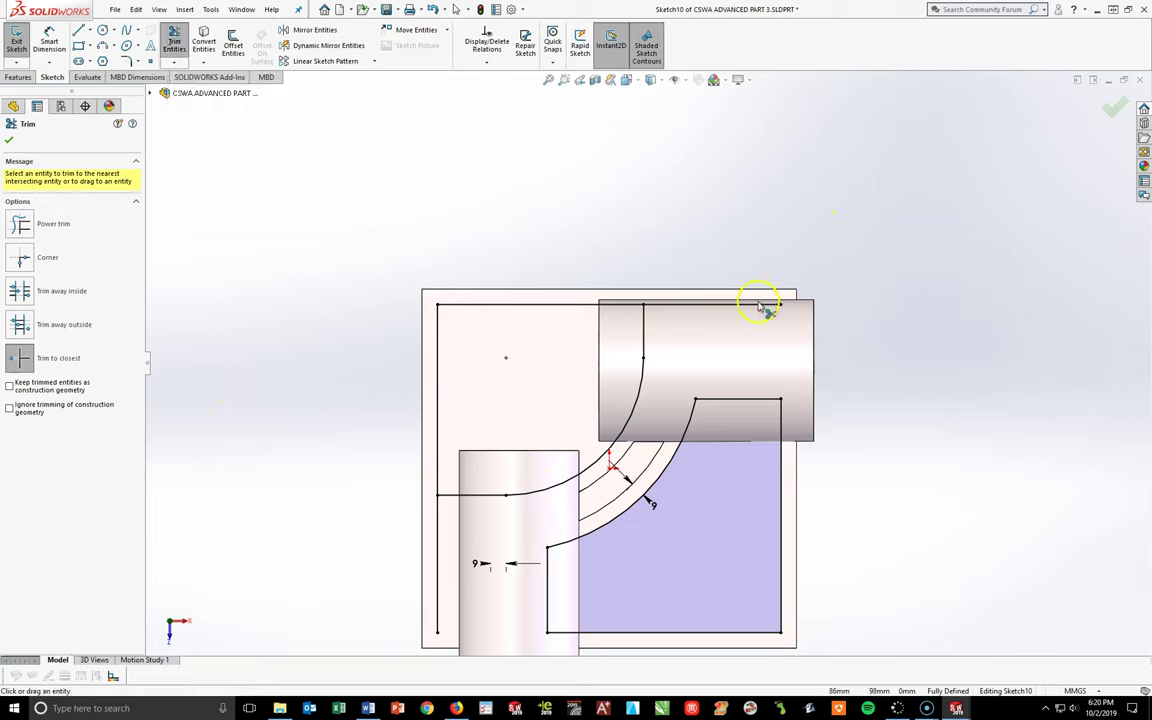
pyautogui.click(437, 596)
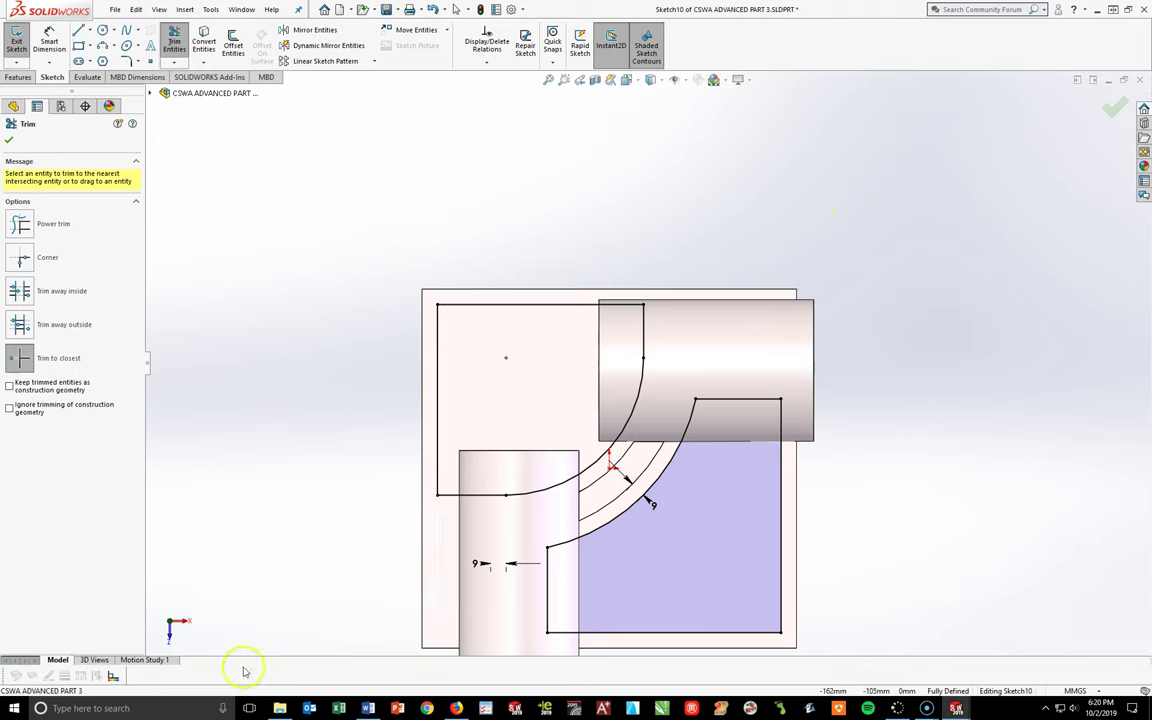
pyautogui.click(8, 140)
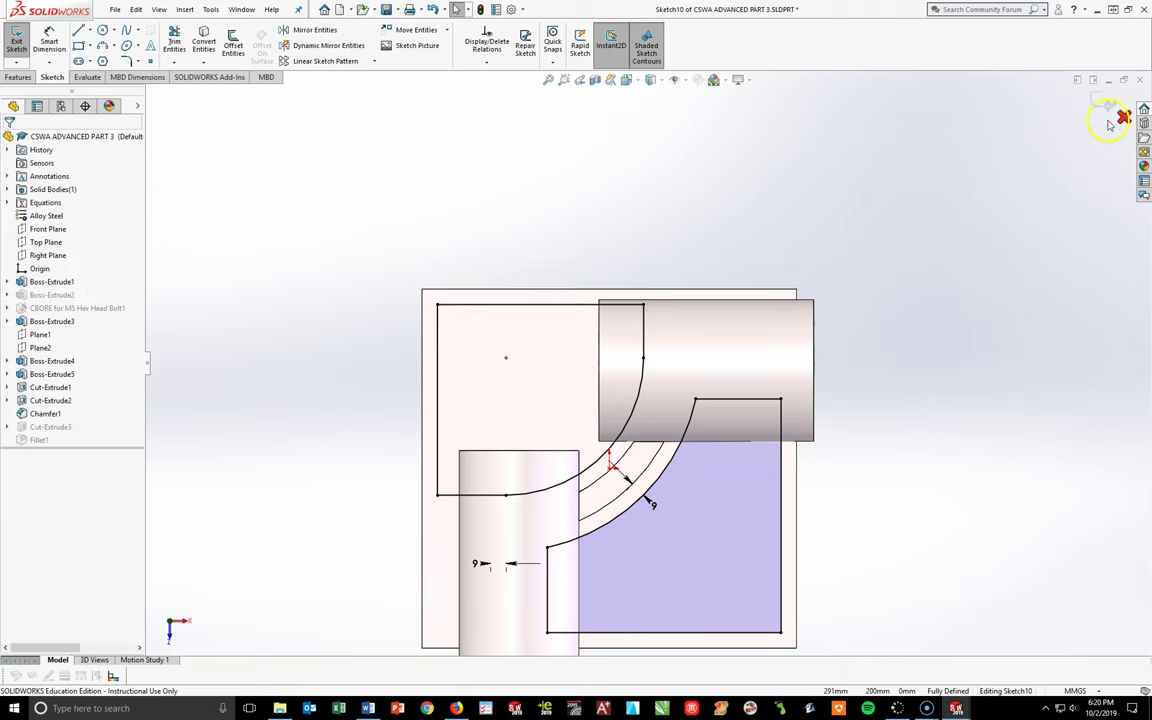
pyautogui.hotkey('ctrl', 'b')
# - Edit Fillet1 to include the new pocket's three vertical corner edges at the 10 mm radius
pyautogui.moveTo(758, 514)
pyautogui.mouseDown(button='middle')
pyautogui.moveTo(740, 527)
pyautogui.moveTo(770, 476)
pyautogui.moveTo(738, 465)
pyautogui.moveTo(702, 476)
pyautogui.mouseUp(button='middle')
pyautogui.moveTo(465, 386); pyautogui.dragTo(648, 470, button='middle')
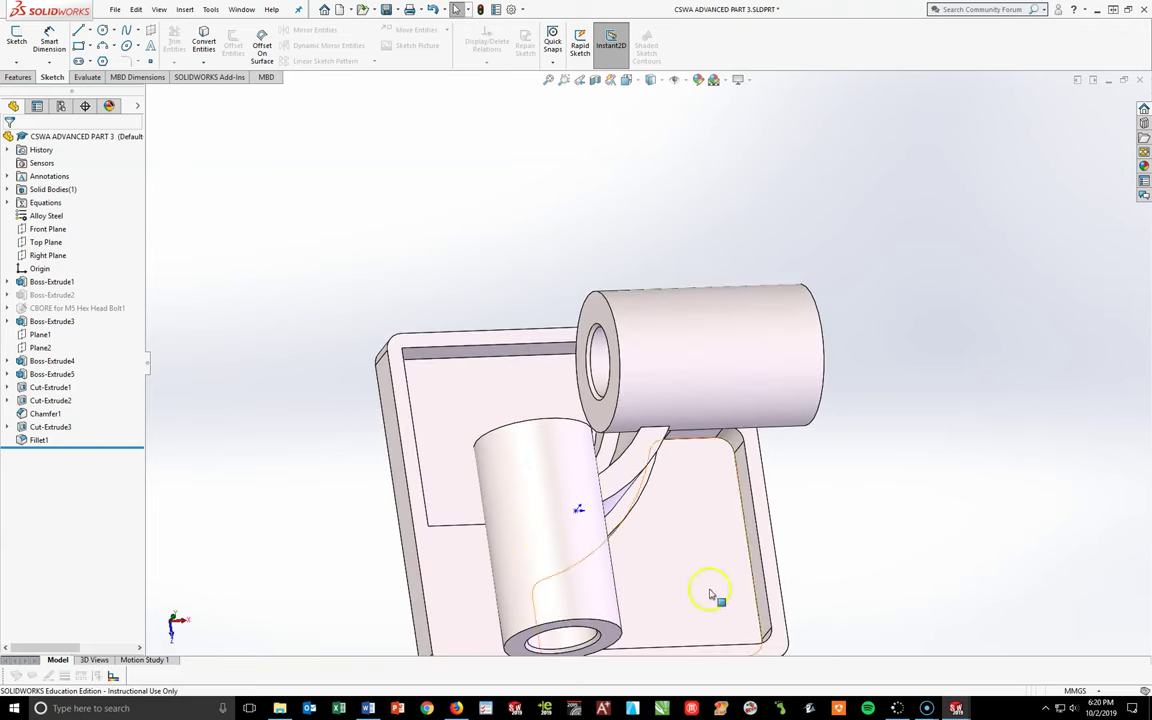
pyautogui.click(33, 440)
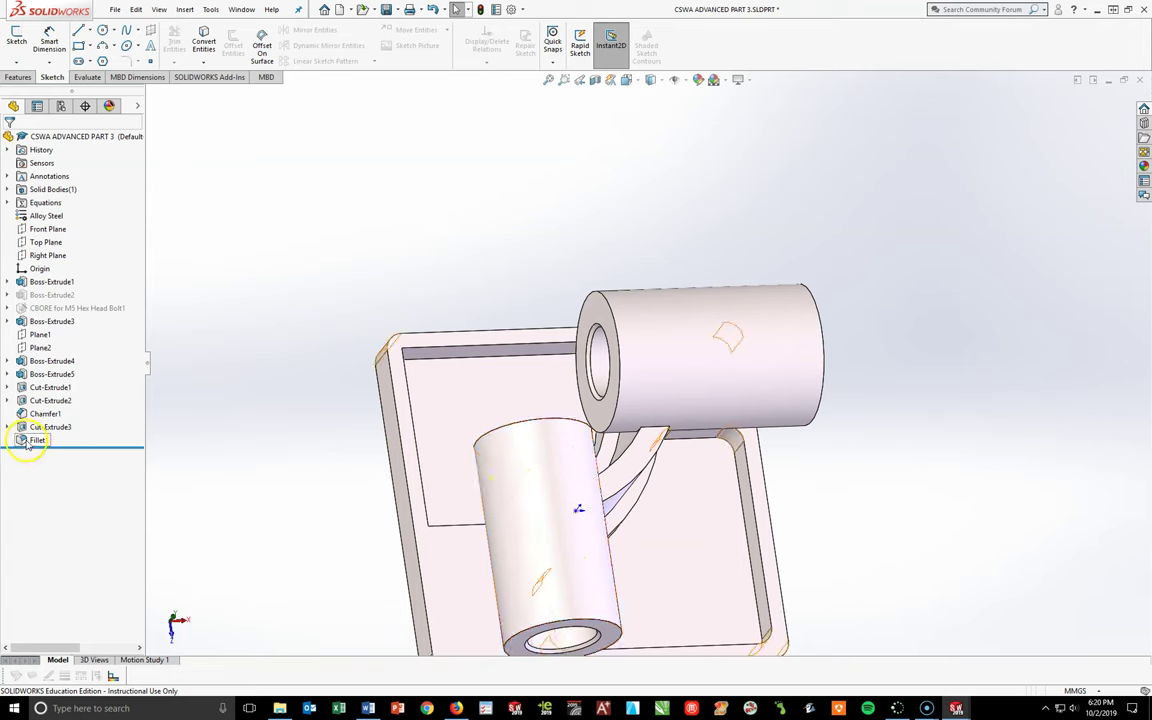
pyautogui.click(37, 404)
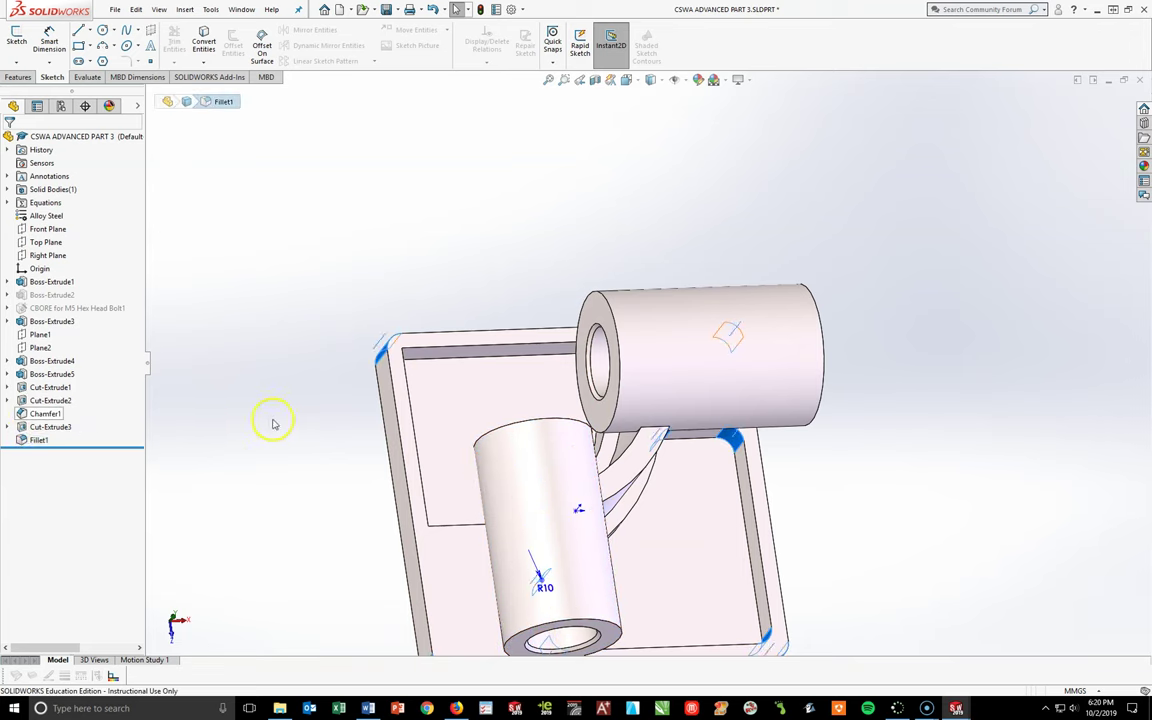
pyautogui.moveTo(424, 429); pyautogui.dragTo(478, 437, button='middle')
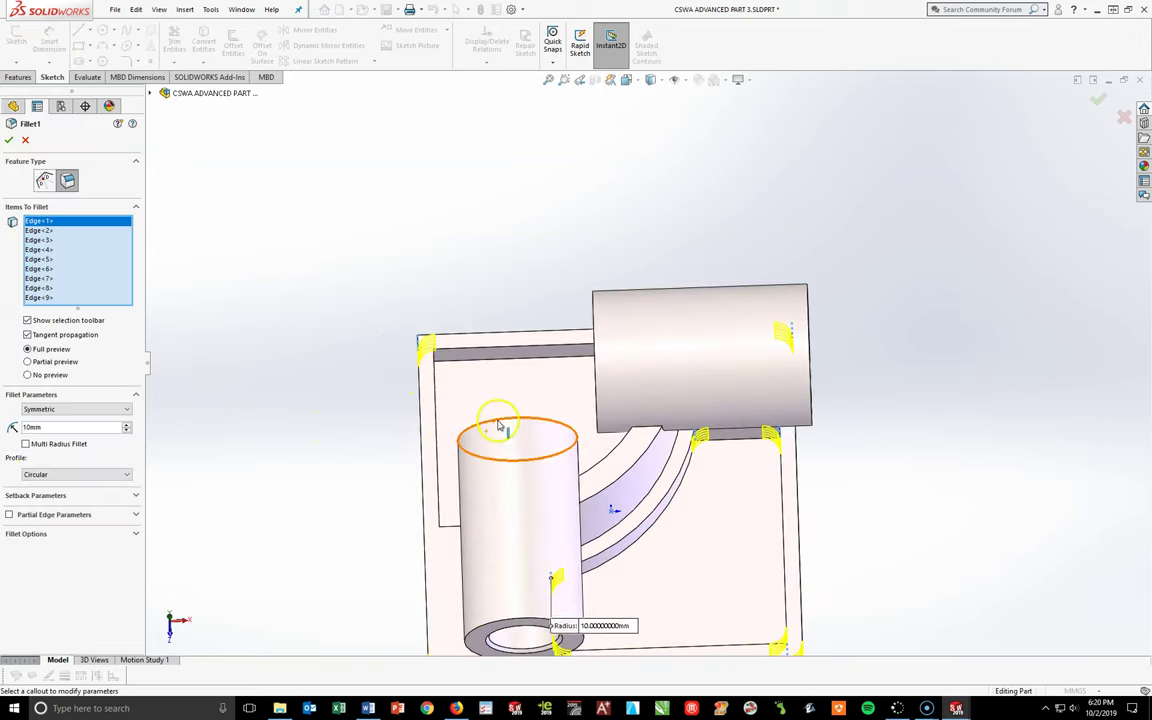
pyautogui.scroll(-5, 495, 397)
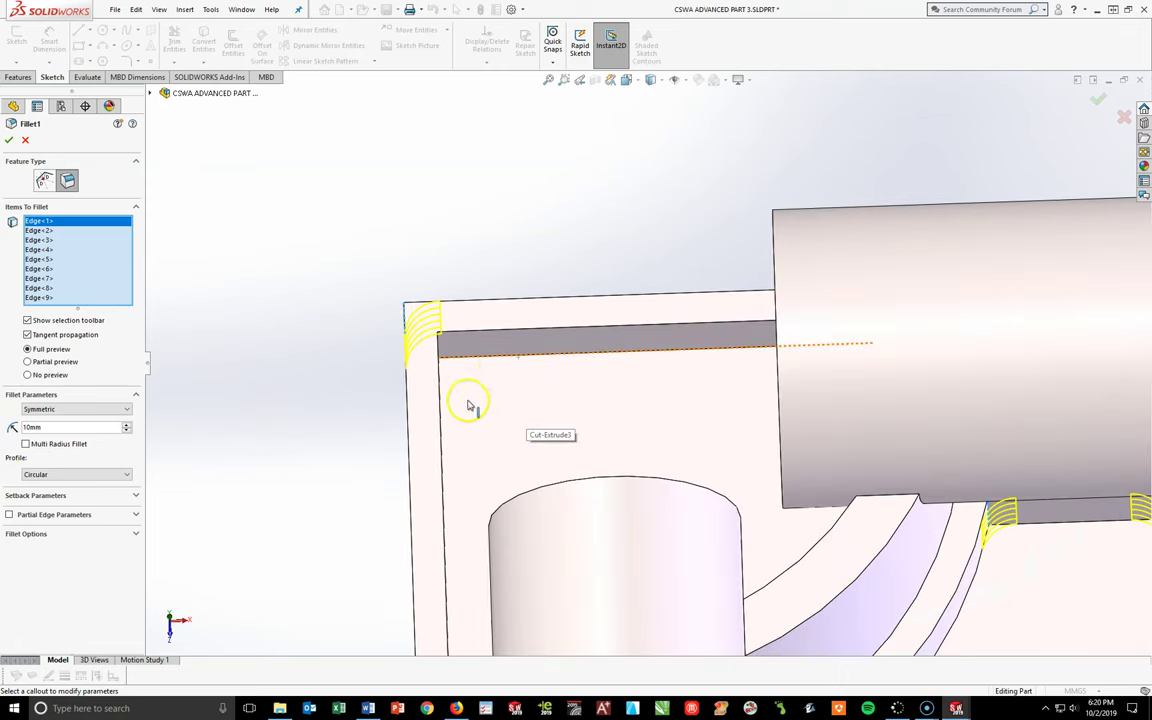
pyautogui.click(438, 352)
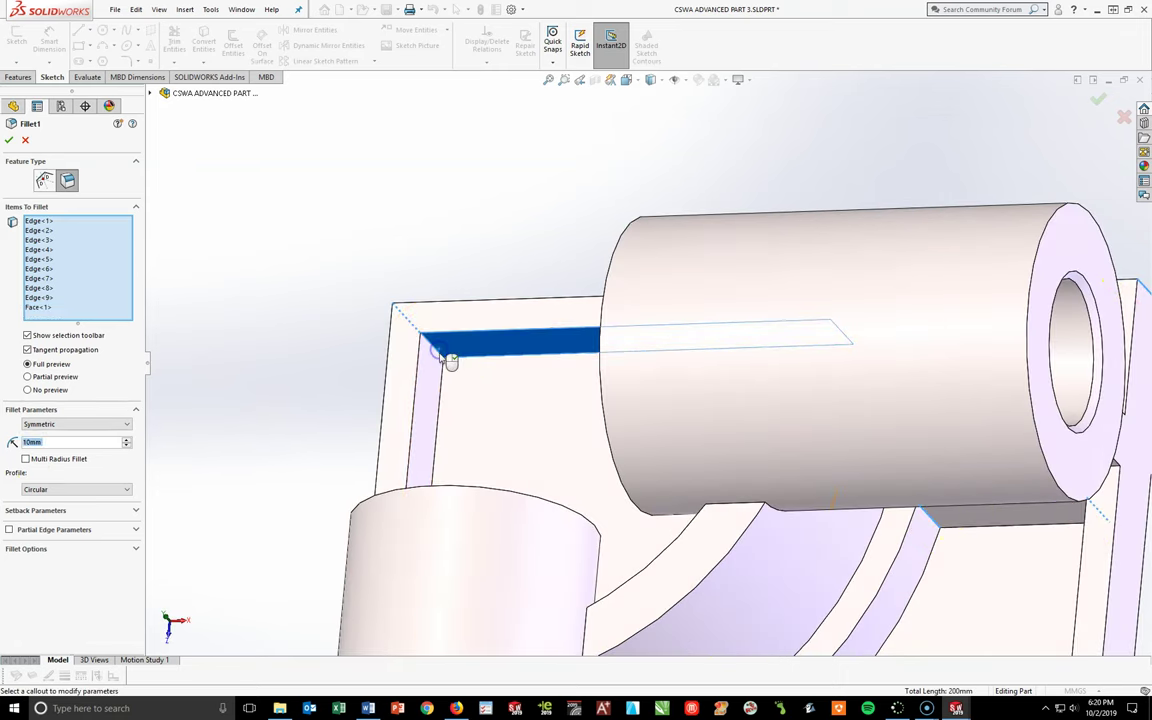
pyautogui.moveTo(438, 352); pyautogui.dragTo(609, 388, button='middle')
pyautogui.click(648, 366)
pyautogui.click(648, 366)
pyautogui.moveTo(681, 455); pyautogui.dragTo(662, 546, button='middle')
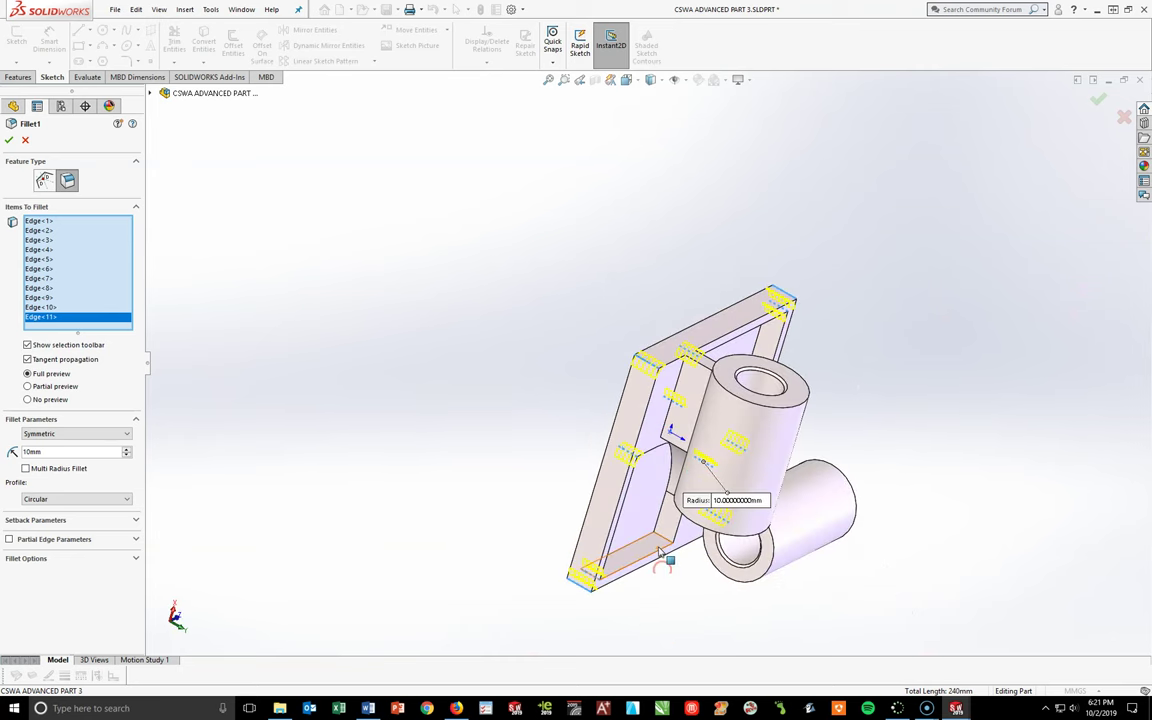
pyautogui.click(662, 546)
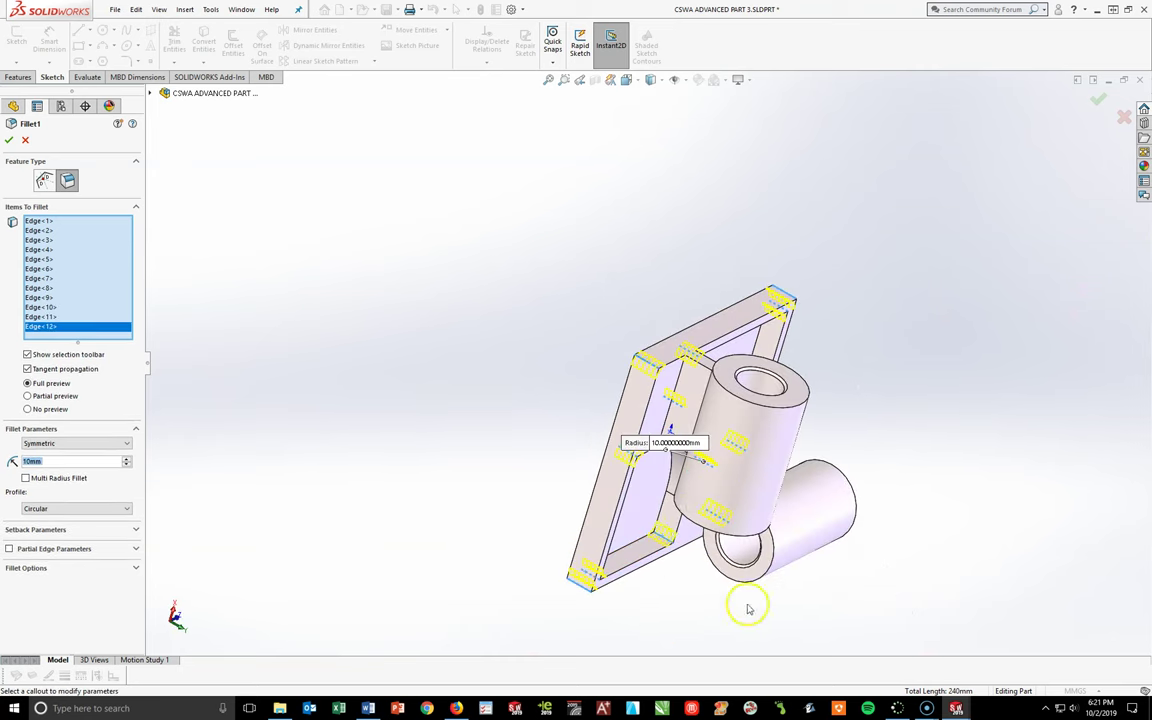
pyautogui.click(9, 141)
# - Examine the cylinders, curved wall and filleted pockets from several angles, ending in the isometric view
pyautogui.press('space')
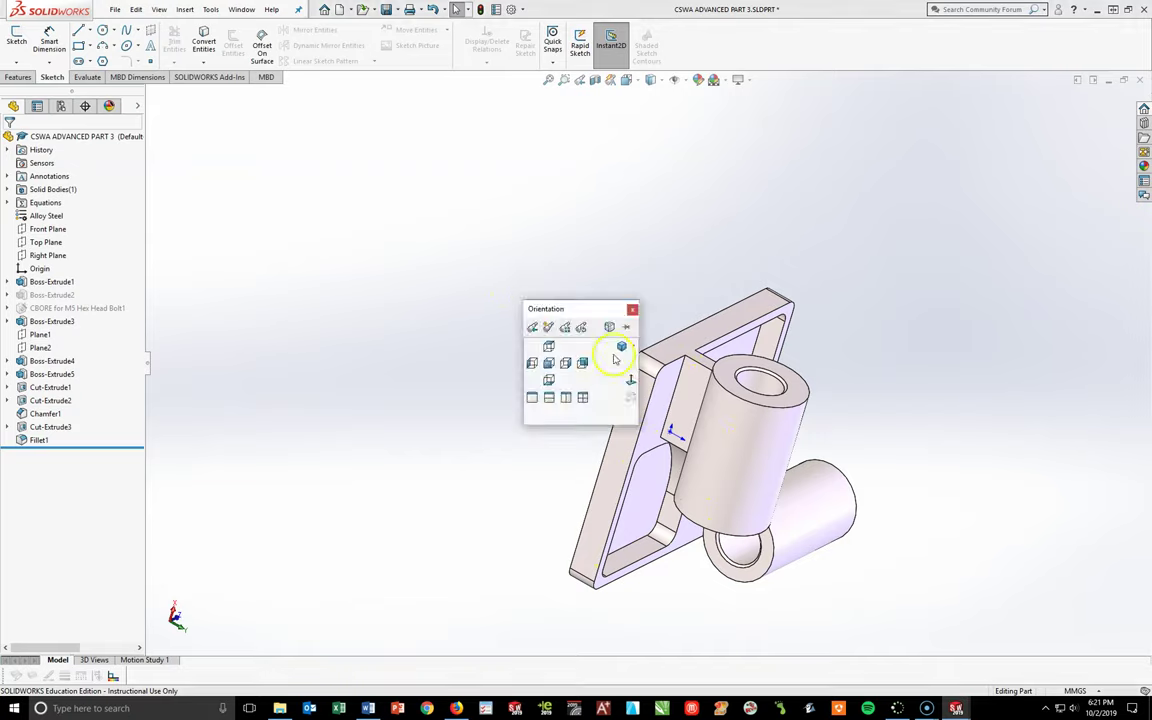
pyautogui.click(617, 354)
pyautogui.moveTo(663, 470); pyautogui.dragTo(663, 390, button='middle')
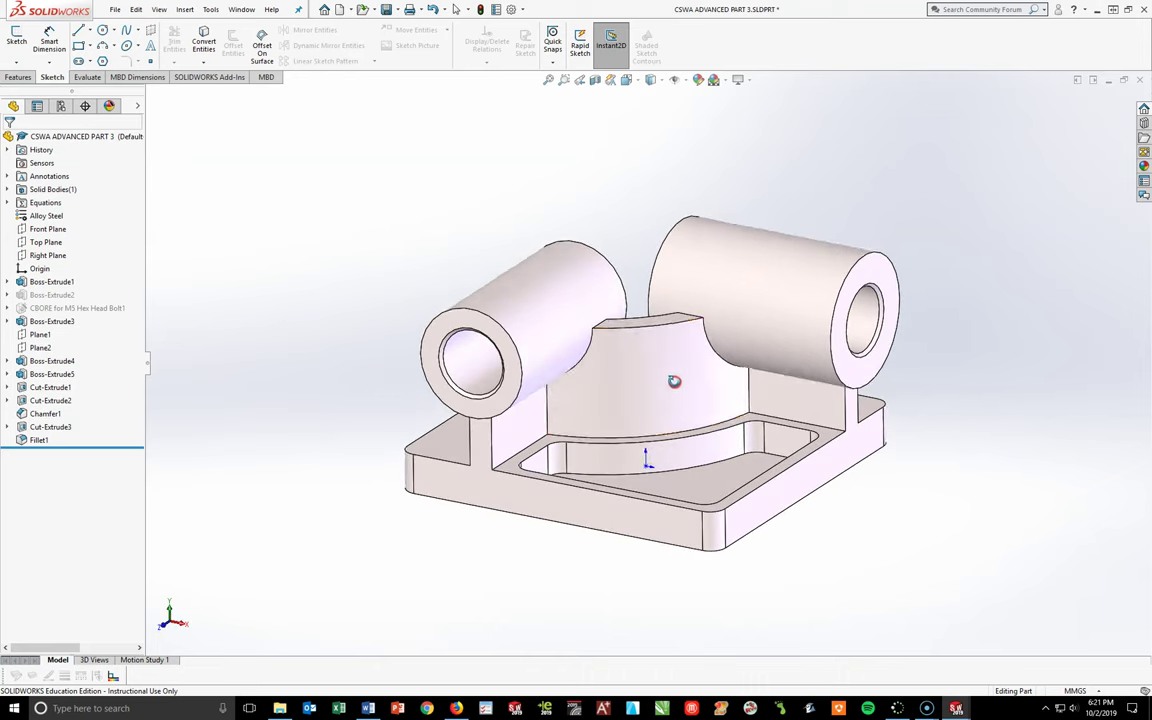
pyautogui.press('space')
pyautogui.click(362, 474)
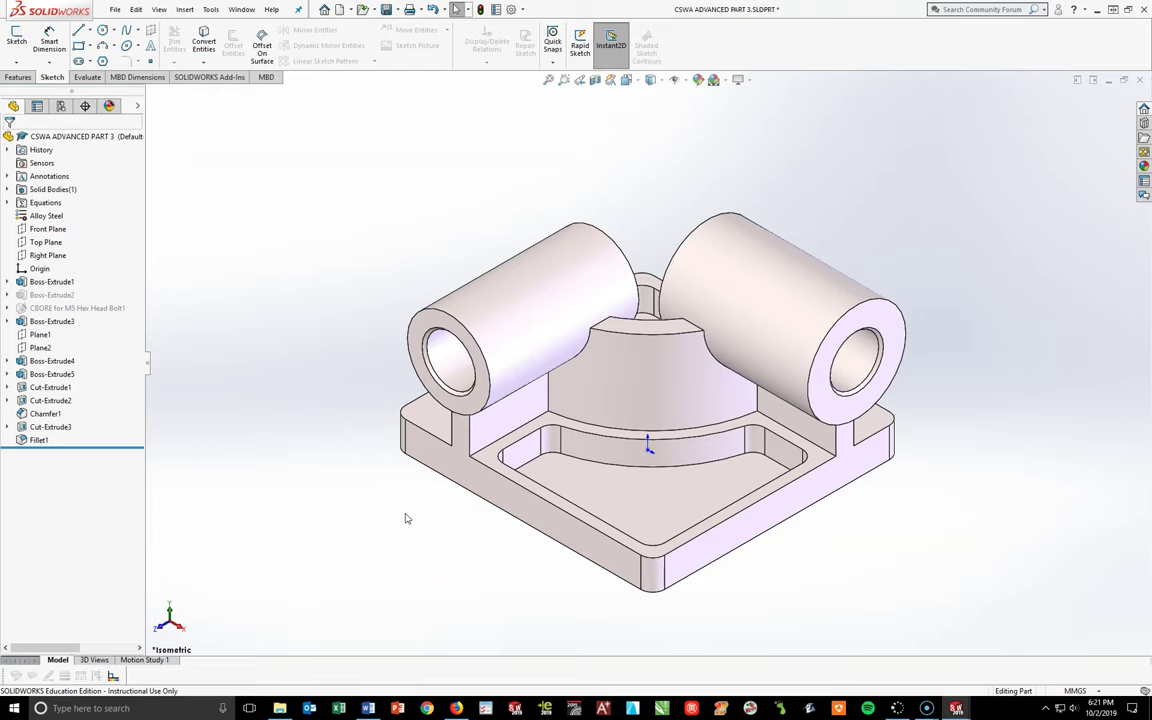
pyautogui.click(504, 345)
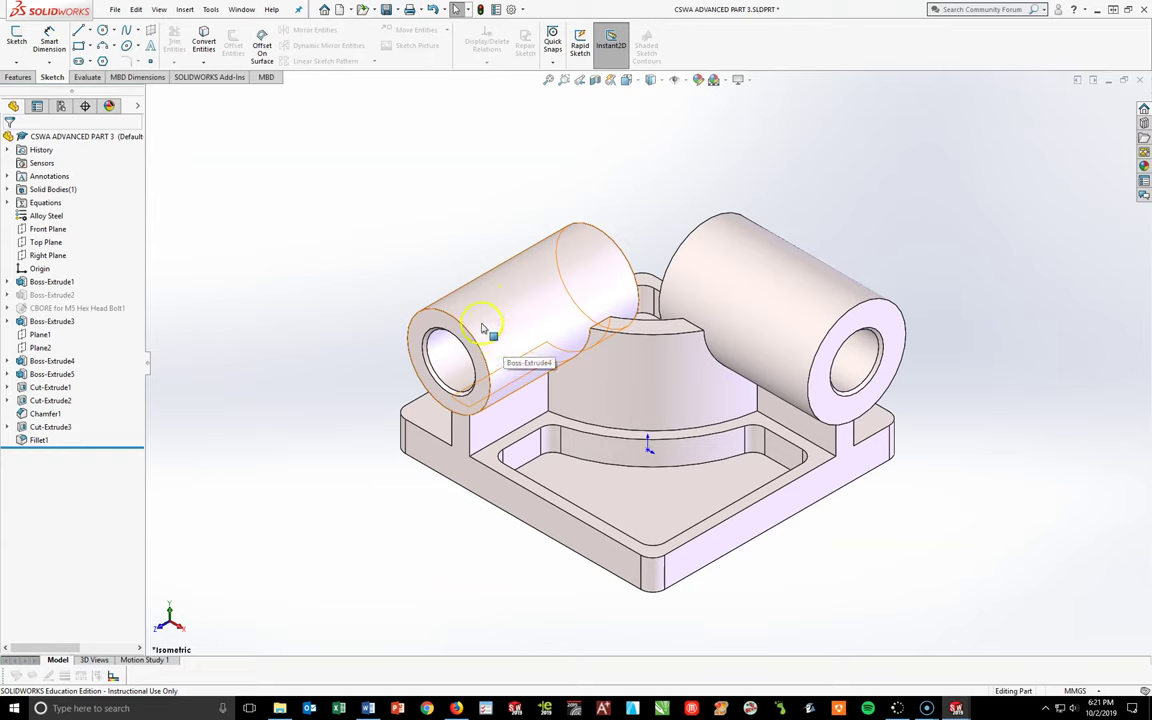
pyautogui.moveTo(584, 411); pyautogui.dragTo(552, 330, button='middle')
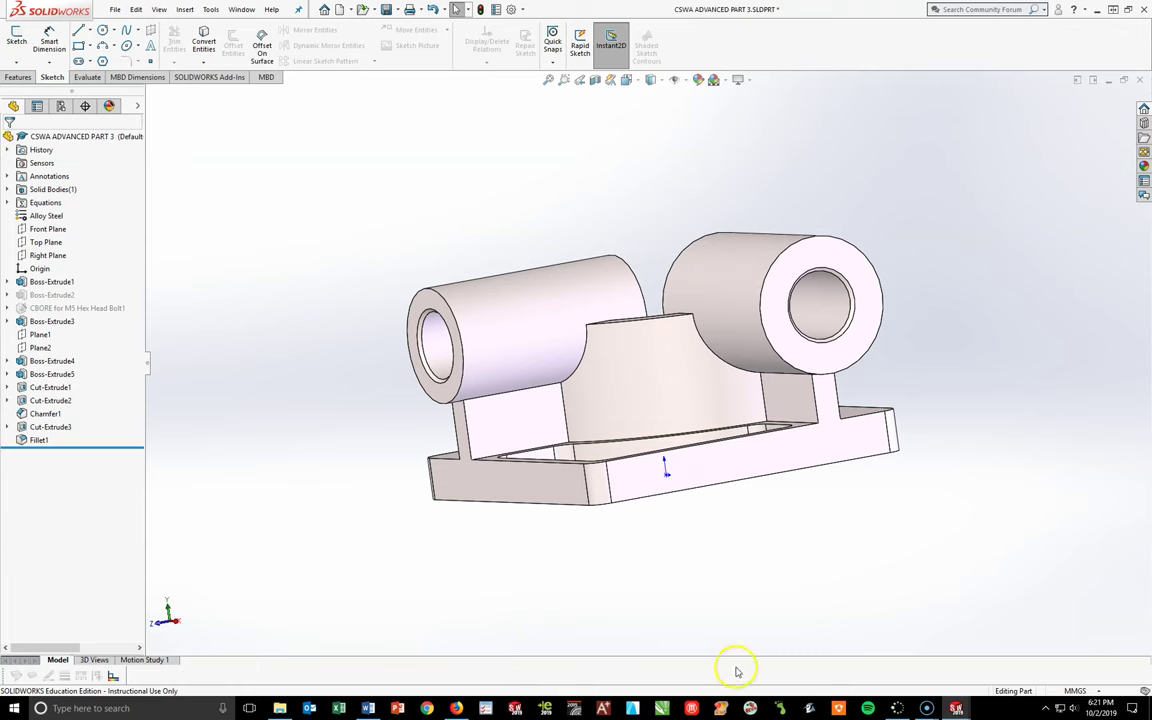
pyautogui.press('space')
pyautogui.click(842, 609)
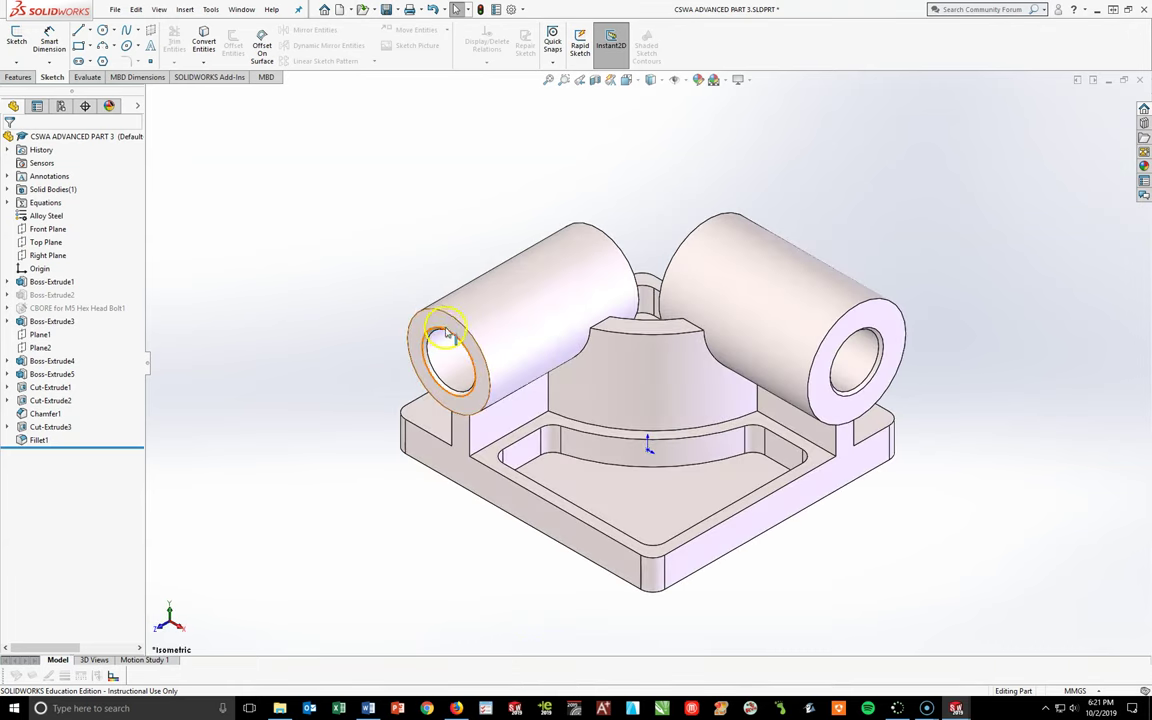
# - Create a reference plane offset 30 mm from the Boss-Extrude4 cylinder's ring-shaped end face, flipped into the cylinder
pyautogui.click(441, 338)
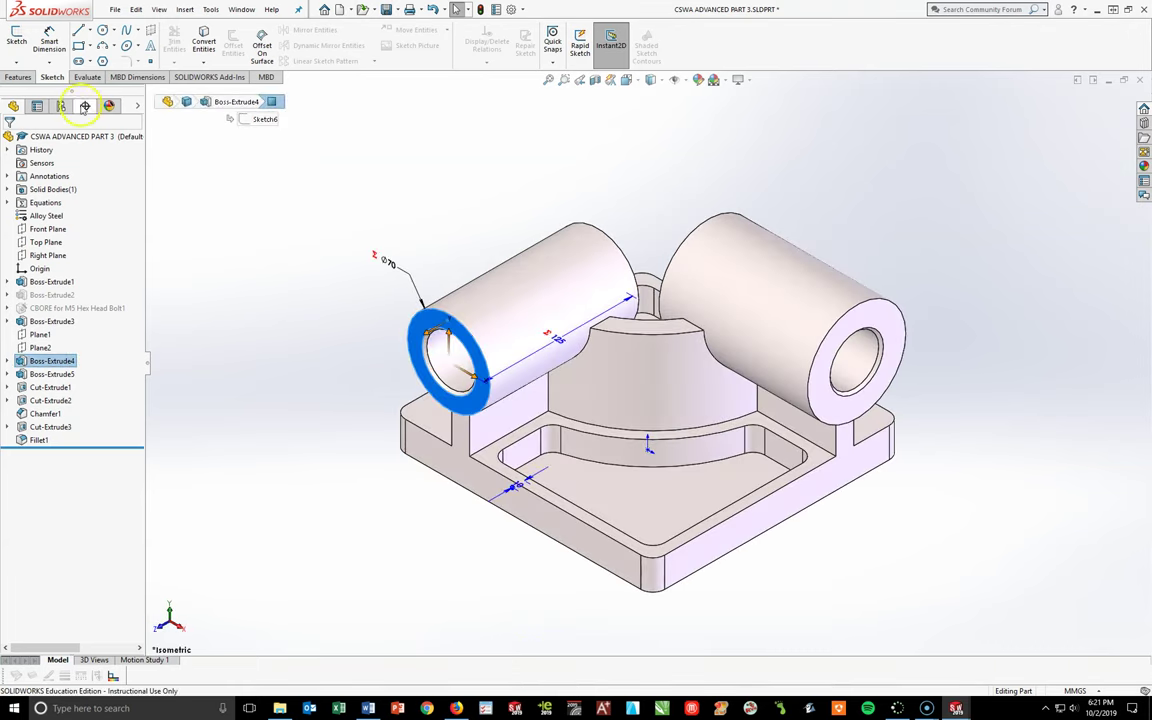
pyautogui.click(19, 79)
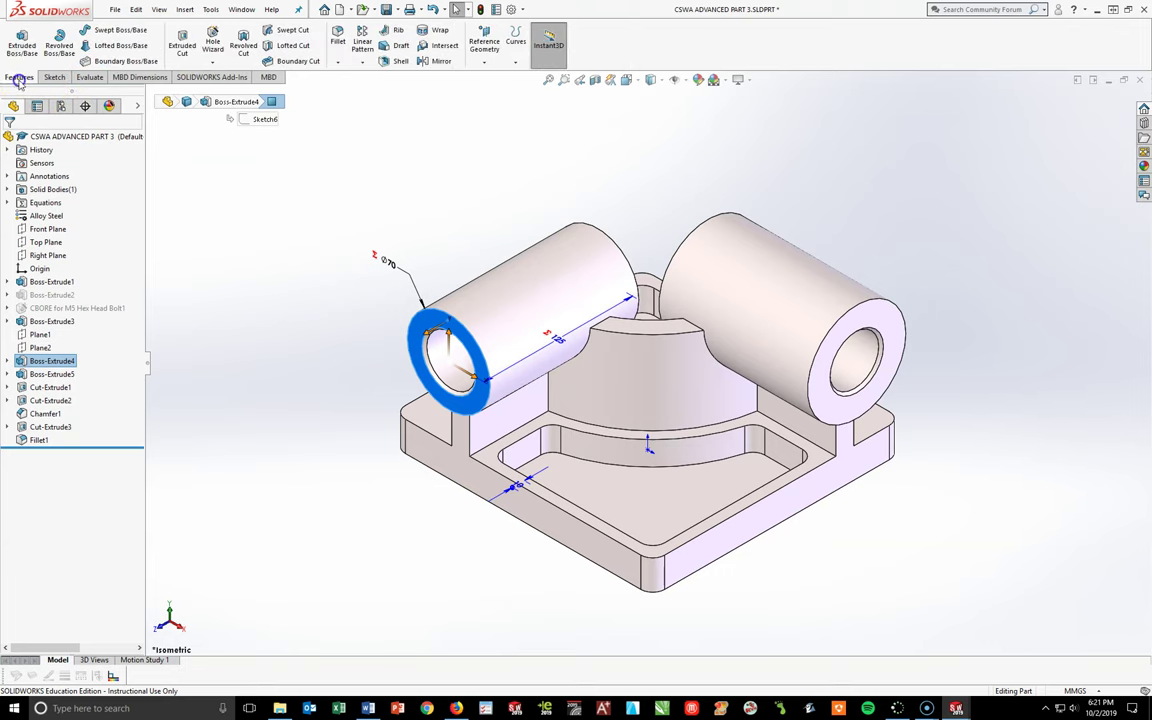
pyautogui.click(480, 62)
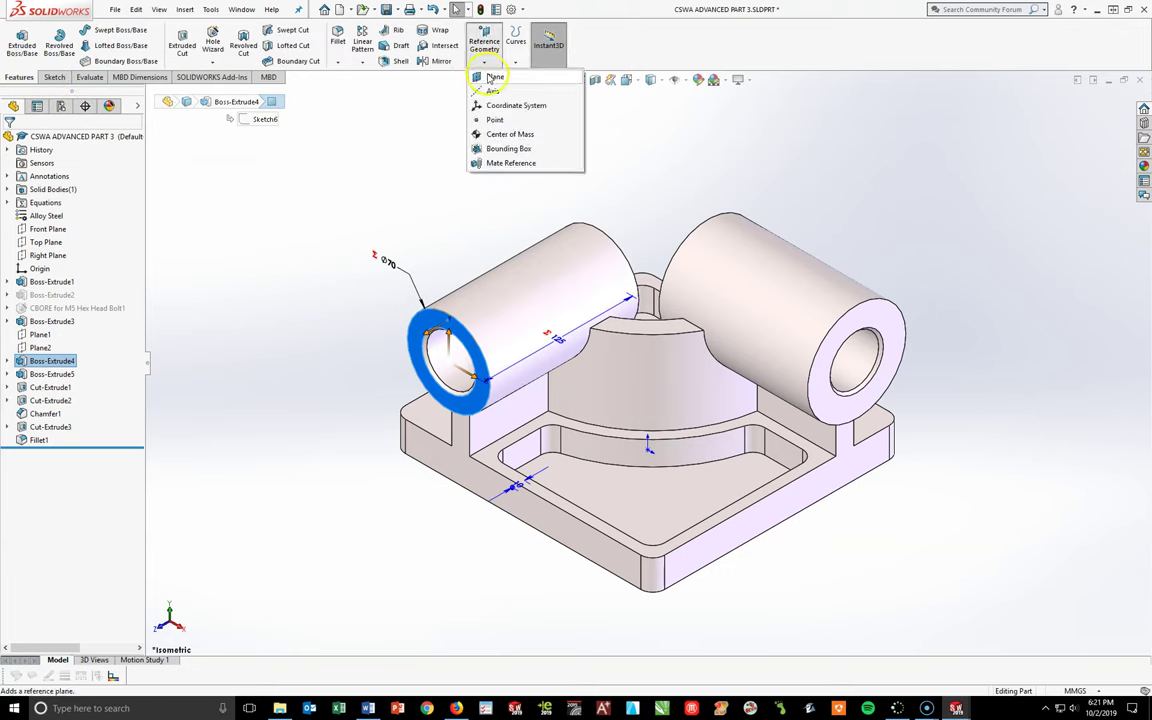
pyautogui.click(492, 77)
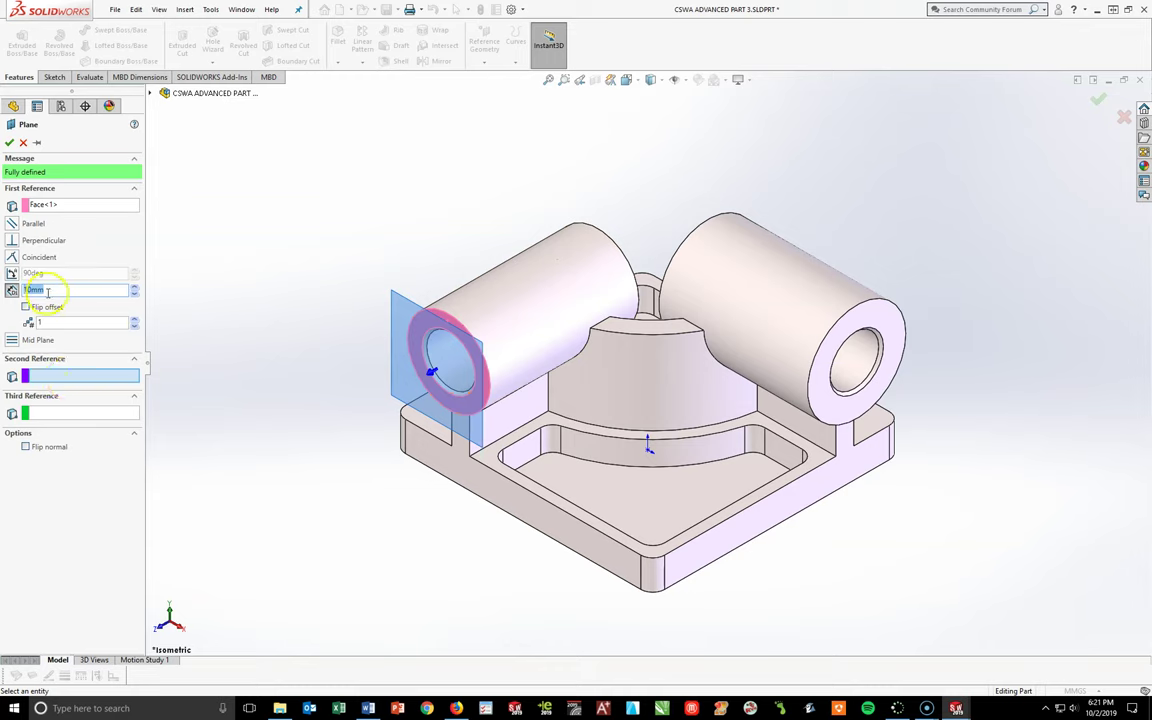
pyautogui.press('Return')
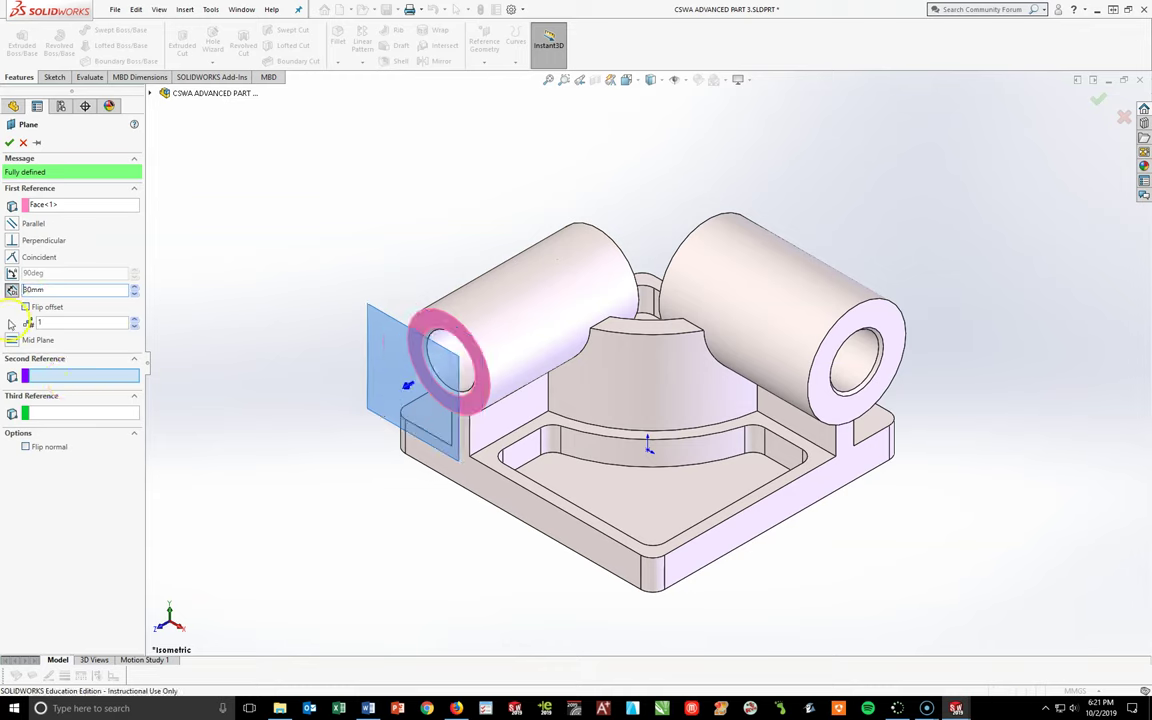
pyautogui.click(25, 307)
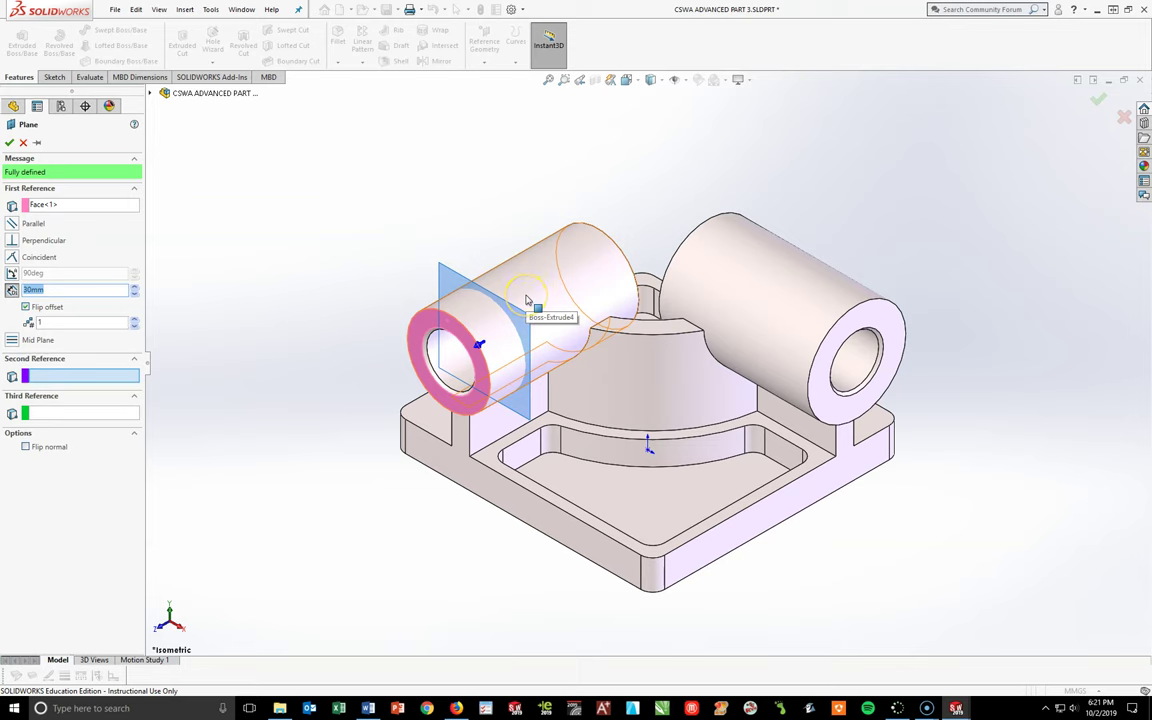
pyautogui.click(10, 143)
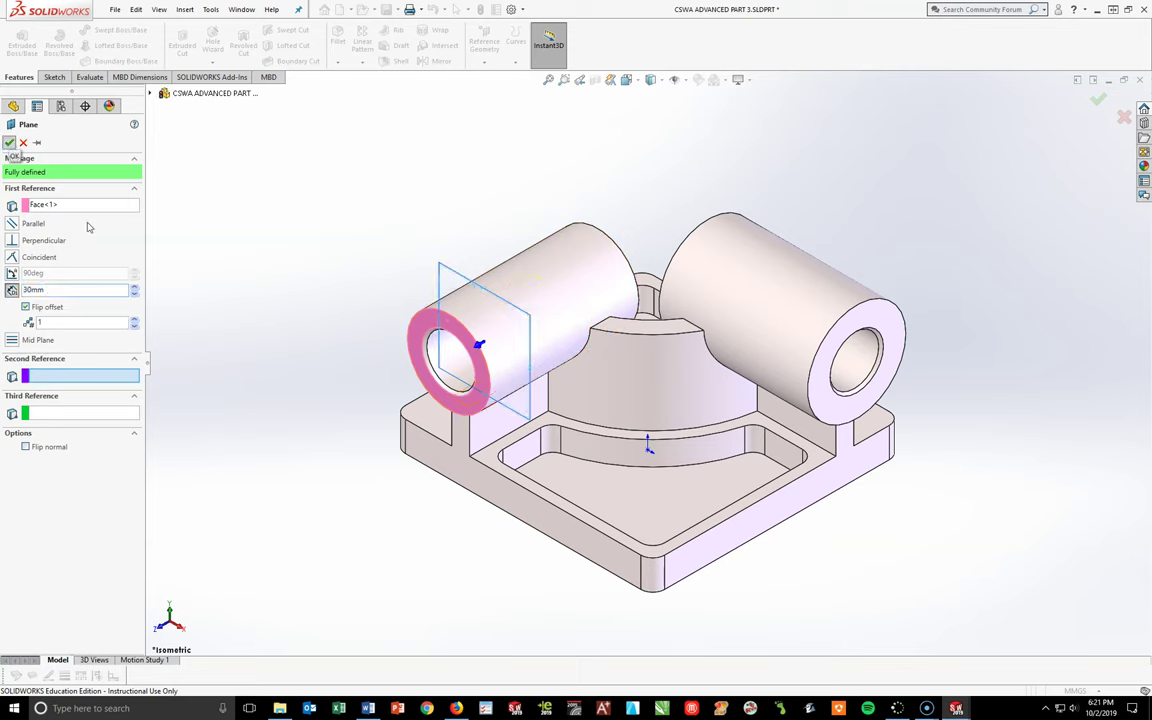
# - Start a sketch on Plane3 facing the view, and convert the cylinder's outer circular edge and inner bore edge into it
pyautogui.click(52, 77)
pyautogui.press('space')
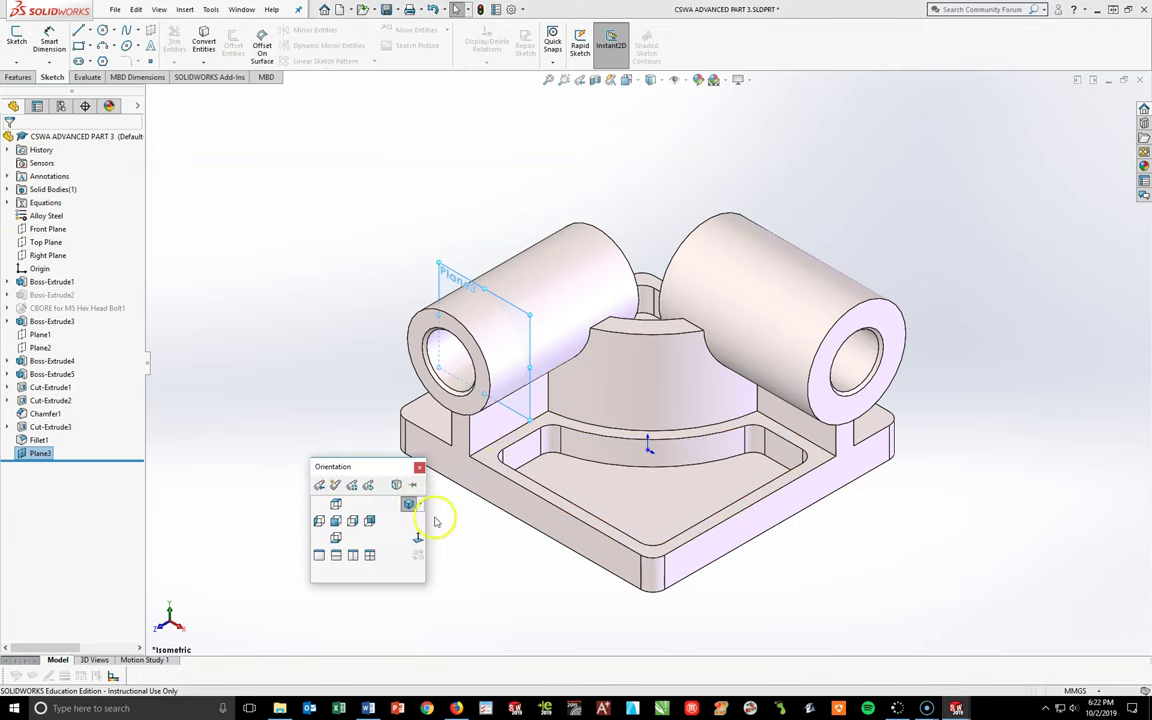
pyautogui.click(424, 541)
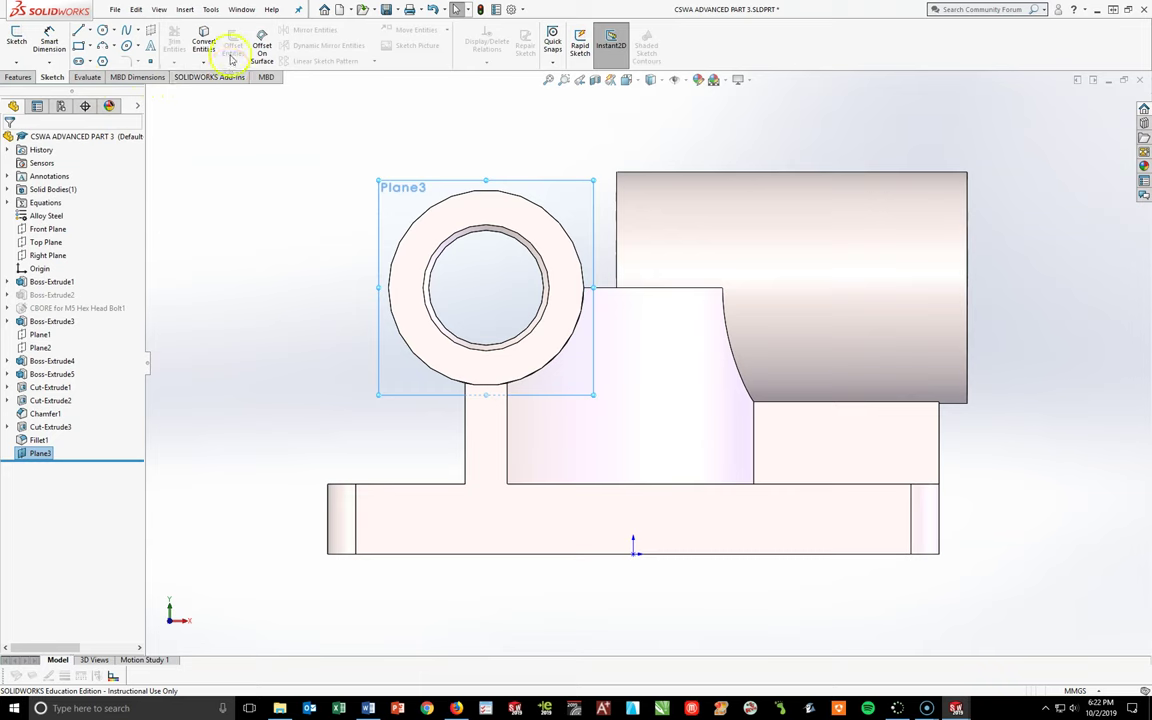
pyautogui.click(432, 205)
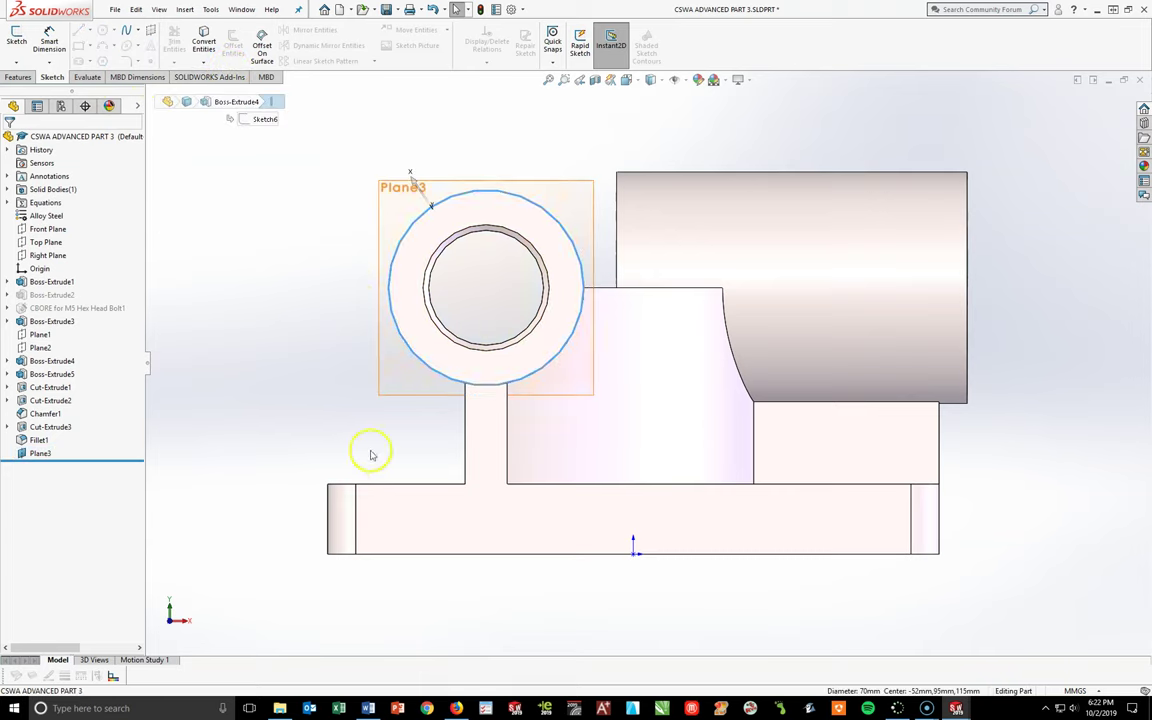
pyautogui.click(510, 239)
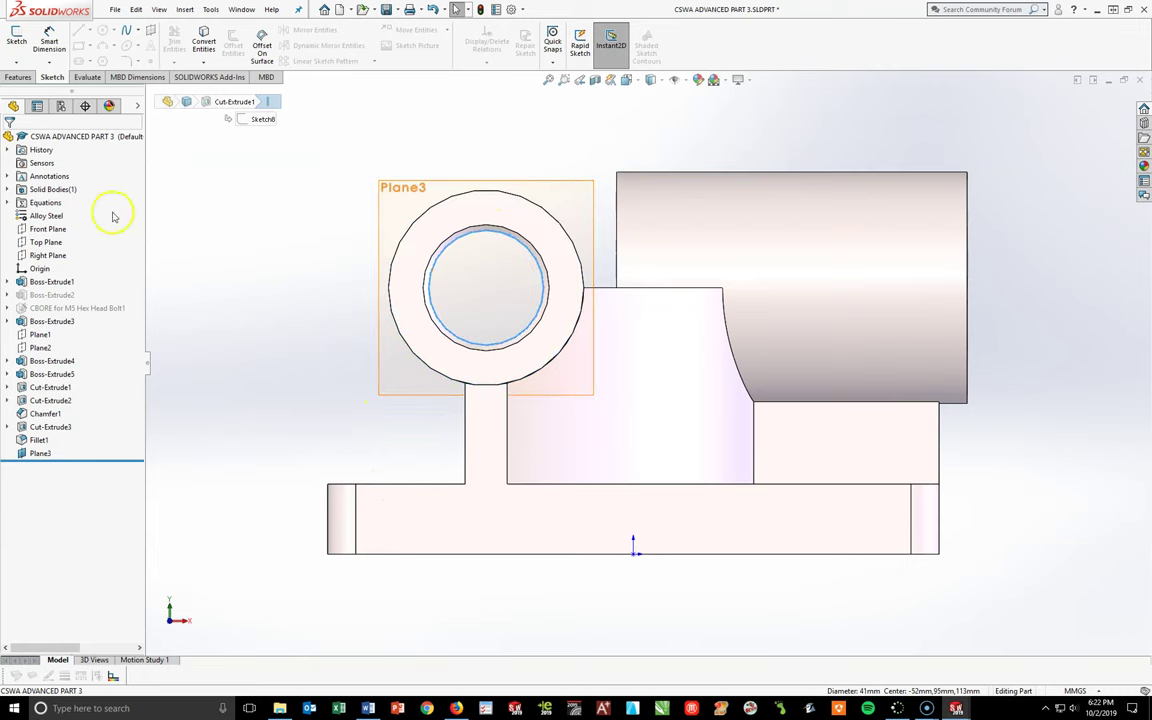
pyautogui.click(400, 240)
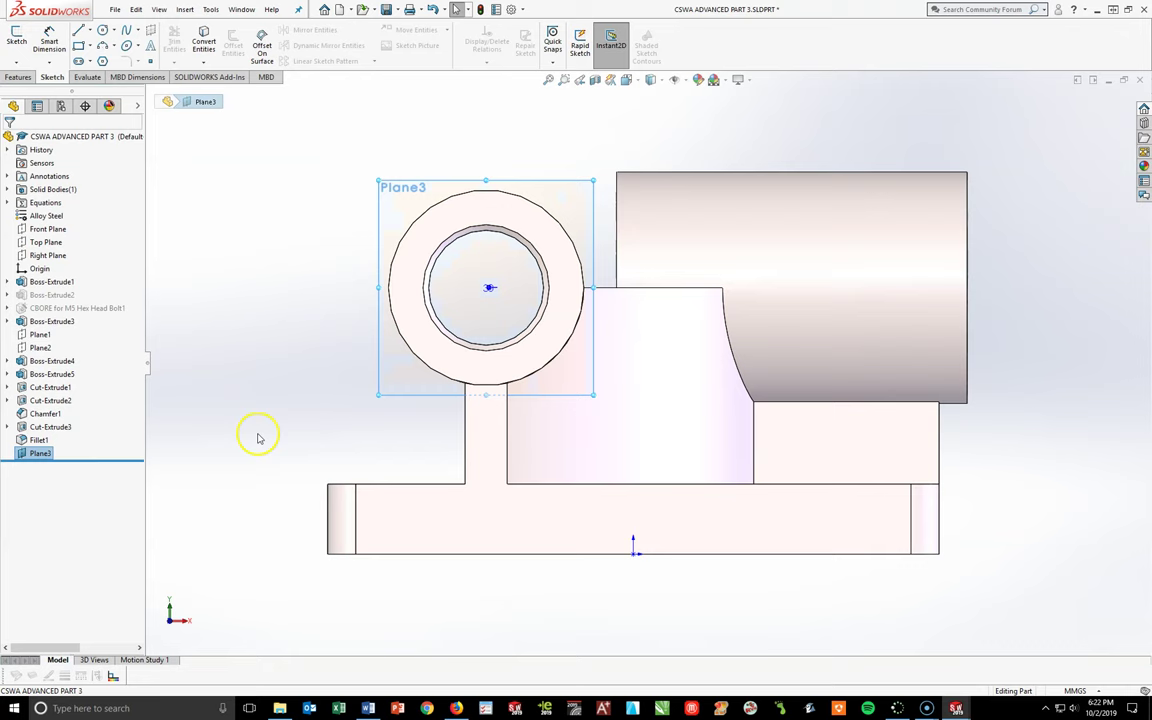
pyautogui.click(16, 40)
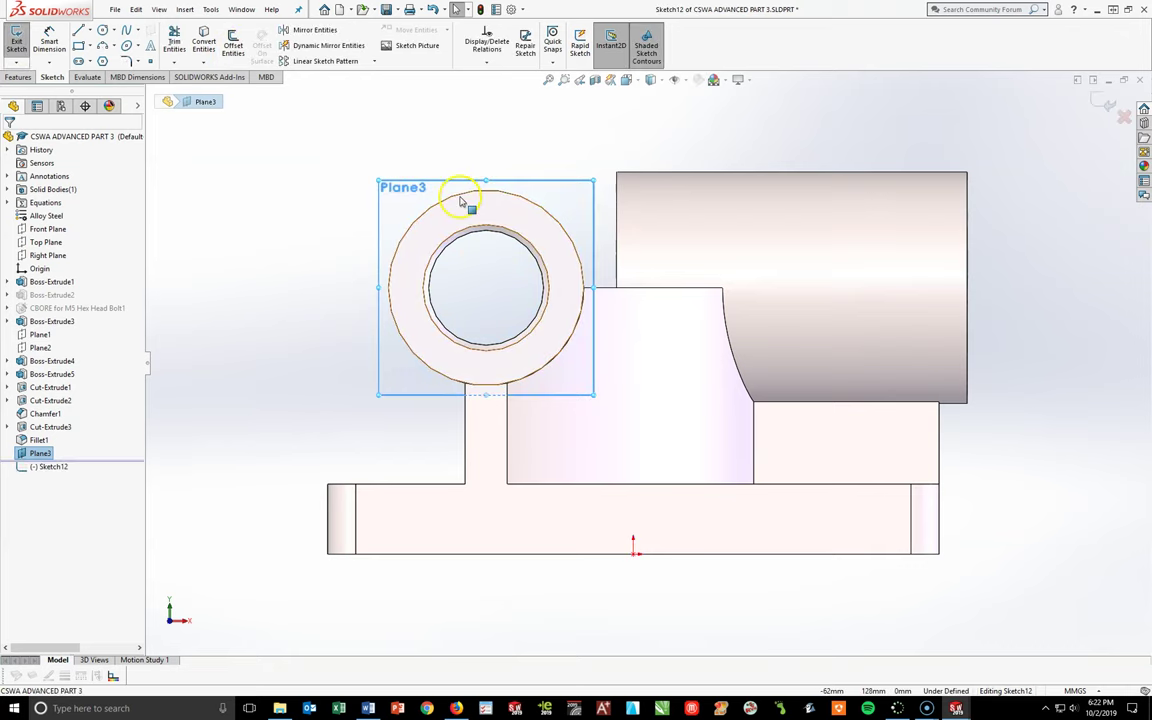
pyautogui.click(461, 201)
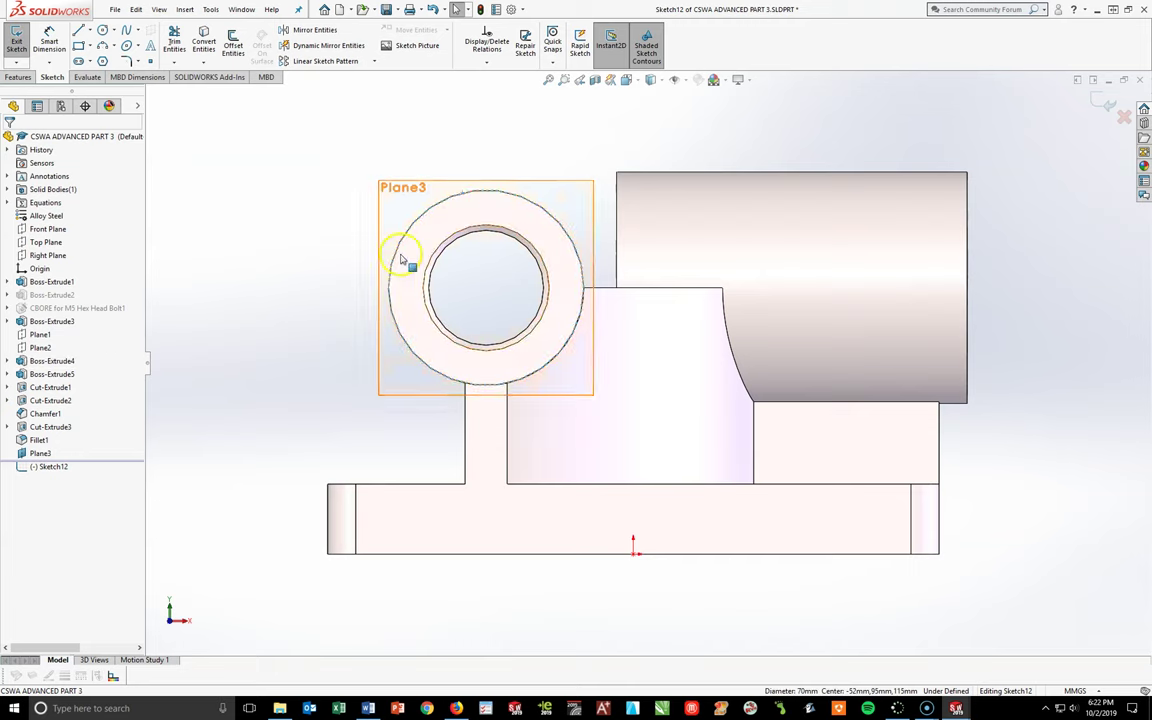
pyautogui.click(203, 45)
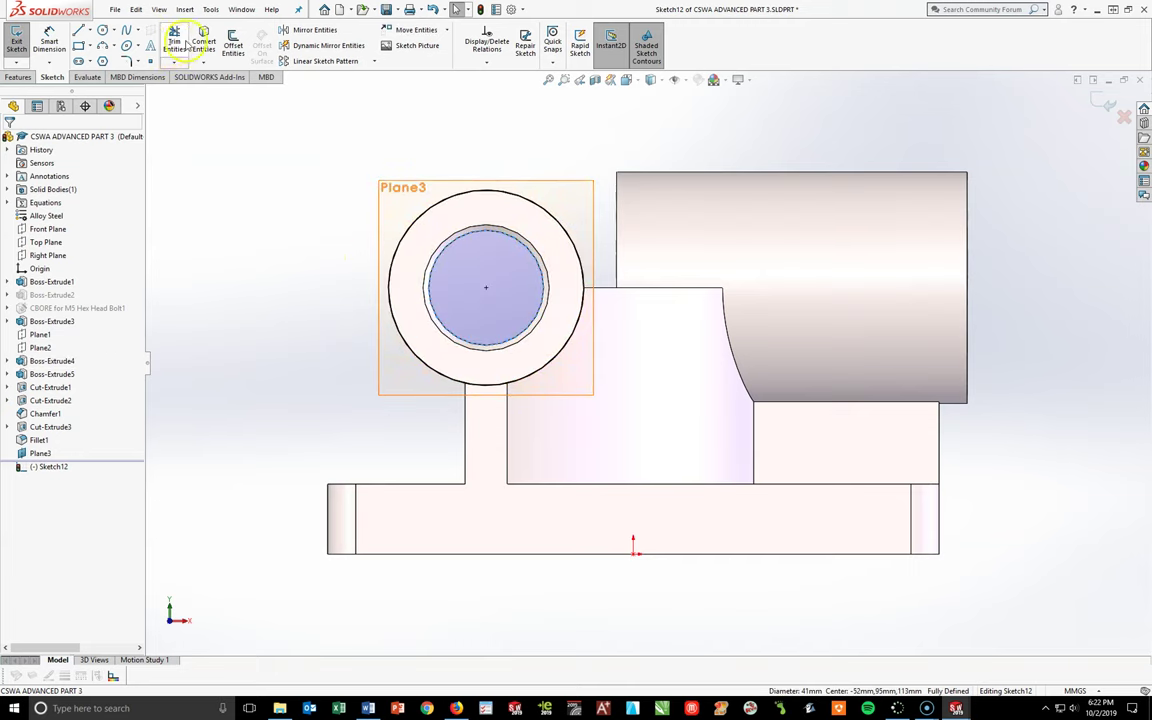
# - Examine the converted circles inside the cylinder from several angles, ending in a view normal to the sketch plane
pyautogui.scroll(2, 609, 390)
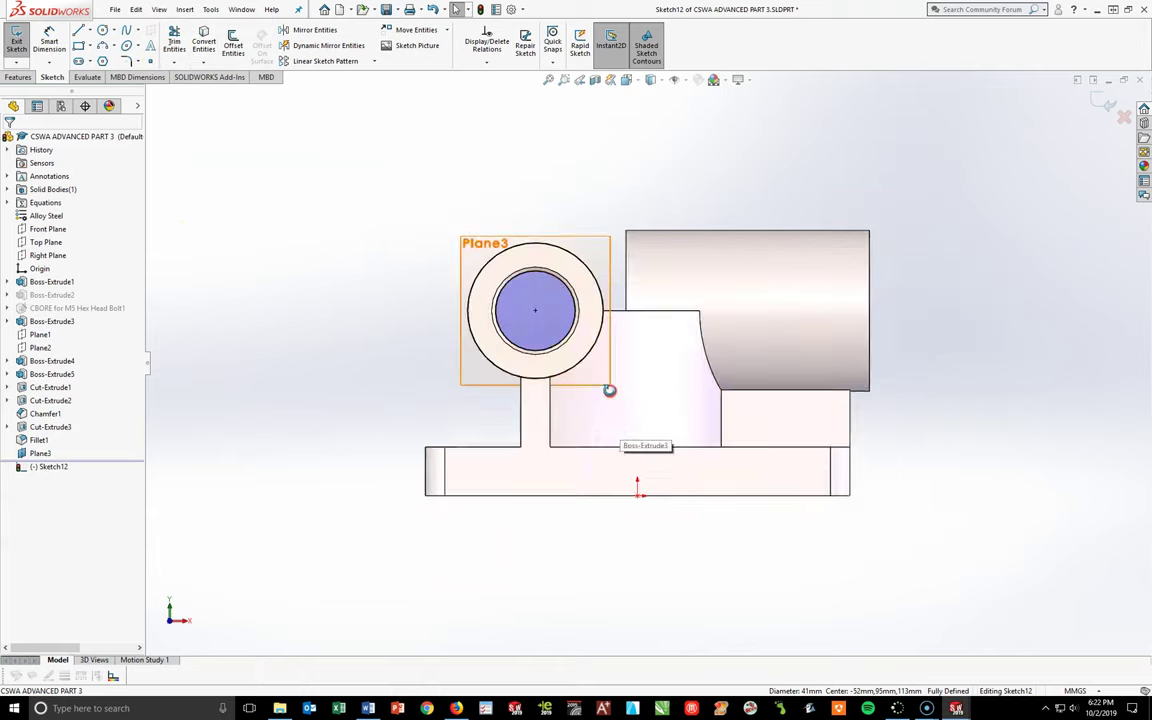
pyautogui.hotkey('ctrl', '7')
pyautogui.scroll(-5, 576, 406)
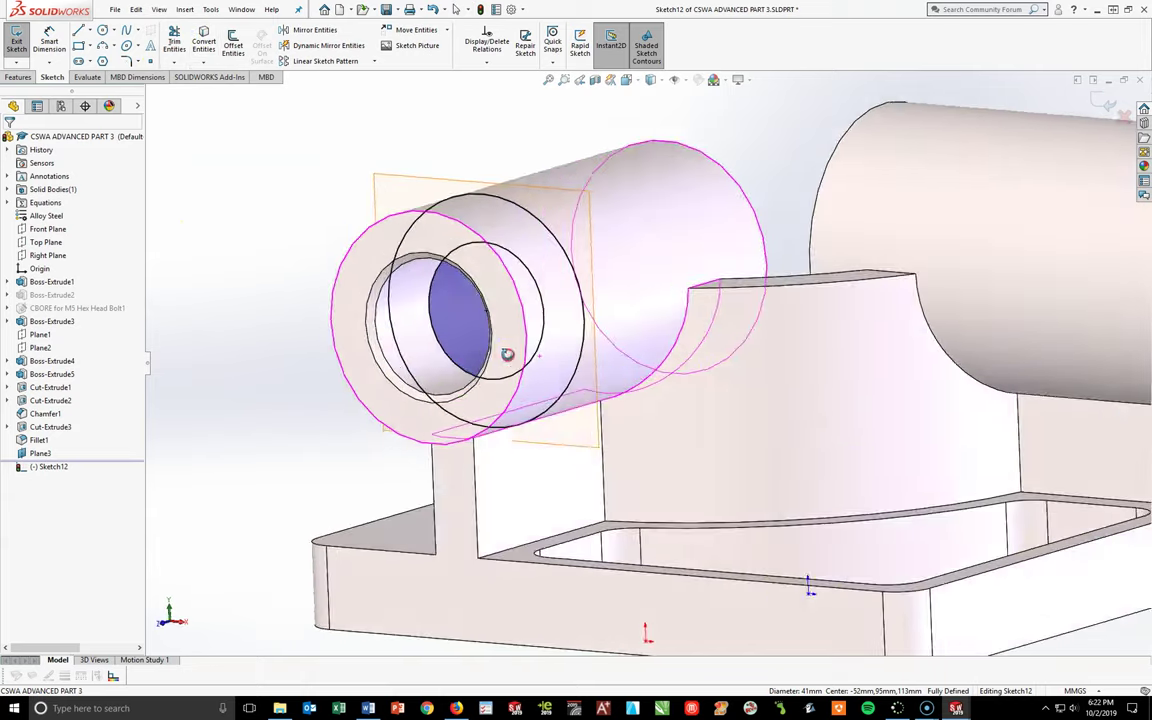
pyautogui.moveTo(508, 354); pyautogui.dragTo(481, 328, button='middle')
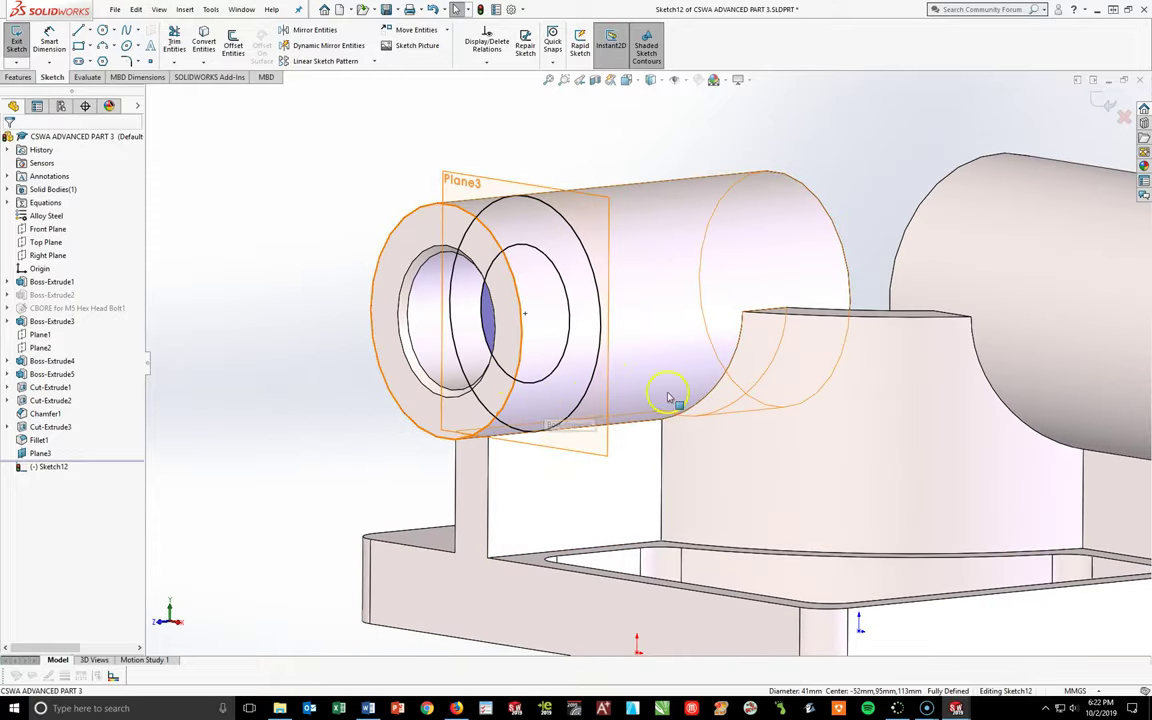
pyautogui.moveTo(607, 442); pyautogui.dragTo(504, 442, button='middle')
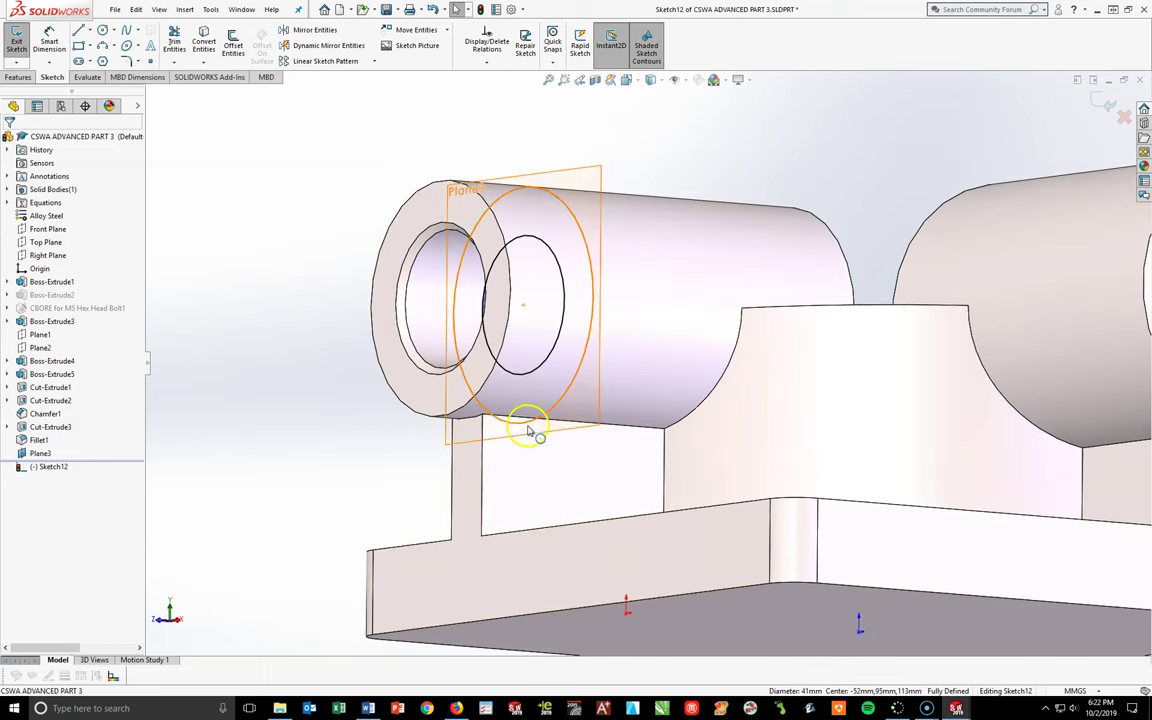
pyautogui.moveTo(530, 458); pyautogui.dragTo(600, 490, button='middle')
pyautogui.hotkey('ctrl', '8')
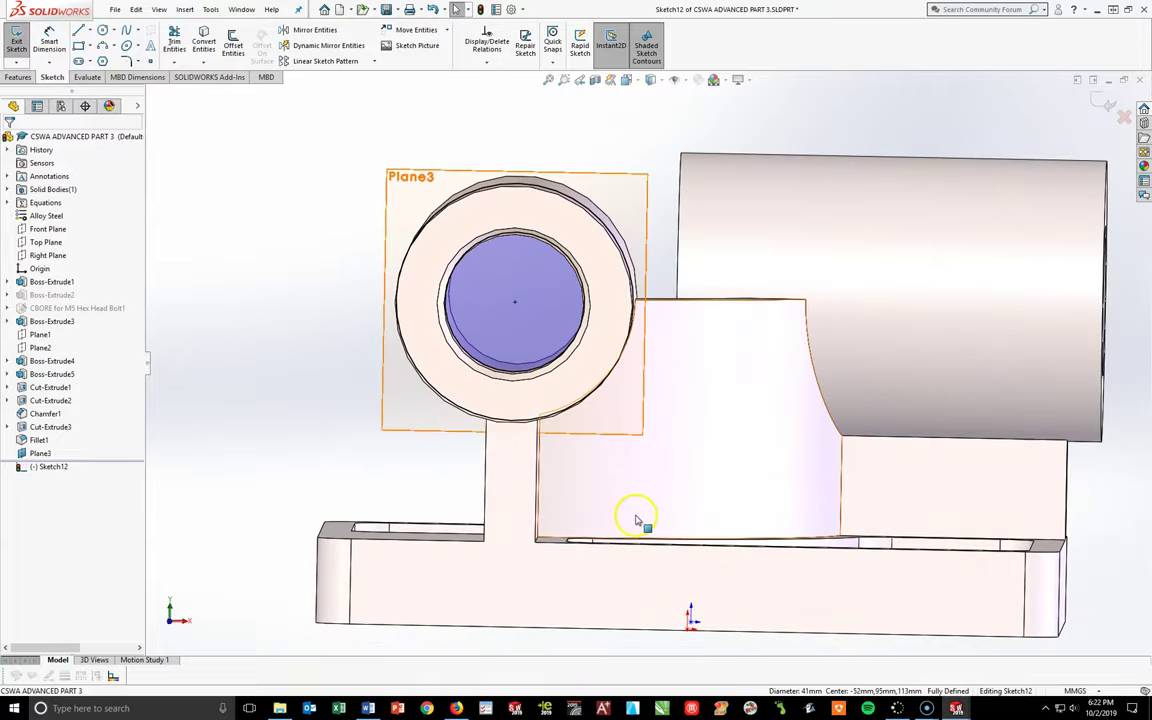
pyautogui.press('space')
pyautogui.click(740, 600)
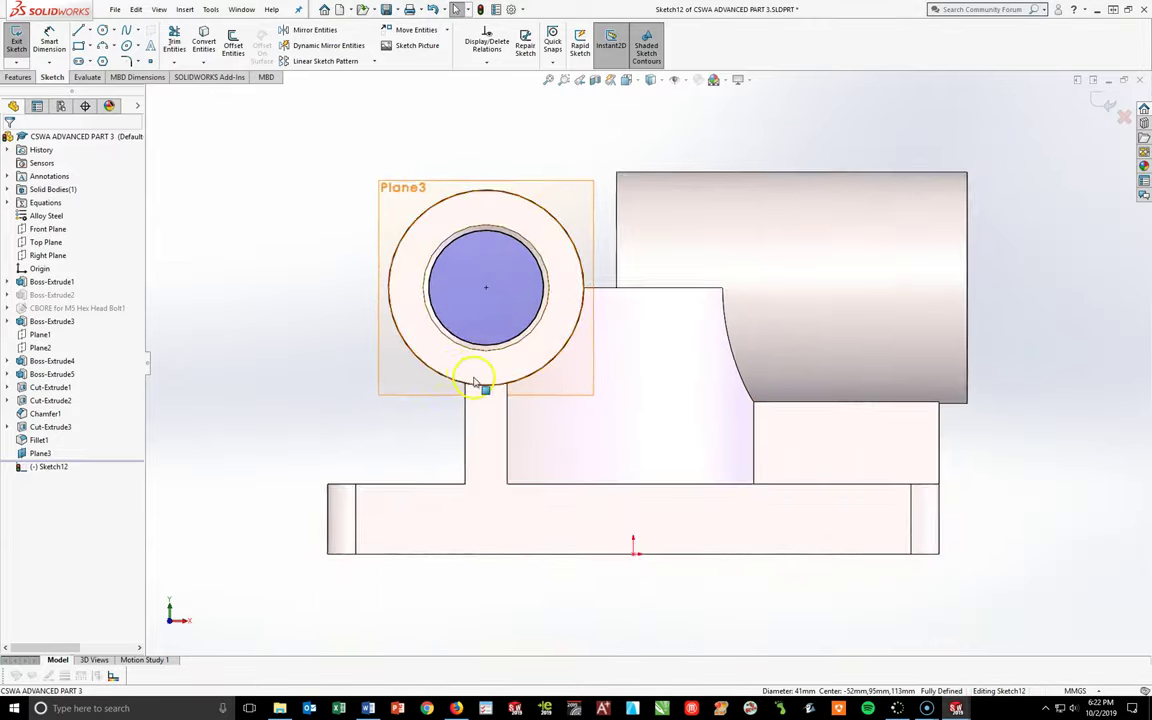
# - Sketch two vertical lines from the supporting rib's upper corners up to the converted inner circle
pyautogui.scroll(-5, 478, 382)
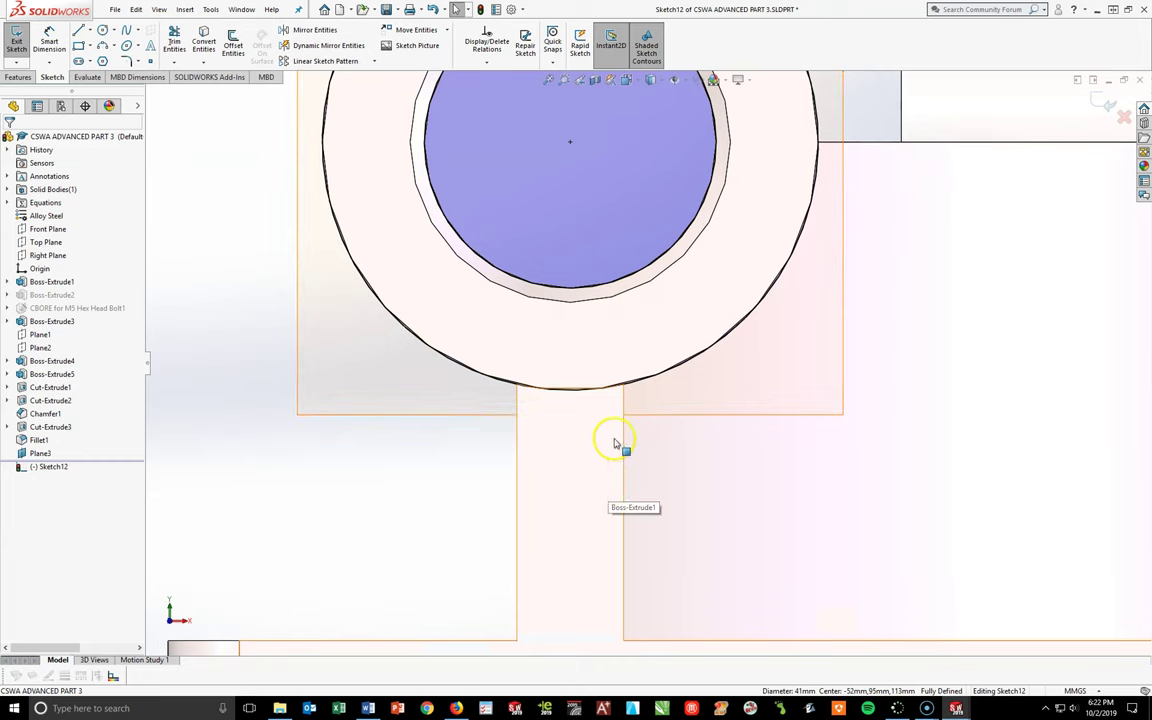
pyautogui.click(78, 30)
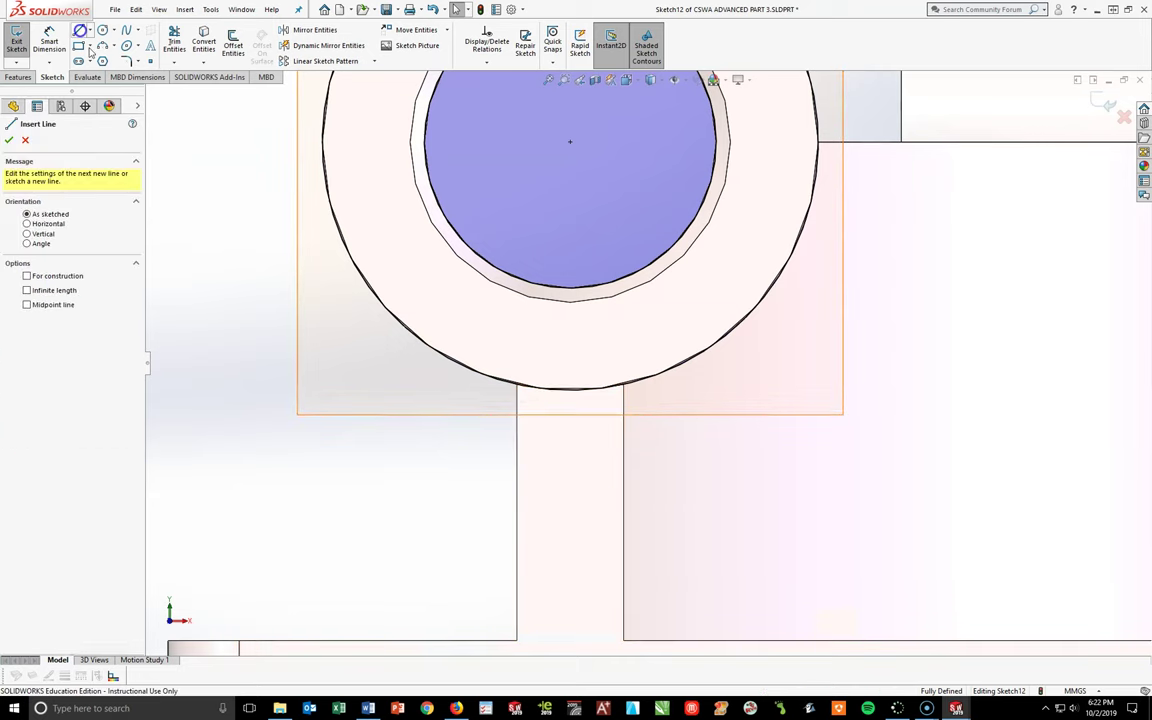
pyautogui.click(517, 386)
pyautogui.click(518, 284)
pyautogui.press('Escape')
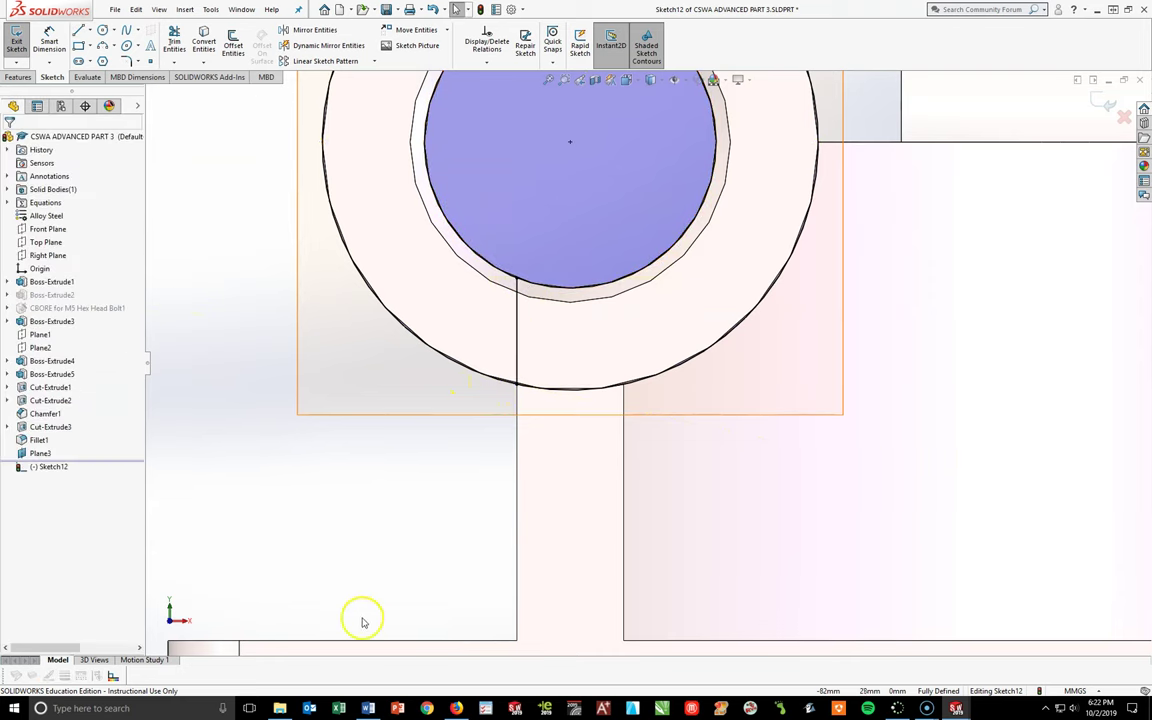
pyautogui.click(84, 32)
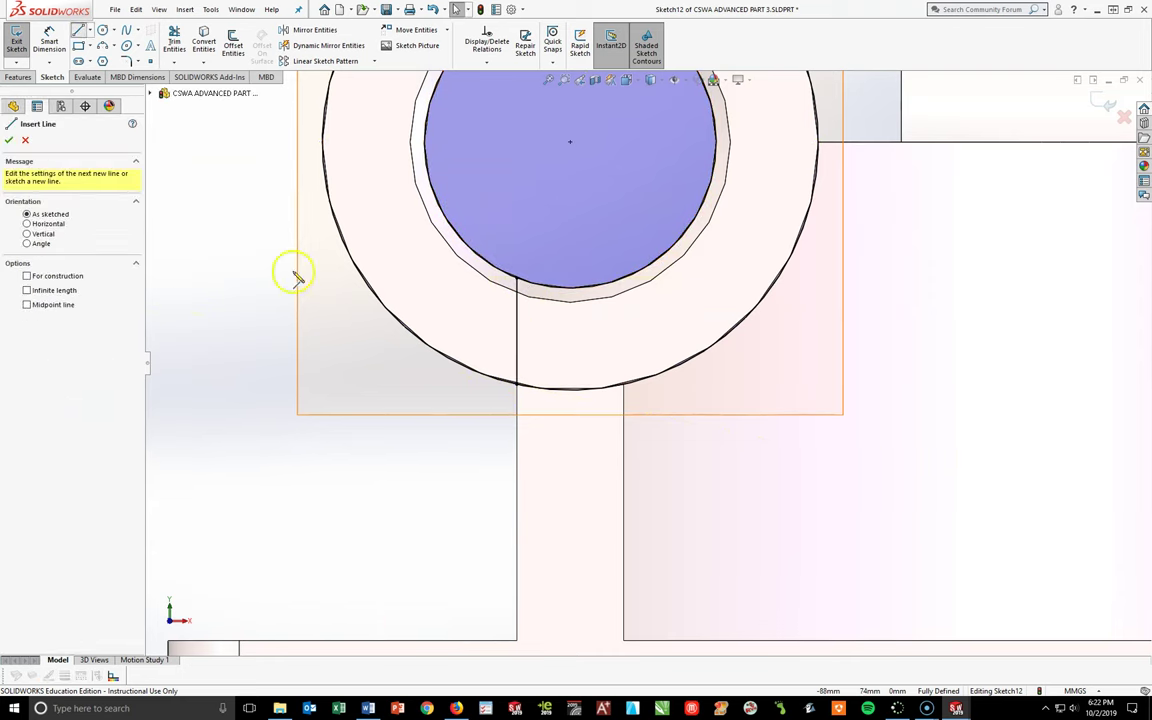
pyautogui.click(624, 388)
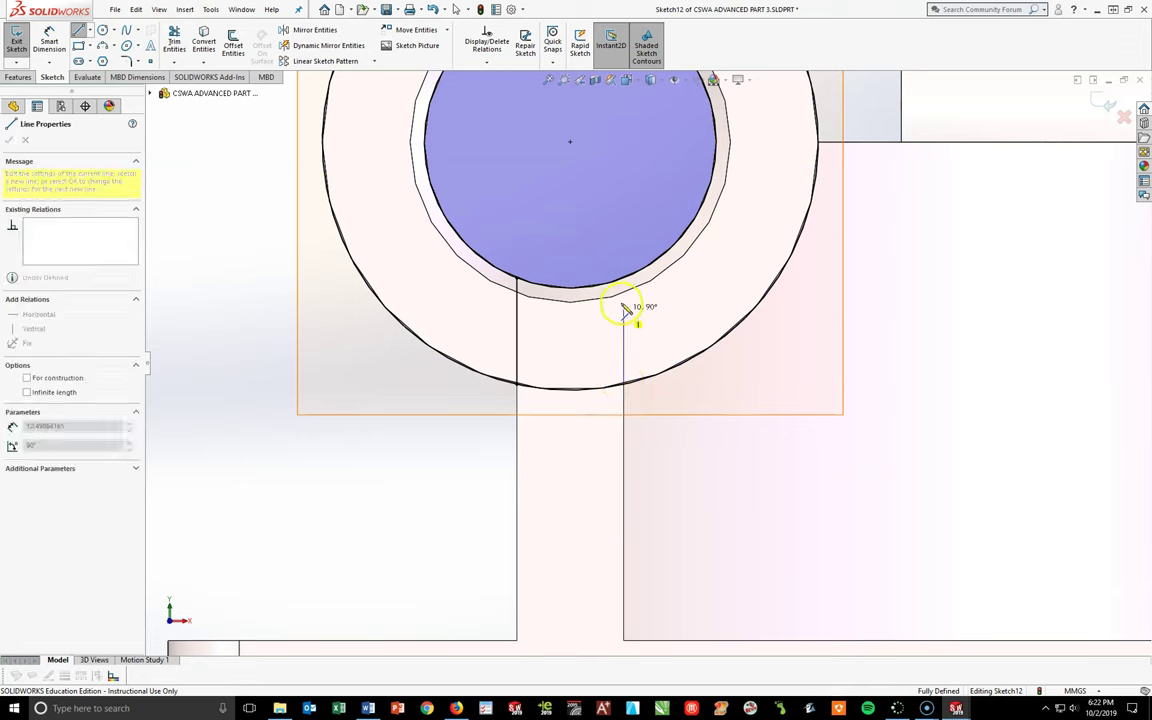
pyautogui.click(624, 283)
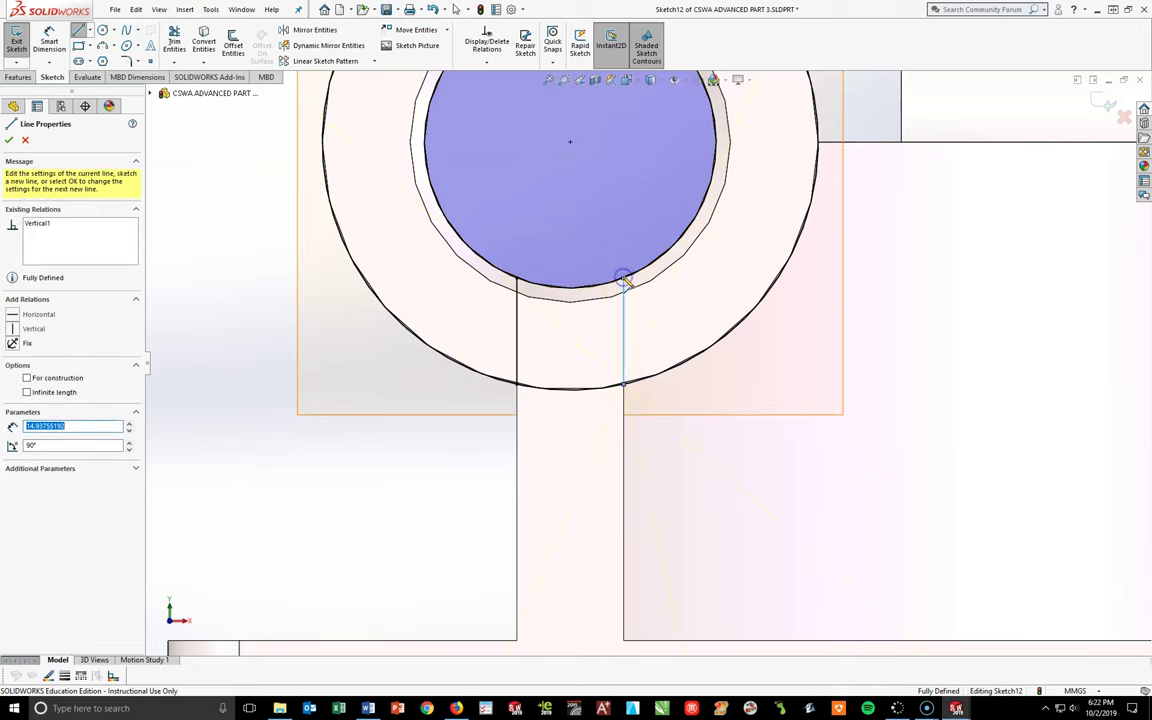
pyautogui.press('Escape')
pyautogui.press('Escape')
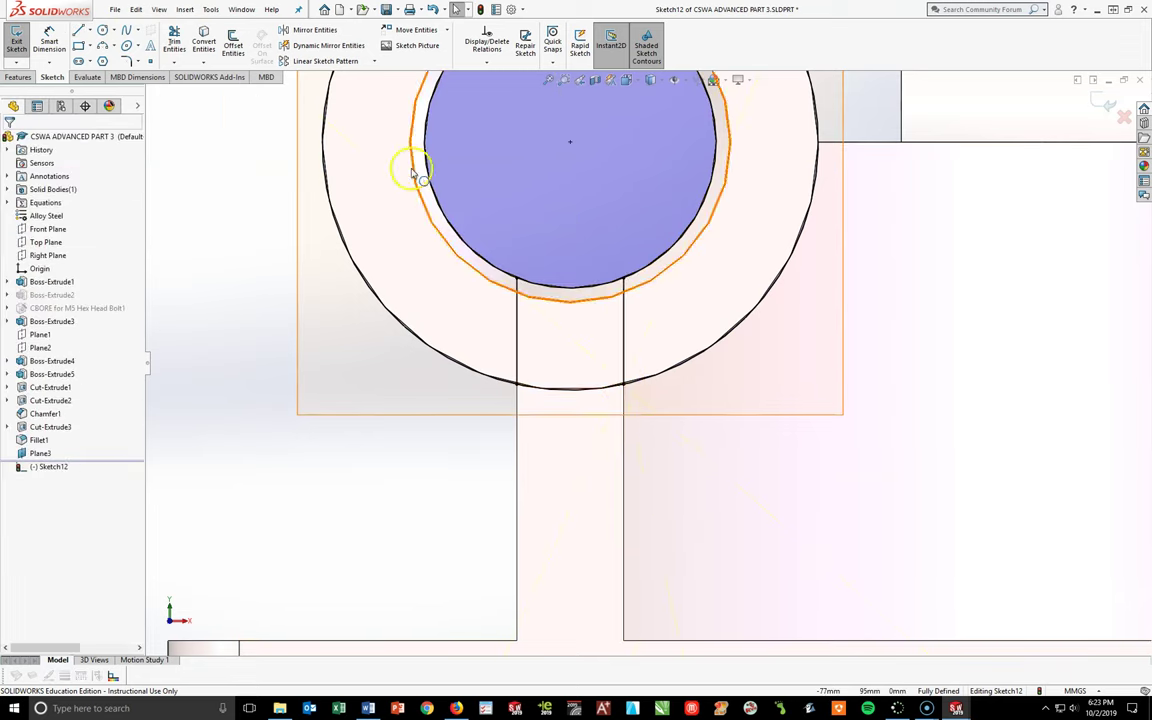
# - Trim away the lower segments of the inner and outer circles that lie between the two vertical lines
pyautogui.click(174, 42)
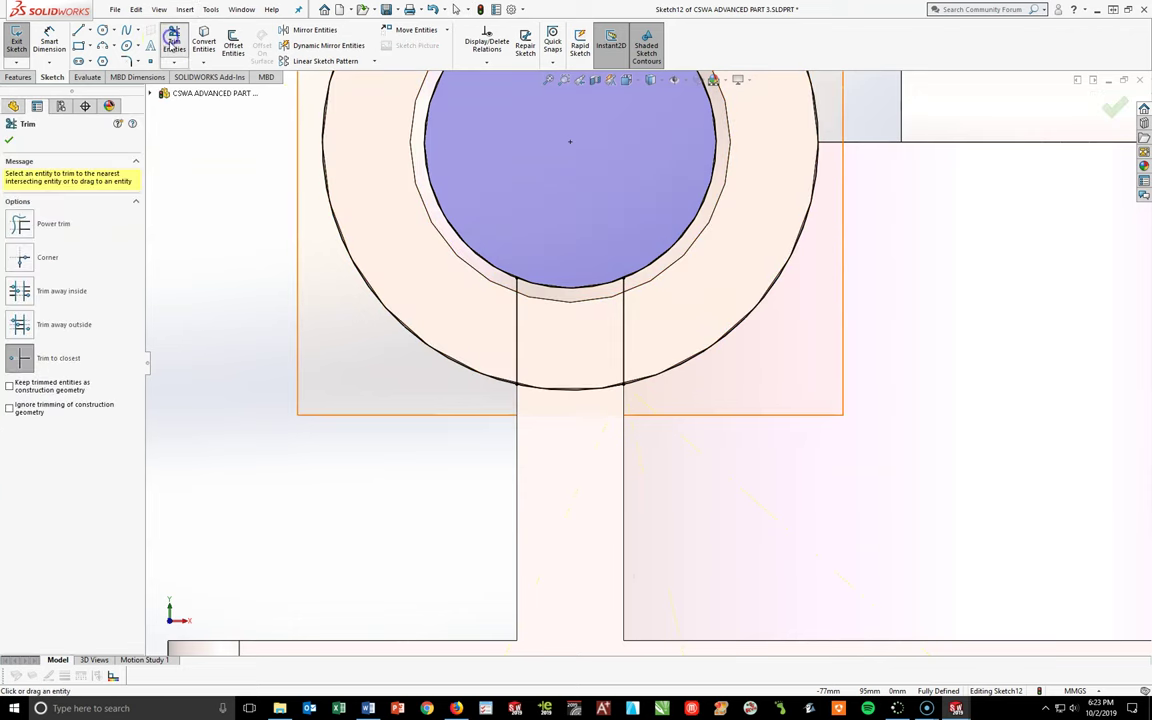
pyautogui.click(578, 289)
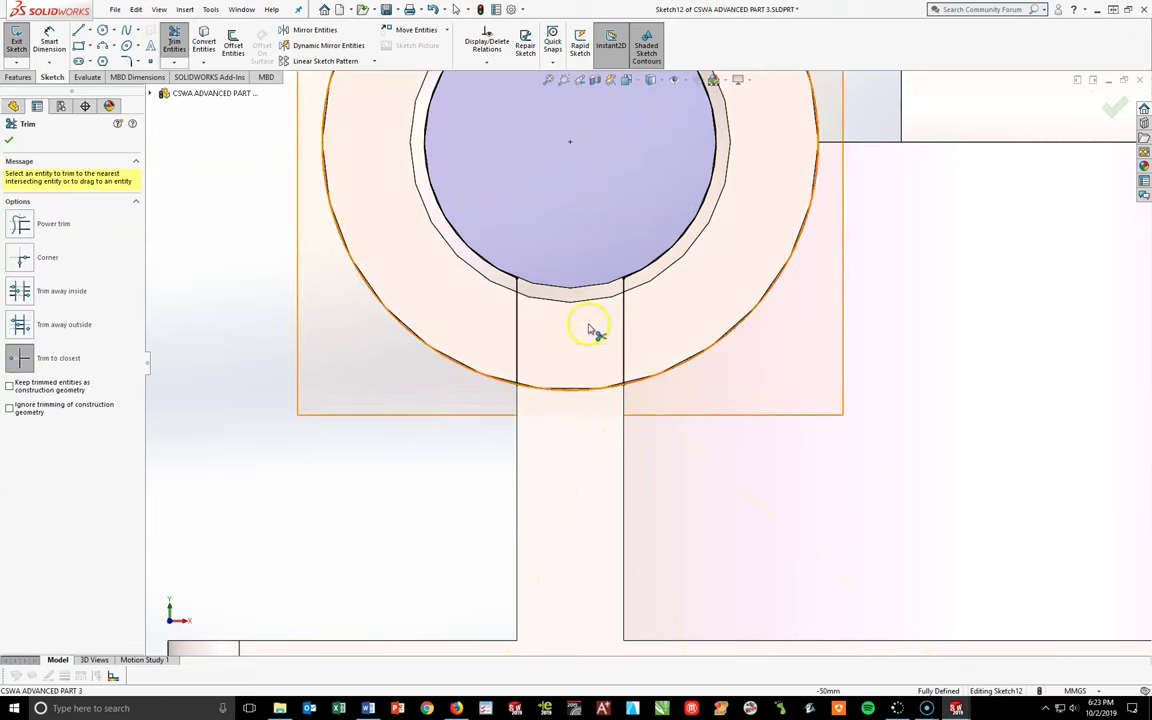
pyautogui.click(579, 393)
pyautogui.scroll(5, 643, 390)
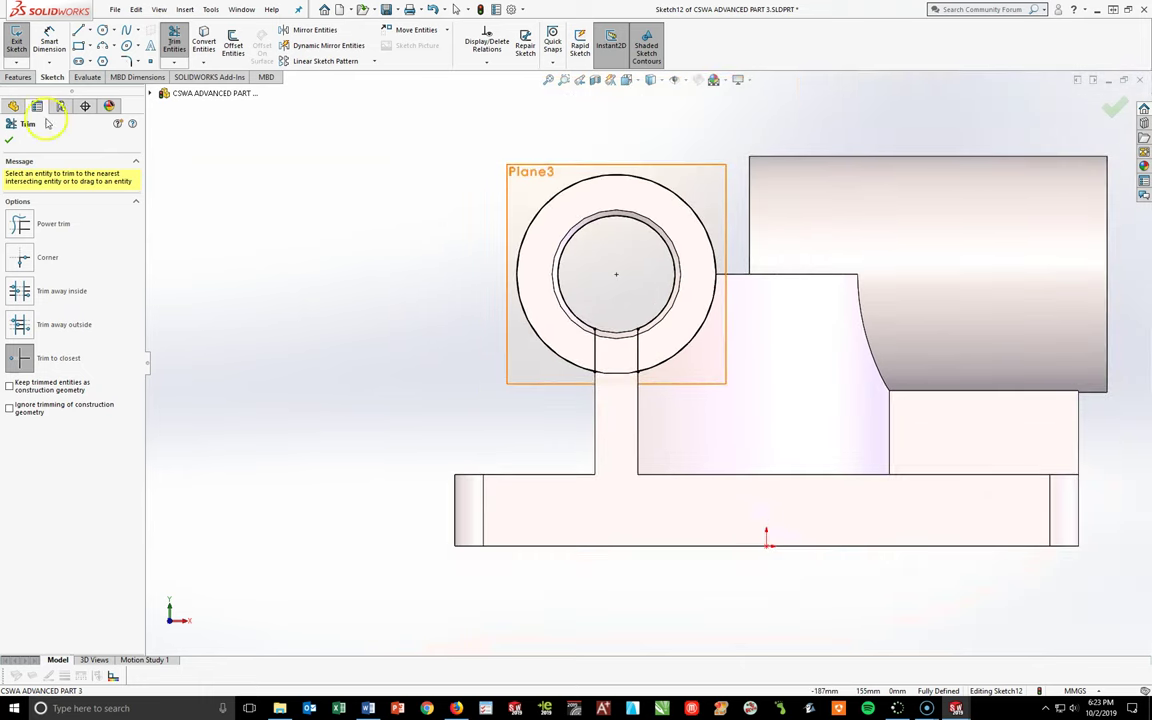
pyautogui.click(13, 138)
# - Hide Plane3 and view the closed ring profile on the cylinder from an angle
pyautogui.click(45, 453)
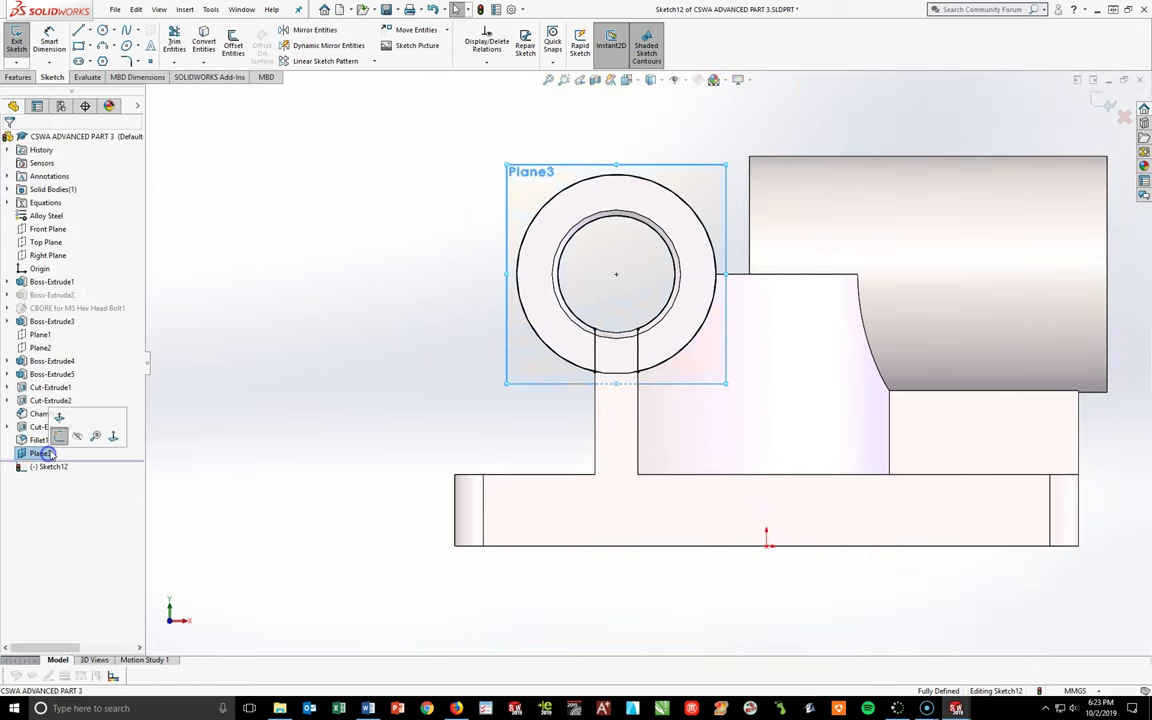
pyautogui.click(80, 437)
pyautogui.scroll(2, 663, 429)
pyautogui.moveTo(710, 404)
pyautogui.mouseDown(button='middle')
pyautogui.moveTo(638, 381)
pyautogui.moveTo(661, 357)
pyautogui.moveTo(583, 373)
pyautogui.moveTo(627, 360)
pyautogui.moveTo(589, 363)
pyautogui.moveTo(568, 413)
pyautogui.mouseUp(button='middle')
pyautogui.scroll(-3, 638, 381)
pyautogui.scroll(-2, 583, 373)
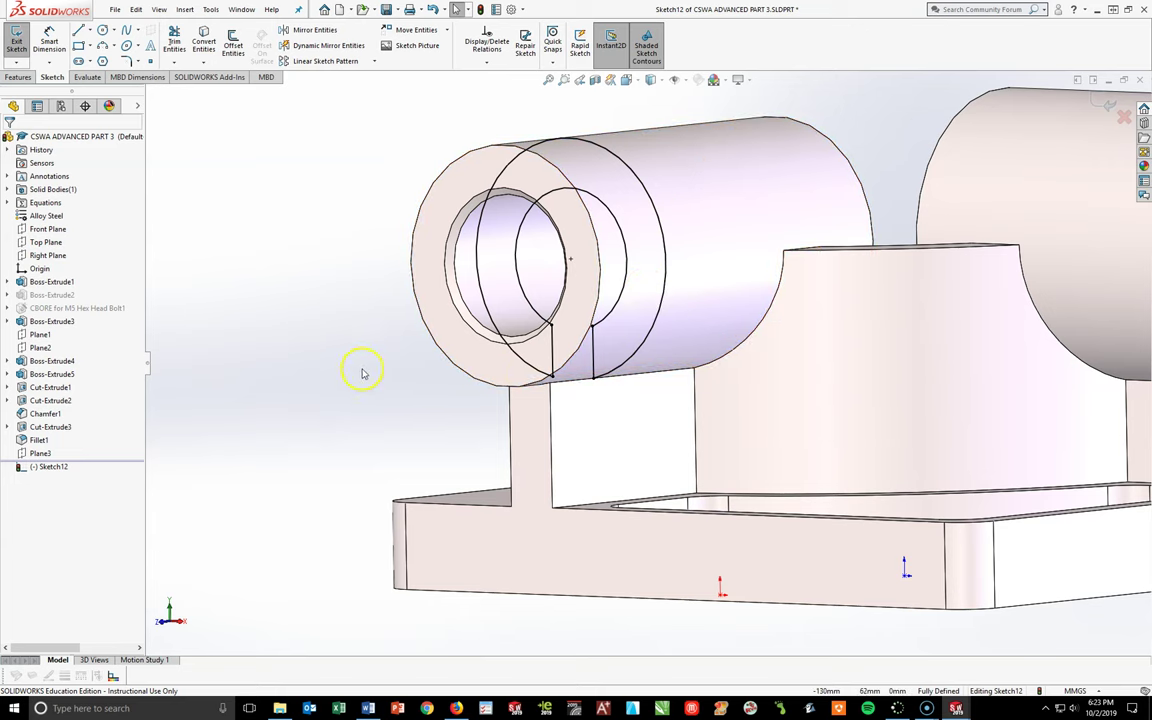
# - Cut-extrude the open-bottomed ring profile as a blind cut 30 mm deep through the cylinder wall
pyautogui.click(16, 77)
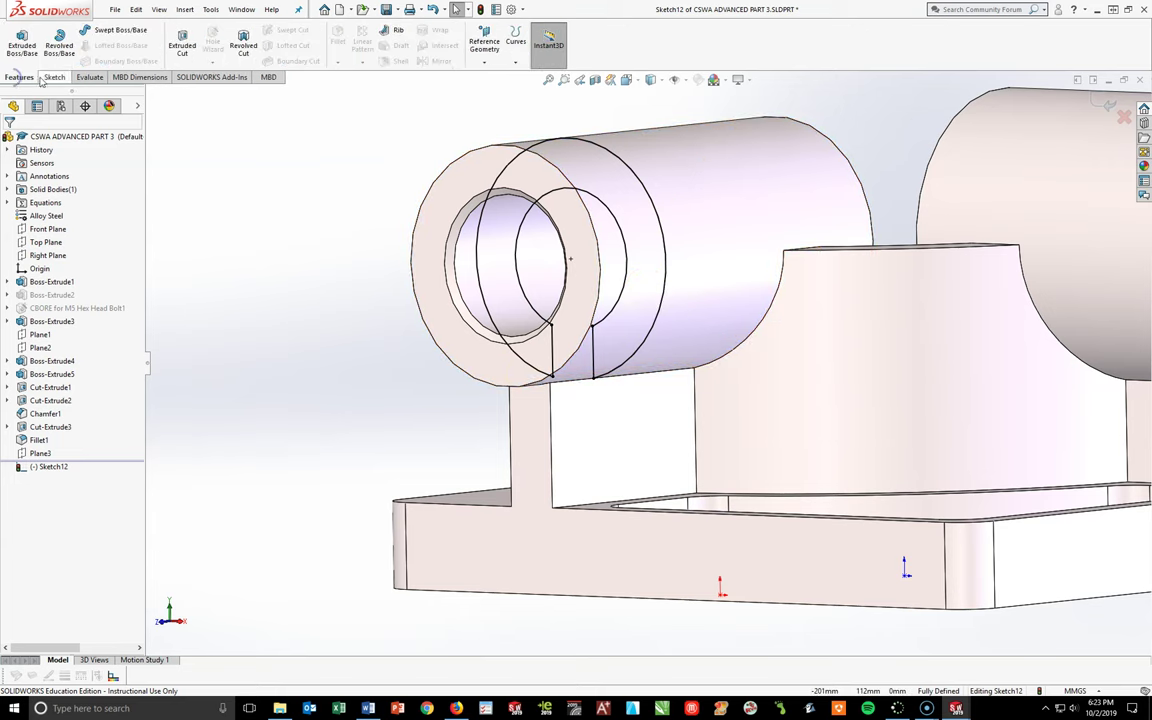
pyautogui.click(183, 44)
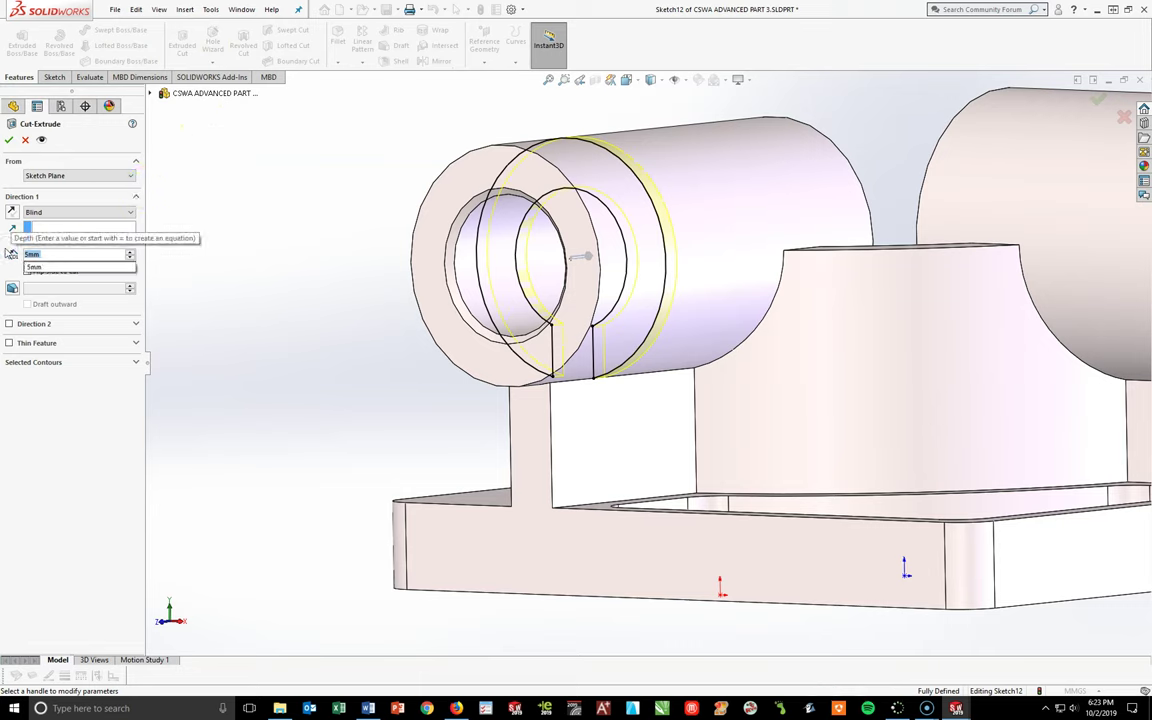
pyautogui.write('30')
pyautogui.press('Return')
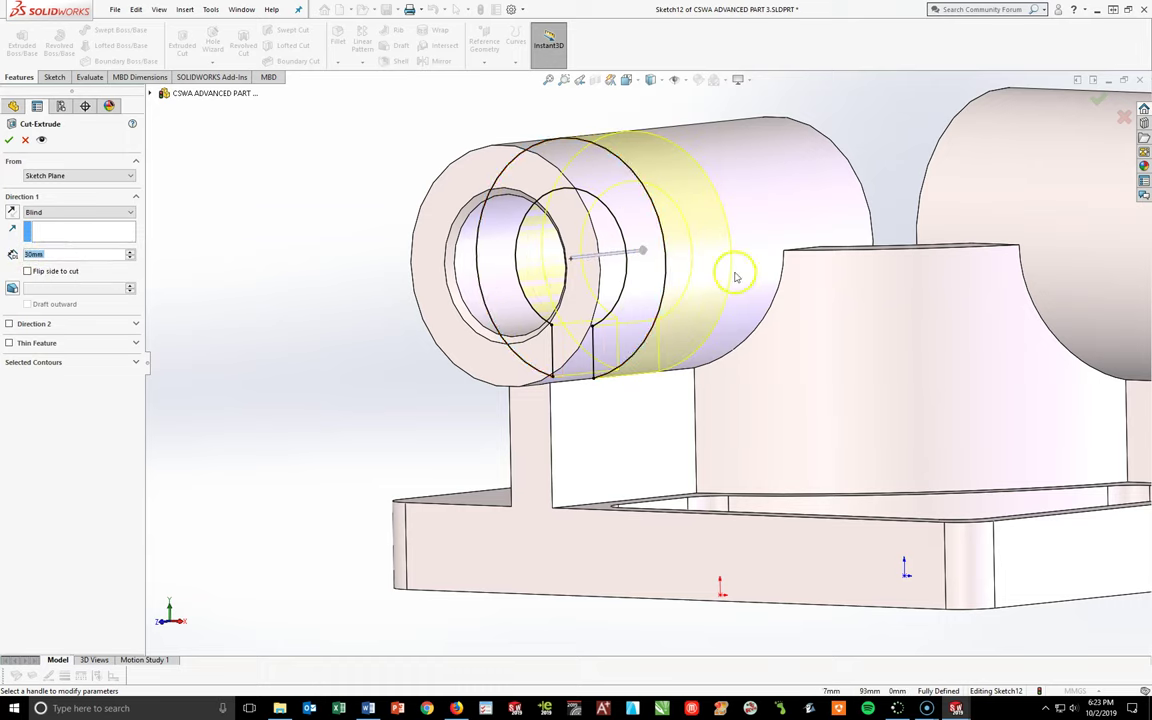
pyautogui.click(7, 139)
pyautogui.moveTo(620, 455); pyautogui.dragTo(651, 459, button='middle')
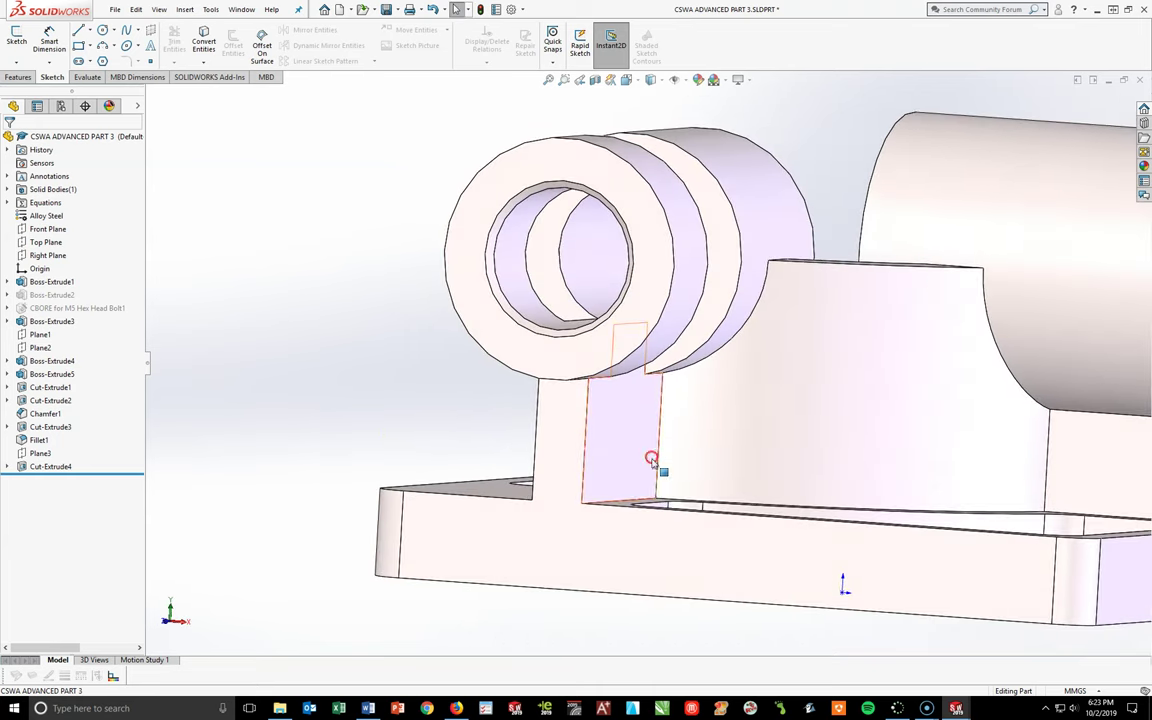
# - Edit the sketch of Cut-Extrude4 and offset its outer arc 10 mm inward, facing the sketch plane
pyautogui.click(50, 466)
pyautogui.click(62, 442)
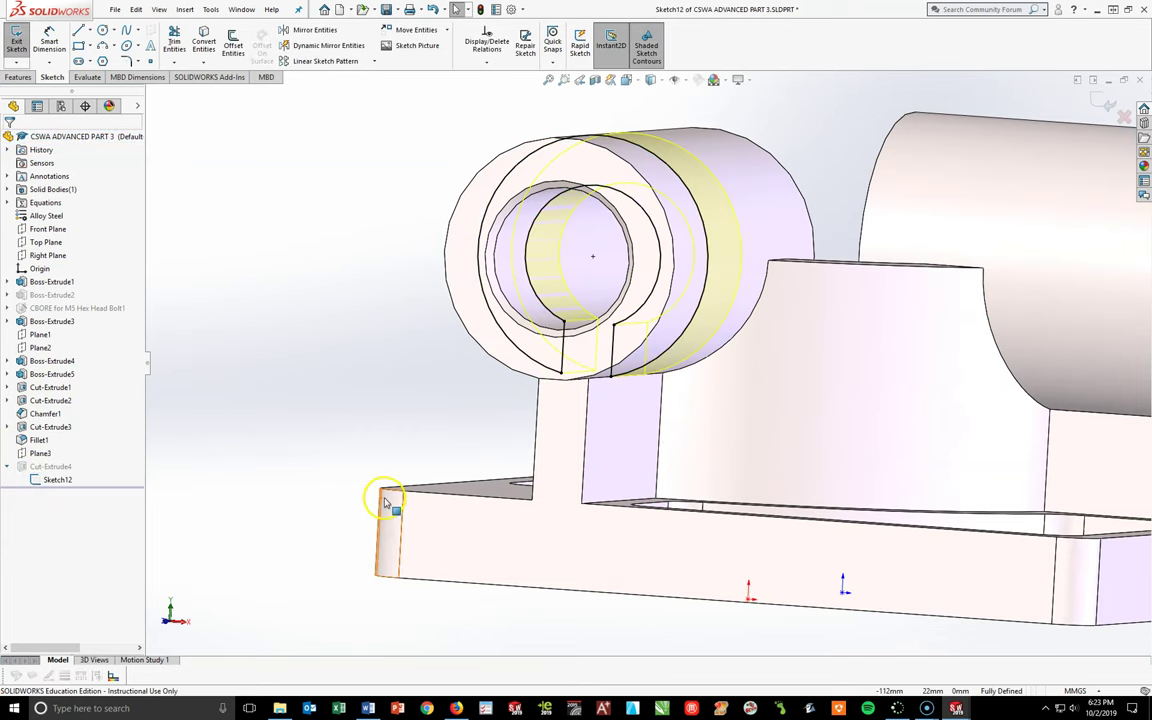
pyautogui.press('space')
pyautogui.click(495, 577)
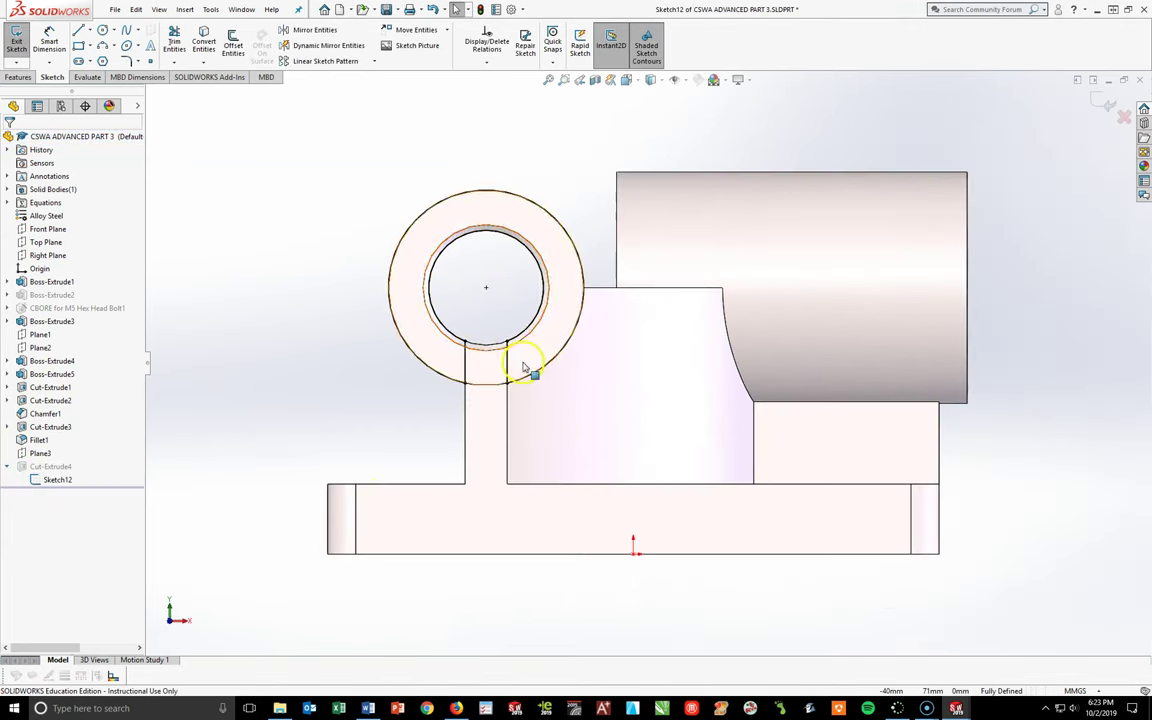
pyautogui.click(232, 44)
pyautogui.click(430, 217)
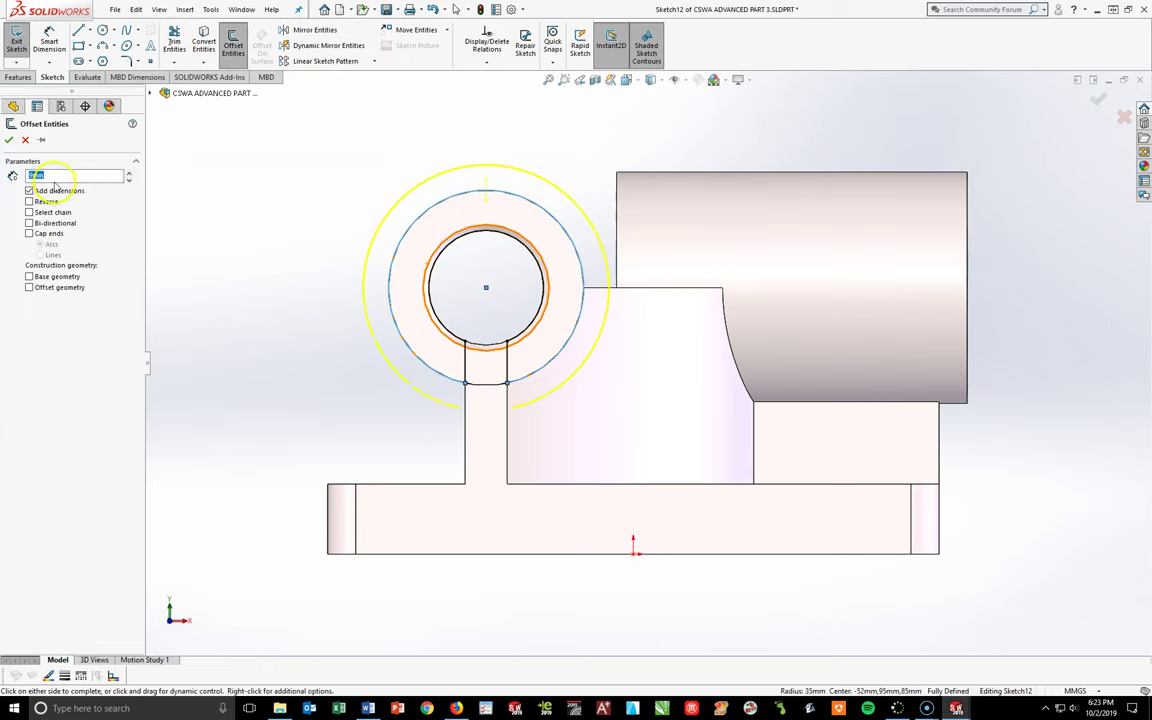
pyautogui.click(30, 202)
pyautogui.write('10')
pyautogui.press('Return')
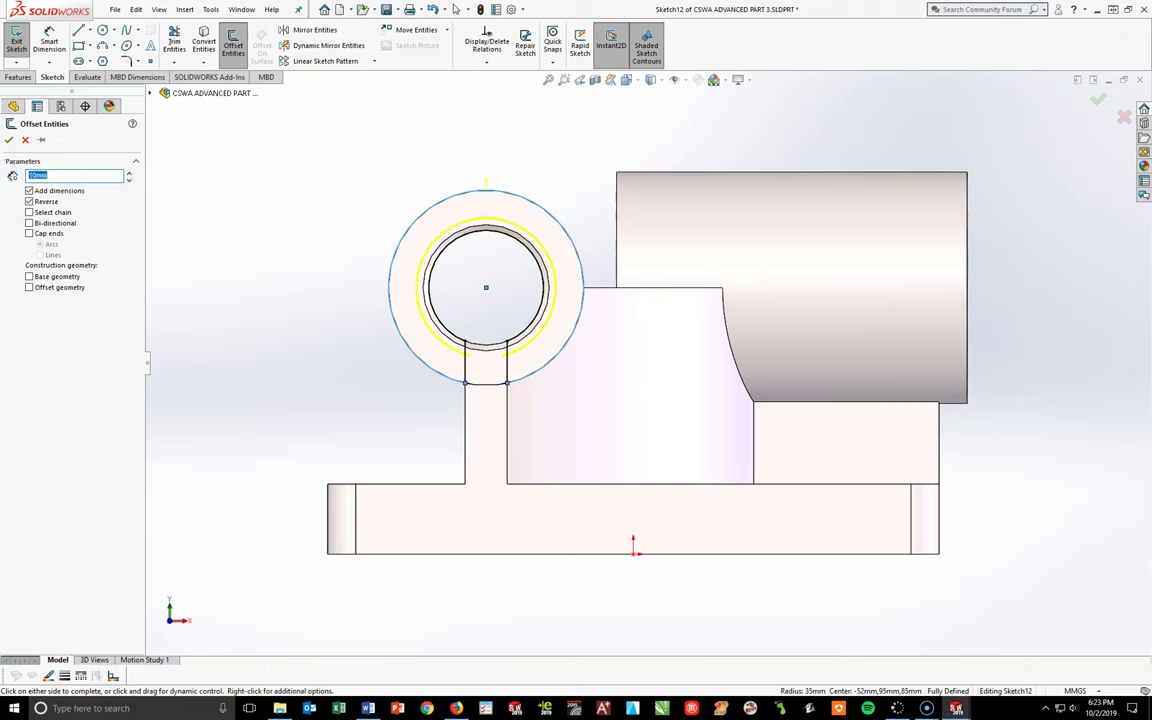
pyautogui.click(9, 139)
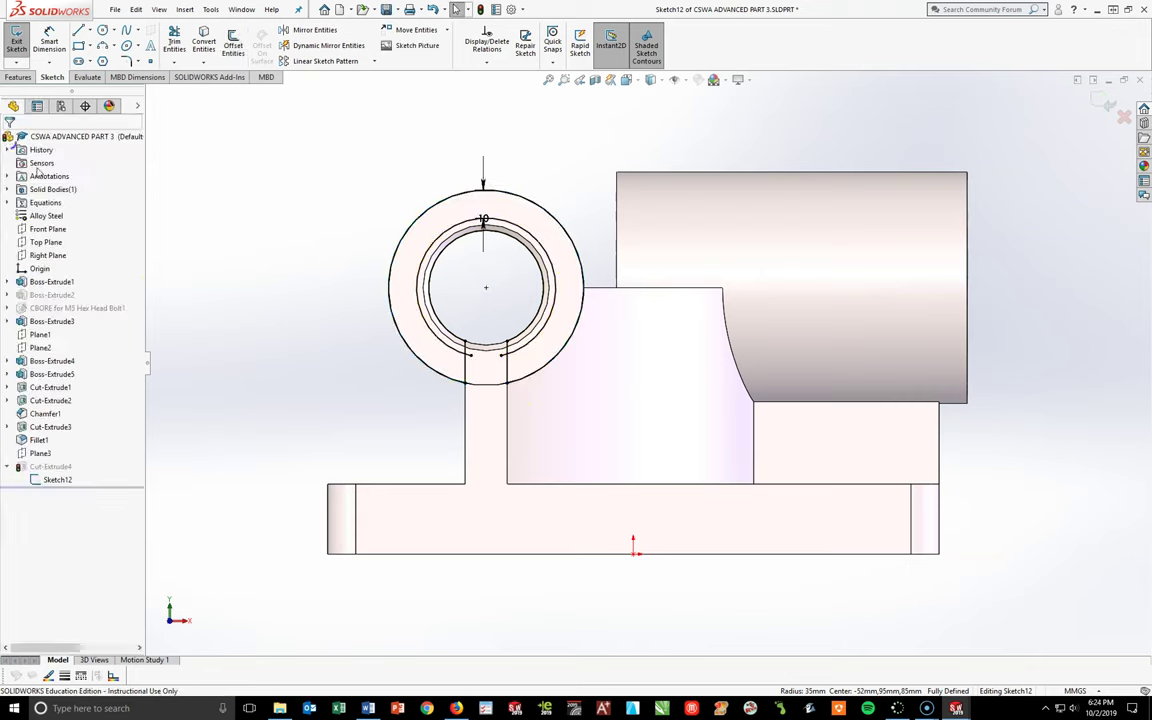
# - Delete the old inner arc and trim the overhanging ends of the vertical lines and offset arc to close the ring profile
pyautogui.click(455, 333)
pyautogui.press('Escape')
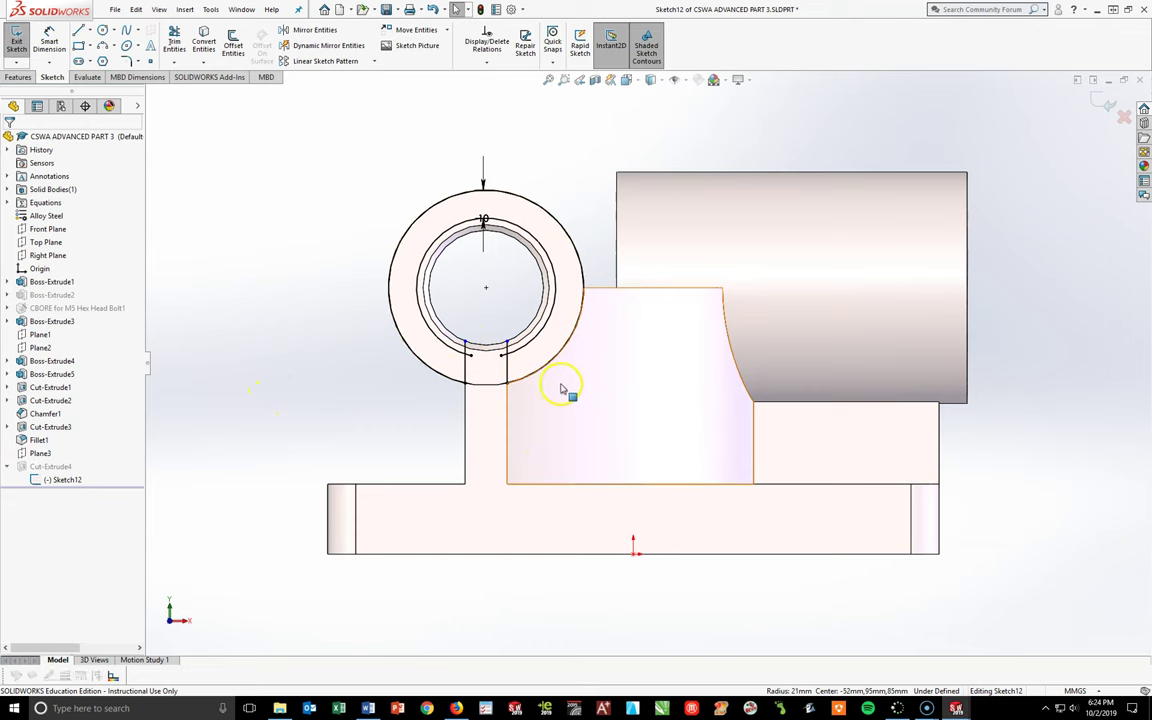
pyautogui.scroll(-4, 476, 355)
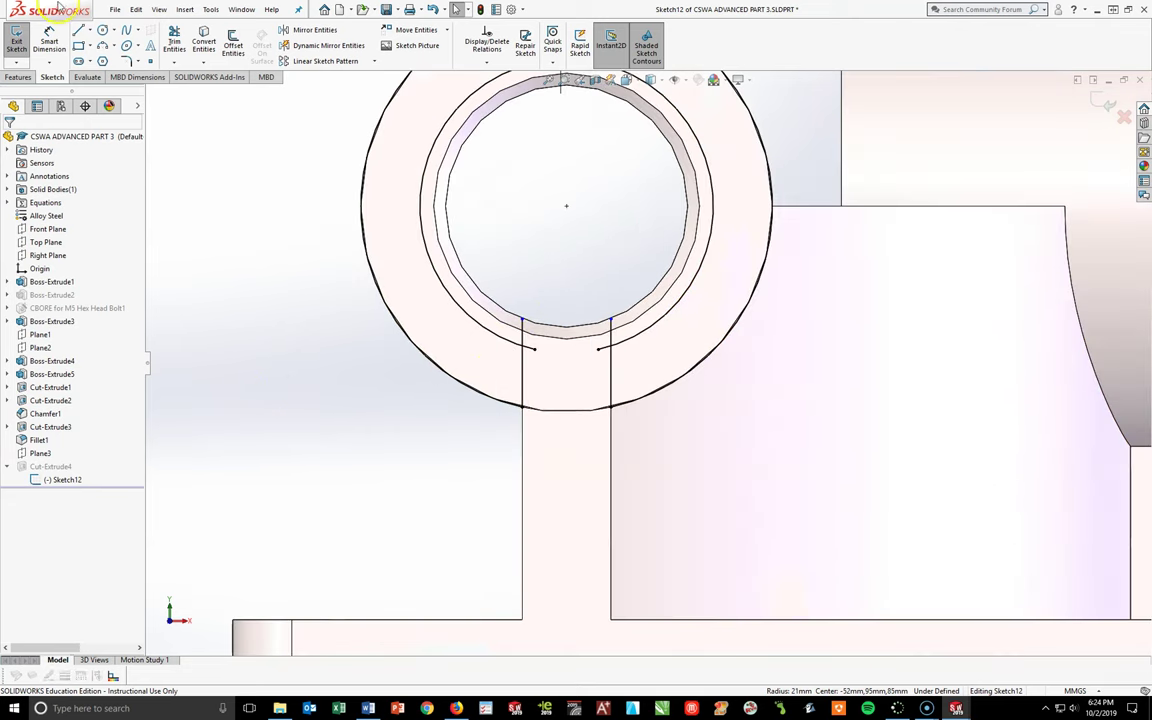
pyautogui.click(175, 40)
pyautogui.click(524, 316)
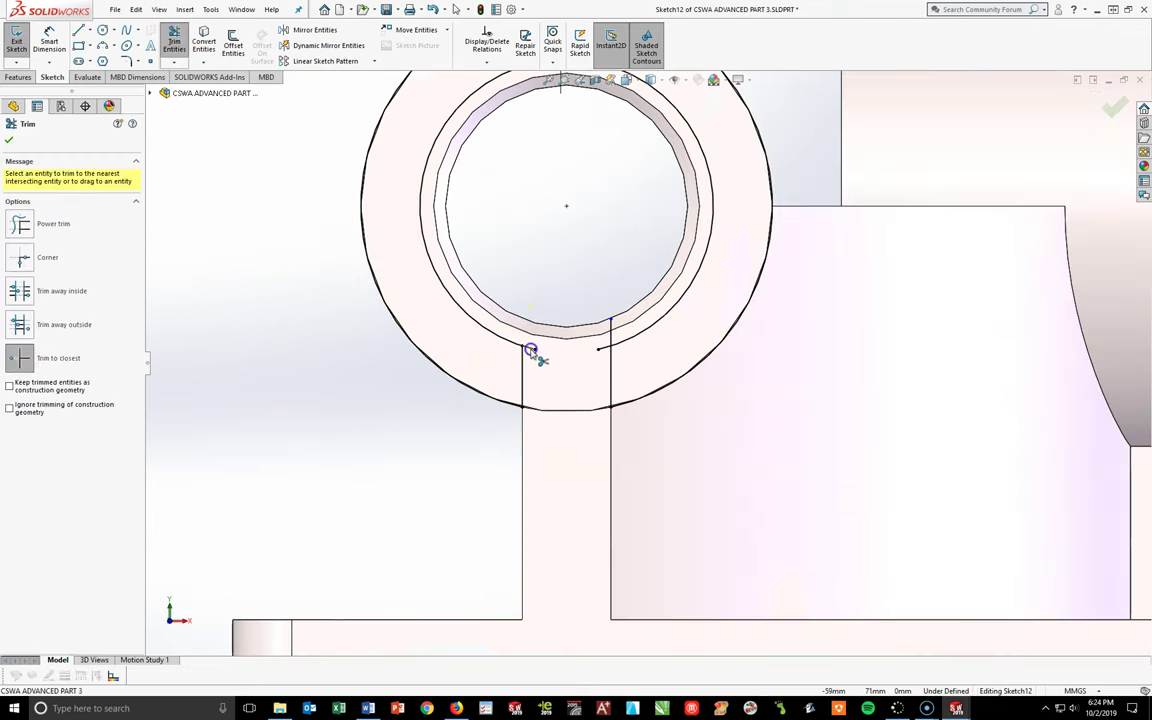
pyautogui.click(612, 348)
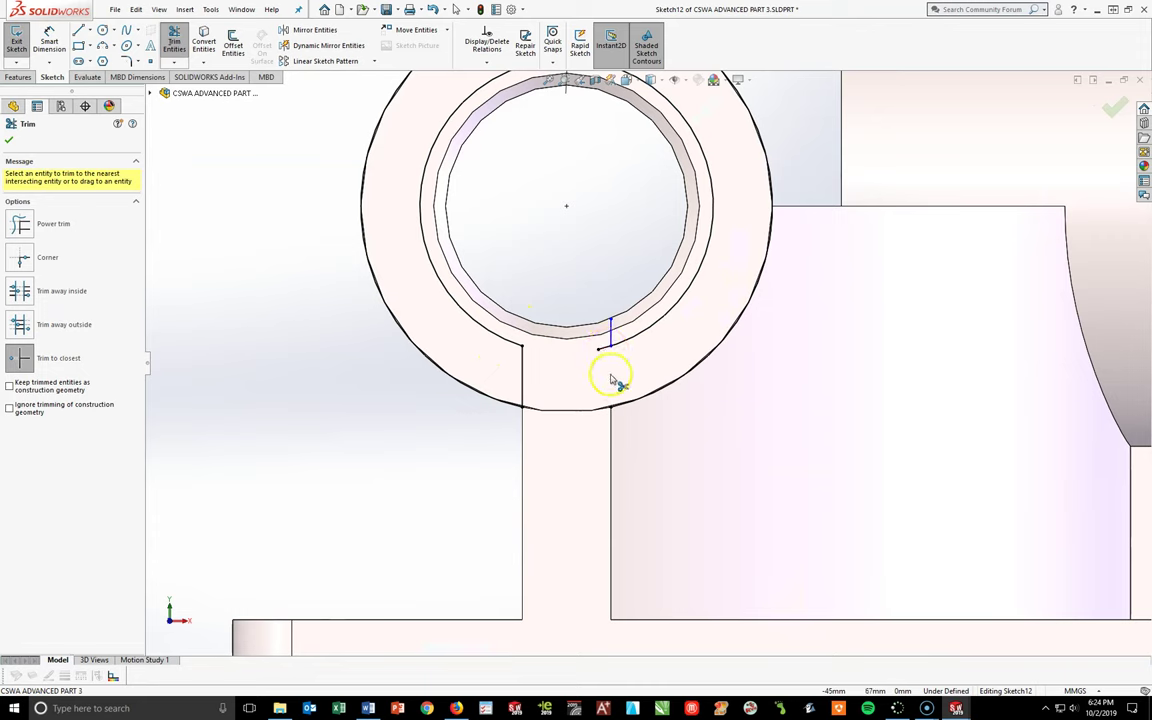
pyautogui.press('Escape')
pyautogui.click(174, 40)
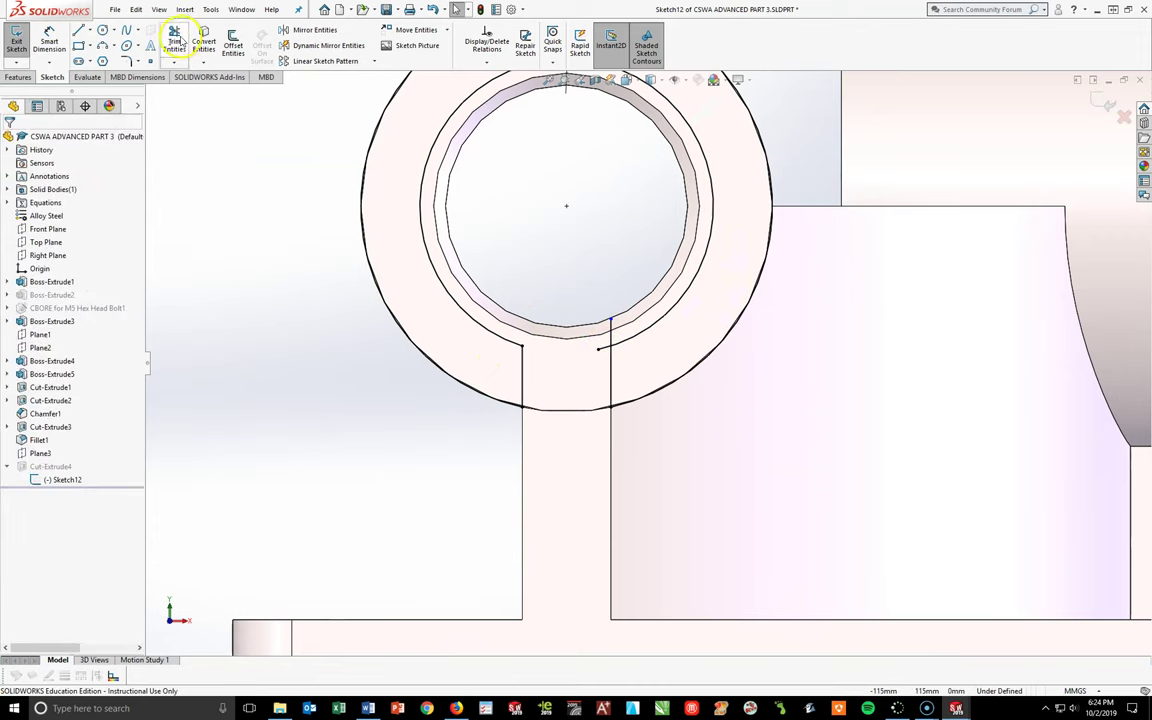
pyautogui.click(609, 337)
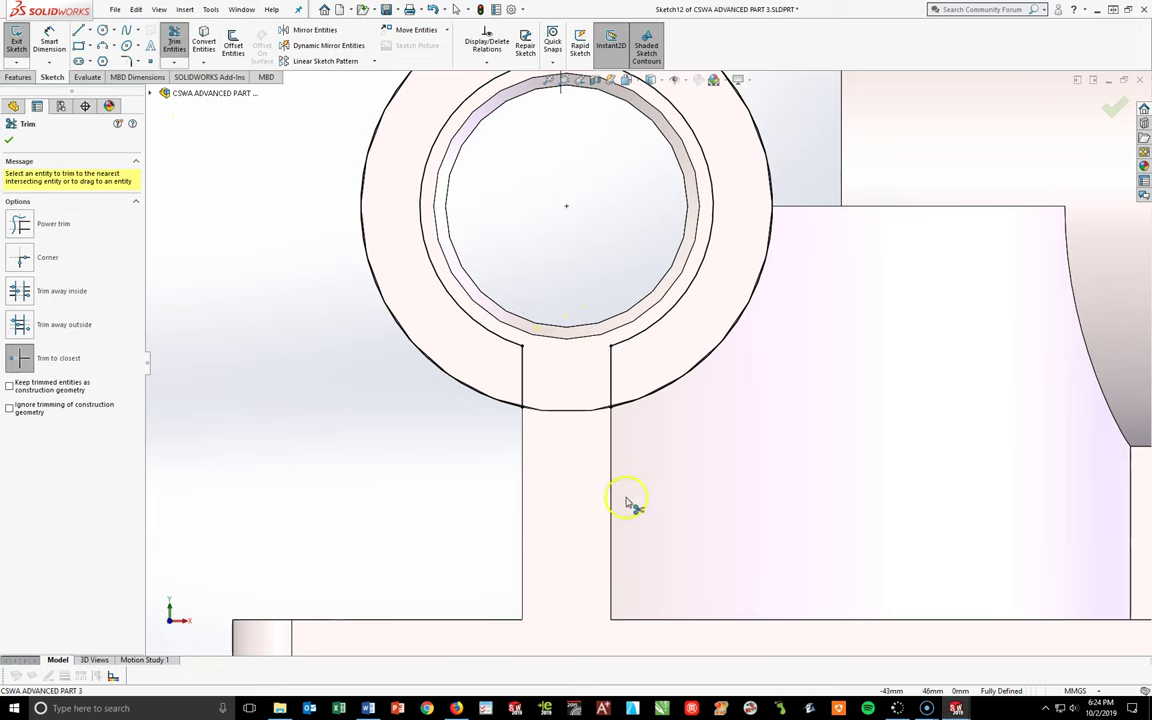
# - Exit the ring sketch to rebuild Cut-Extrude4, inspect the groove on the cylinder and return to the isometric view
pyautogui.scroll(3, 627, 503)
pyautogui.moveTo(683, 464); pyautogui.dragTo(43, 140, button='middle')
pyautogui.click(8, 143)
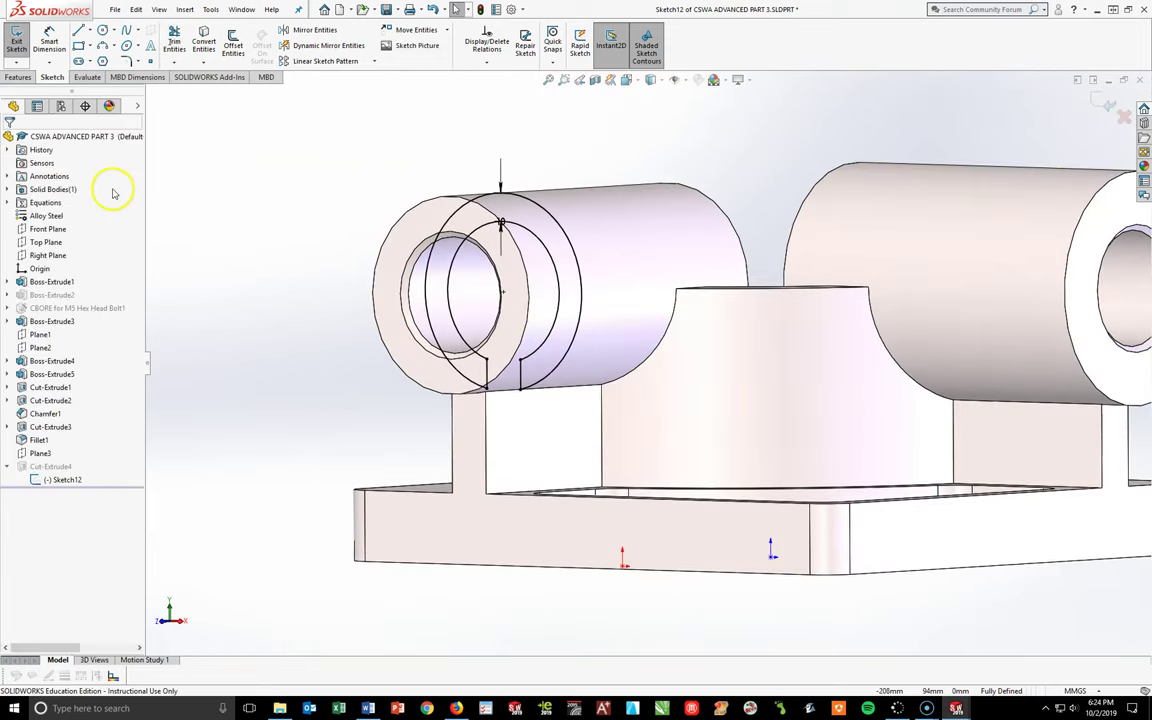
pyautogui.click(1110, 105)
pyautogui.moveTo(645, 355)
pyautogui.mouseDown(button='middle')
pyautogui.moveTo(591, 424)
pyautogui.moveTo(607, 466)
pyautogui.moveTo(632, 388)
pyautogui.moveTo(632, 311)
pyautogui.moveTo(591, 357)
pyautogui.moveTo(694, 345)
pyautogui.moveTo(555, 329)
pyautogui.moveTo(589, 350)
pyautogui.moveTo(514, 419)
pyautogui.mouseUp(button='middle')
pyautogui.scroll(-3, 566, 398)
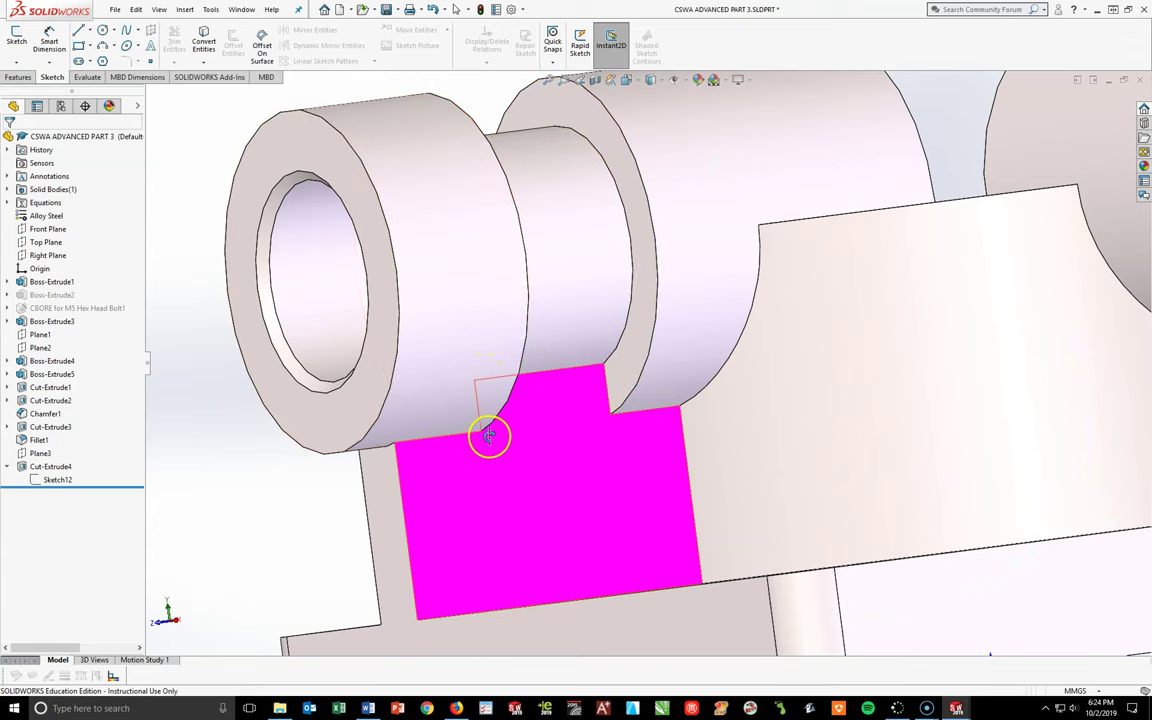
pyautogui.press('space')
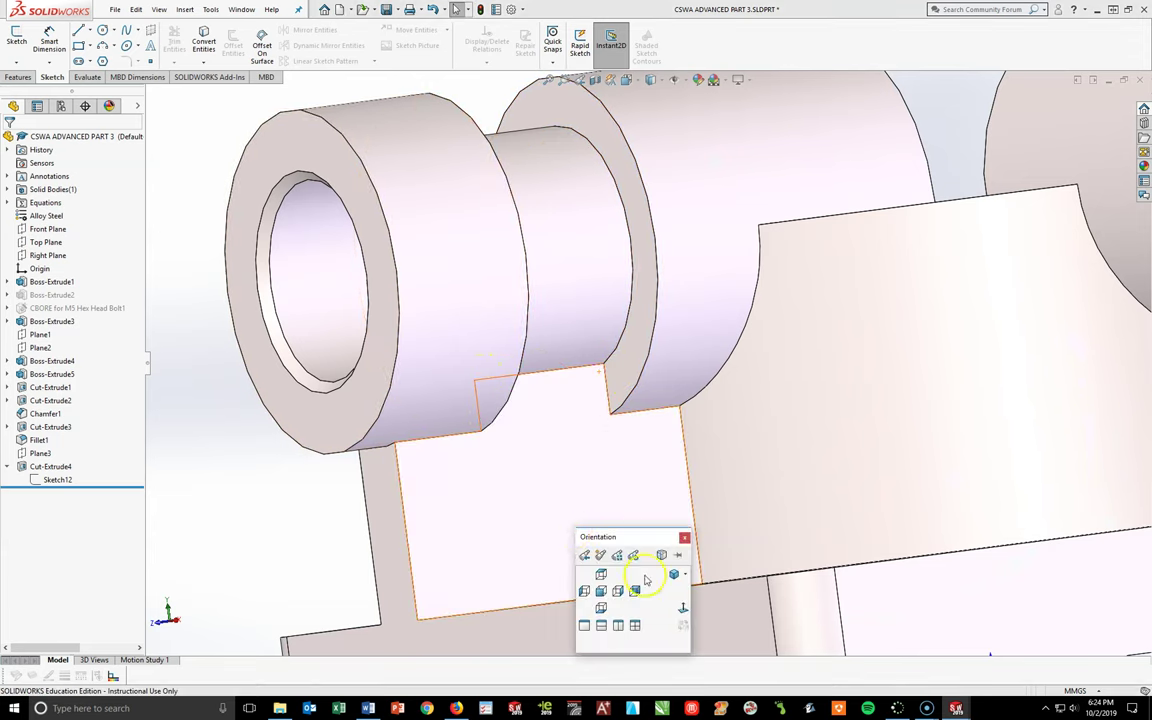
pyautogui.click(673, 578)
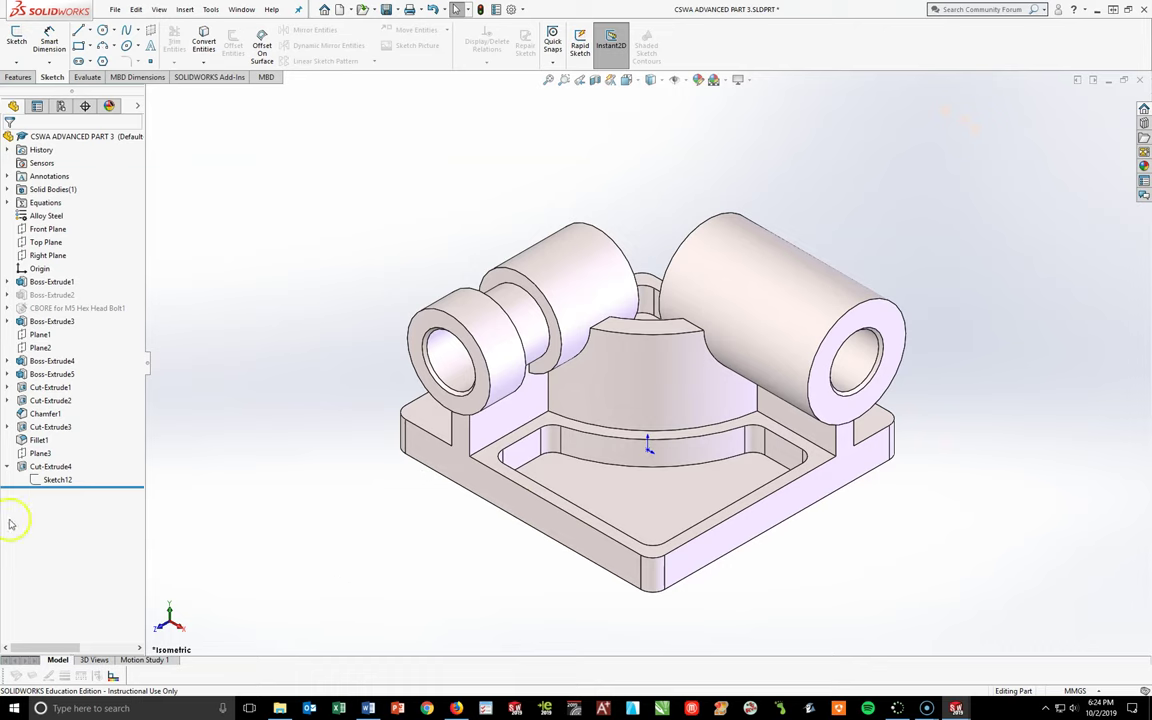
pyautogui.click(8, 466)
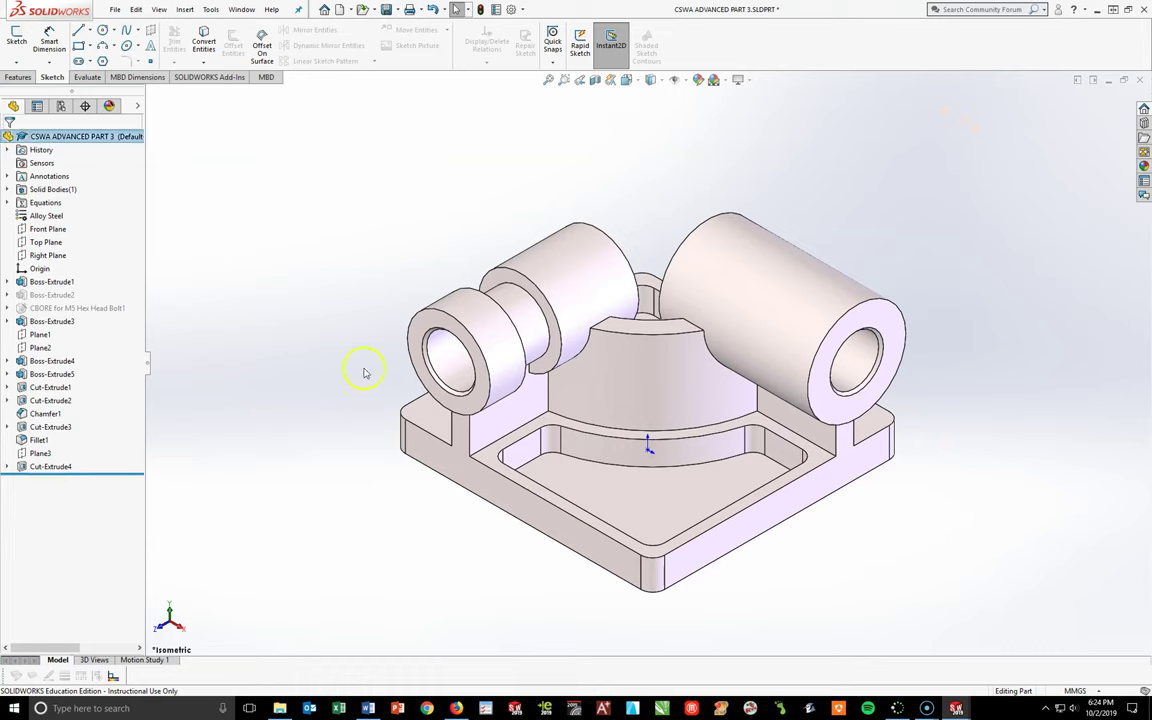
# - Edit the chamfer on the cylinder bore edges and set its angle to 30 degrees
pyautogui.click(424, 352)
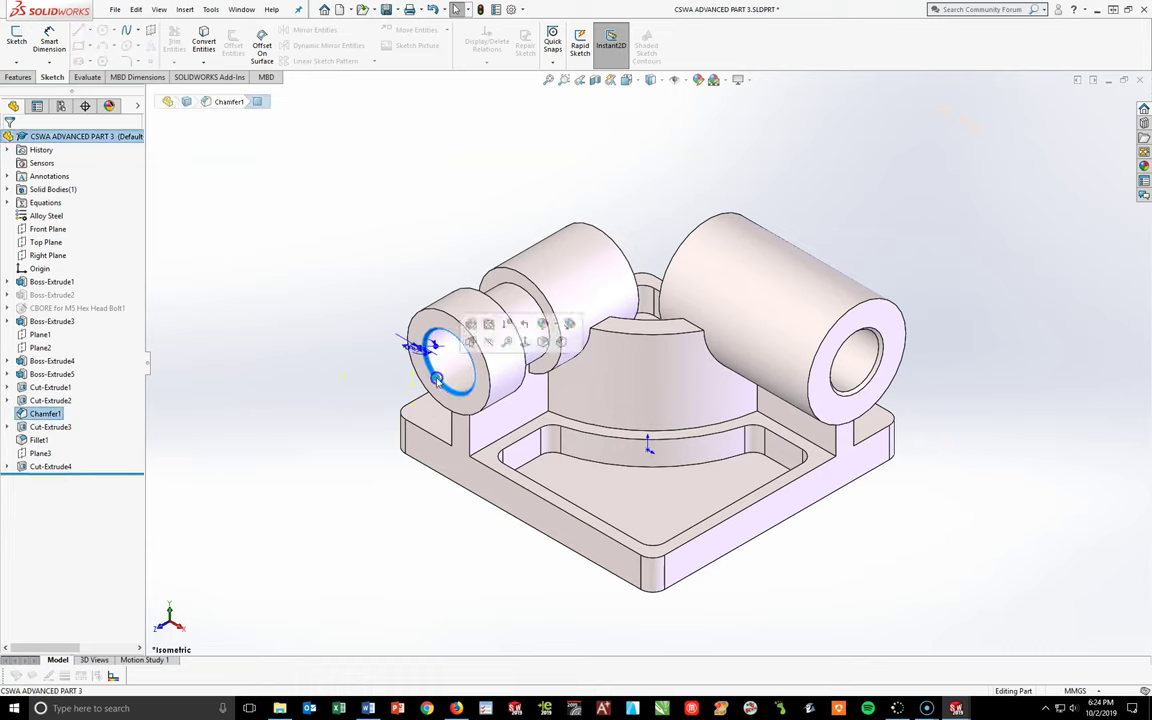
pyautogui.click(329, 411)
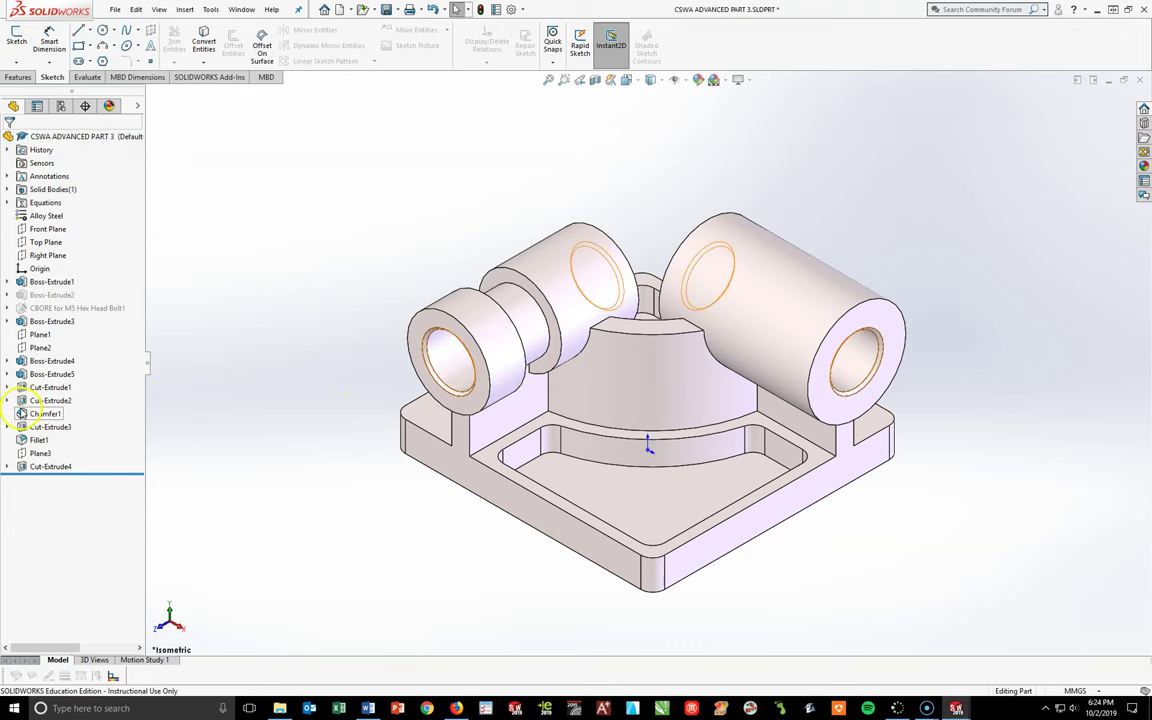
pyautogui.click(22, 413)
pyautogui.click(33, 373)
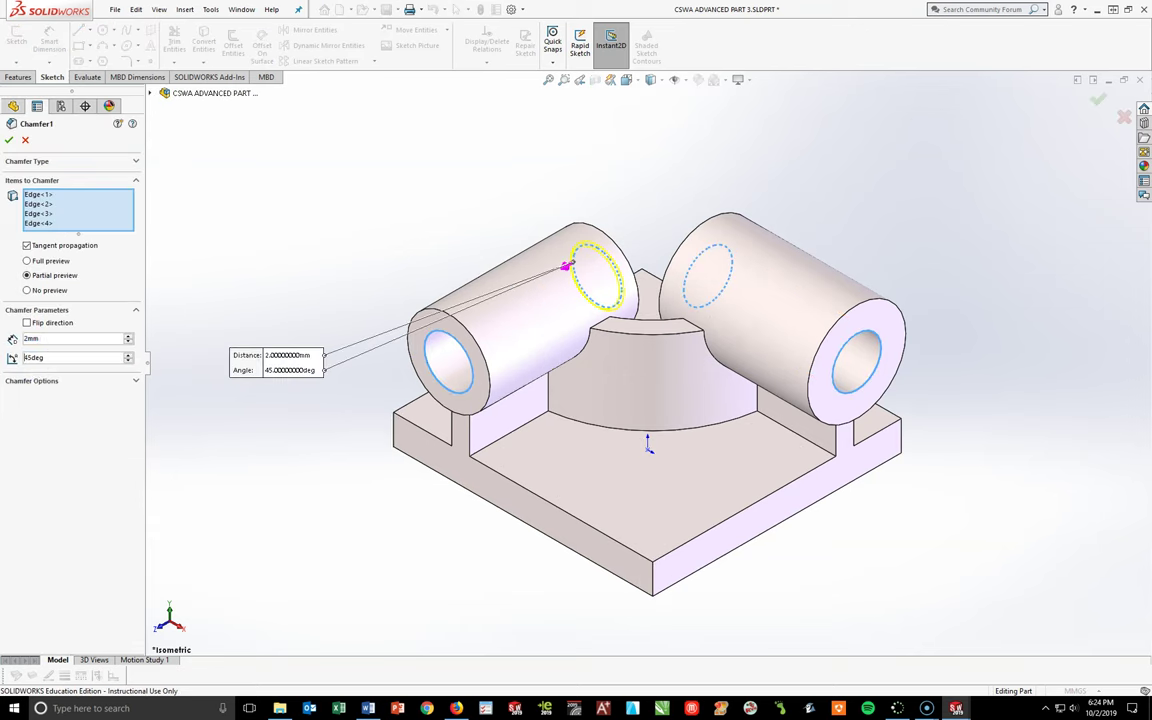
pyautogui.write('30')
pyautogui.press('Return')
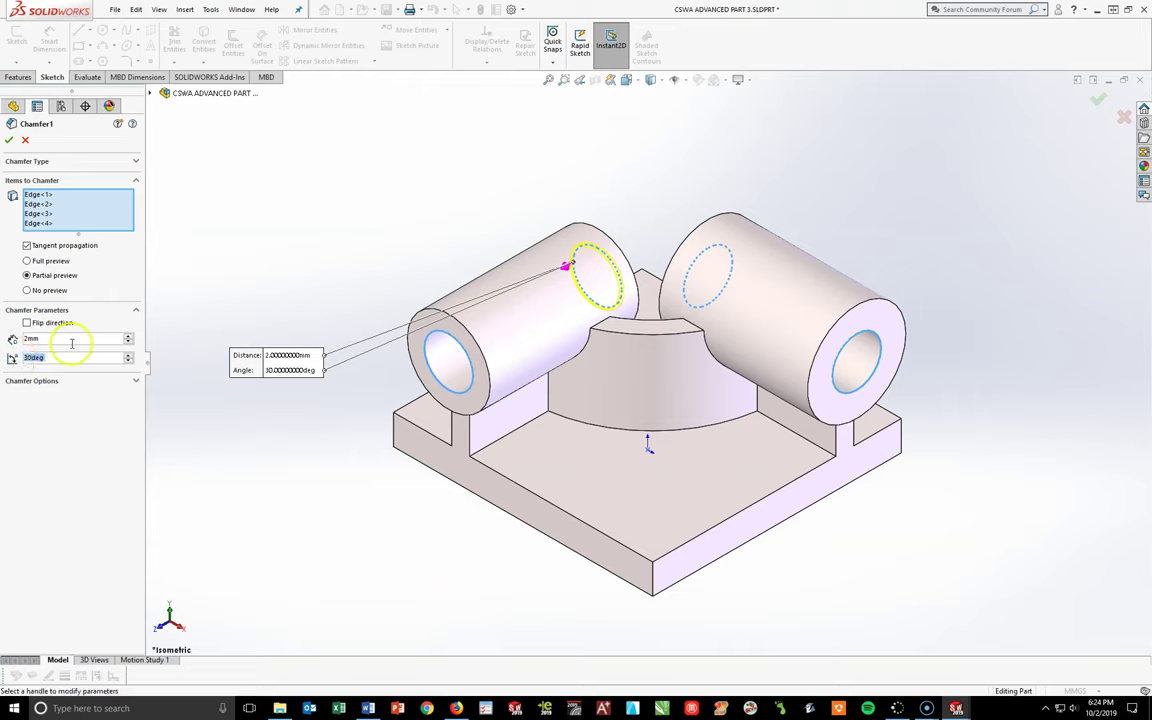
pyautogui.click(10, 142)
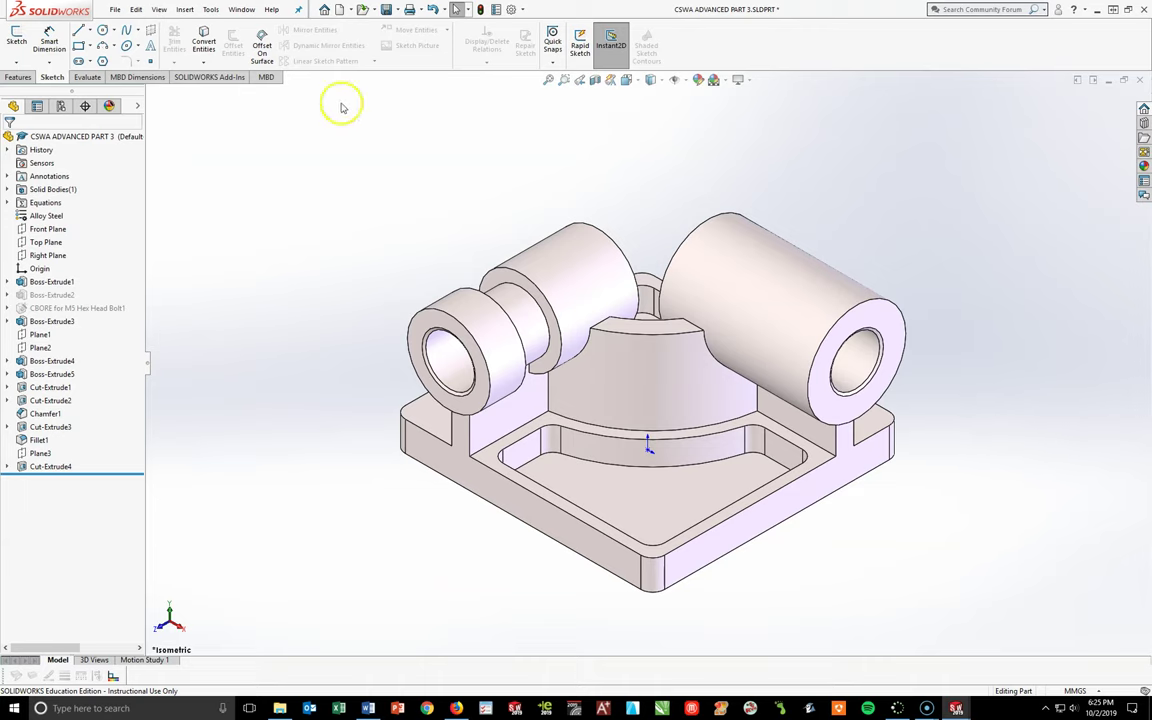
# - Save the part under the new name CSWA ADVANCED PART 4
pyautogui.click(398, 10)
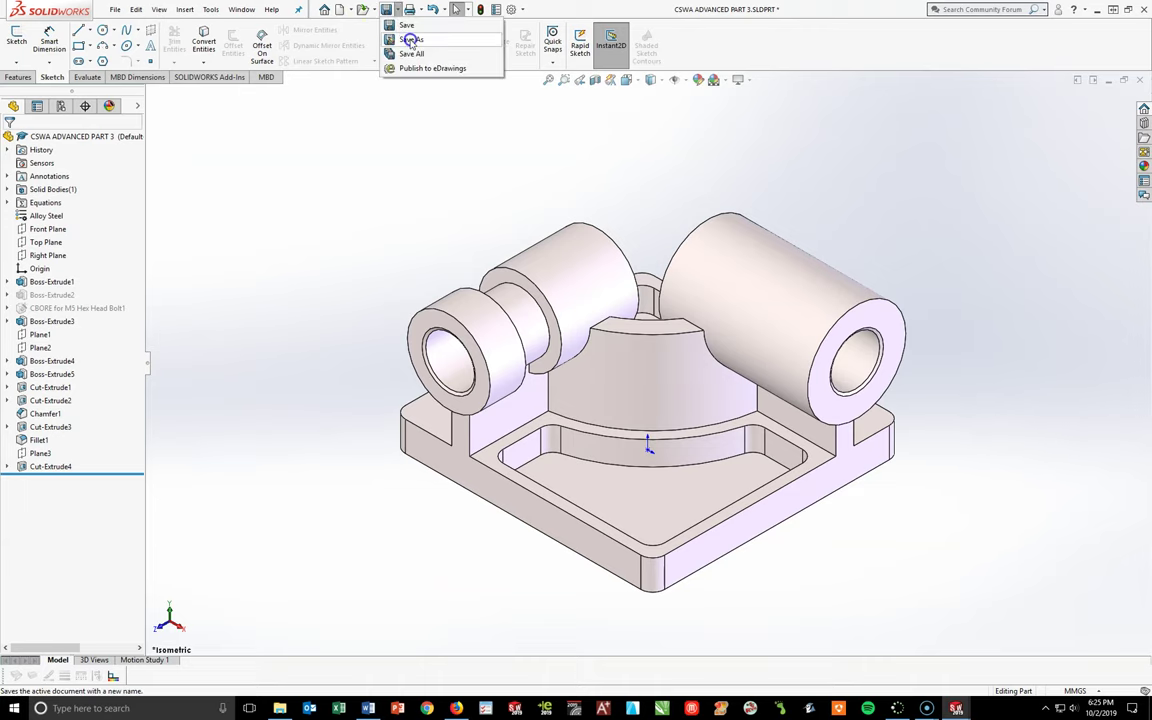
pyautogui.click(375, 45)
pyautogui.click(542, 433)
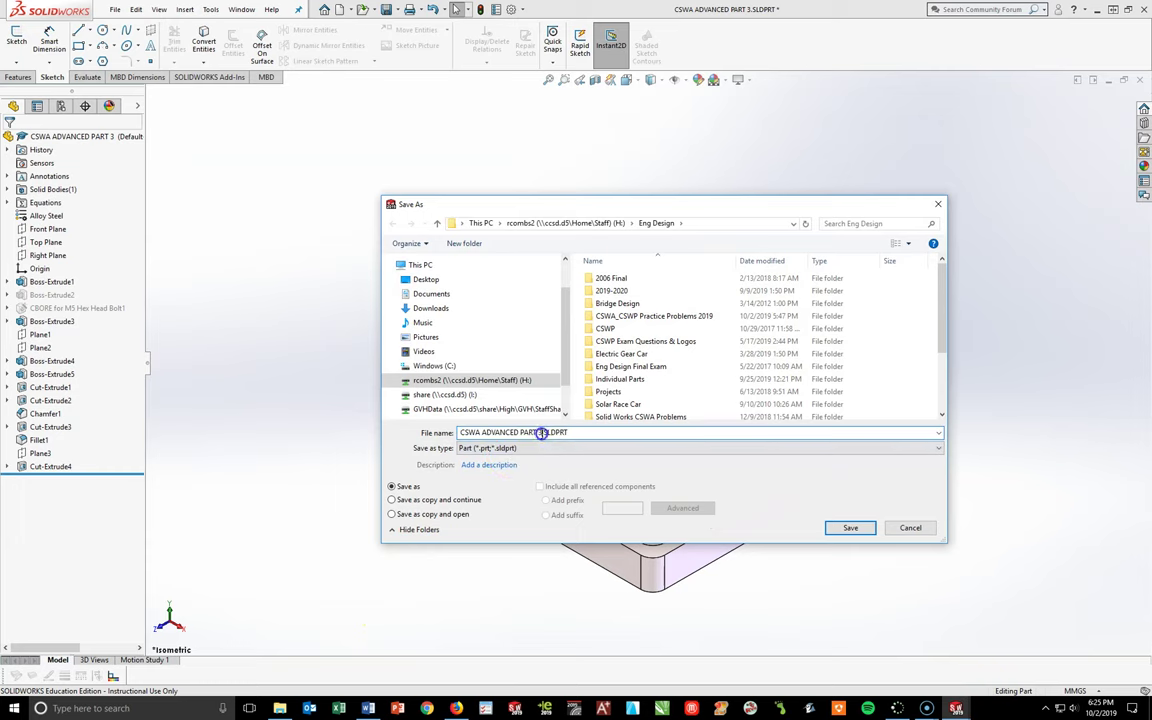
pyautogui.press('BackSpace')
pyautogui.write('4')
pyautogui.click(834, 528)
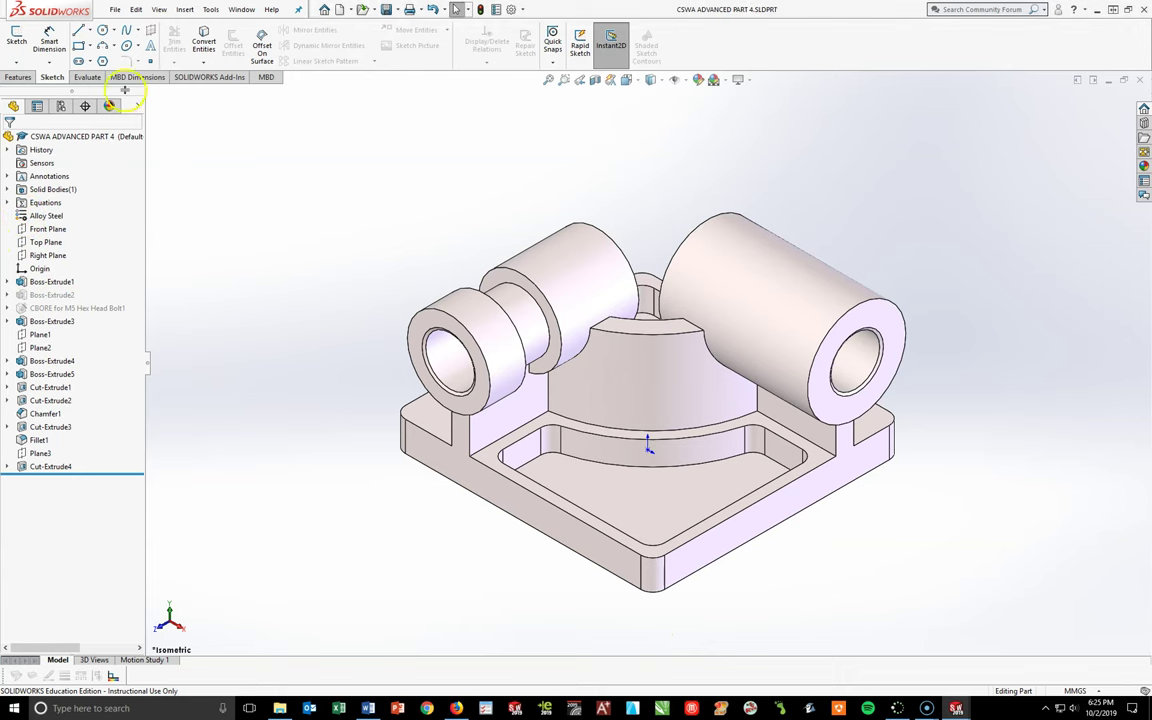
# - Check the mass properties of the saved part
pyautogui.click(87, 77)
pyautogui.click(157, 45)
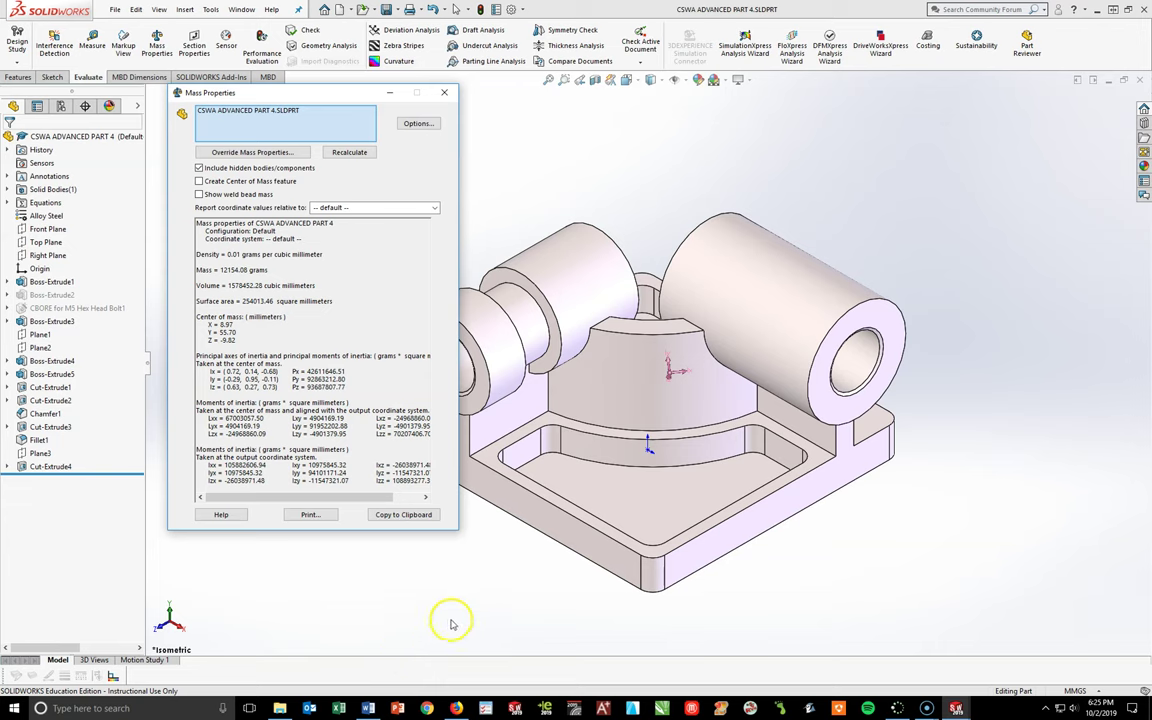
pyautogui.click(444, 92)
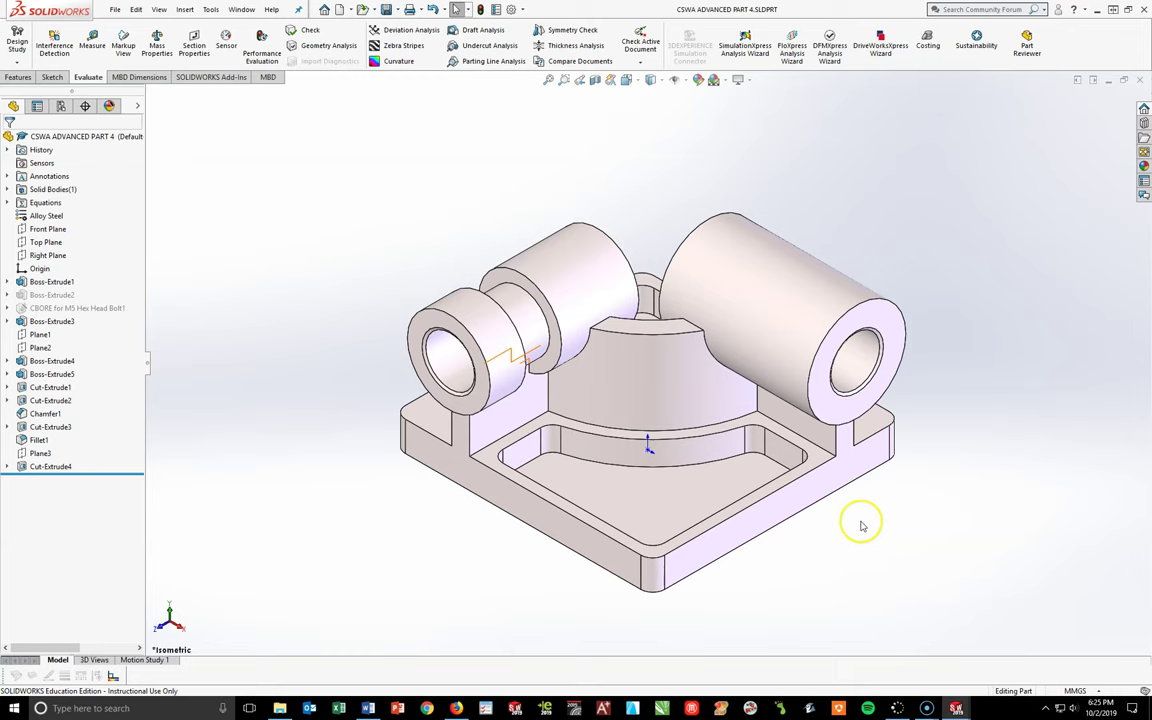
# - Open the equations manager and set global variable A to 221 and B to 211
pyautogui.rightClick(64, 203)
pyautogui.click(93, 211)
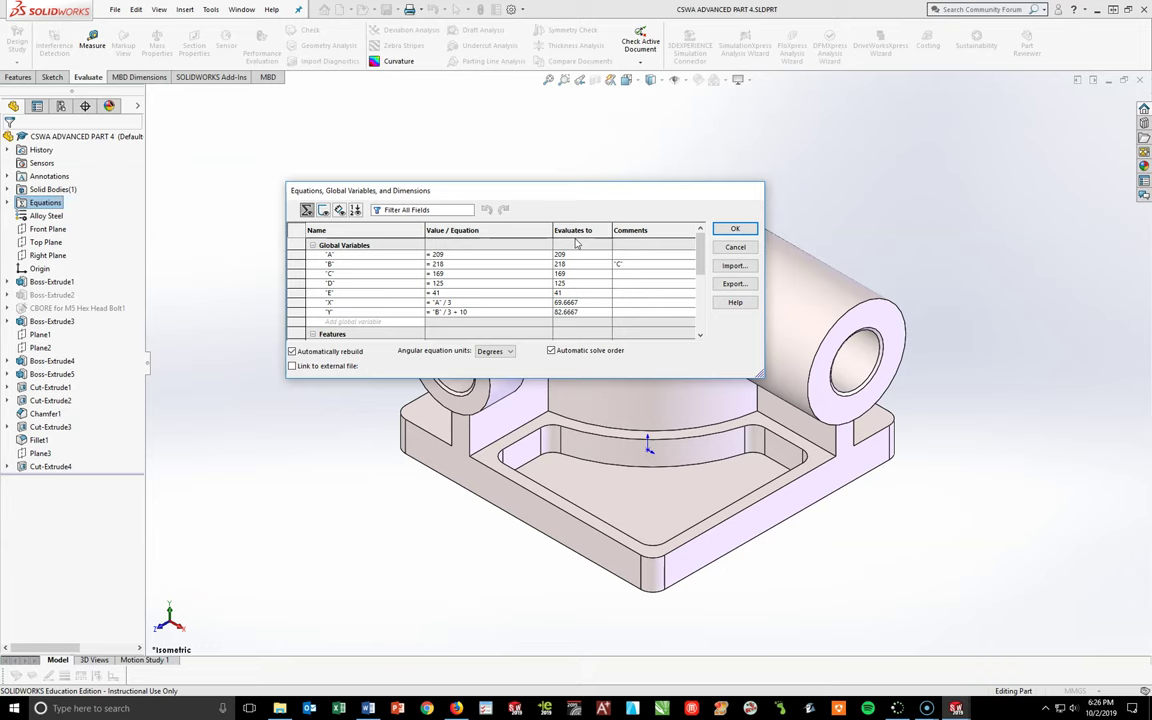
pyautogui.click(446, 255)
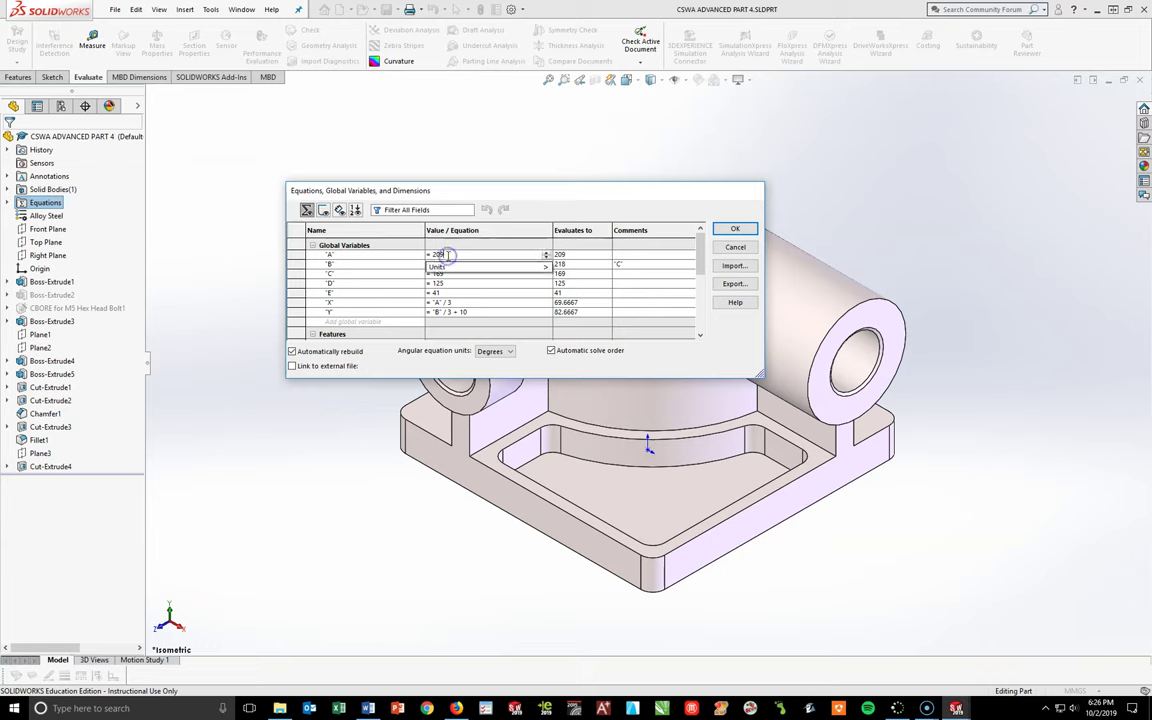
pyautogui.press('BackSpace')
pyautogui.press('BackSpace')
pyautogui.write('21')
pyautogui.press('Tab')
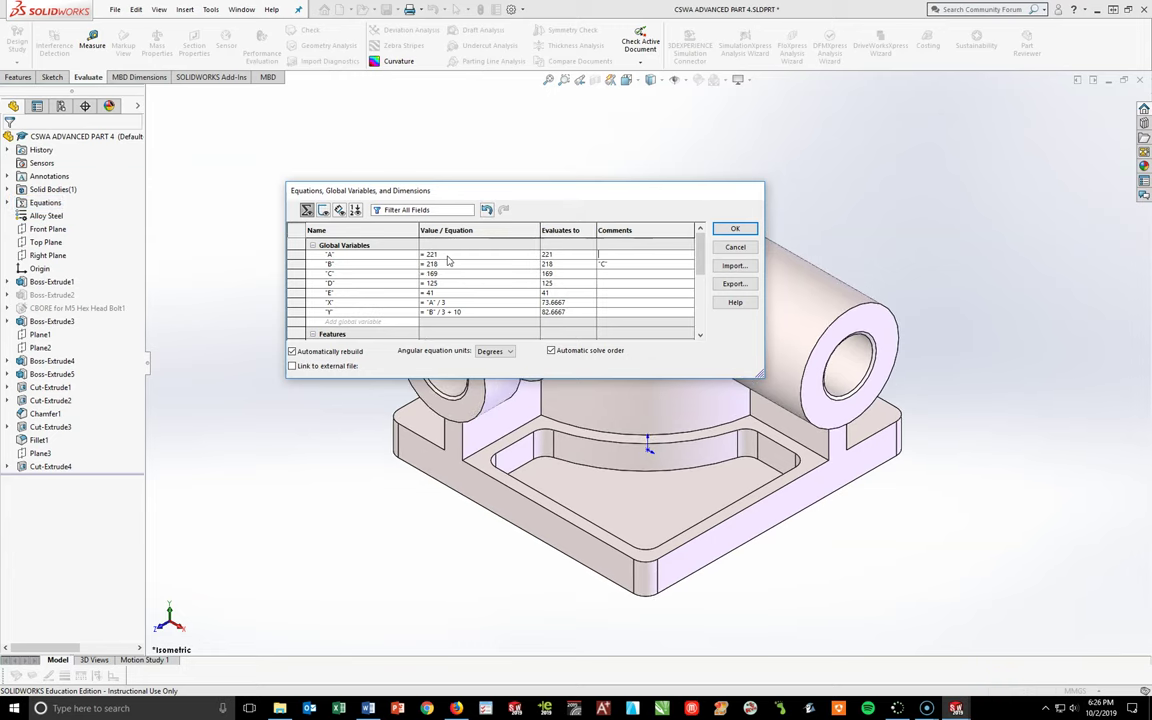
pyautogui.click(443, 264)
pyautogui.press('BackSpace')
pyautogui.write('1')
pyautogui.press('Tab')
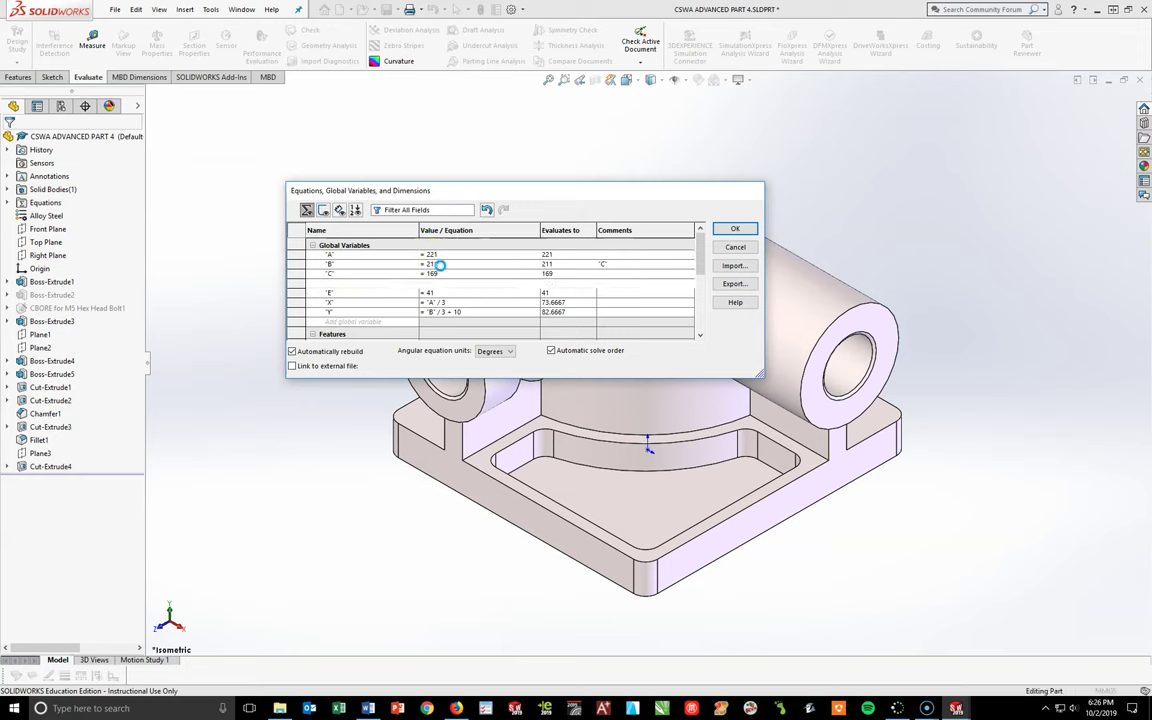
# - Set global variable C to 165 and D to 121
pyautogui.click(441, 274)
pyautogui.press('BackSpace')
pyautogui.press('Tab')
pyautogui.click(438, 284)
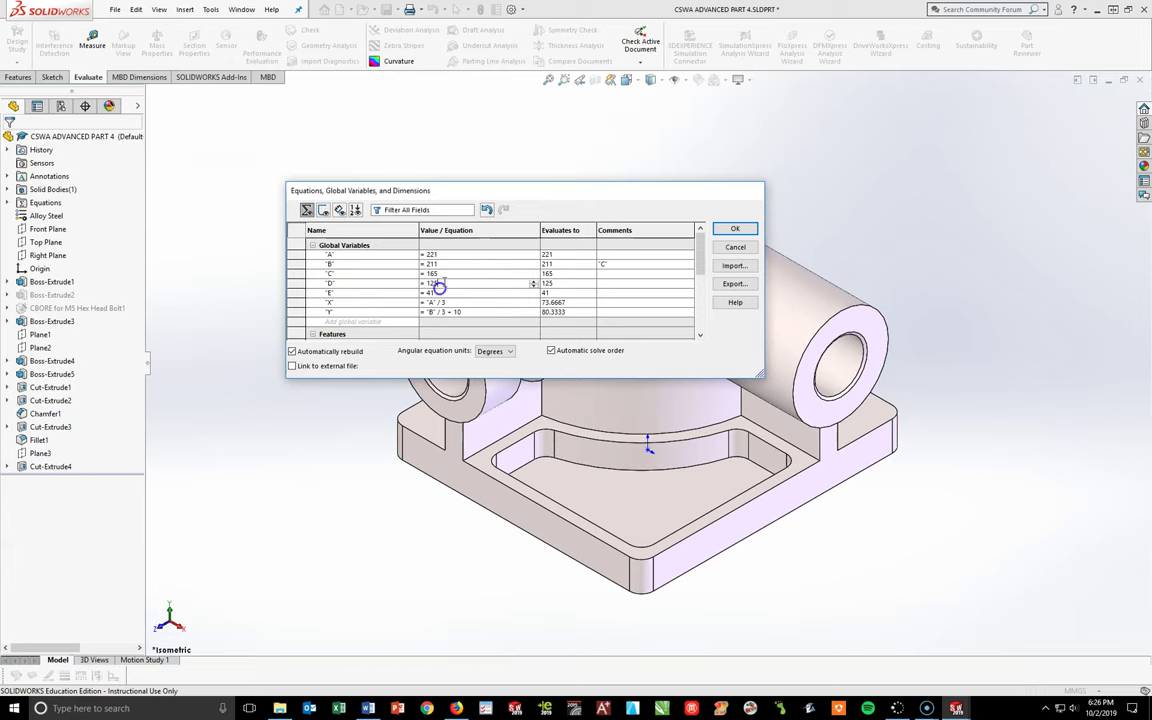
pyautogui.press('BackSpace')
pyautogui.write('1')
pyautogui.press('Tab')
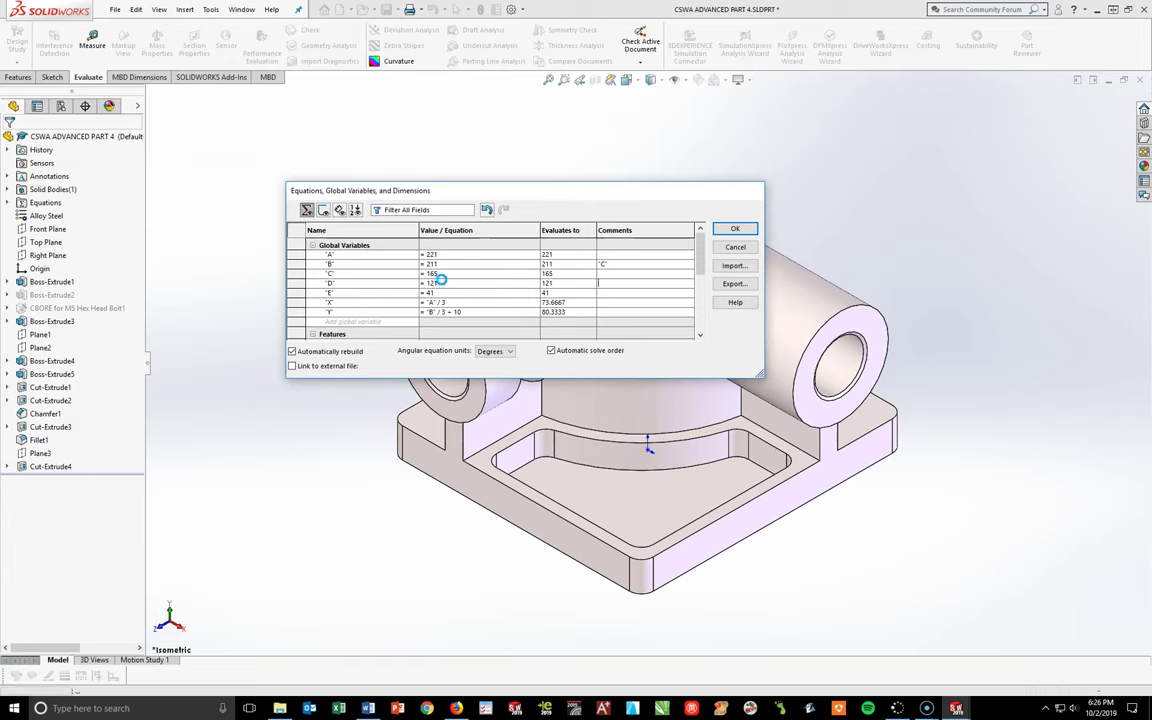
# - Set global variable E to 37
pyautogui.click(455, 302)
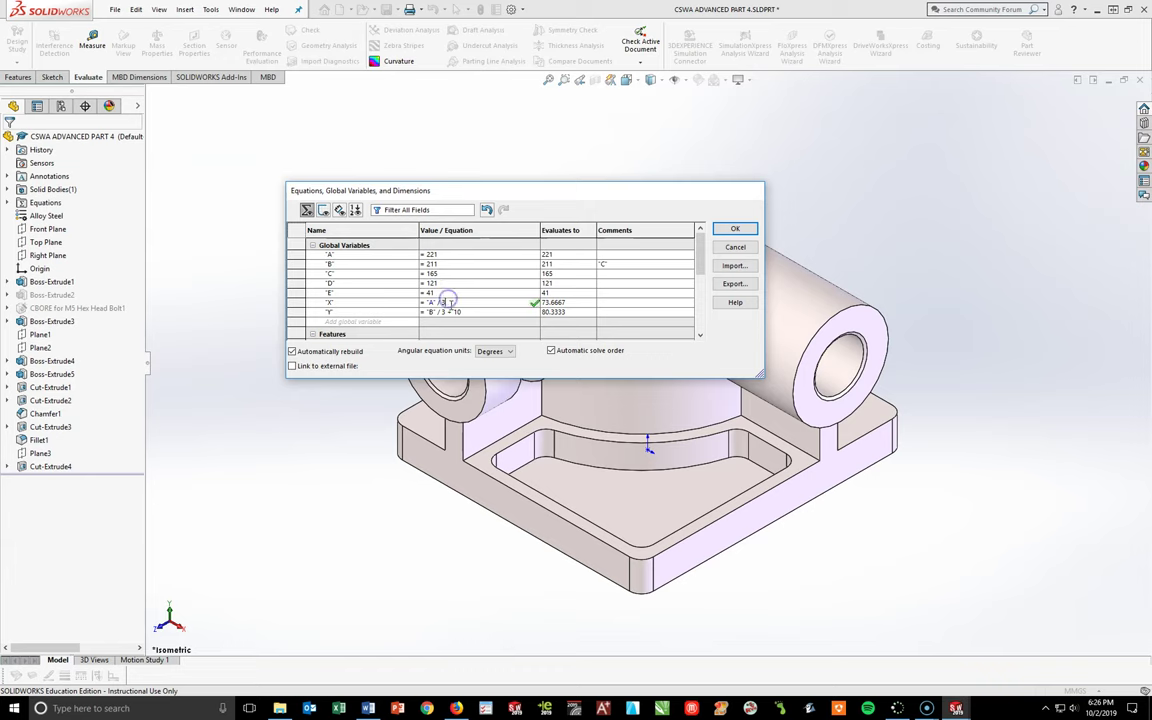
pyautogui.click(436, 292)
pyautogui.click(428, 292)
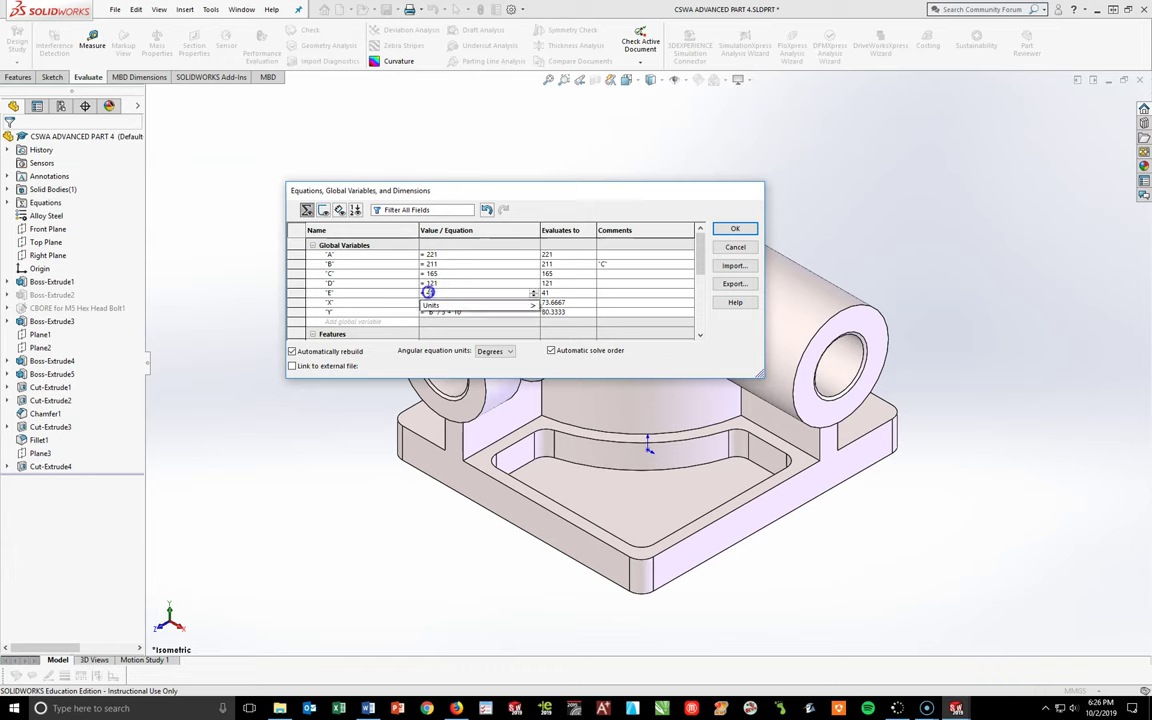
pyautogui.write('37')
pyautogui.press('Return')
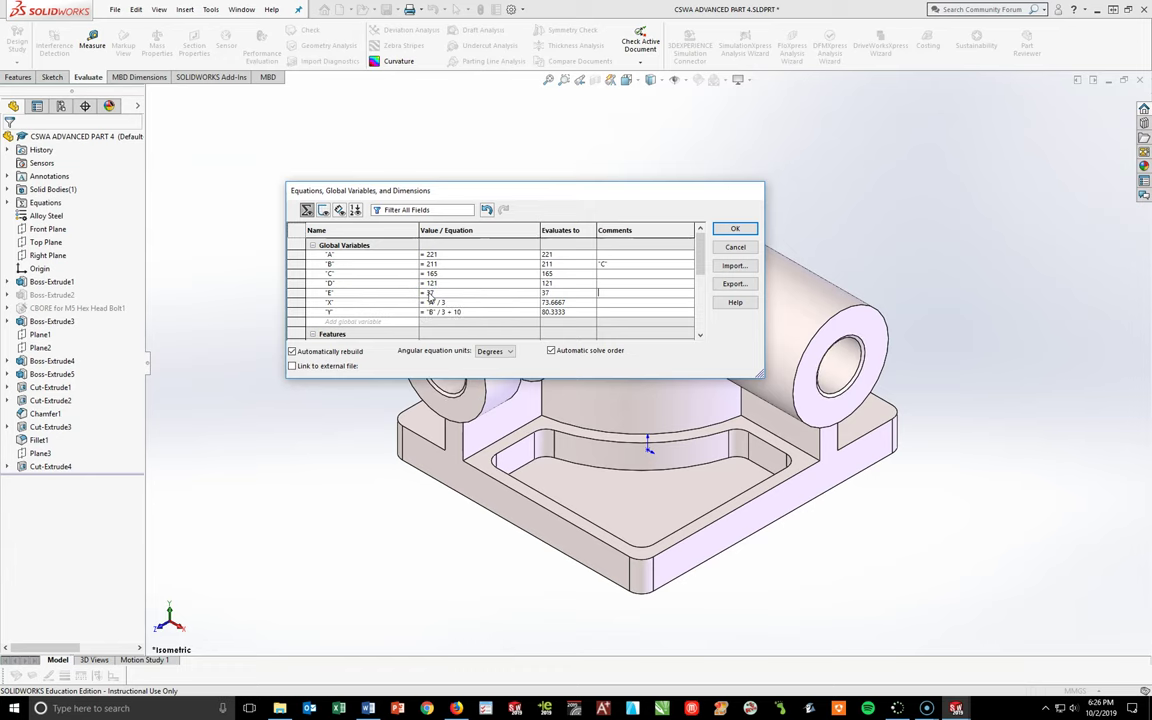
# - Change the equation of global variable Y to "B" / 3 + 15 and apply the equation changes
pyautogui.click(462, 311)
pyautogui.press('BackSpace')
pyautogui.write('5')
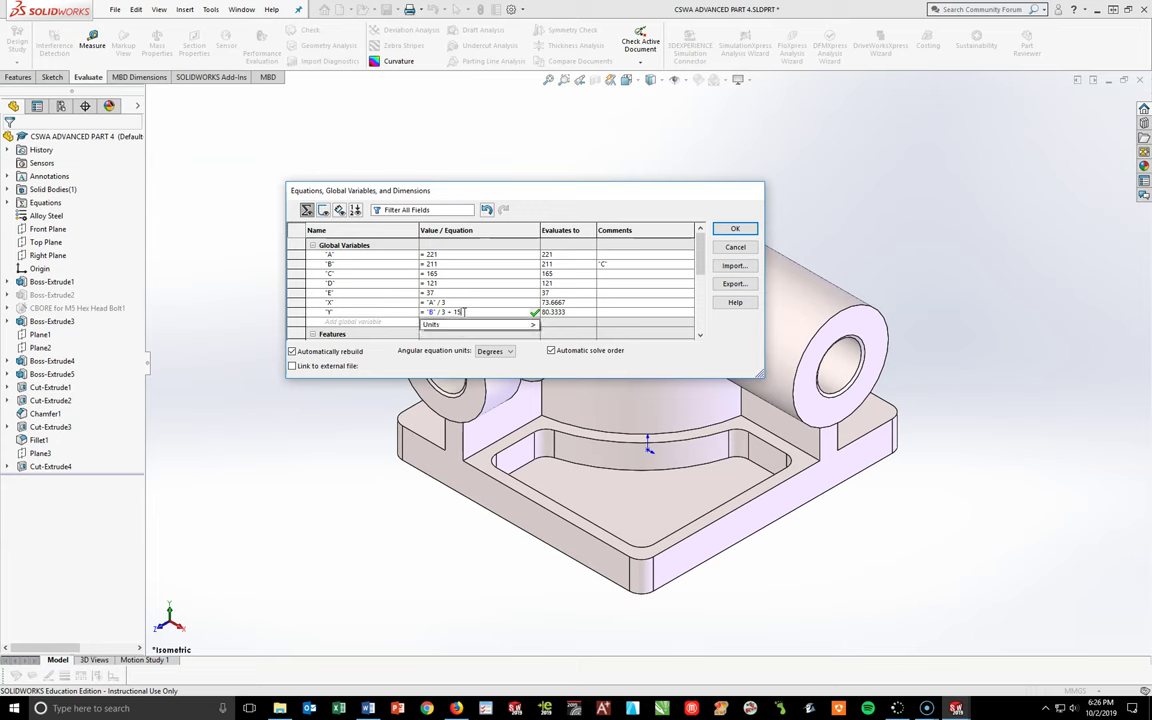
pyautogui.press('Return')
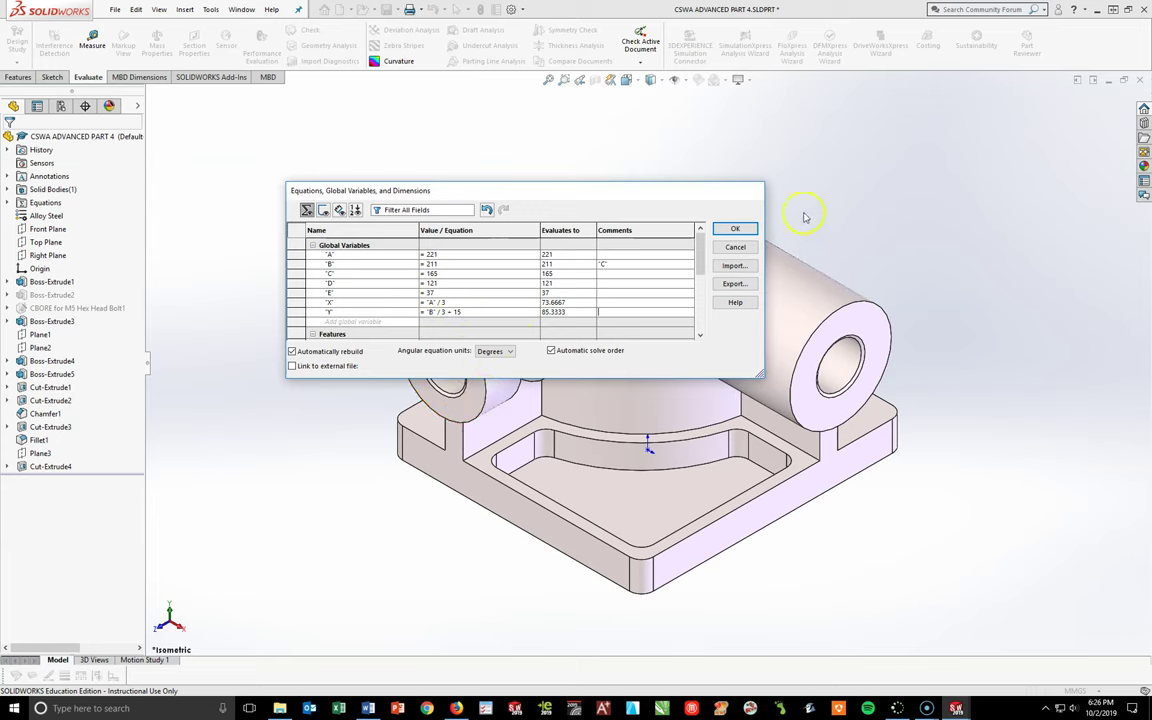
pyautogui.click(733, 229)
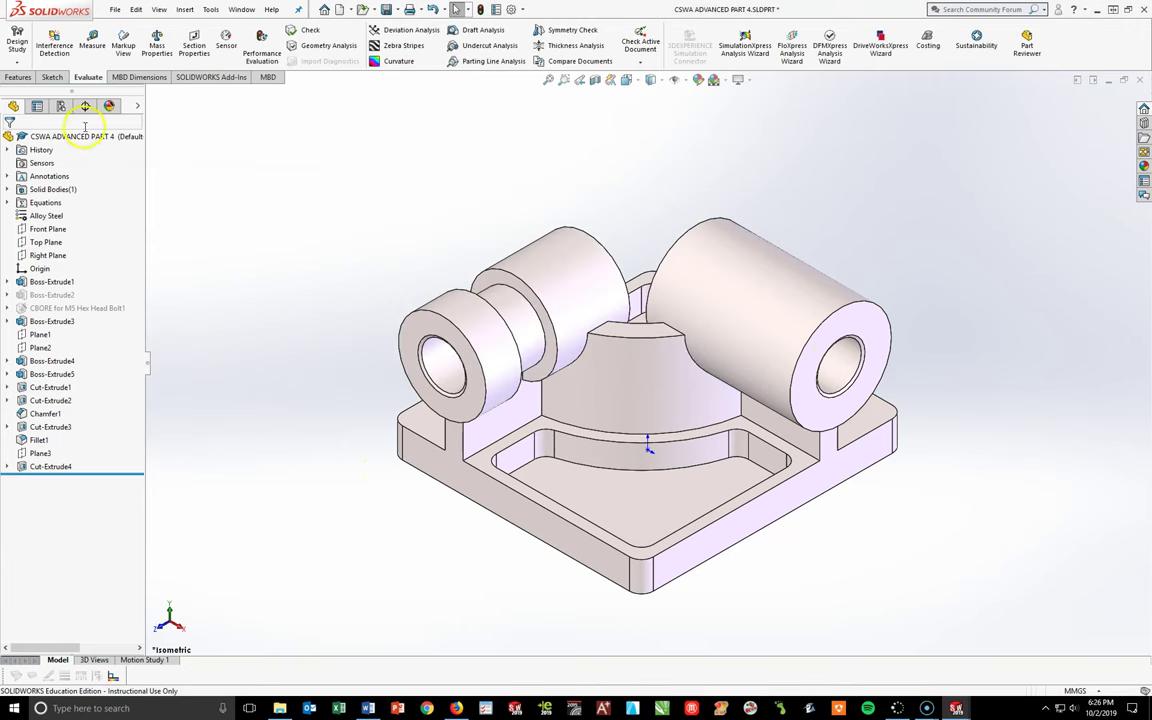
# - Save the updated part and evaluate its mass properties
pyautogui.click(386, 10)
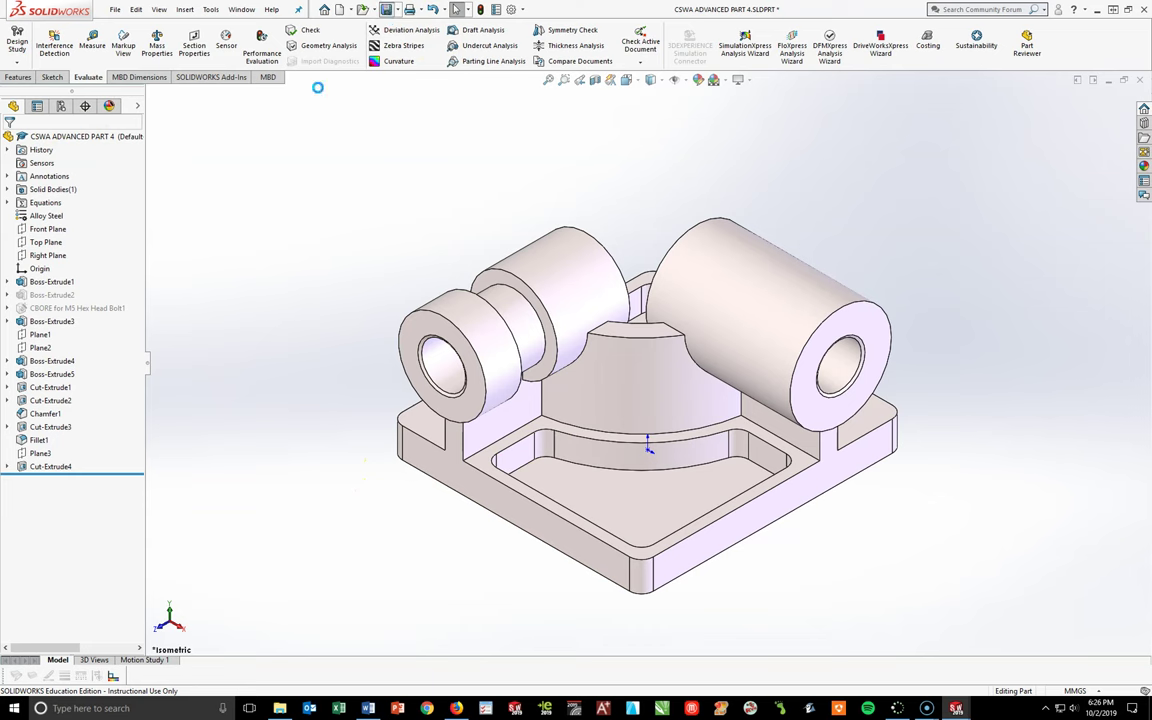
pyautogui.click(157, 47)
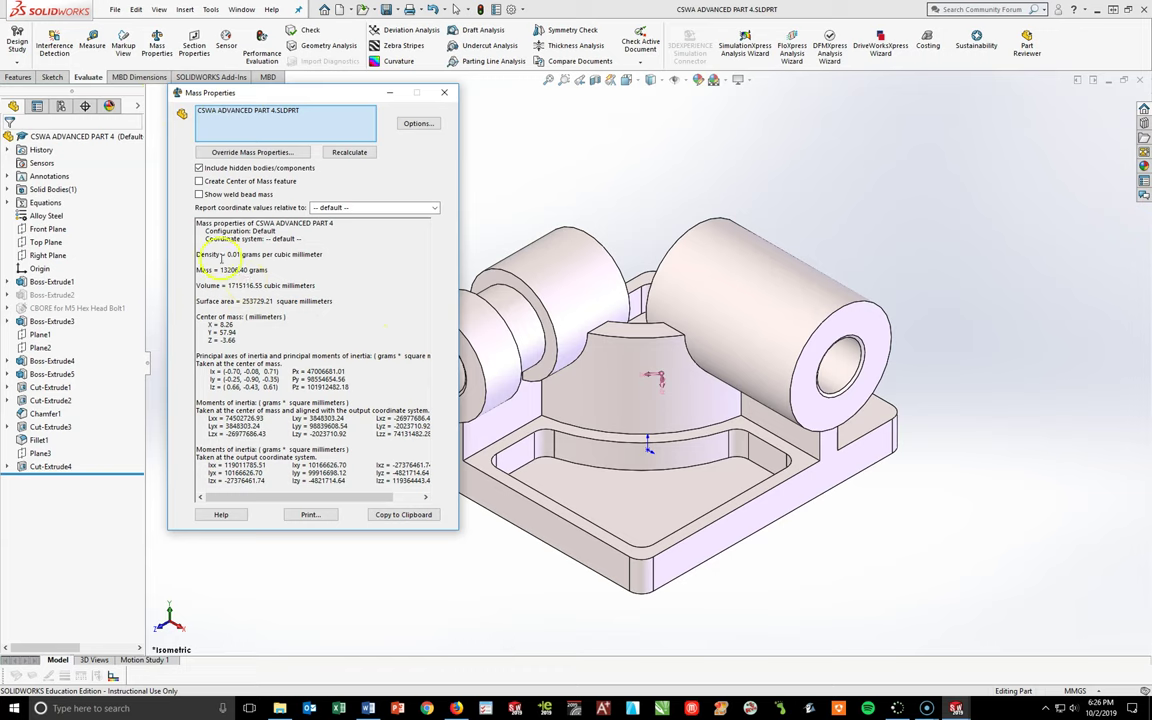
# - Close the mass properties results and set global variable A to 229 in the part's equations
pyautogui.click(446, 93)
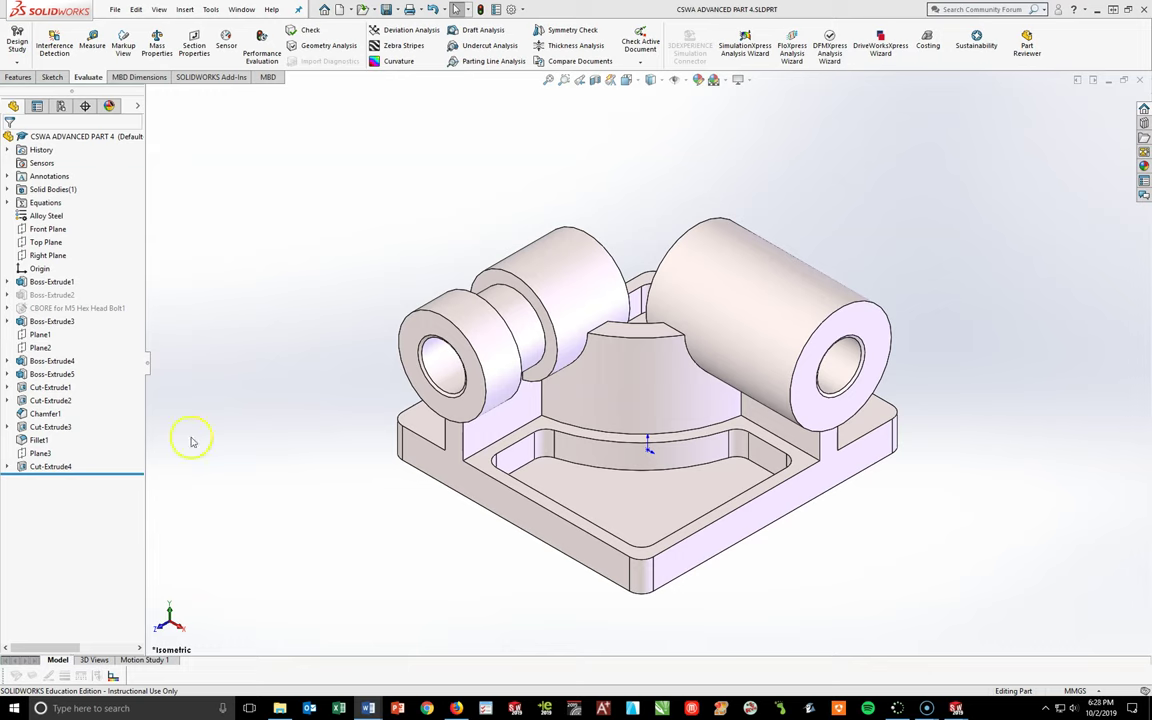
pyautogui.rightClick(48, 211)
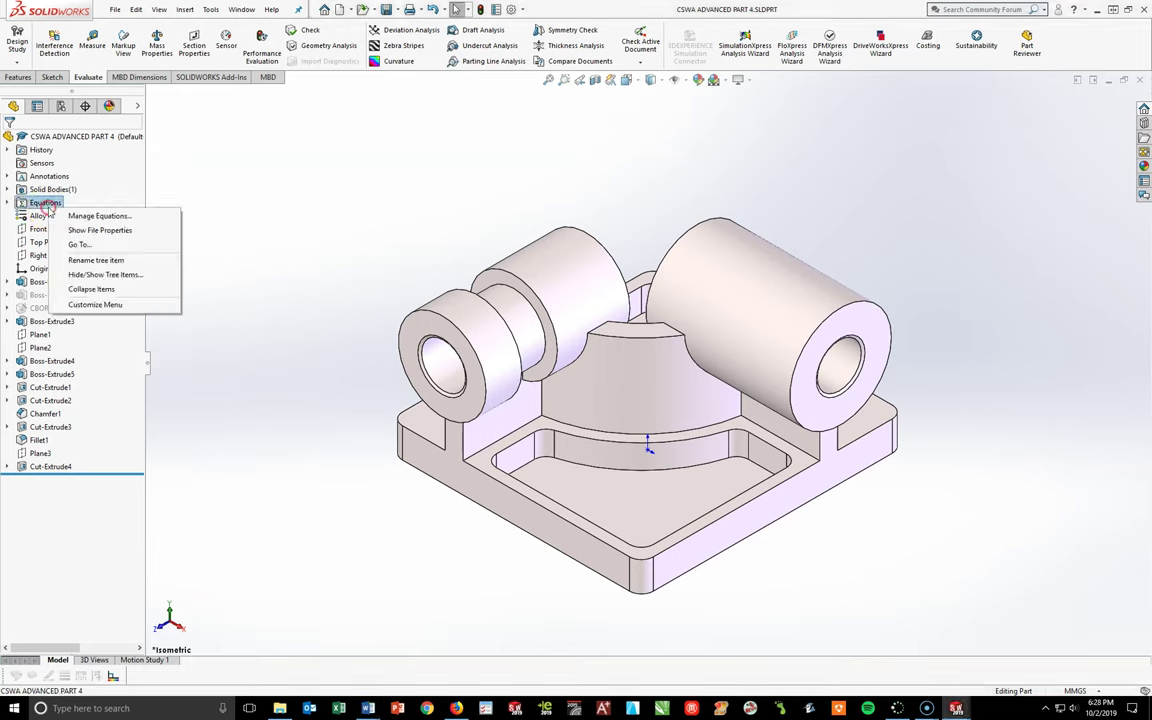
pyautogui.click(84, 219)
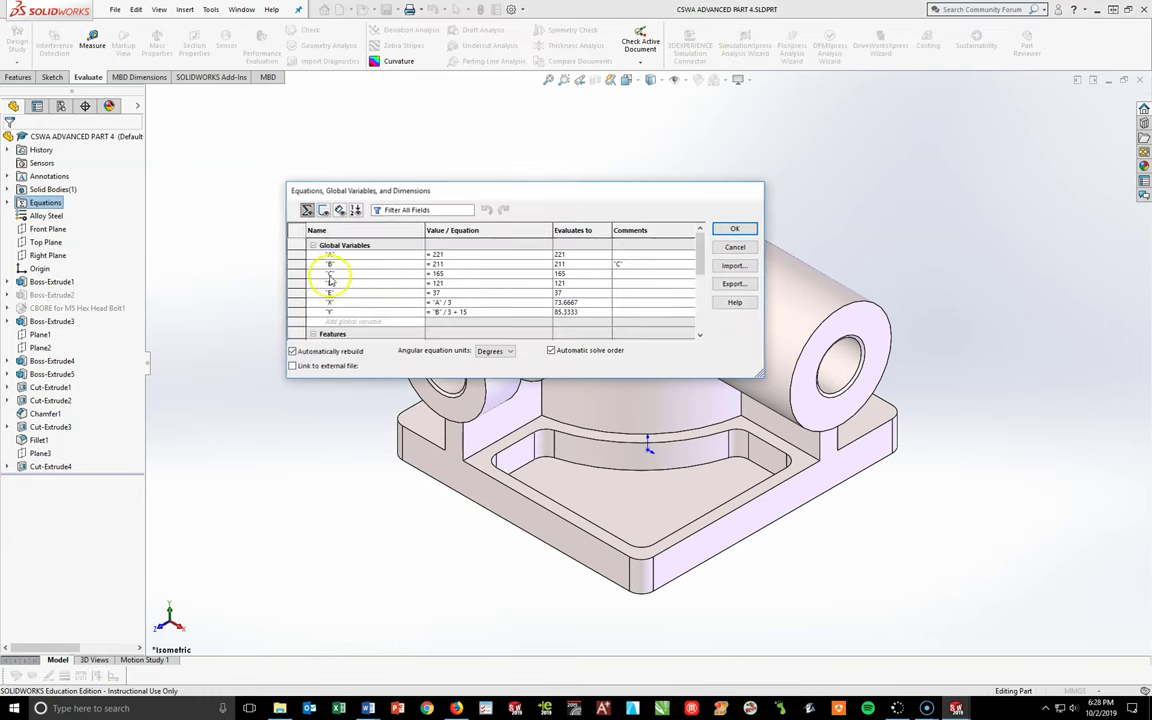
pyautogui.click(441, 254)
pyautogui.press('BackSpace')
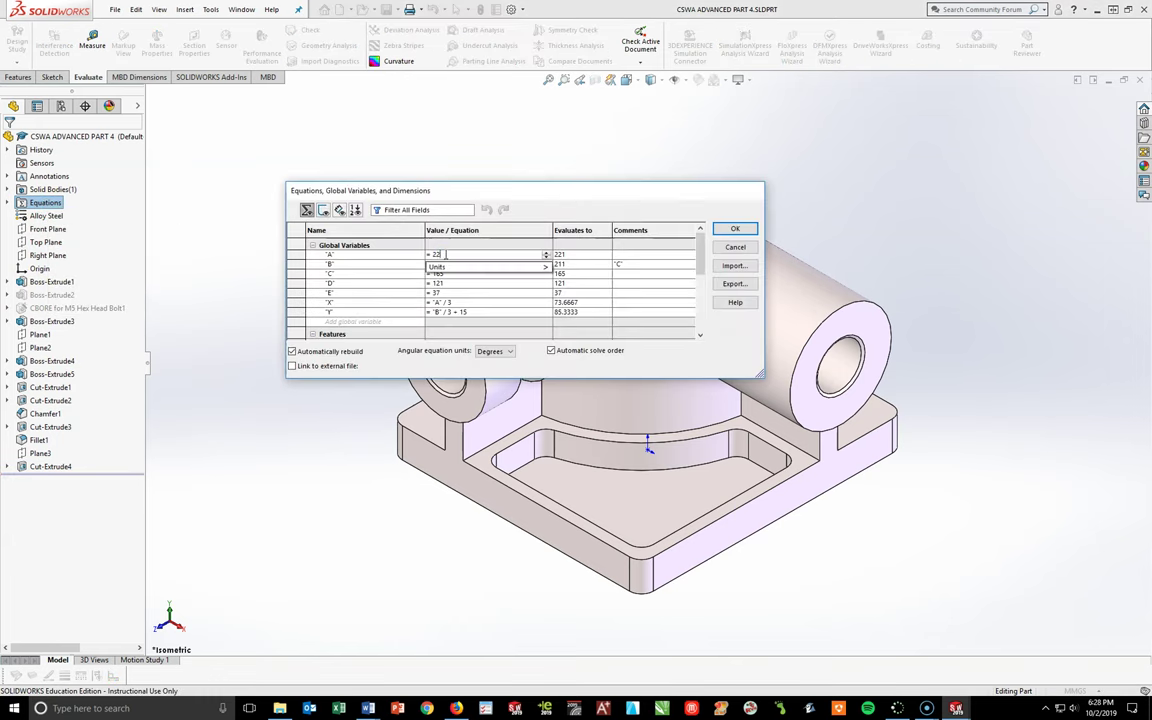
pyautogui.write('9')
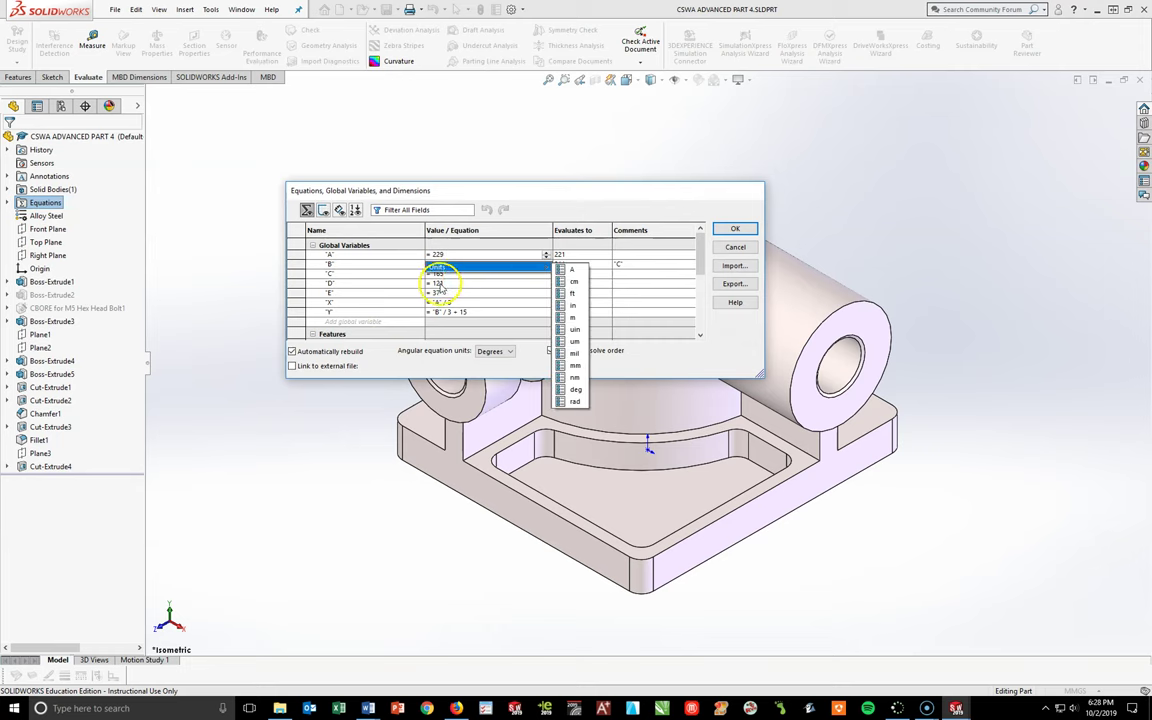
pyautogui.press('Return')
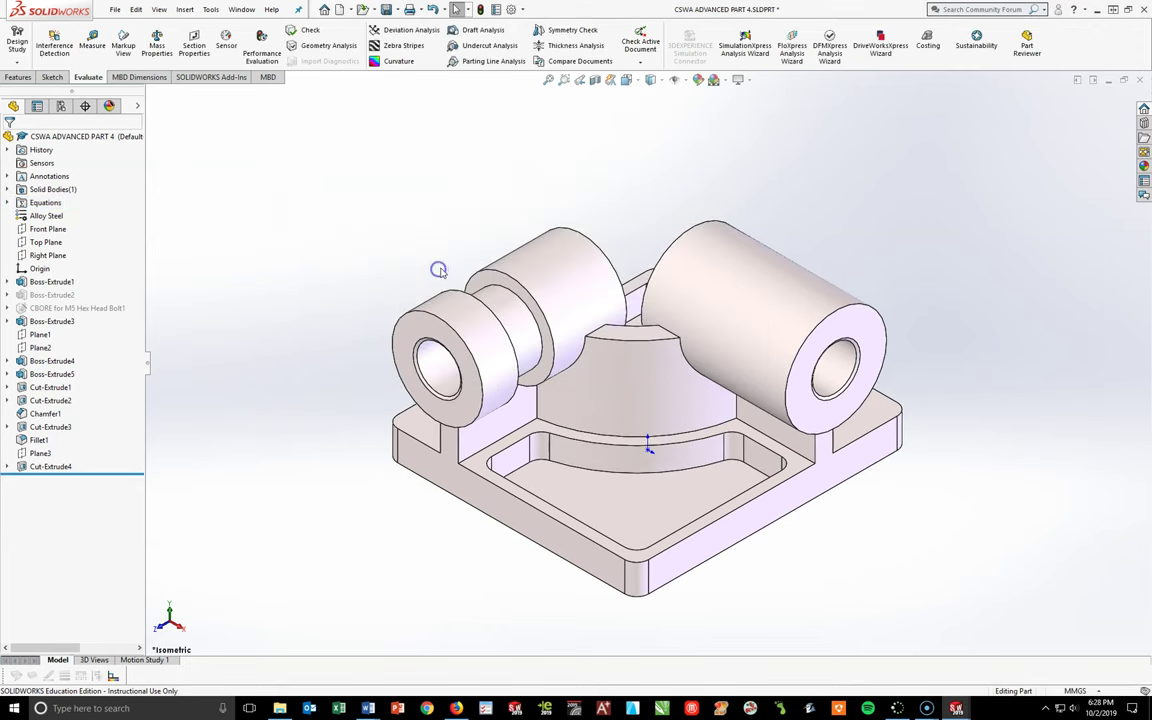
# - Reopen the equations manager and set global variable B to 217
pyautogui.click(44, 205)
pyautogui.rightClick(44, 205)
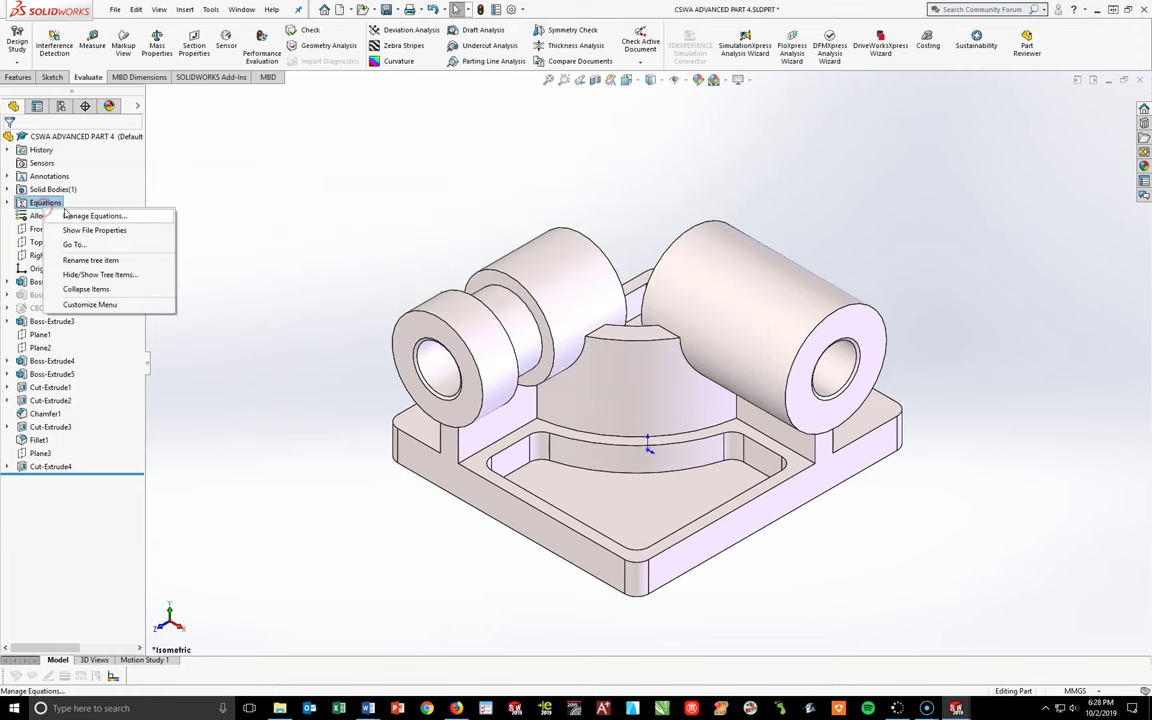
pyautogui.click(75, 216)
pyautogui.click(463, 264)
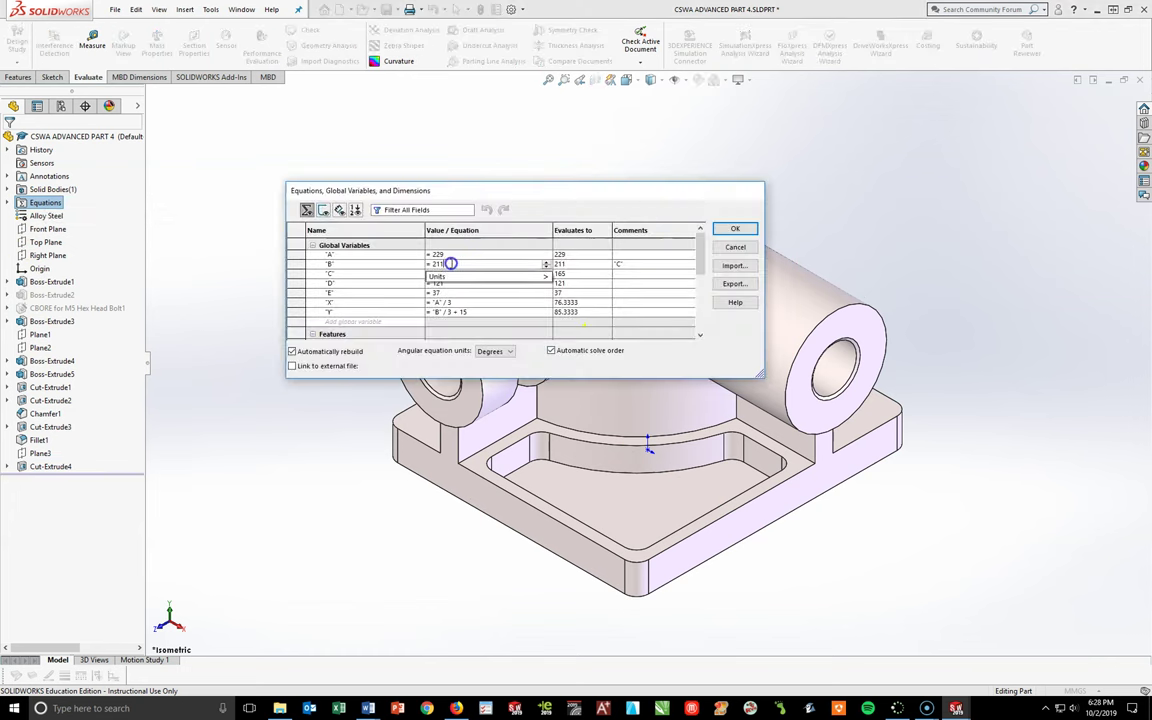
pyautogui.click(440, 264)
pyautogui.press('BackSpace')
pyautogui.write('7')
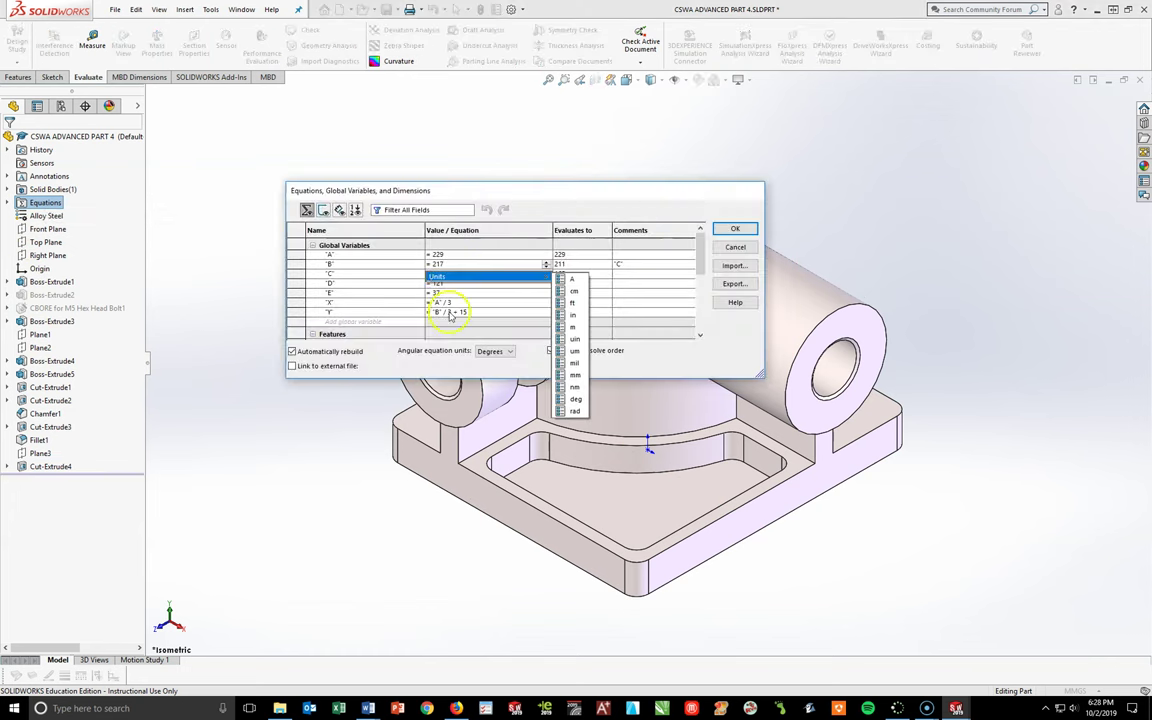
pyautogui.click(447, 280)
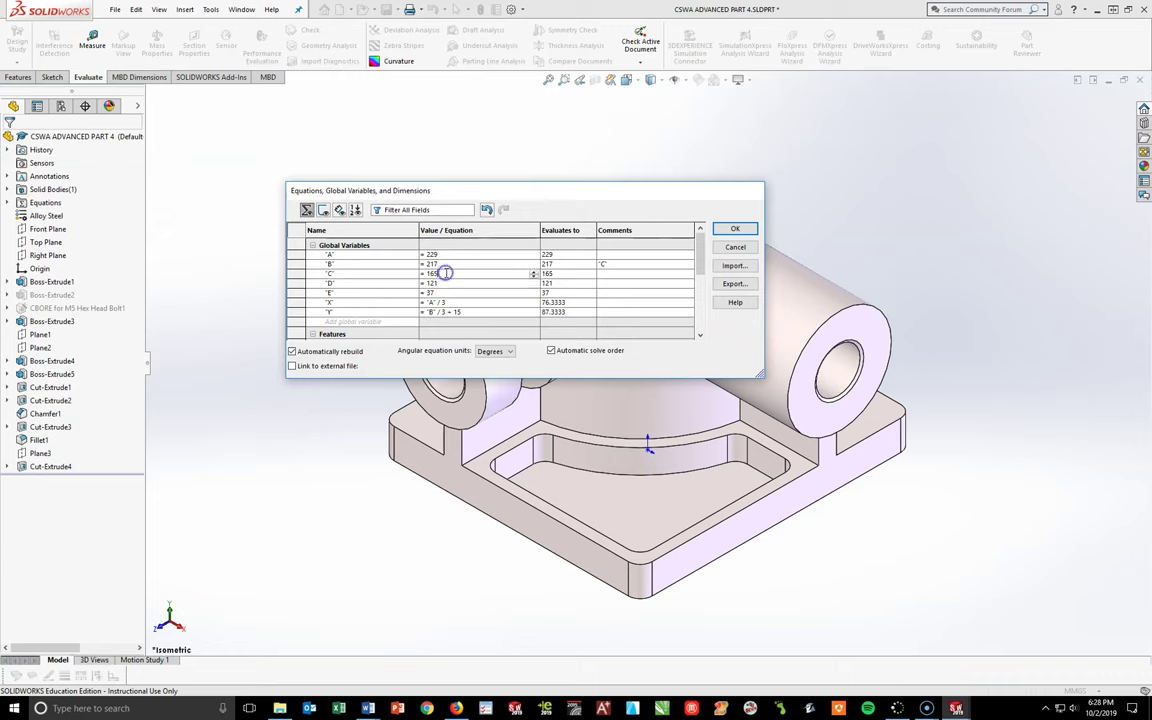
# - Set global variable C to 163 and D to 119
pyautogui.click(436, 273)
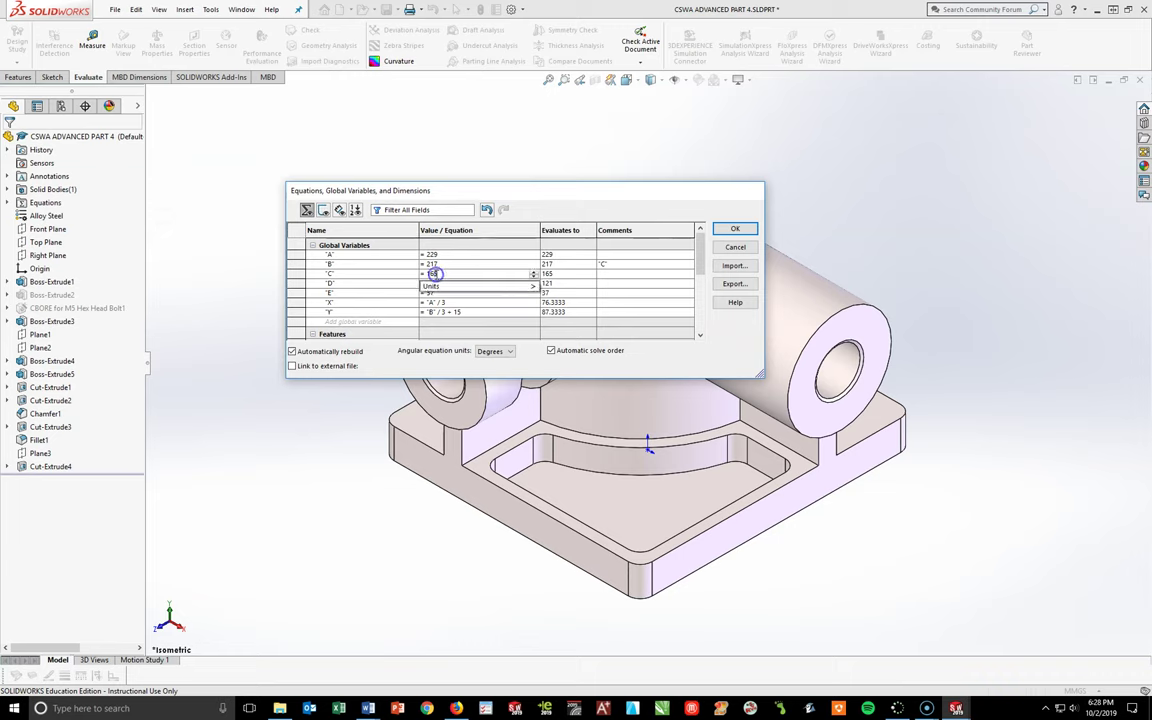
pyautogui.press('BackSpace')
pyautogui.write('3')
pyautogui.click(453, 302)
pyautogui.click(446, 283)
pyautogui.press('BackSpace')
pyautogui.press('BackSpace')
pyautogui.write('19')
pyautogui.press('Return')
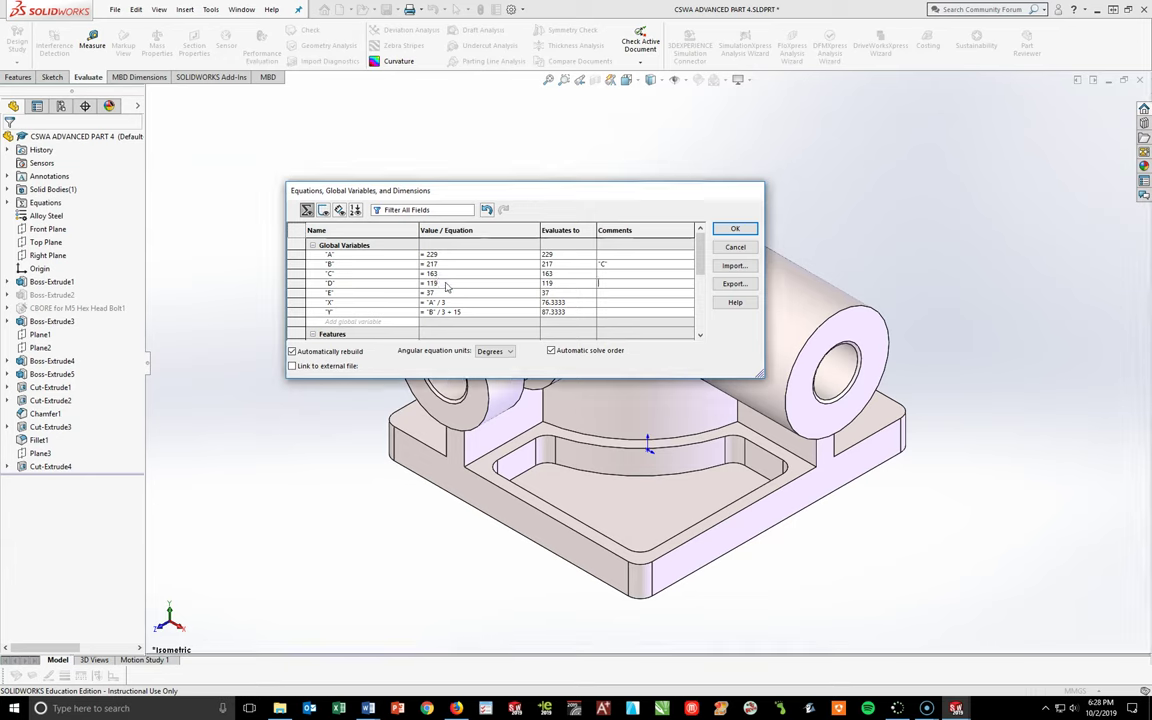
# - Set global variable E to 34 and apply the equation changes to the part
pyautogui.click(438, 292)
pyautogui.press('BackSpace')
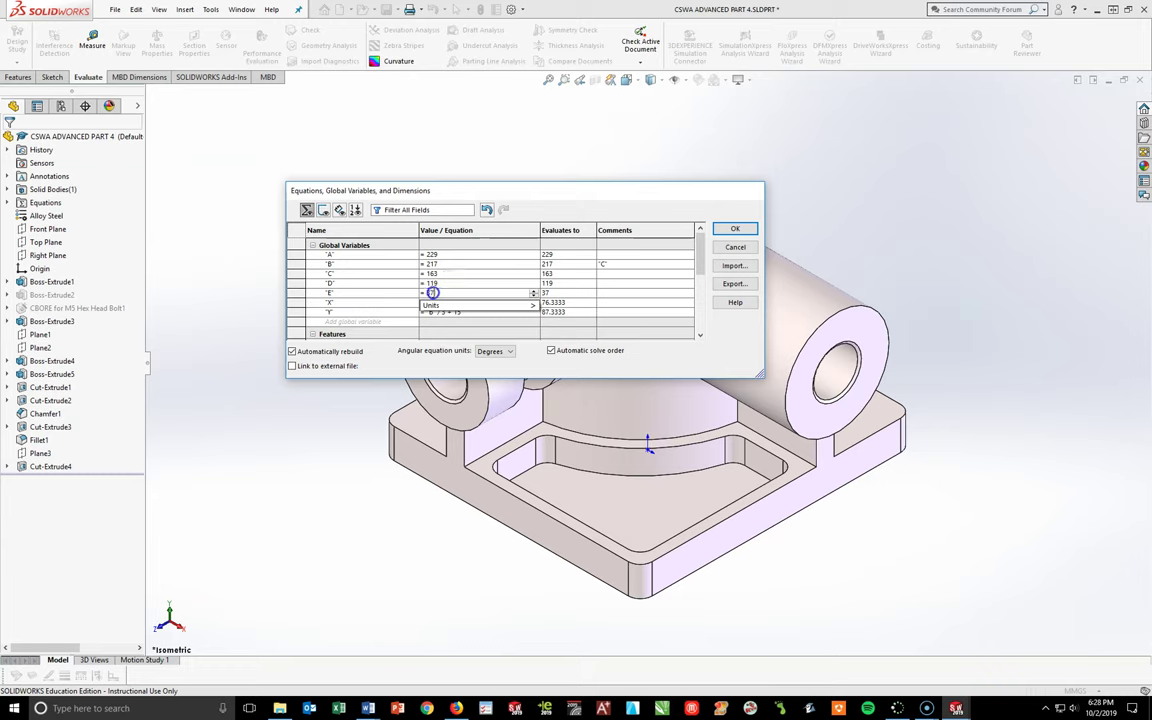
pyautogui.write('4')
pyautogui.press('Return')
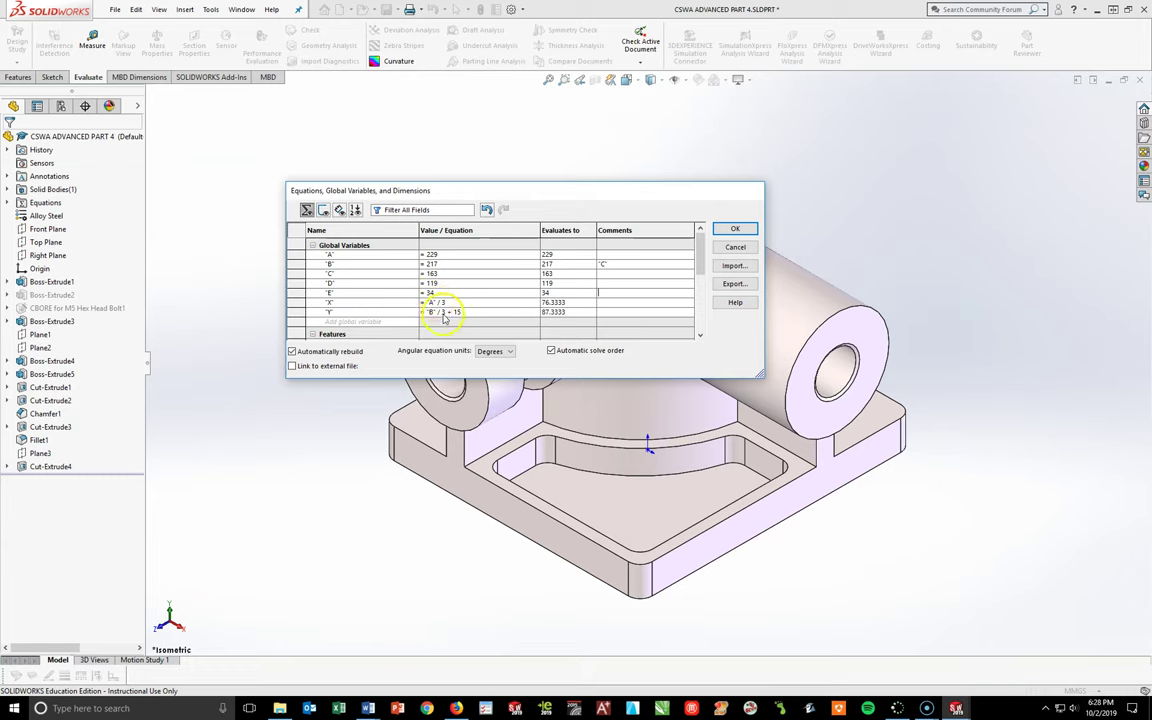
pyautogui.click(733, 229)
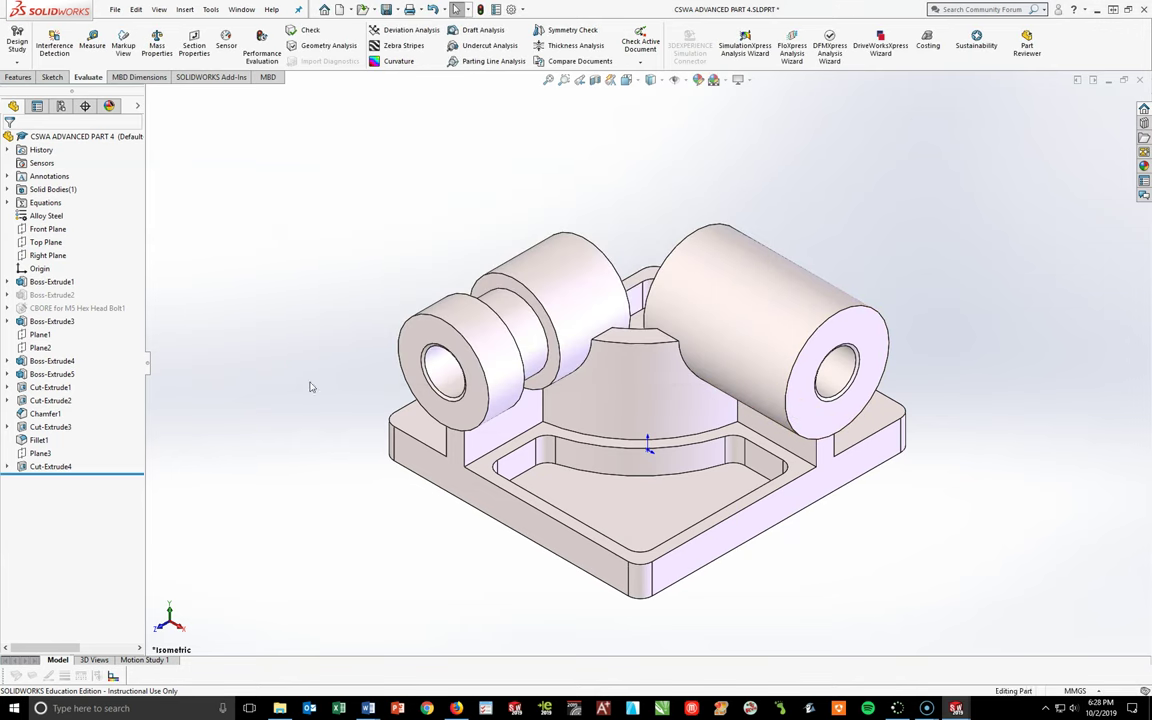
# - Save the updated part under the new file name CSWA ADVANCED PART 5
pyautogui.click(396, 9)
pyautogui.click(412, 38)
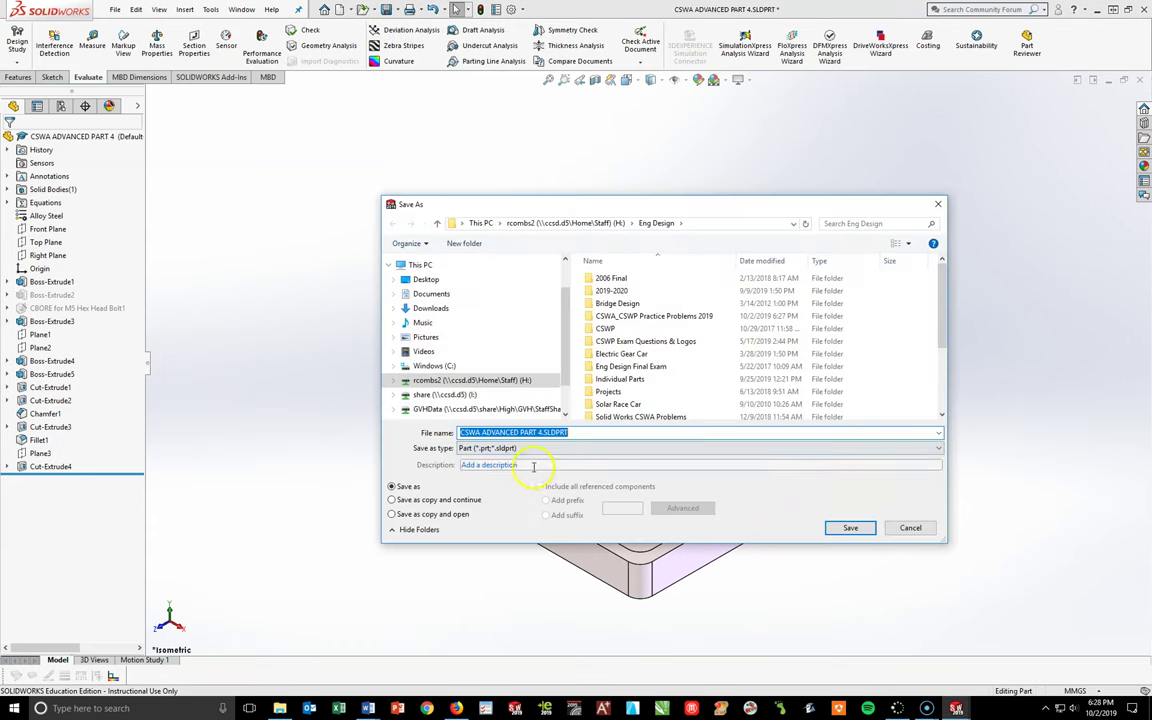
pyautogui.click(542, 432)
pyautogui.press('BackSpace')
pyautogui.write('5')
pyautogui.click(852, 528)
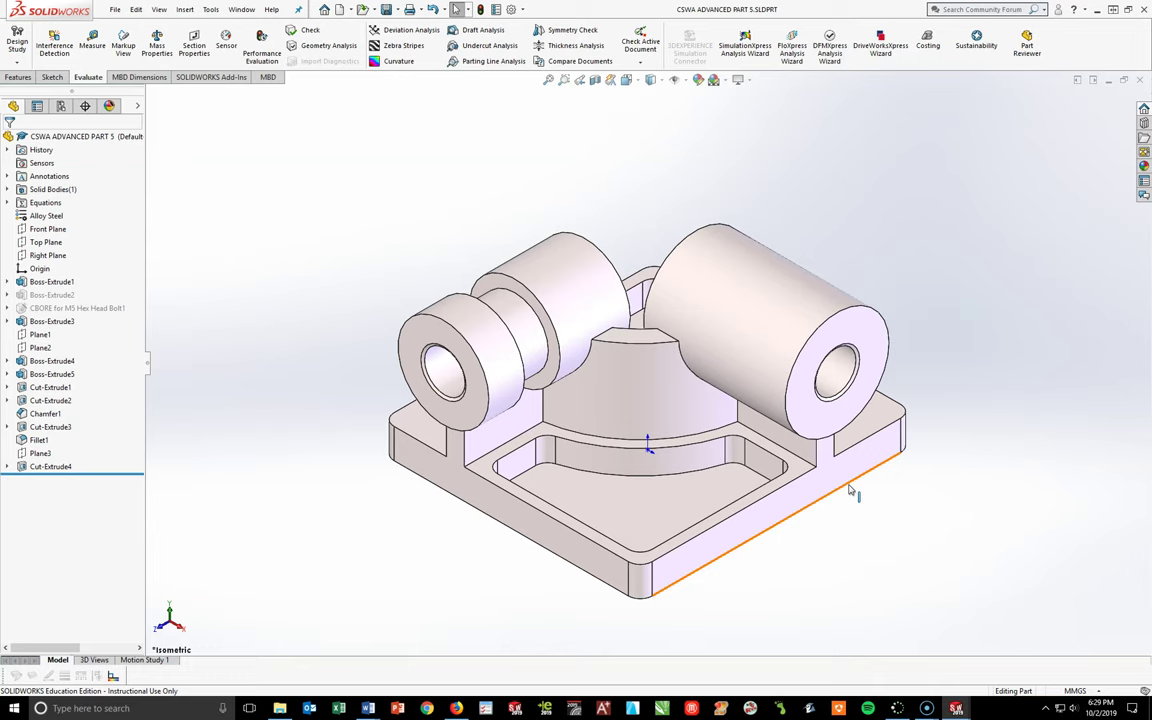
pyautogui.click(823, 600)
pyautogui.click(836, 597)
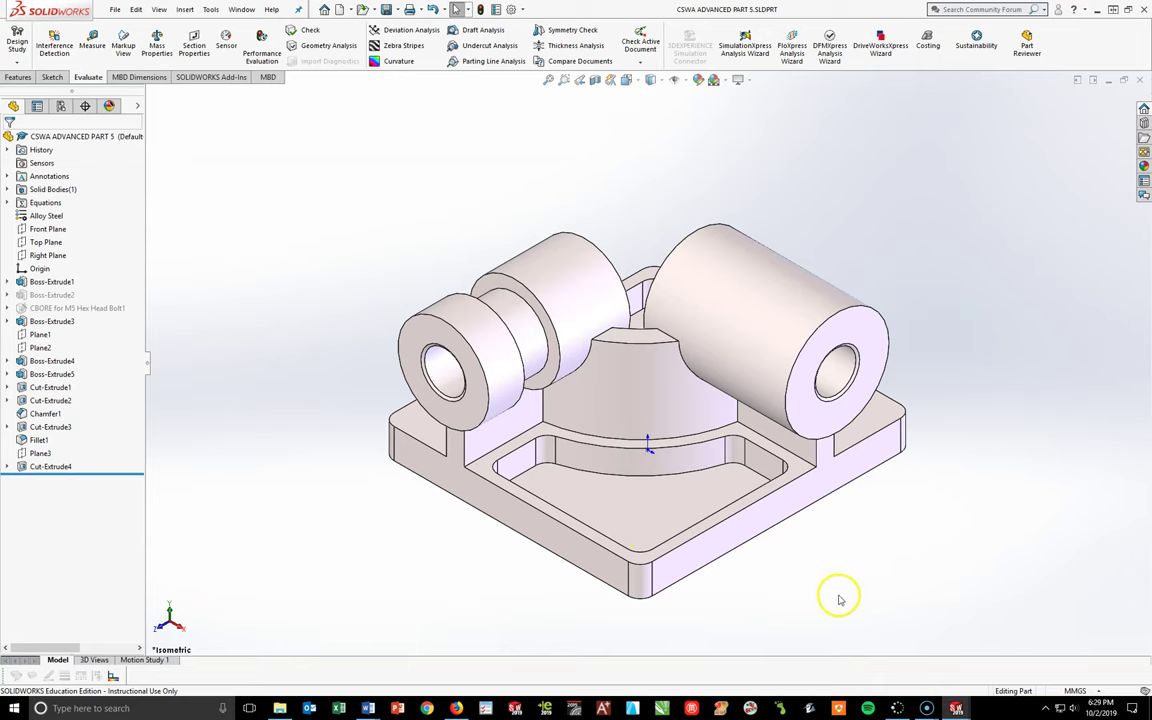